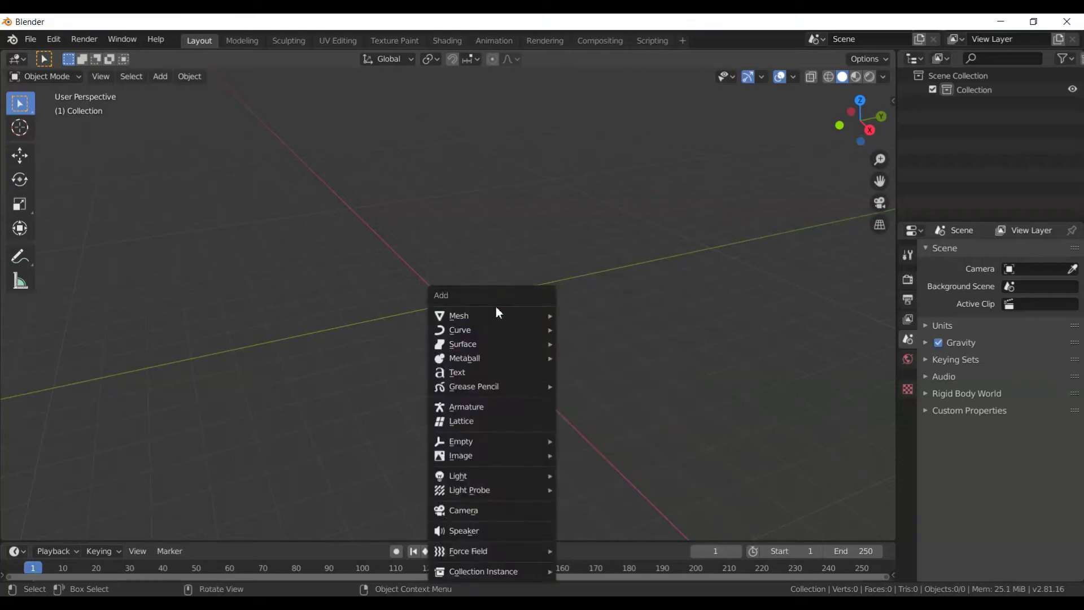
- Add a ground plane and scale it up by a factor of 2
left_click(584, 315)
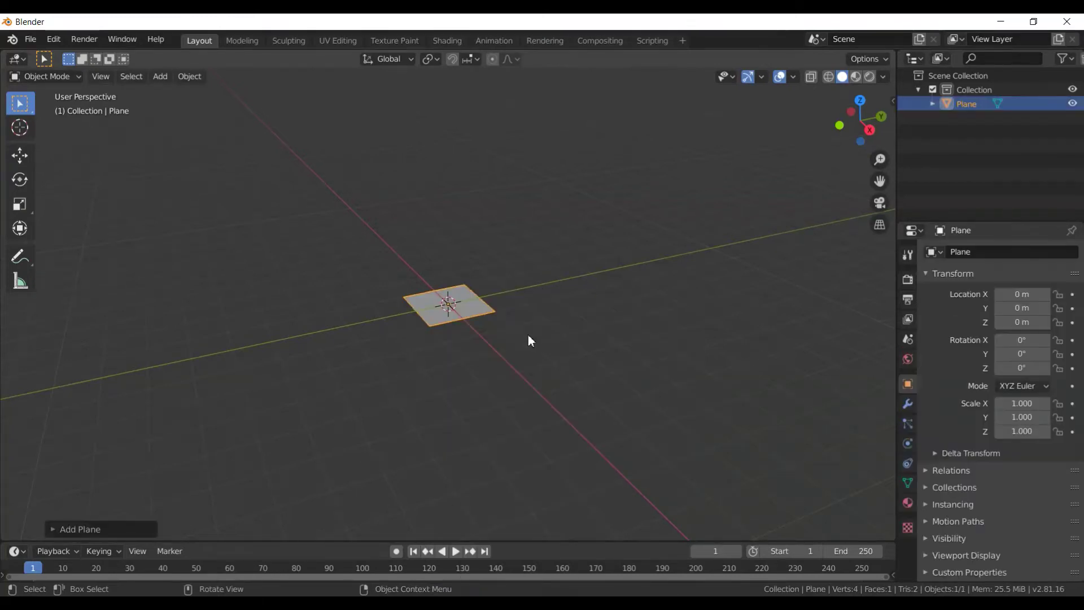
key("s")
key("2")
key("Return")
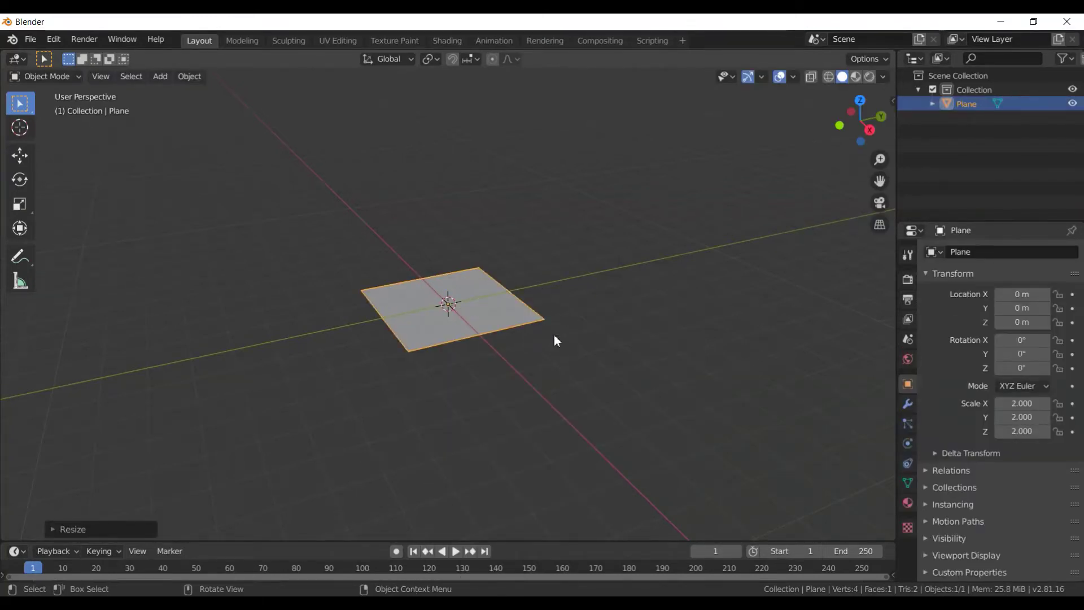
scroll(604, 305, "up", 4)
middle_click_drag(630, 257, 635, 240)
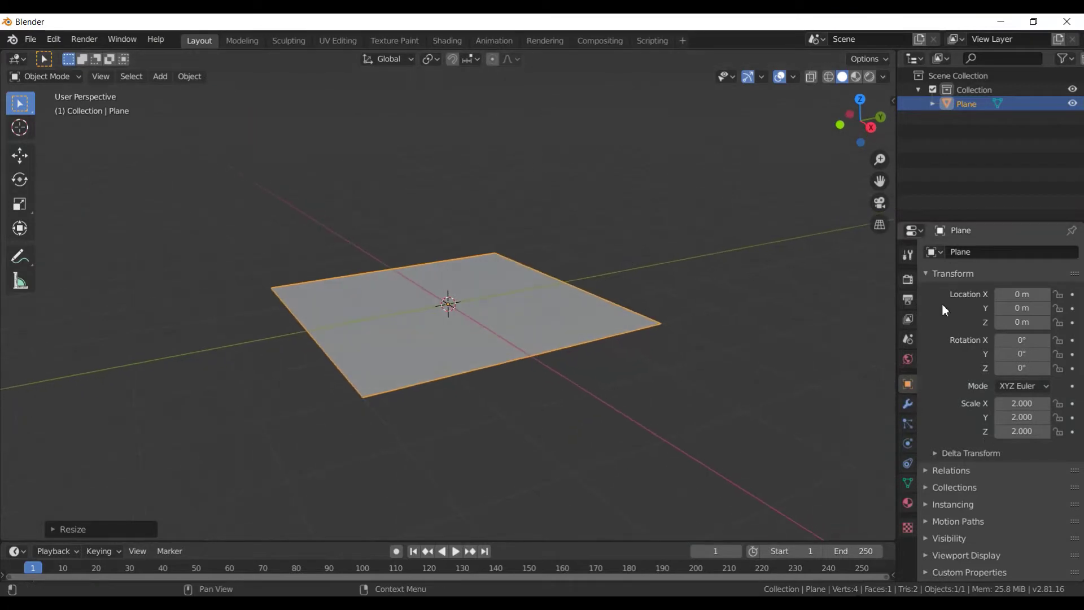
- Give the plane a Solidify modifier with 0.05 m thickness
left_click(908, 404)
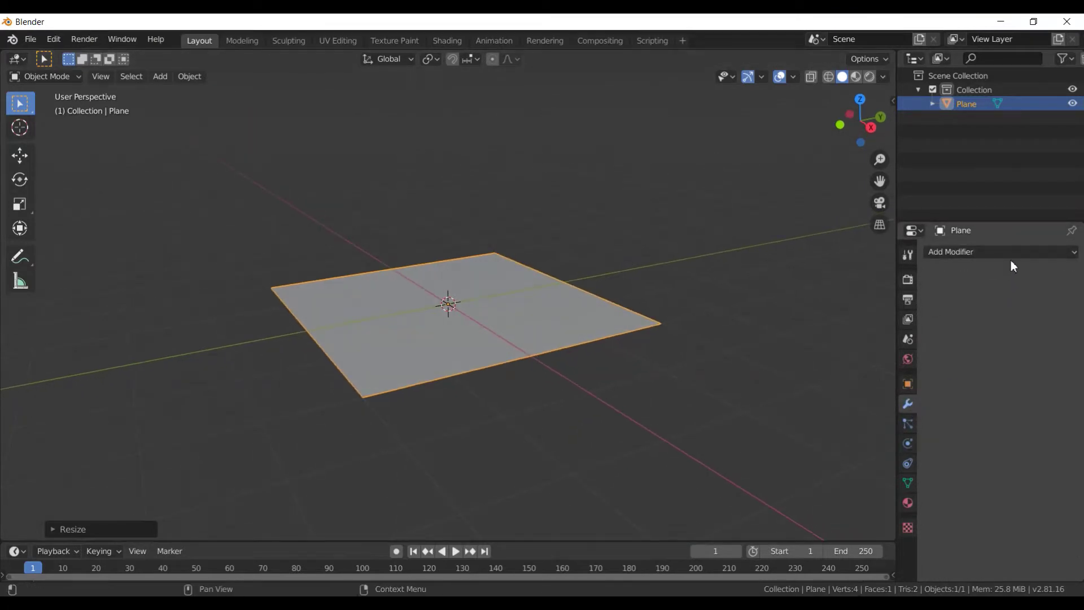
left_click(1011, 255)
left_click(802, 466)
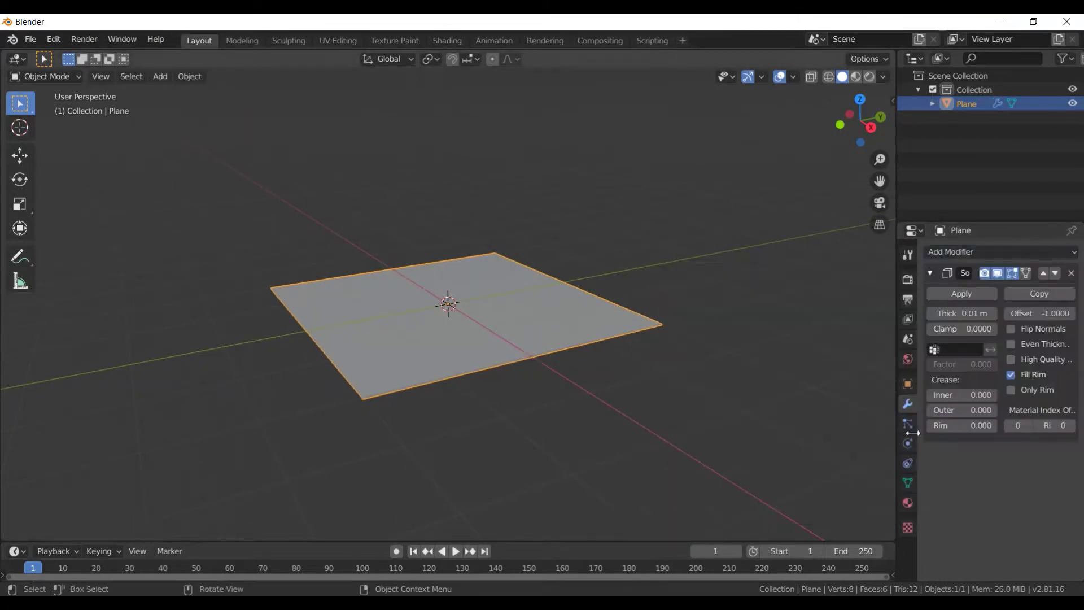
left_click_drag(961, 313, 993, 313)
mouse_move(466, 276)
middle_mouse_down()
mouse_move(476, 255)
mouse_move(500, 283)
middle_mouse_up()
scroll(508, 299, "up", 3)
- In Edit Mode, loop-cut the plane in both directions into an even grid
key("Tab")
scroll(477, 366, "down", 3)
scroll(353, 357, "up", 2)
key("ctrl+r")
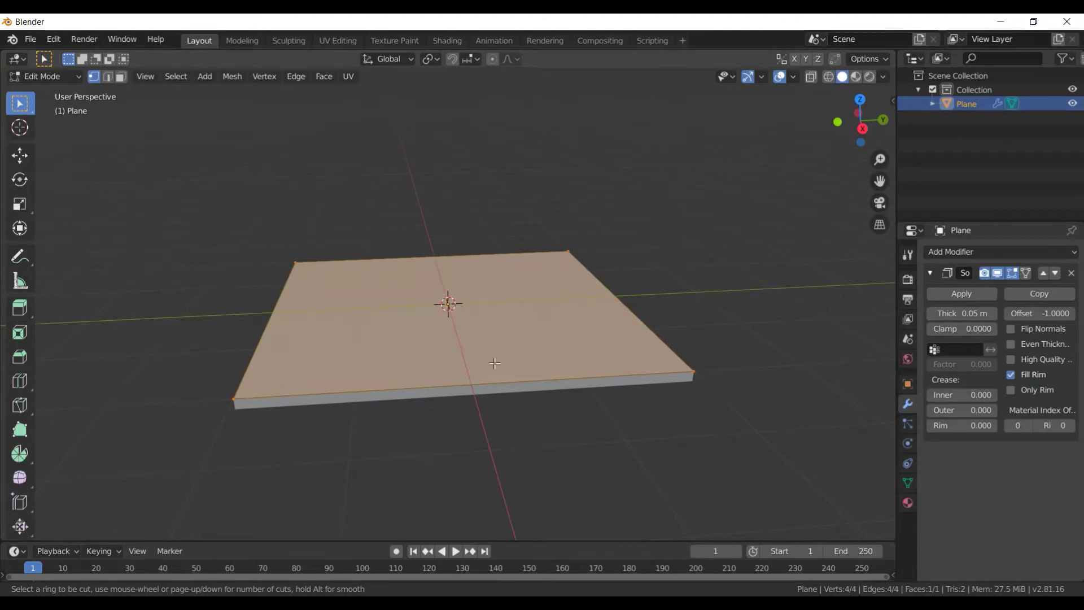
scroll(497, 367, "up", 2)
scroll(497, 367, "up", 1)
left_click(496, 367)
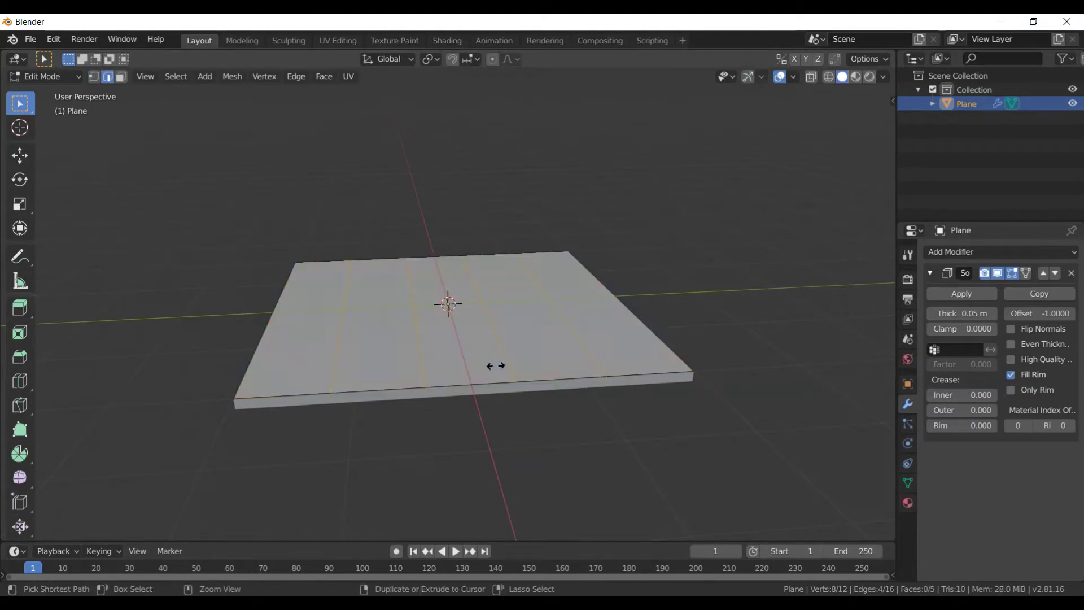
right_click(497, 366)
middle_click_drag(497, 367, 532, 435)
scroll(417, 351, "up", 2)
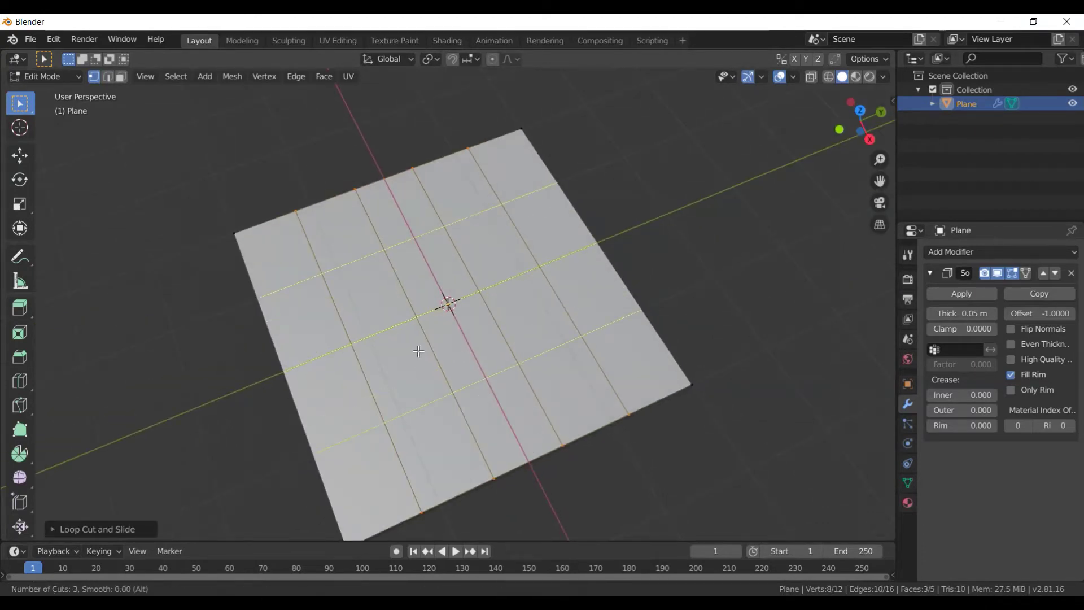
left_click(418, 350)
right_click(418, 349)
middle_click_drag(418, 350, 392, 373)
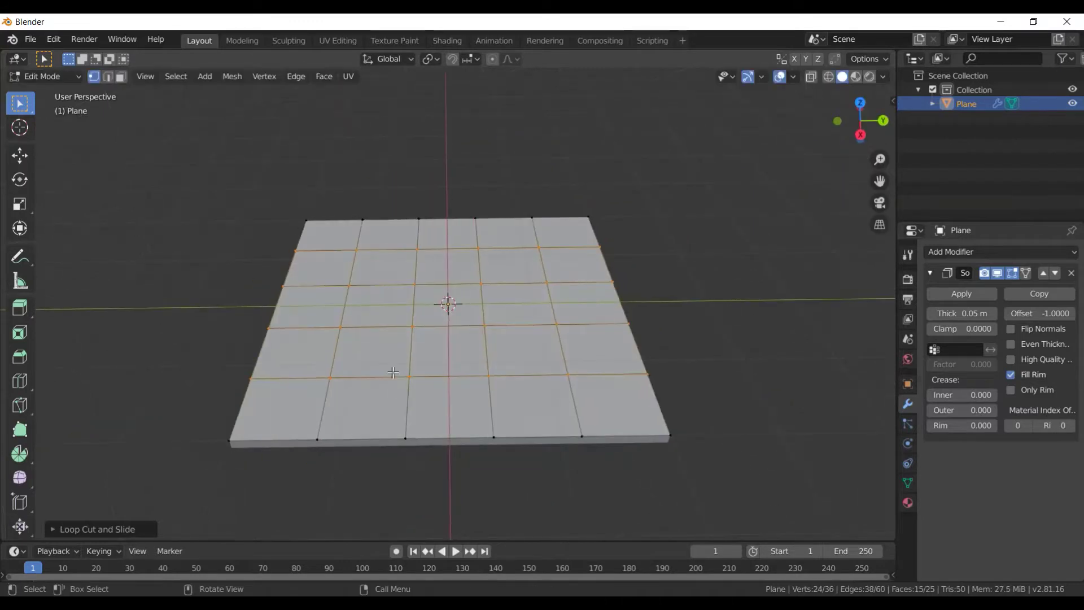
- Raise two grid vertices slightly along Z, then return to Object Mode
left_click(330, 377)
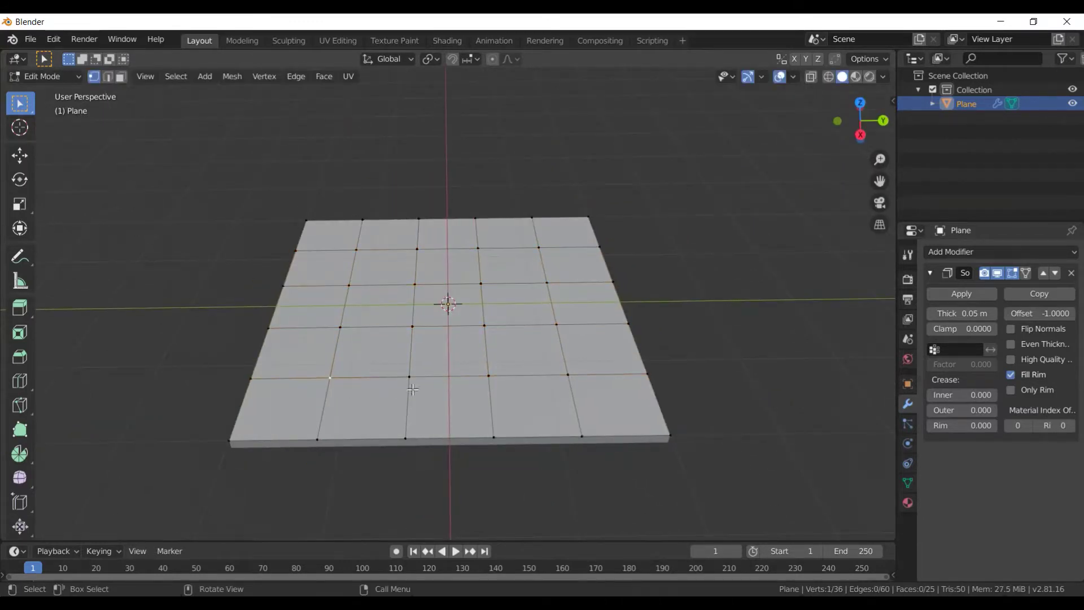
left_click(340, 327, "shift")
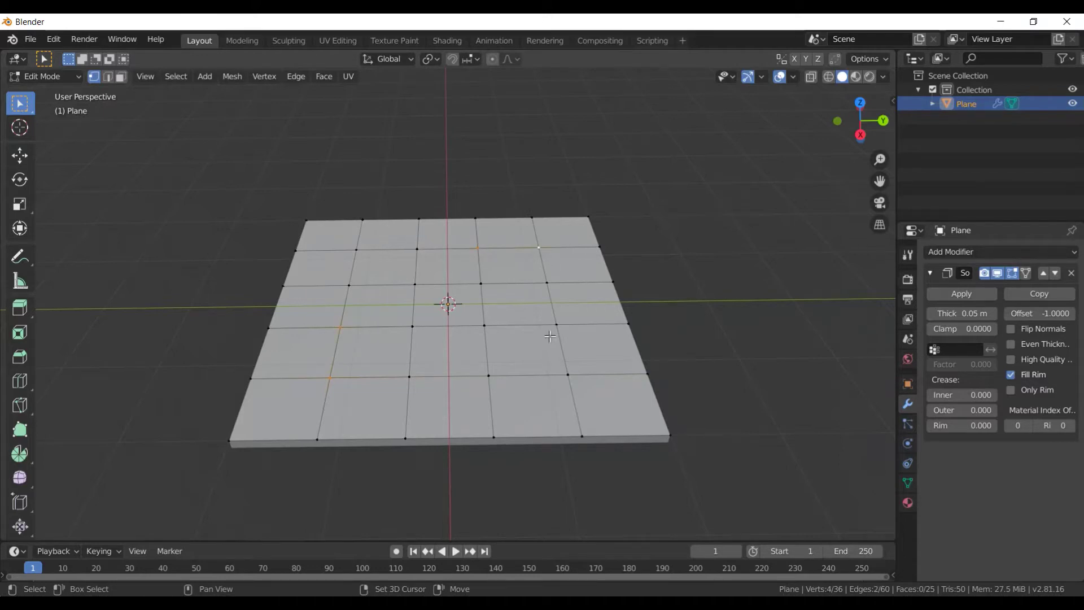
middle_click_drag(583, 478, 577, 416)
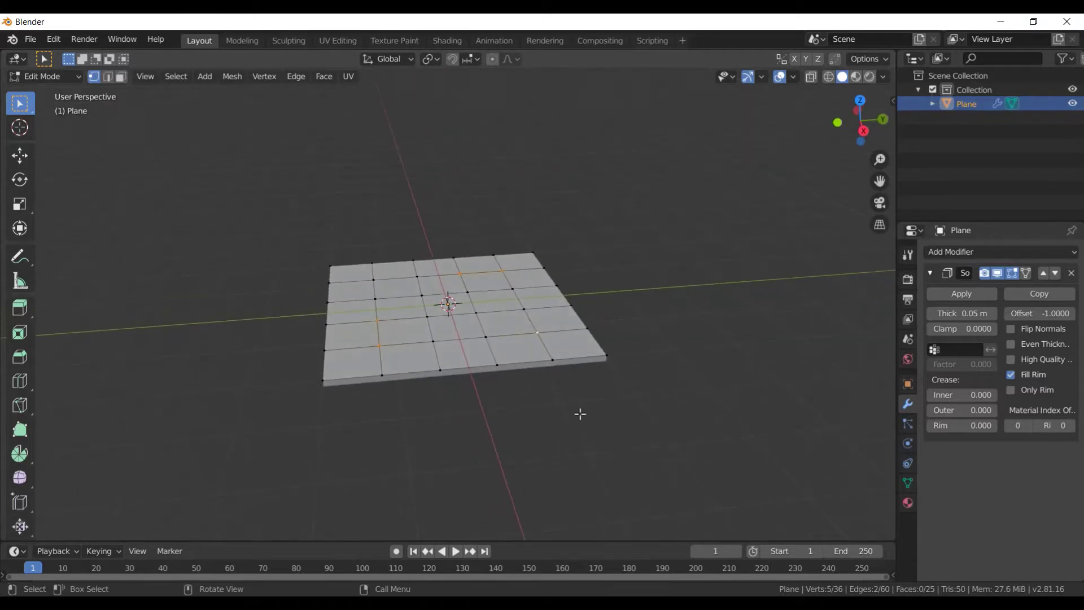
key("g")
key("z")
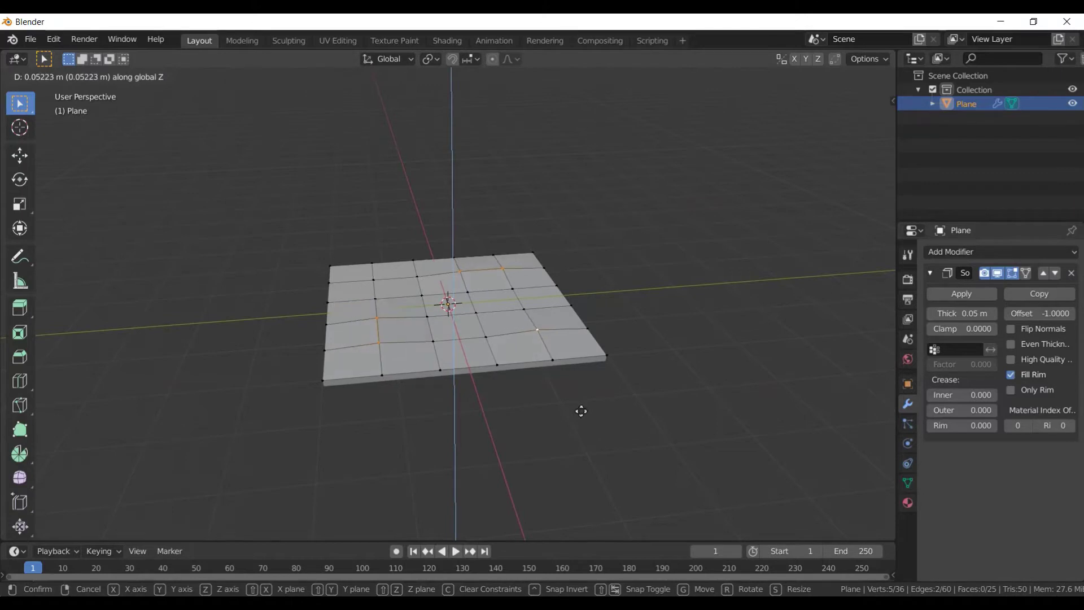
left_click(580, 410)
mouse_move(580, 412)
middle_mouse_down()
mouse_move(564, 380)
mouse_move(553, 390)
mouse_move(561, 397)
middle_mouse_up()
key("Tab")
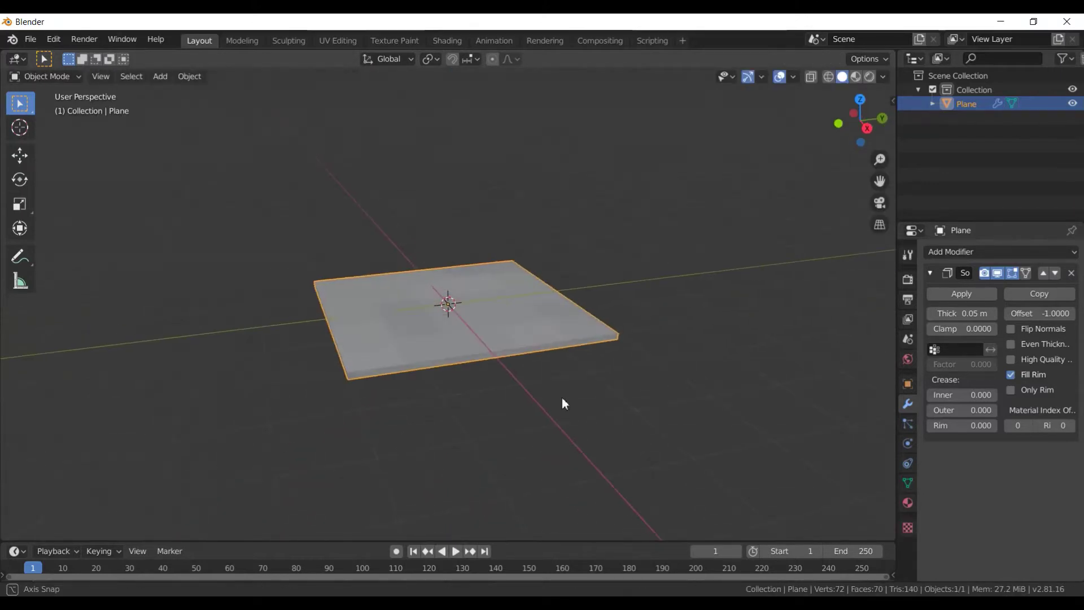
scroll(561, 397, "up", 4)
scroll(539, 394, "up", 3)
- Add a cube, shrink it under half size, and lift it 1 m up (gz1)
key("shift+a")
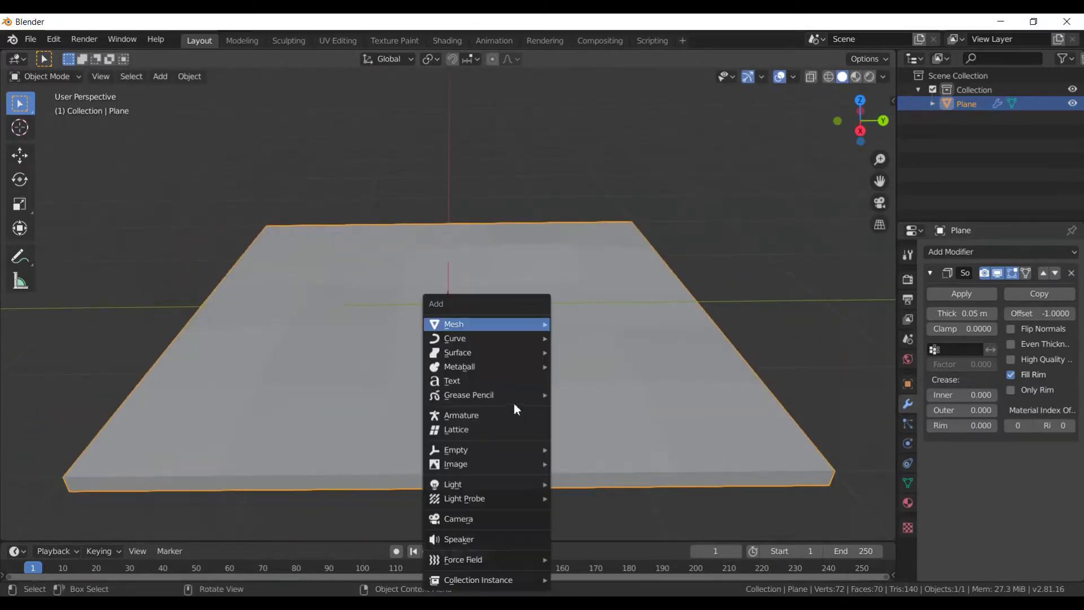
left_click(588, 336)
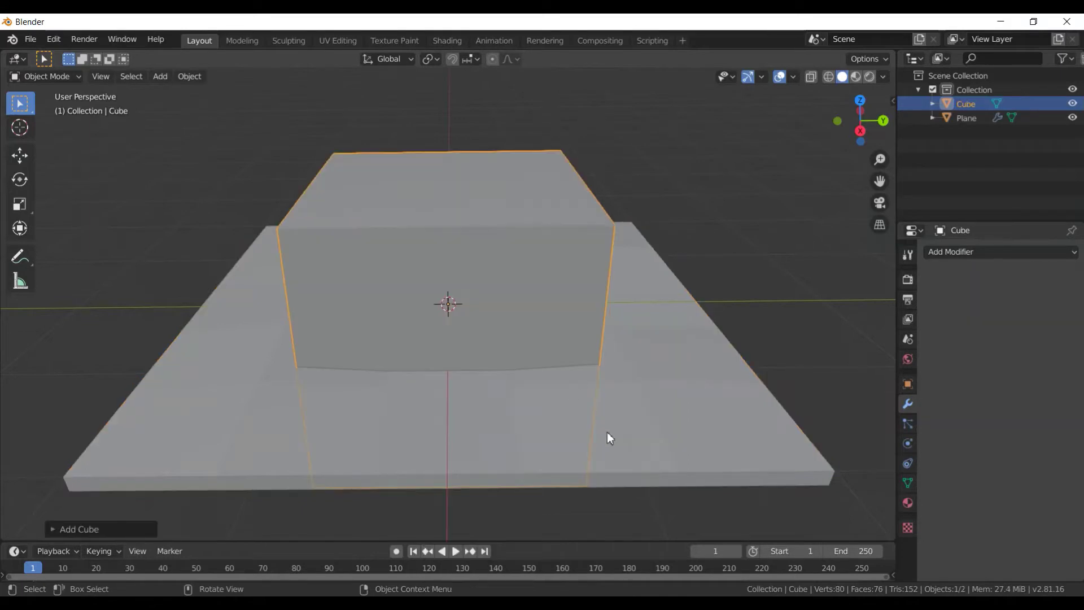
key("s")
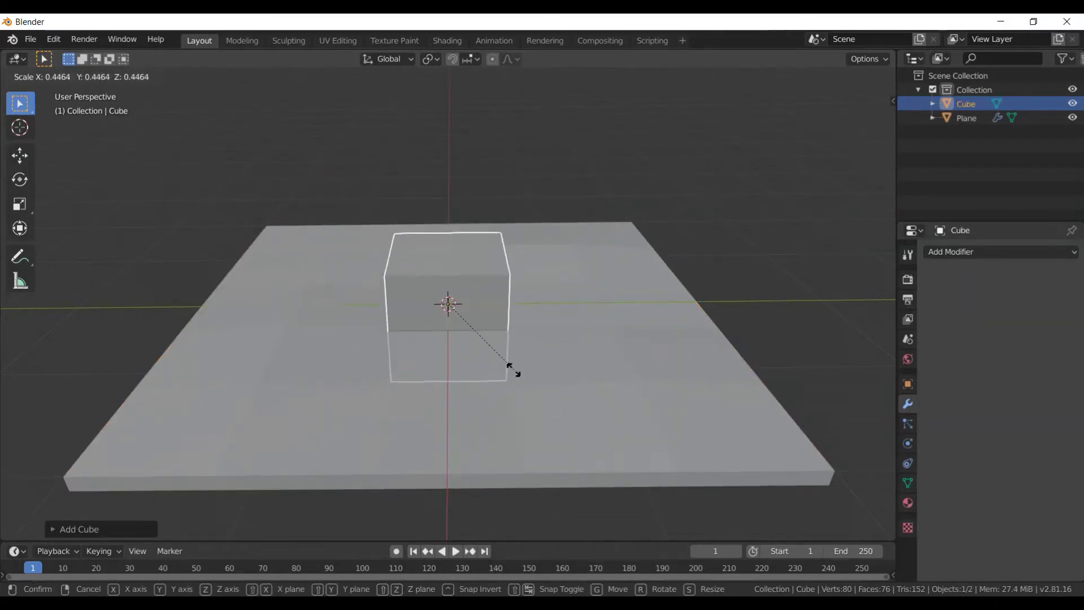
left_click(515, 370)
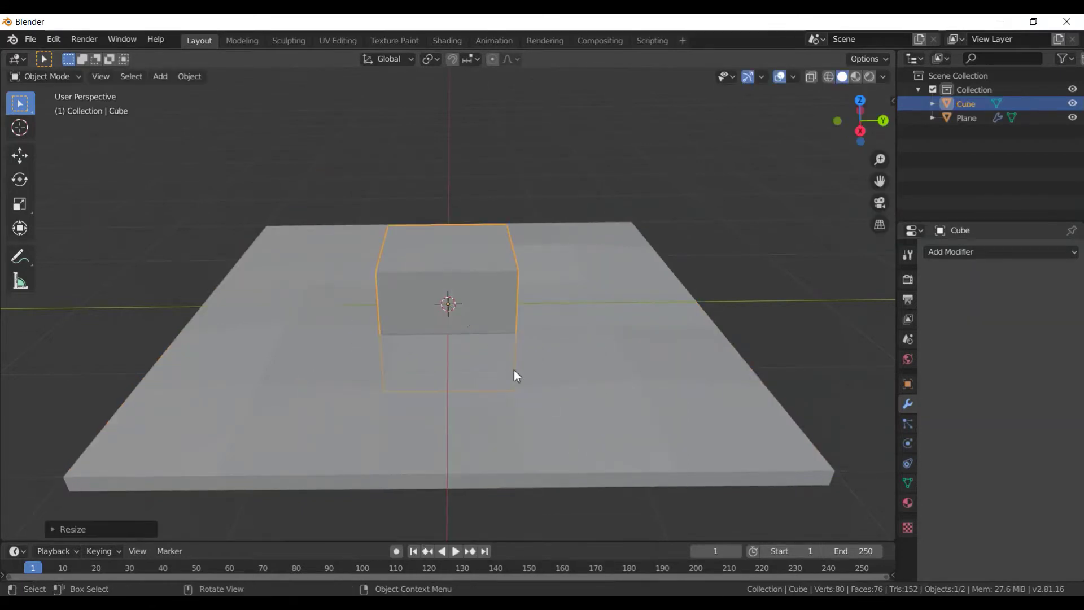
scroll(611, 270, "down", 3)
middle_click_drag(612, 270, 583, 261)
type("gz")
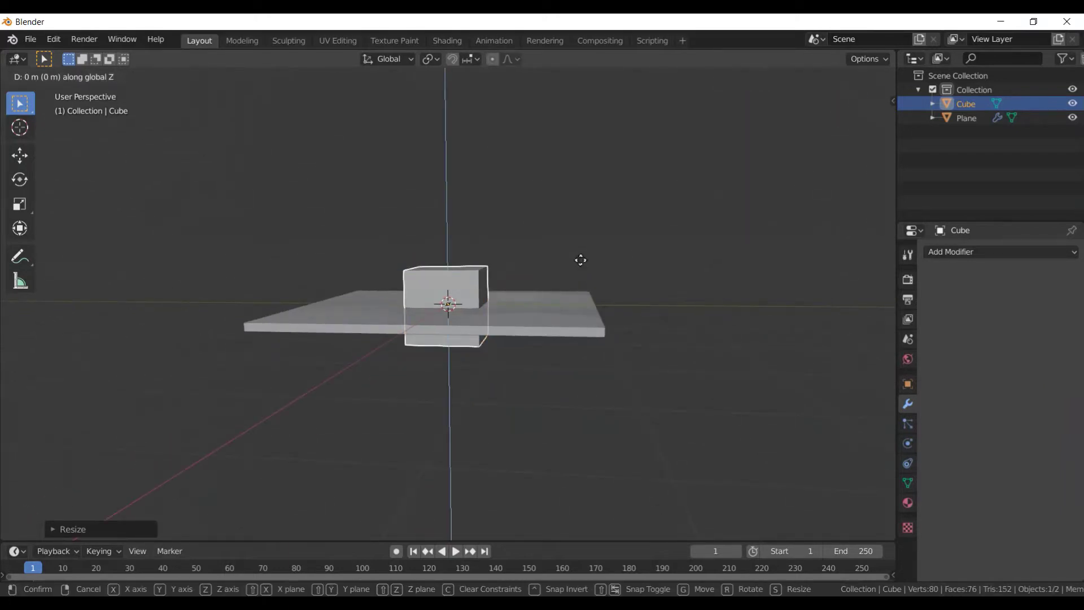
type("1")
key("Return")
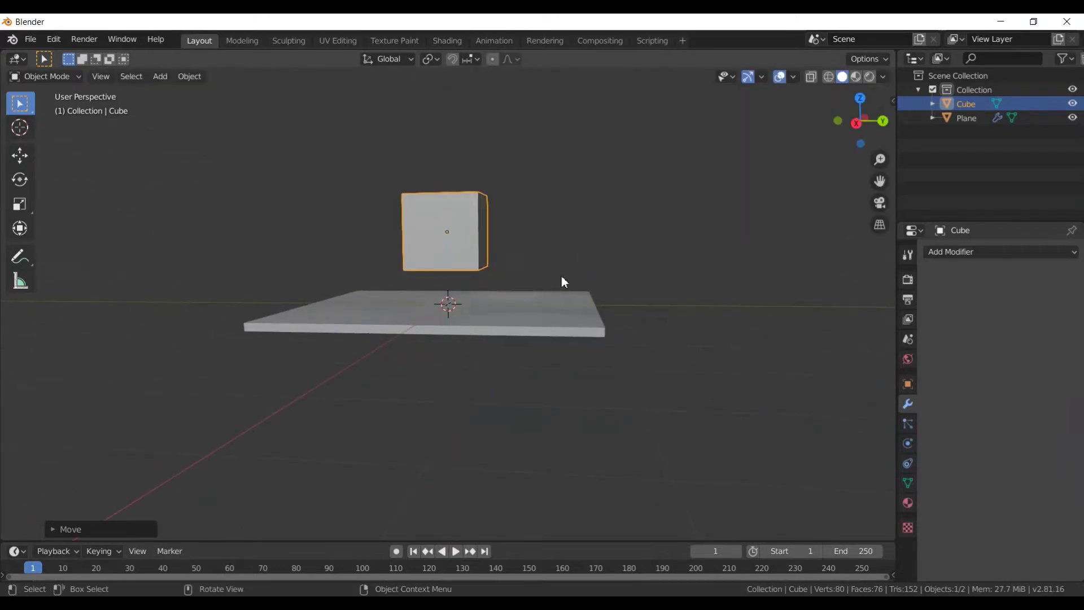
- Set the cube down onto the plane and stretch it along Y into a long box
middle_click_drag(574, 263, 499, 292)
key("g")
key("z")
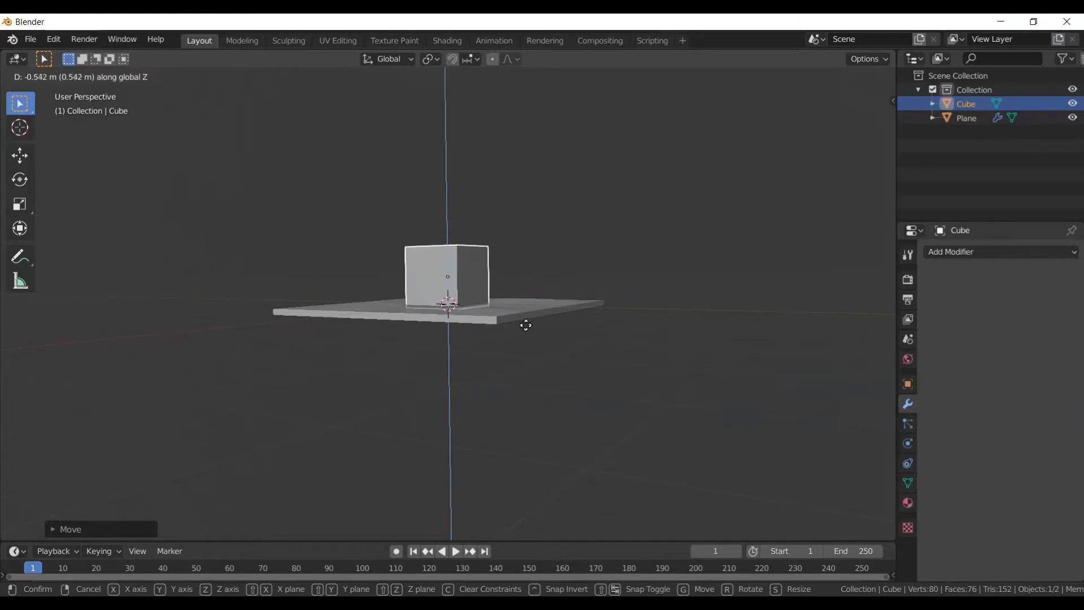
left_click(522, 322)
mouse_move(523, 322)
middle_mouse_down()
mouse_move(623, 393)
mouse_move(555, 354)
middle_mouse_up()
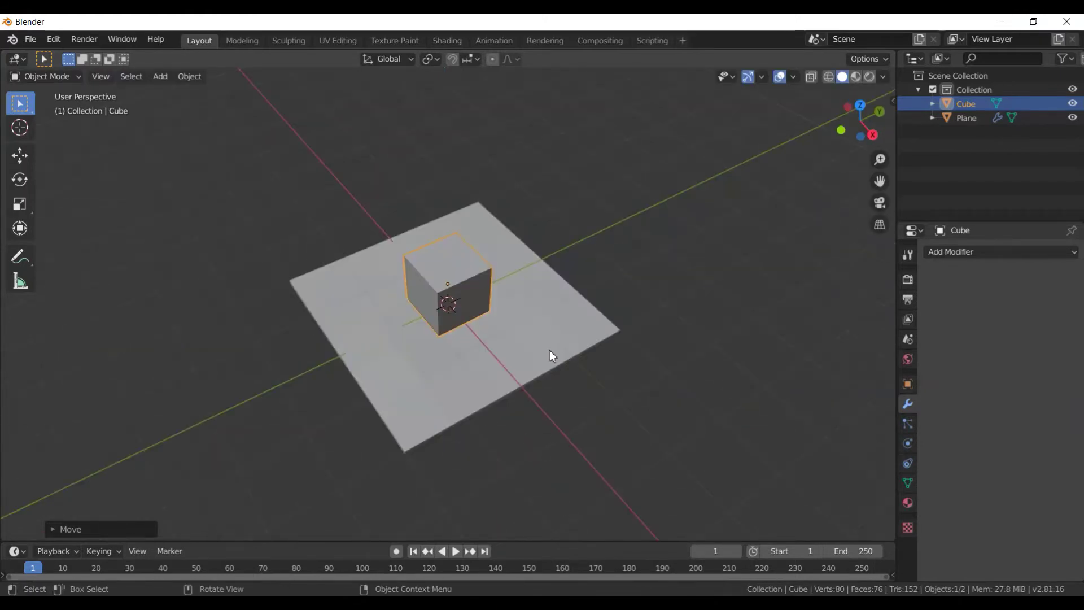
key("s")
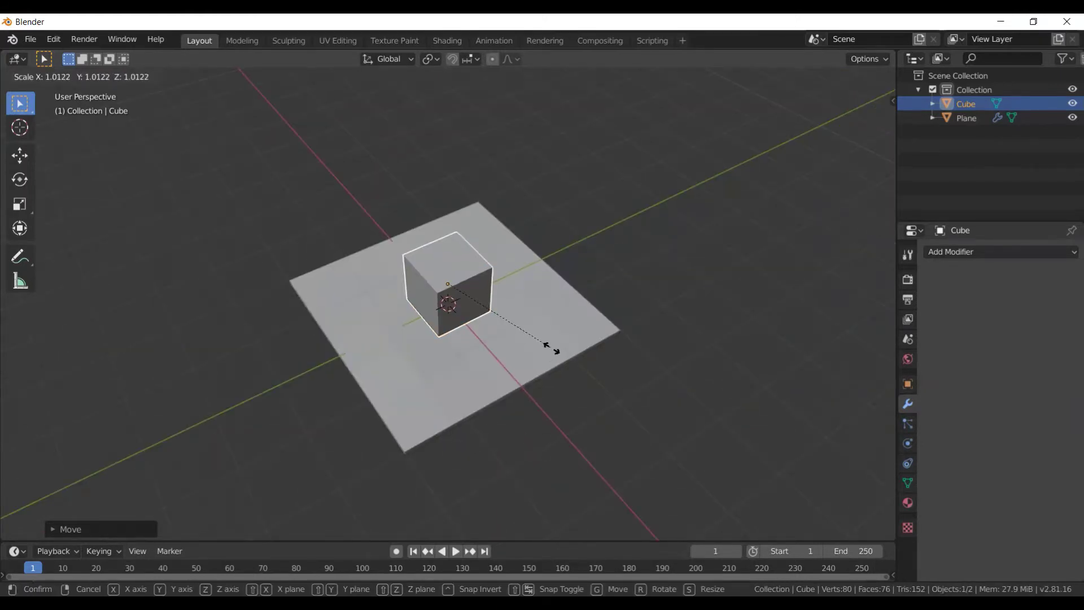
key("y")
left_click(670, 333)
middle_click_drag(580, 341, 631, 355)
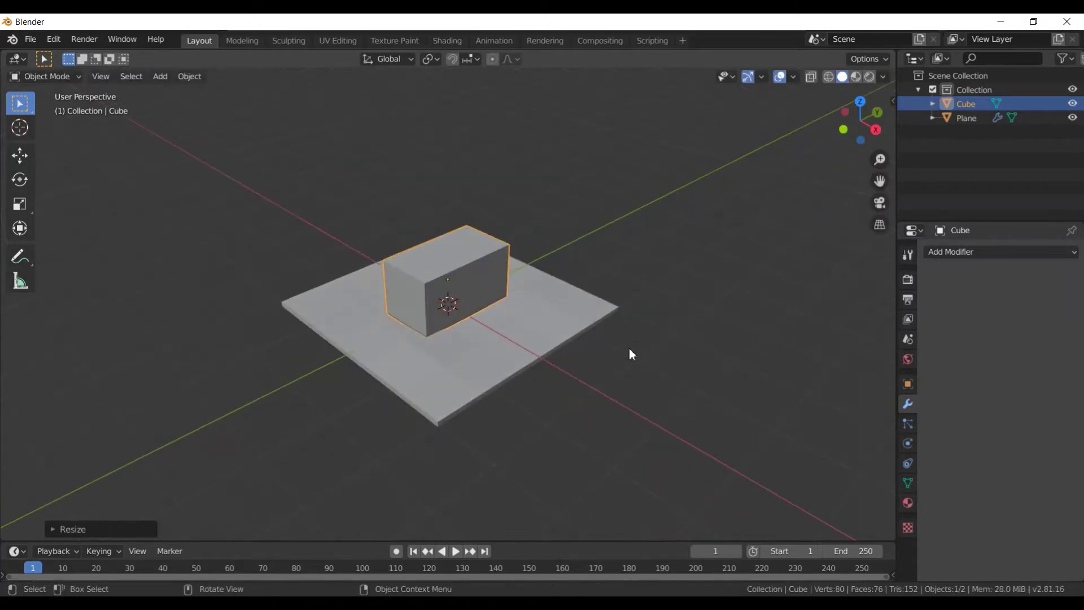
- Scale the box to half size (0.5) and lower it back onto the plane
type("s0..5")
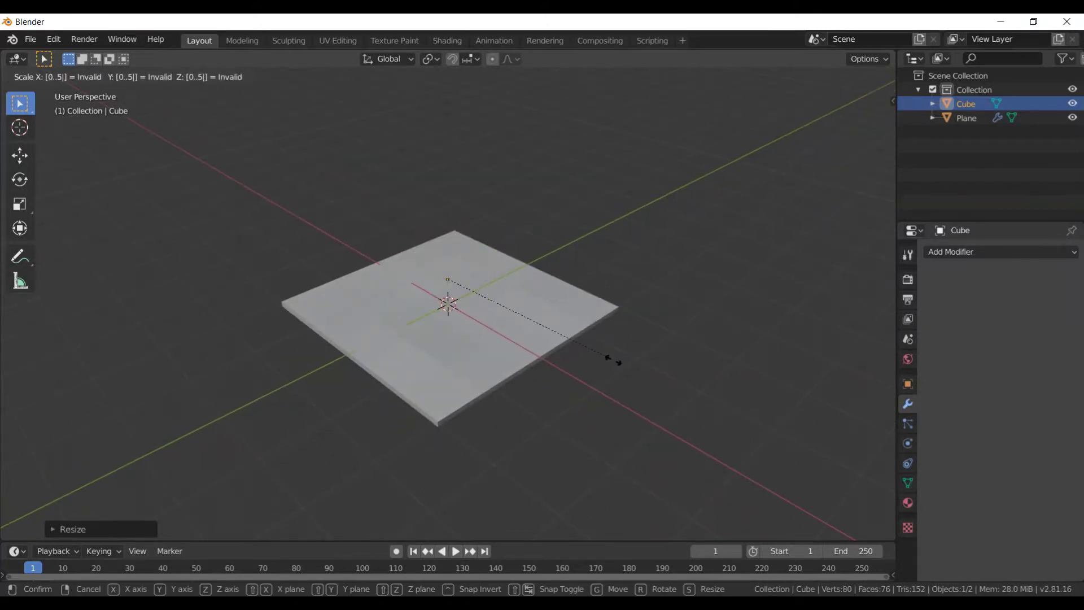
key("Escape")
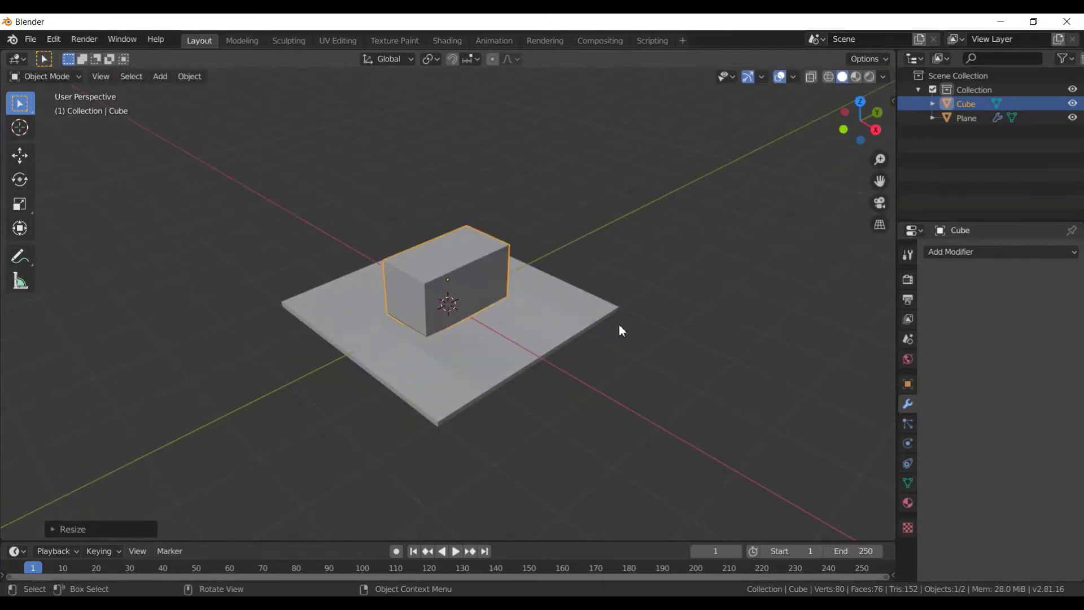
type("s0.5")
key("Return")
scroll(618, 324, "up", 3)
mouse_move(670, 286)
middle_mouse_down()
mouse_move(638, 231)
mouse_move(585, 234)
middle_mouse_up()
key("g")
key("z")
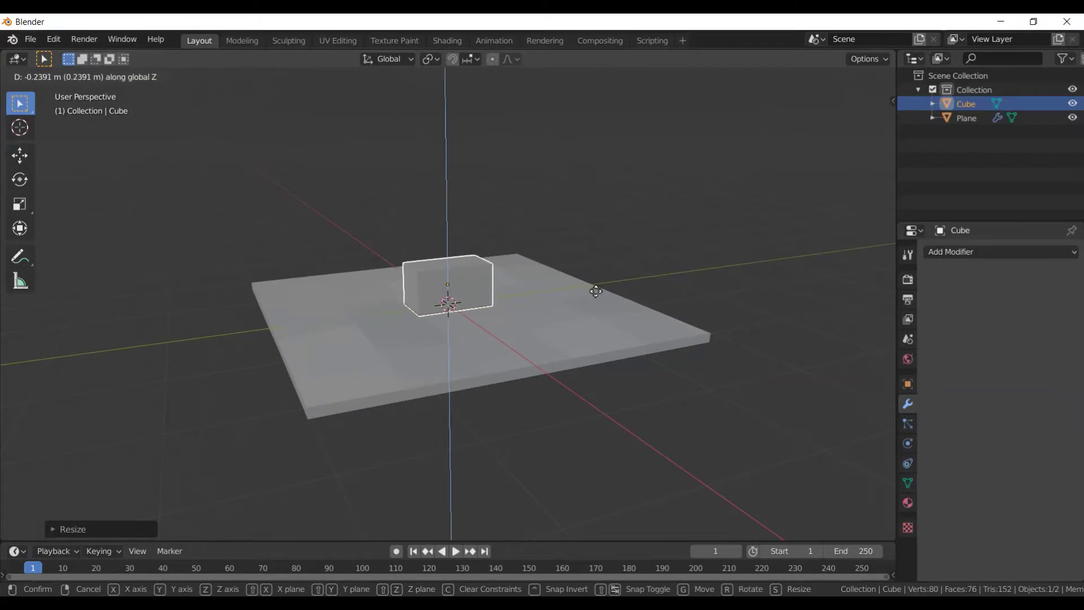
left_click(602, 286)
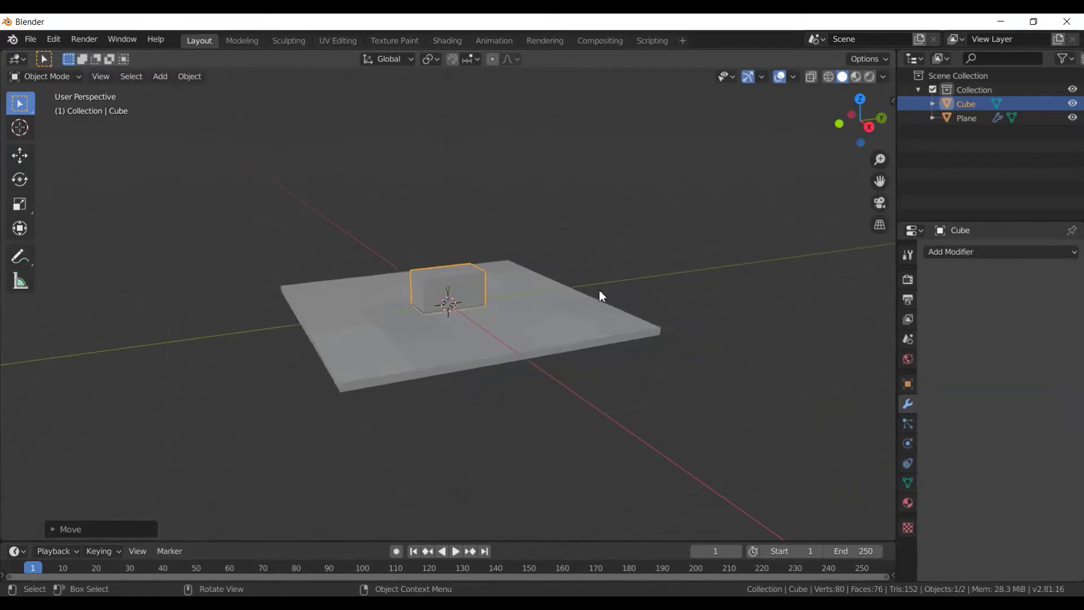
middle_click_drag(600, 295, 680, 317)
scroll(592, 300, "up", 3)
mouse_move(593, 299)
middle_mouse_down()
mouse_move(553, 326)
mouse_move(533, 490)
mouse_move(547, 403)
mouse_move(459, 303)
middle_mouse_up()
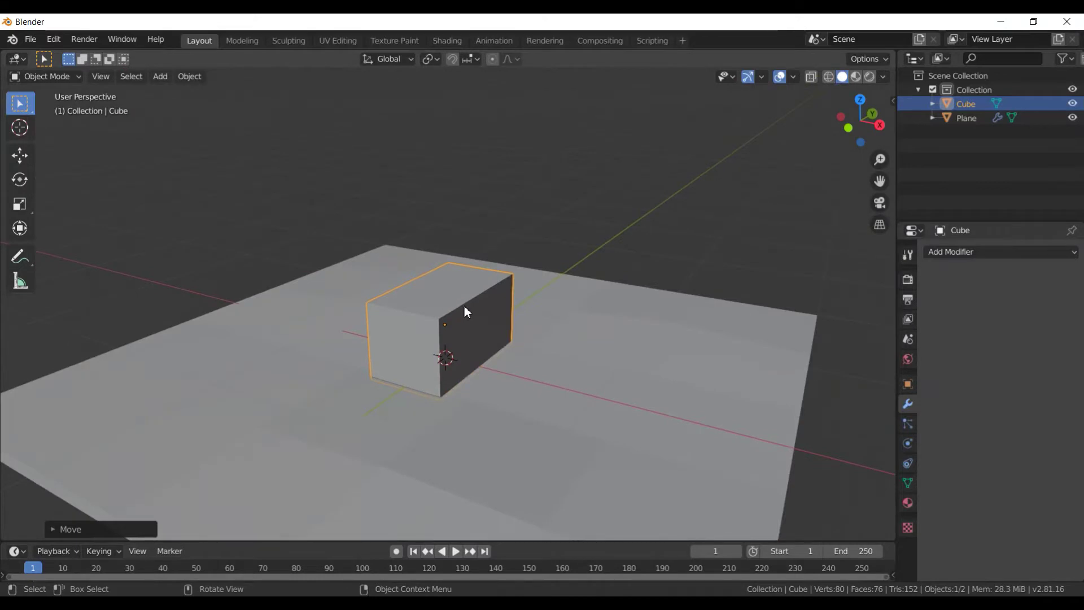
- Make the box taller along Z and set it back down resting on the plane
key("s")
key("z")
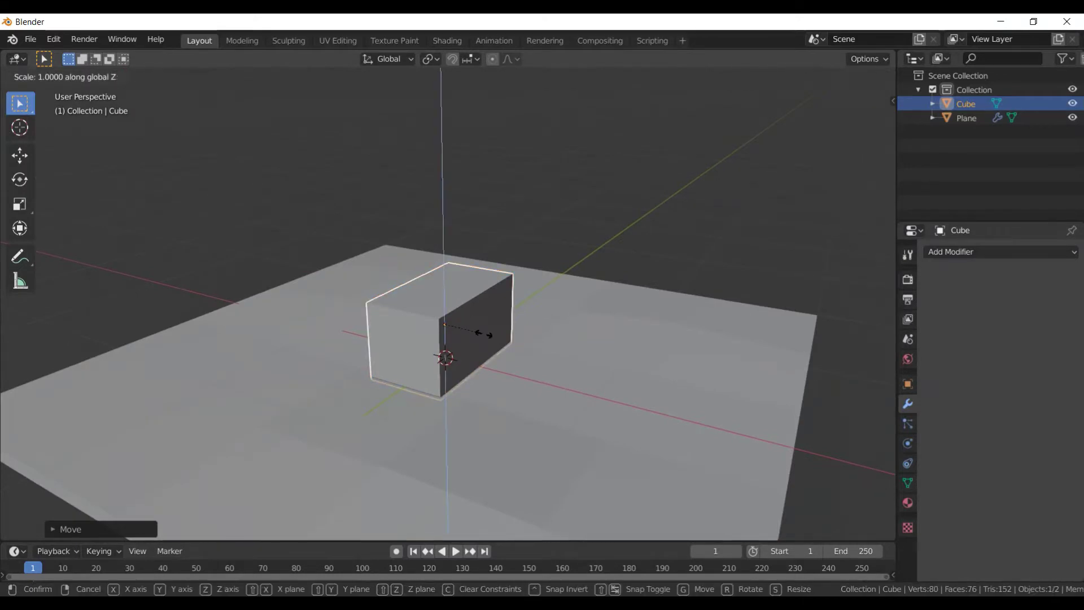
left_click(486, 340)
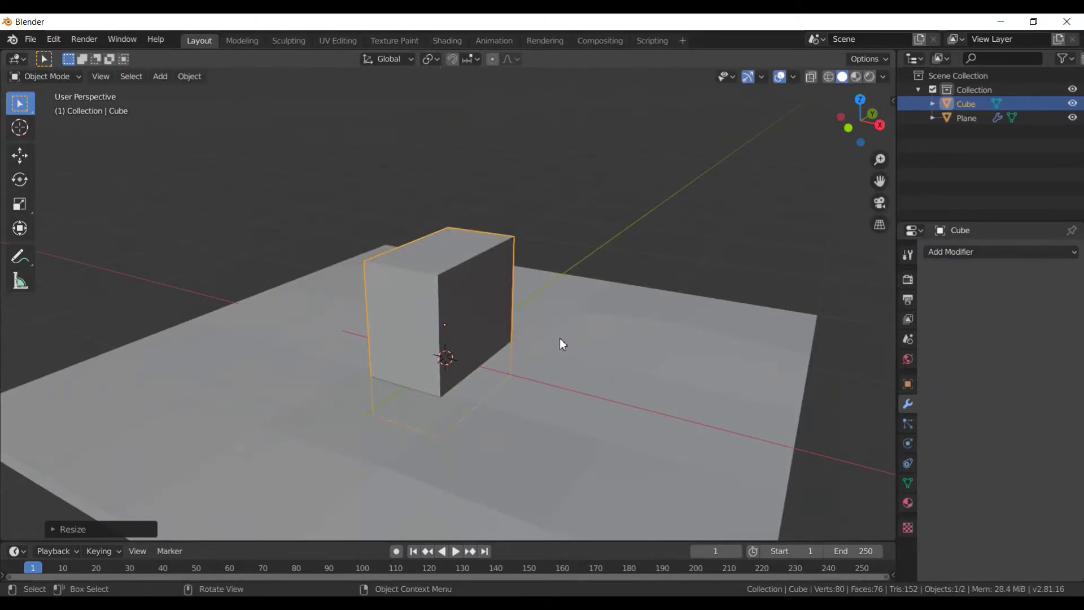
key("g")
key("z")
left_click(568, 300)
key("s")
key("z")
left_click(574, 358)
key("g")
key("z")
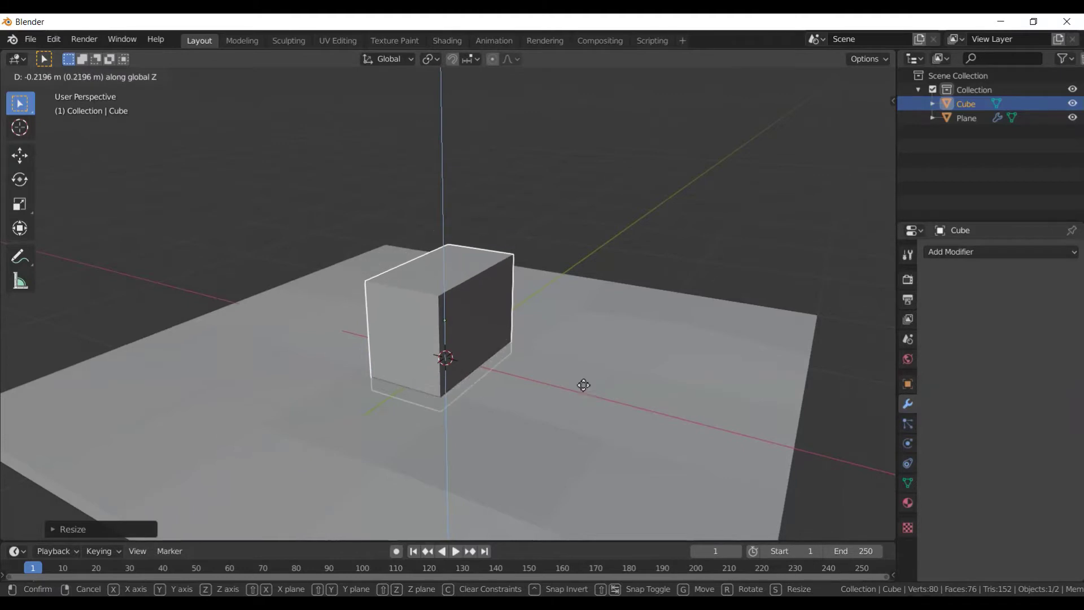
left_click(579, 377)
mouse_move(577, 379)
middle_mouse_down()
mouse_move(609, 379)
mouse_move(566, 370)
middle_mouse_up()
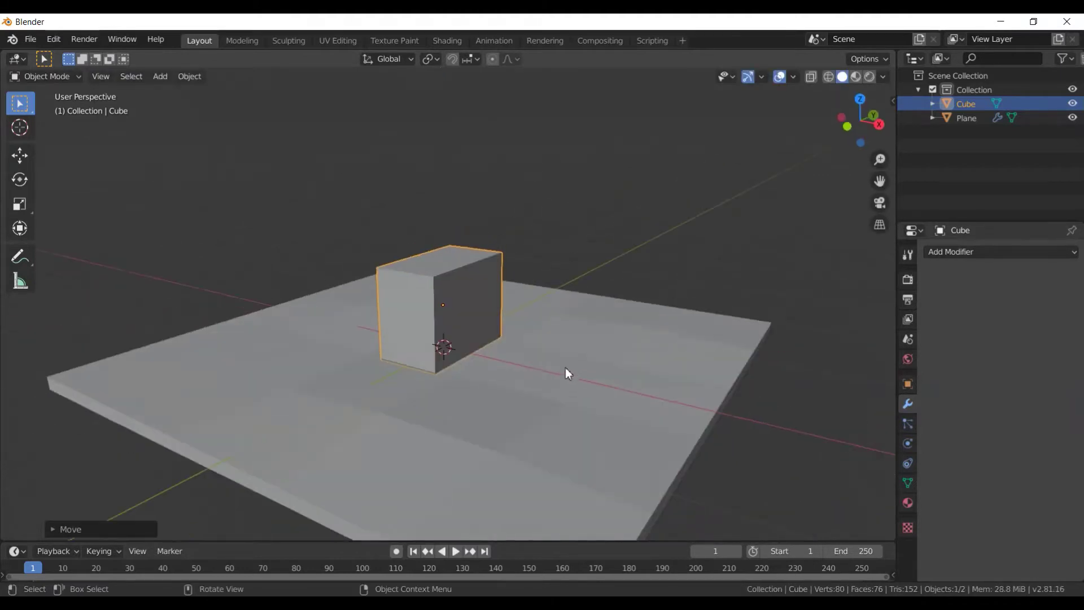
- Add a centred horizontal edge loop around the box's middle in Edit Mode
key("Tab")
scroll(565, 366, "up", 4)
key("ctrl+r")
left_click(503, 321)
right_click(505, 324)
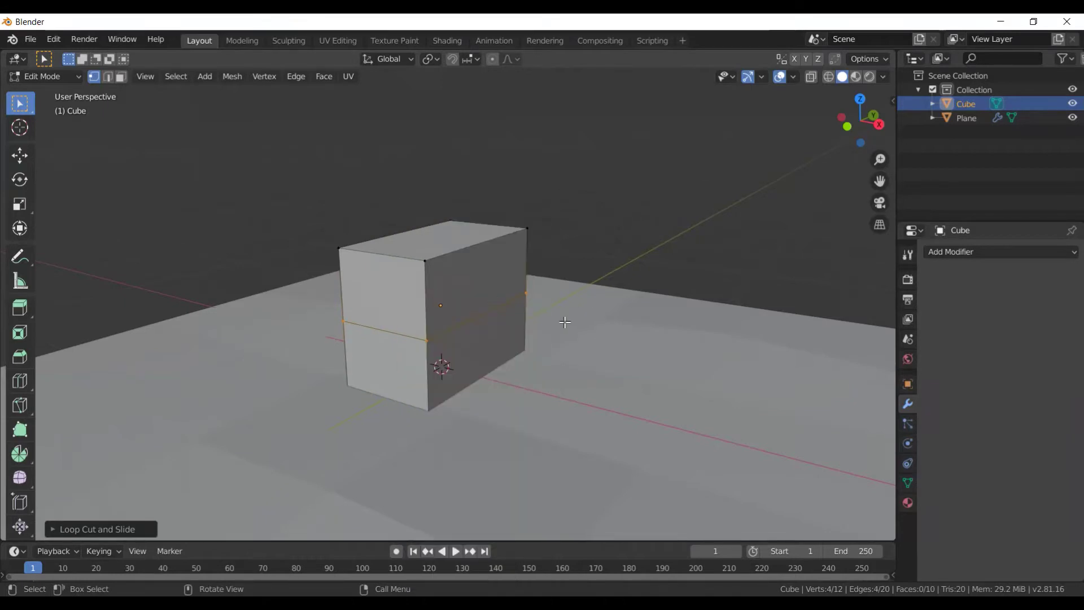
- Extrude the box's lower front face outward into a front block
key("2")
key("3")
left_click(495, 341)
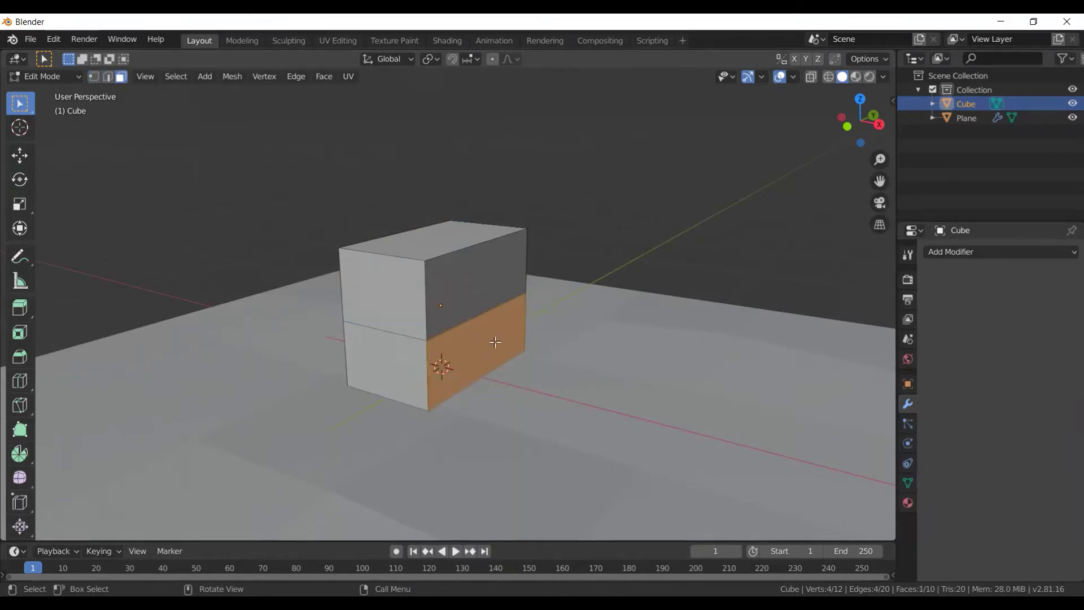
key("e")
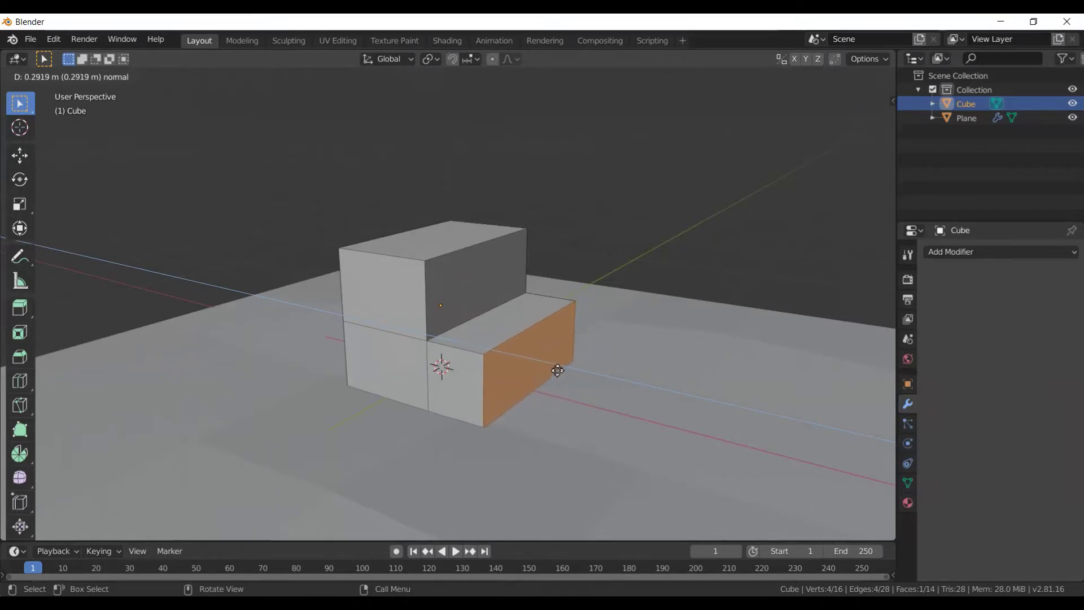
left_click(556, 370)
middle_click_drag(556, 370, 513, 357)
scroll(514, 356, "up", 2)
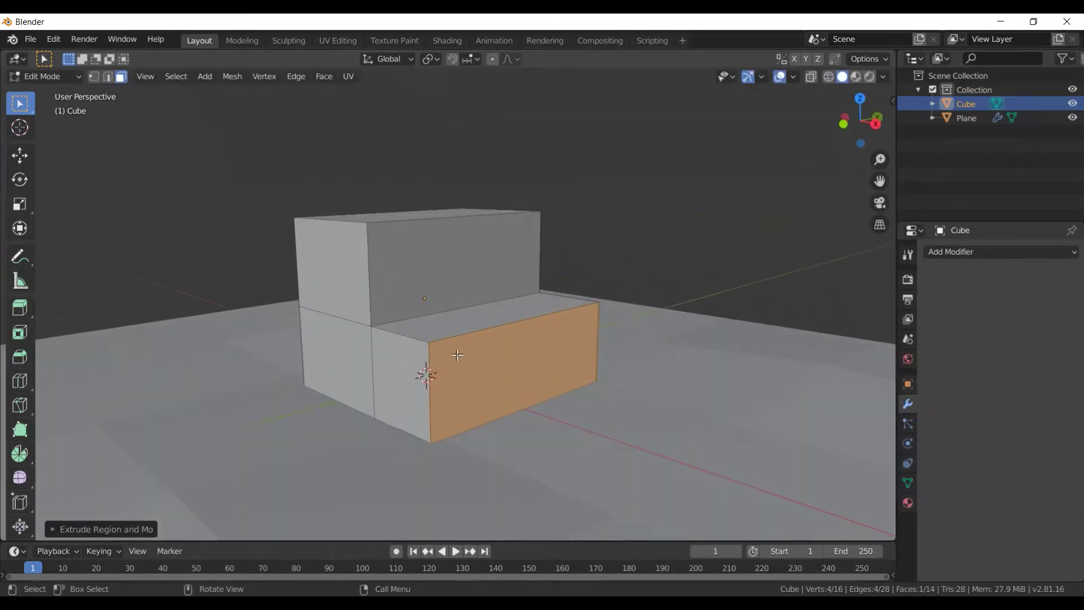
- Cut an edge loop near the front block's top and select the thin face strip
key("ctrl+r")
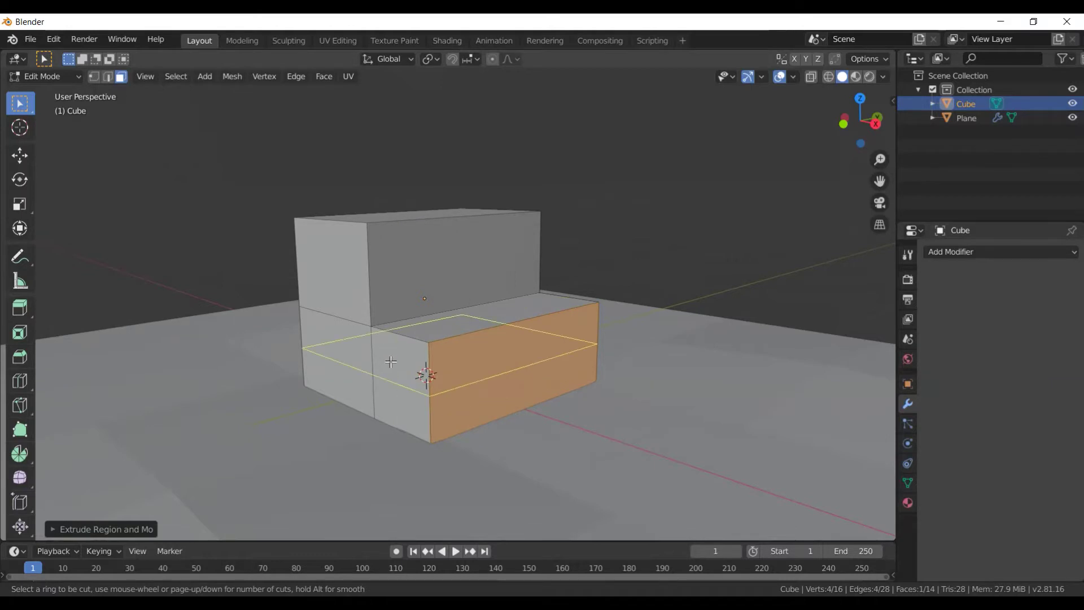
left_click(392, 336)
left_click(397, 317)
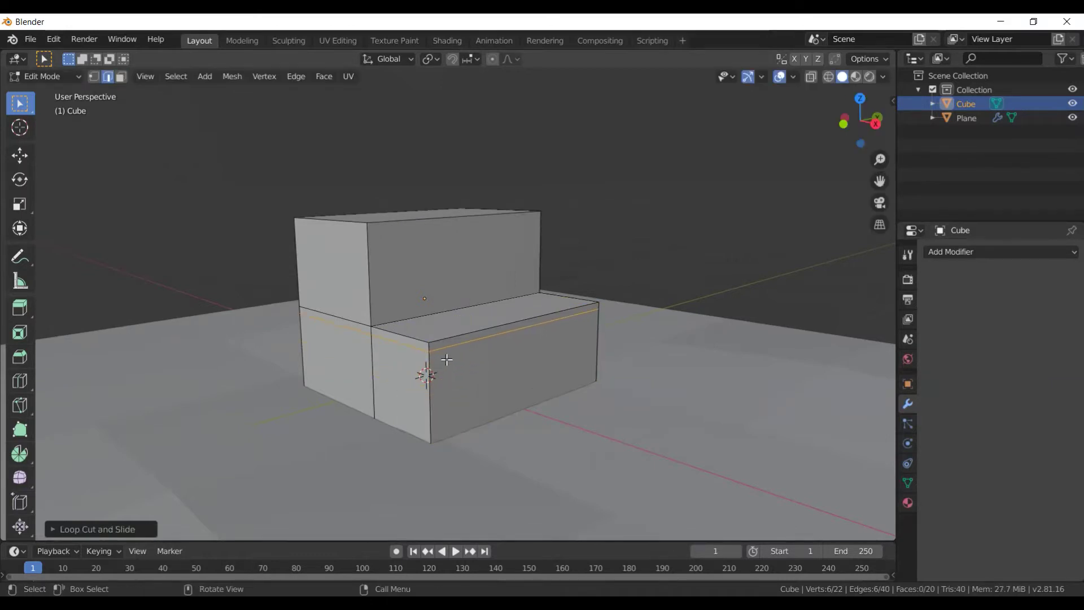
scroll(438, 360, "up", 2)
left_click(413, 382, "alt")
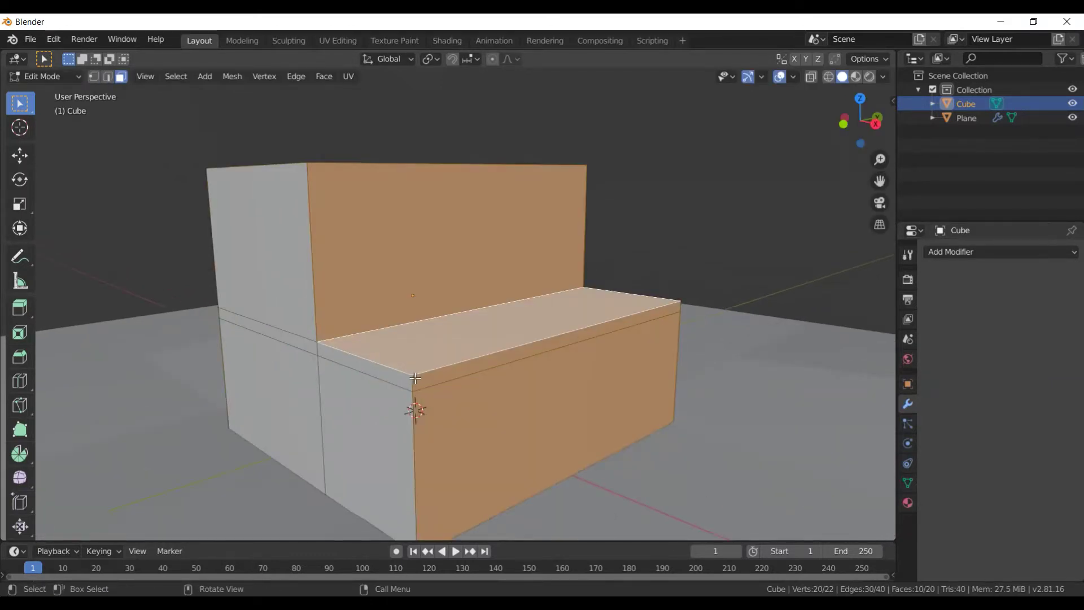
left_click(413, 382, "alt")
- Extrude and scale the strip outward into an overhanging ledge, back in Object Mode
key("s")
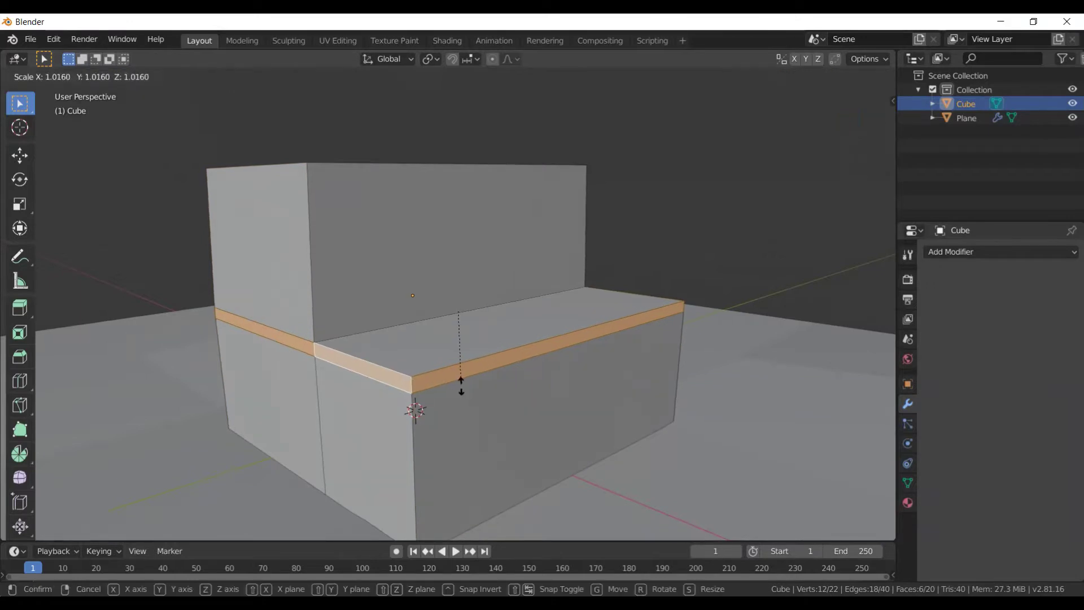
key("Escape")
key("e")
key("Escape")
key("s")
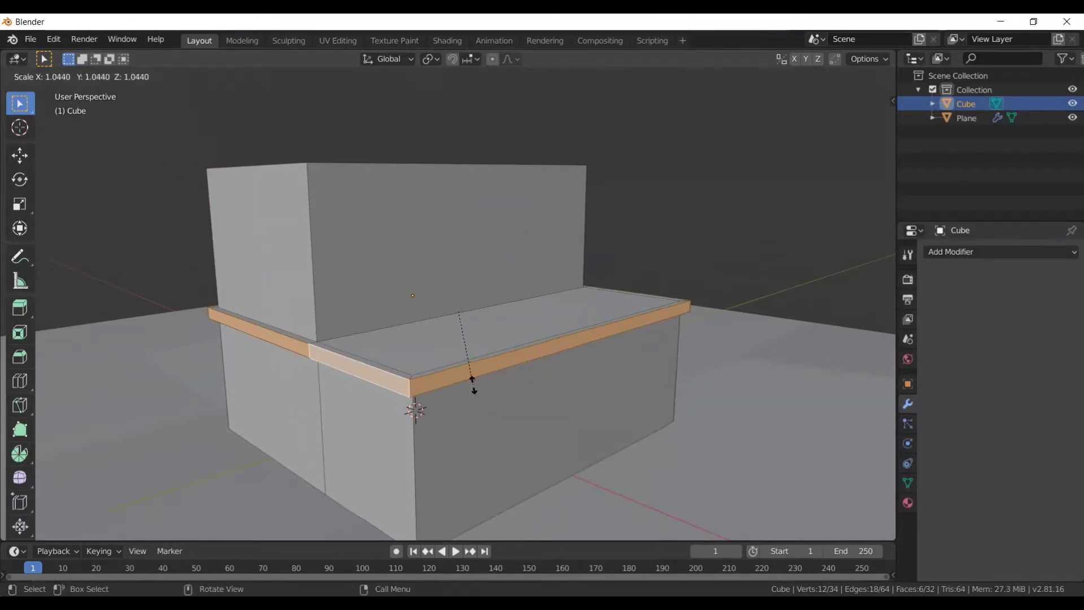
left_click(480, 385)
mouse_move(482, 395)
middle_mouse_down()
mouse_move(500, 408)
mouse_move(474, 401)
mouse_move(469, 386)
middle_mouse_up()
key("Tab")
scroll(473, 392, "up", 2)
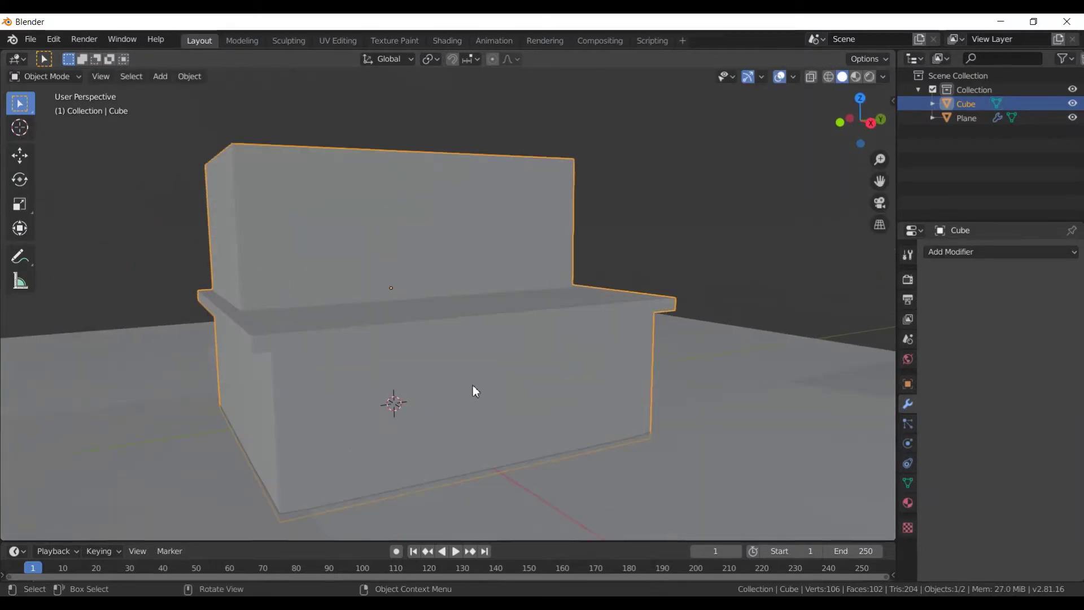
- Add a cylinder with 12 vertices
scroll(560, 402, "down", 2)
mouse_move(525, 402)
middle_mouse_down()
mouse_move(564, 402)
mouse_move(540, 412)
mouse_move(488, 398)
middle_mouse_up()
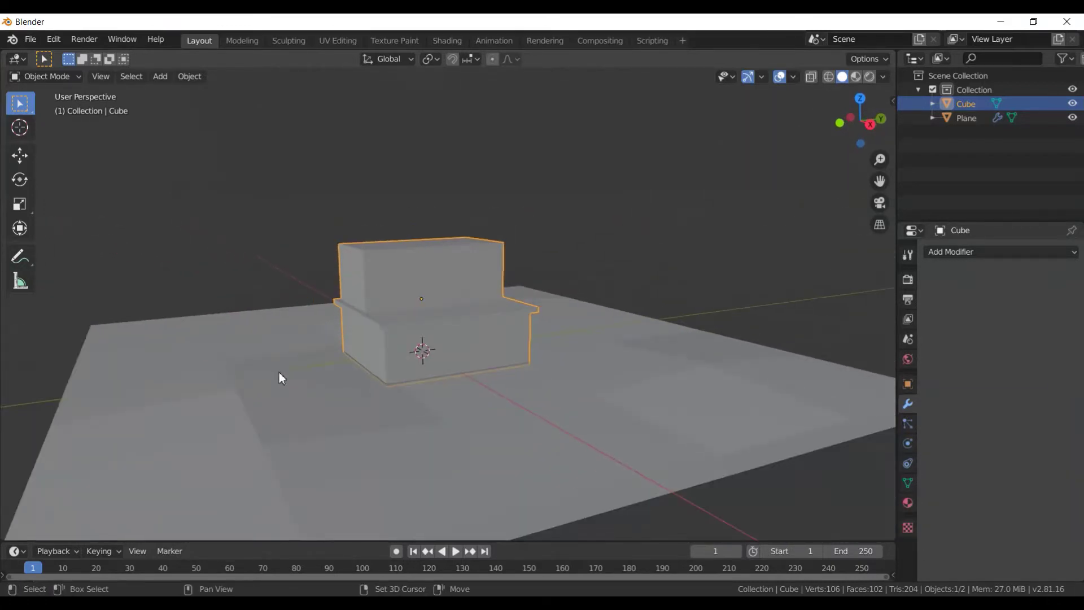
key("shift+a")
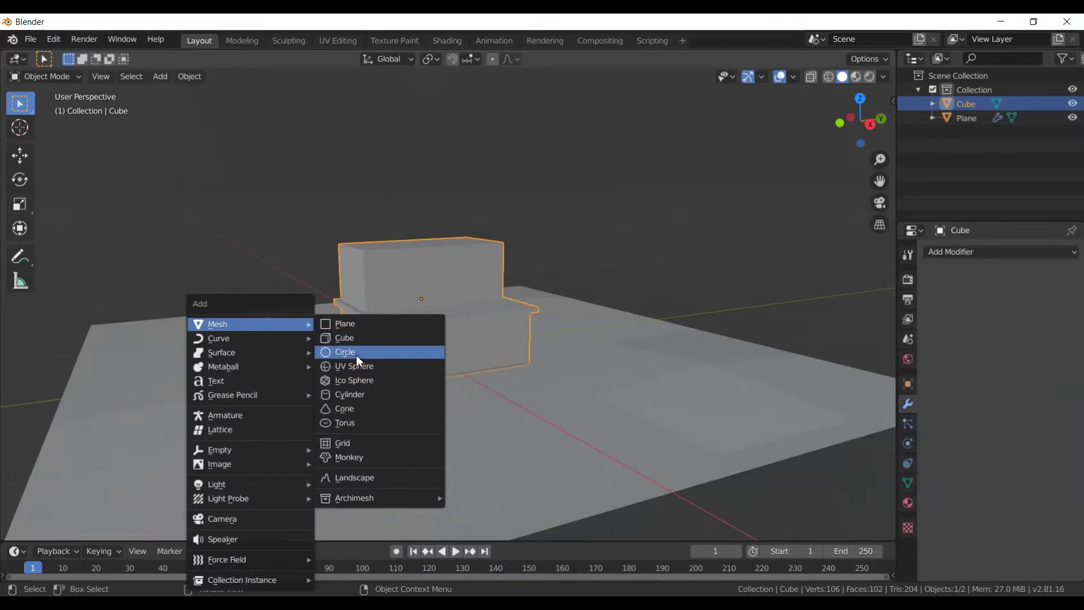
left_click(348, 395)
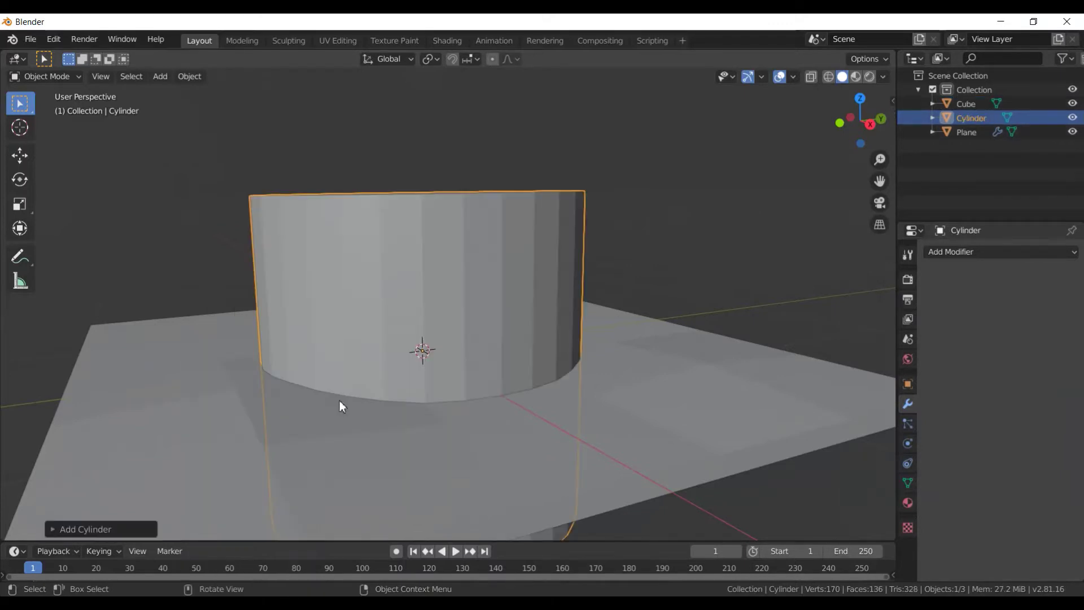
left_click(52, 530)
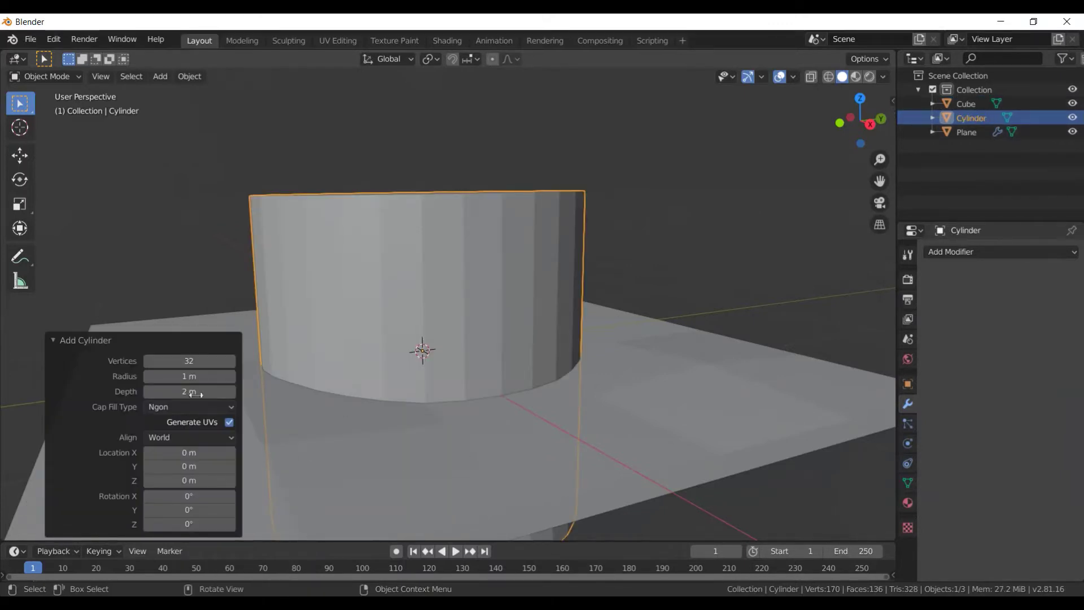
left_click(201, 362)
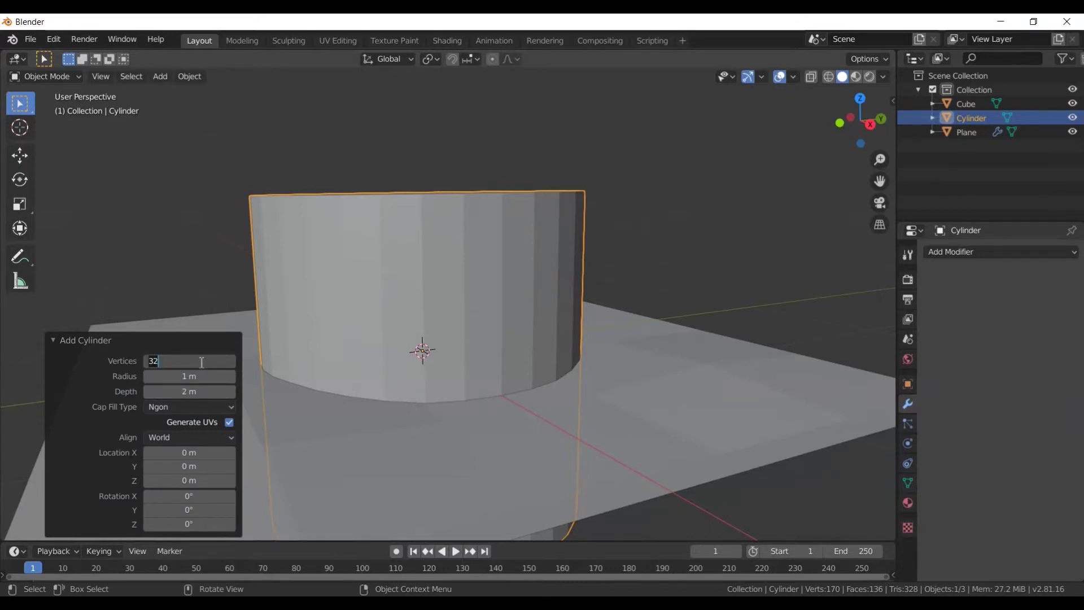
type("12")
key("Return")
- Shrink the cylinder and, in top view, place it near the plane's lower-left corner
scroll(490, 408, "down", 3)
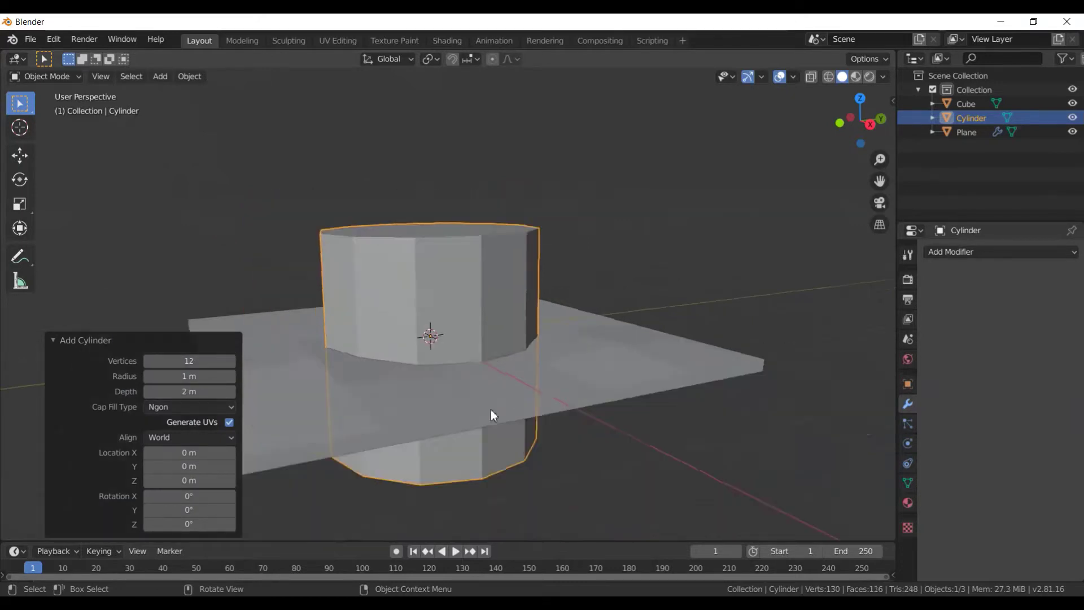
middle_click_drag(490, 408, 508, 411)
scroll(508, 411, "down", 2)
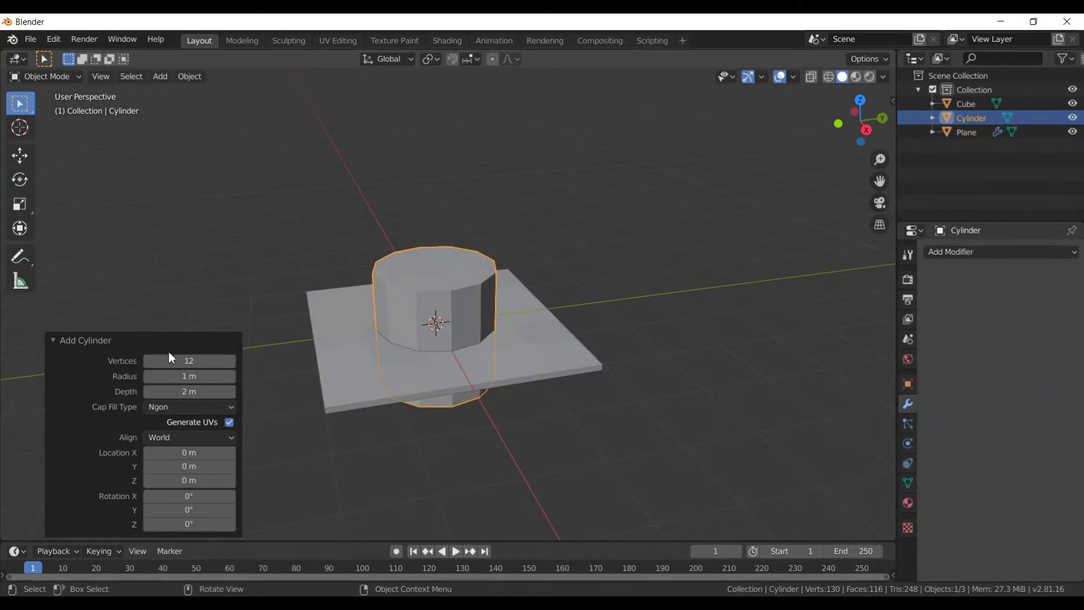
key("s")
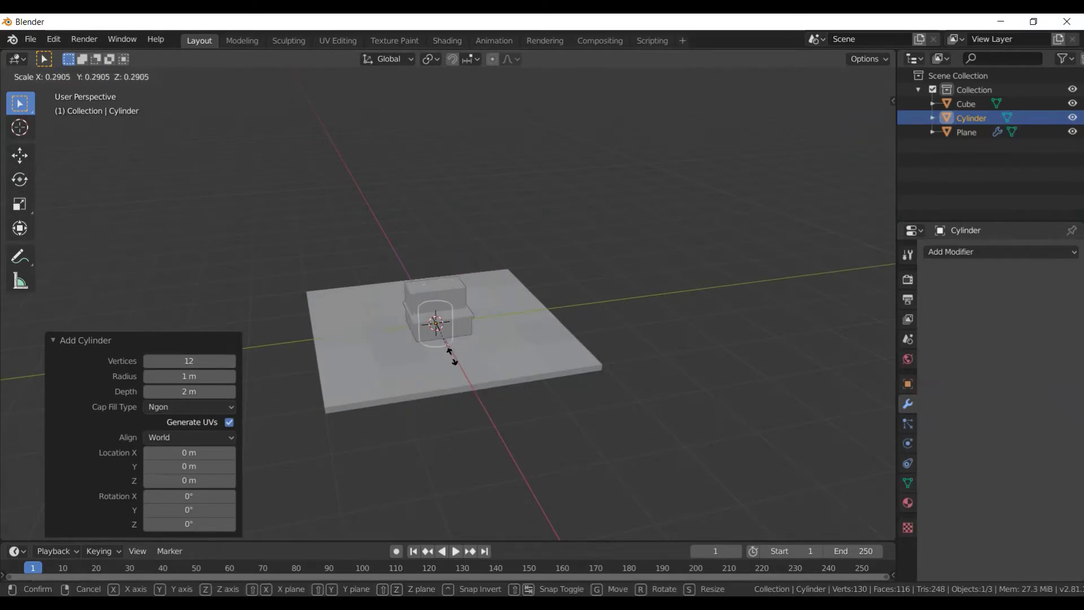
left_click(443, 338)
key("KP_7")
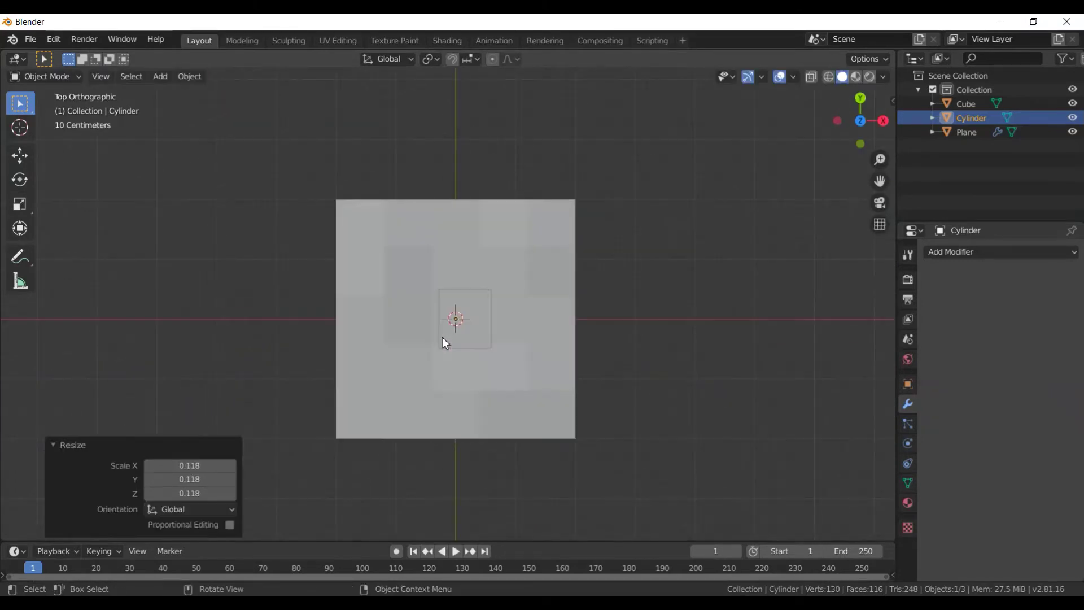
key("g")
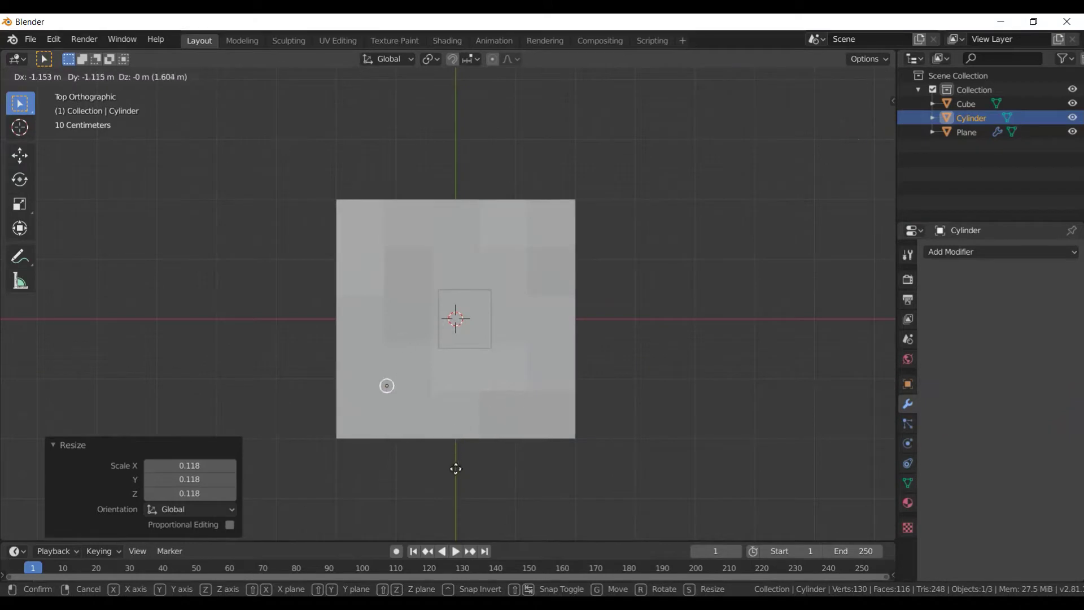
left_click(470, 470)
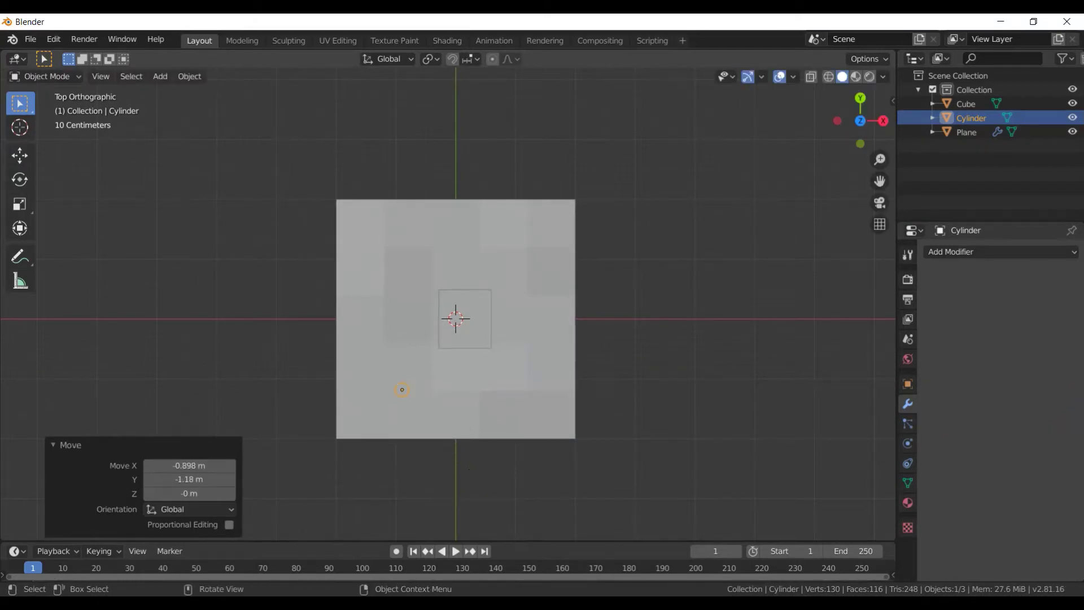
key("s")
left_click(442, 434)
- Raise the cylinder along Z to sit on the plane and enter Edit Mode
mouse_move(442, 430)
middle_mouse_down()
mouse_move(408, 448)
mouse_move(361, 349)
mouse_move(531, 352)
middle_mouse_up()
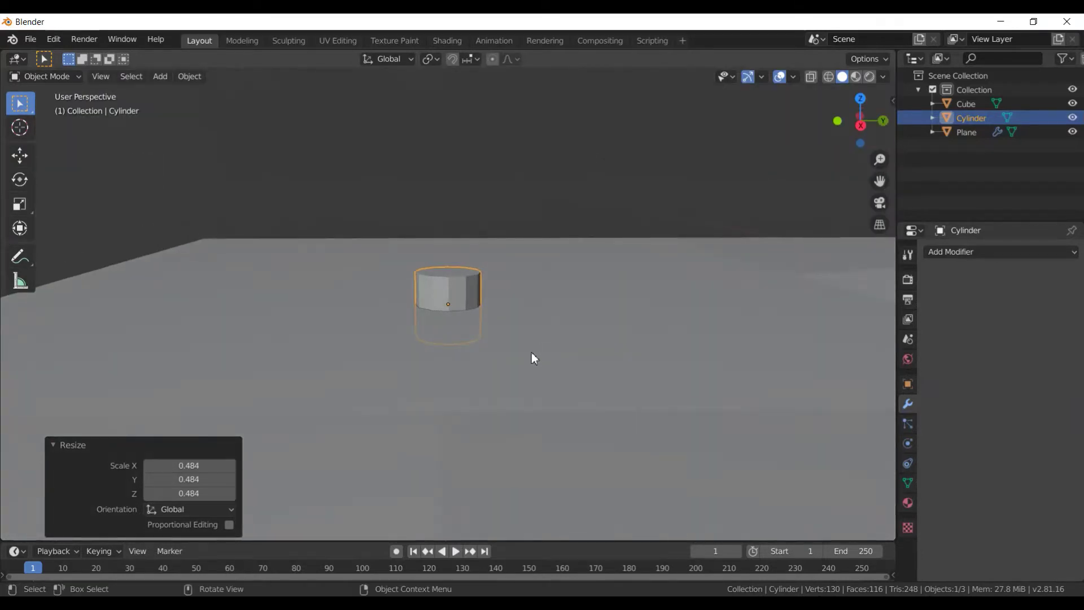
key("g")
key("z")
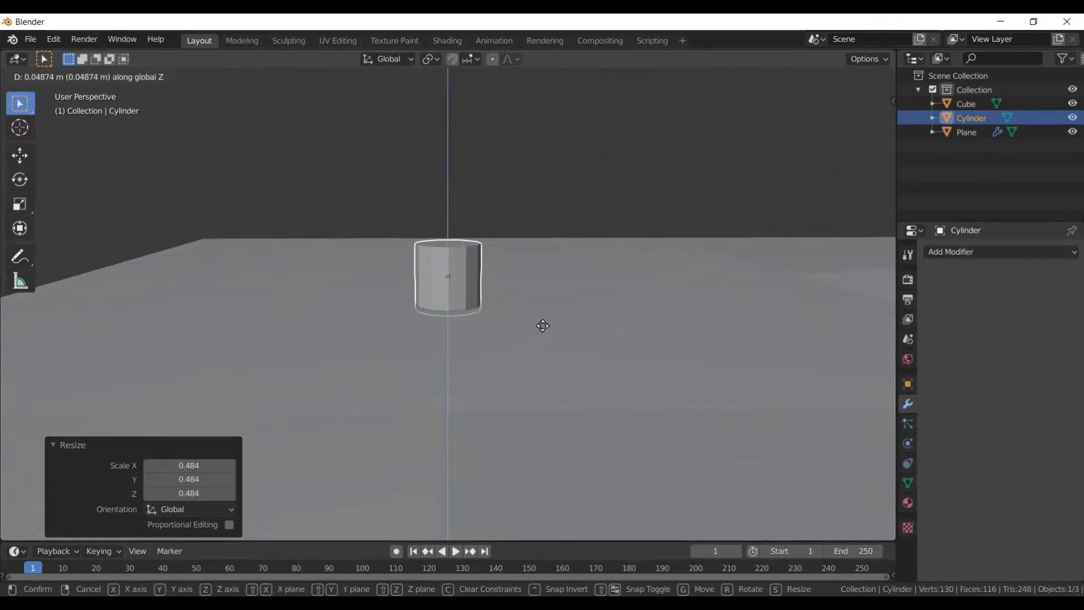
left_click(542, 325)
key("Tab")
- Raise the cylinder's top face along Z and taper it to about 0.368 scale
middle_click_drag(543, 321, 572, 346)
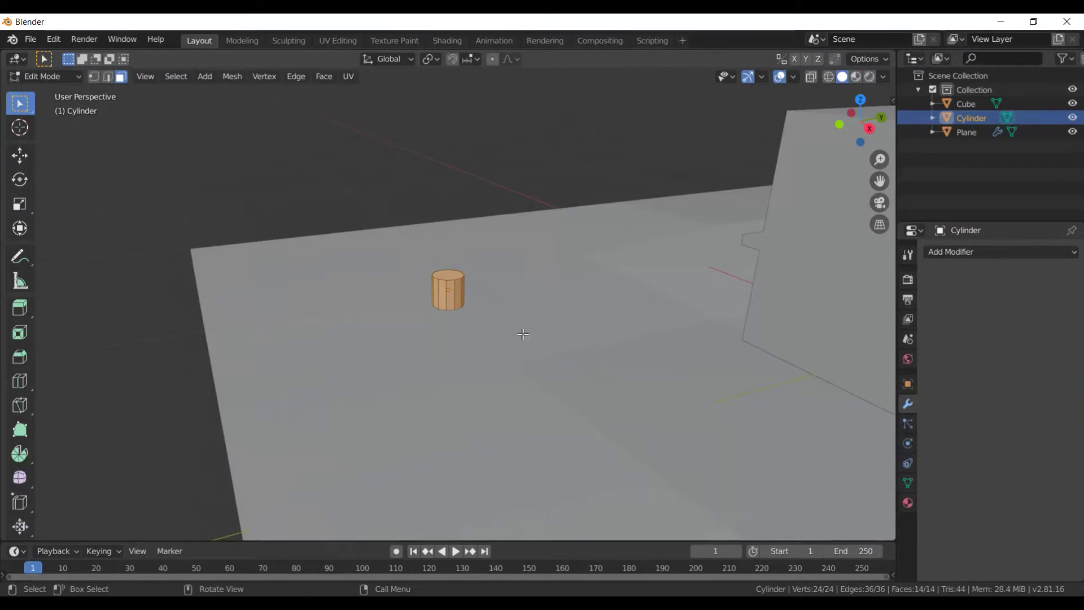
left_click(450, 281)
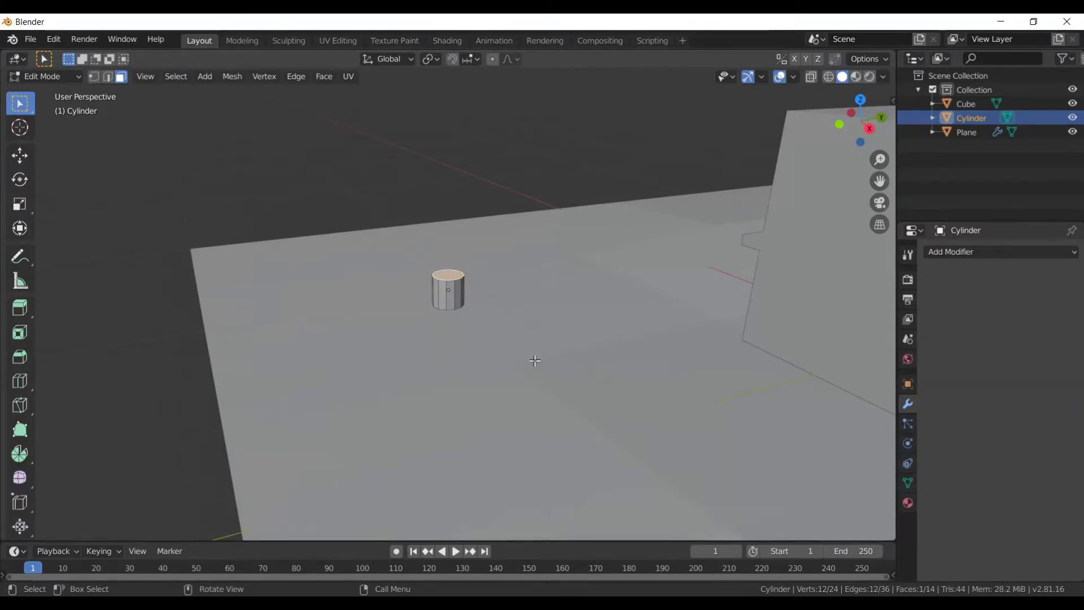
key("g")
key("z")
left_click(560, 221)
key("s")
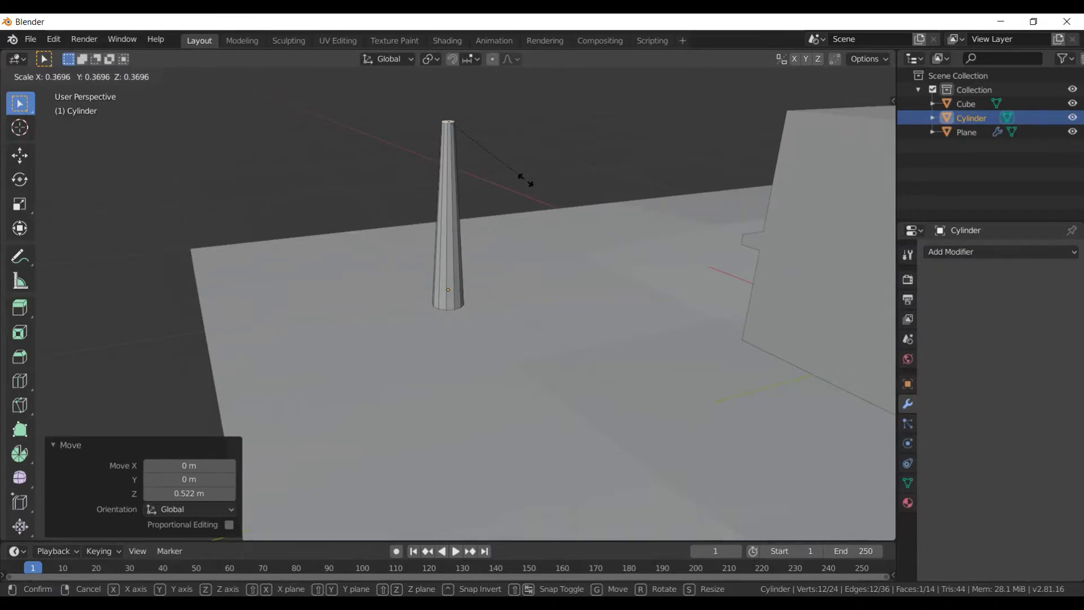
left_click(525, 181)
- Lower the tapered top face 0.15 m and return to Object Mode
mouse_move(523, 181)
middle_mouse_down()
mouse_move(523, 210)
mouse_move(494, 198)
mouse_move(525, 245)
mouse_move(502, 241)
middle_mouse_up()
key("g")
key("z")
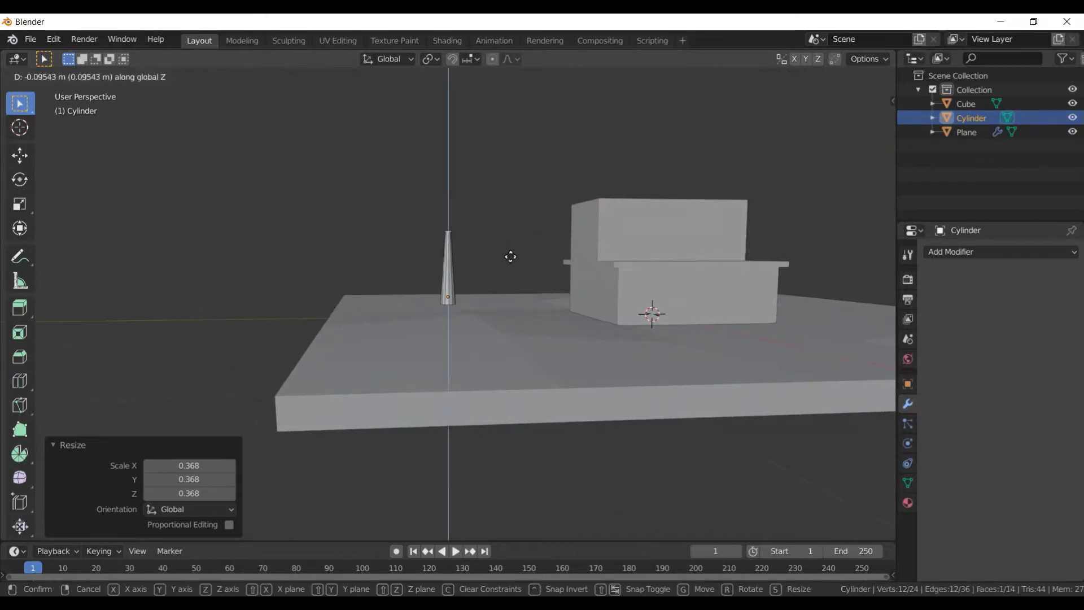
left_click(514, 257)
scroll(516, 255, "up", 3)
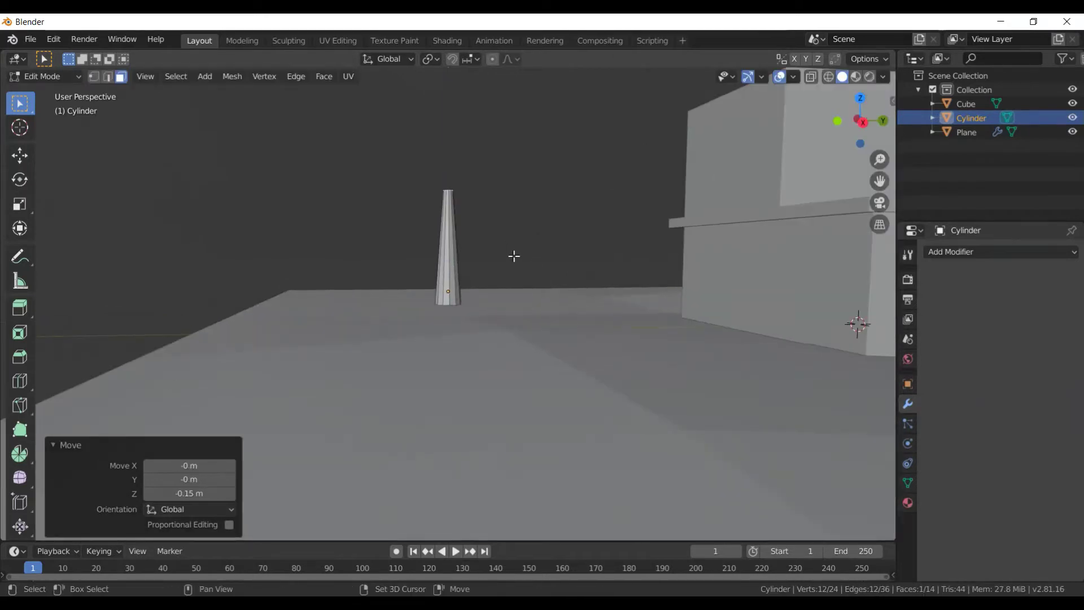
middle_click_drag(514, 256, 525, 356)
key("Tab")
key("shift+a")
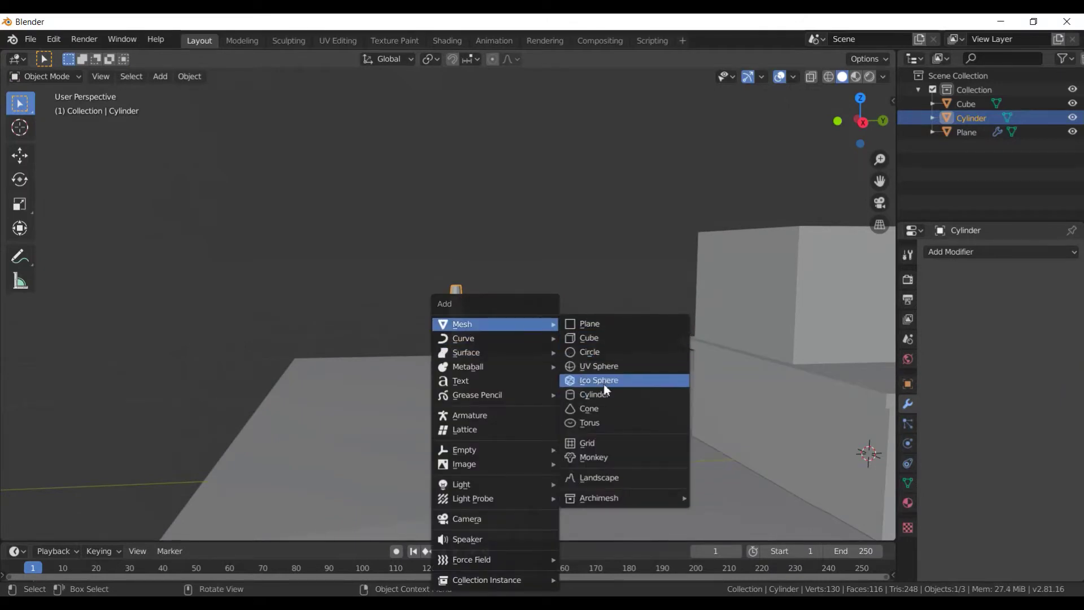
- Add a UV sphere with 12 segments and 12 rings
left_click(605, 368)
scroll(638, 395, "down", 3)
left_click(187, 376)
key("Return")
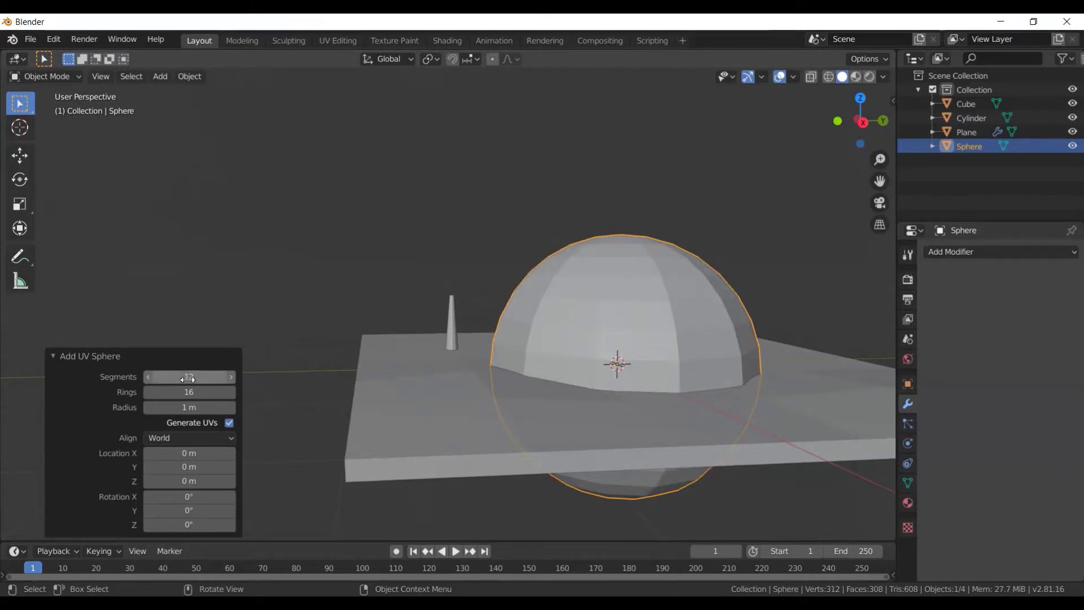
key("Return")
scroll(554, 417, "down", 2)
mouse_move(554, 418)
middle_mouse_down()
mouse_move(649, 379)
mouse_move(565, 384)
middle_mouse_up()
left_click(190, 392)
type("1")
- Raise the sphere above the trunk and shrink it to 0.274 scale
mouse_move(229, 399)
middle_mouse_down()
mouse_move(400, 440)
mouse_move(588, 400)
middle_mouse_up()
scroll(589, 400, "up", 3)
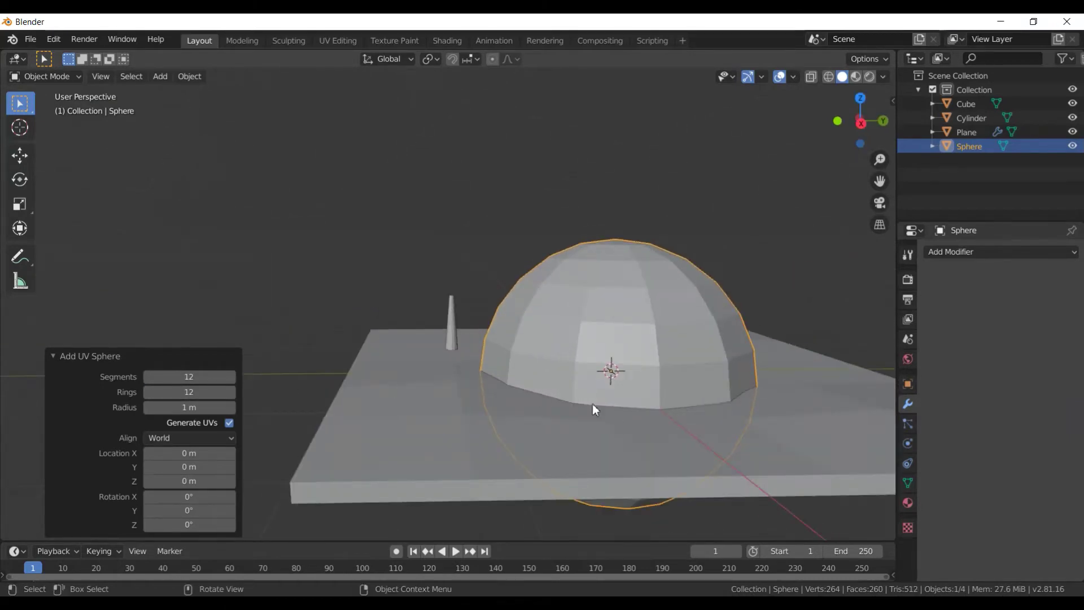
key("g")
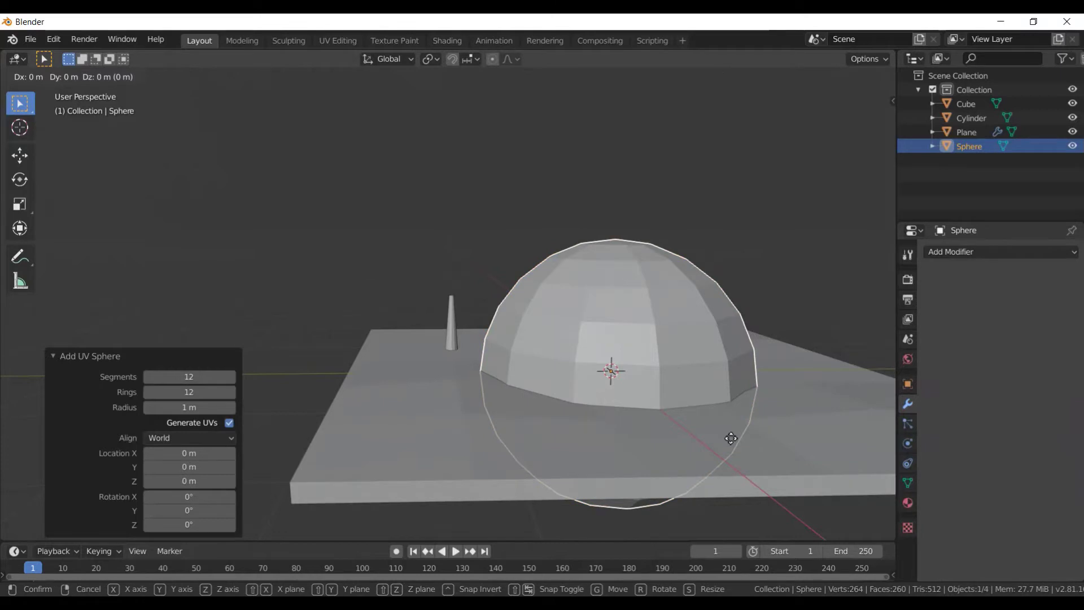
left_click(564, 242)
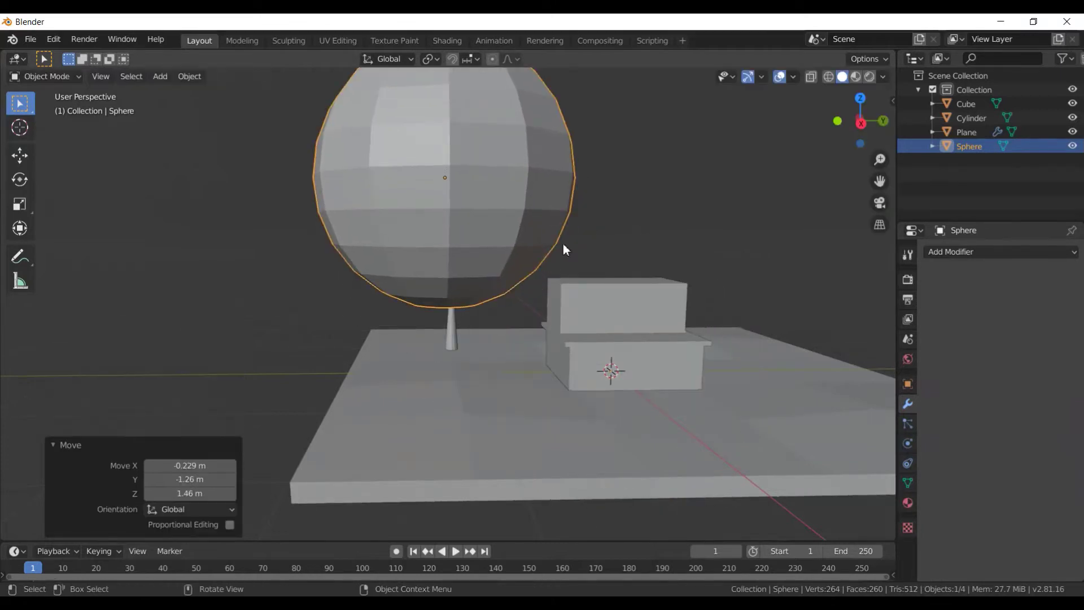
key("s")
left_click(492, 241)
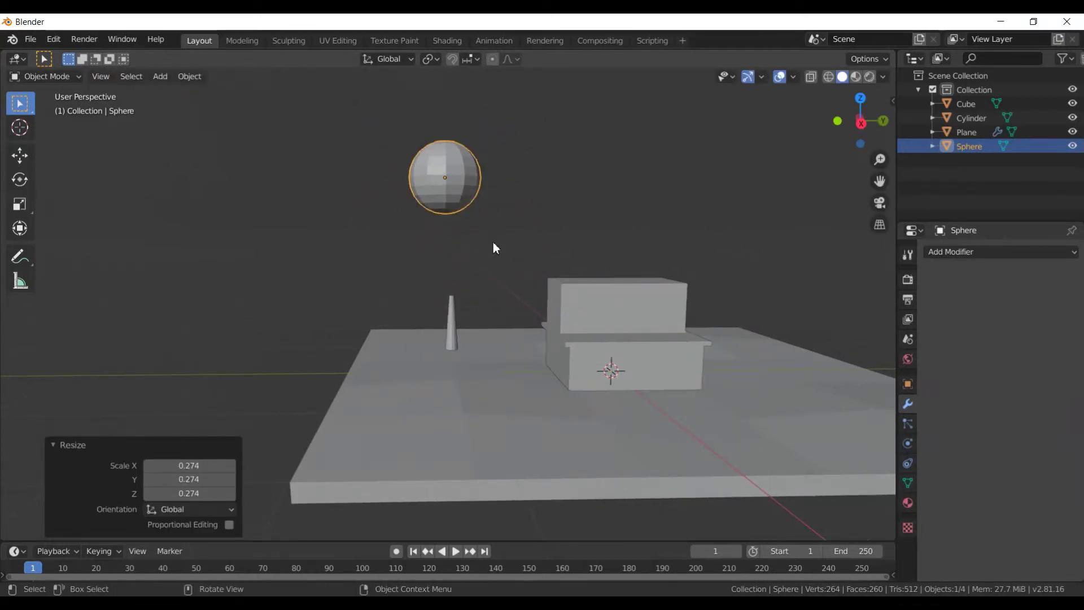
- Using top and right views, center the sphere over the trunk and rest it on top
key("KP_7")
key("g")
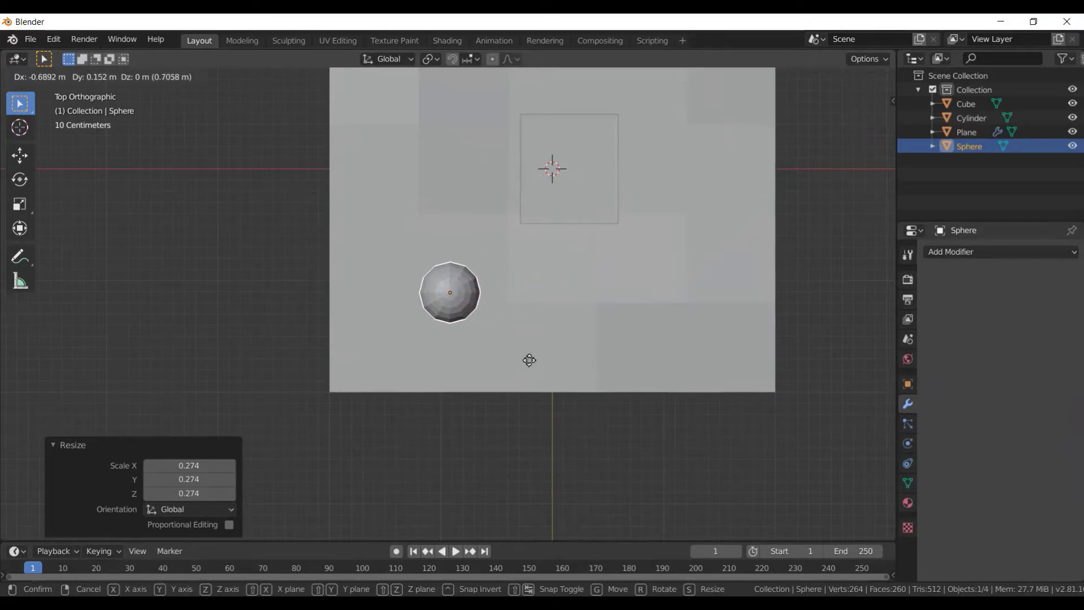
left_click(531, 360)
key("KP_3")
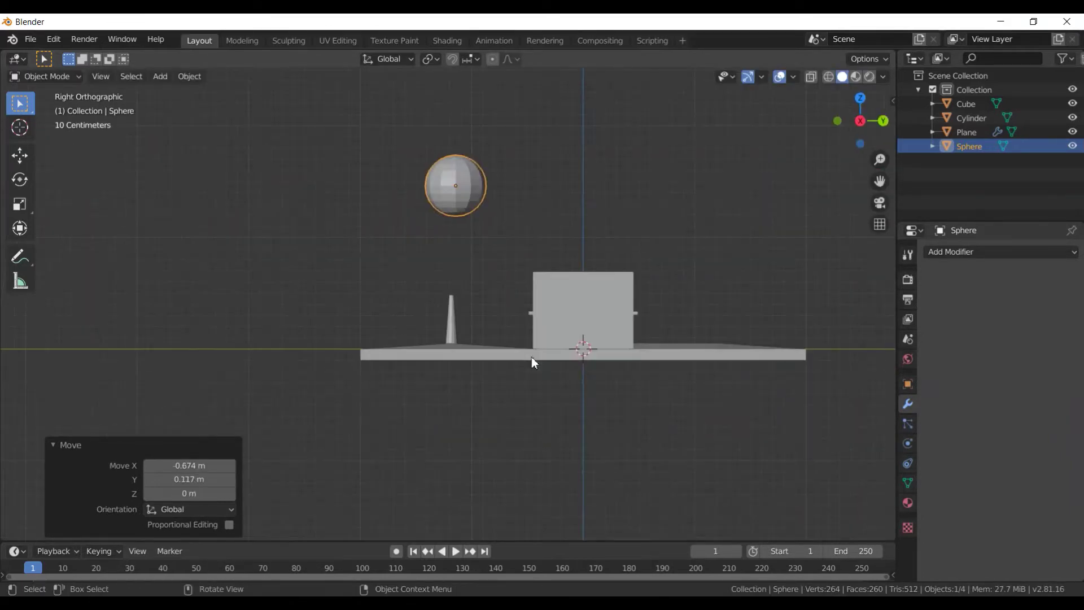
key("g")
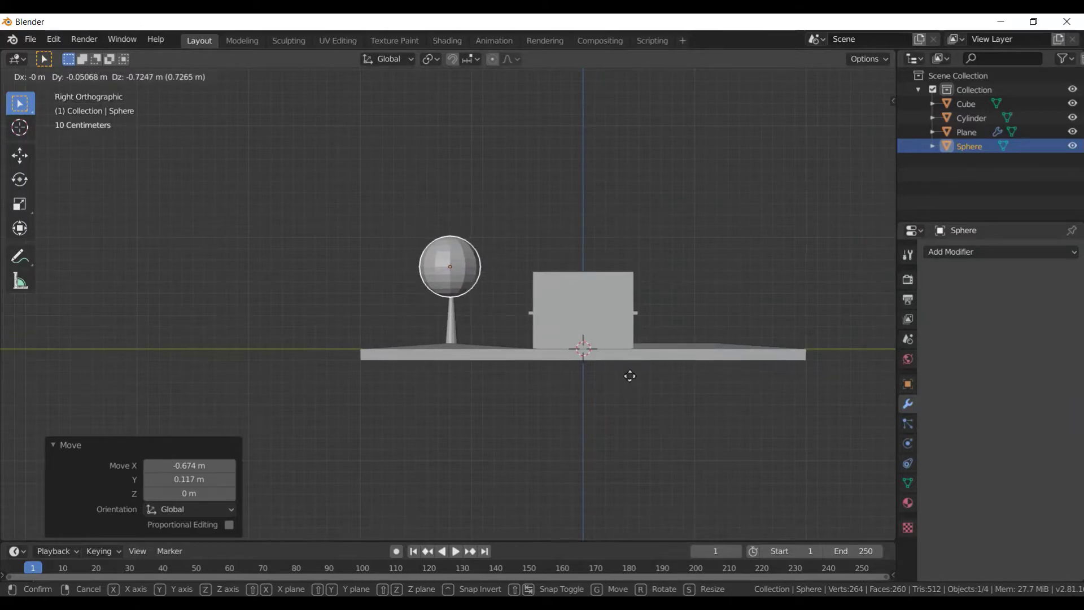
left_click(631, 375)
key("KP_Decimal")
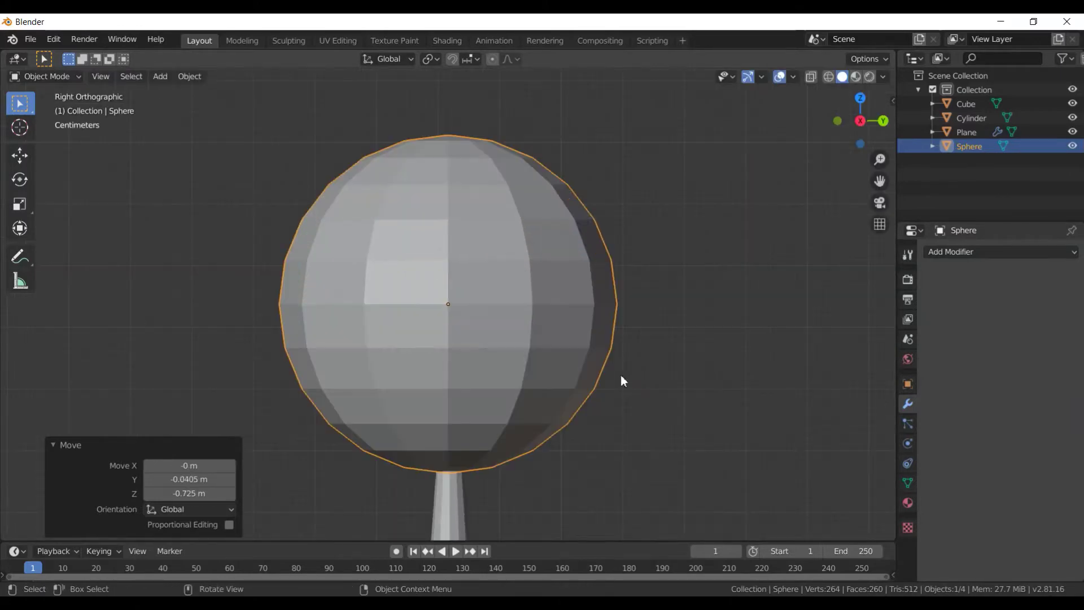
- Enlarge the sphere crown to 1.381 scale
mouse_move(576, 420)
middle_mouse_down()
mouse_move(646, 454)
mouse_move(629, 427)
mouse_move(706, 385)
mouse_move(534, 469)
mouse_move(458, 440)
mouse_move(477, 430)
mouse_move(542, 443)
middle_mouse_up()
scroll(675, 404, "up", 2)
key("s")
left_click(609, 447)
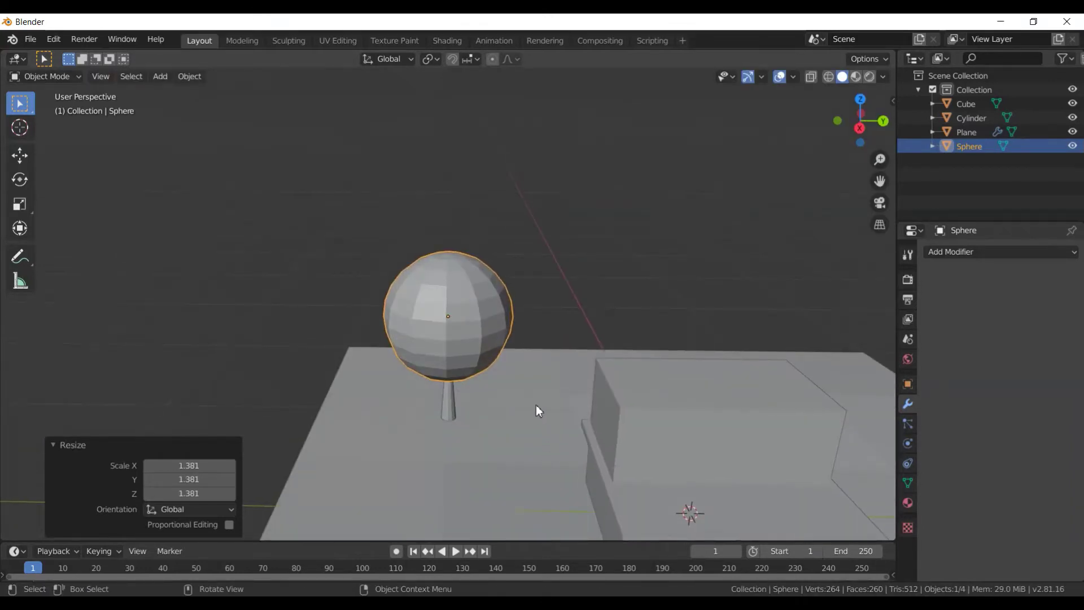
key("F3")
key("Escape")
scroll(591, 388, "down", 4)
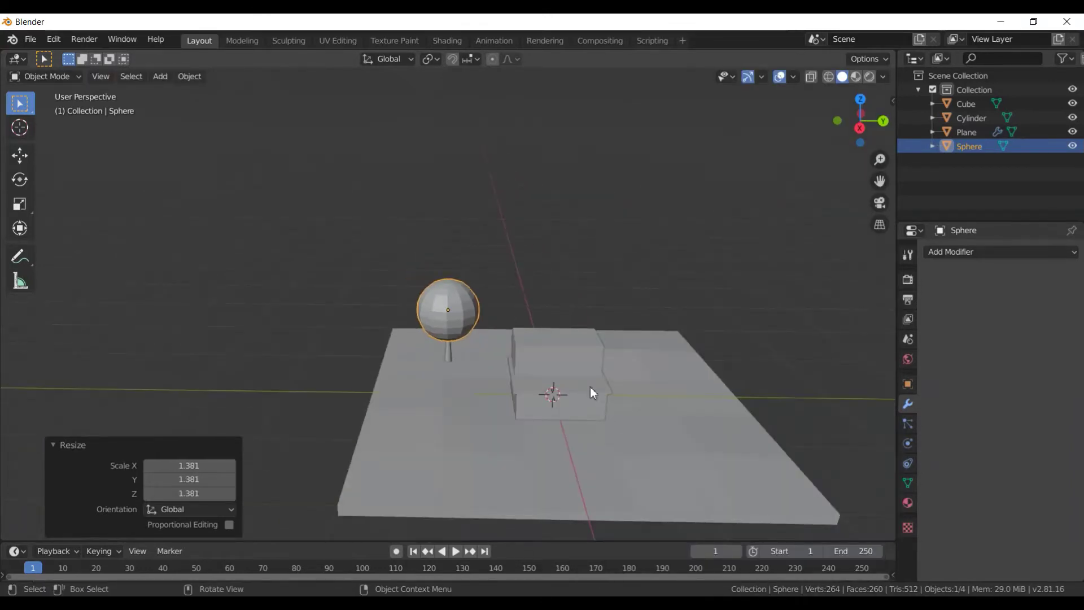
scroll(567, 357, "up", 1)
scroll(482, 358, "up", 3)
- Select the trunk and the sphere together
left_click(450, 414)
left_click(449, 390, "shift")
scroll(505, 418, "down", 4)
scroll(506, 418, "down", 1)
key("KP_7")
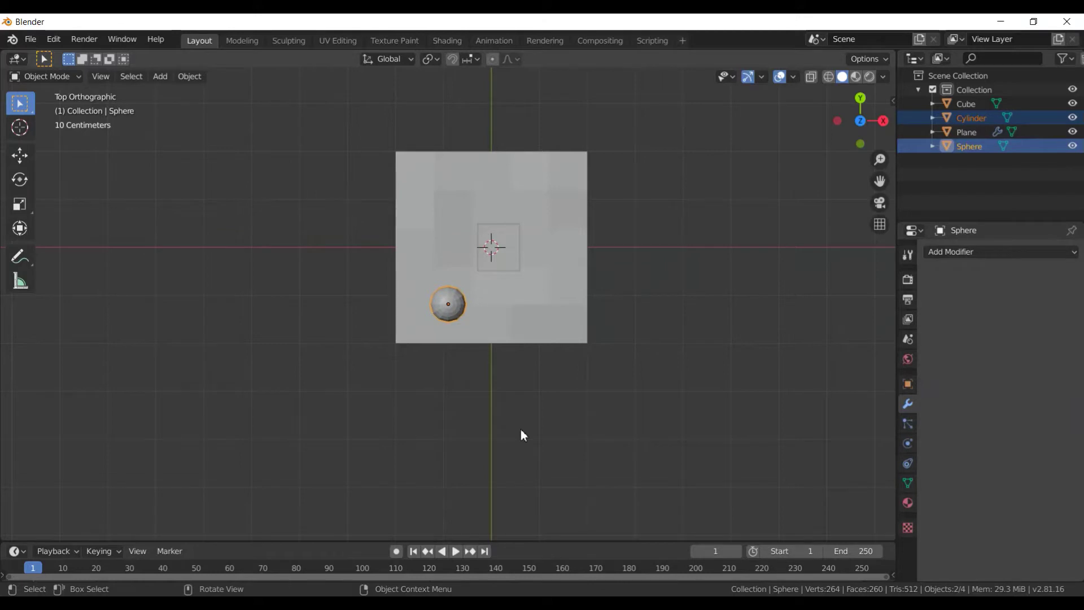
- Scale the whole tree to 0.589 and lower it onto the ground plane
key("s")
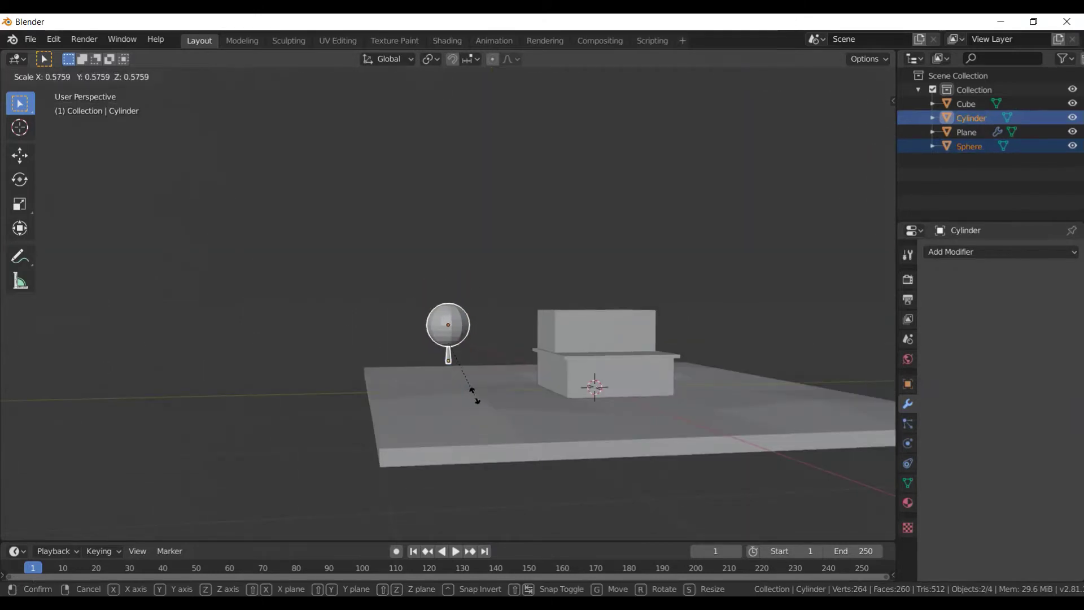
left_click(480, 395)
key("KP_3")
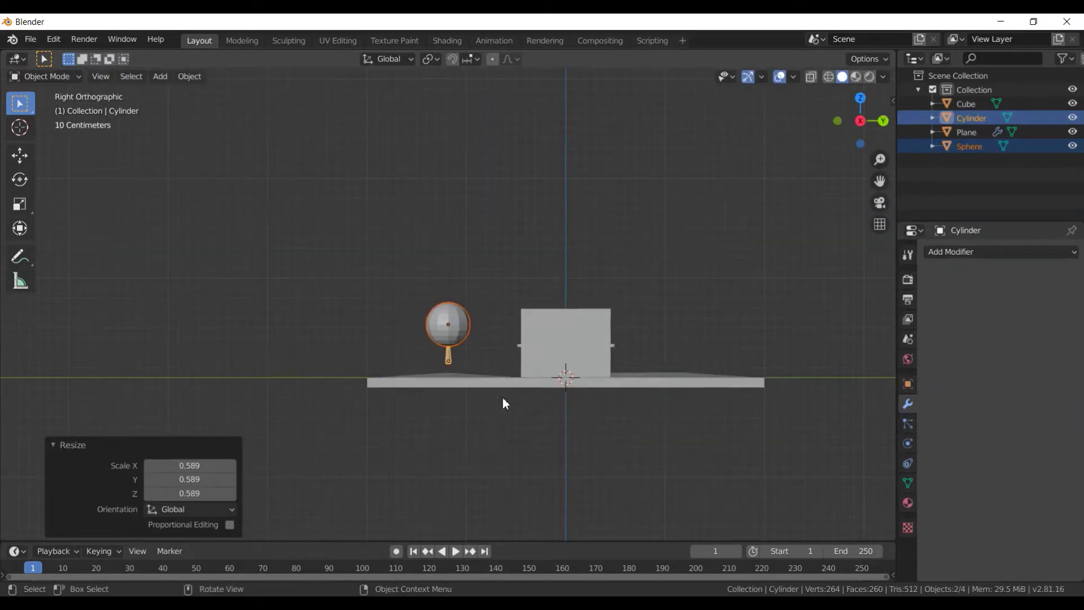
key("g")
key("z")
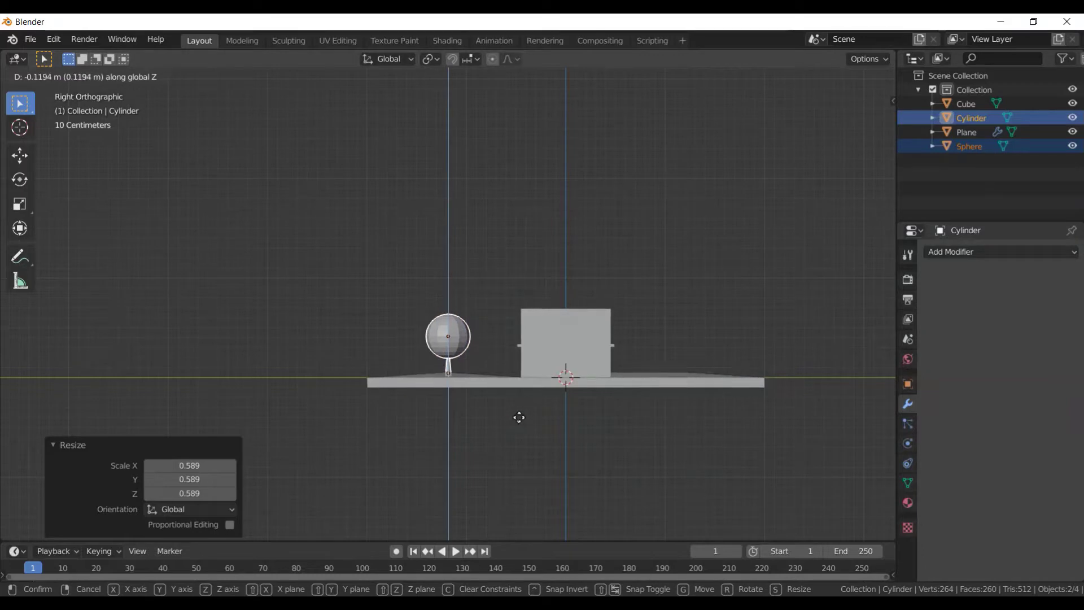
left_click(519, 417)
mouse_move(519, 416)
middle_mouse_down()
mouse_move(520, 428)
mouse_move(558, 395)
mouse_move(597, 391)
middle_mouse_up()
scroll(516, 416, "up", 5)
key("g")
key("z")
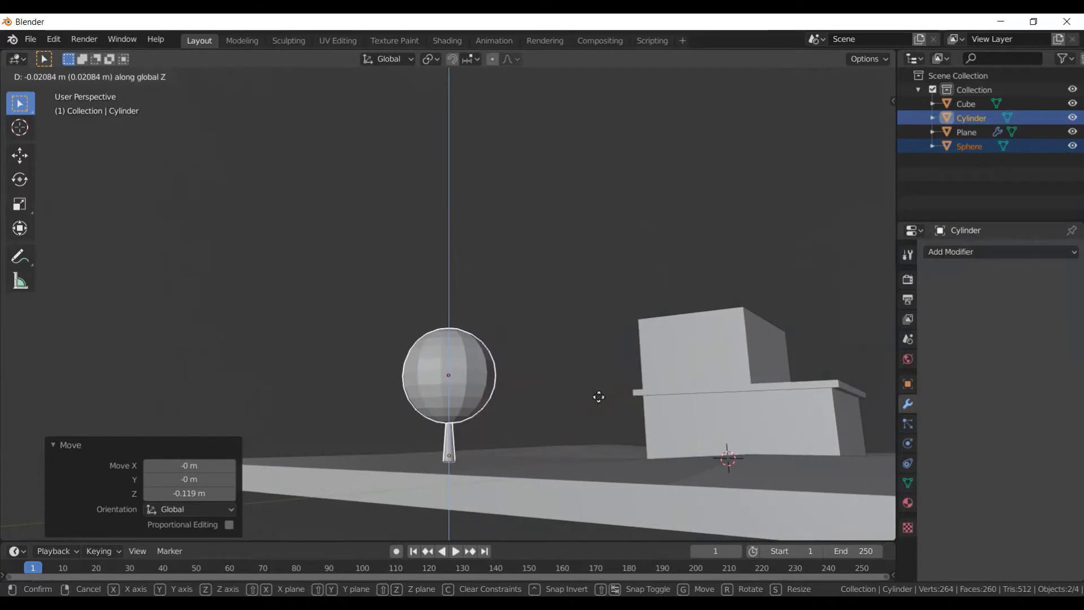
left_click(598, 395)
middle_click_drag(597, 396, 483, 352)
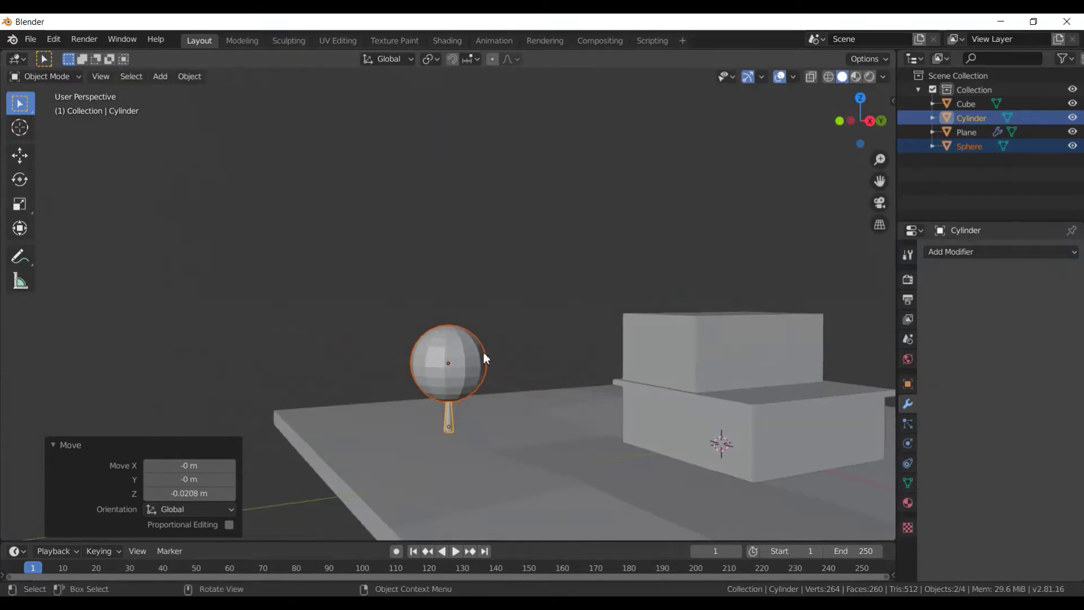
- Shrink the sphere crown alone to 0.808 scale
left_click(483, 364)
mouse_move(582, 406)
middle_mouse_down()
mouse_move(510, 409)
mouse_move(536, 387)
mouse_move(536, 409)
middle_mouse_up()
key("s")
left_click(571, 396)
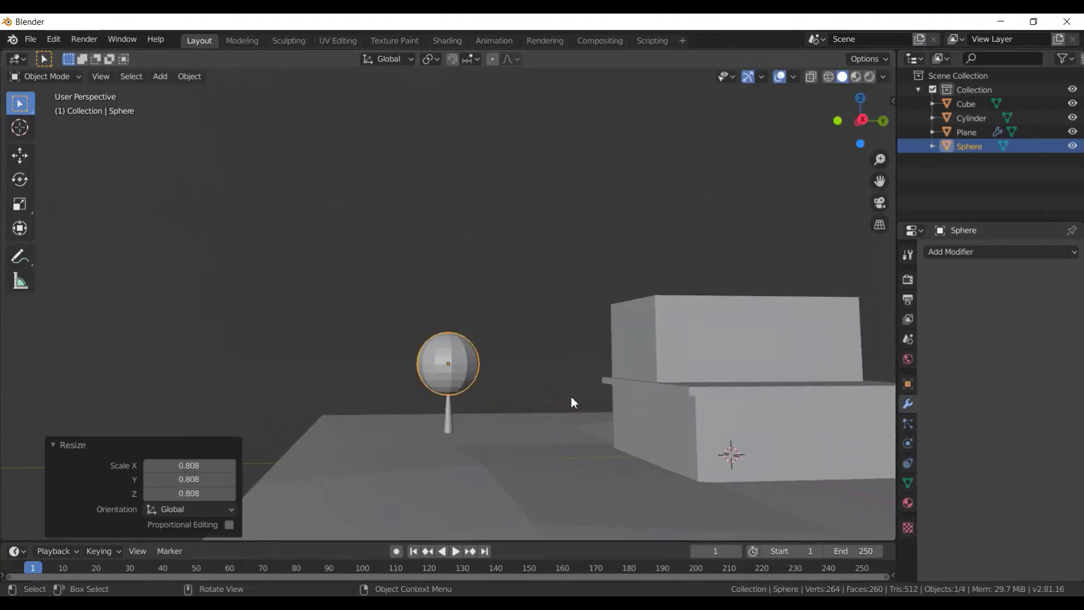
key("KP_3")
middle_click_drag(589, 407, 492, 380)
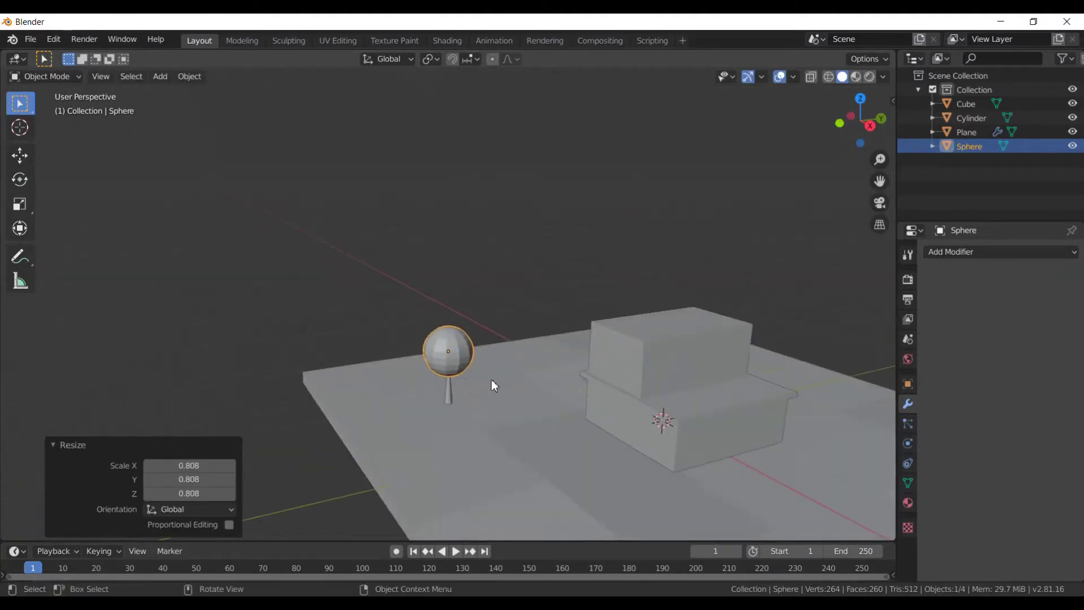
- Select trunk and crown, then duplicate the tree constrained along the Y axis
left_click(450, 392)
left_click(455, 362)
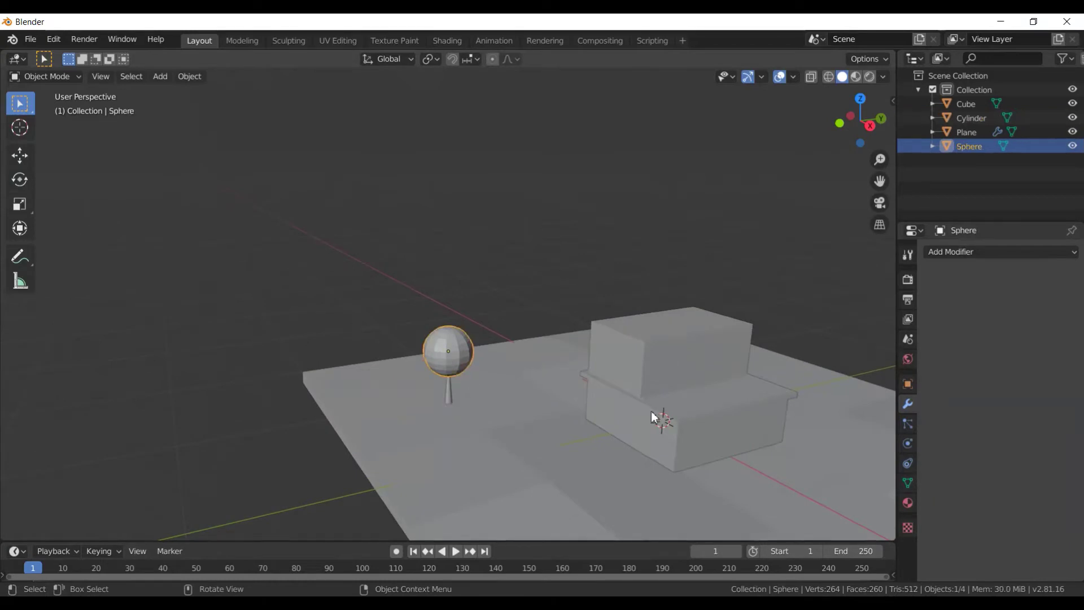
middle_click_drag(654, 416, 584, 435)
left_click(447, 375, "shift")
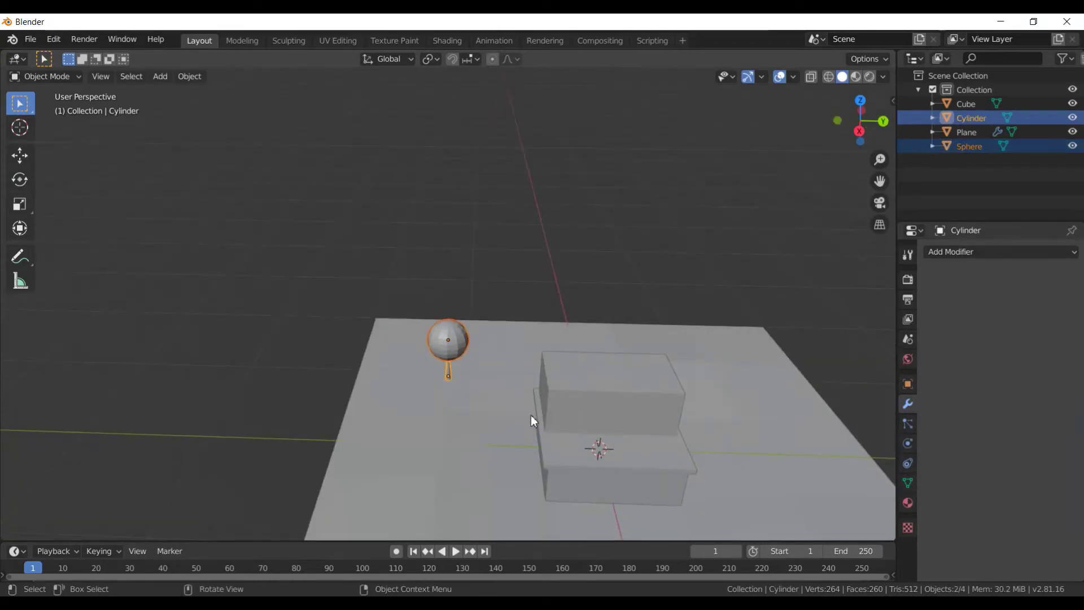
key("shift+d")
key("y")
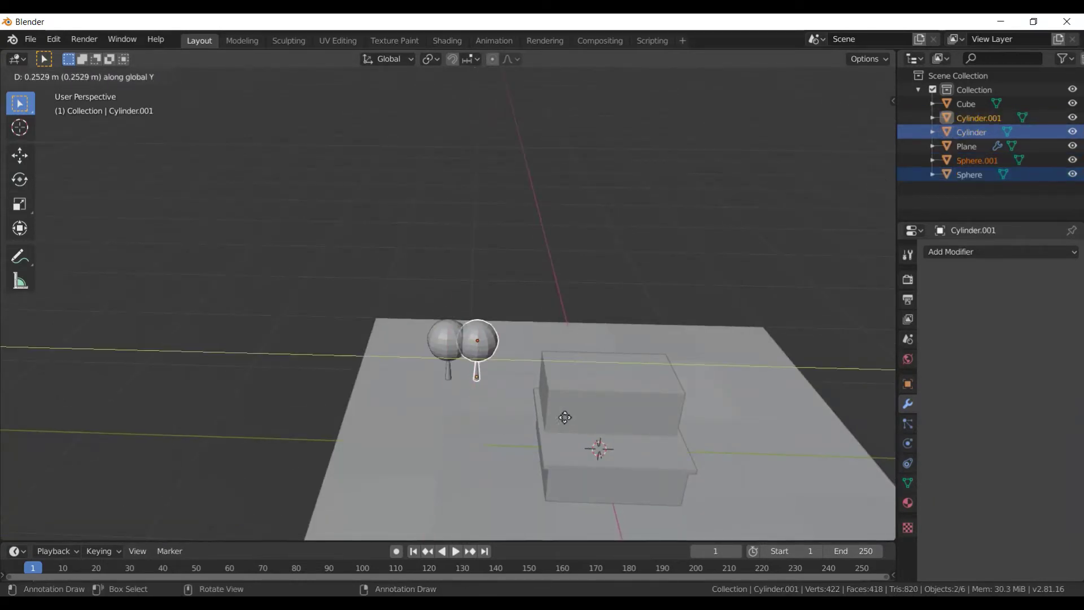
- Place the copied tree beside the first, make it smaller and lower it slightly
left_click(602, 420)
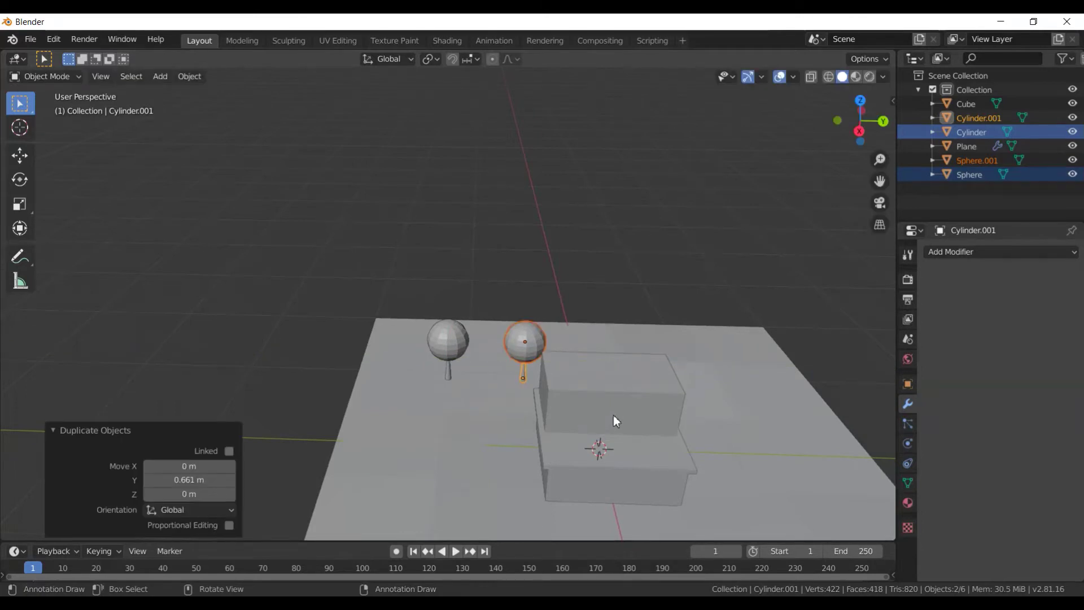
key("s")
left_click(671, 446)
middle_click_drag(672, 446, 730, 403)
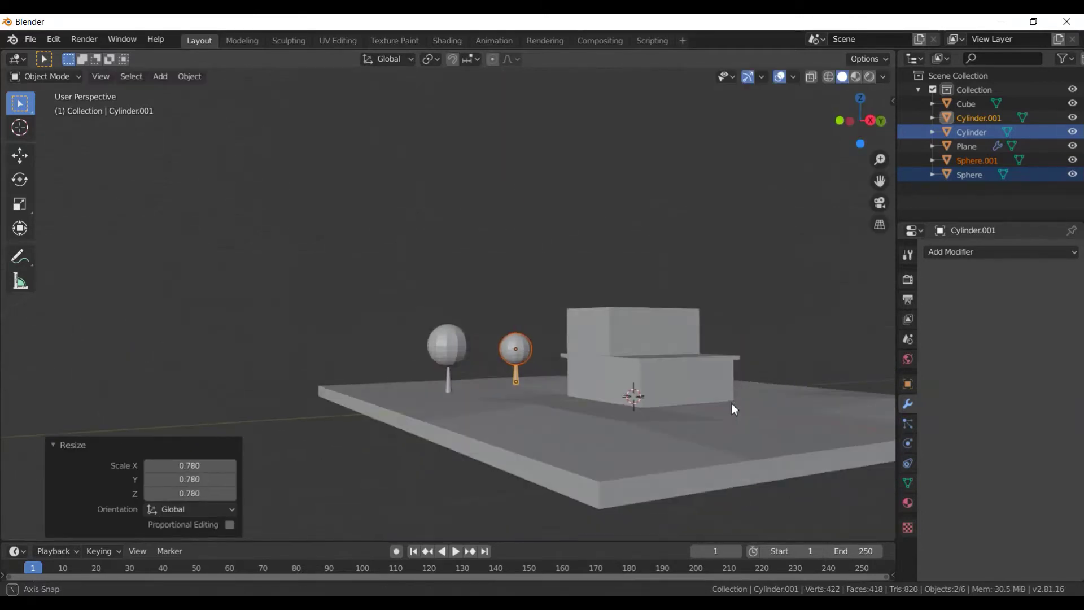
key("g")
key("z")
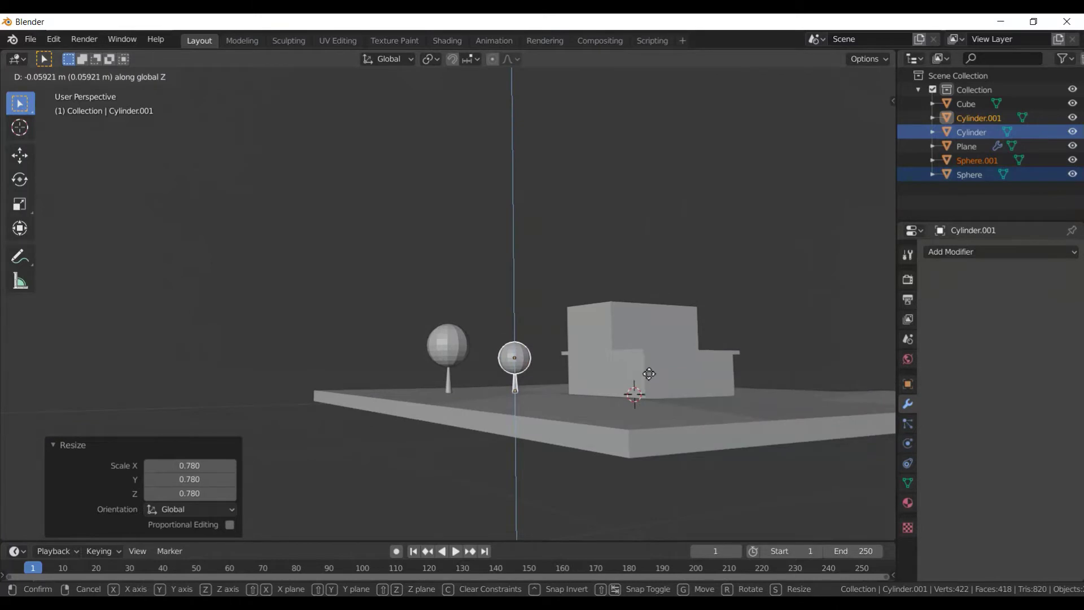
left_click(646, 370)
- In front view, set the second tree down onto the ground
middle_click_drag(690, 425, 771, 432)
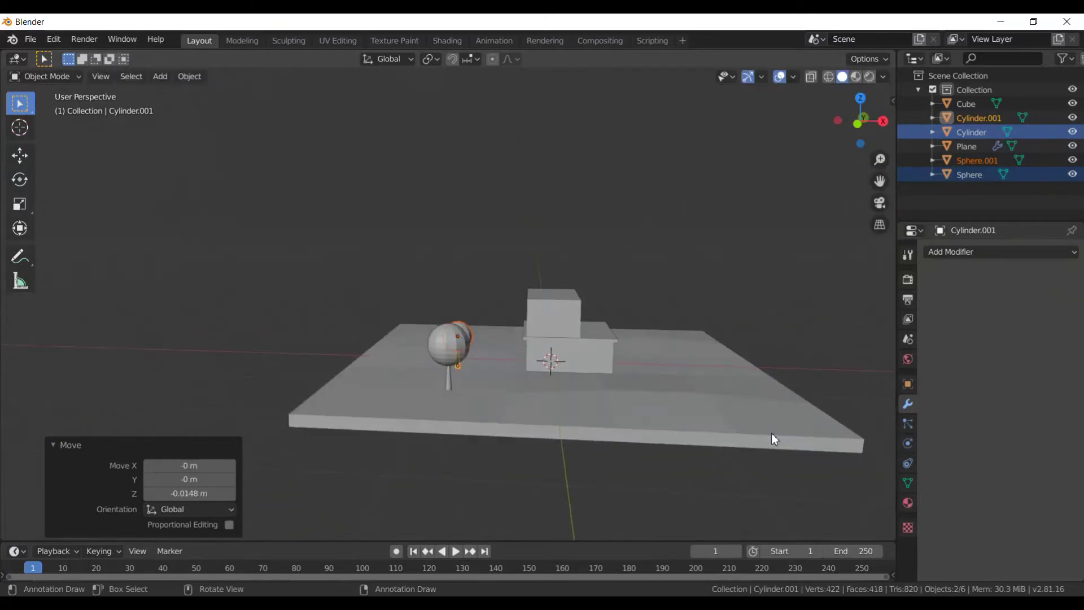
key("KP_1")
key("g")
key("z")
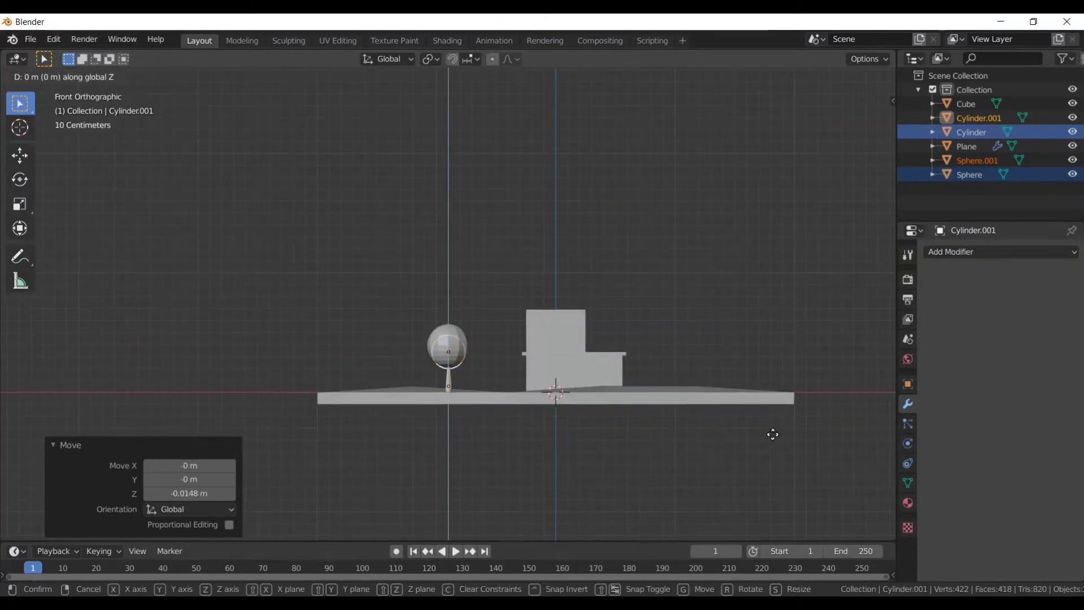
left_click(767, 439)
mouse_move(767, 439)
middle_mouse_down()
mouse_move(642, 464)
mouse_move(654, 450)
middle_mouse_up()
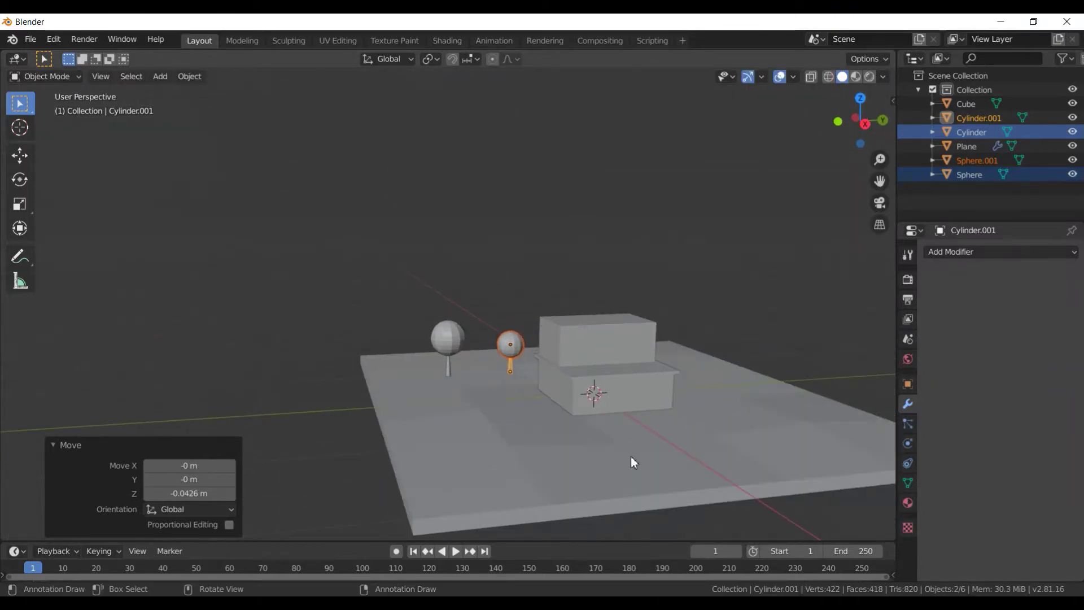
scroll(632, 453, "down", 1)
- In top view, duplicate the tree three times in a row behind the house
key("KP_7")
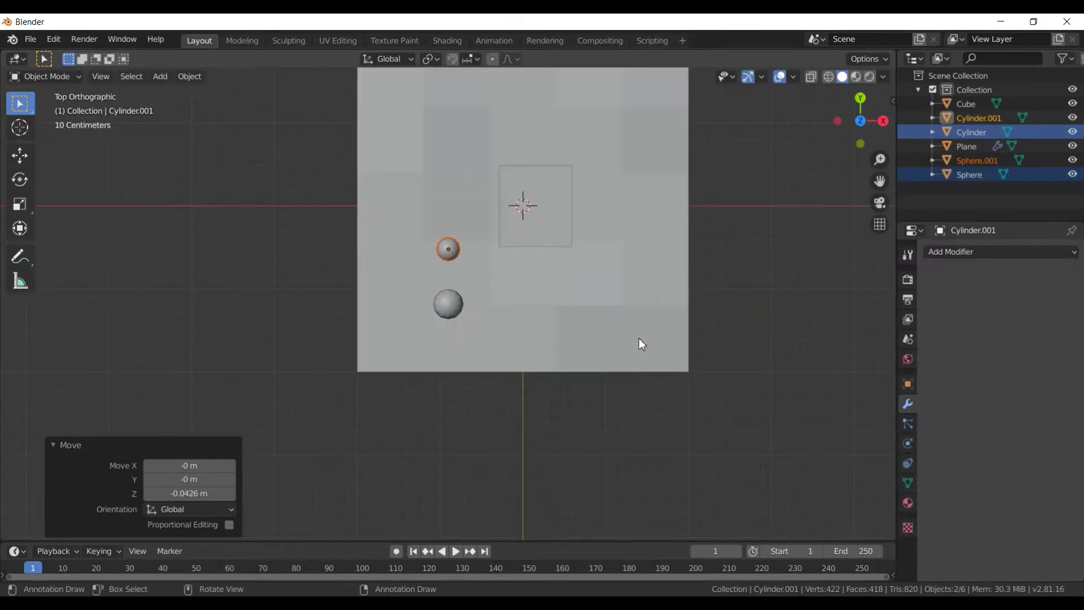
key("shift+d")
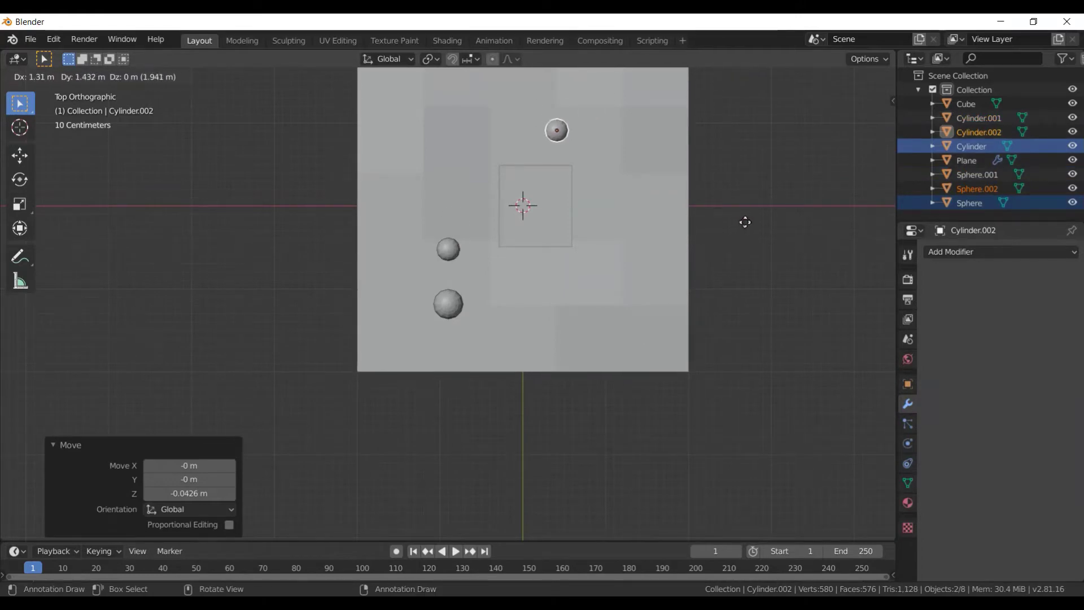
left_click(745, 222)
key("shift+d")
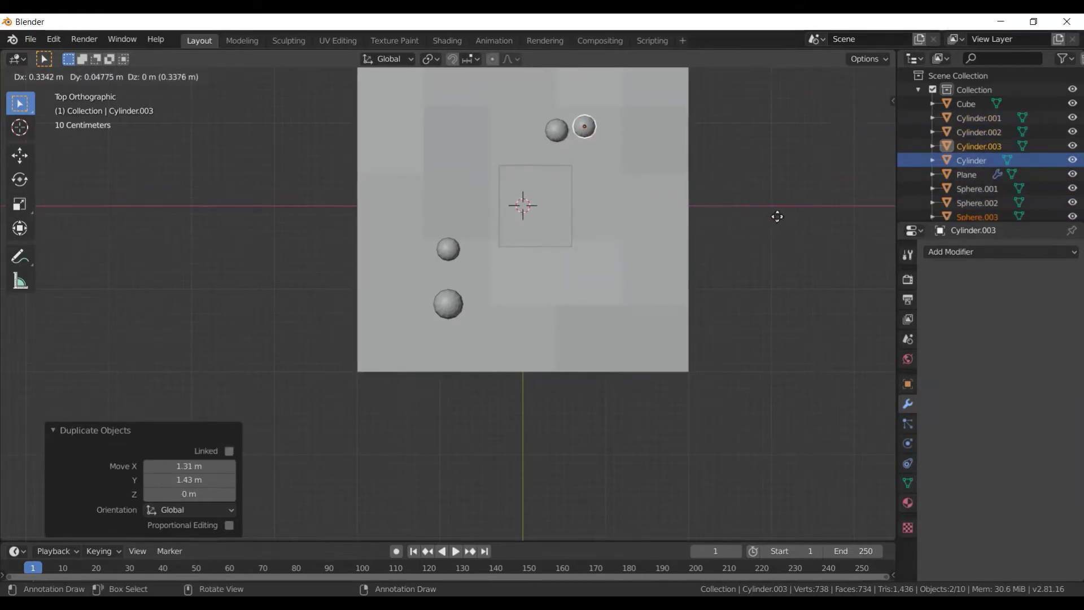
left_click(776, 211)
key("shift+d")
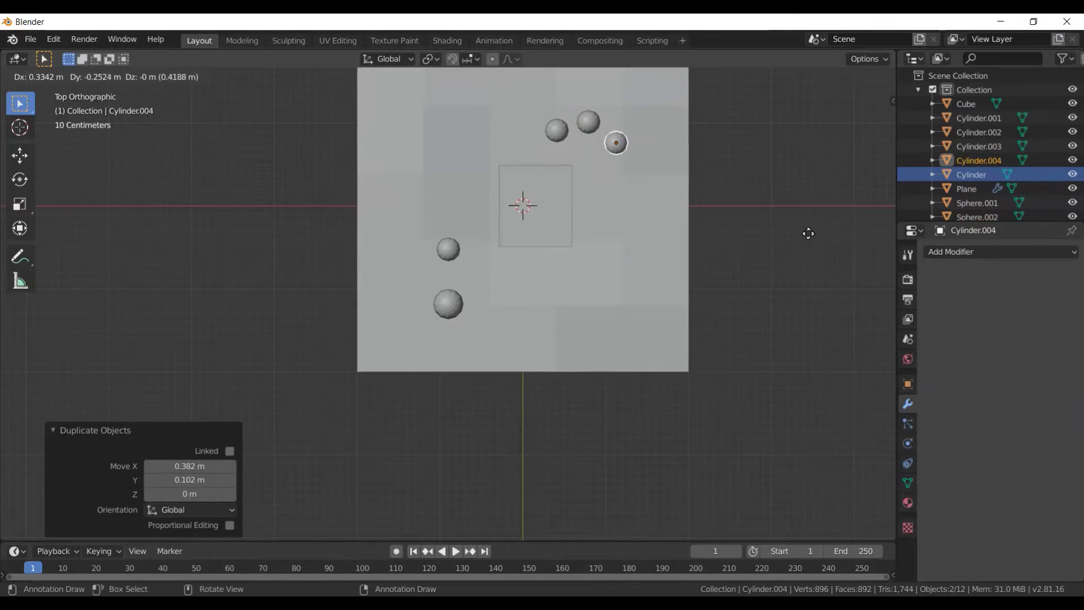
left_click(808, 233)
mouse_move(773, 238)
middle_mouse_down()
mouse_move(711, 182)
mouse_move(550, 290)
mouse_move(557, 228)
mouse_move(515, 186)
mouse_move(556, 201)
mouse_move(534, 263)
mouse_move(553, 370)
middle_mouse_up()
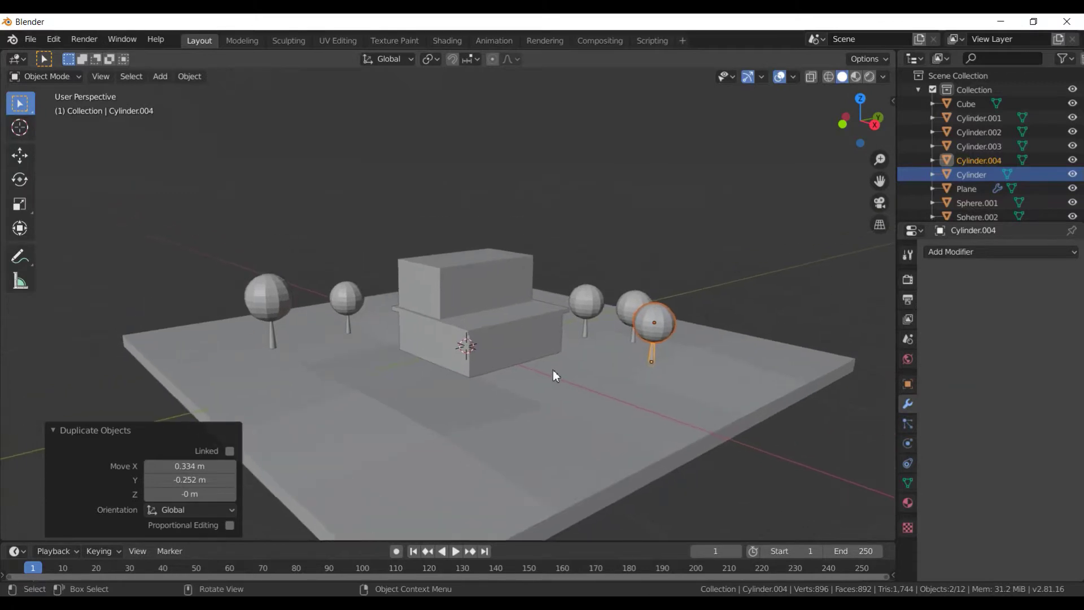
middle_click_drag(577, 328, 583, 325)
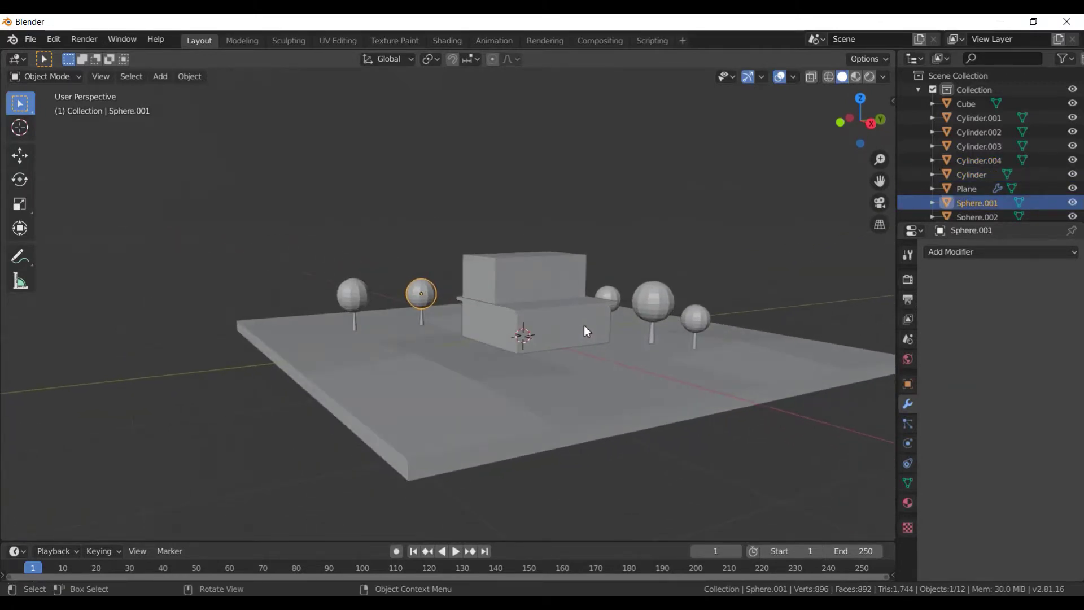
scroll(525, 305, "up", 3)
scroll(467, 351, "down", 1)
- Add a plane, raise it 1.12 m and rotate it 90° on Y to stand upright
key("shift+a")
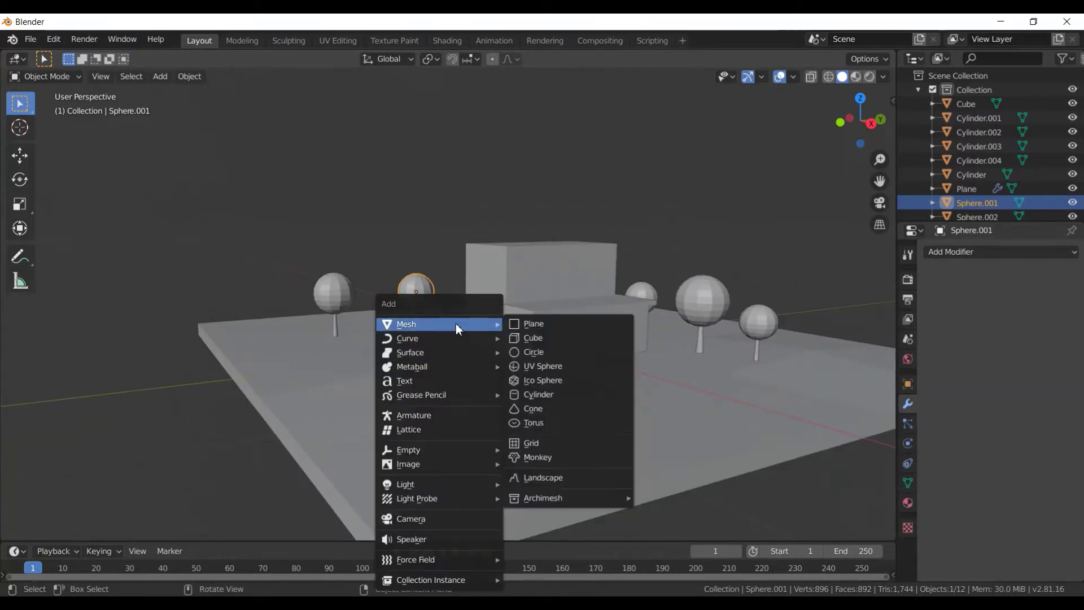
left_click(541, 324)
scroll(534, 386, "down", 2)
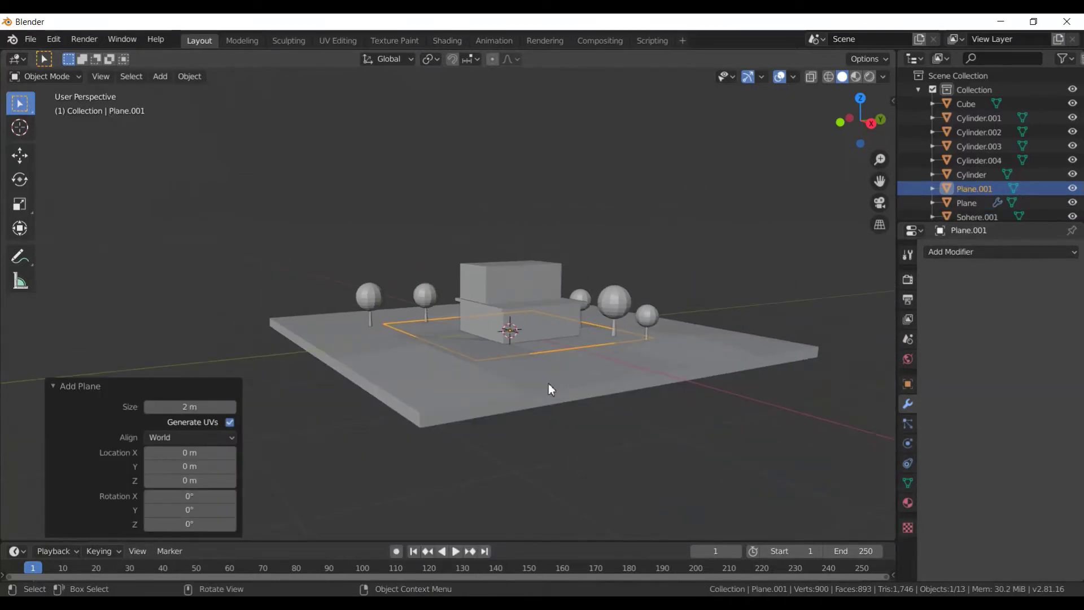
key("g")
key("z")
left_click(541, 274)
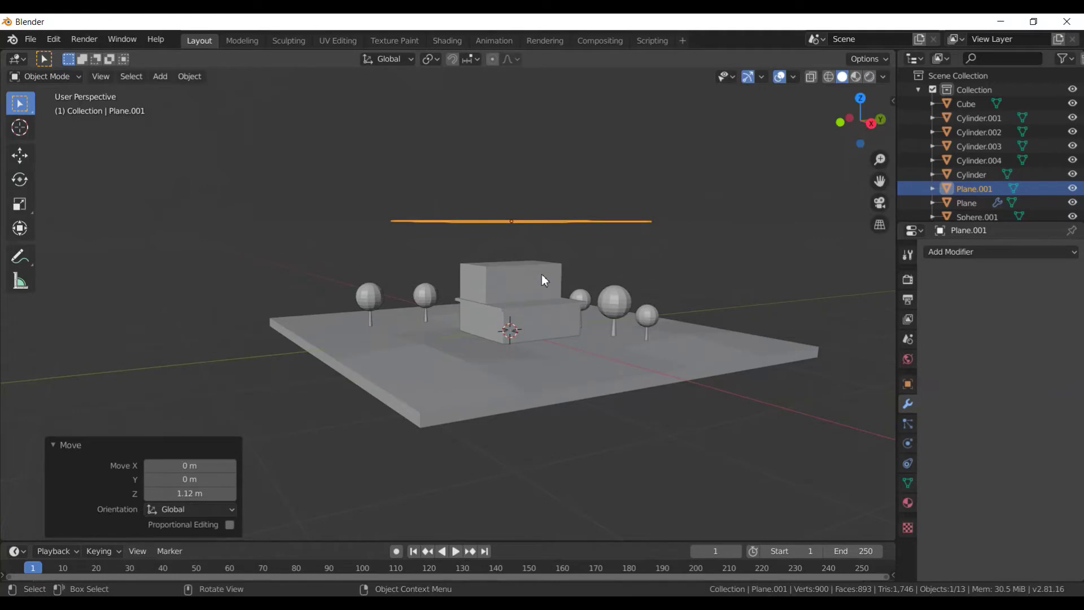
key("r")
key("y")
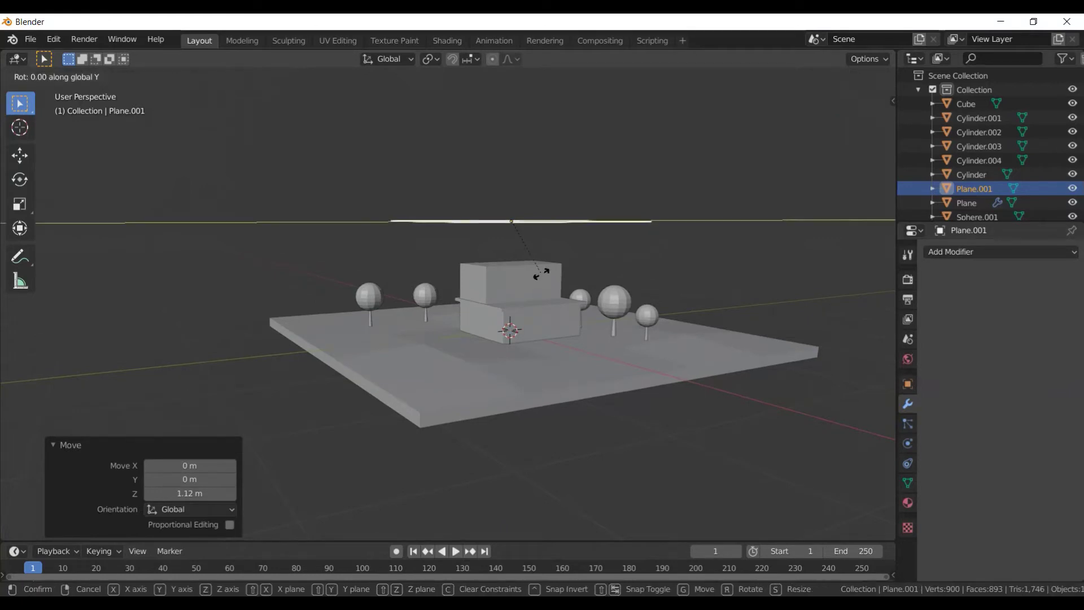
type("90")
key("Return")
- Scale the upright plane down to 0.25
mouse_move(541, 274)
middle_mouse_down()
mouse_move(524, 288)
mouse_move(417, 294)
middle_mouse_up()
scroll(416, 295, "up", 3)
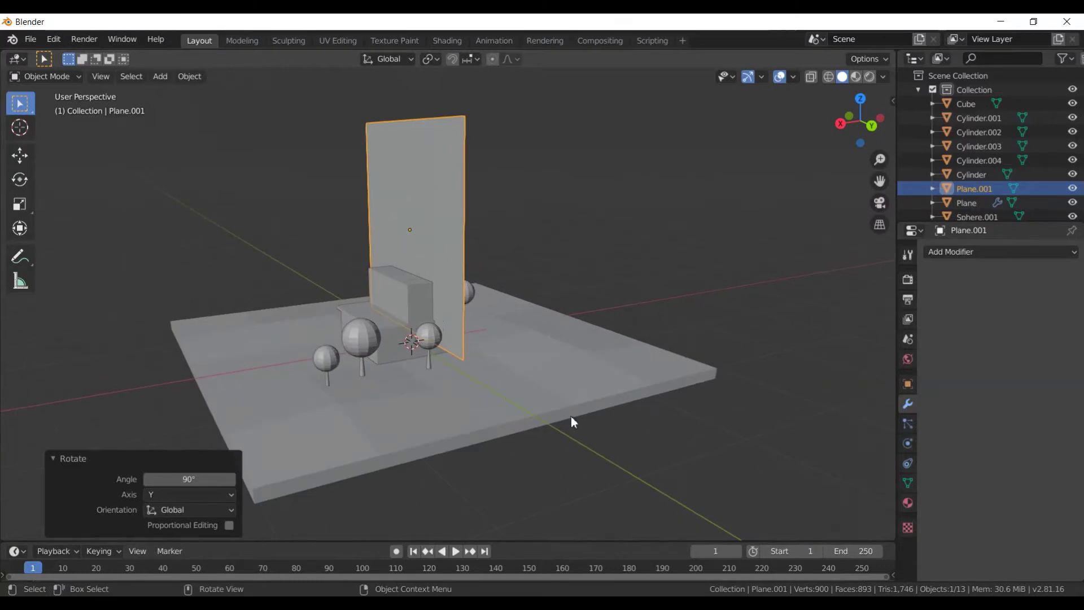
type("s.25")
key("Return")
scroll(443, 321, "up", 2)
scroll(444, 320, "up", 2)
scroll(451, 311, "up", 3)
- Narrow the plane to 0.695 along Y and enter Edit Mode
mouse_move(478, 289)
middle_mouse_down()
mouse_move(591, 304)
mouse_move(642, 406)
middle_mouse_up()
key("s")
key("y")
left_click(584, 383)
mouse_move(553, 374)
middle_mouse_down()
mouse_move(534, 358)
mouse_move(469, 370)
middle_mouse_up()
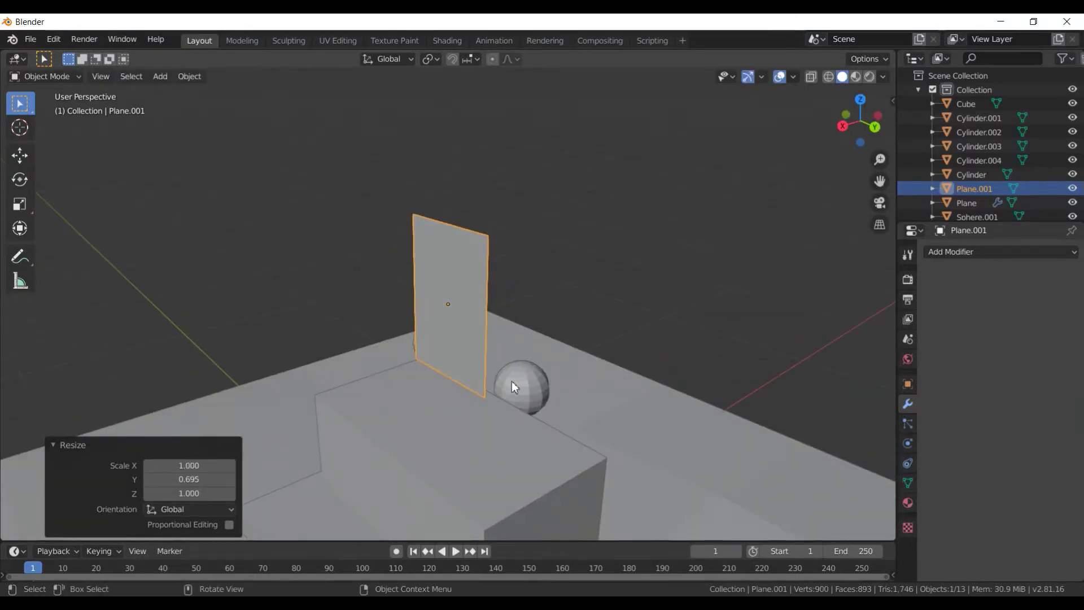
key("Tab")
- Extrude the plane into a slab, inset front and back faces by 0.1209 m, then select the inner front face
key("e")
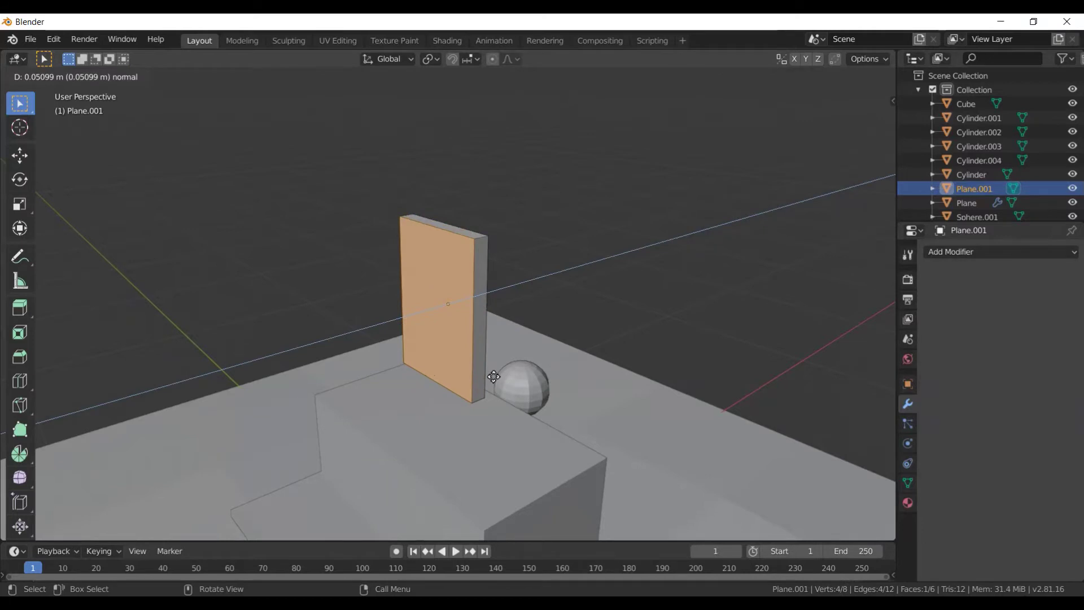
left_click(511, 378)
mouse_move(511, 378)
middle_mouse_down()
mouse_move(538, 376)
mouse_move(491, 350)
mouse_move(420, 339)
mouse_move(619, 369)
middle_mouse_up()
left_click(429, 323, "shift")
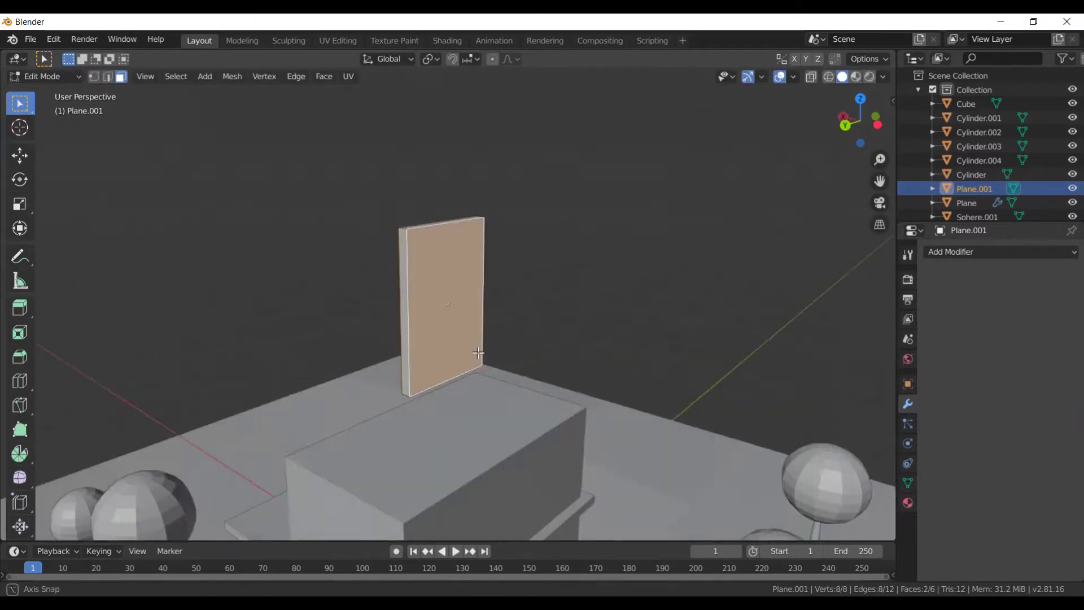
key("i")
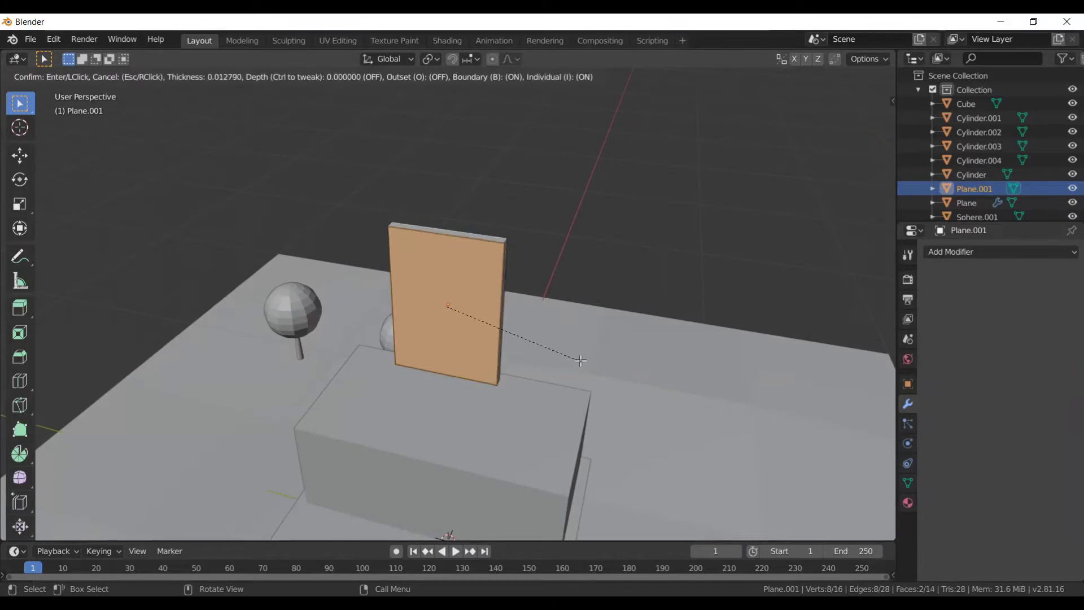
left_click(577, 356)
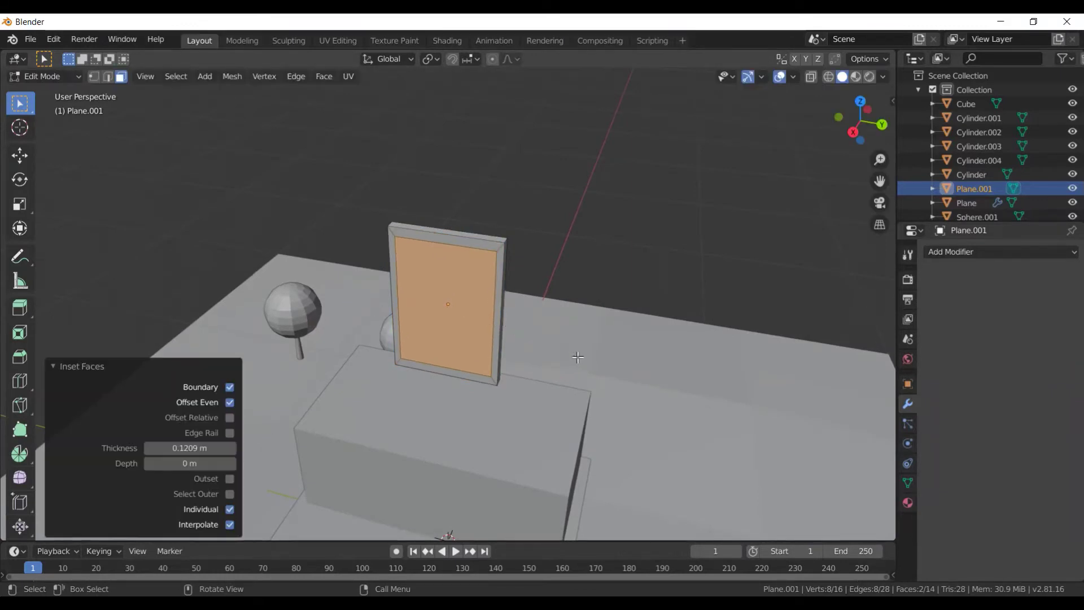
middle_click_drag(577, 356, 355, 338)
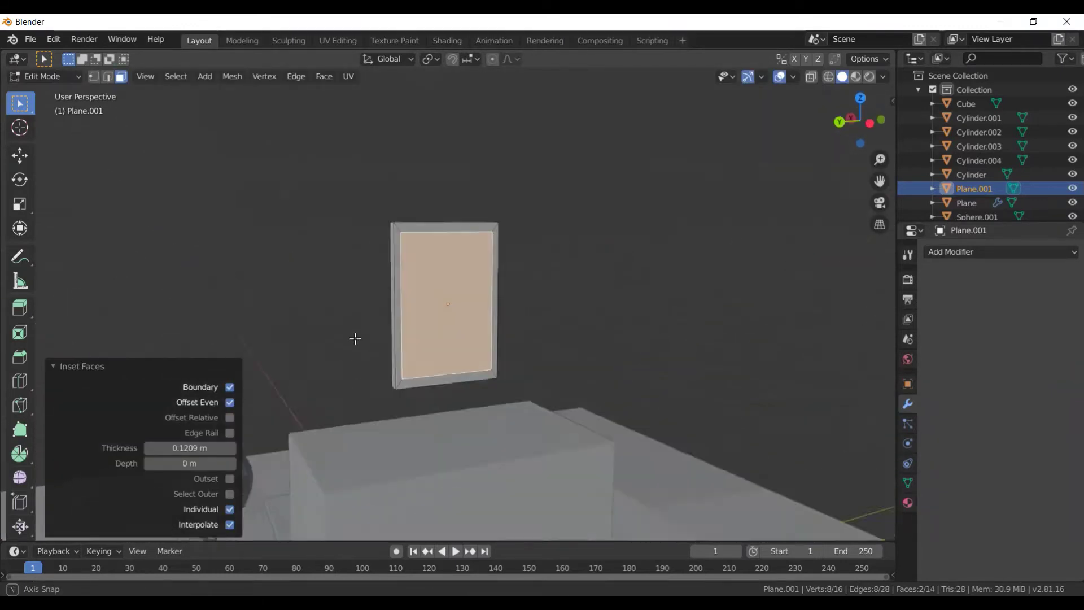
middle_click_drag(355, 339, 553, 363)
left_click(492, 352)
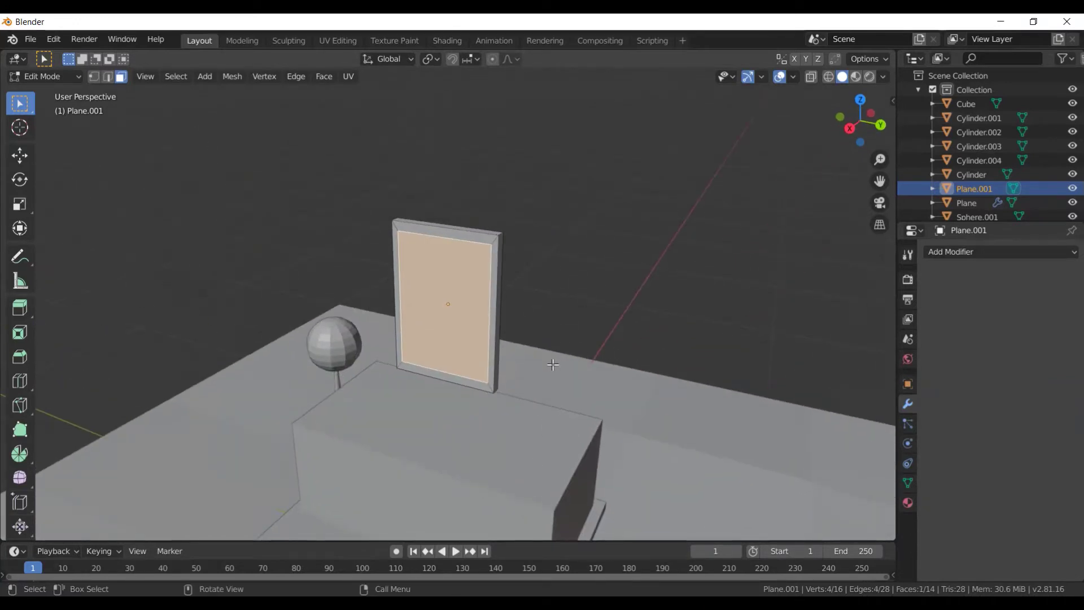
- Delete the slab's inner face to hollow out the window frame
key("x")
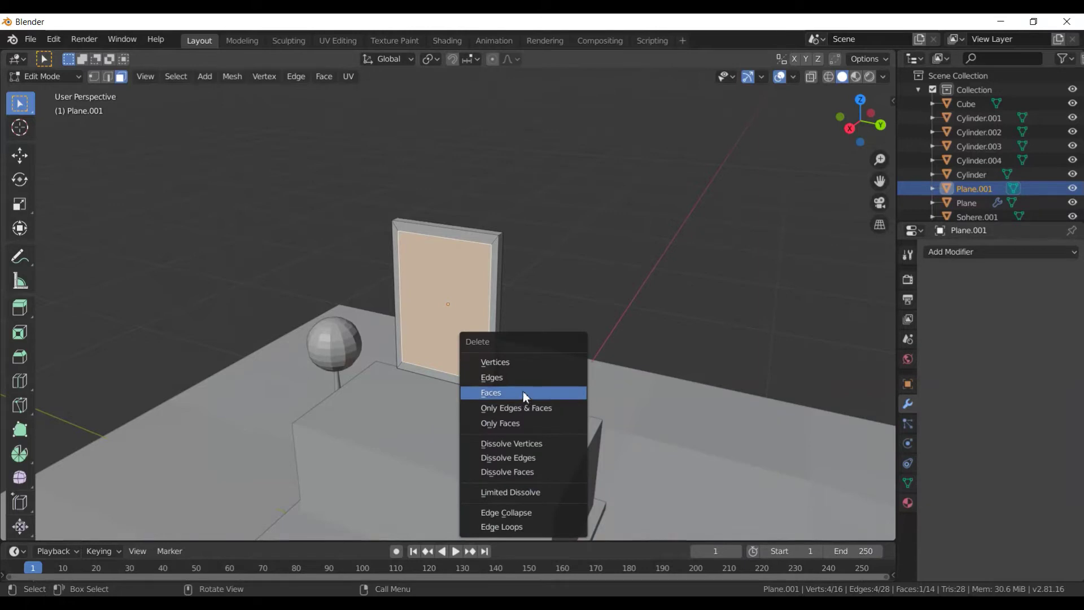
left_click(523, 391)
scroll(476, 328, "down", 2)
scroll(447, 508, "up", 4)
mouse_move(447, 508)
middle_mouse_down()
mouse_move(402, 378)
mouse_move(397, 401)
middle_mouse_up()
- Select the inner bottom edges and fill the frame's bottom gap with a face
left_click(398, 415)
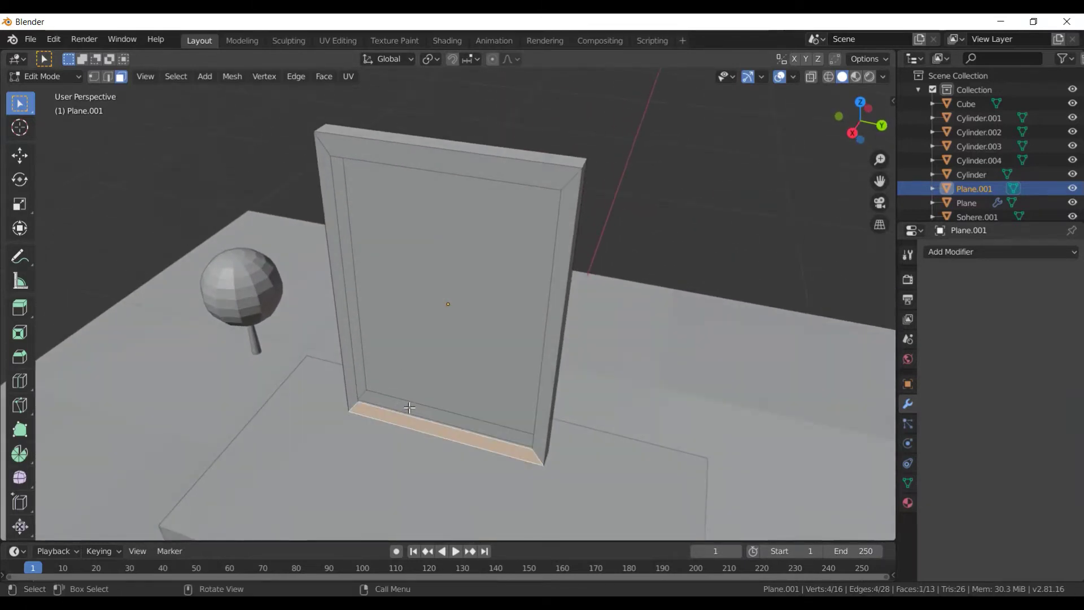
left_click(399, 411)
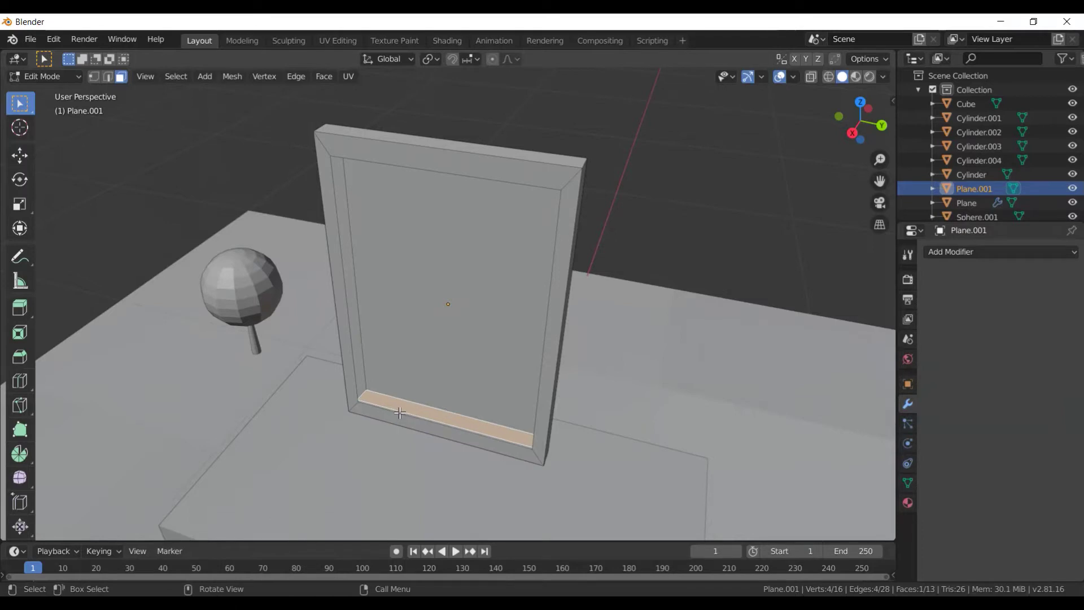
key("g")
key("z")
left_click(401, 415)
key("KP_Decimal")
key("2")
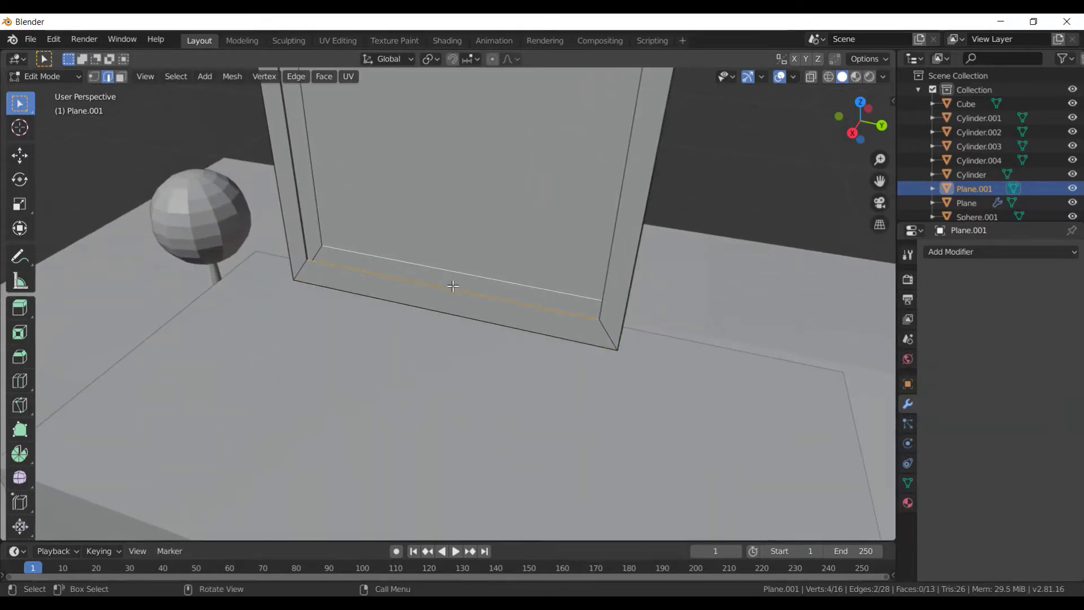
key("f")
- Fill the left and right inner side gaps of the frame with faces
left_click(318, 214)
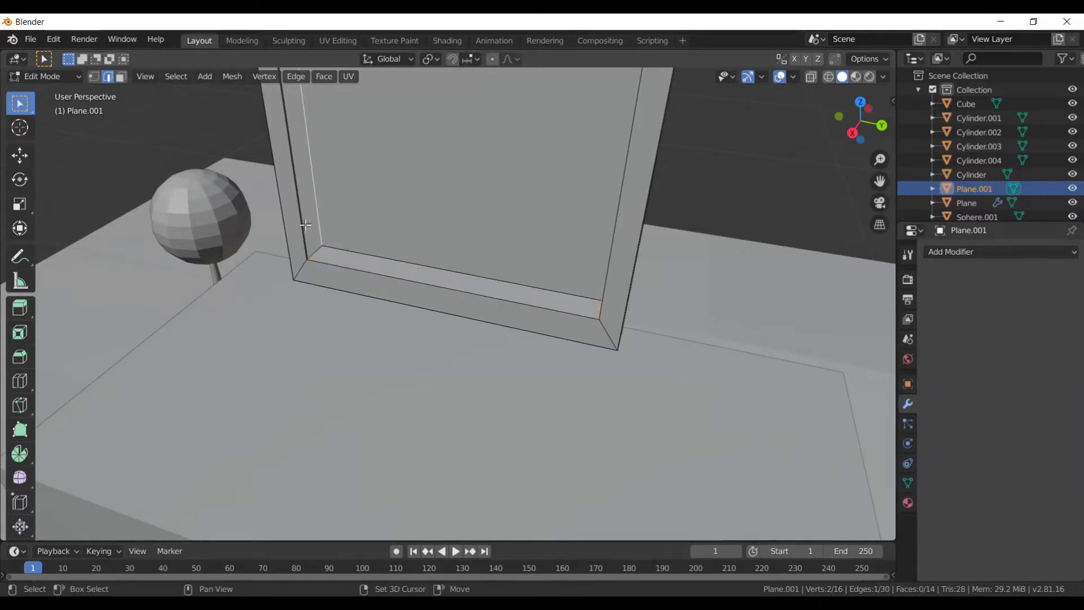
key("f")
middle_click_drag(303, 227, 533, 219)
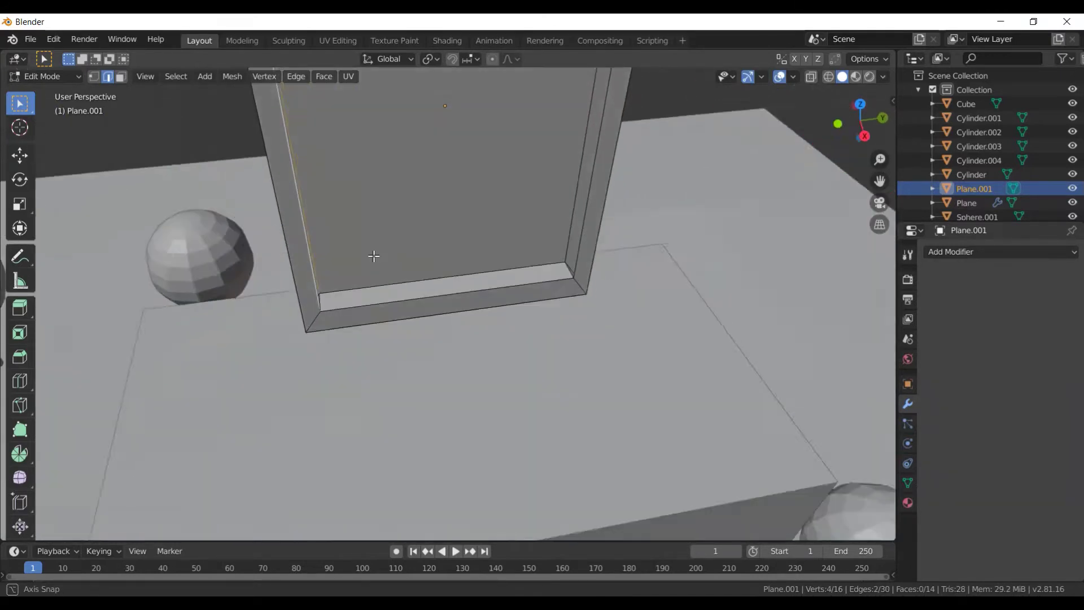
left_click(572, 209)
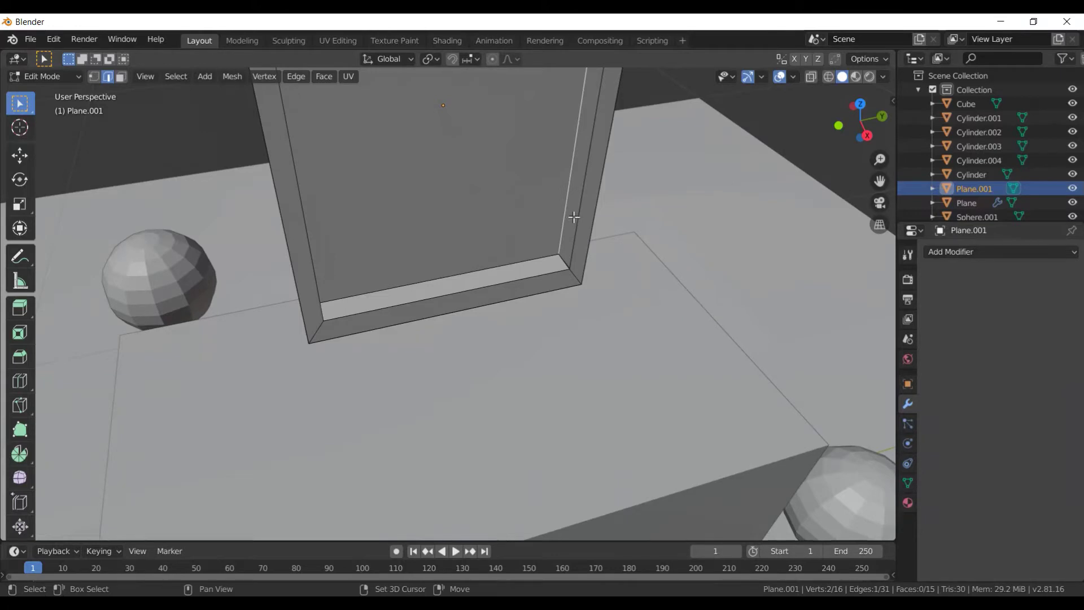
left_click(584, 218, "shift")
mouse_move(584, 218)
middle_mouse_down()
mouse_move(566, 224)
mouse_move(480, 391)
mouse_move(525, 478)
mouse_move(554, 179)
mouse_move(520, 159)
middle_mouse_up()
key("f")
- Bridge the two top edges with a new face to close the frame's top
left_click(520, 159)
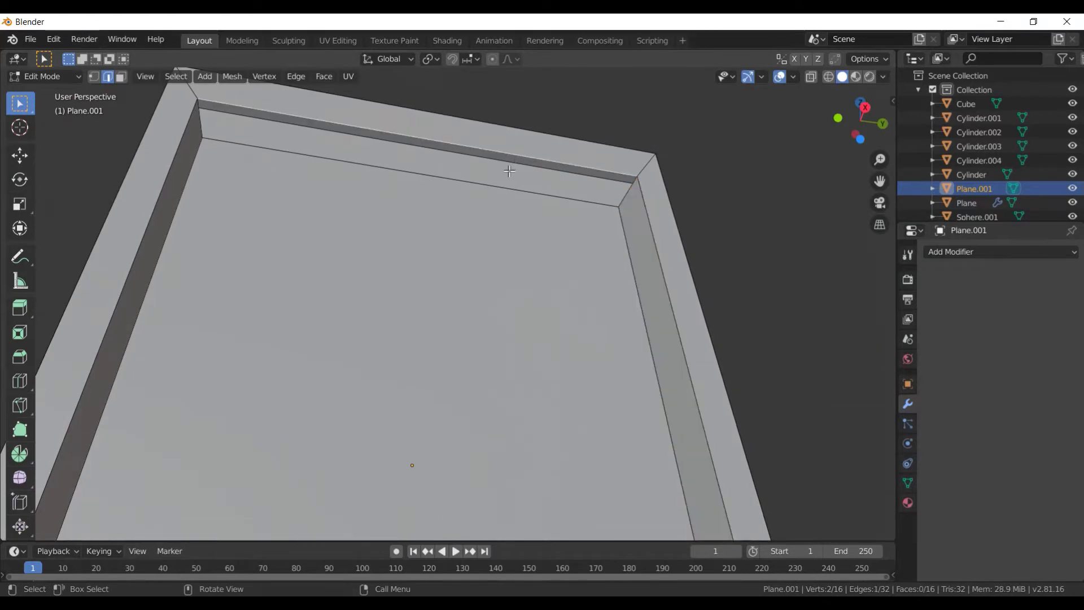
left_click(501, 189, "shift")
key("f")
scroll(516, 209, "down", 5)
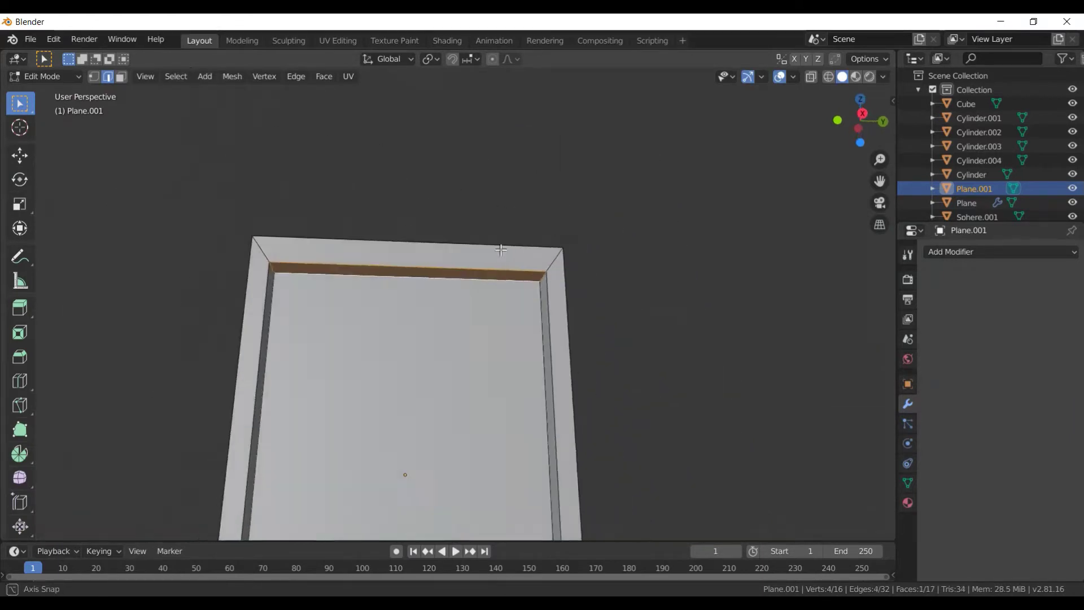
mouse_move(516, 209)
middle_mouse_down()
mouse_move(530, 243)
mouse_move(503, 261)
mouse_move(518, 278)
mouse_move(557, 283)
mouse_move(476, 273)
mouse_move(526, 282)
middle_mouse_up()
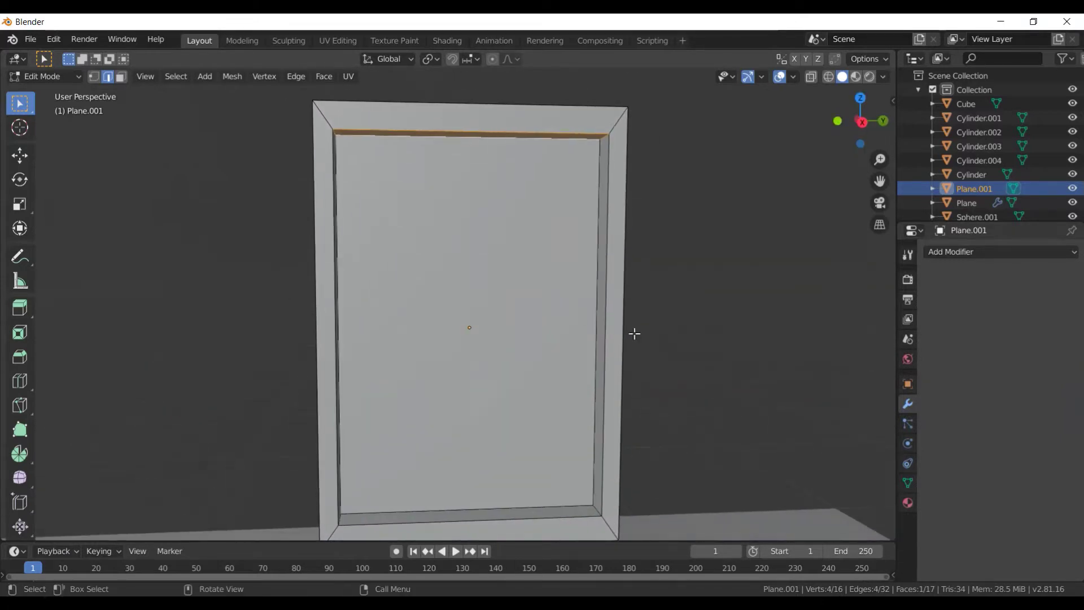
- Select the frame's top strip face and duplicate it
key("alt+a")
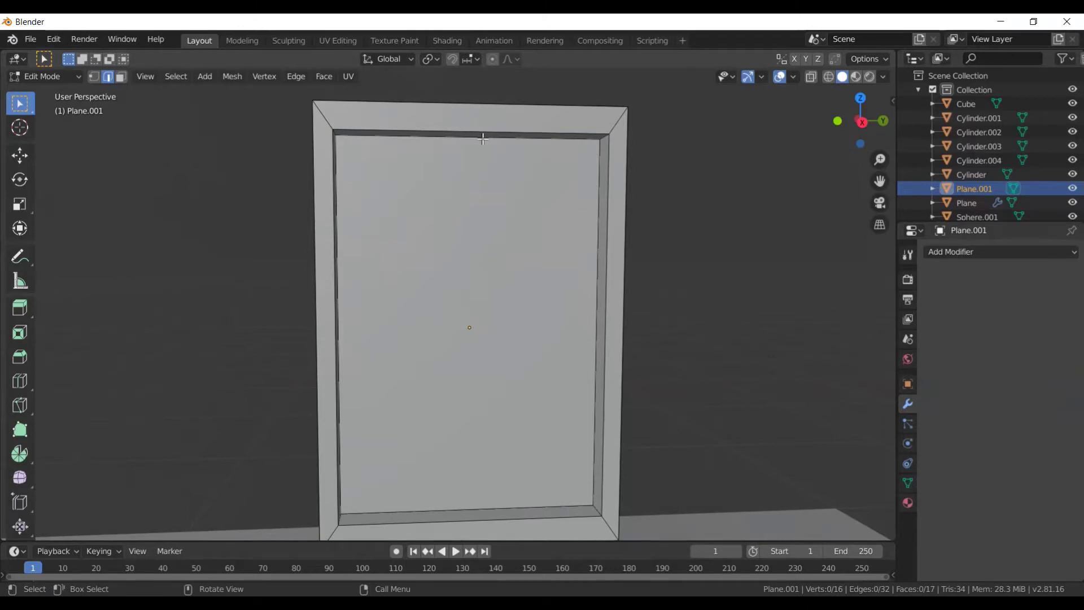
middle_click_drag(488, 140, 487, 122)
key("3")
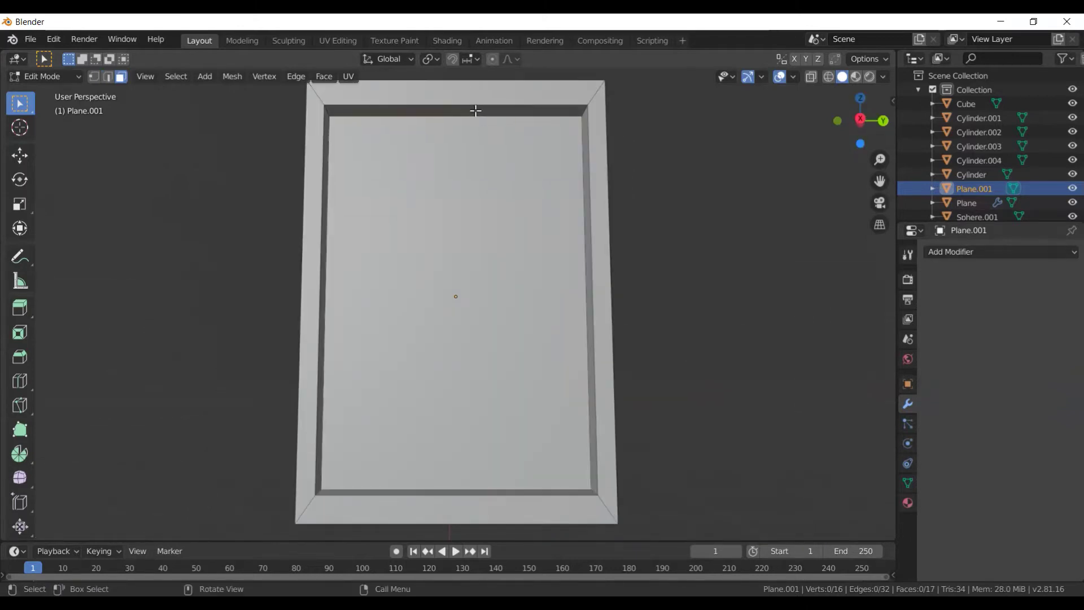
left_click(480, 111)
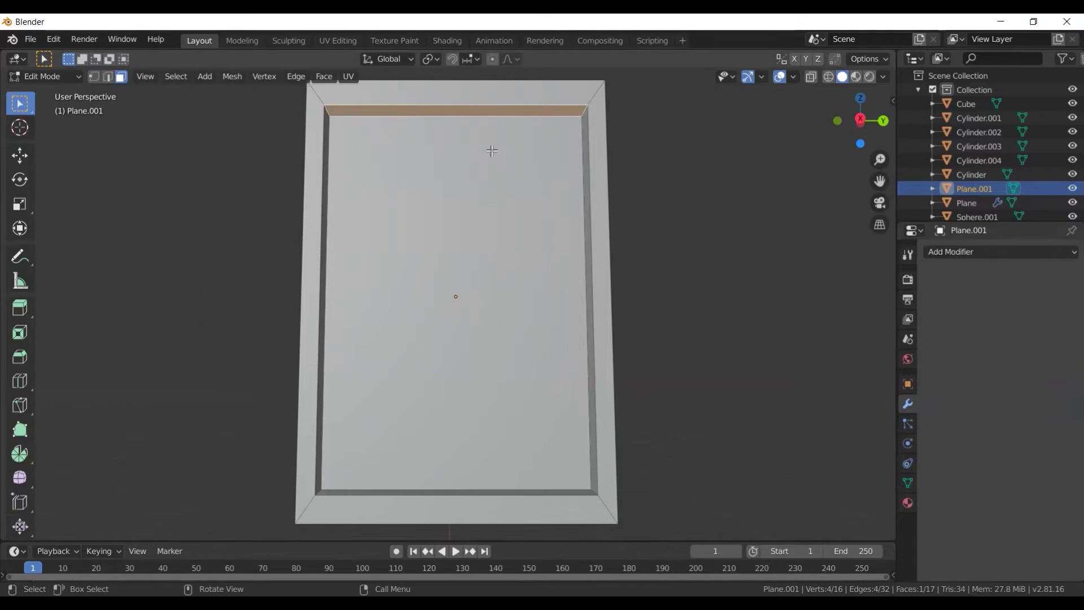
key("shift+d")
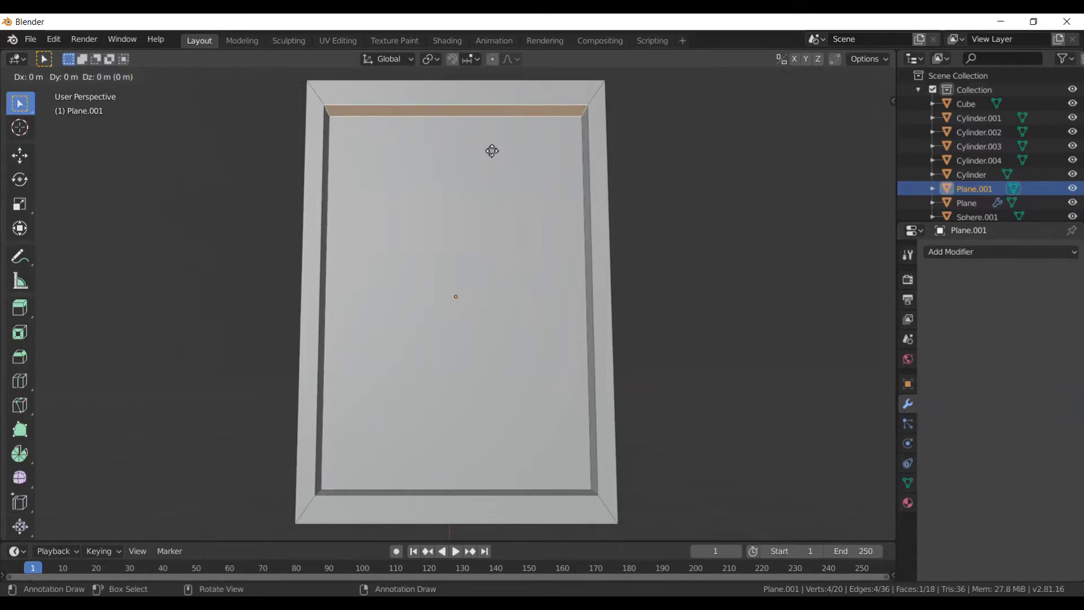
- Move the duplicated top strip down to the frame's middle and extrude it into a horizontal bar
key("z")
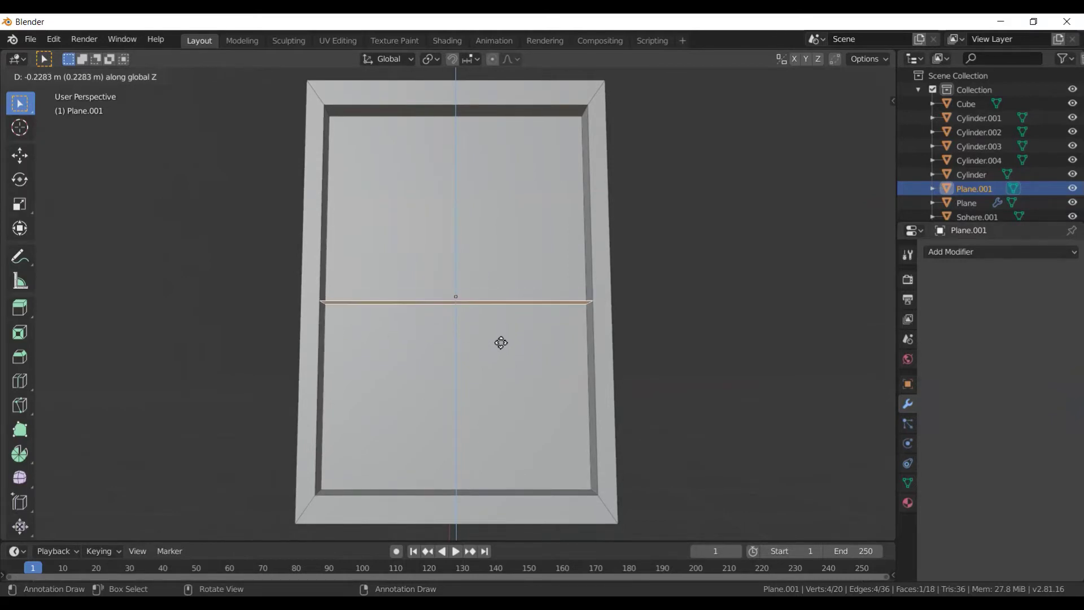
left_click(500, 342)
key("KP_3")
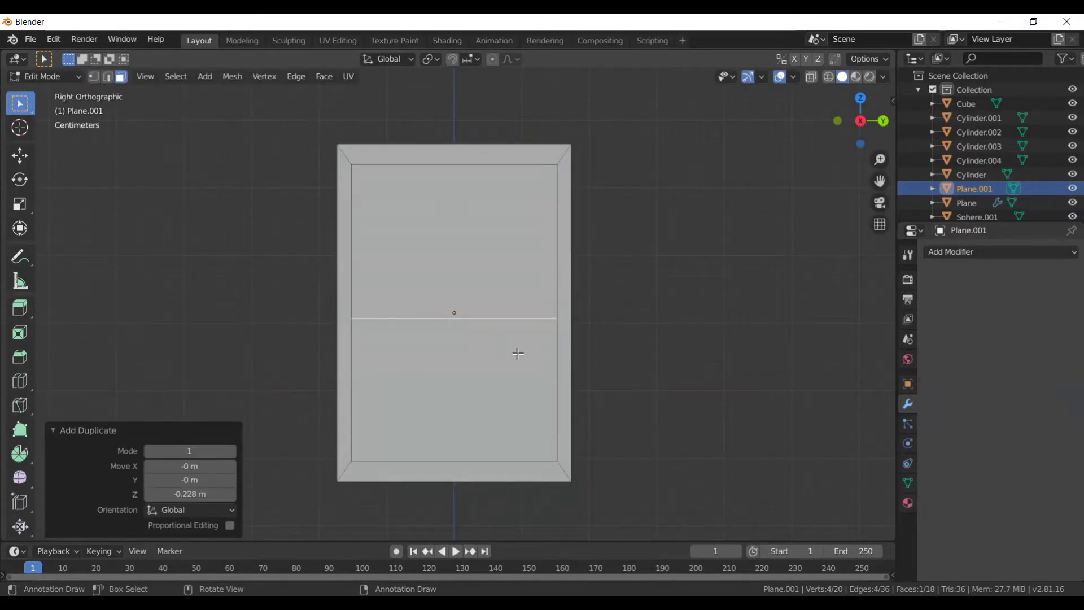
key("e")
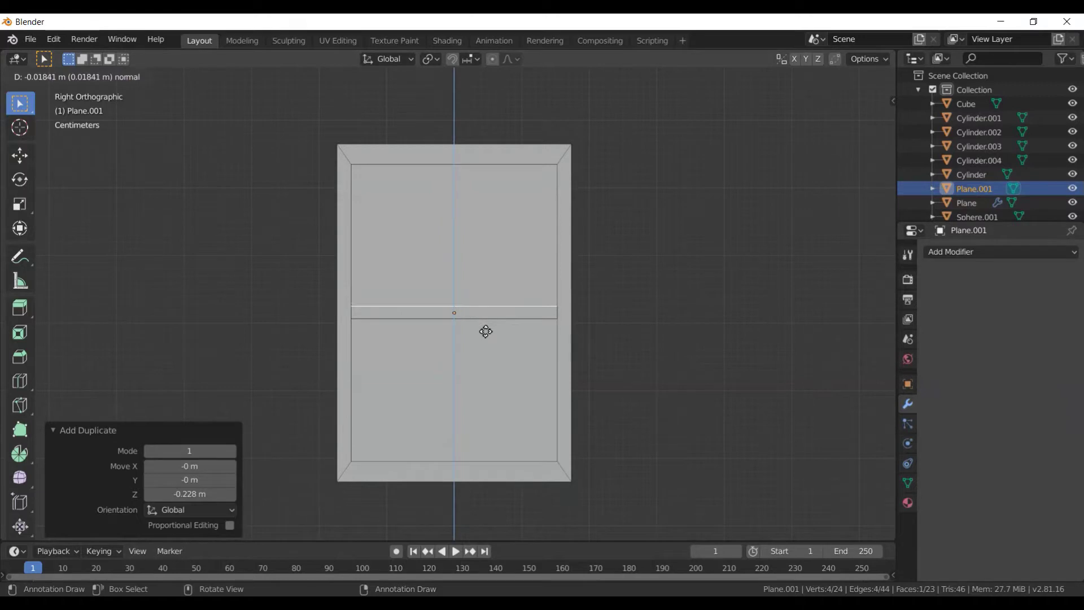
left_click(485, 331)
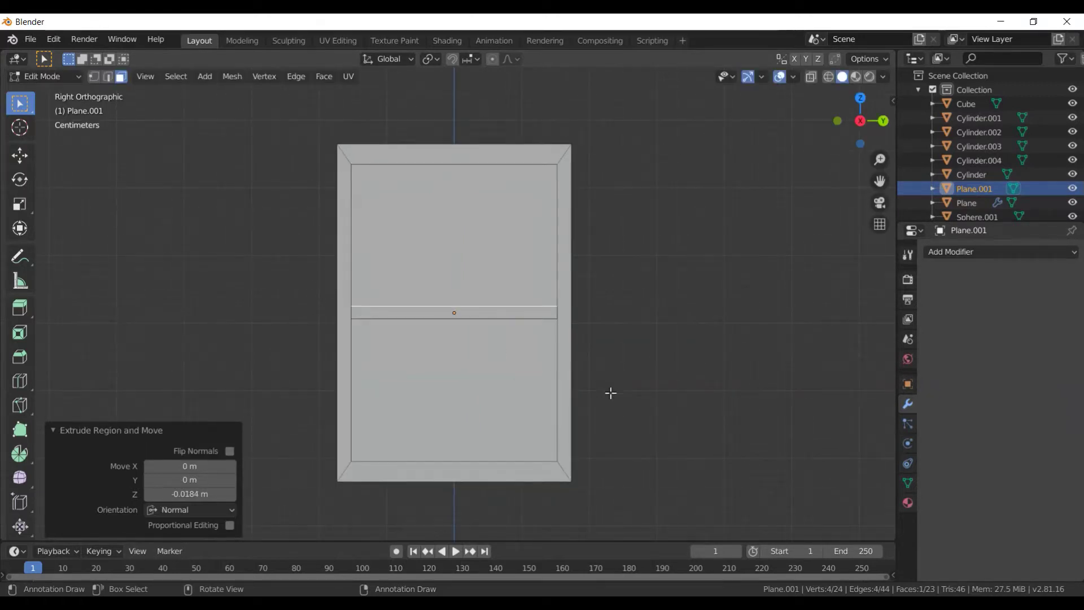
- Copy the right side strip to the centre along Y and extrude it into a vertical bar
middle_click_drag(610, 392, 657, 394)
left_click(636, 387)
key("KP_3")
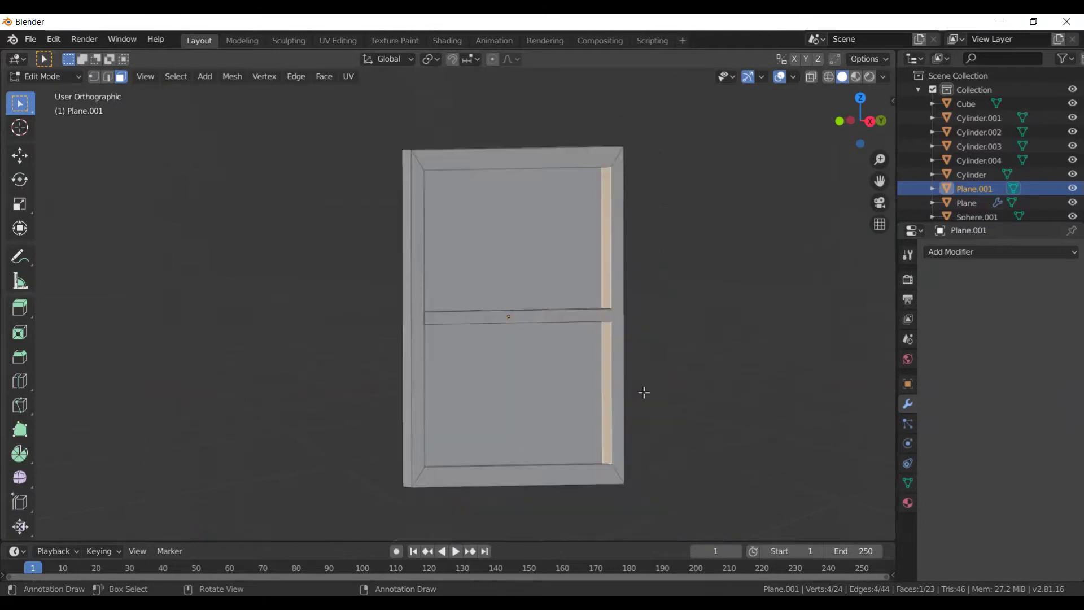
key("e")
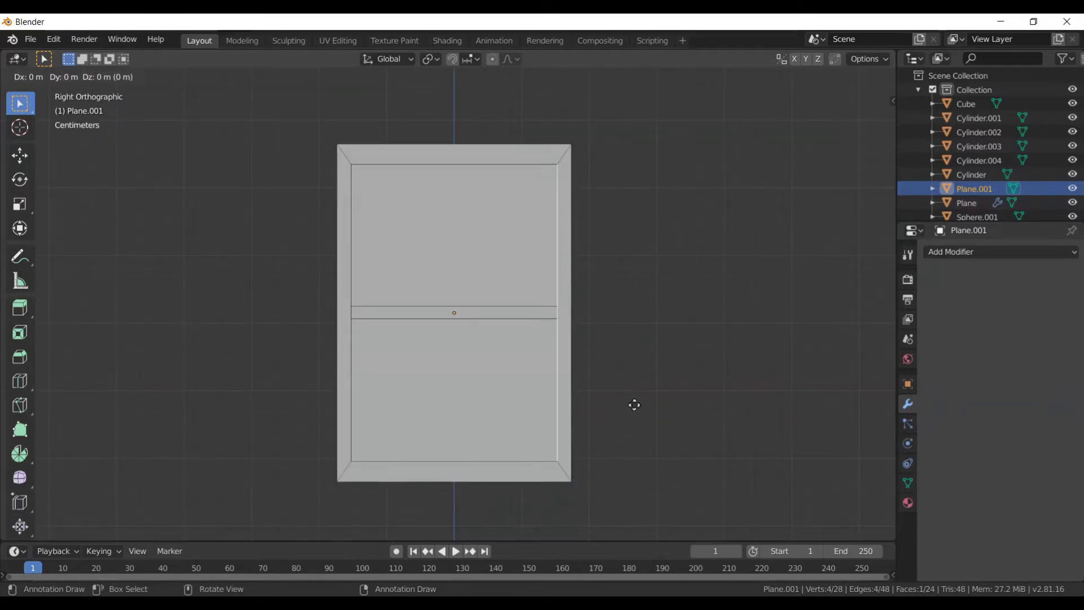
key("x")
key("y")
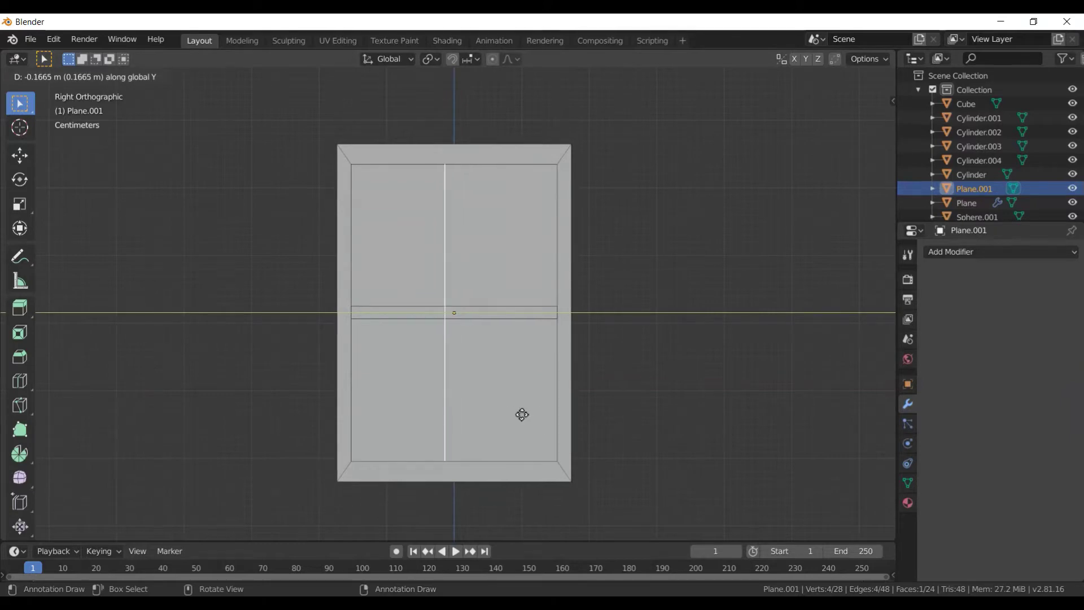
left_click(521, 414)
key("e")
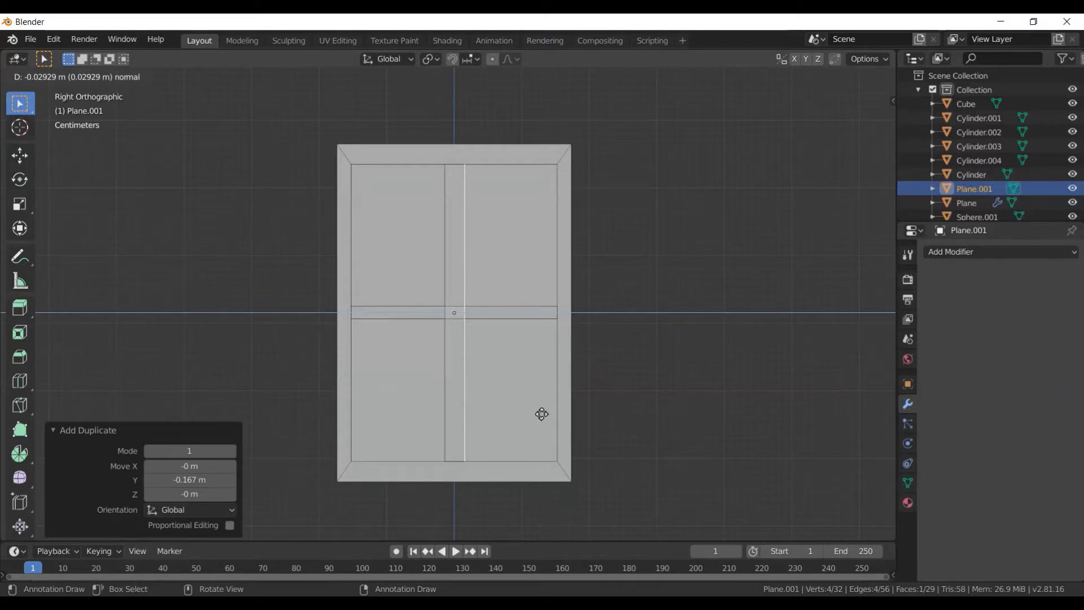
left_click(541, 414)
mouse_move(515, 391)
middle_mouse_down()
mouse_move(496, 412)
mouse_move(605, 416)
mouse_move(486, 406)
mouse_move(478, 348)
mouse_move(432, 399)
mouse_move(425, 390)
mouse_move(474, 421)
mouse_move(489, 447)
middle_mouse_up()
- Clear the selection and select the frame's bottom face
key("Tab")
key("Tab")
left_click(423, 433)
left_click(428, 375)
- Extrude the bottom face twice outward to form the sill
key("e")
left_click(492, 471)
middle_click_drag(491, 465, 436, 449)
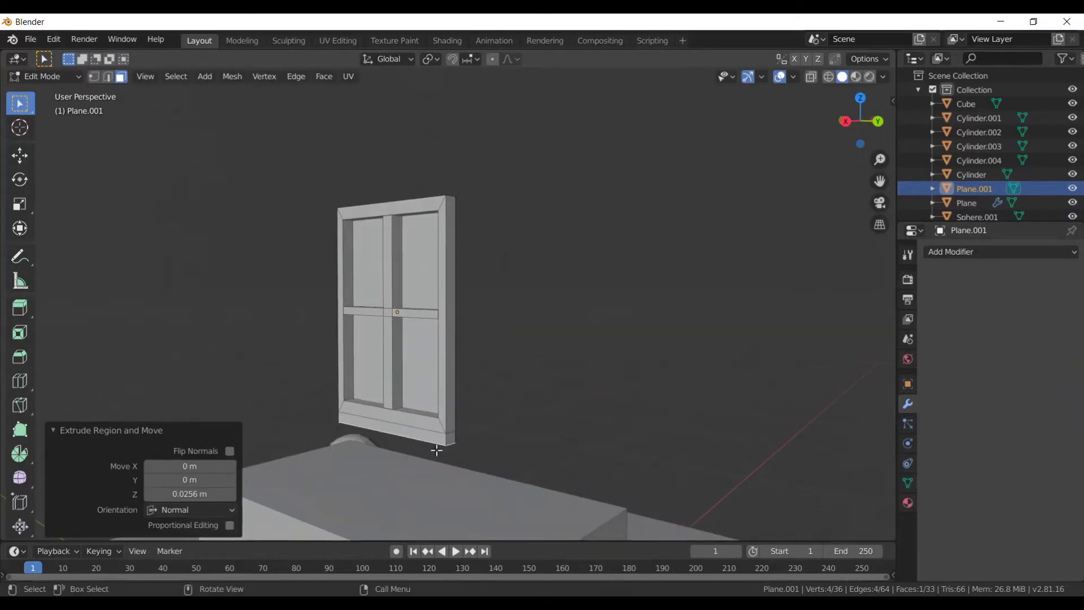
left_click(428, 442)
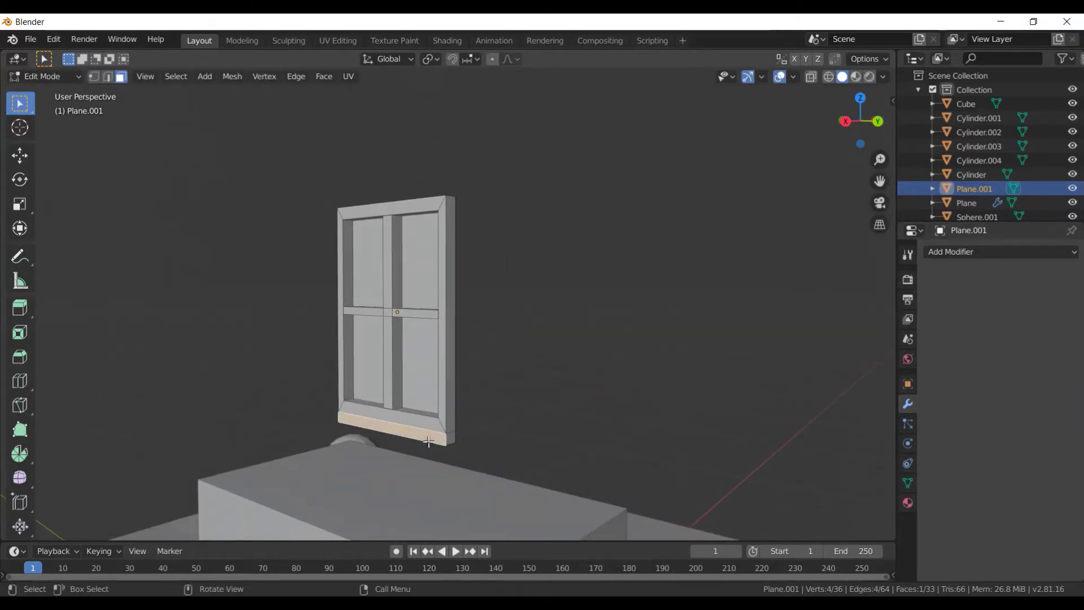
key("e")
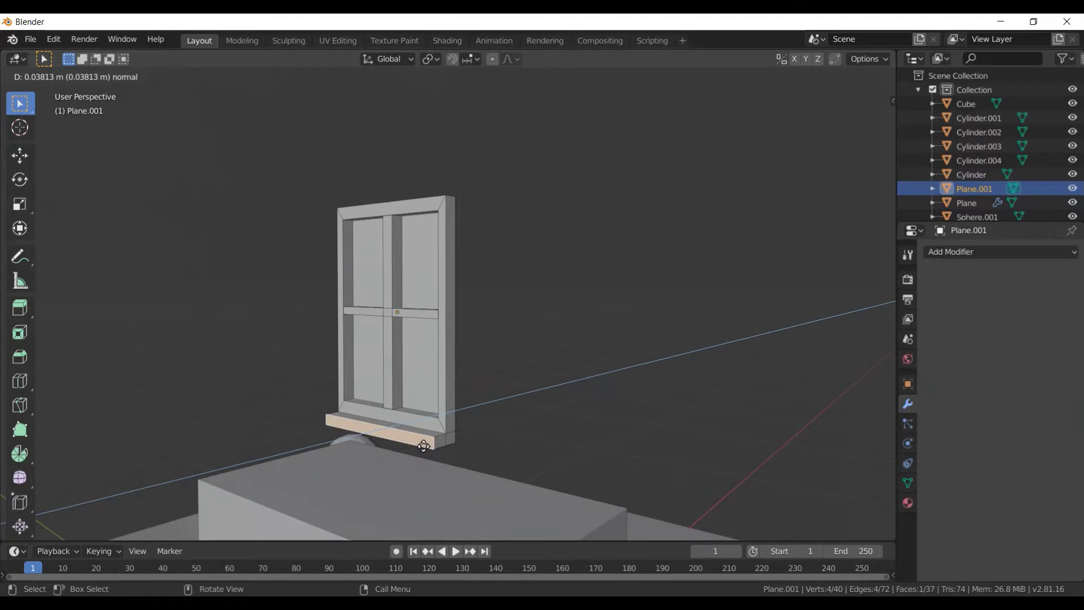
left_click(423, 446)
- Dissolve the edge loop running around the sill
key("Tab")
mouse_move(485, 455)
middle_mouse_down()
mouse_move(425, 459)
mouse_move(534, 468)
mouse_move(462, 366)
mouse_move(468, 381)
middle_mouse_up()
key("Tab")
middle_click_drag(496, 423, 427, 411)
scroll(426, 411, "up", 2)
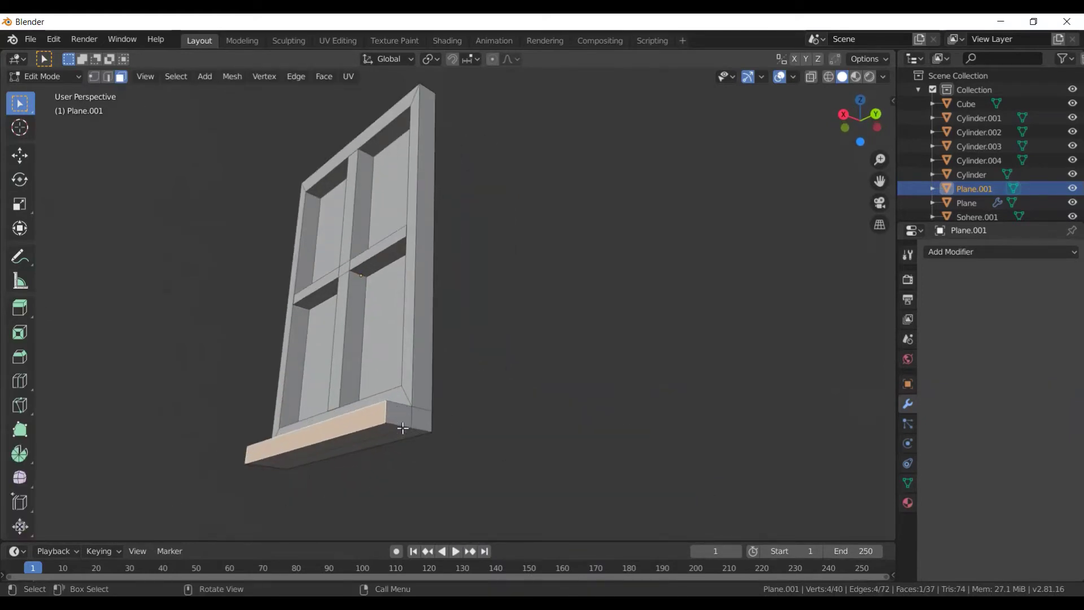
key("2")
left_click(403, 433)
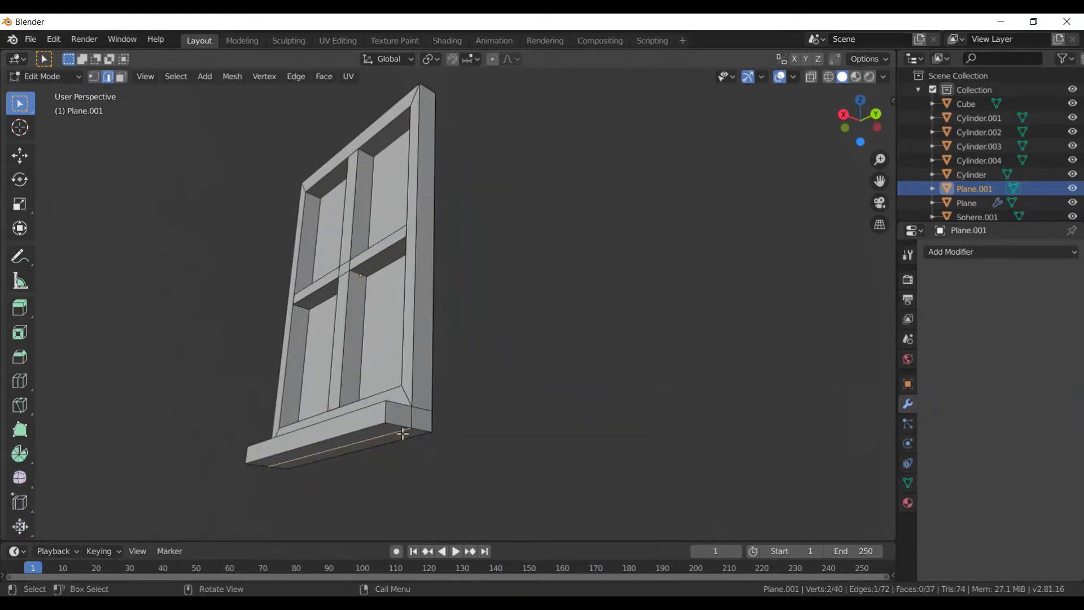
key("alt")
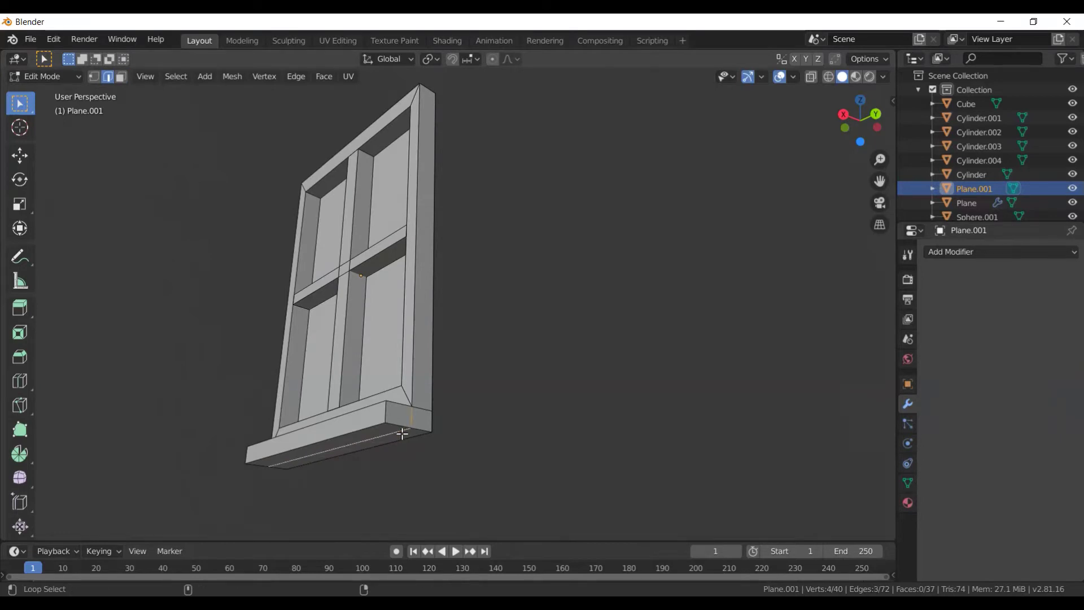
key("x")
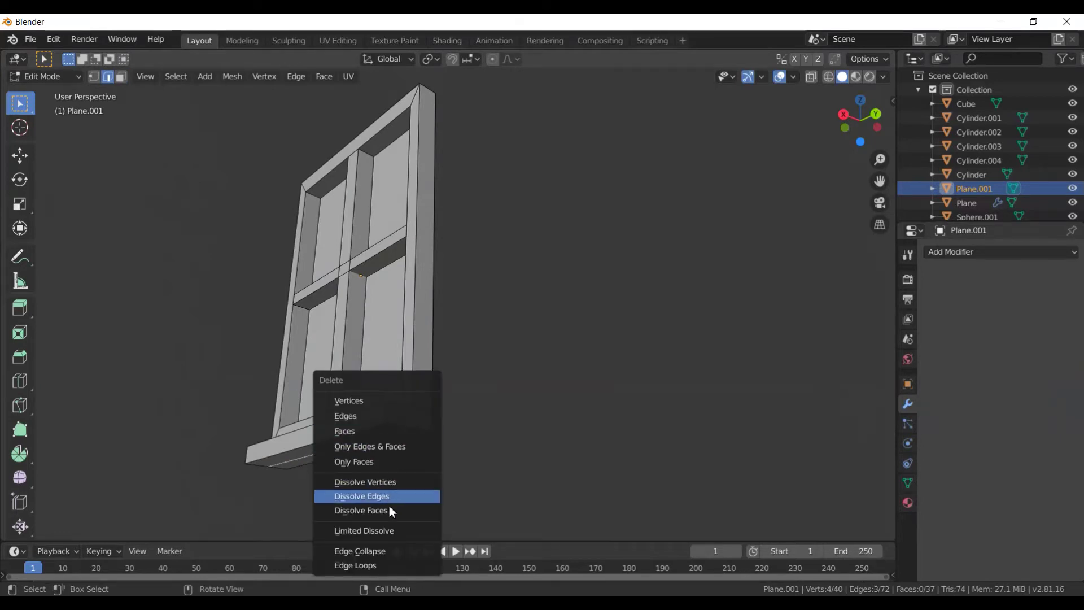
left_click(392, 497)
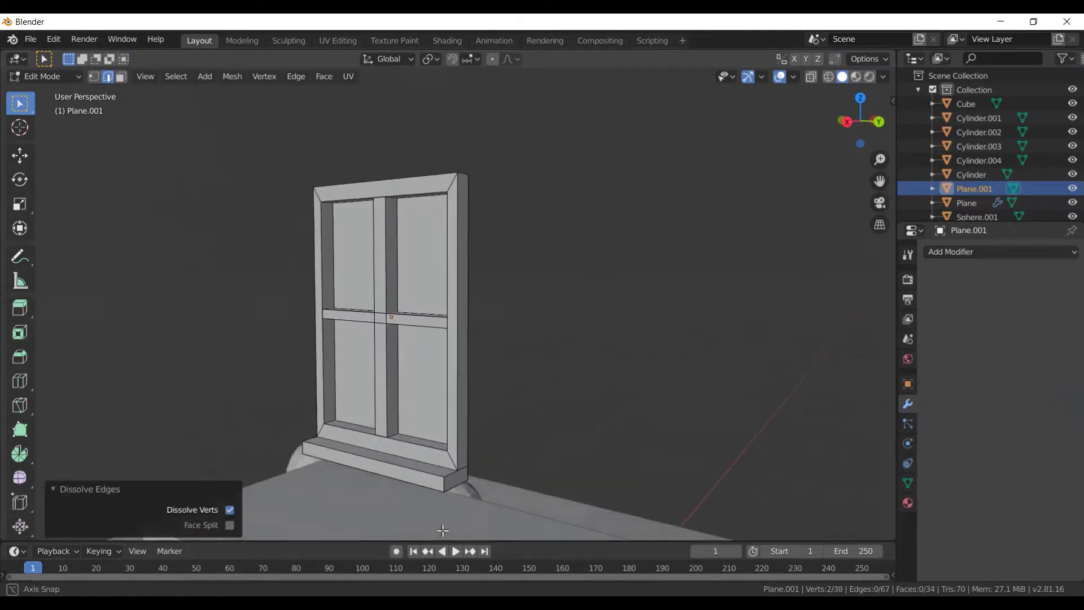
- Shift the sill's end face outward
middle_click_drag(442, 530, 387, 501)
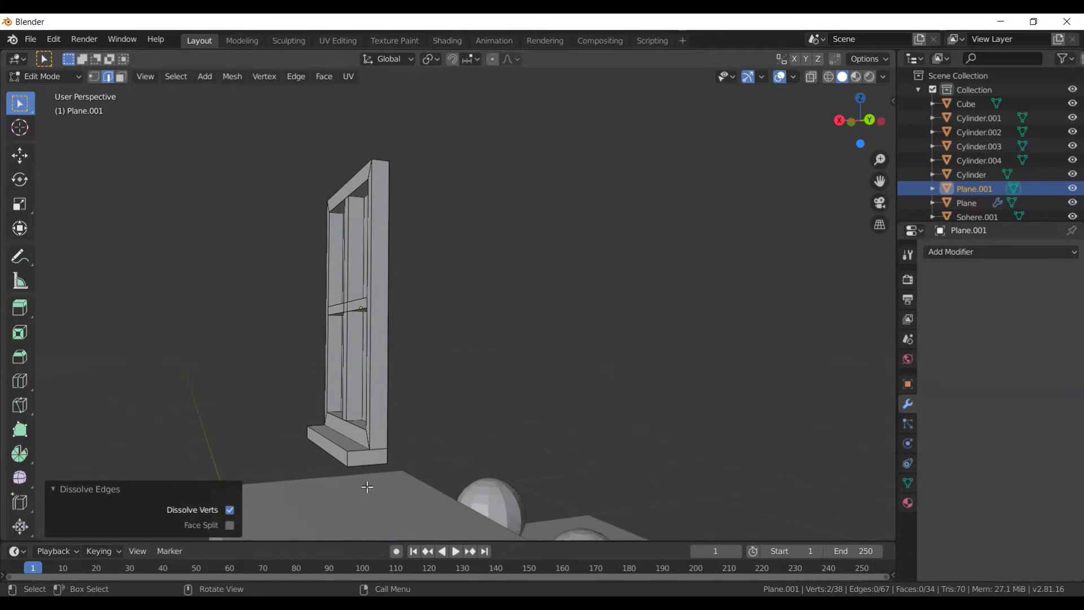
left_click(385, 495)
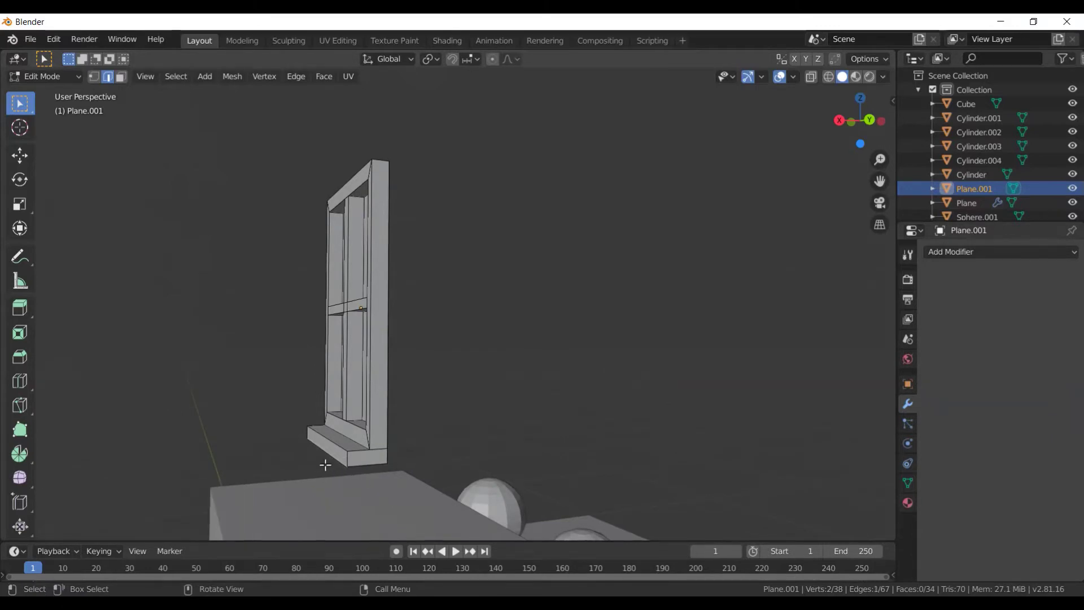
key("3")
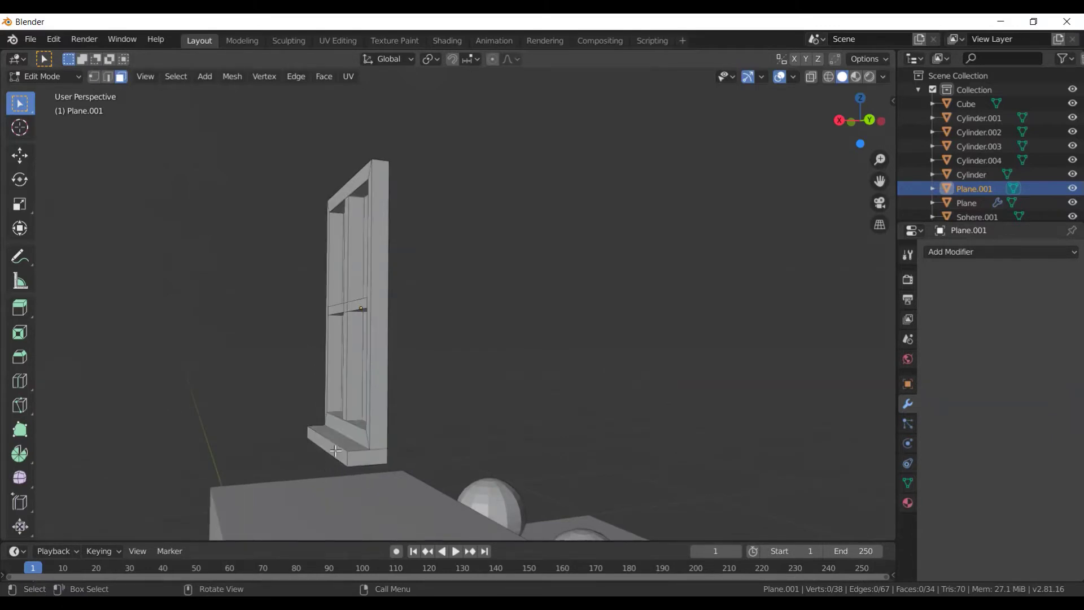
key("g")
left_click(356, 476)
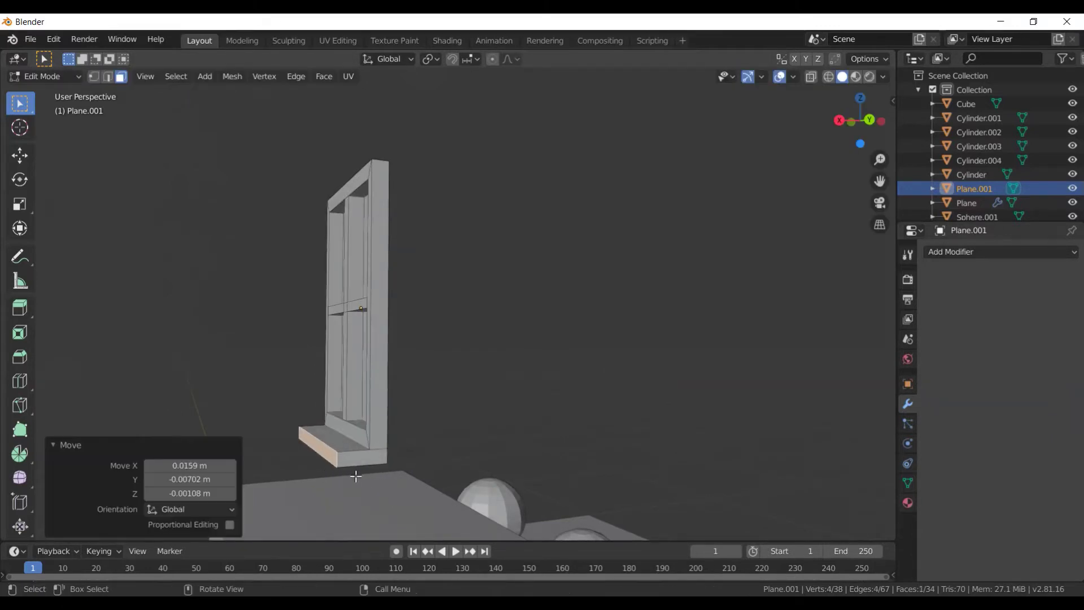
mouse_move(353, 462)
middle_mouse_down()
mouse_move(363, 423)
mouse_move(370, 445)
middle_mouse_up()
- Lower the sill face 0.0179 m along Z
key("g")
left_click(367, 458)
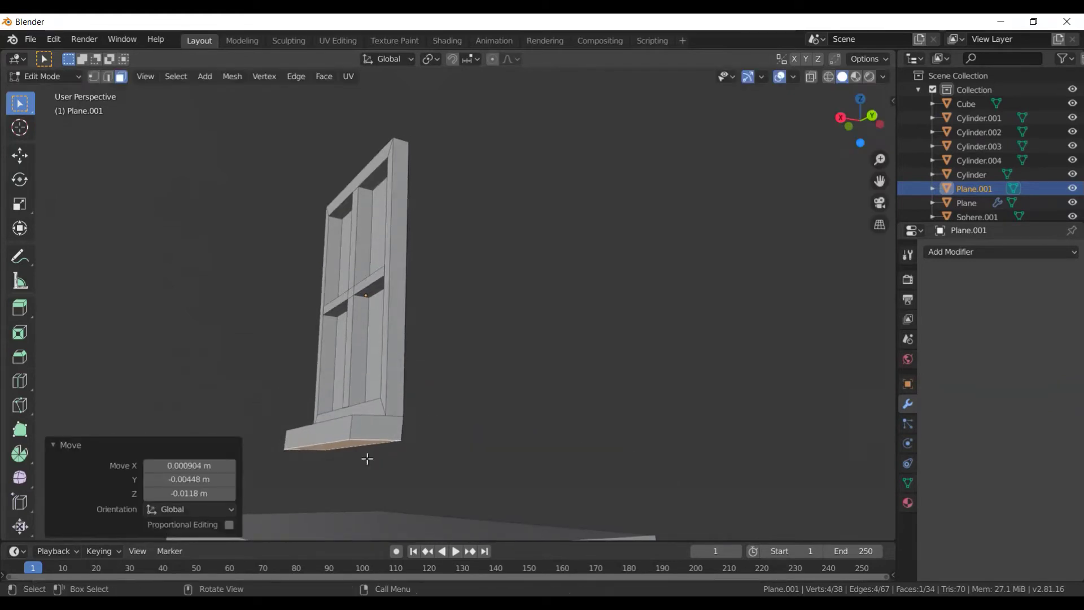
key("ctrl+z")
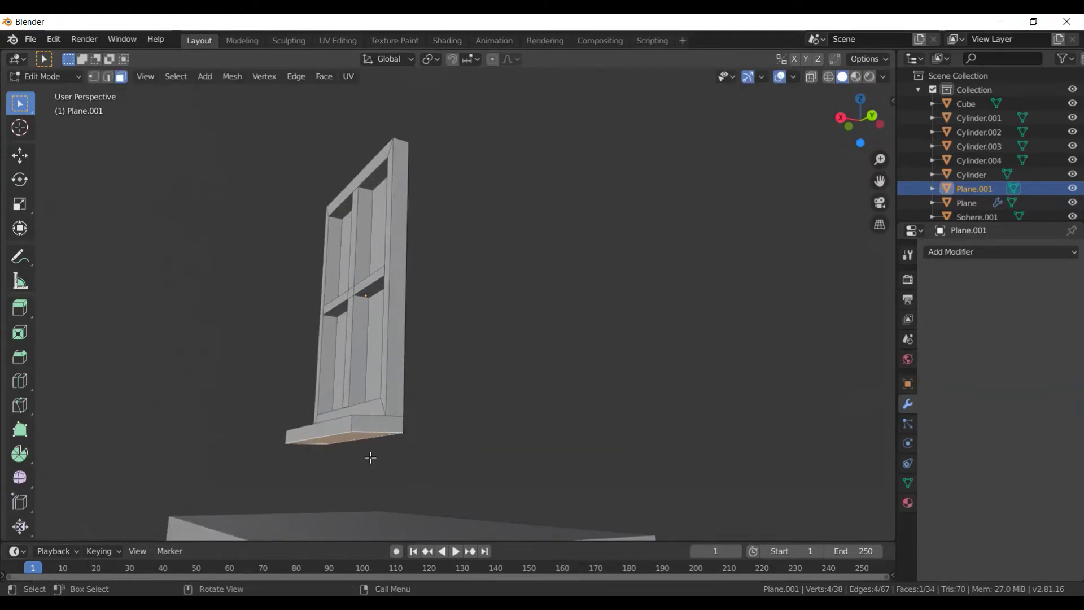
key("g")
key("z")
left_click(375, 467)
mouse_move(374, 466)
middle_mouse_down()
mouse_move(441, 507)
mouse_move(508, 480)
mouse_move(565, 487)
mouse_move(489, 491)
mouse_move(459, 506)
middle_mouse_up()
key("Tab")
- Rotate the window panel -90° around Z
key("r")
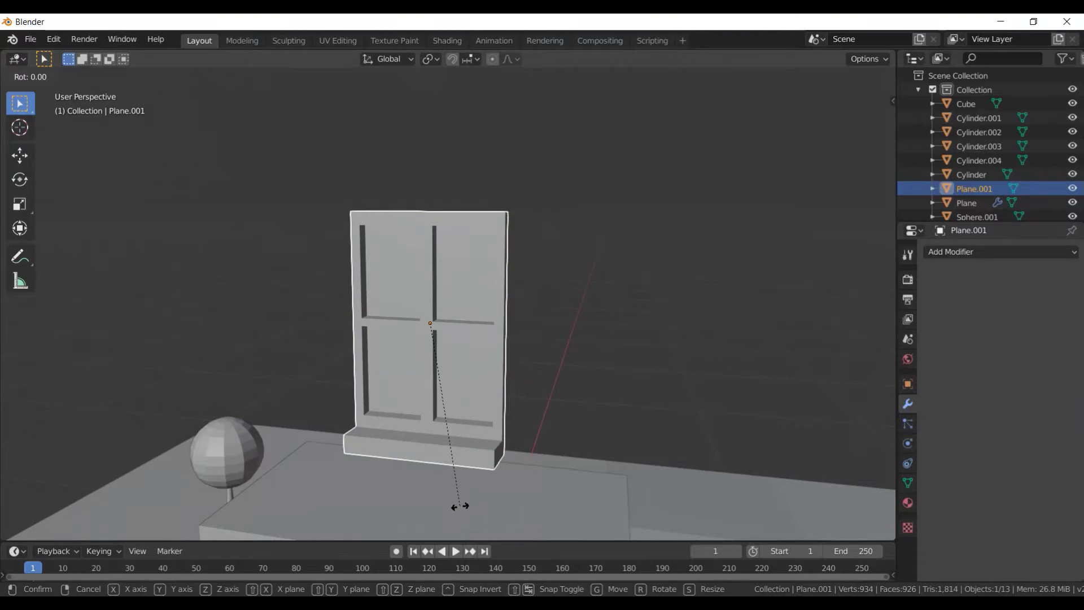
type("z90")
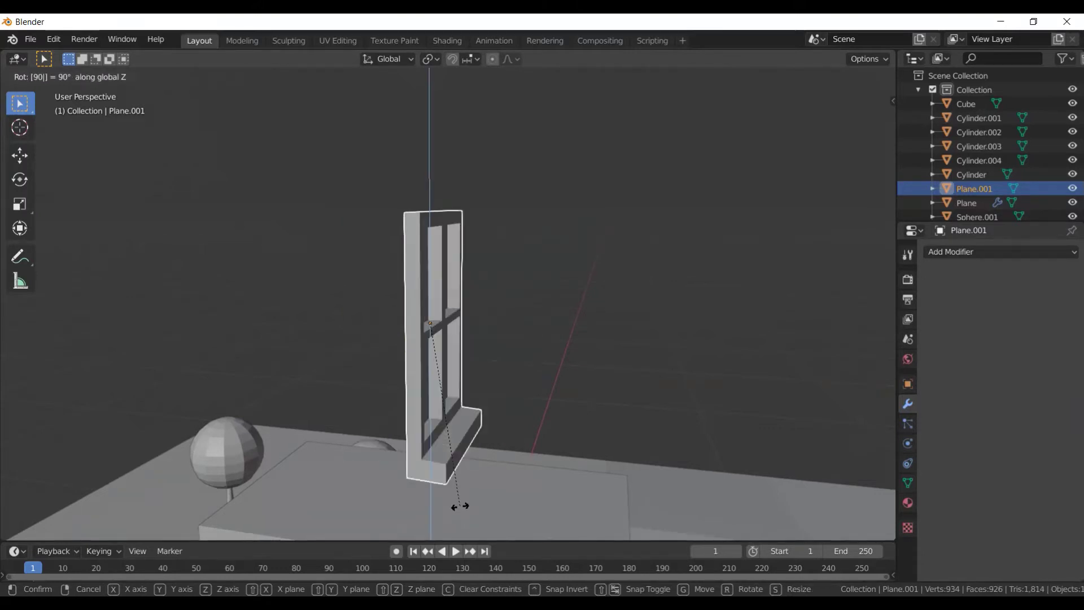
key("minus")
key("Return")
middle_click_drag(459, 506, 660, 524)
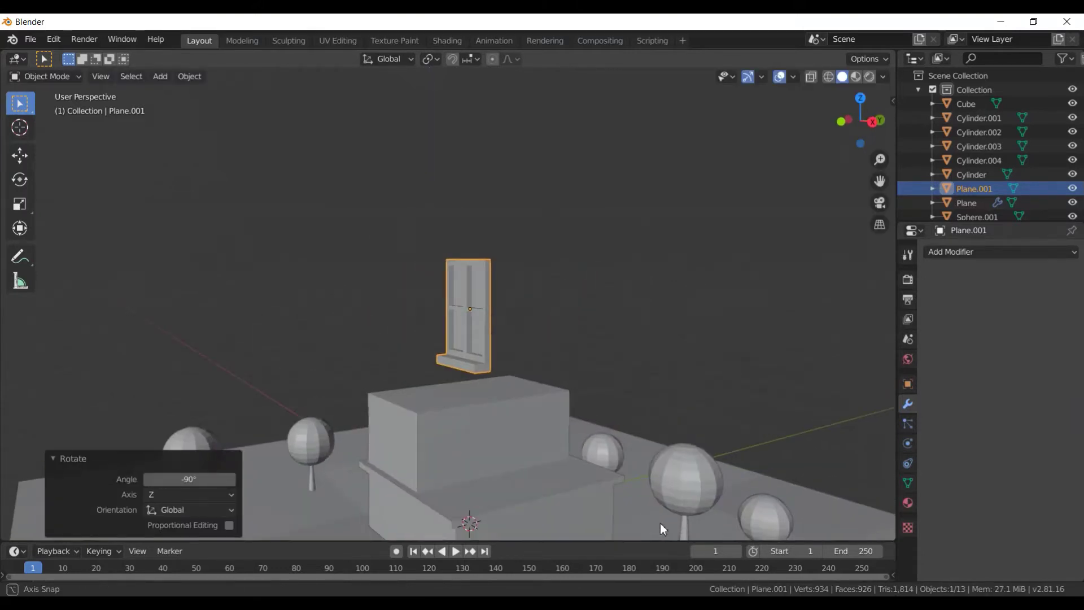
- Reposition the window along Y and Z and scale it to 0.451
key("g")
key("y")
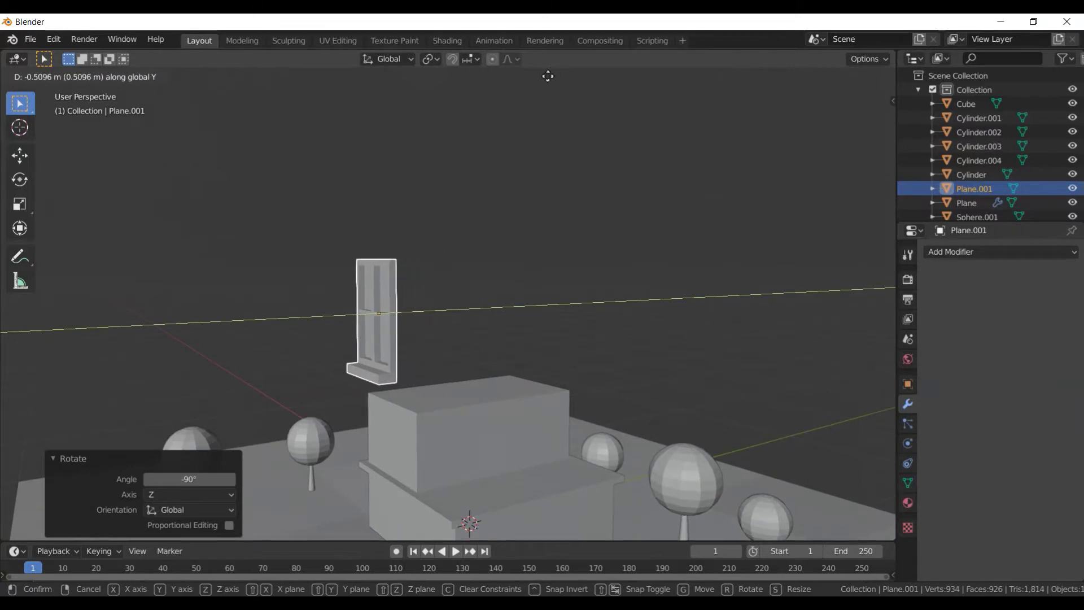
left_click(548, 76)
key("g")
key("z")
left_click(618, 506)
key("s")
left_click(502, 460)
- In front view, lower the window 0.09 m onto the upper block
key("KP_3")
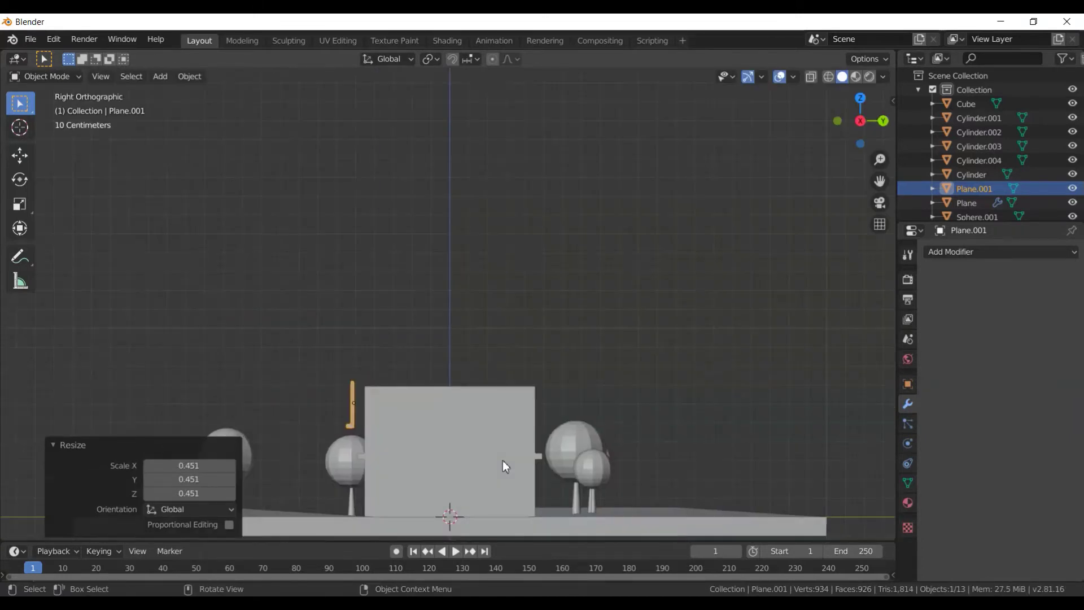
key("KP_1")
key("g")
key("z")
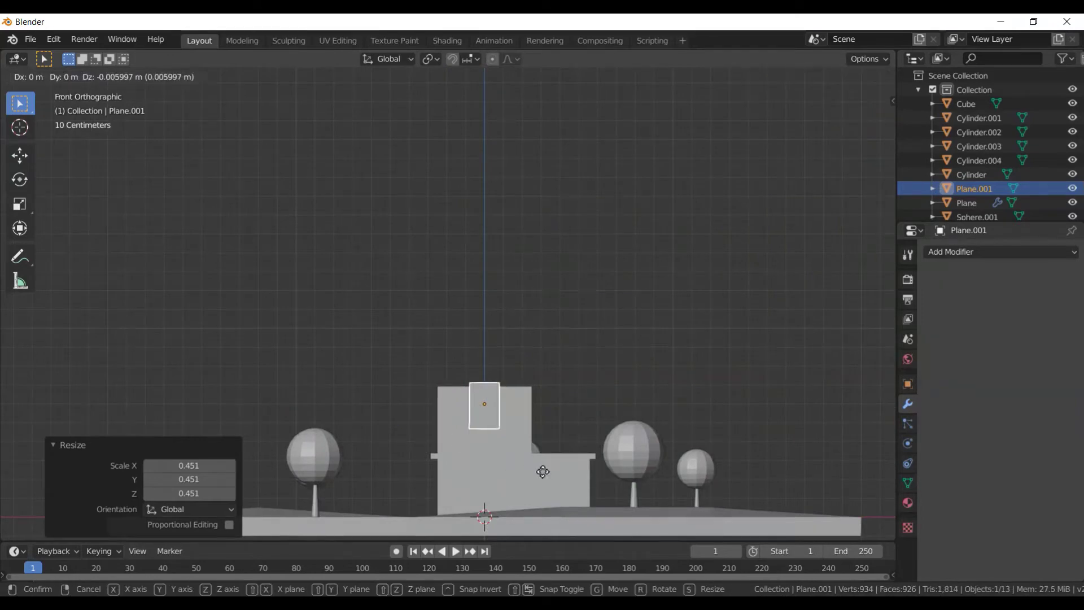
left_click(550, 483)
- Slide the window 0.0513 m along Y flush against the upper wall
mouse_move(553, 486)
middle_mouse_down()
mouse_move(477, 518)
mouse_move(442, 510)
mouse_move(419, 520)
middle_mouse_up()
key("g")
key("y")
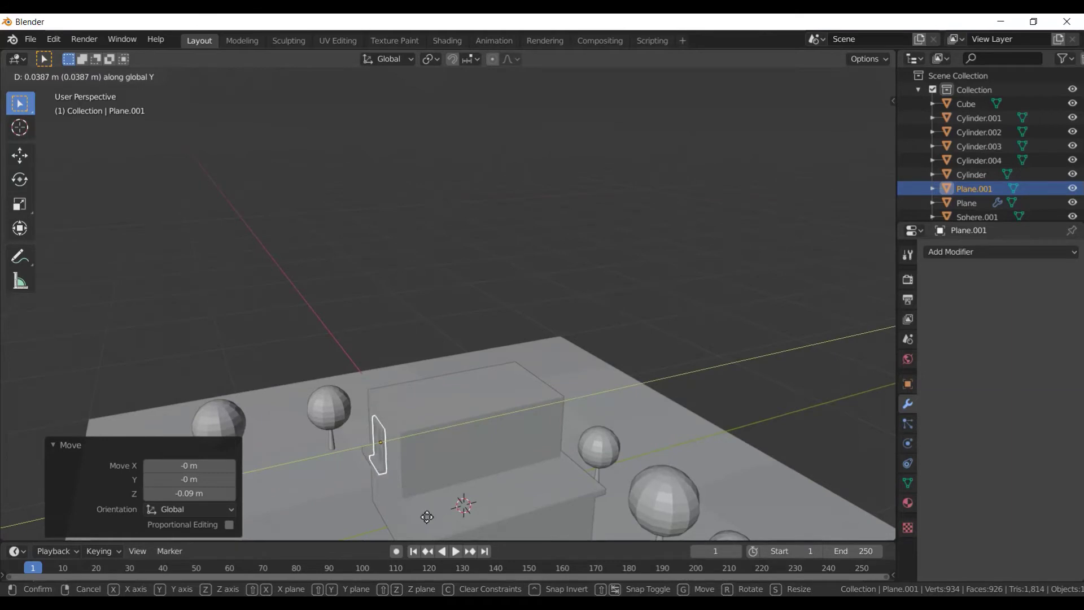
left_click(428, 515)
mouse_move(428, 513)
middle_mouse_down()
mouse_move(465, 490)
mouse_move(462, 506)
mouse_move(449, 438)
mouse_move(445, 450)
middle_mouse_up()
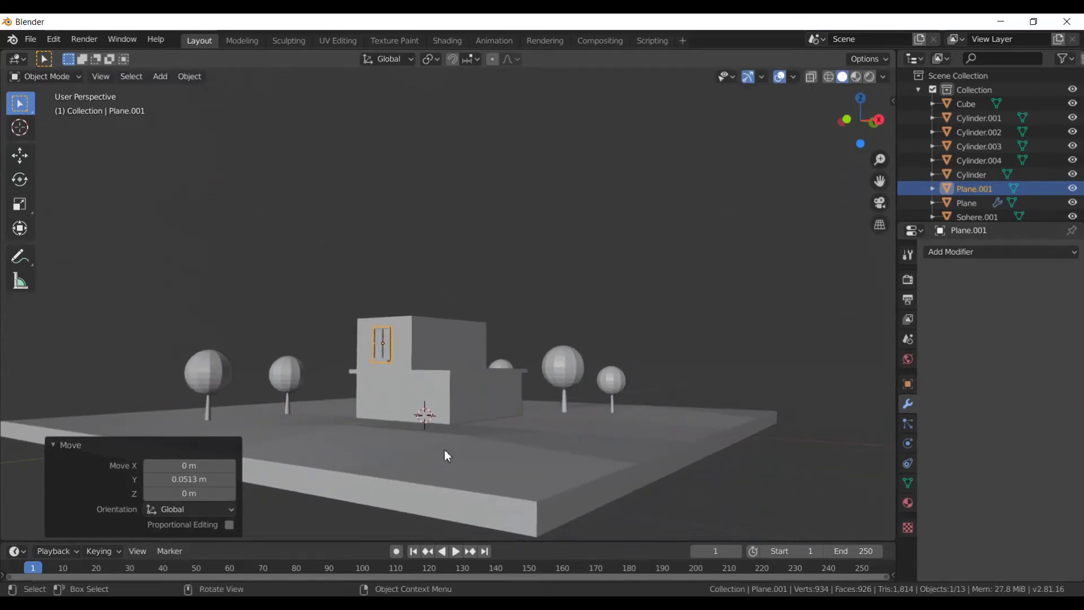
scroll(445, 449, "up", 2)
mouse_move(440, 462)
middle_mouse_down()
mouse_move(449, 389)
mouse_move(490, 420)
mouse_move(445, 384)
mouse_move(497, 368)
mouse_move(477, 337)
mouse_move(387, 314)
mouse_move(426, 328)
middle_mouse_up()
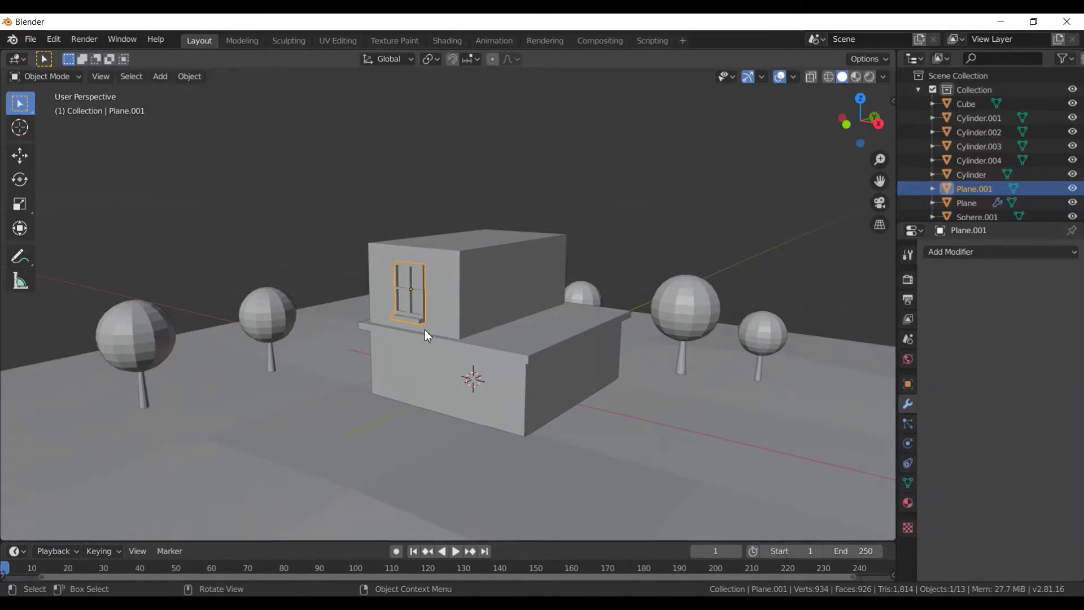
- Duplicate the framed window and lower the copy onto the lower front wall
key("shift+d")
key("y")
key("x")
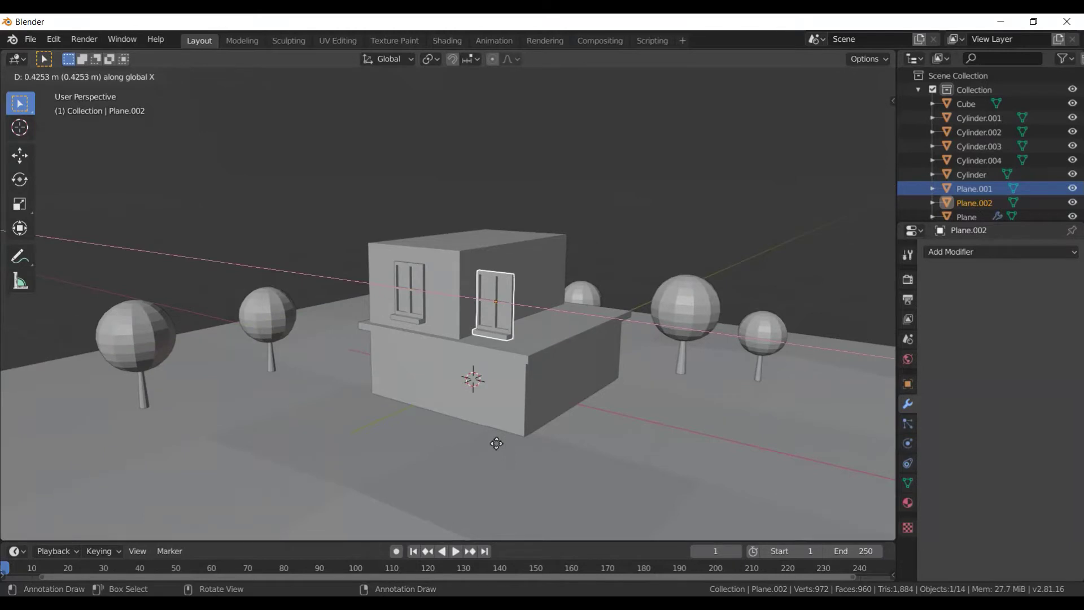
left_click(495, 442)
key("g")
key("z")
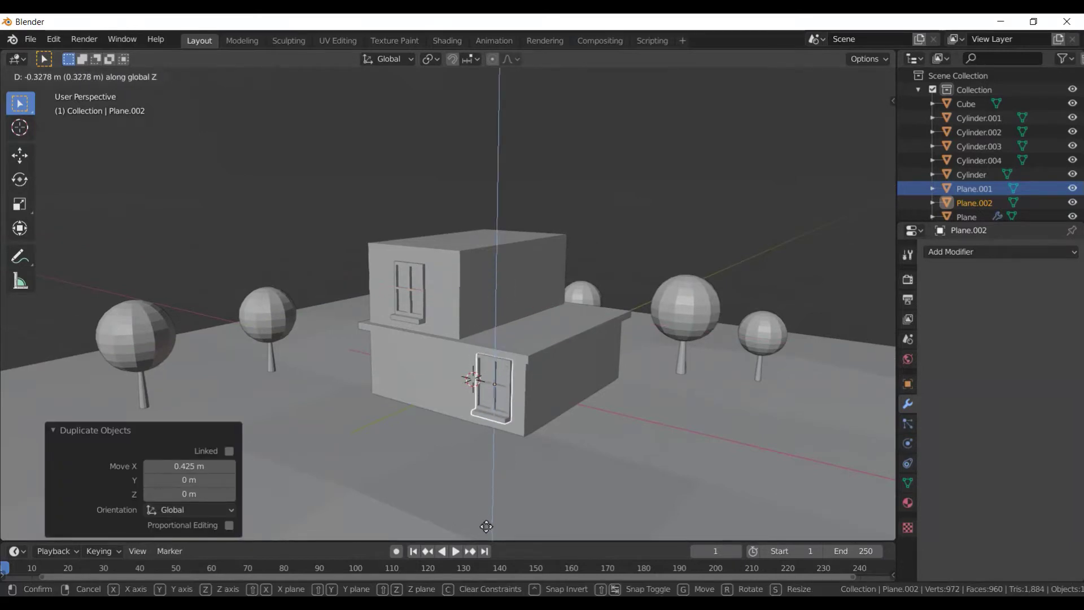
left_click(486, 526)
- From the side view, move both windows along Y against the walls
key("KP_3")
scroll(486, 526, "down", 1)
scroll(516, 510, "down", 2)
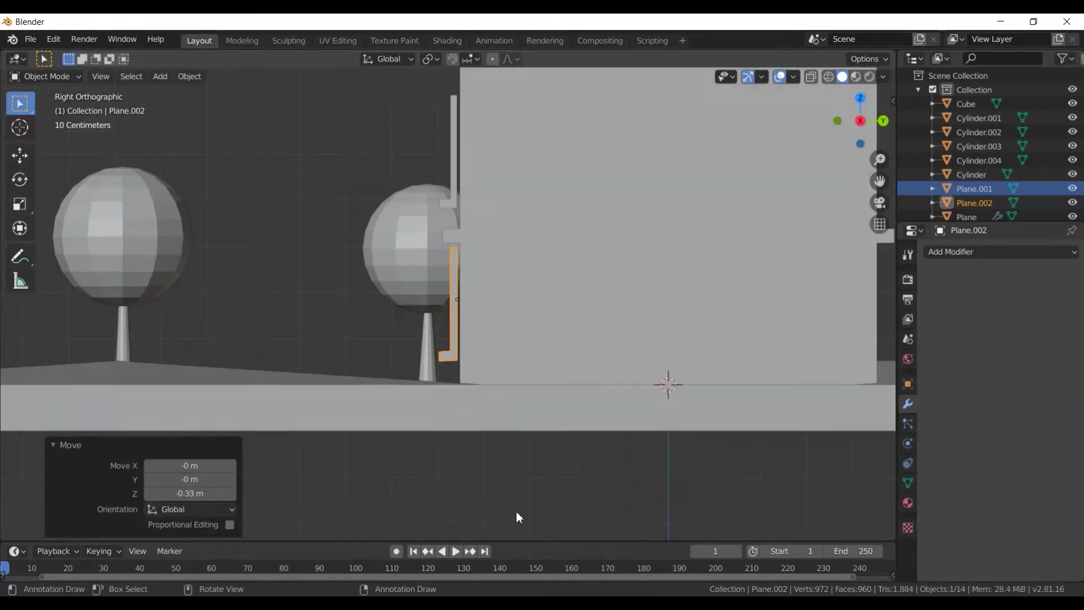
left_click(452, 198, "shift")
key("g")
key("y")
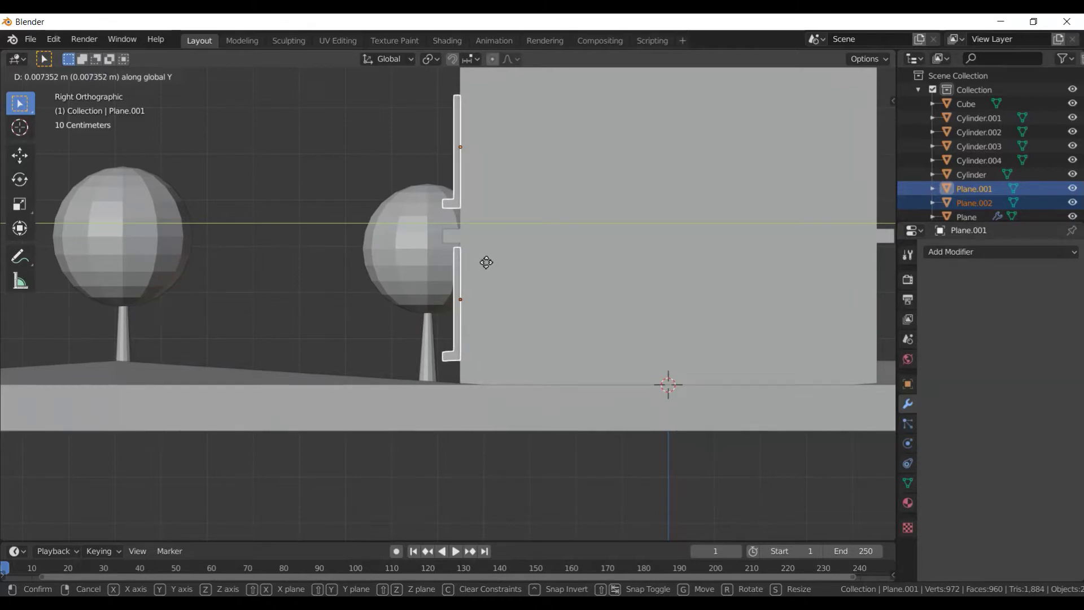
left_click(486, 262)
- Fine-tune both windows' Y depth so they sit flush with the wall
scroll(485, 262, "up", 7)
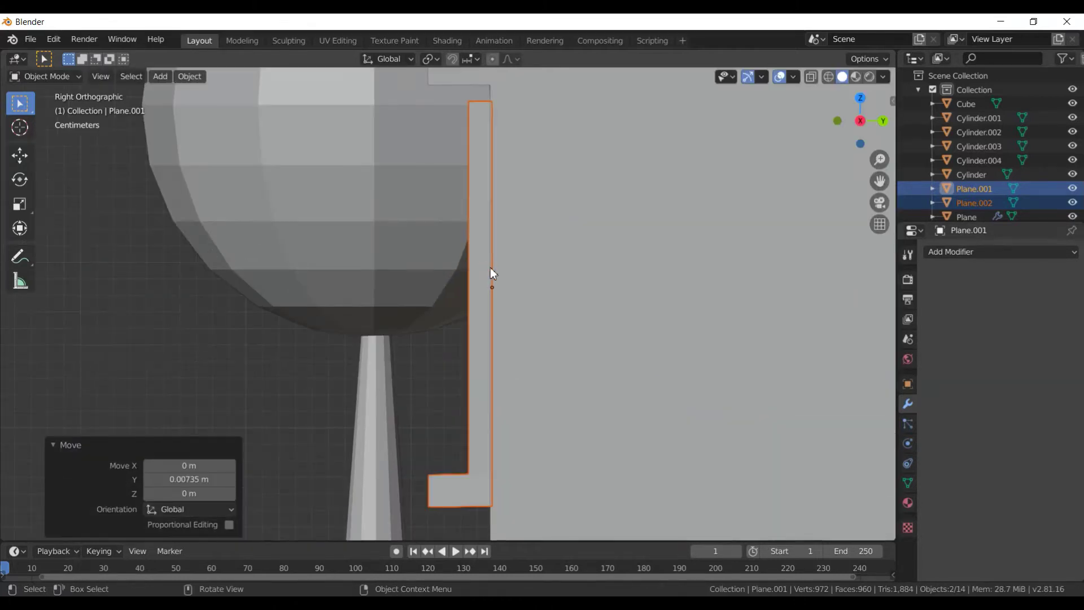
key("g")
key("y")
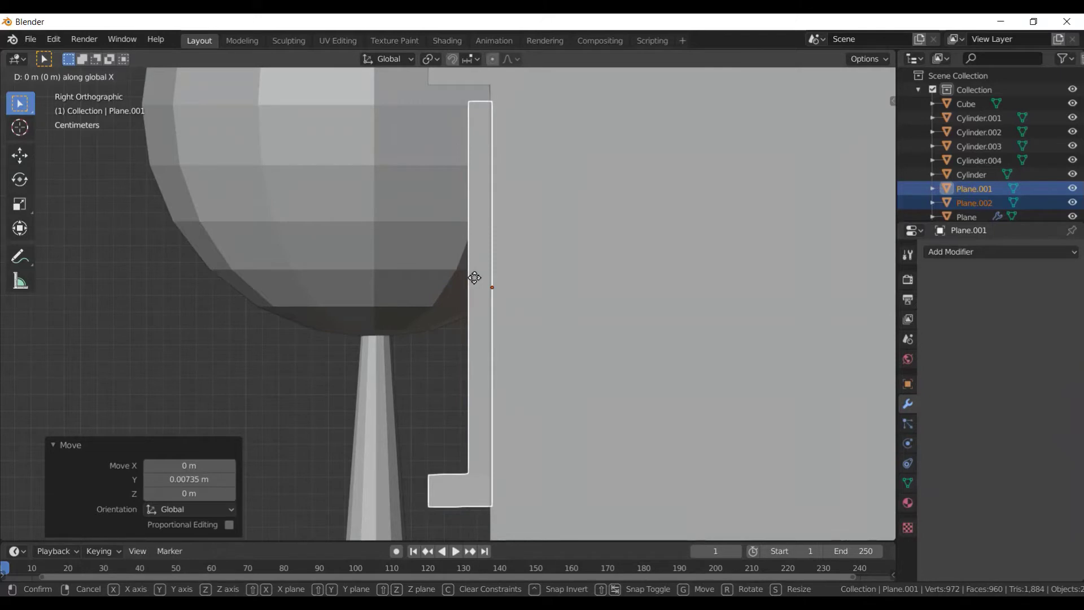
left_click(472, 276)
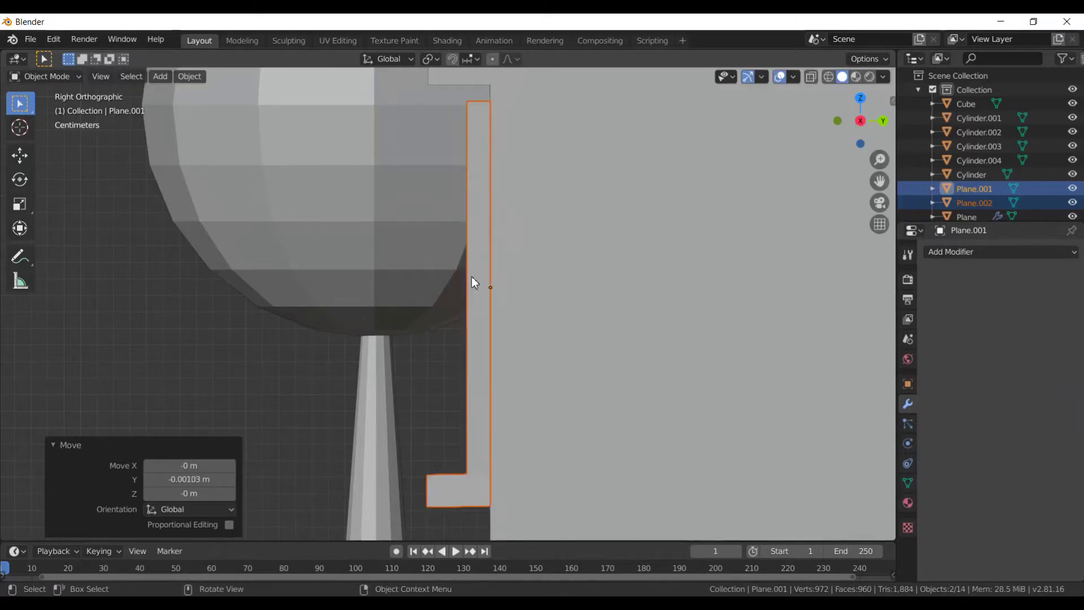
scroll(472, 277, "down", 5)
middle_click_drag(466, 288, 574, 298)
scroll(574, 300, "down", 5)
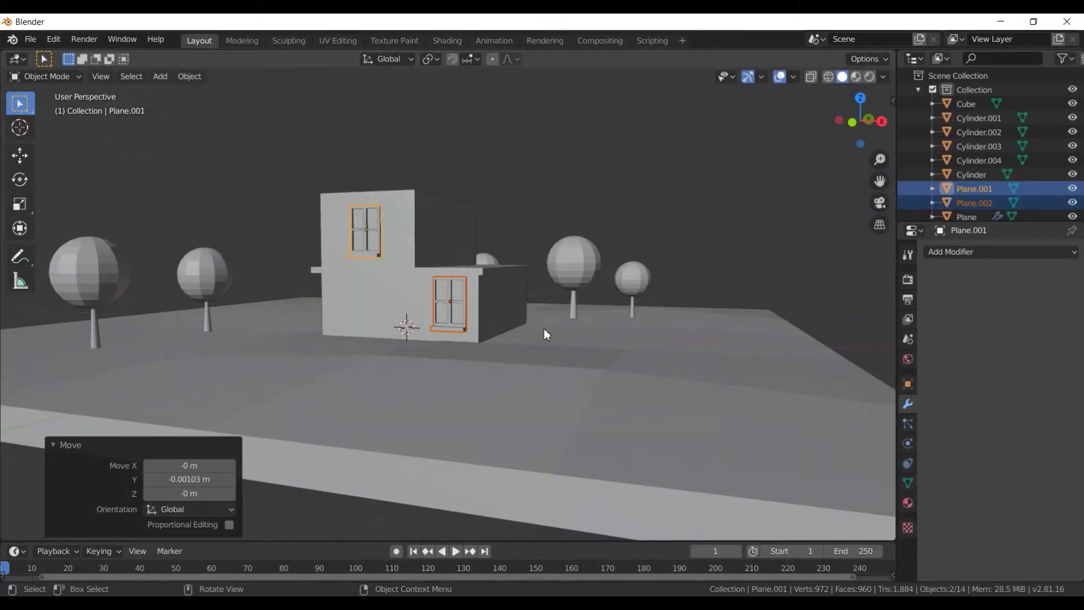
- Shift the lower window left along X and duplicate it further left
left_click(465, 316)
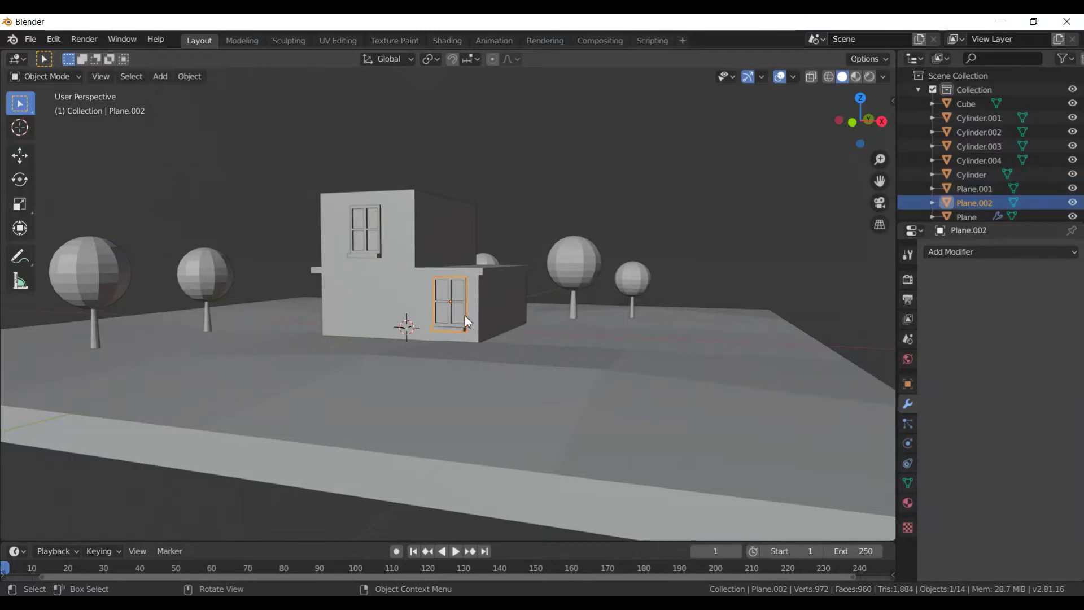
key("g")
key("x")
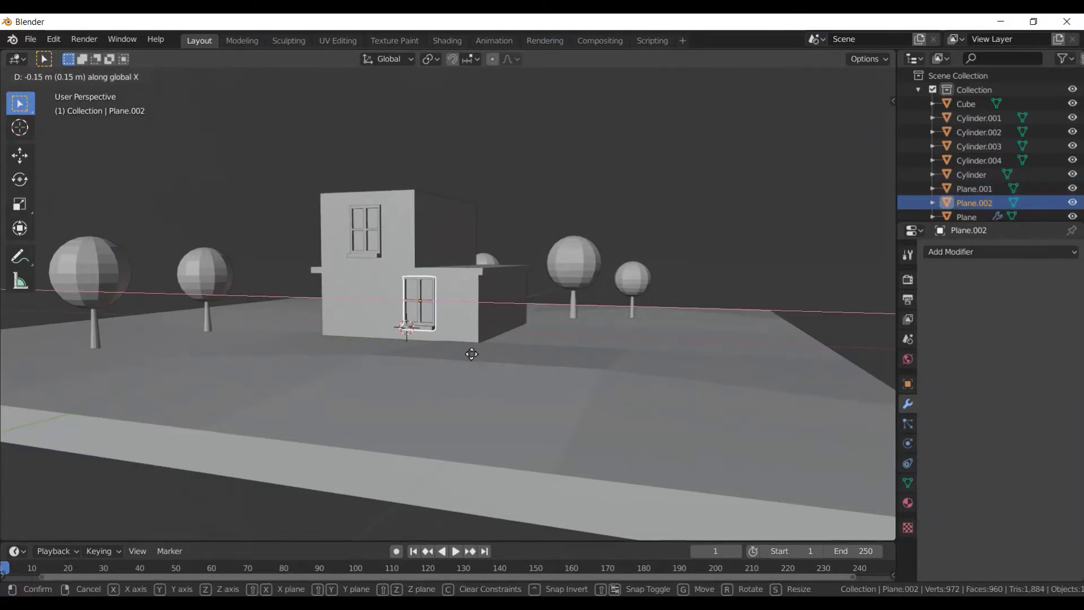
left_click(473, 357)
key("shift+d")
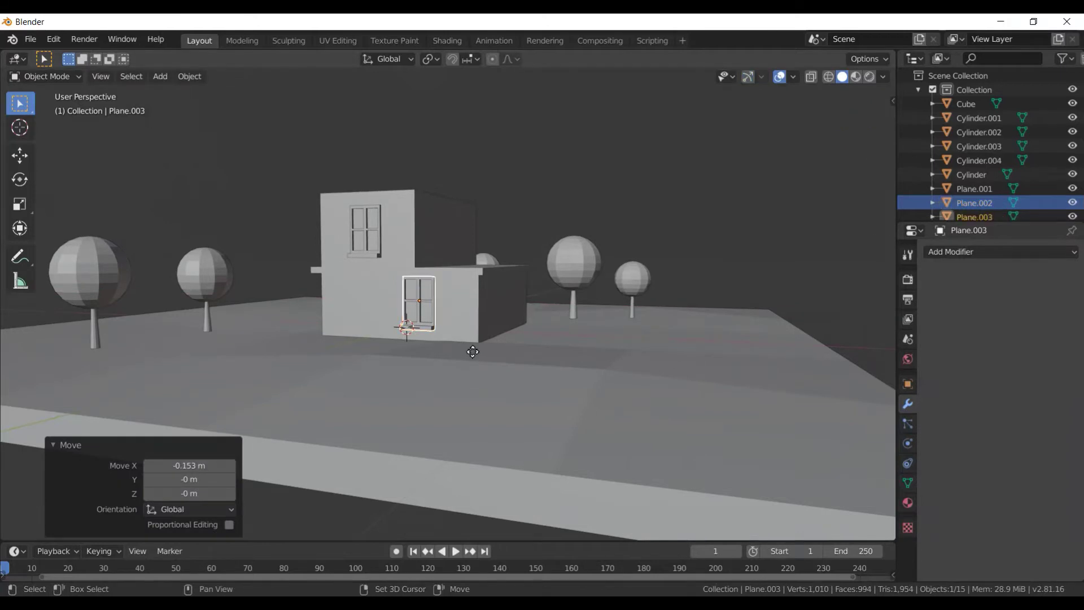
key("x")
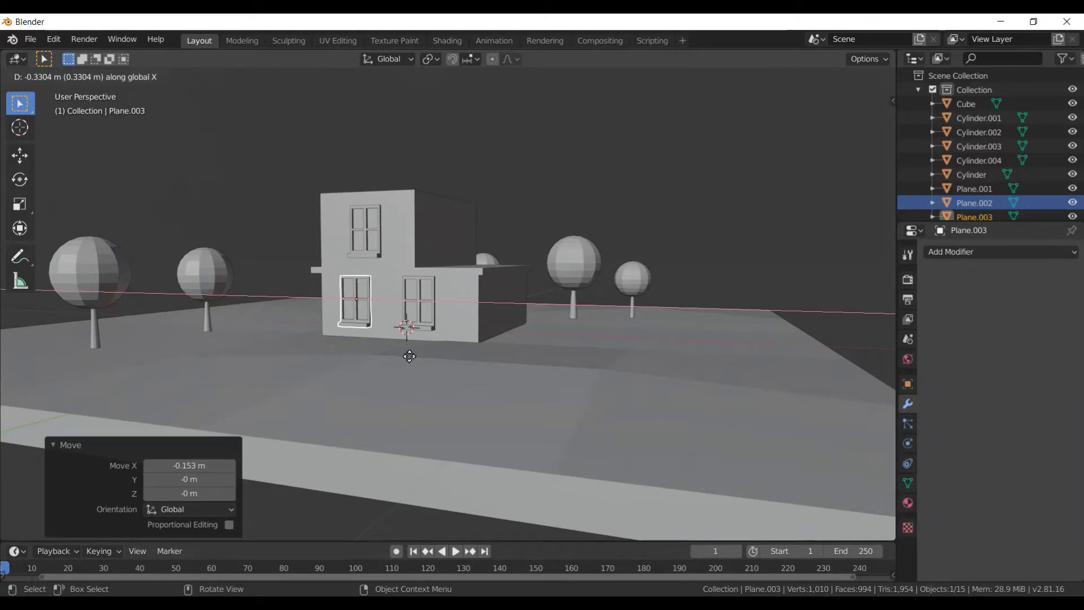
left_click(409, 355)
- Nudge the right lower window slightly along X
left_click(442, 327)
middle_click_drag(482, 364, 386, 361)
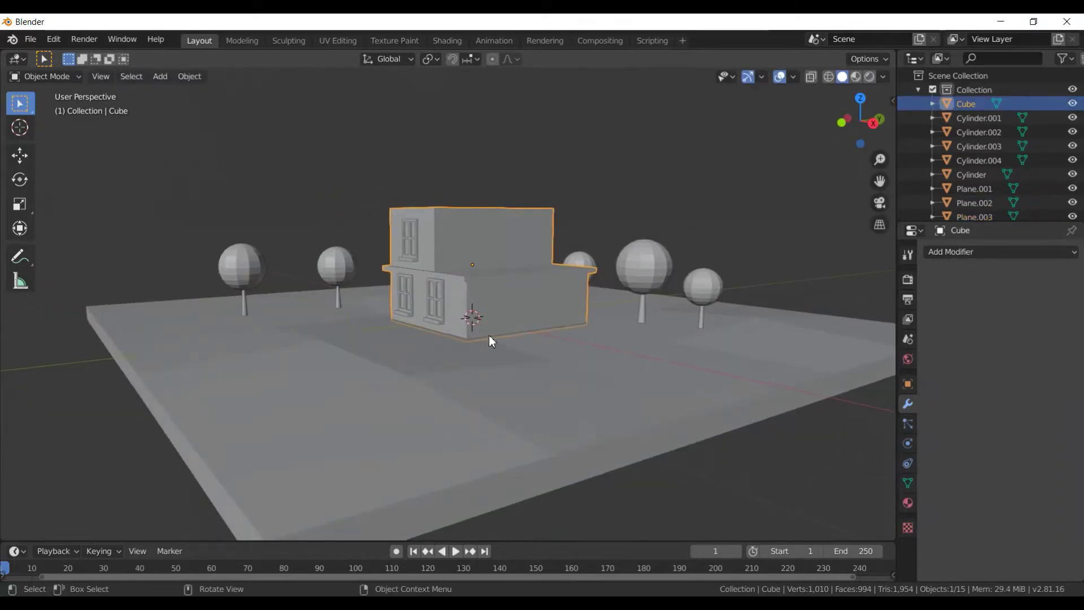
left_click(432, 311)
key("g")
key("x")
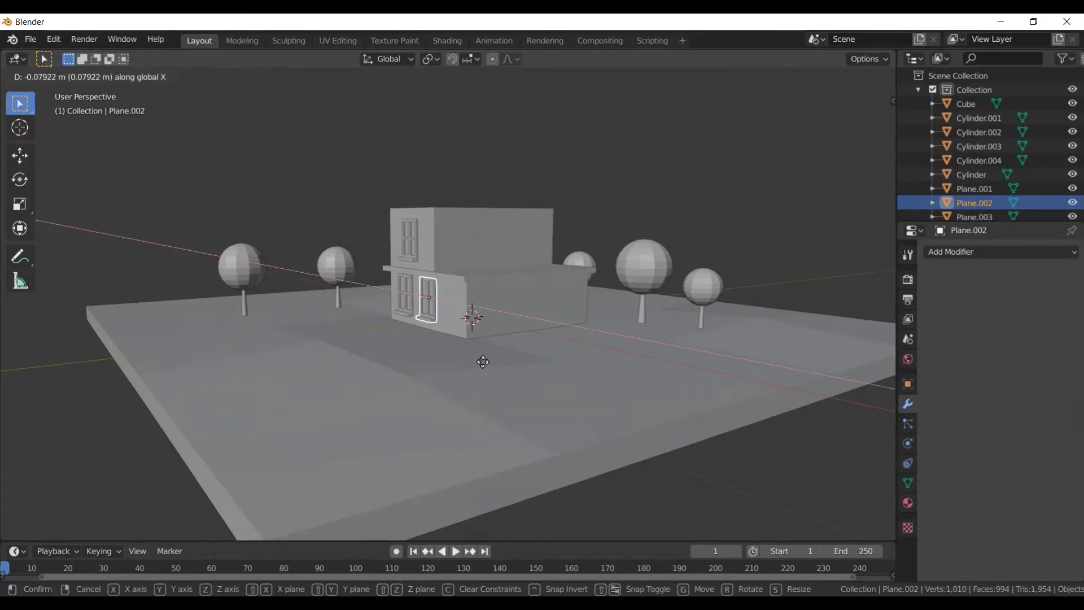
left_click(482, 362)
scroll(491, 363, "down", 3)
middle_click_drag(499, 363, 458, 373)
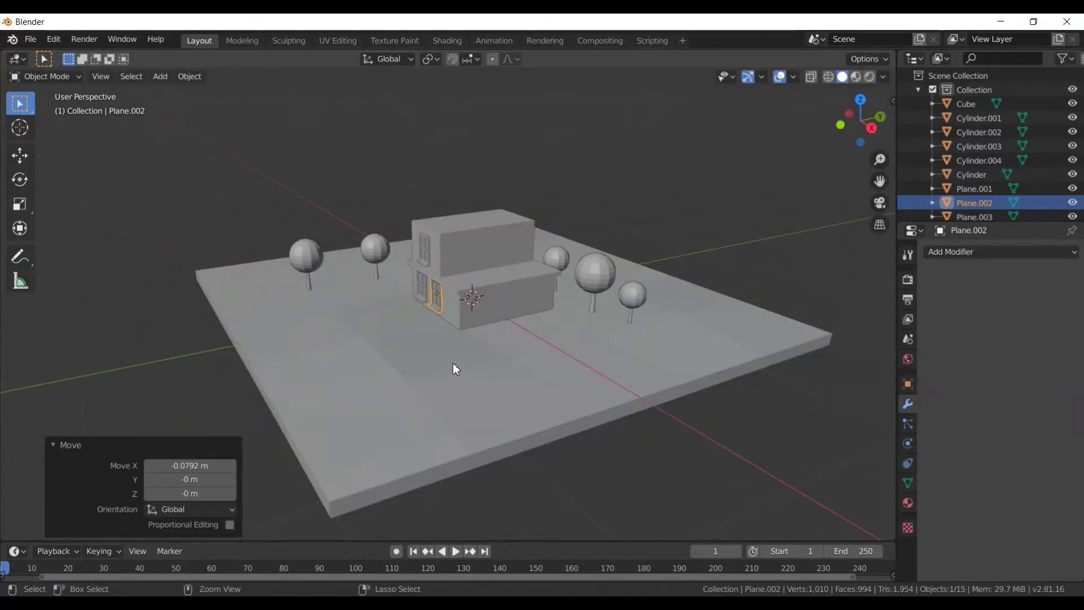
- Add a new 2 m cube, Cube.001, at the scene origin
key("ctrl+a")
key("Escape")
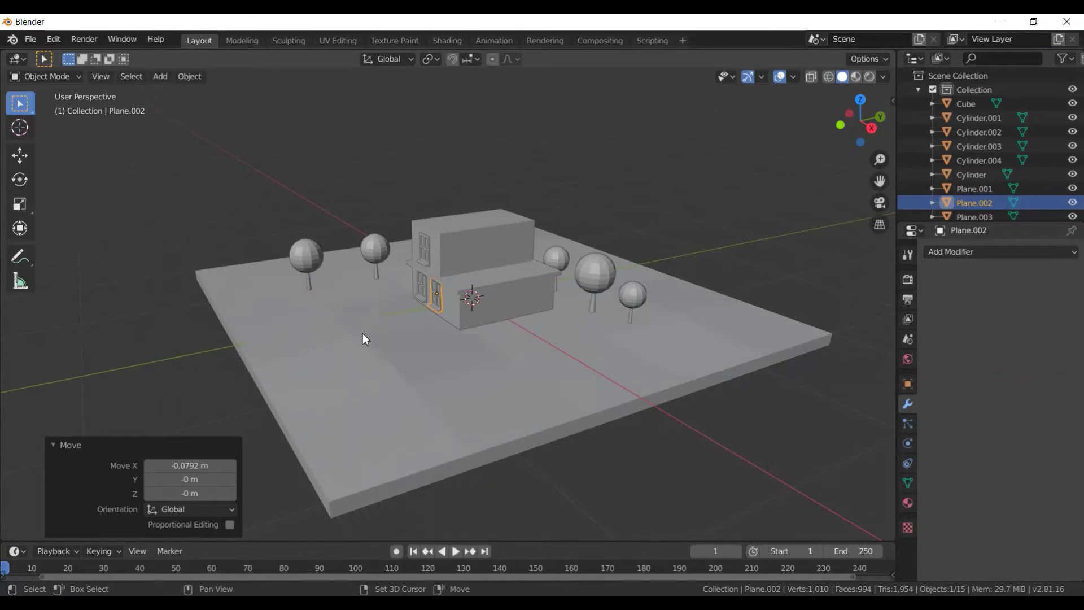
key("shift+a")
left_click(430, 346)
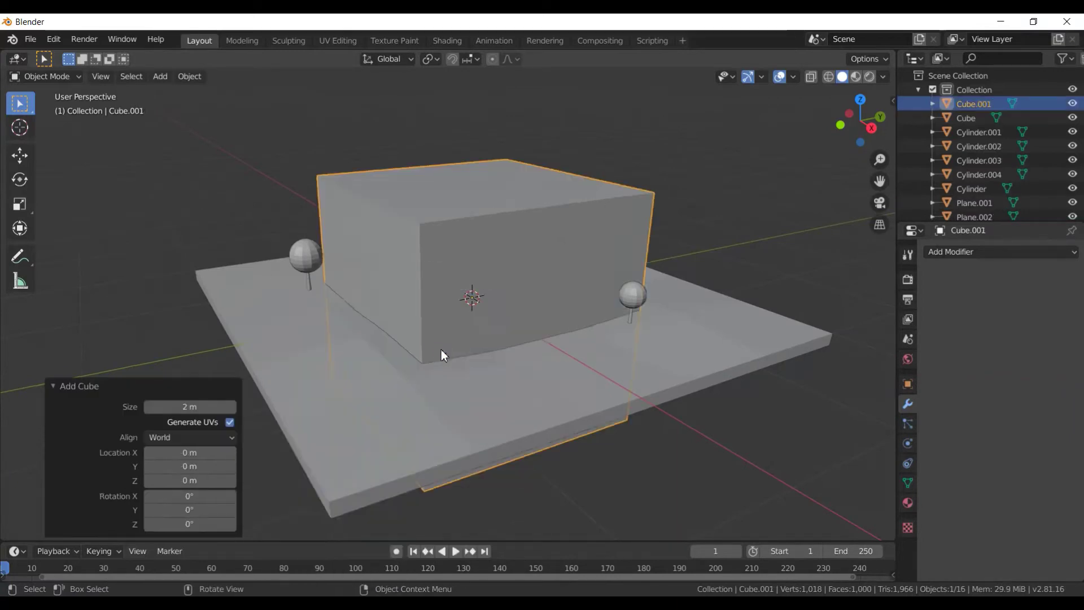
- Shrink the new cube and move it along Y in front of the house
type("s0.")
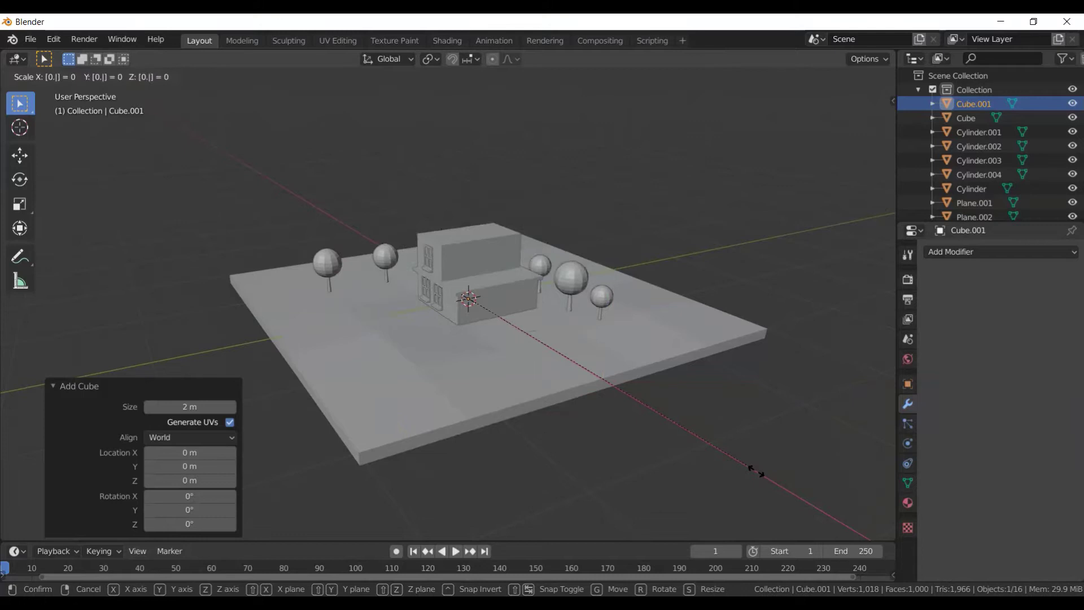
key("Return")
key("g")
key("y")
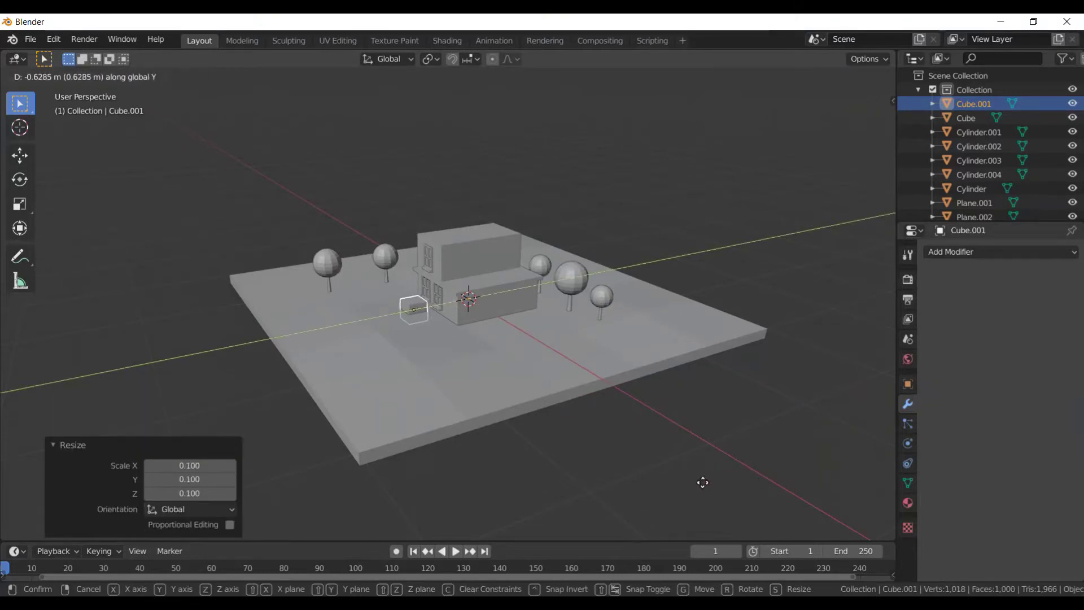
left_click(710, 486)
key("KP_7")
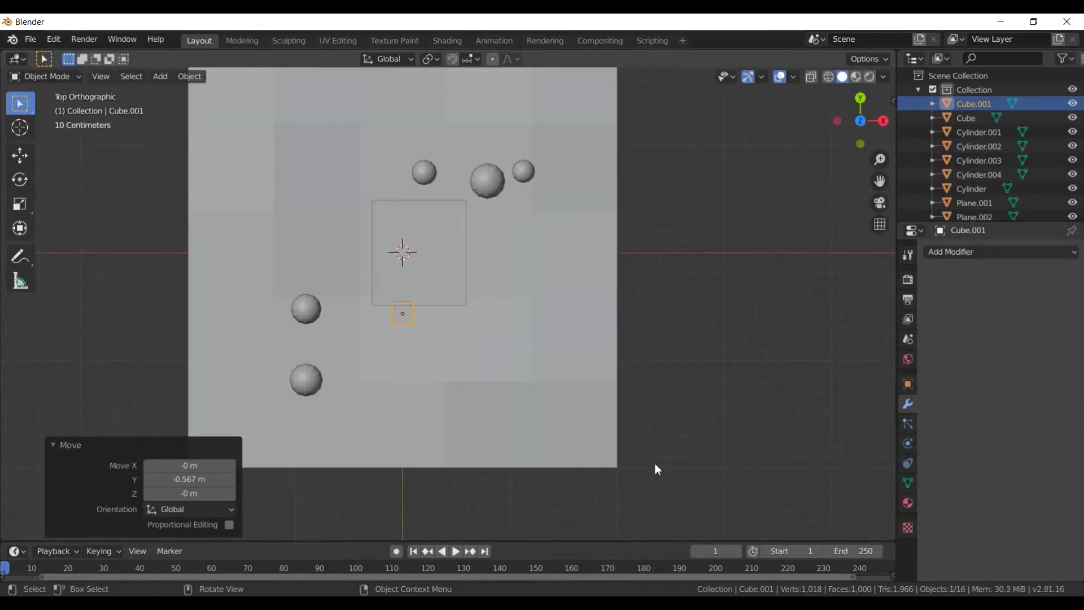
- Stretch the cube along X into a long box and shift it along X
key("s")
key("x")
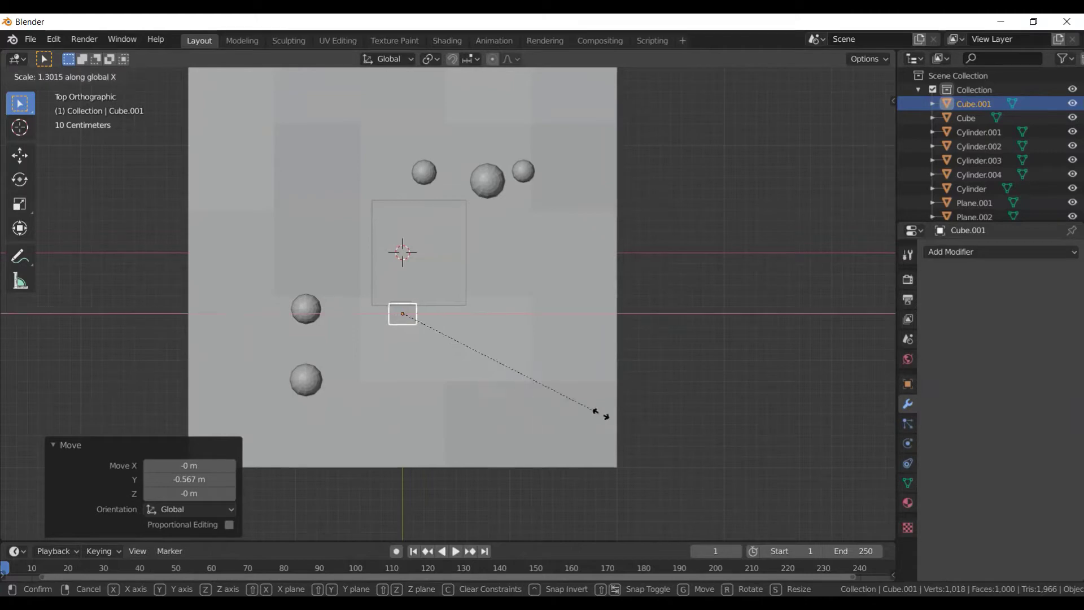
left_click(322, 501)
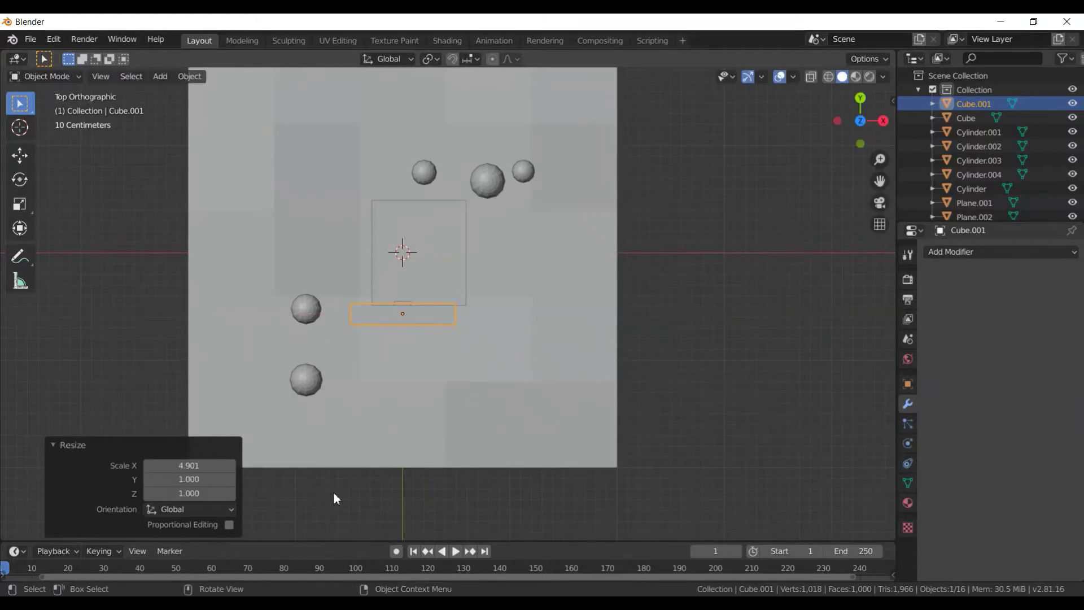
key("g")
key("x")
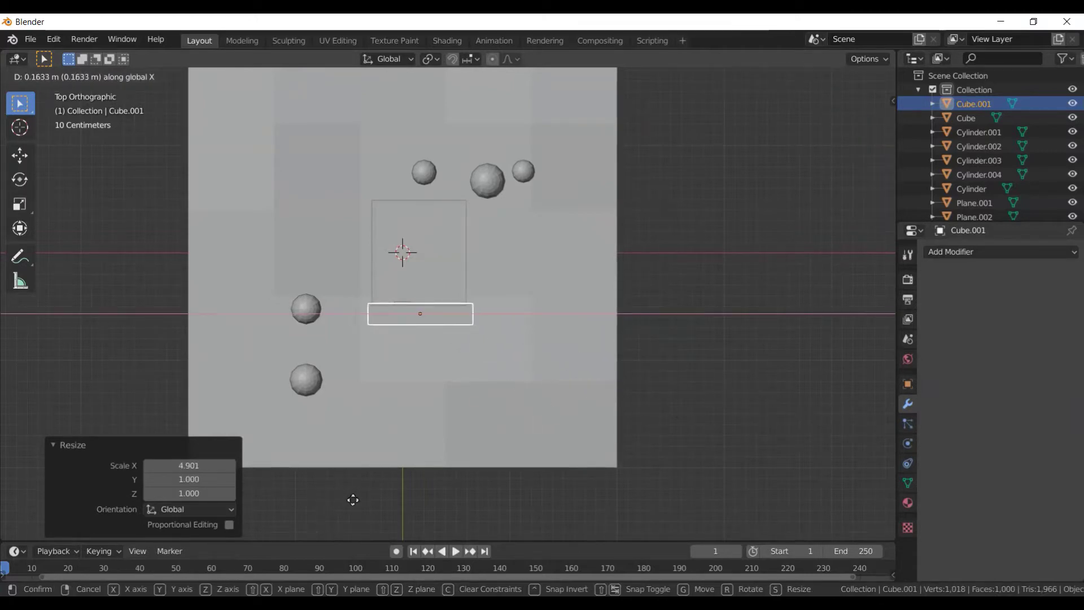
left_click(352, 500)
mouse_move(355, 498)
middle_mouse_down()
mouse_move(483, 446)
mouse_move(460, 425)
middle_mouse_up()
- Flatten the box vertically and make it shallower front to back
key("s")
key("z")
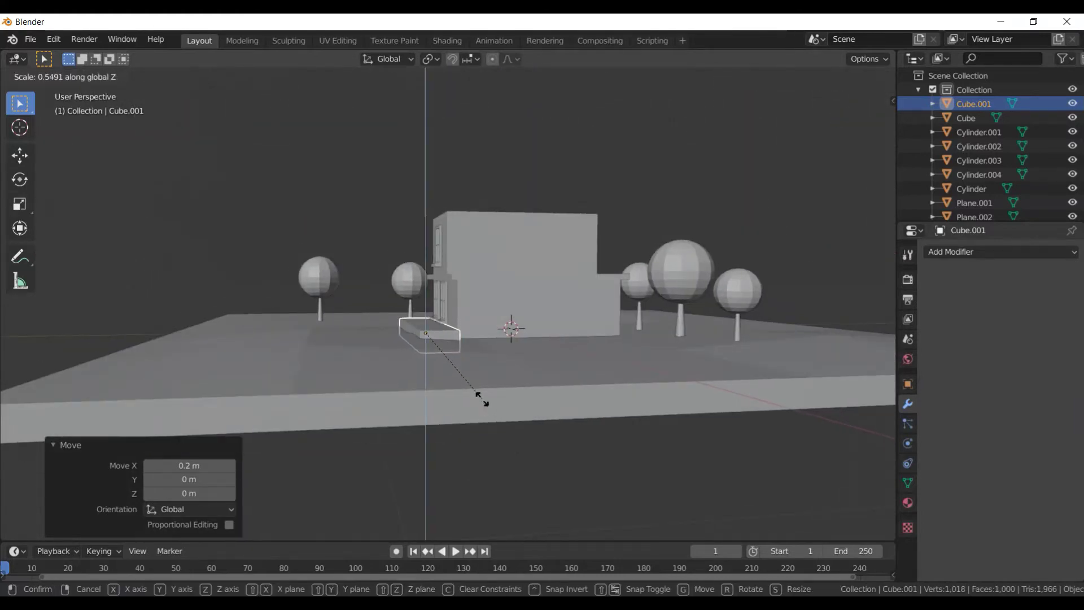
left_click(481, 399)
key("s")
key("y")
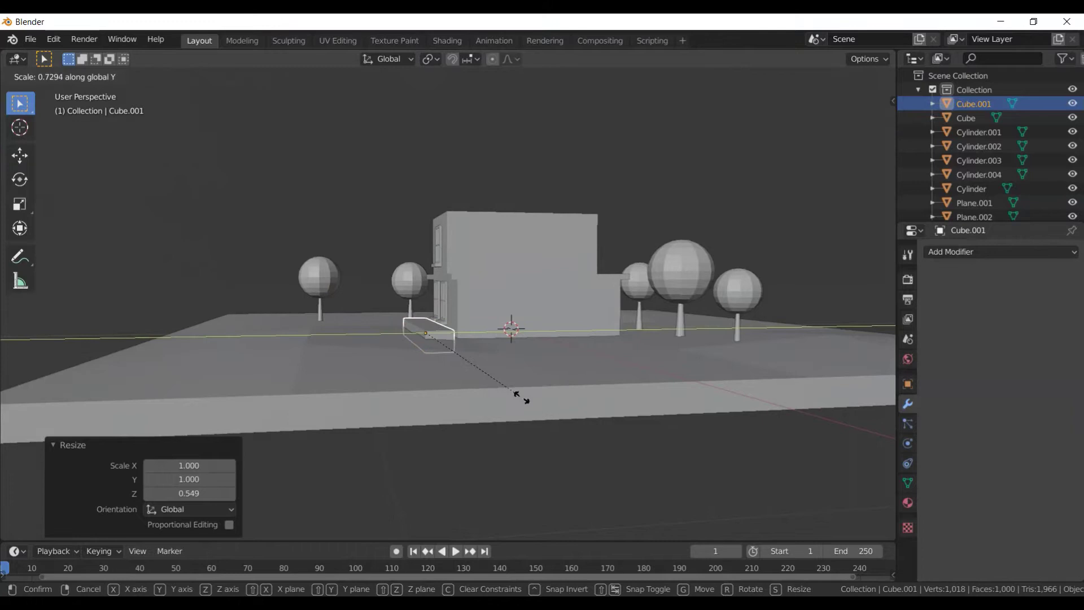
left_click(514, 393)
mouse_move(515, 398)
middle_mouse_down()
mouse_move(584, 427)
mouse_move(562, 408)
mouse_move(605, 421)
mouse_move(614, 399)
middle_mouse_up()
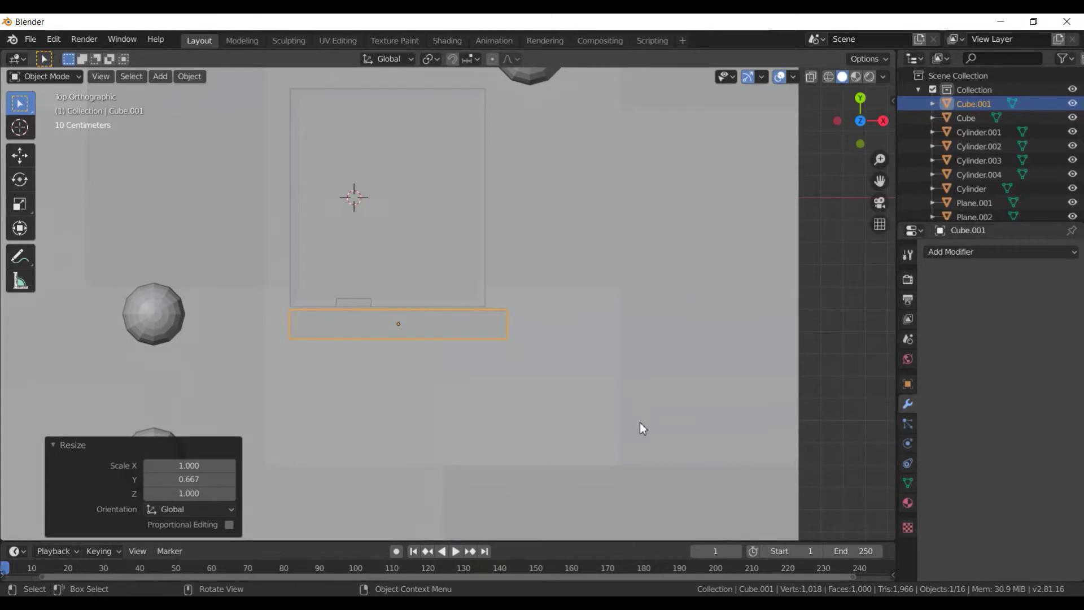
- Shorten the slab along X and position it under the lower windows
key("s")
key("x")
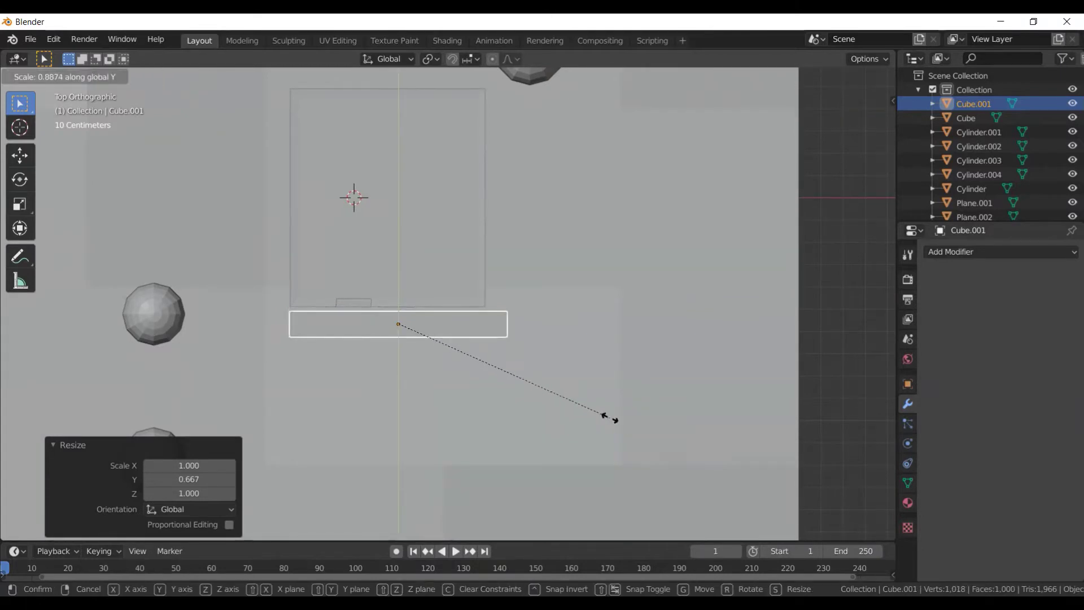
left_click(598, 422)
key("g")
key("y")
left_click(588, 420)
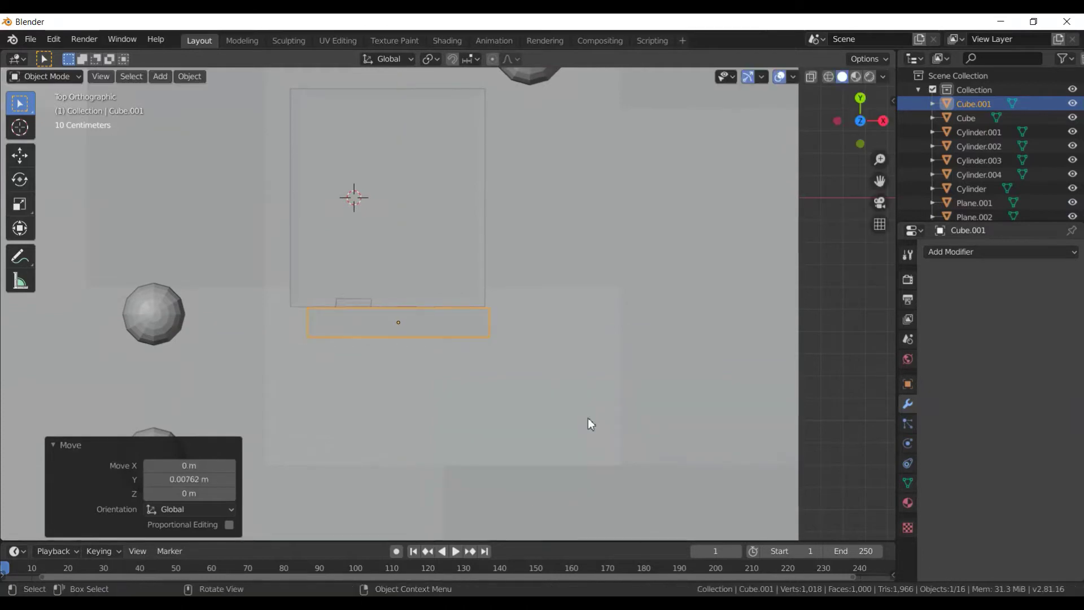
key("g")
key("x")
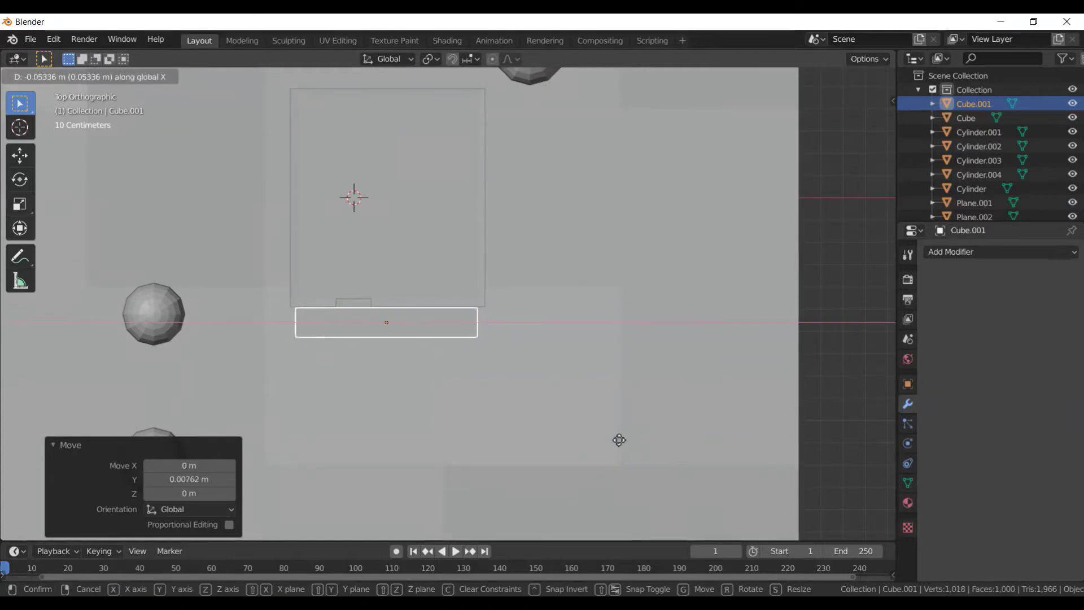
left_click(621, 439)
mouse_move(620, 439)
middle_mouse_down()
mouse_move(553, 397)
mouse_move(507, 334)
middle_mouse_up()
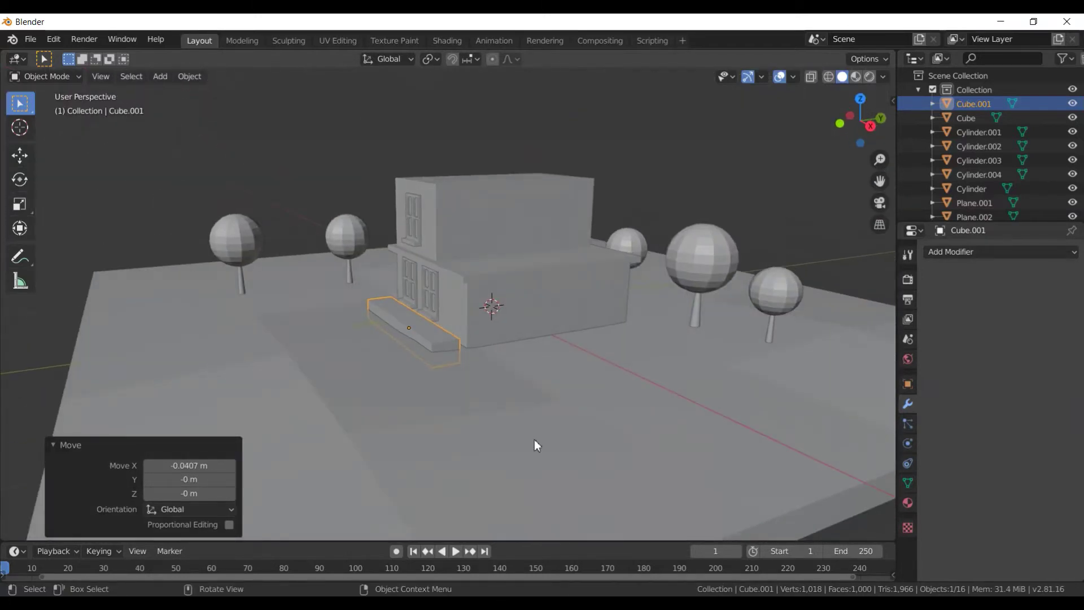
- Make the slab thinner in height and shallower in depth
key("s")
key("z")
left_click(567, 435)
key("s")
key("y")
left_click(571, 434)
middle_click_drag(572, 435, 541, 428)
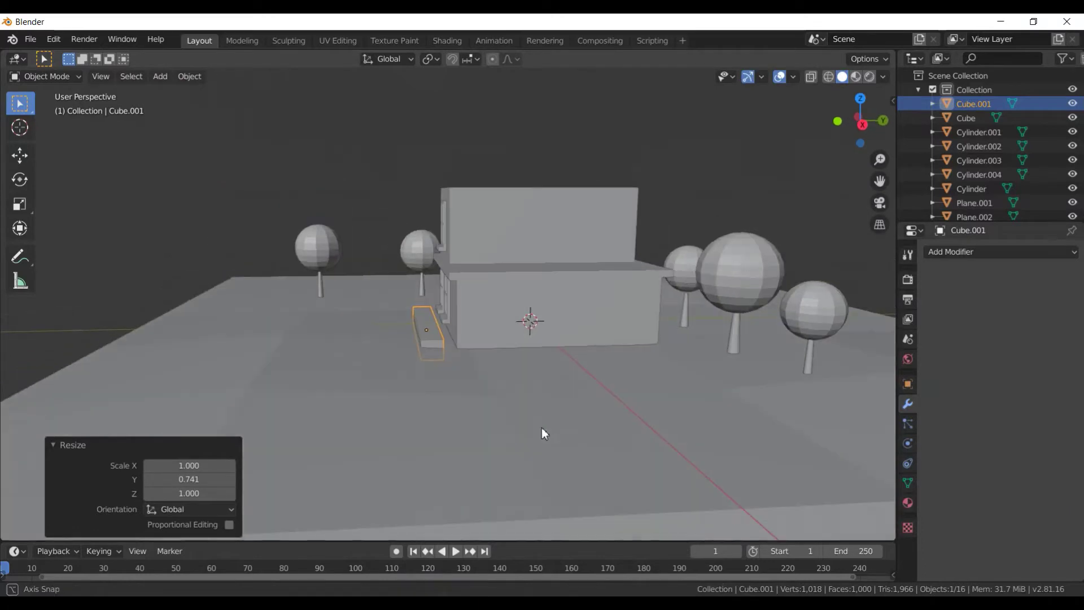
- Push the slab along Y flush against the house front
key("g")
key("y")
left_click(553, 424)
mouse_move(554, 424)
middle_mouse_down()
mouse_move(601, 418)
mouse_move(574, 422)
middle_mouse_up()
scroll(578, 422, "up", 2)
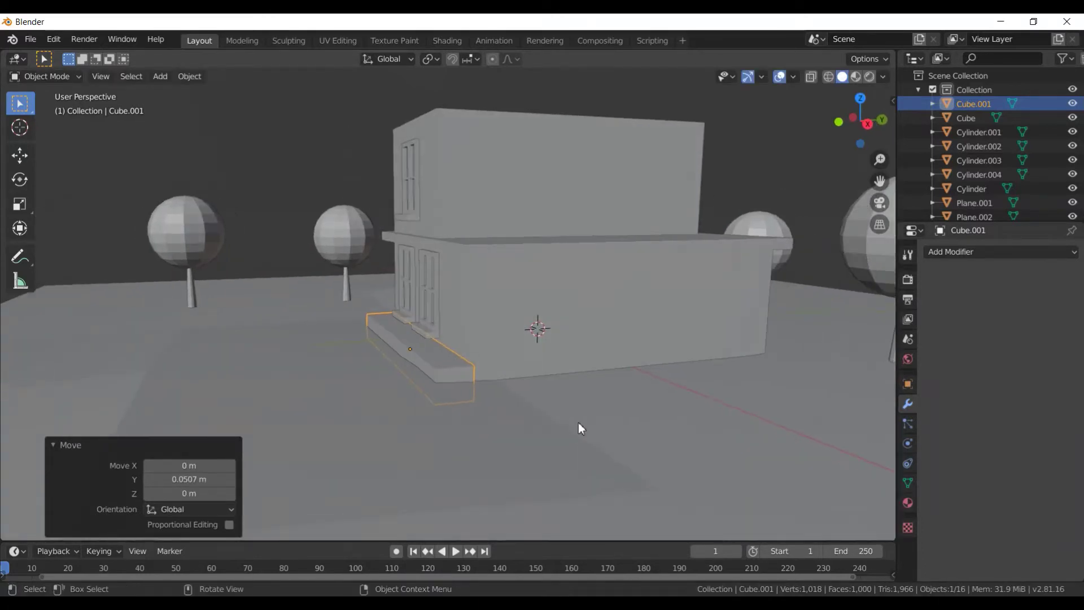
mouse_move(554, 422)
middle_mouse_down()
mouse_move(490, 390)
mouse_move(529, 405)
mouse_move(576, 403)
mouse_move(529, 415)
mouse_move(549, 413)
middle_mouse_up()
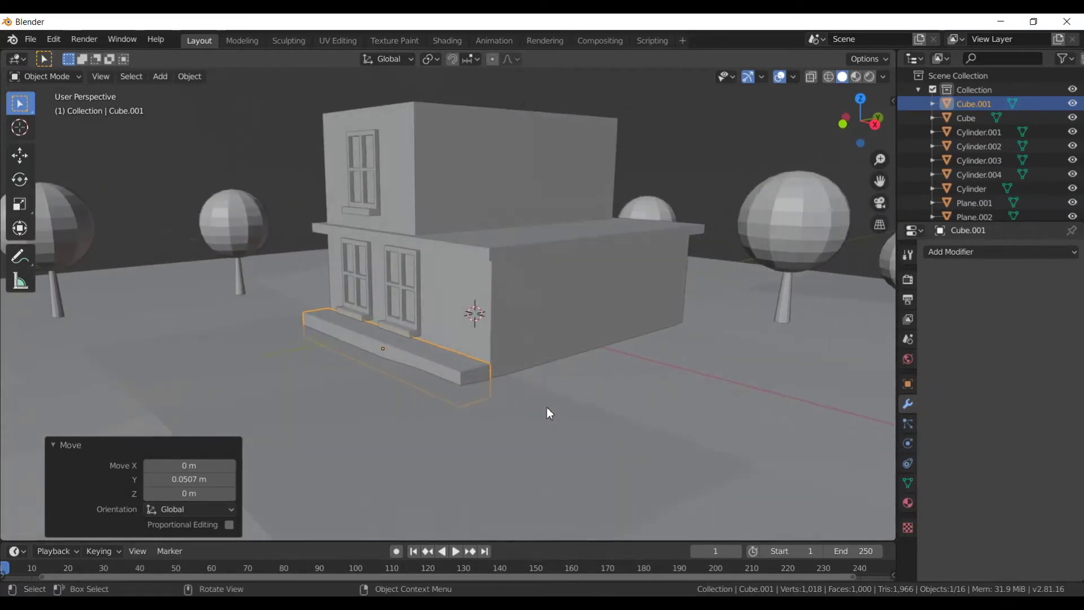
left_click(375, 300)
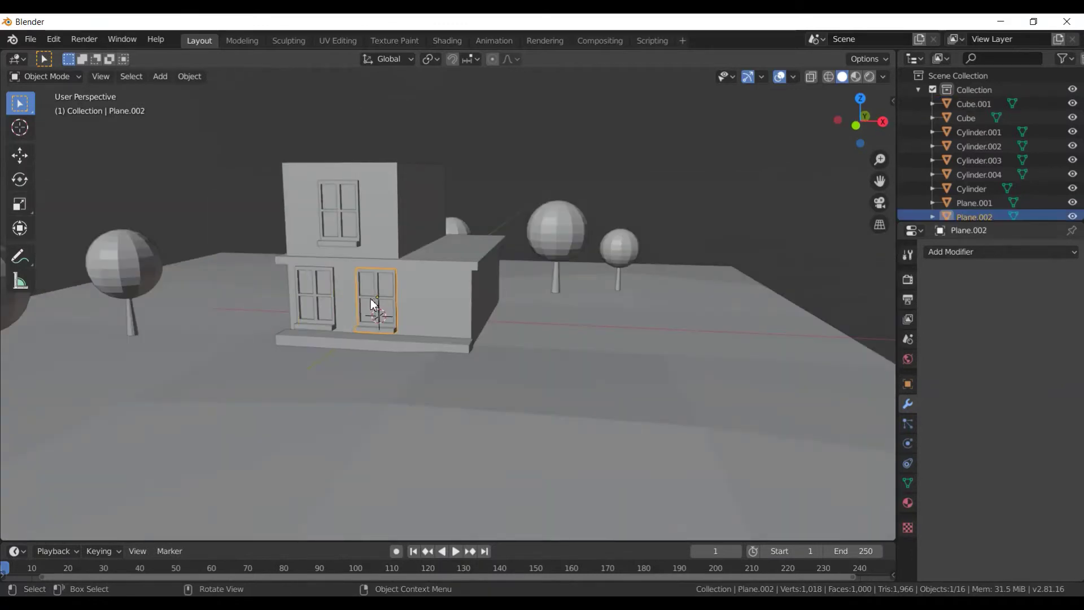
- Scale the lower left, lower right and upper window frames together to about 0.928
left_click(320, 293, "shift")
left_click(346, 240, "shift")
key("s")
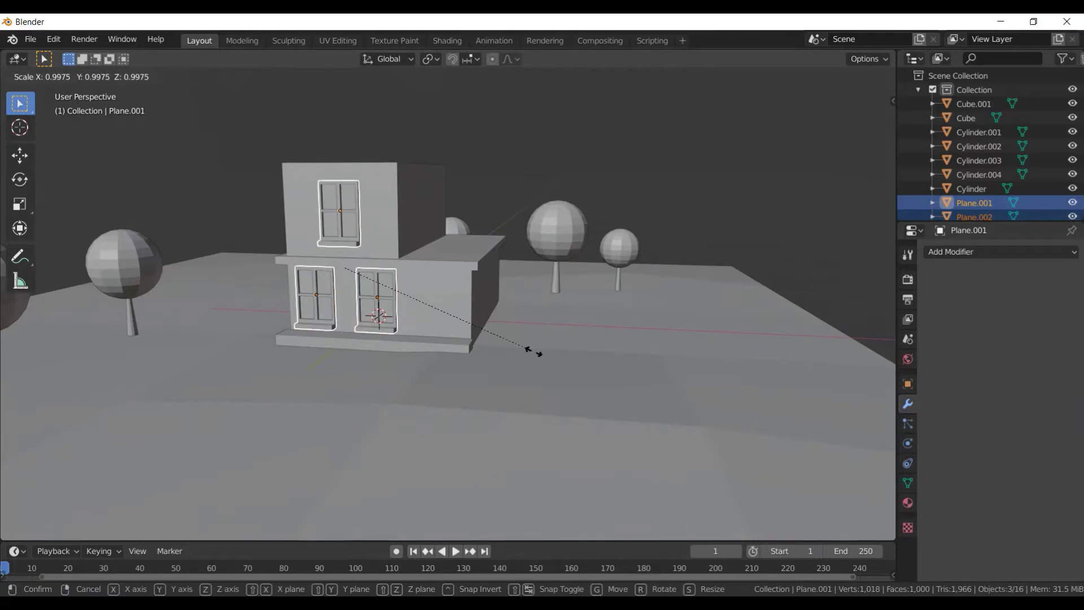
left_click(519, 348)
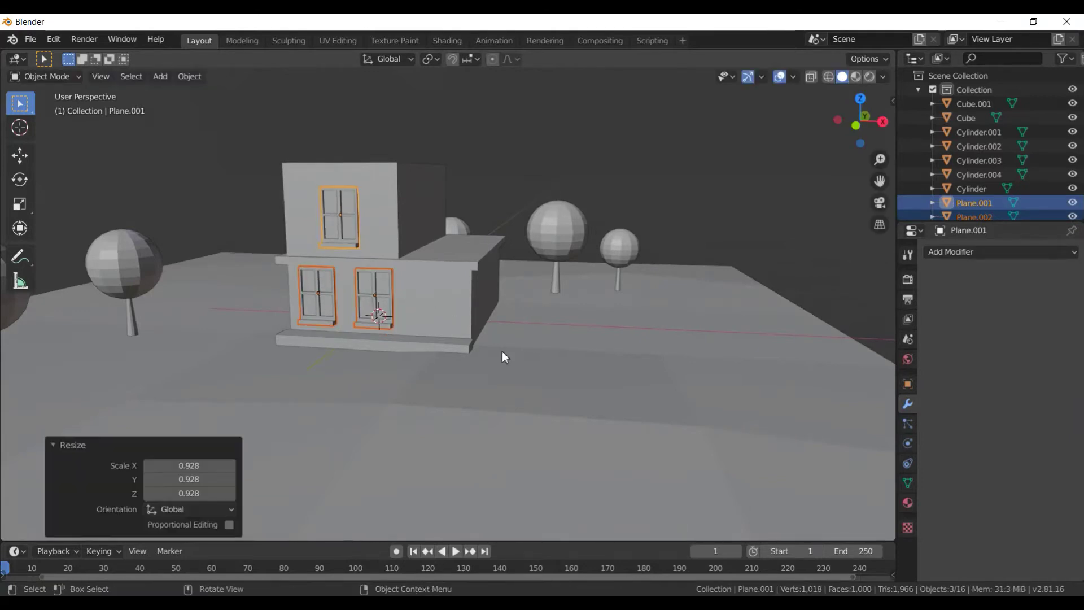
left_click(411, 298)
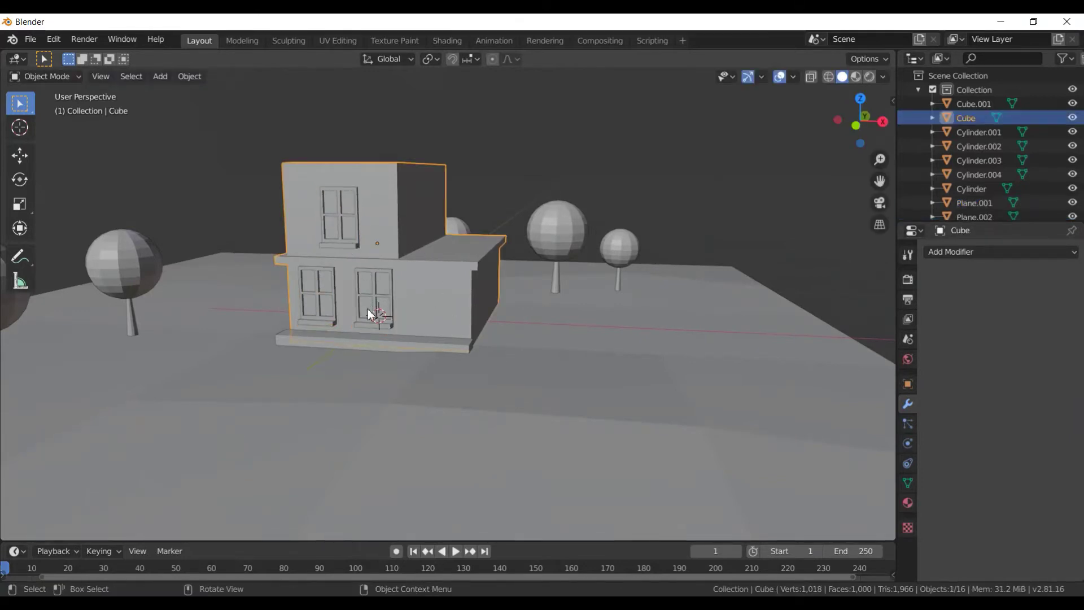
- Raise the front slab slightly along Z
left_click(381, 343)
key("g")
key("z")
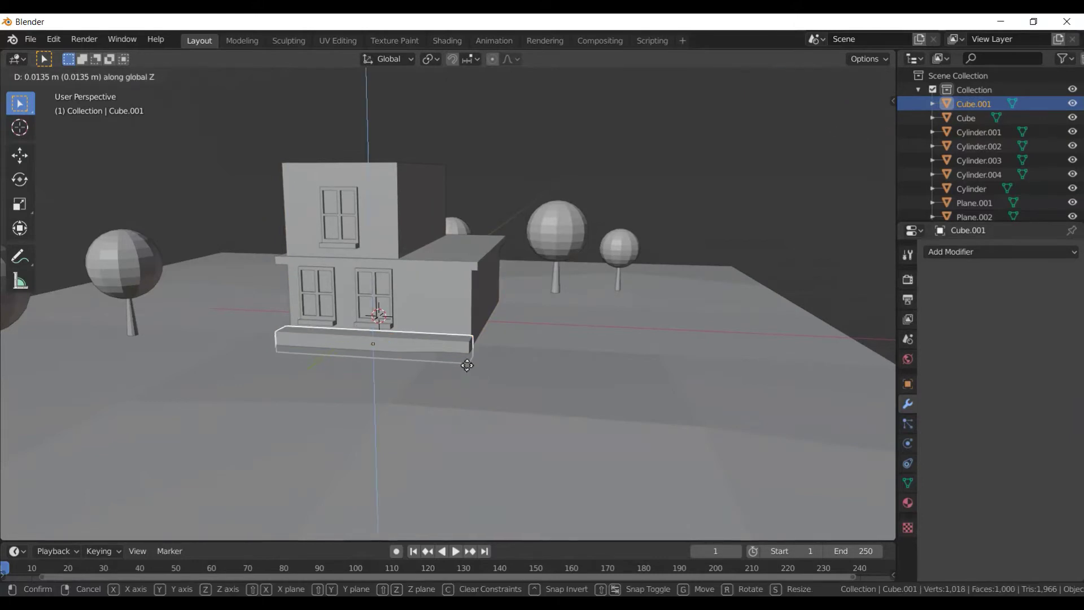
left_click(467, 365)
mouse_move(466, 366)
middle_mouse_down()
mouse_move(413, 369)
mouse_move(472, 364)
mouse_move(443, 355)
mouse_move(482, 377)
middle_mouse_up()
scroll(461, 378, "up", 2)
- Inset the slab's top face and narrow the inset along Y into a strip
key("Tab")
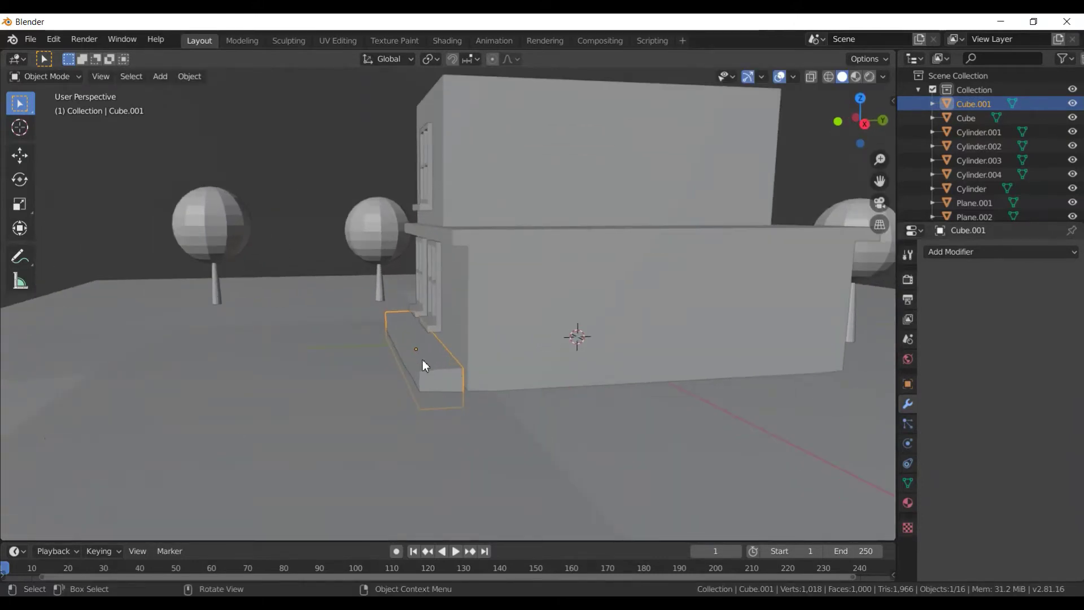
left_click(431, 360)
key("i")
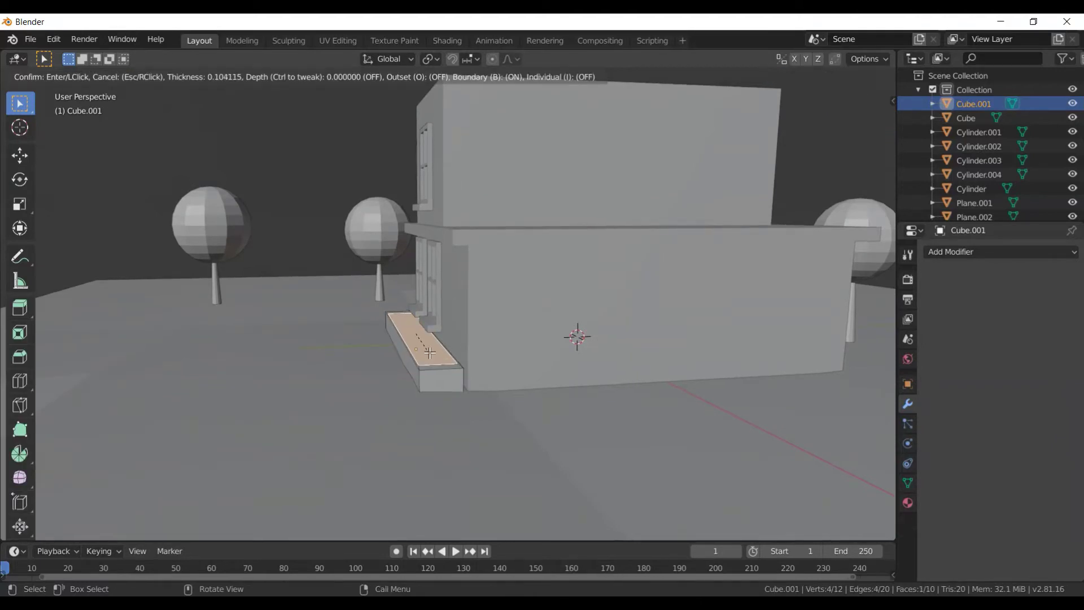
left_click(430, 355)
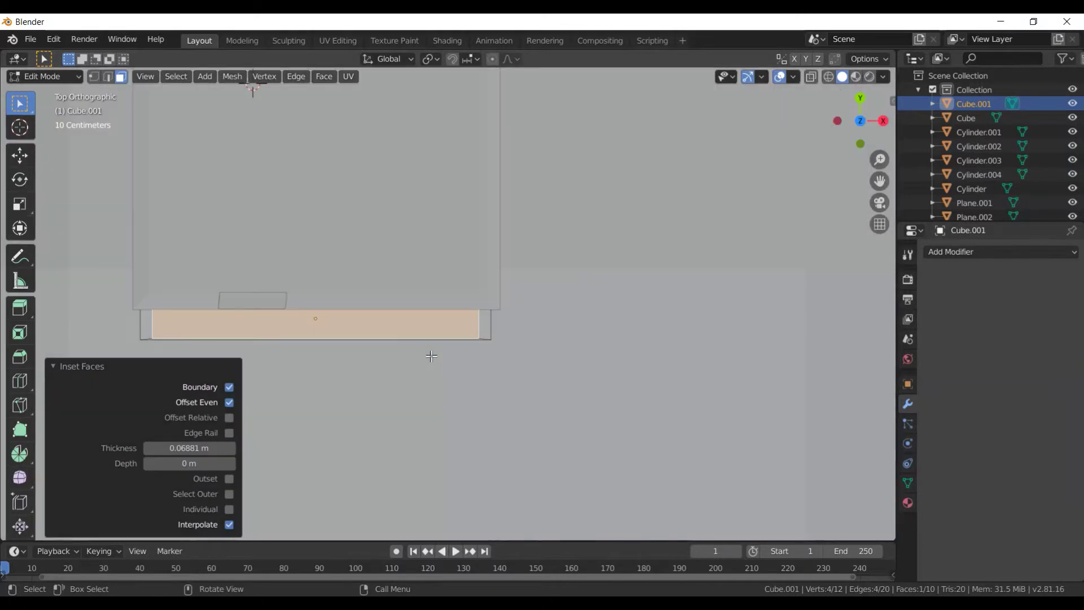
key("KP_7")
key("s")
key("y")
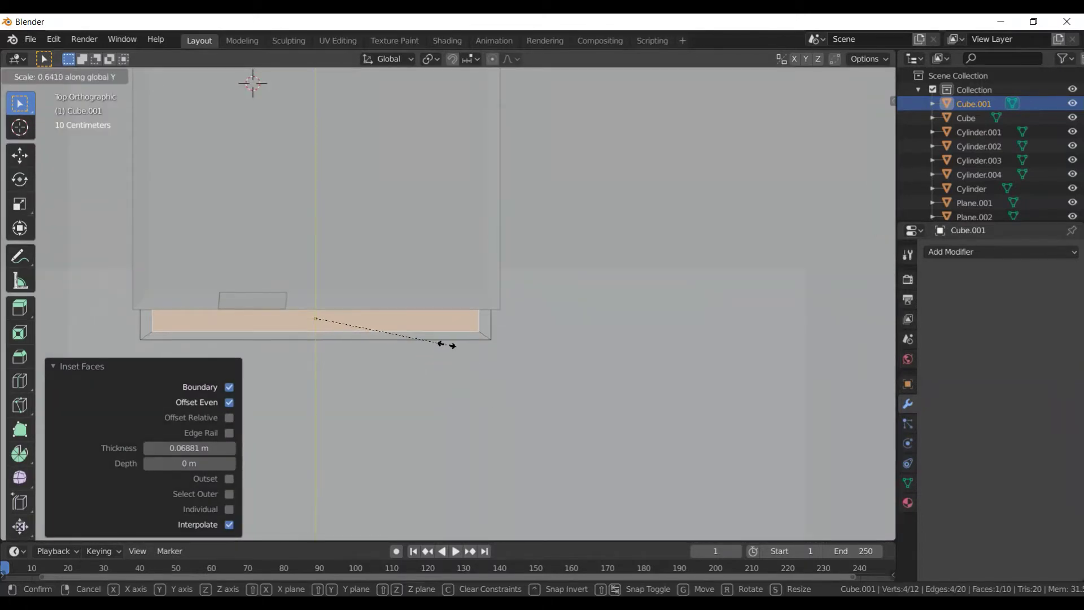
left_click(416, 333)
middle_click_drag(397, 305, 504, 393)
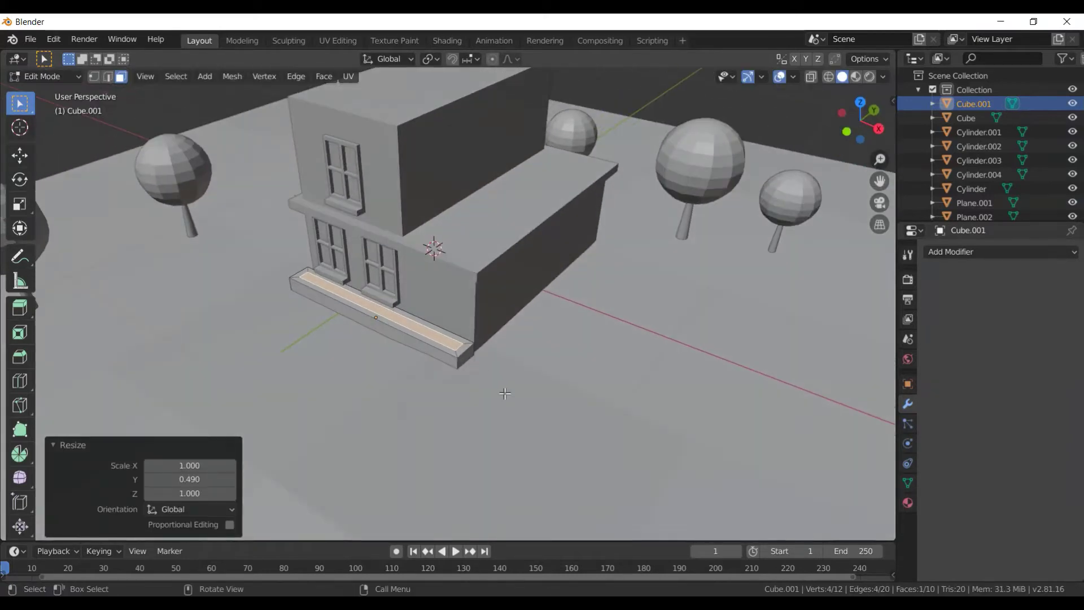
- Extrude the strip down 0.0289 m into a recessed trough
key("e")
left_click(460, 399)
mouse_move(459, 399)
middle_mouse_down()
mouse_move(467, 345)
mouse_move(461, 370)
middle_mouse_up()
scroll(462, 370, "up", 3)
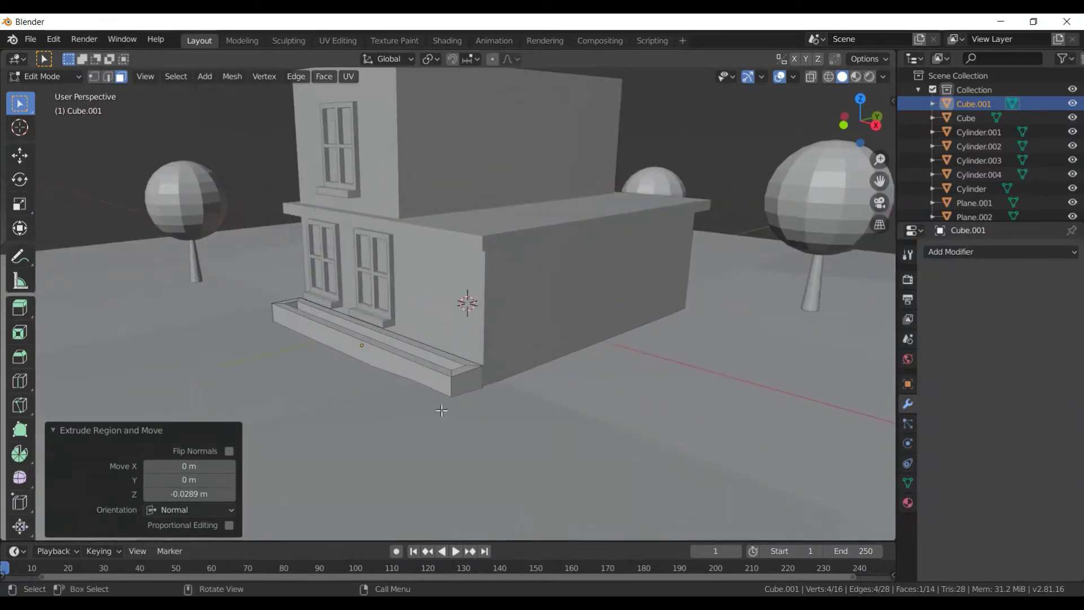
key("Tab")
key("Tab")
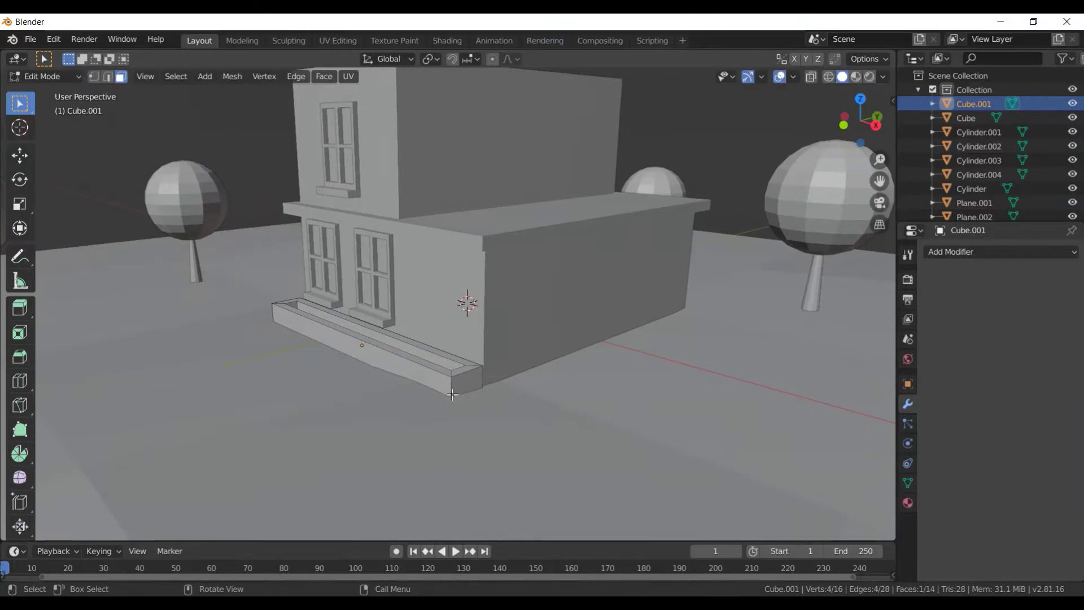
mouse_move(452, 400)
middle_mouse_down()
mouse_move(418, 428)
mouse_move(452, 385)
middle_mouse_up()
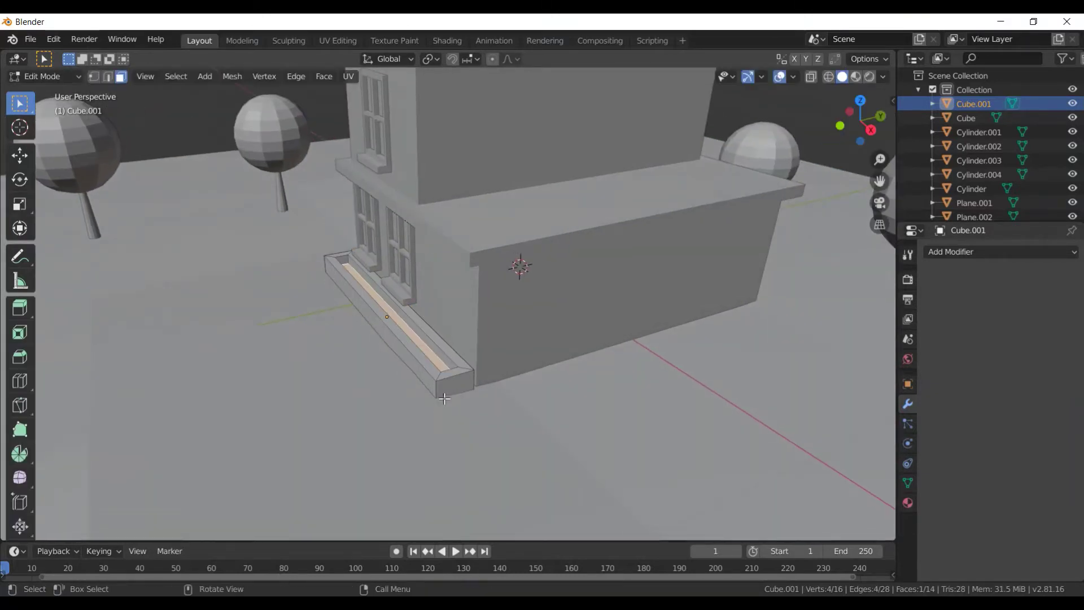
middle_click_drag(444, 399, 443, 381)
key("ctrl+r")
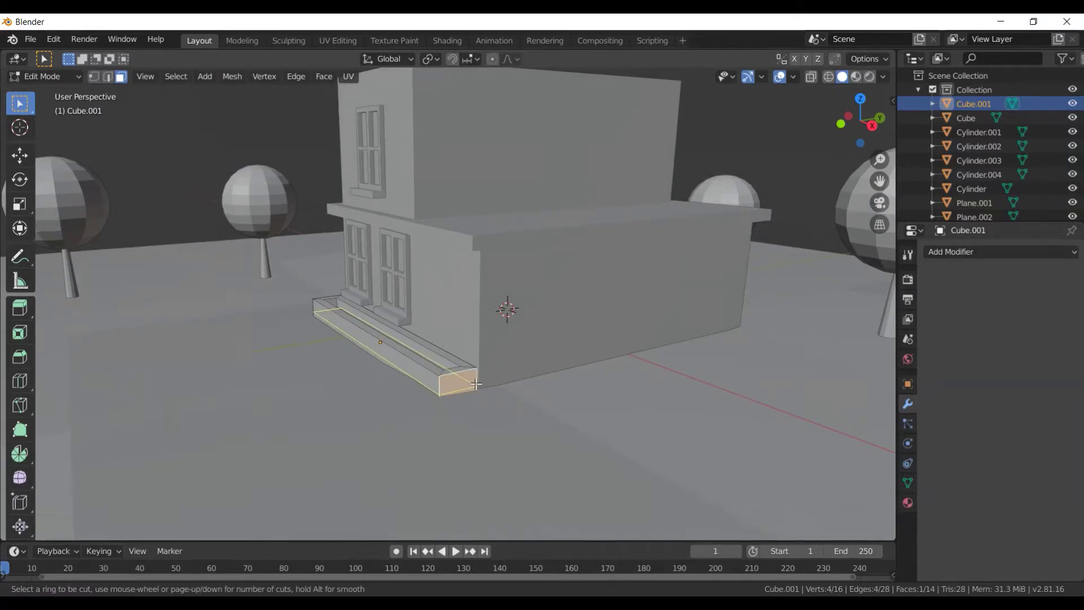
- Add a loop cut along the planter and select its bottom face strip, undoing a trial scale
left_click(474, 384)
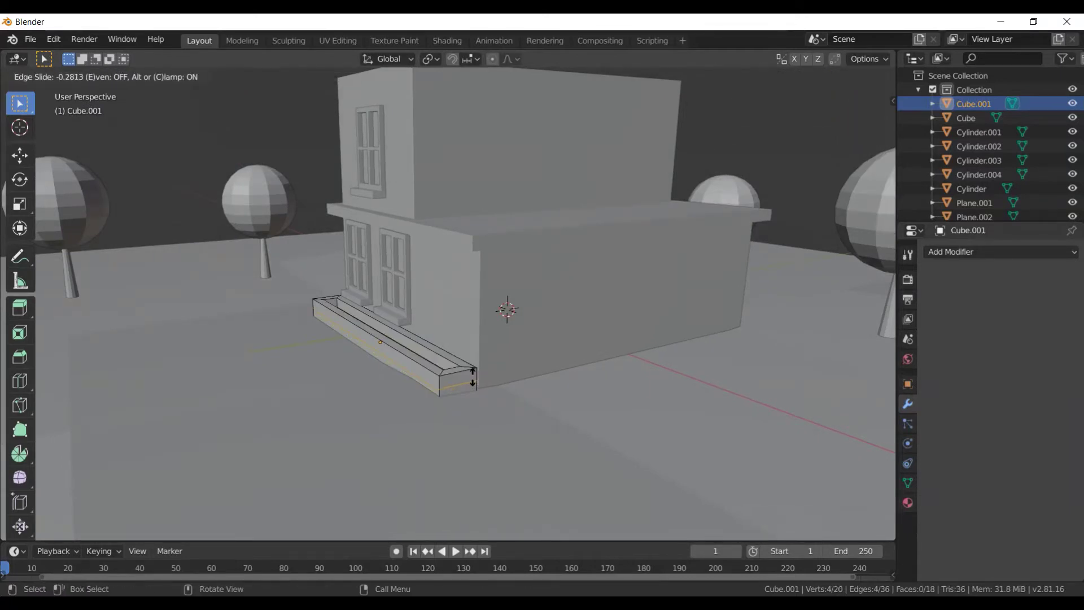
left_click(468, 383)
middle_click_drag(468, 383, 490, 390)
key("3")
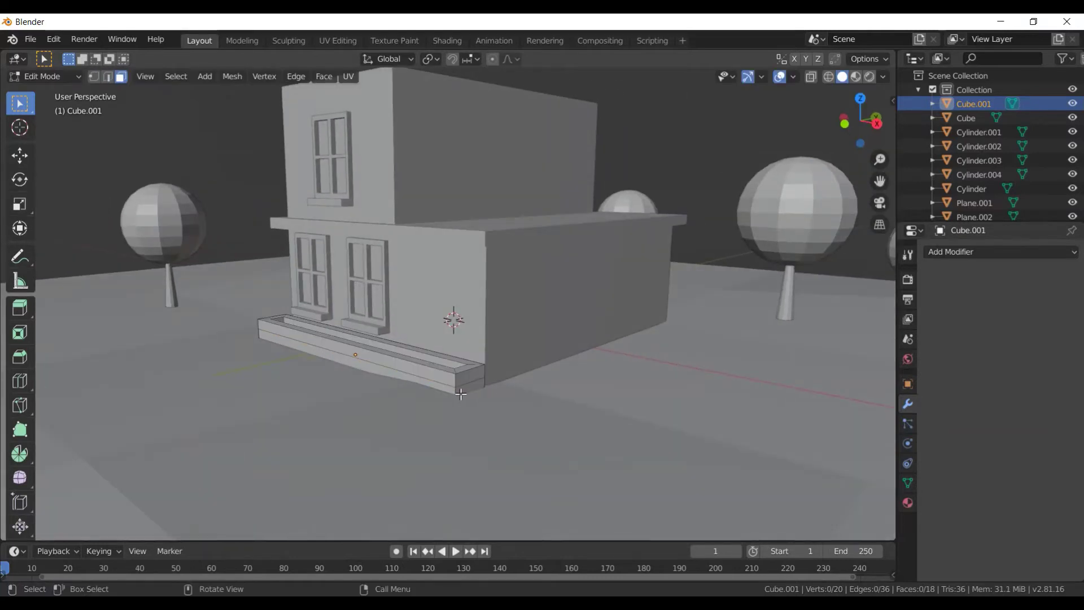
left_click(458, 393, "alt")
left_click(457, 393, "alt")
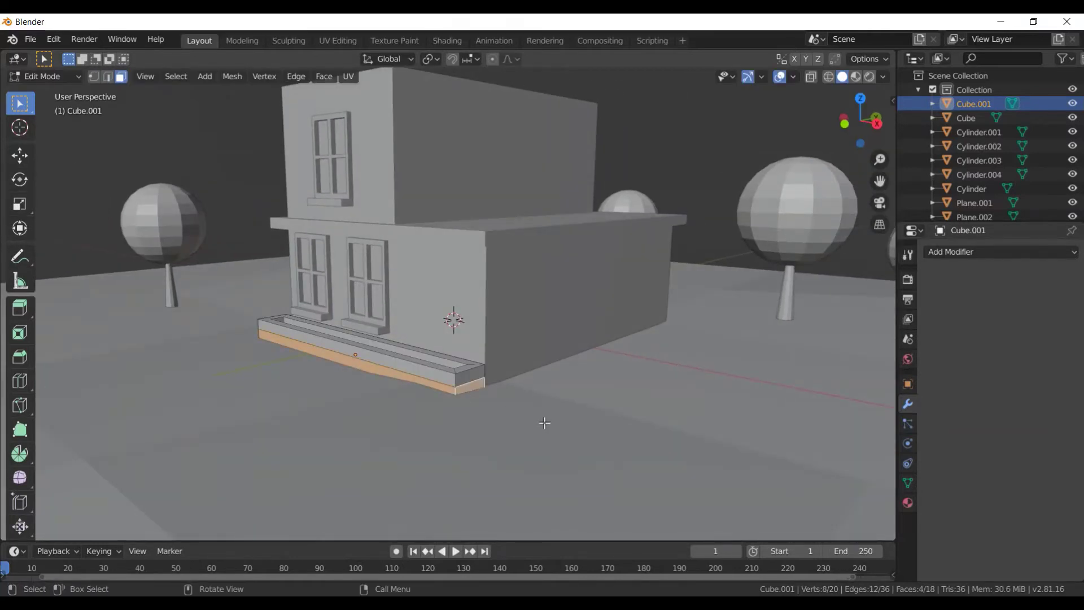
key("s")
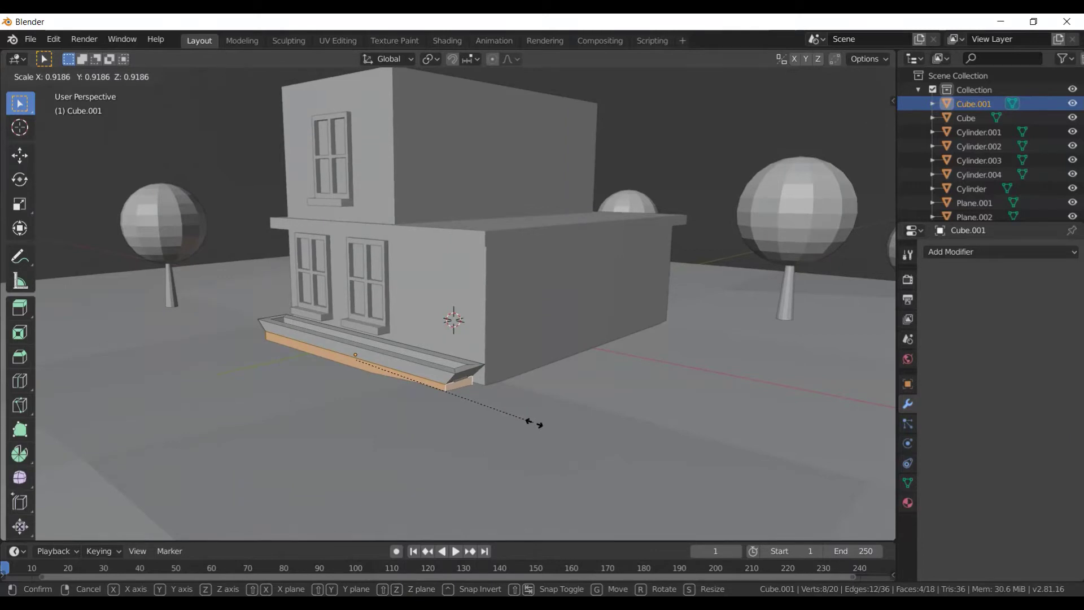
mouse_move(511, 417)
middle_mouse_down()
mouse_move(537, 412)
mouse_move(495, 415)
middle_mouse_up()
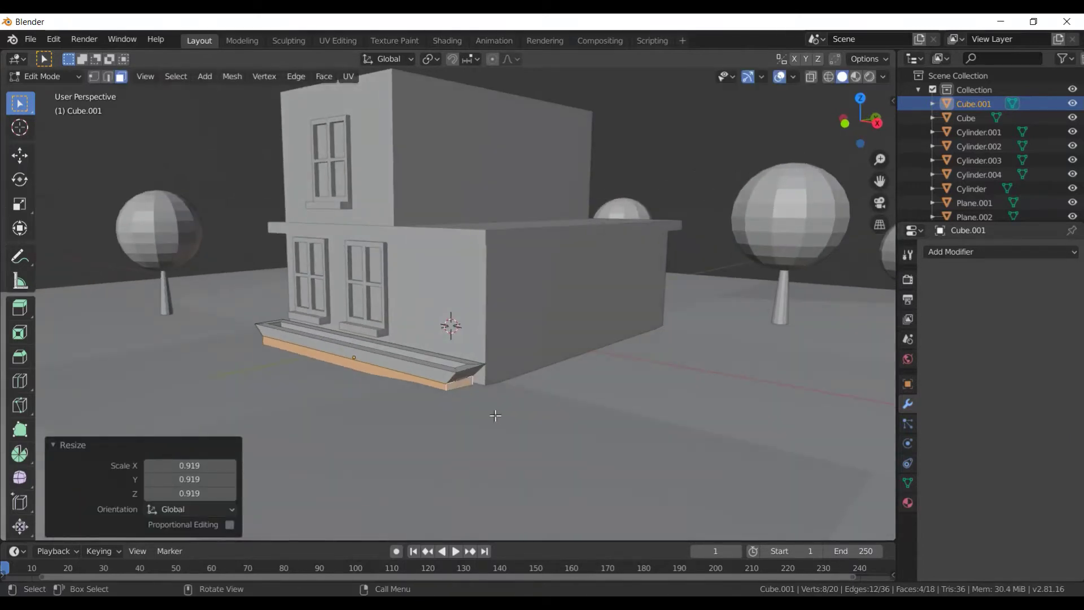
key("ctrl+z")
- Extrude the planter strip's face and scale it inward into a tapered rim
key("e")
key("s")
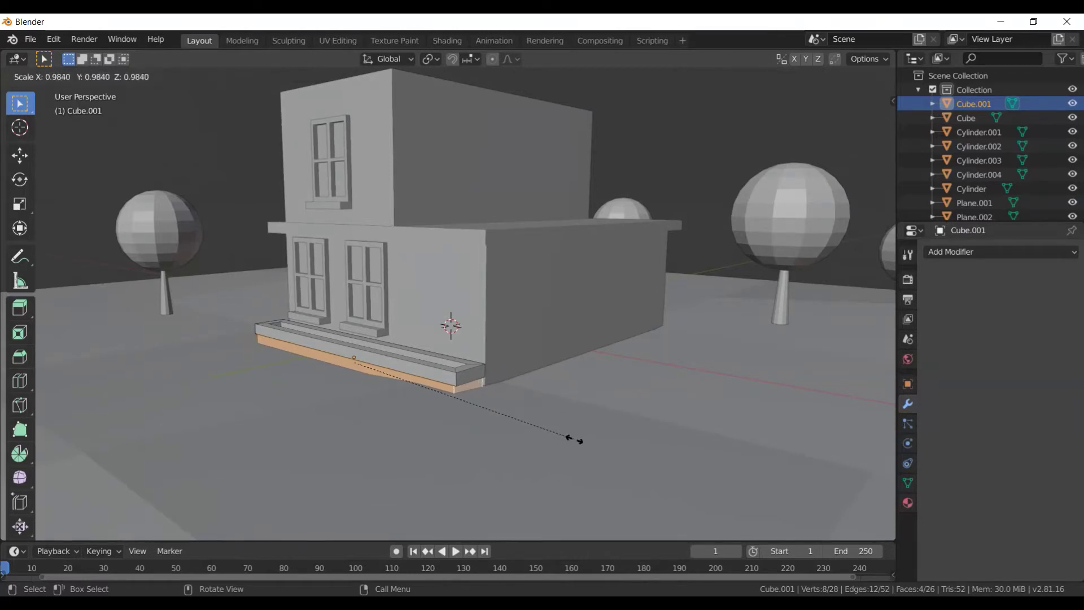
left_click(573, 440)
scroll(644, 389, "up", 5)
mouse_move(643, 390)
middle_mouse_down()
mouse_move(696, 388)
mouse_move(661, 382)
middle_mouse_up()
scroll(661, 382, "down", 2)
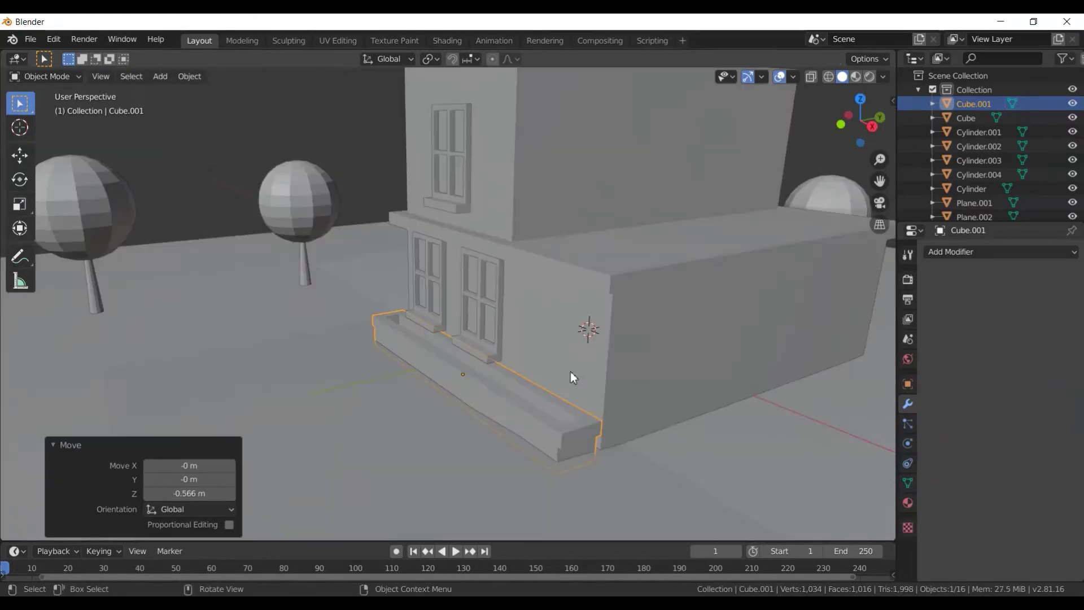
mouse_move(570, 371)
middle_mouse_down()
mouse_move(581, 307)
mouse_move(535, 385)
mouse_move(496, 392)
mouse_move(503, 380)
mouse_move(502, 406)
mouse_move(498, 394)
middle_mouse_up()
key("shift+a")
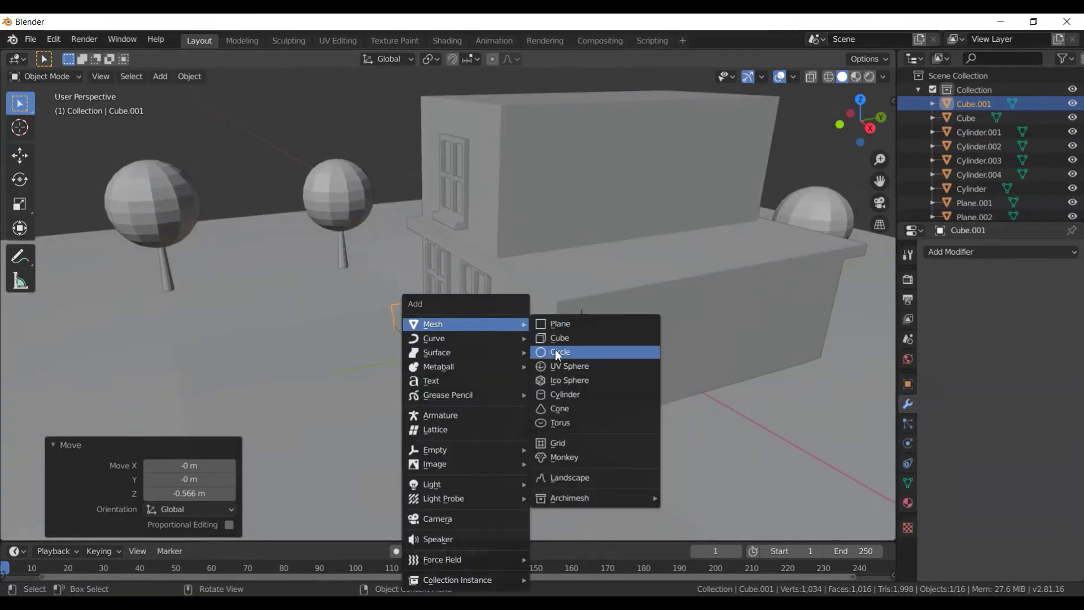
- Add a UV sphere and squash it along the Y axis
left_click(562, 367)
scroll(562, 367, "down", 5)
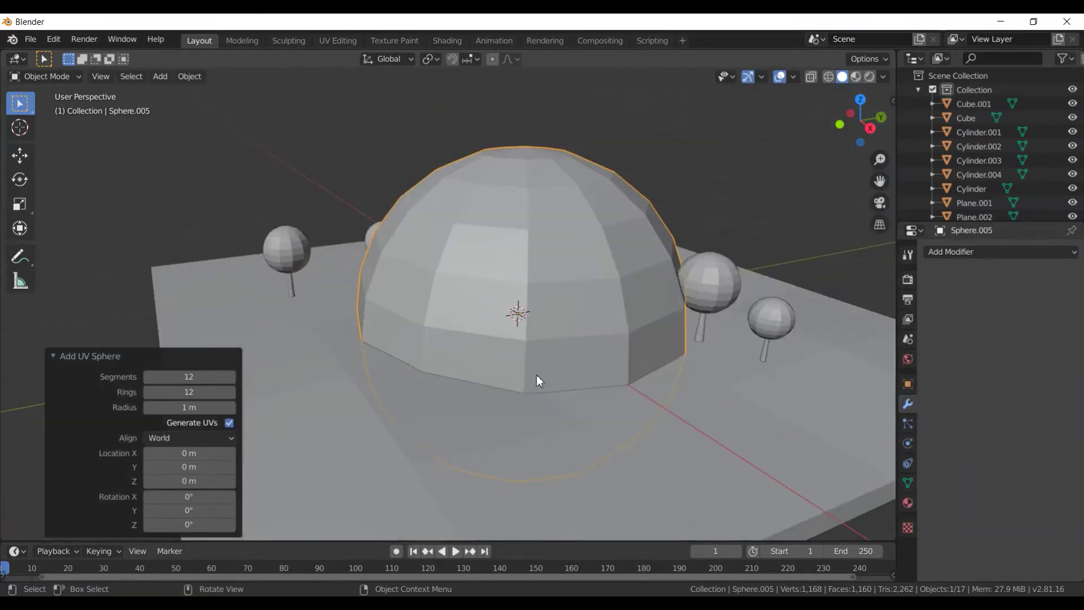
scroll(593, 395, "down", 3)
middle_click_drag(608, 404, 575, 419)
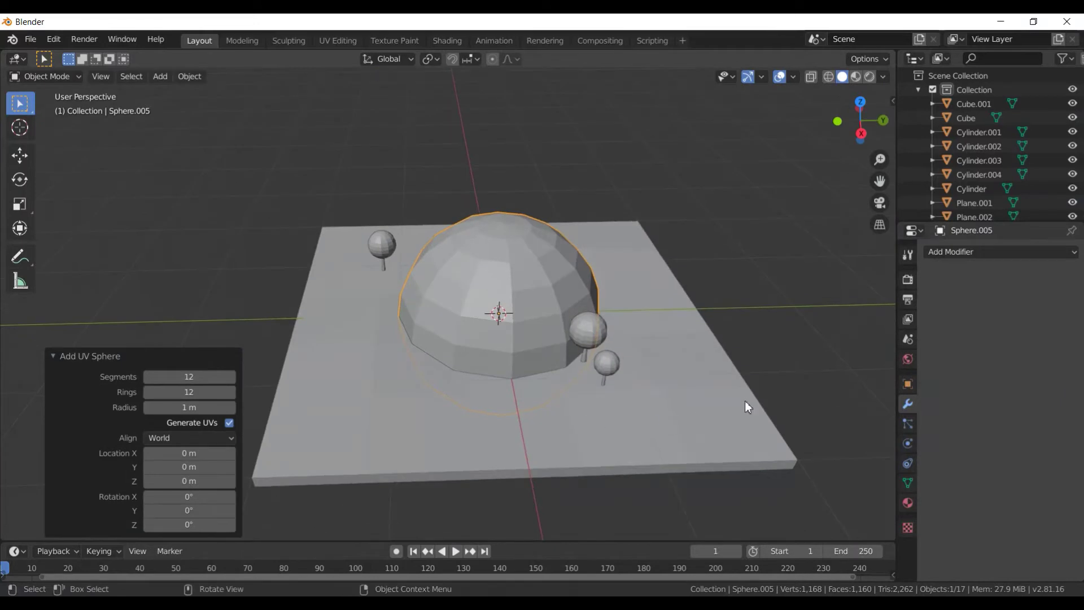
key("s")
key("y")
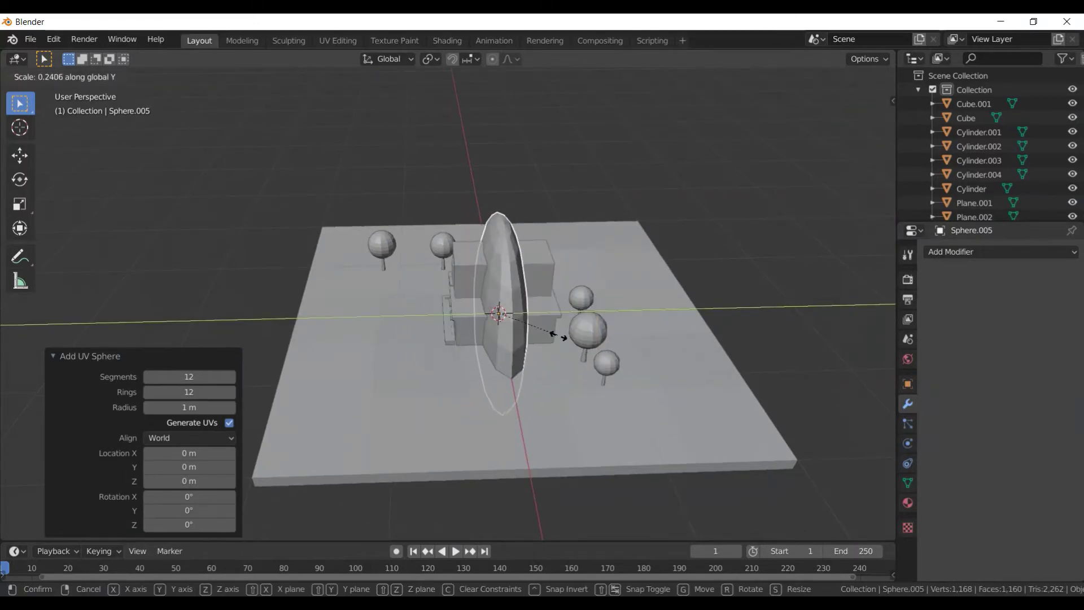
left_click(599, 344)
mouse_move(600, 344)
middle_mouse_down()
mouse_move(733, 382)
mouse_move(789, 357)
middle_mouse_up()
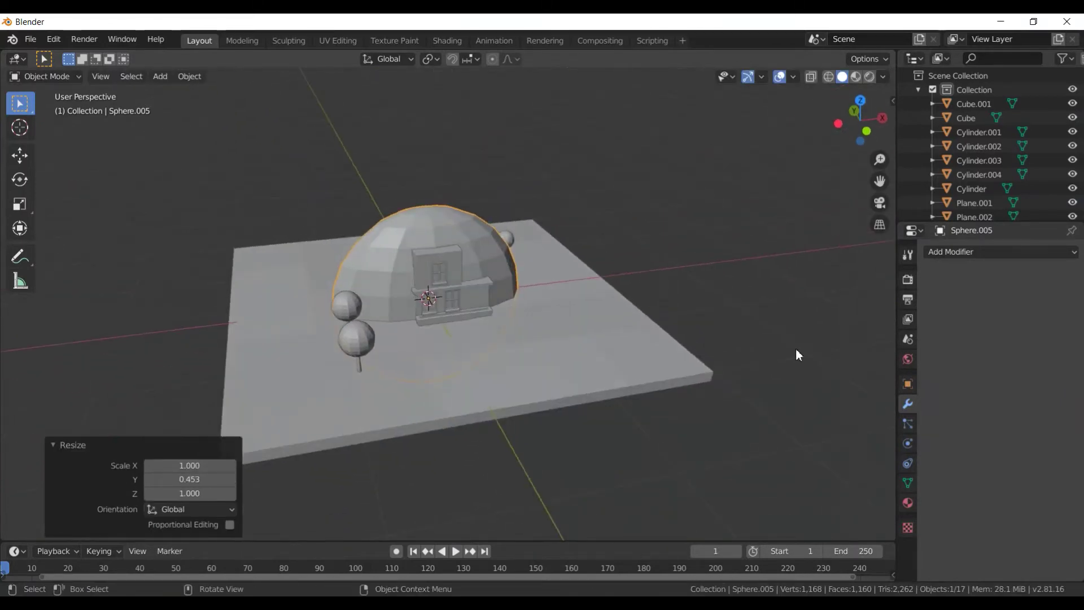
- Shrink the sphere uniformly to 0.218
key("s")
key("x")
key("Escape")
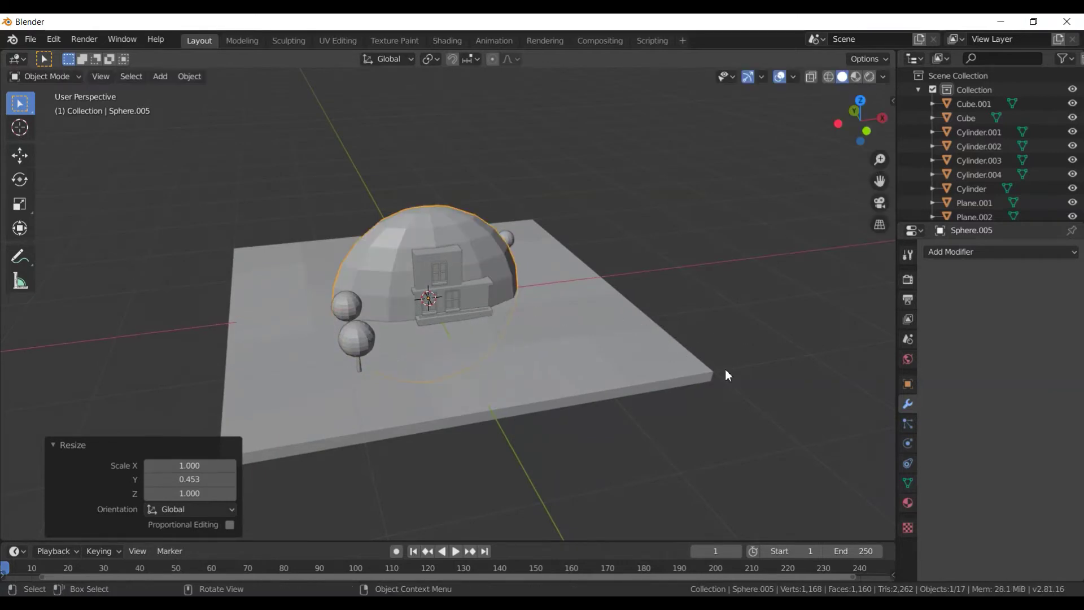
key("s")
left_click(499, 310)
mouse_move(499, 310)
middle_mouse_down()
mouse_move(373, 367)
mouse_move(465, 388)
mouse_move(525, 378)
middle_mouse_up()
- Move the sphere along Y toward the front of the house
key("g")
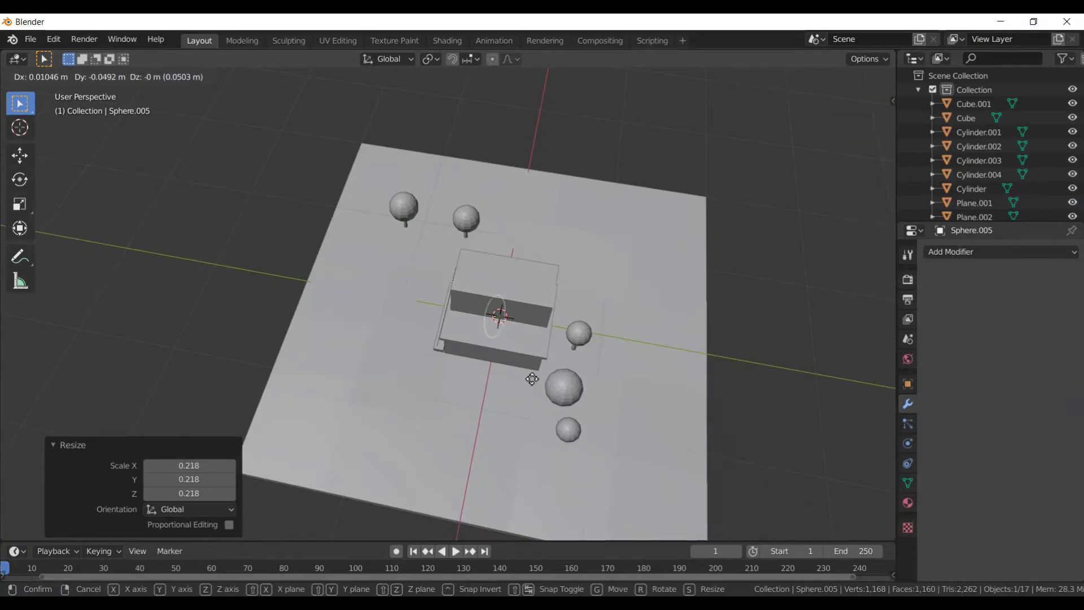
key("y")
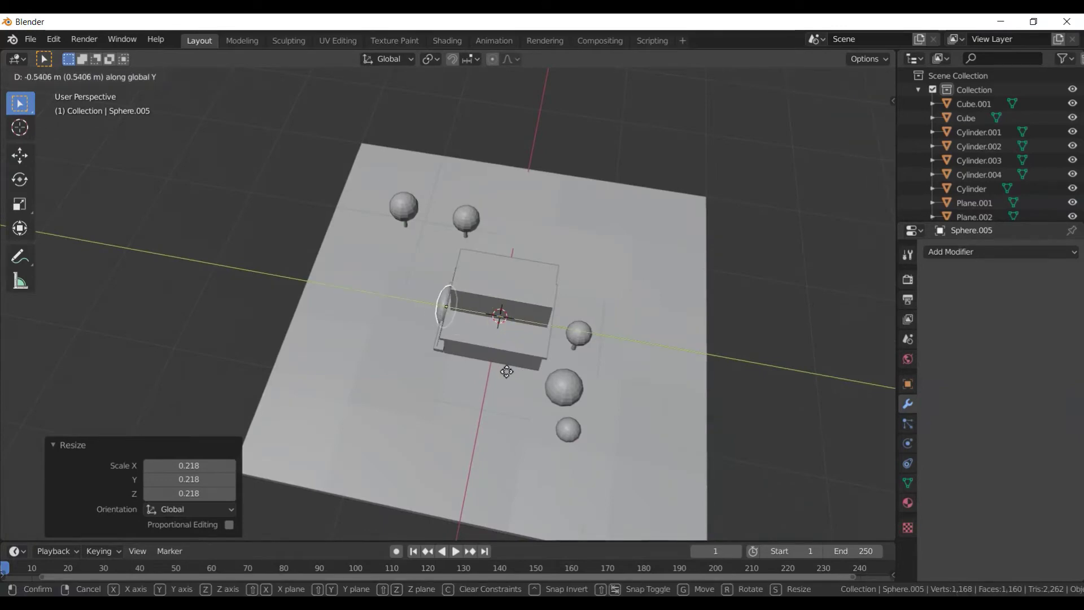
left_click(507, 373)
scroll(506, 370, "up", 5)
mouse_move(456, 369)
middle_mouse_down()
mouse_move(581, 310)
mouse_move(499, 361)
middle_mouse_up()
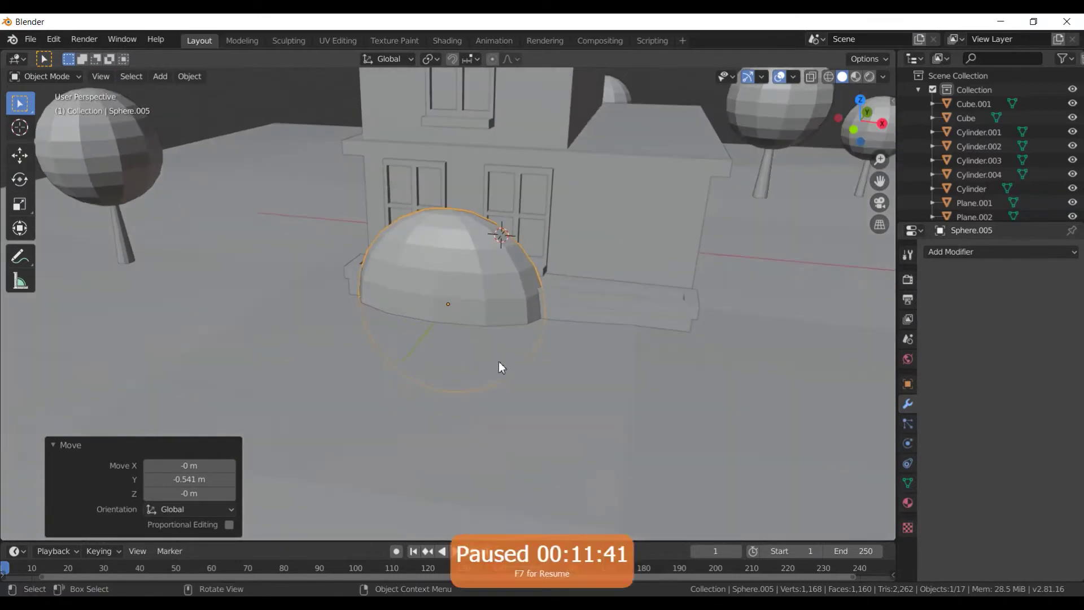
- Resize the sphere to a 0.307 dome and nudge it along Y
key("s")
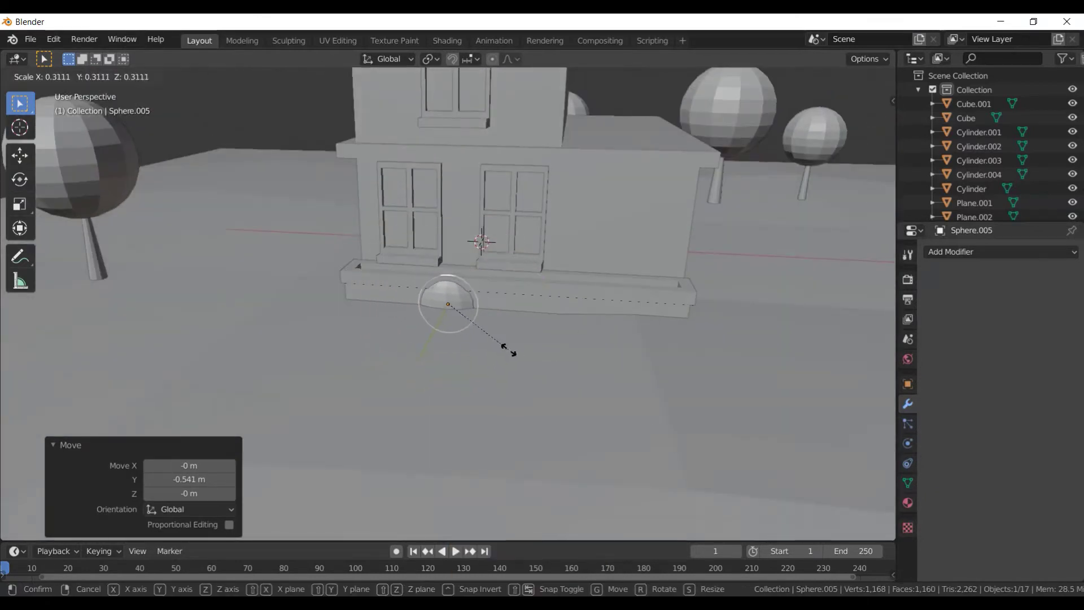
left_click(499, 351)
key("g")
key("y")
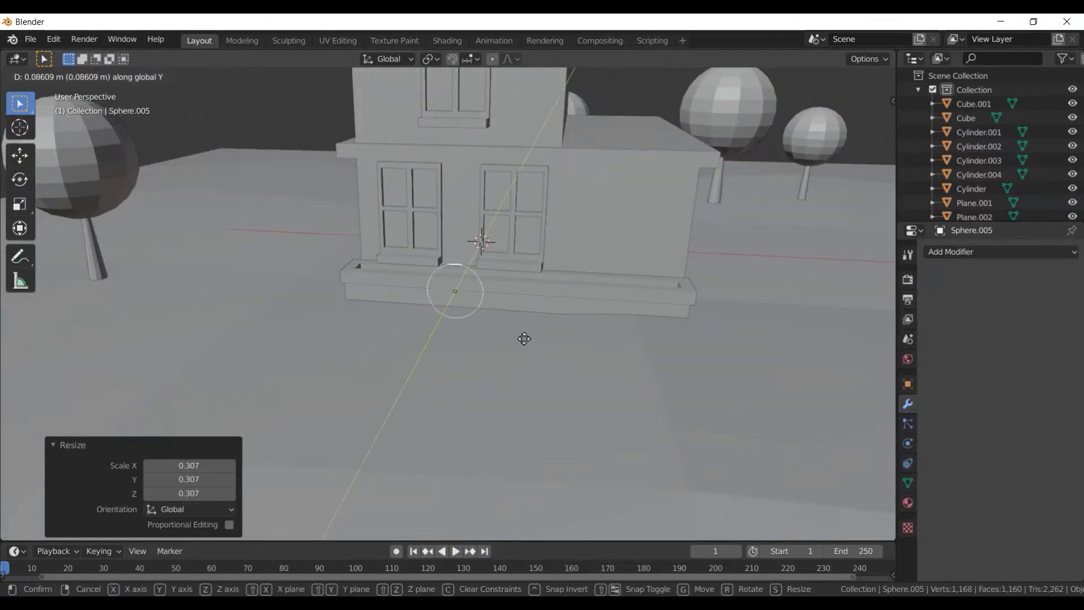
left_click(525, 351)
- Move the dome vertically along Z so it sinks into the planter box
key("g")
key("x")
key("z")
left_click(531, 325)
mouse_move(527, 334)
middle_mouse_down()
mouse_move(466, 368)
mouse_move(565, 393)
mouse_move(561, 405)
middle_mouse_up()
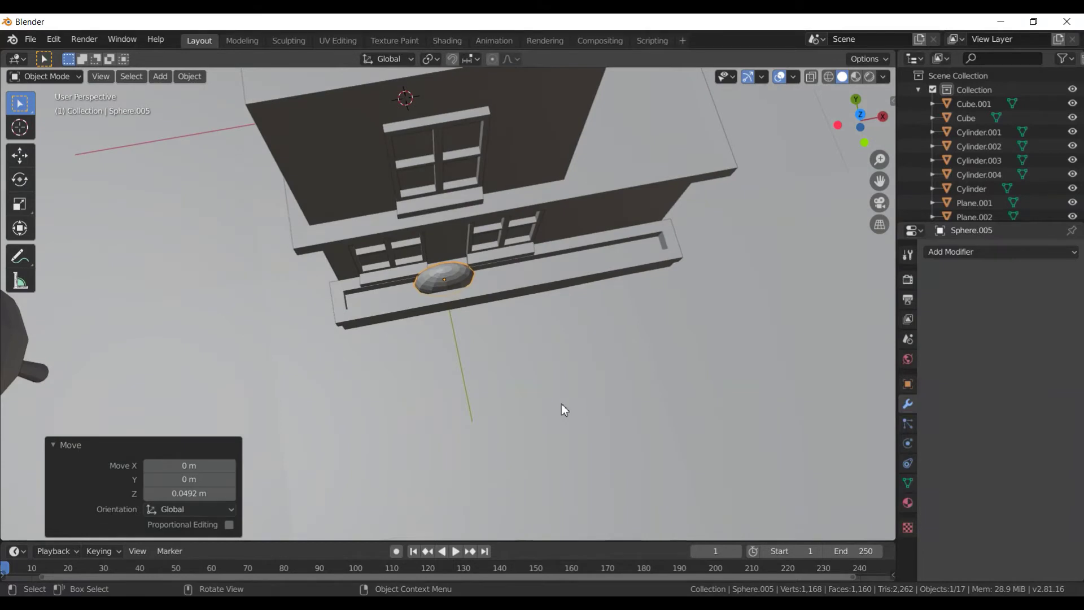
key("KP_7")
- Centre the dome in the planter along Y and slide it to the left end
key("g")
key("y")
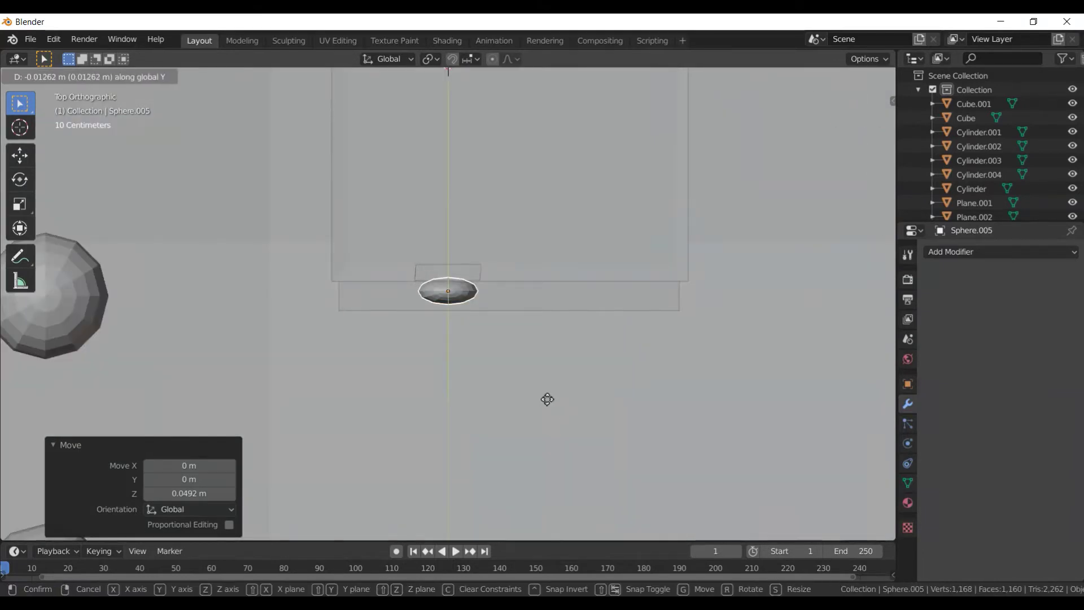
left_click(550, 403)
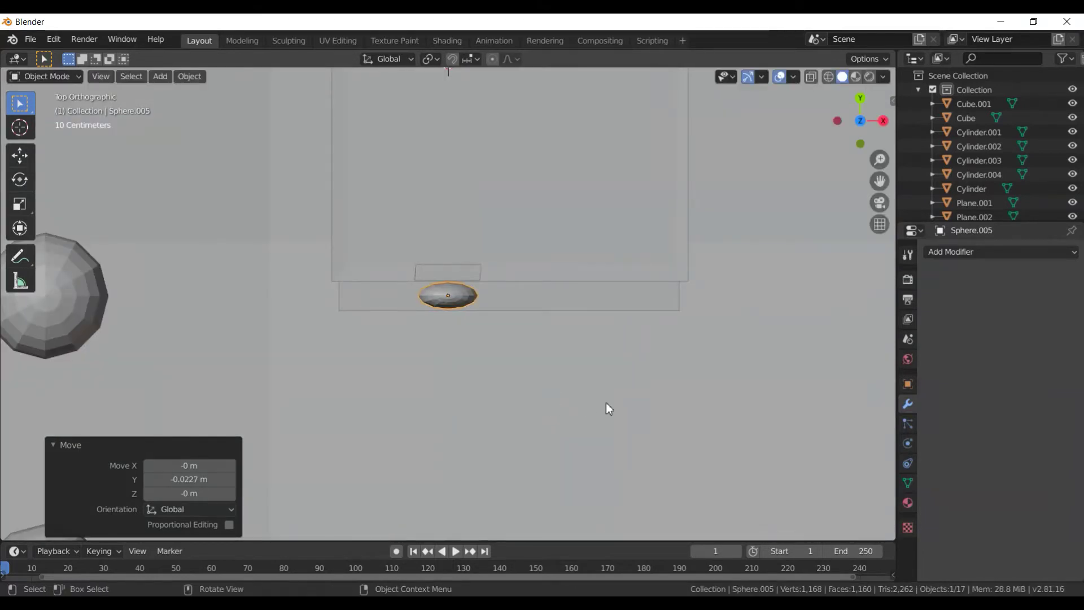
key("g")
key("x")
left_click(553, 409)
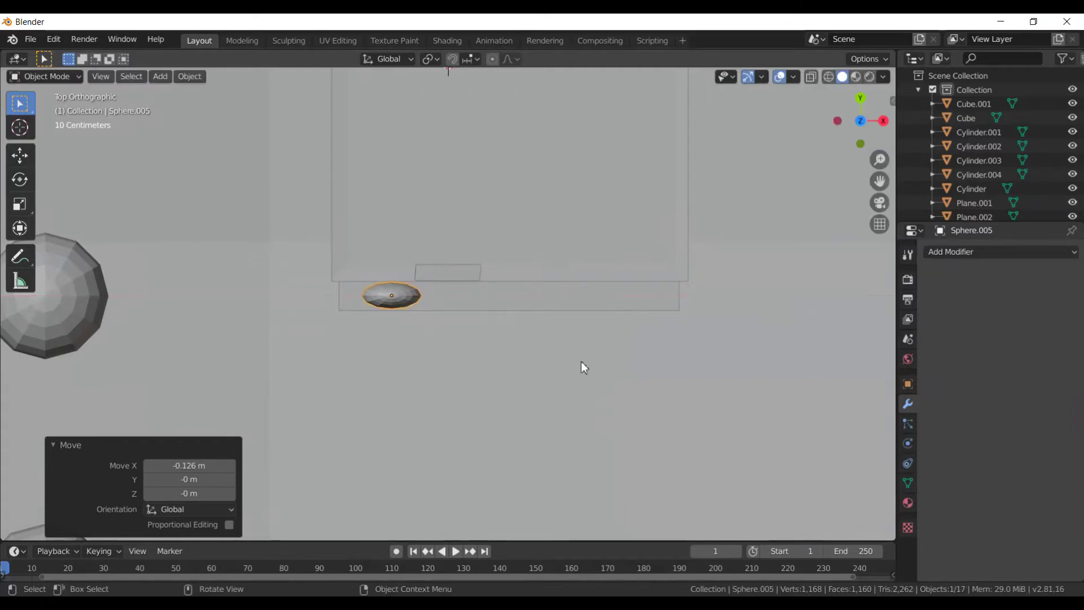
- Return to a front perspective view of the house and duplicate the shrub
middle_click_drag(582, 362, 484, 232)
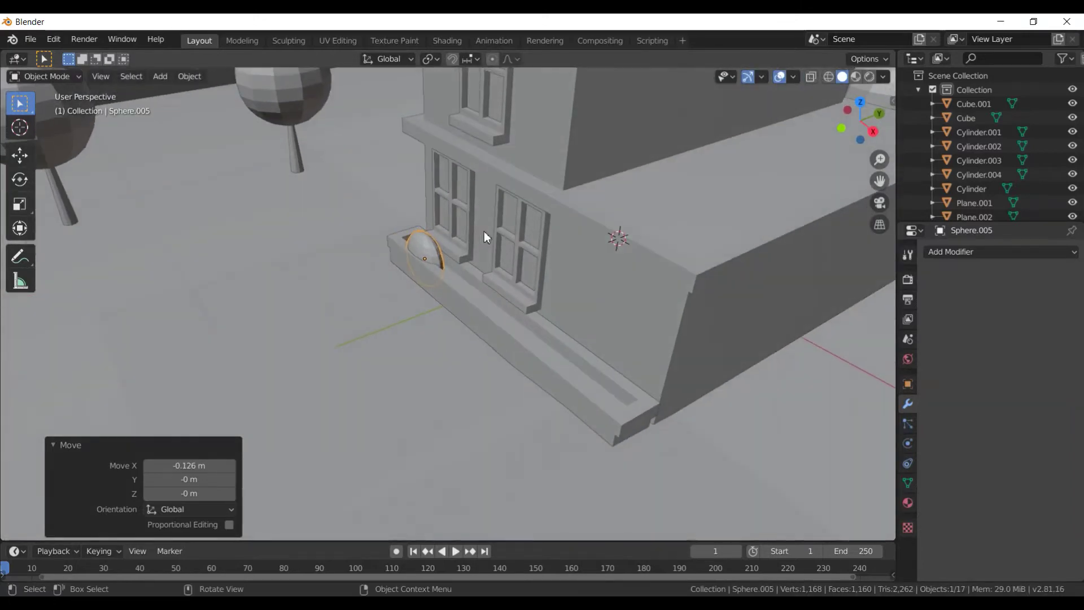
scroll(483, 232, "down", 4)
middle_click_drag(526, 239, 460, 271)
scroll(482, 263, "up", 2)
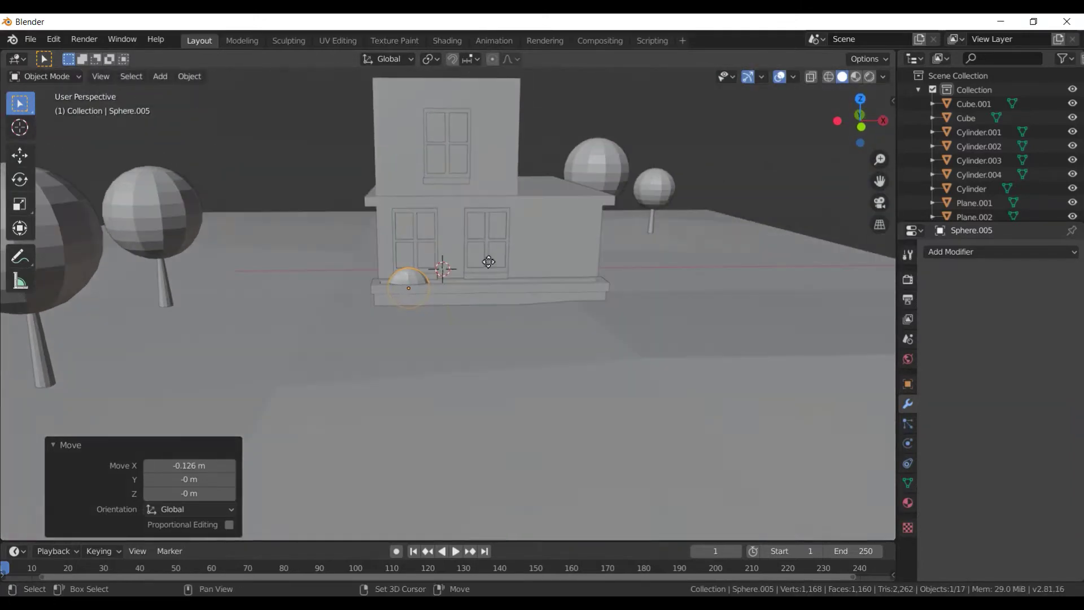
key("shift+d")
- Place the shrub copy along X, then repeat the duplicate to add three more shrubs
key("x")
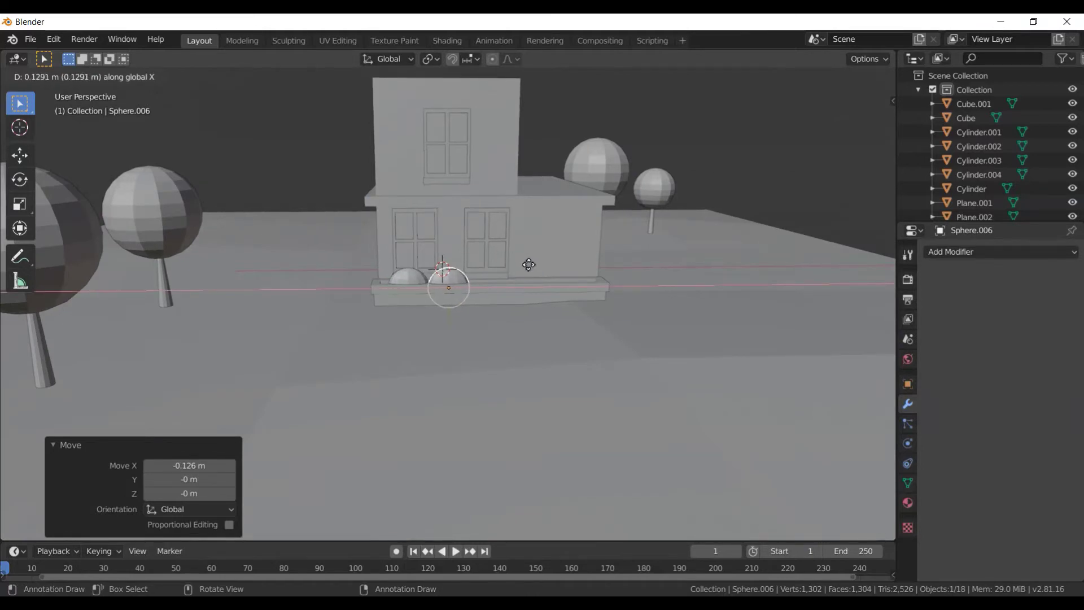
left_click(528, 264)
key("shift+r")
key("shift+r")
key("shift+r")
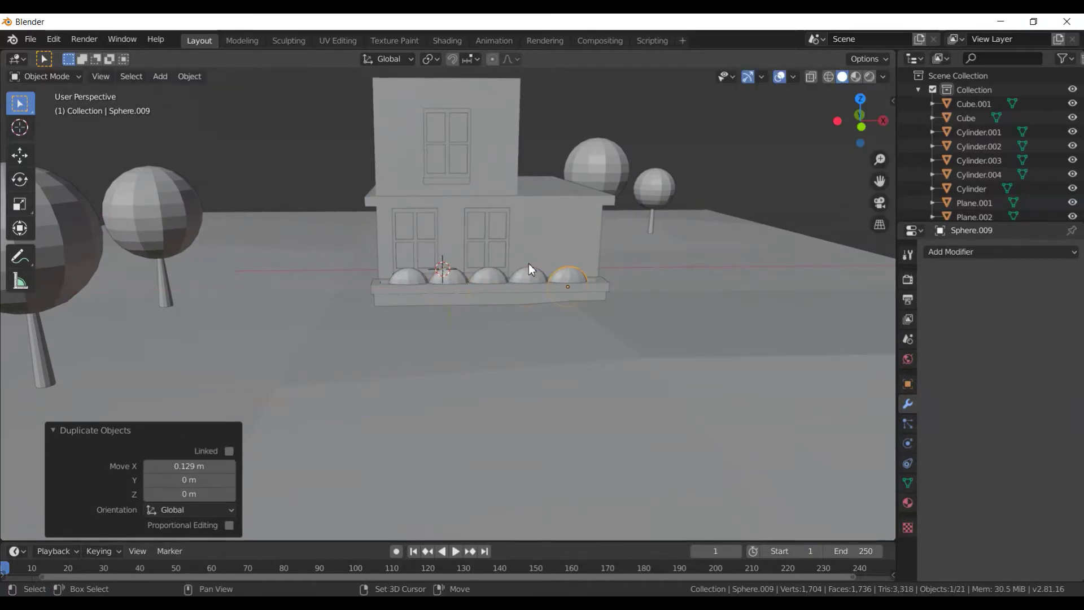
mouse_move(539, 271)
middle_mouse_down()
mouse_move(480, 282)
mouse_move(578, 331)
mouse_move(514, 315)
mouse_move(474, 366)
middle_mouse_up()
scroll(459, 353, "up", 3)
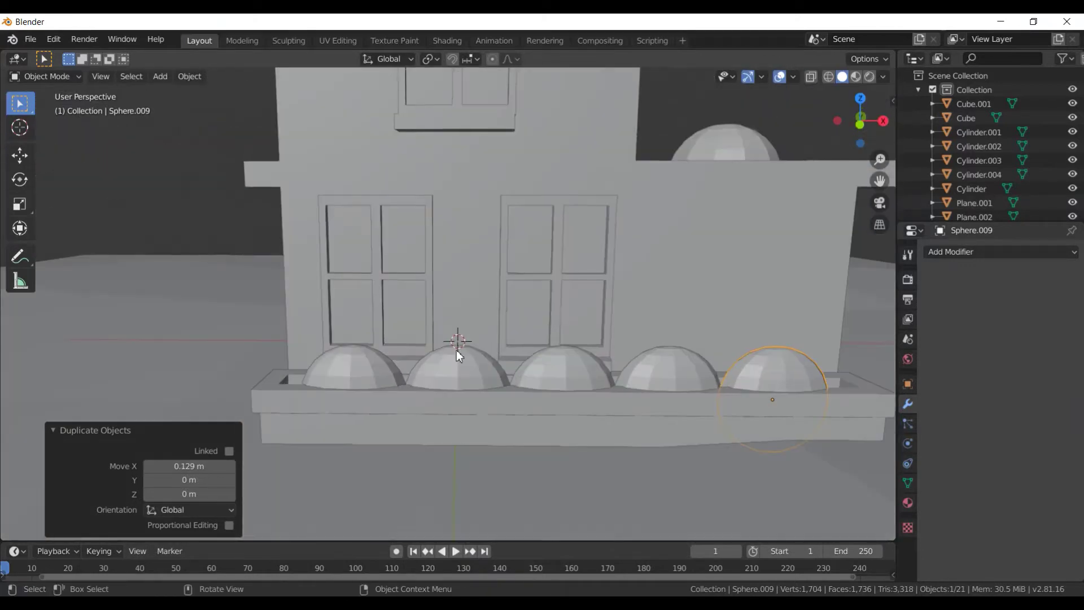
- Make the leftmost shrub taller, widen the second along X, and enlarge the third to 1.137
left_click(350, 368)
key("s")
key("z")
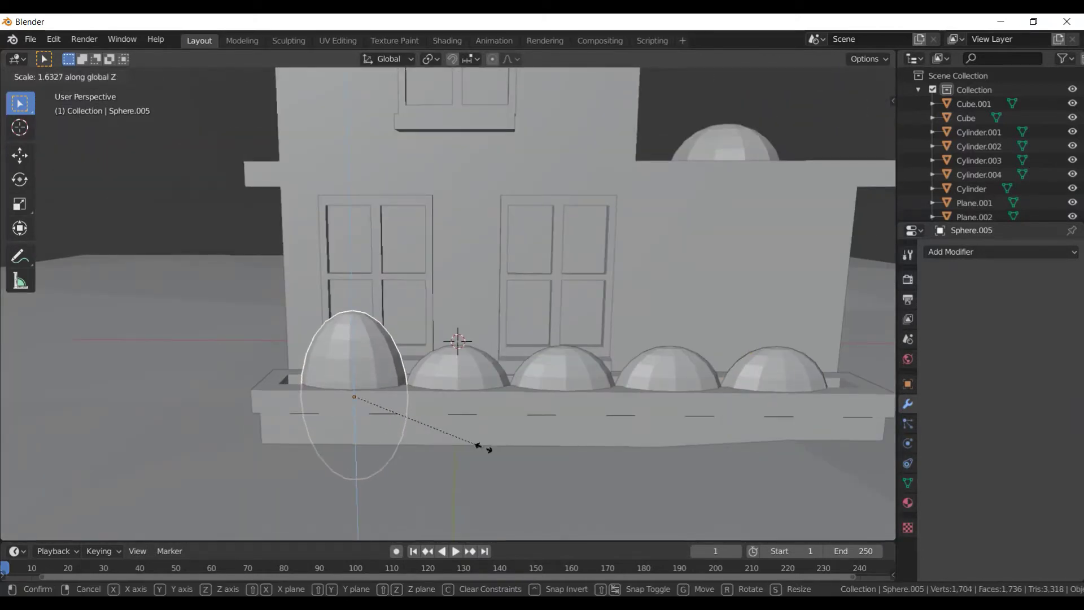
left_click(443, 391)
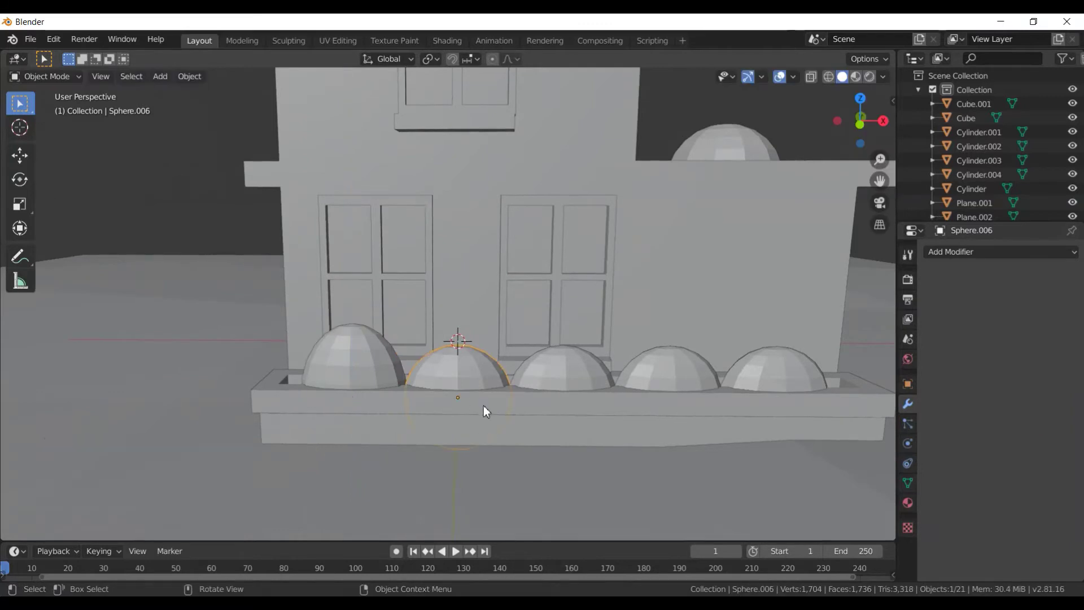
key("s")
key("x")
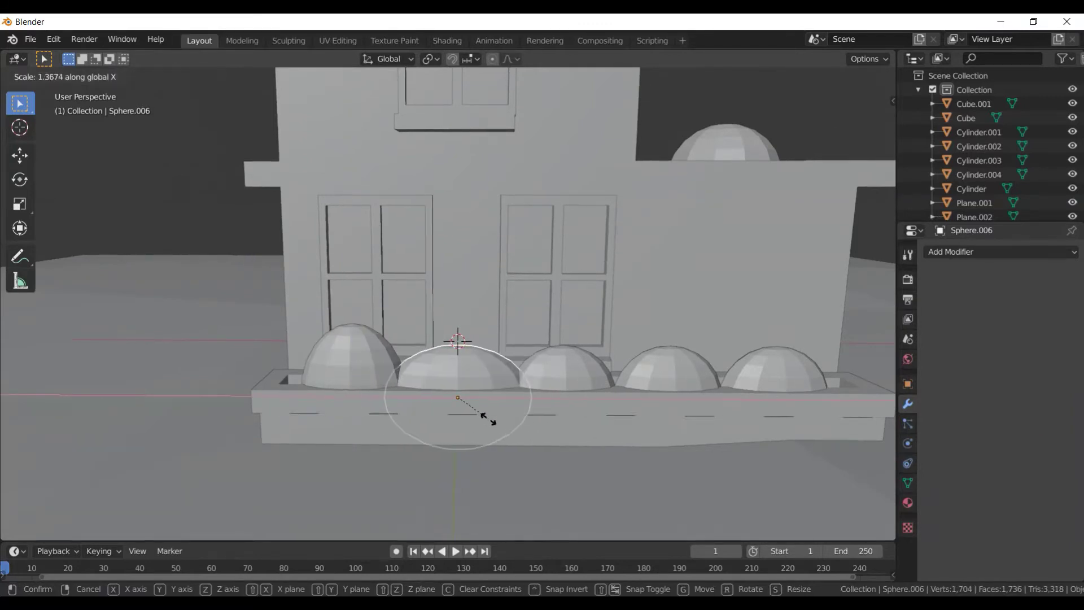
left_click(501, 422)
left_click(595, 379)
key("s")
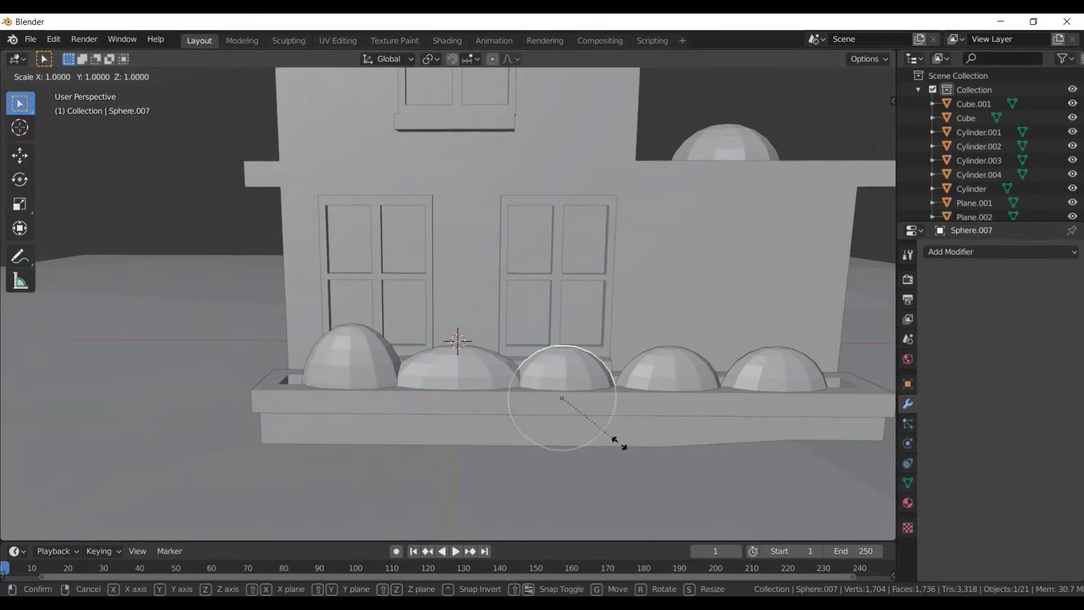
left_click(635, 439)
key("x")
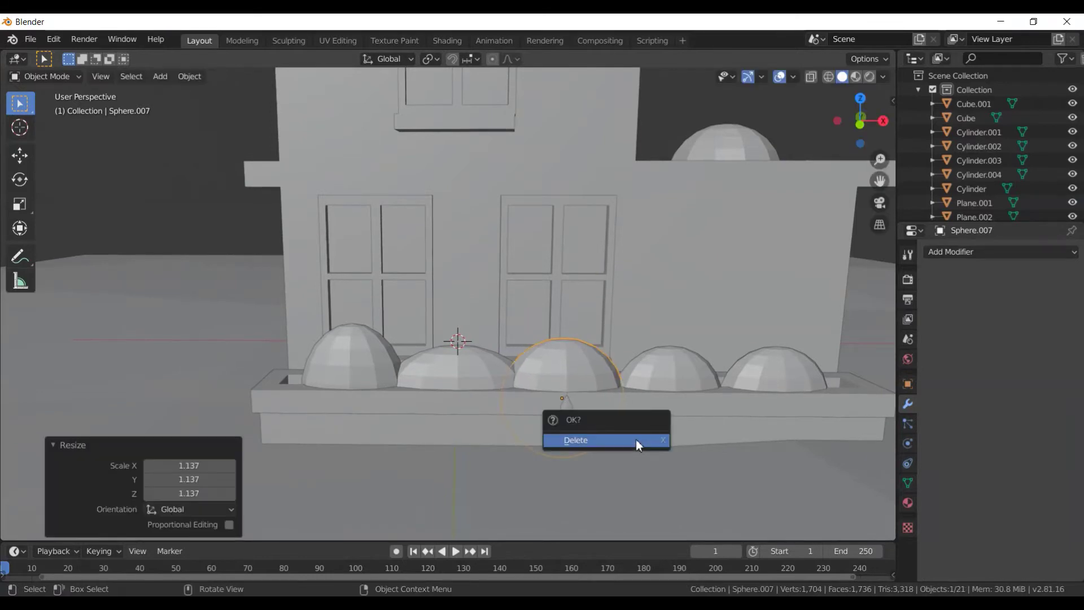
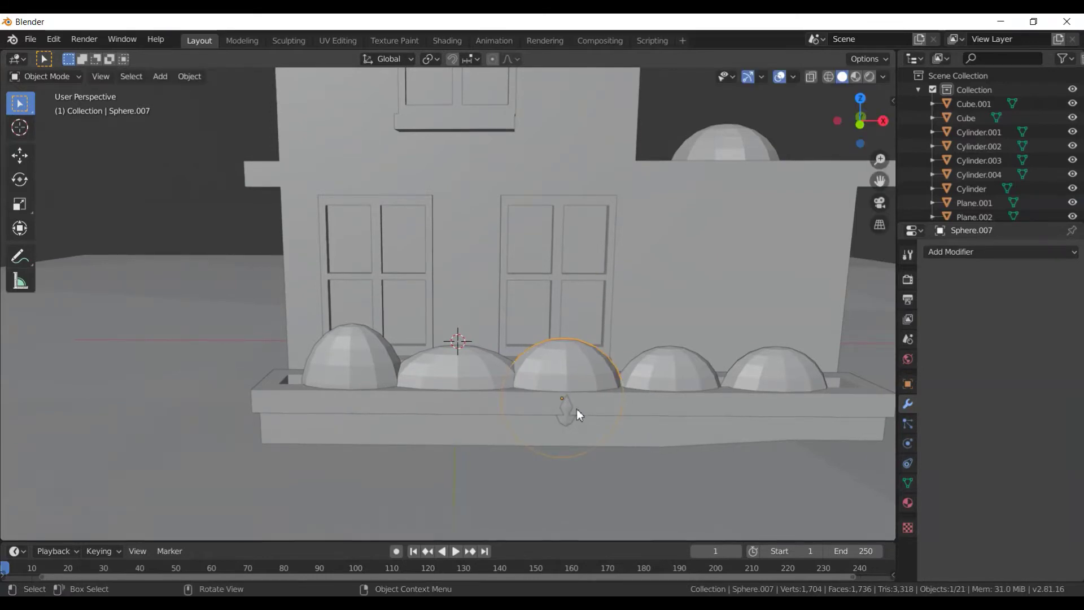
- Flatten the selected sill dome along Y, then enlarge it slightly overall
middle_click_drag(577, 408, 519, 429)
key("s")
key("x")
key("y")
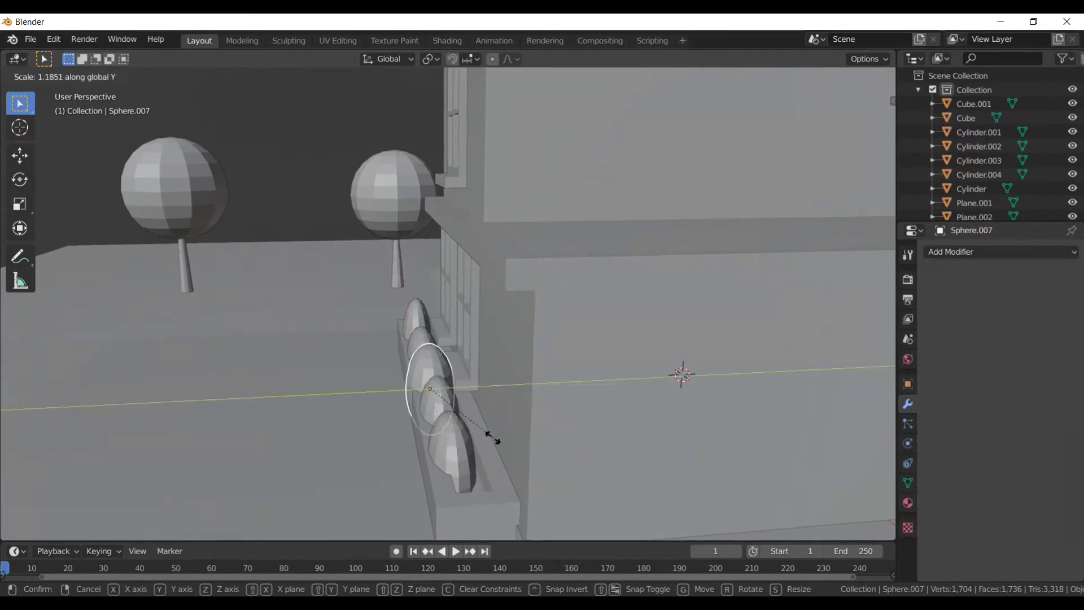
left_click(461, 417)
middle_click_drag(518, 421, 616, 420)
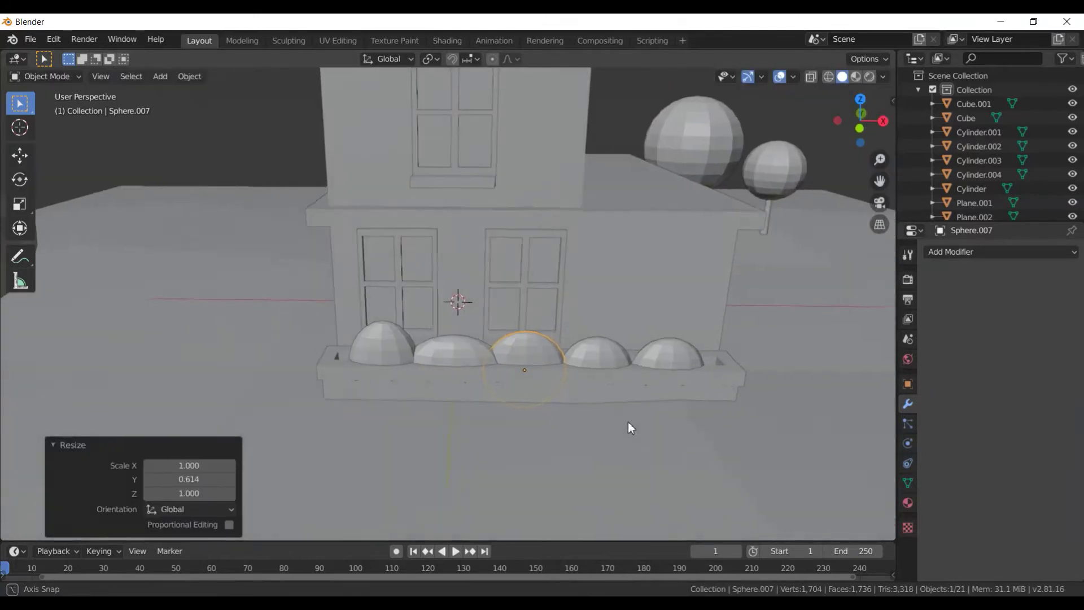
key("s")
left_click(631, 434)
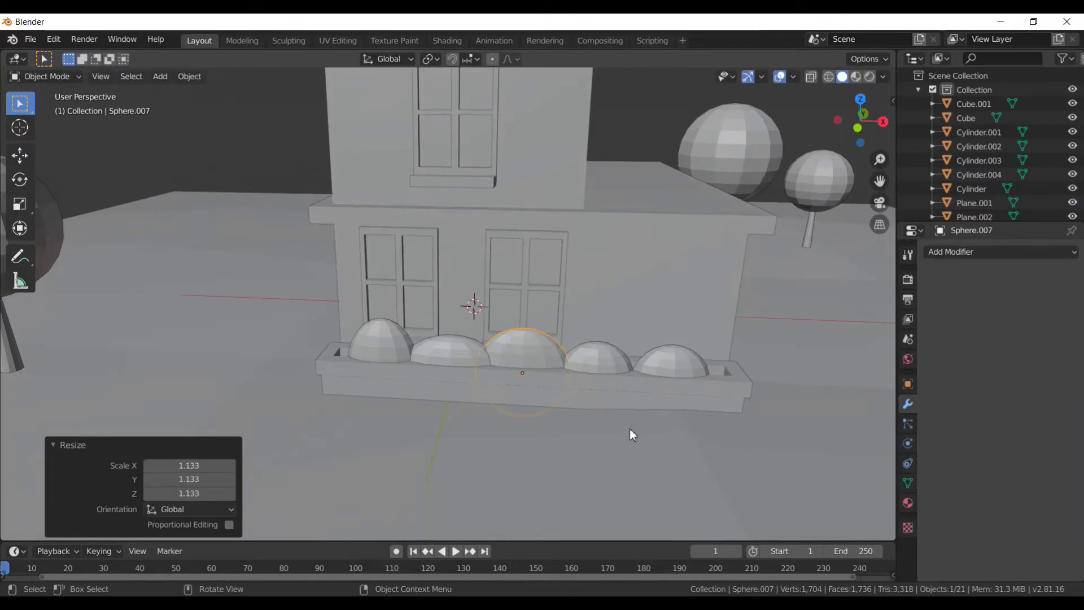
- Make the fourth dome in the row taller along Z
left_click(591, 358)
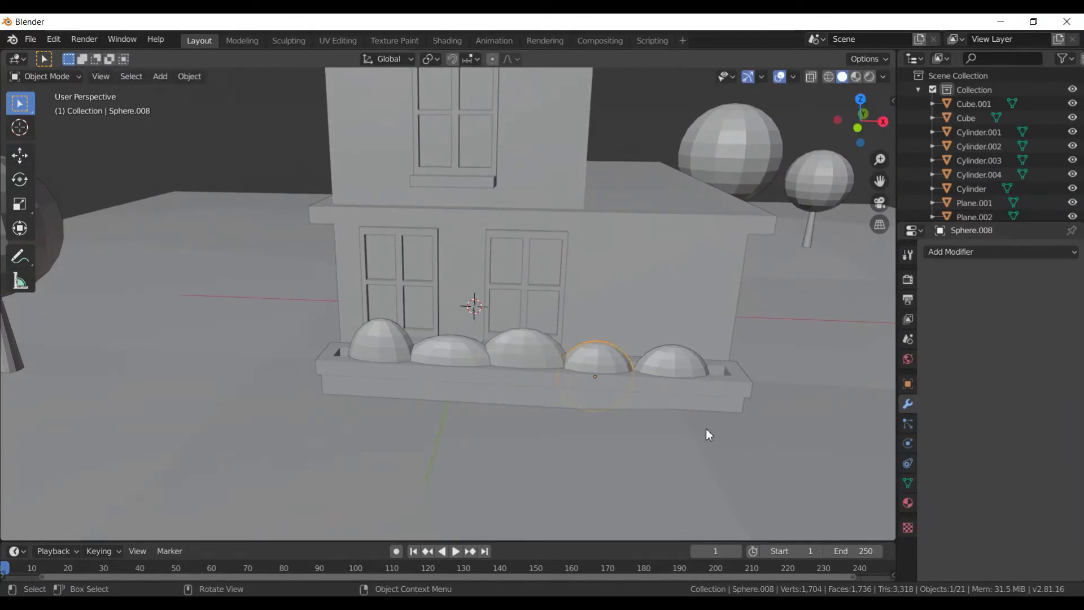
key("s")
key("z")
left_click(735, 494)
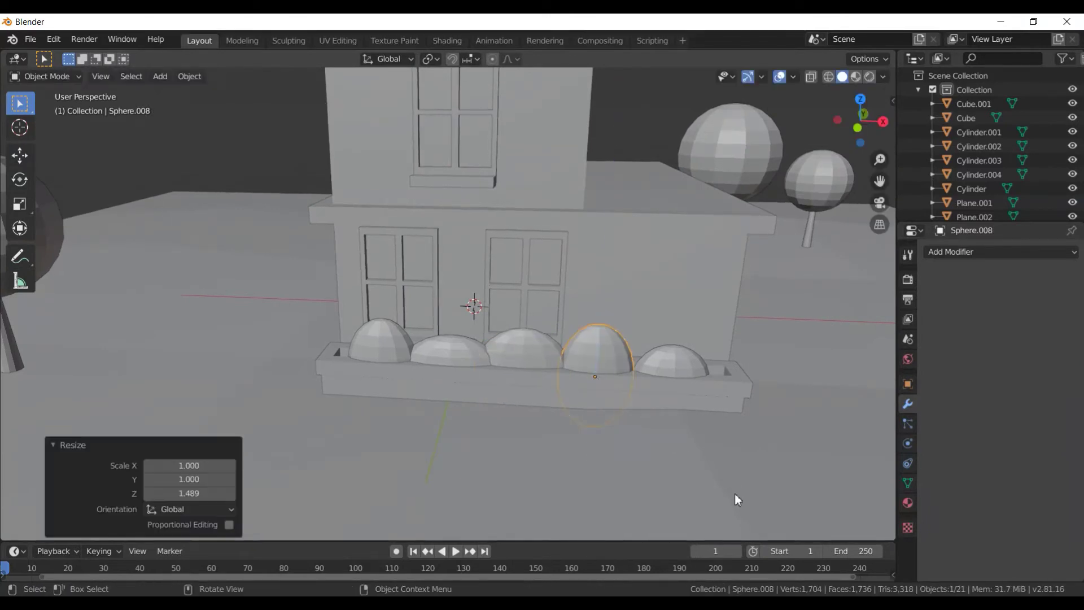
- Nudge the last dome and its neighbour along Y into a tidier row
left_click(680, 368)
mouse_move(736, 413)
middle_mouse_down()
mouse_move(632, 423)
mouse_move(573, 467)
middle_mouse_up()
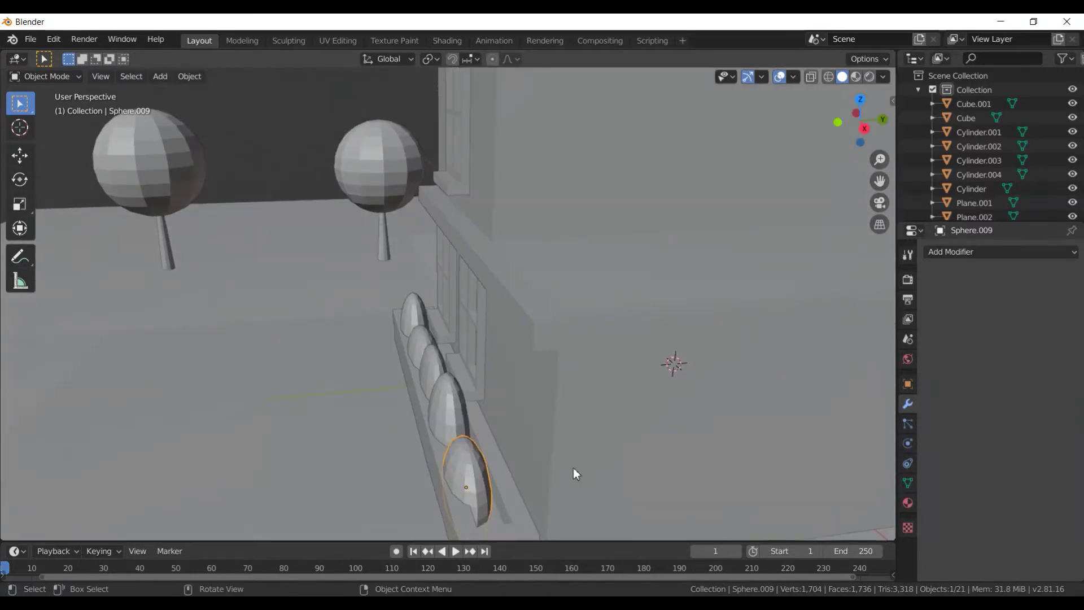
key("g")
key("y")
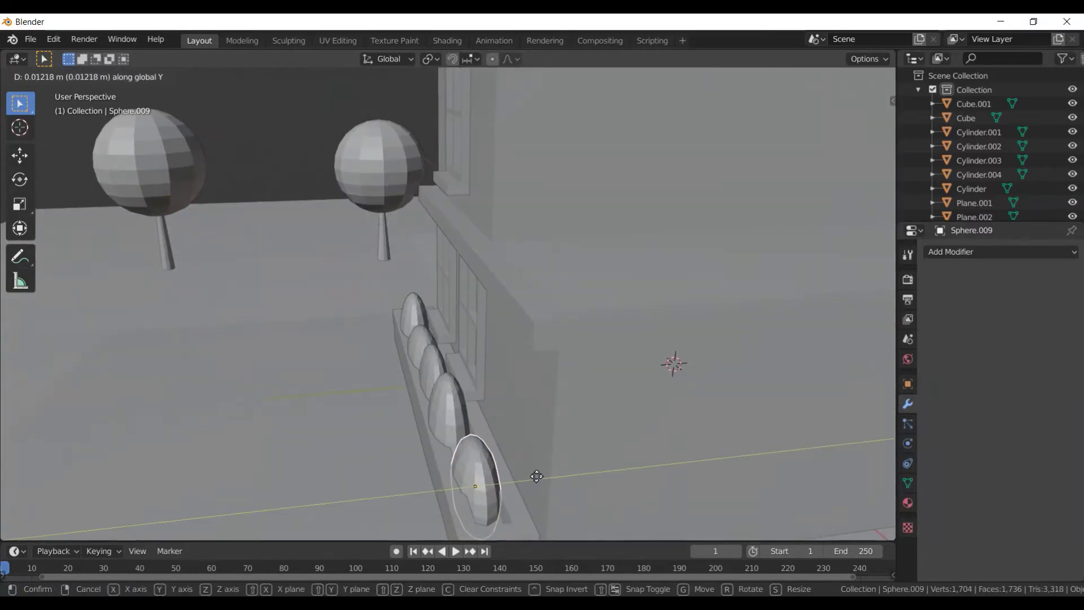
left_click(539, 477)
left_click(451, 417)
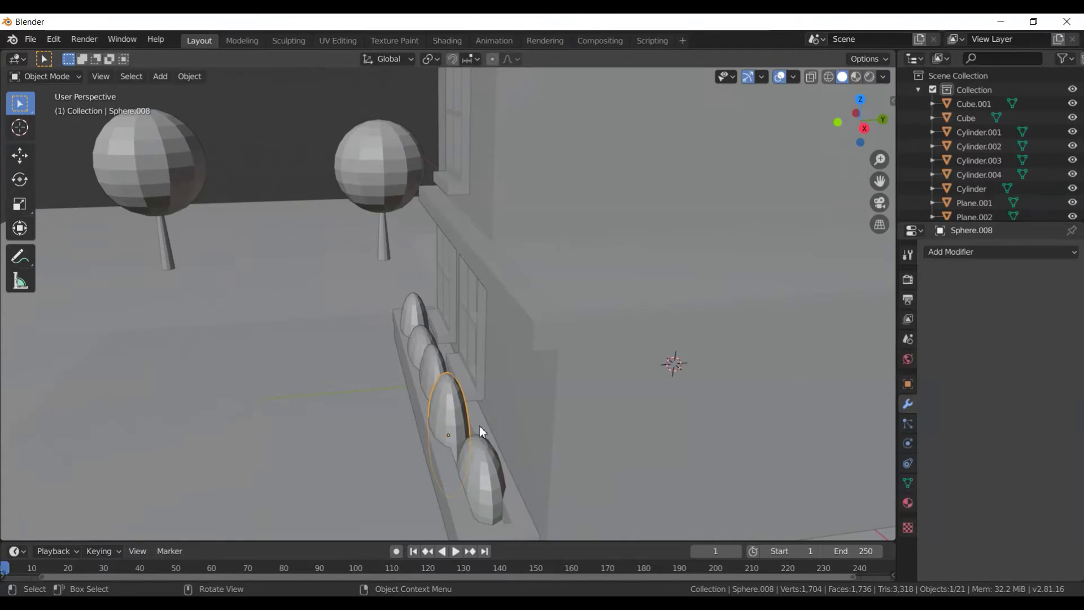
key("g")
key("y")
left_click(492, 432)
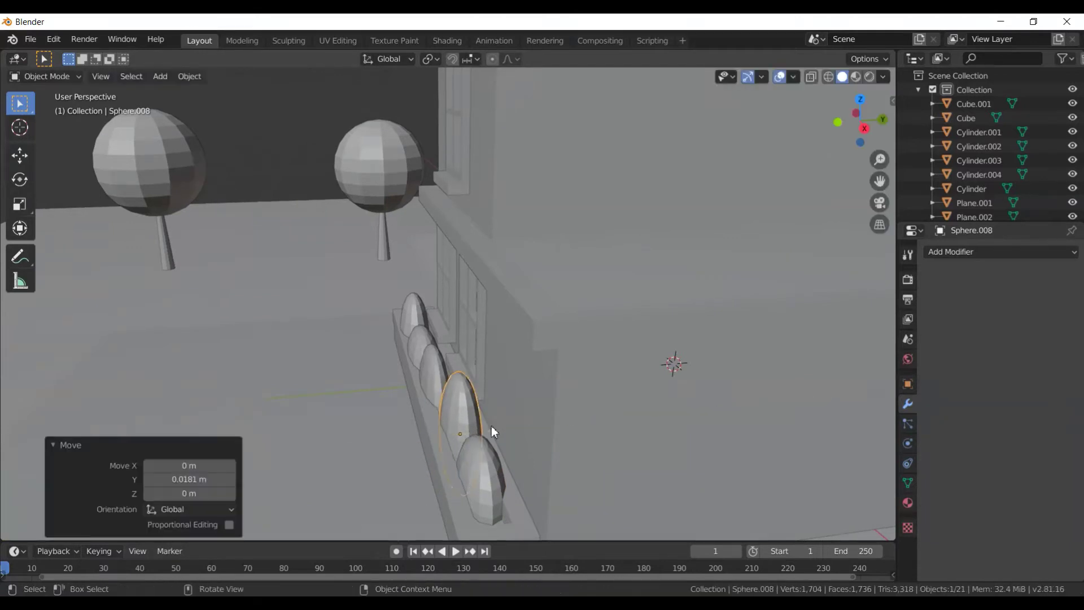
- Widen the middle dome along X and adjust its height along Z
left_click(423, 379)
mouse_move(465, 397)
middle_mouse_down()
mouse_move(536, 424)
mouse_move(592, 393)
mouse_move(503, 408)
mouse_move(527, 391)
mouse_move(492, 391)
middle_mouse_up()
scroll(481, 374, "down", 3)
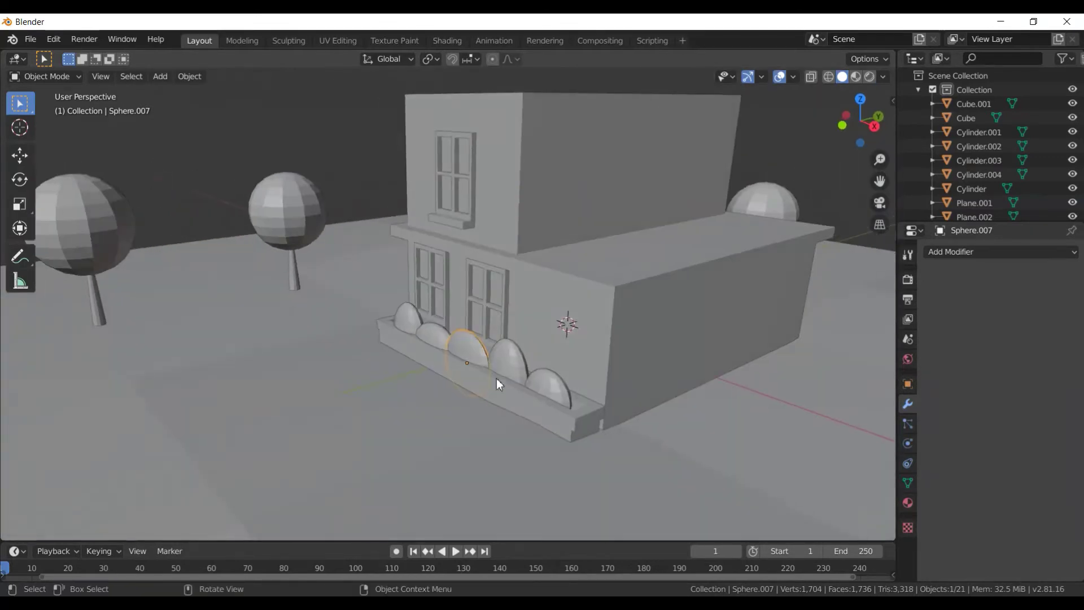
key("s")
key("x")
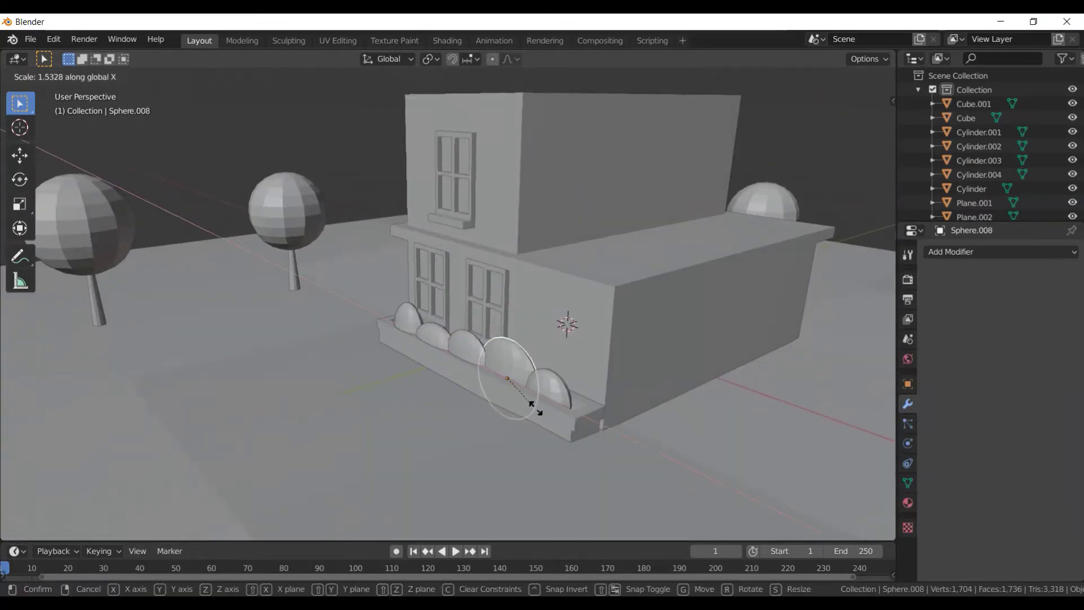
left_click(531, 409)
mouse_move(530, 409)
middle_mouse_down()
mouse_move(564, 401)
mouse_move(595, 416)
mouse_move(582, 382)
middle_mouse_up()
key("s")
key("z")
left_click(583, 401)
- Leave Edit Mode and select the ground plane, door panel, then the house body
key("Tab")
key("Tab")
left_click(465, 393)
scroll(595, 419, "down", 3)
mouse_move(595, 419)
middle_mouse_down()
mouse_move(588, 401)
mouse_move(543, 415)
mouse_move(516, 315)
middle_mouse_up()
scroll(543, 395, "up", 4)
left_click(493, 320)
scroll(626, 358, "down", 3)
left_click(669, 343)
key("shift+a")
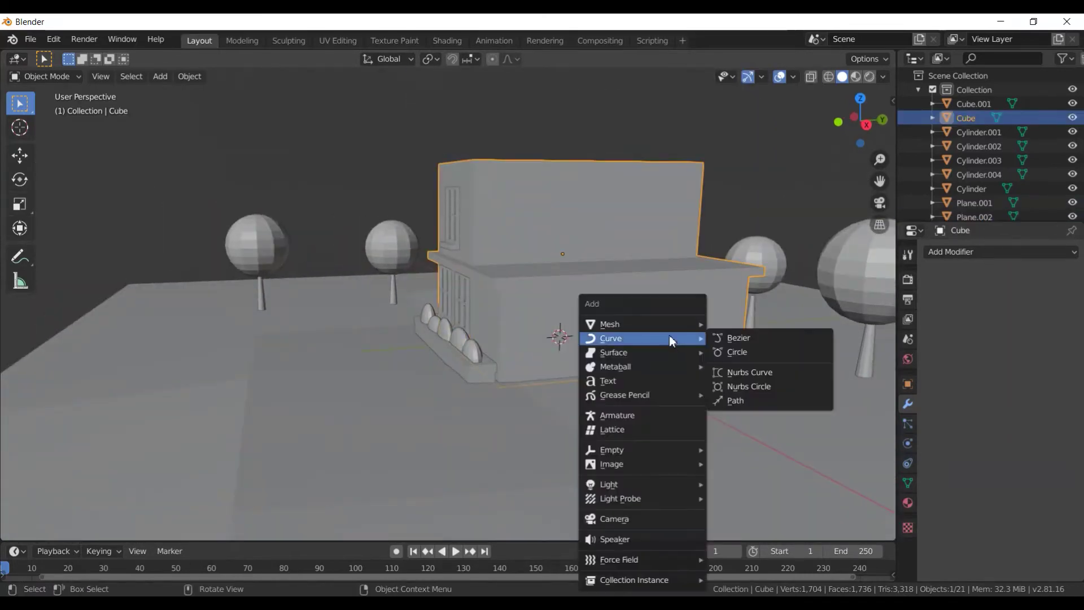
- Add a plane and scale it down to 0.1
left_click(740, 324)
scroll(718, 348, "down", 3)
middle_click_drag(718, 347, 778, 371)
type("s.1")
key("Return")
- Move the small plane beside the house along X and raise it along Z
key("g")
key("y")
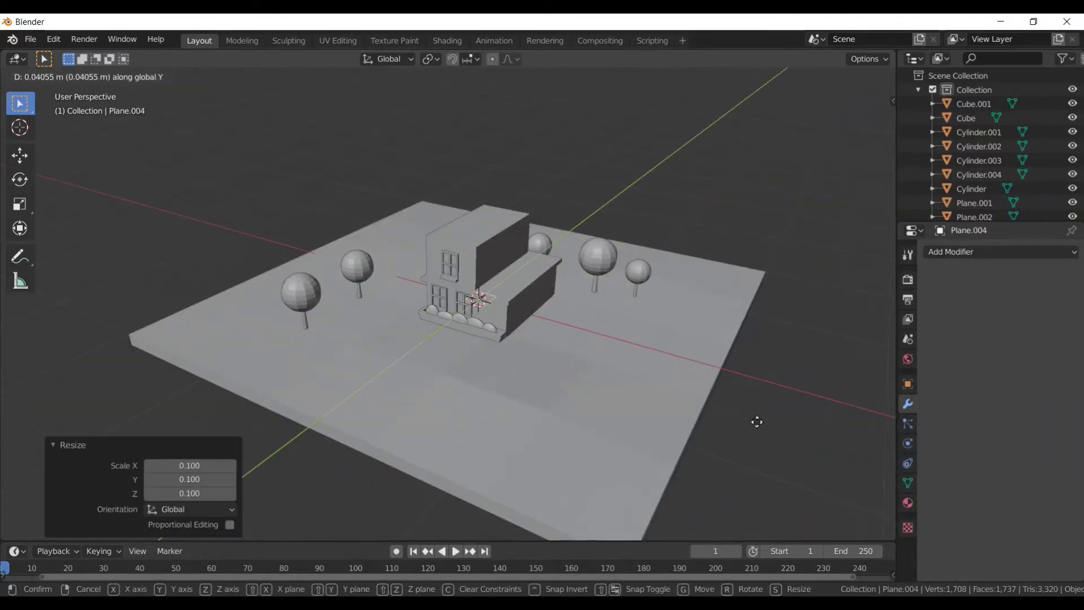
key("x")
left_click(809, 449)
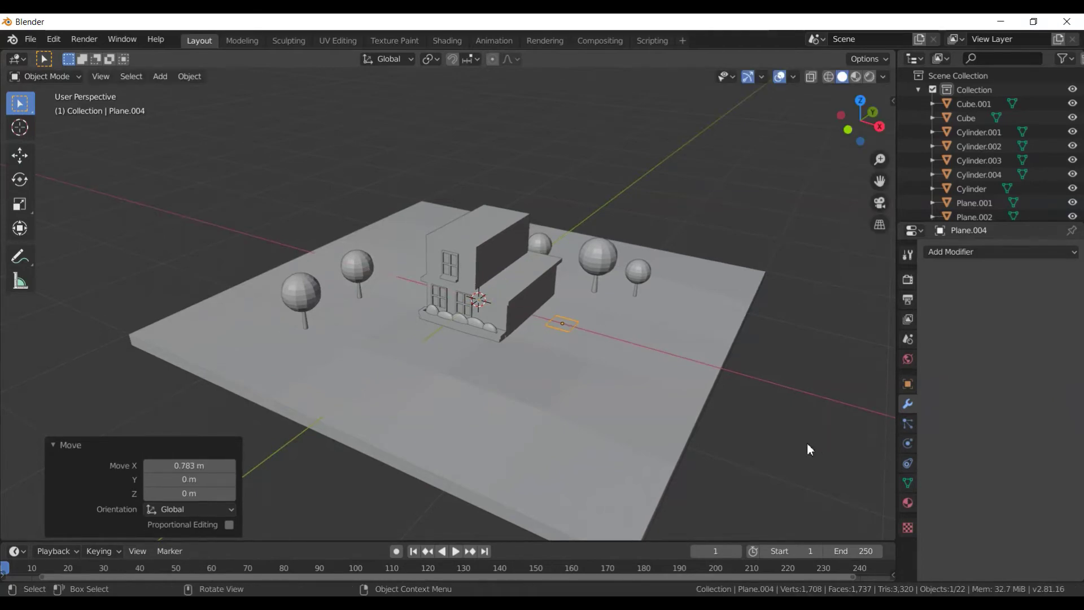
key("g")
key("z")
left_click(805, 429)
- Shift the plane along Y, checking its position from the right side view
scroll(805, 429, "up", 1)
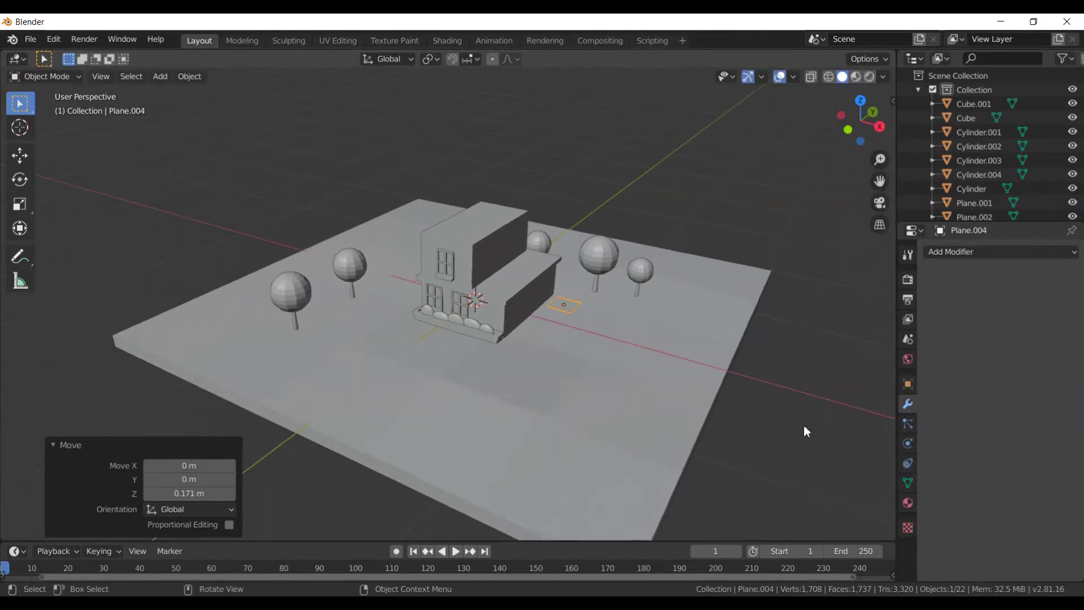
key("KP_Decimal")
mouse_move(741, 429)
middle_mouse_down()
mouse_move(744, 386)
mouse_move(510, 385)
mouse_move(527, 381)
middle_mouse_up()
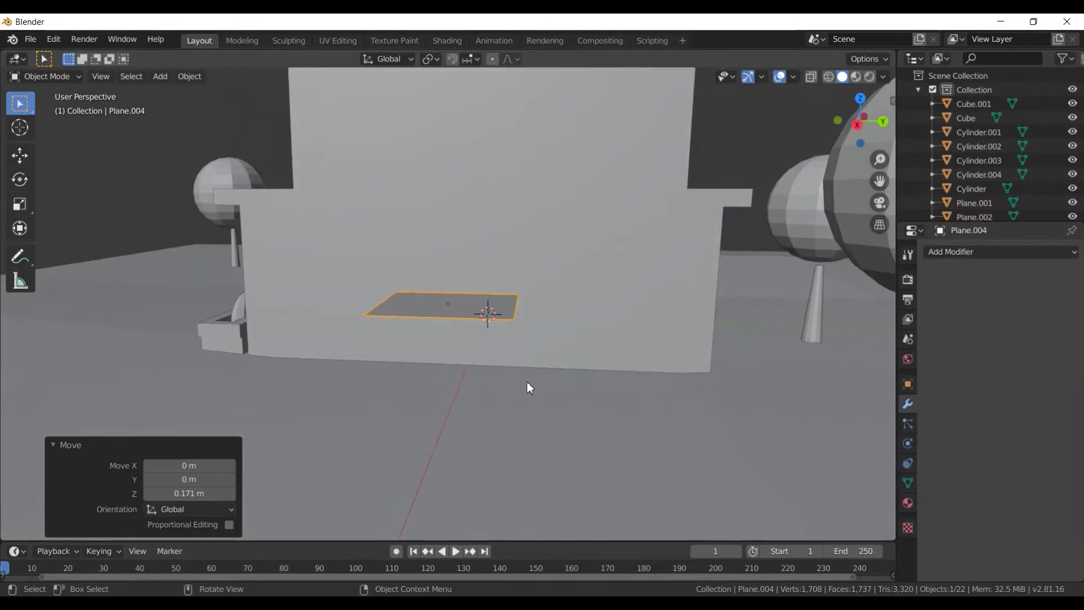
key("KP_3")
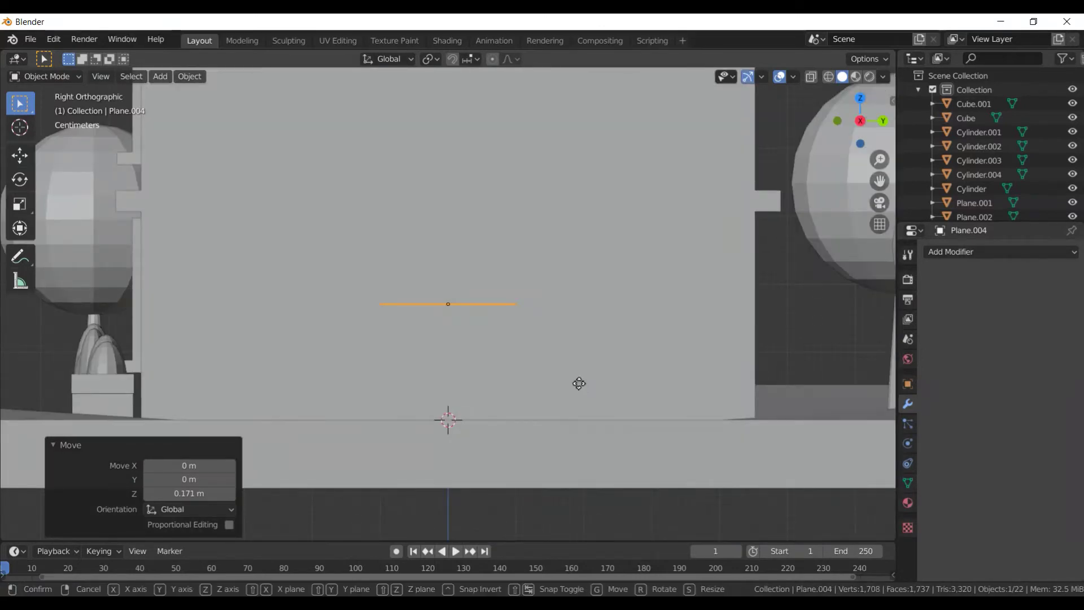
key("g")
key("y")
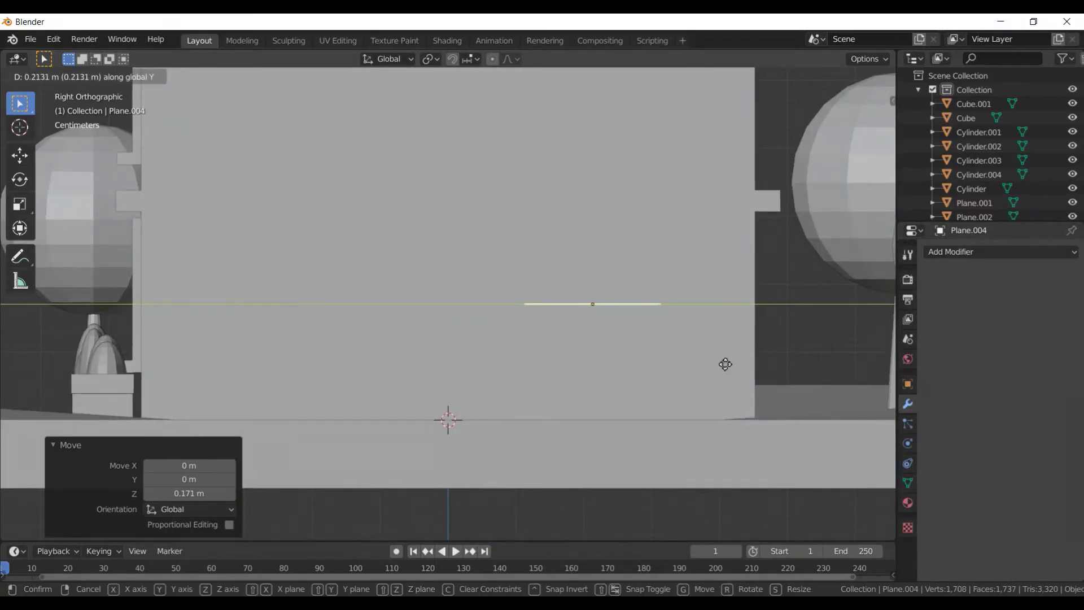
left_click(723, 363)
- Stretch the plane along X and extrude its face for thickness
key("s")
key("x")
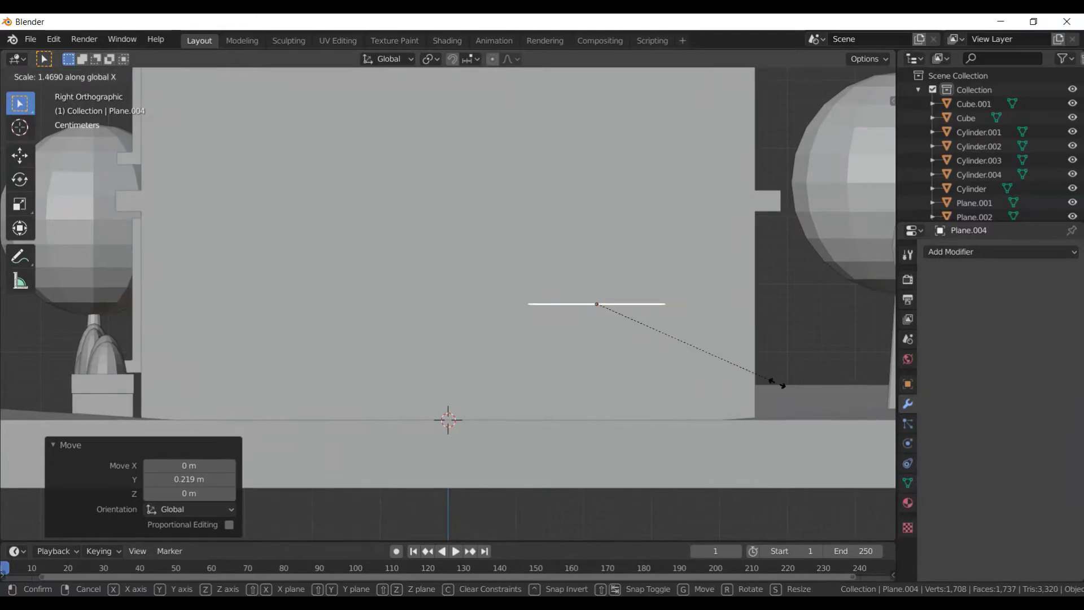
left_click(874, 405)
middle_click_drag(763, 393, 812, 410)
key("Tab")
key("e")
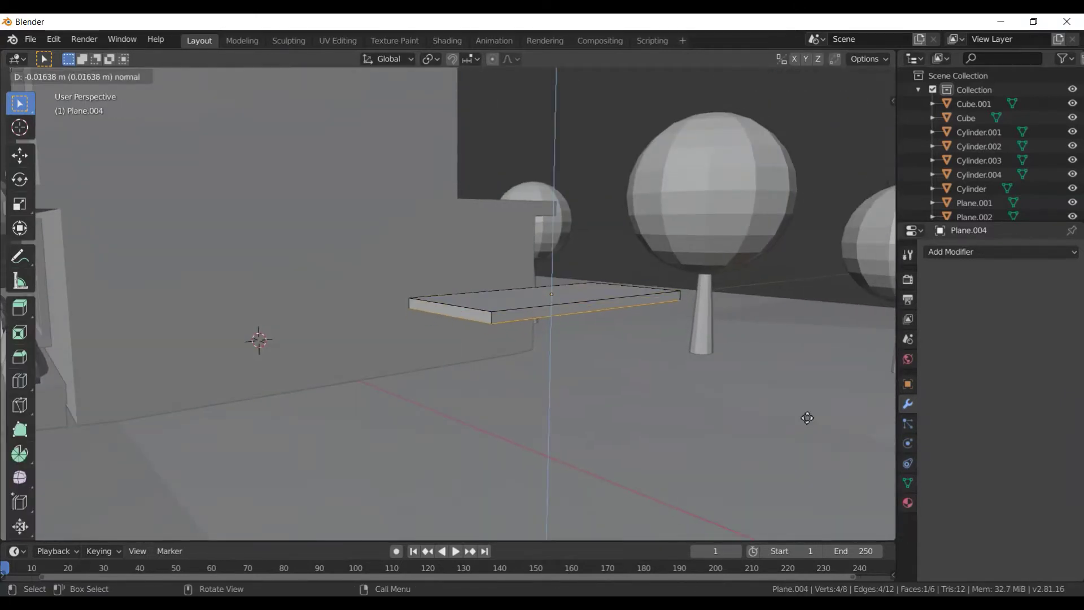
- Set the slab's extruded thickness and tilt it 25° about X
left_click(809, 416)
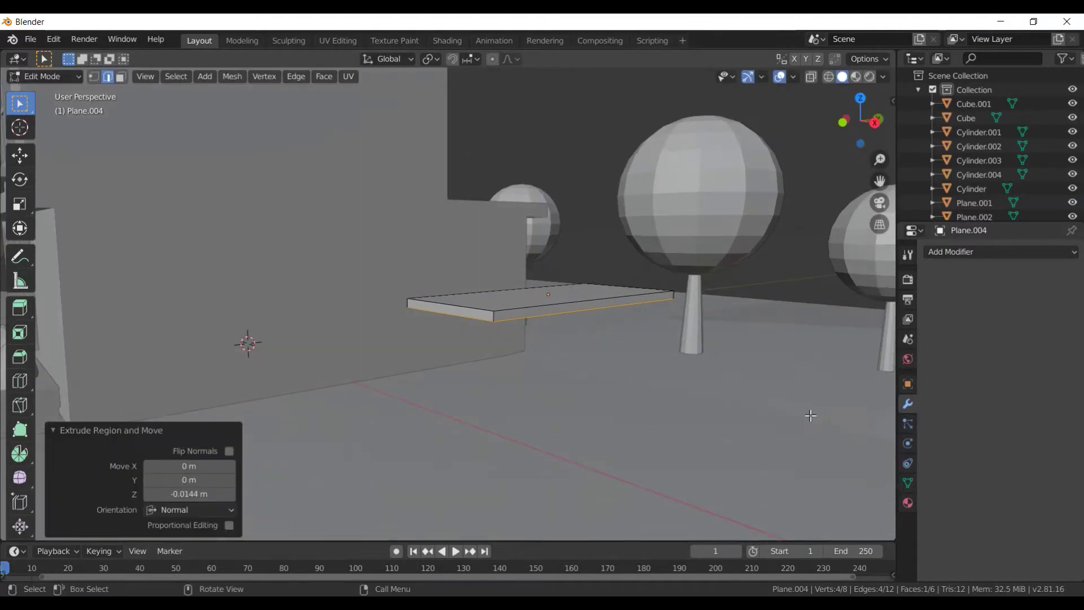
scroll(706, 406, "down", 5)
key("Tab")
middle_click_drag(706, 406, 752, 394)
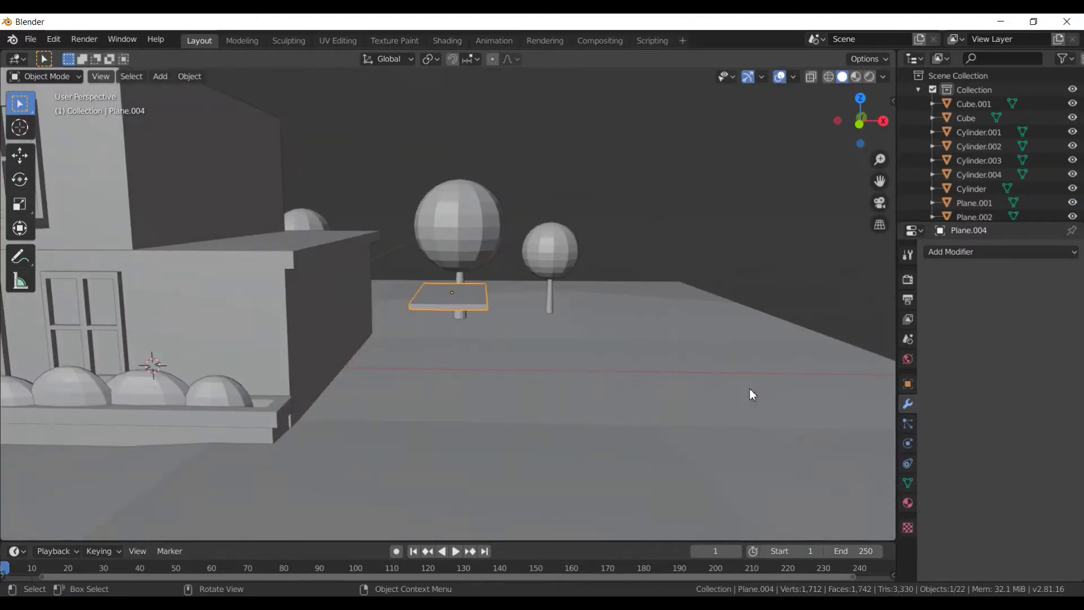
key("r")
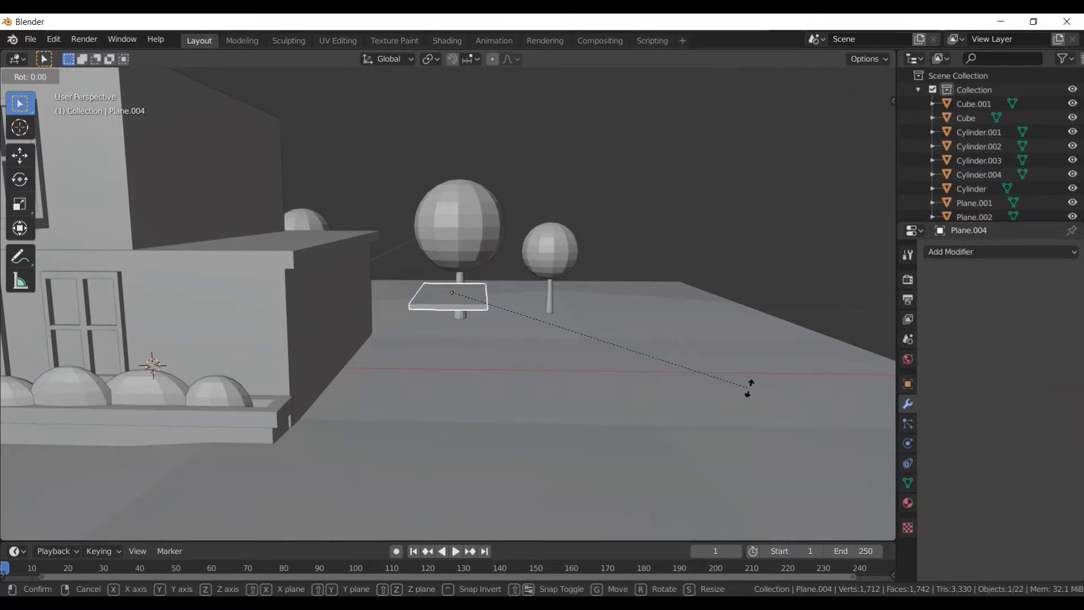
key("x")
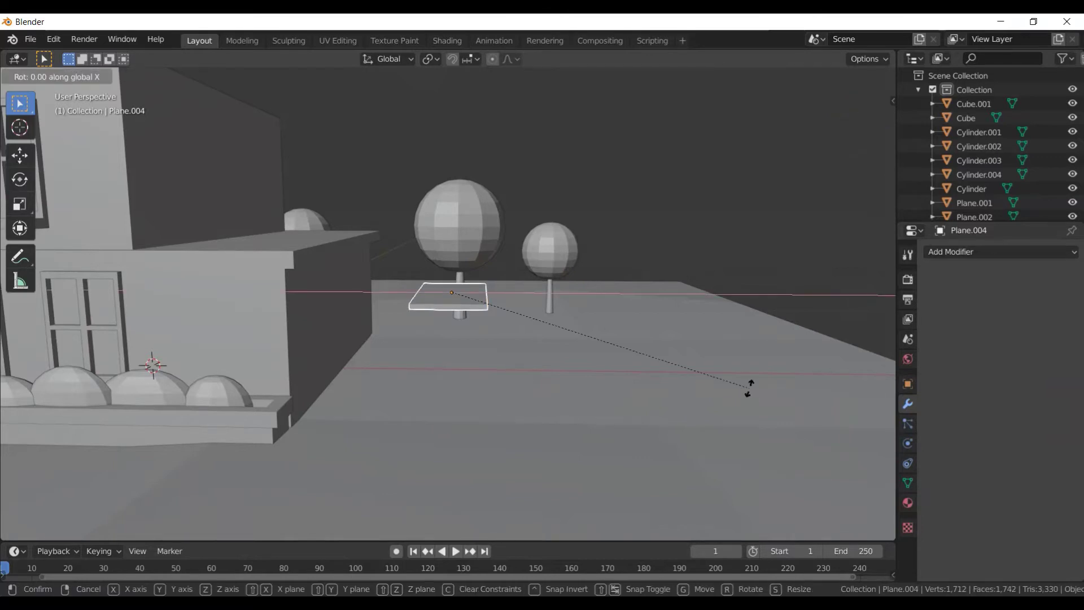
type("25")
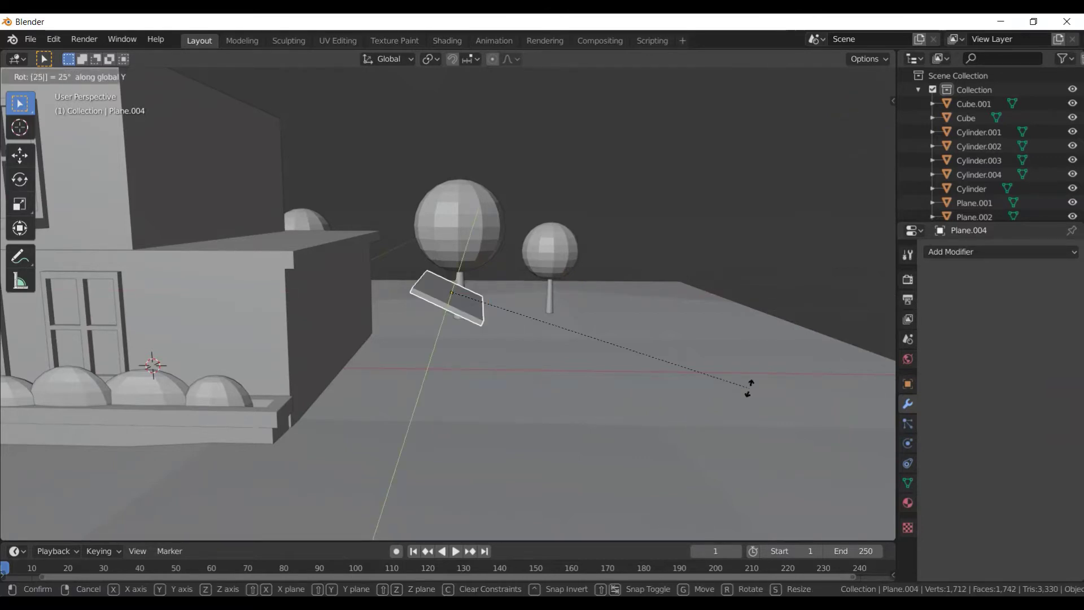
key("Return")
- Slide the slab toward the house along X and shrink it to 0.451
middle_click_drag(749, 388, 431, 301)
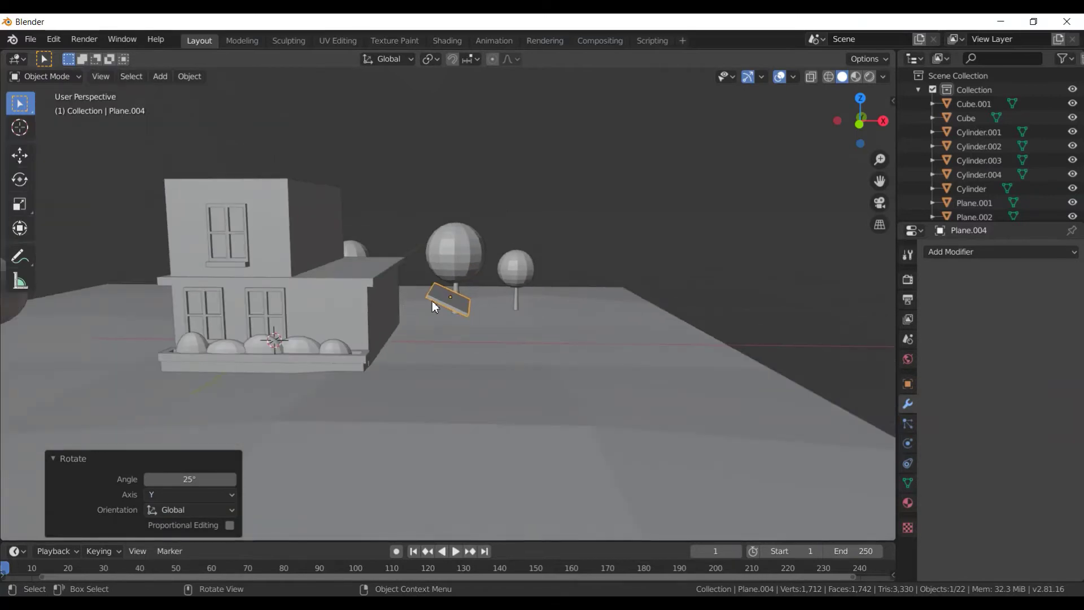
key("KP_1")
key("g")
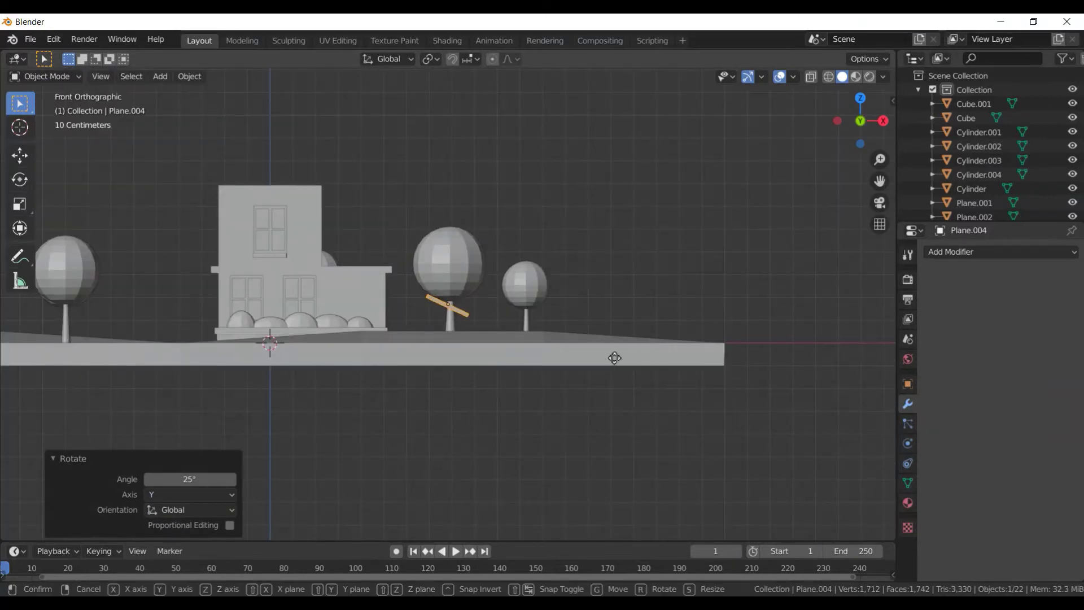
key("y")
key("x")
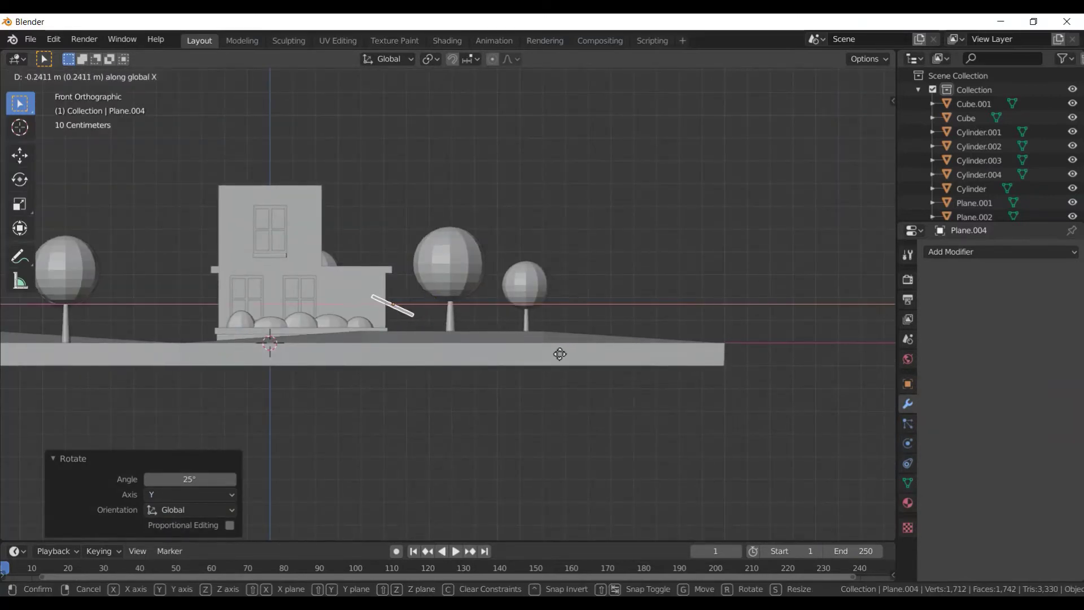
left_click(571, 351)
key("s")
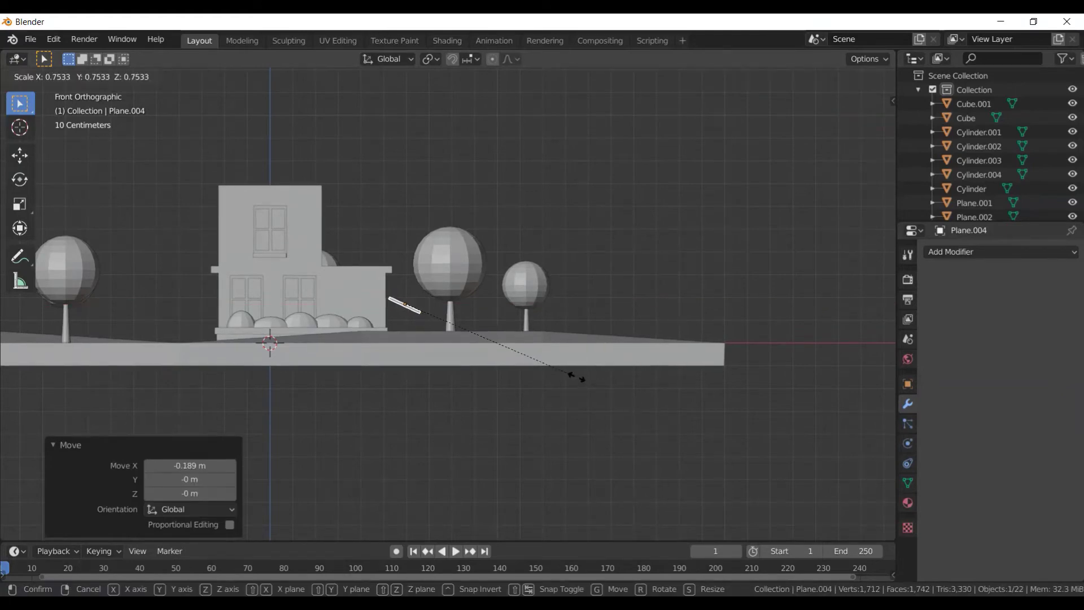
left_click(510, 356)
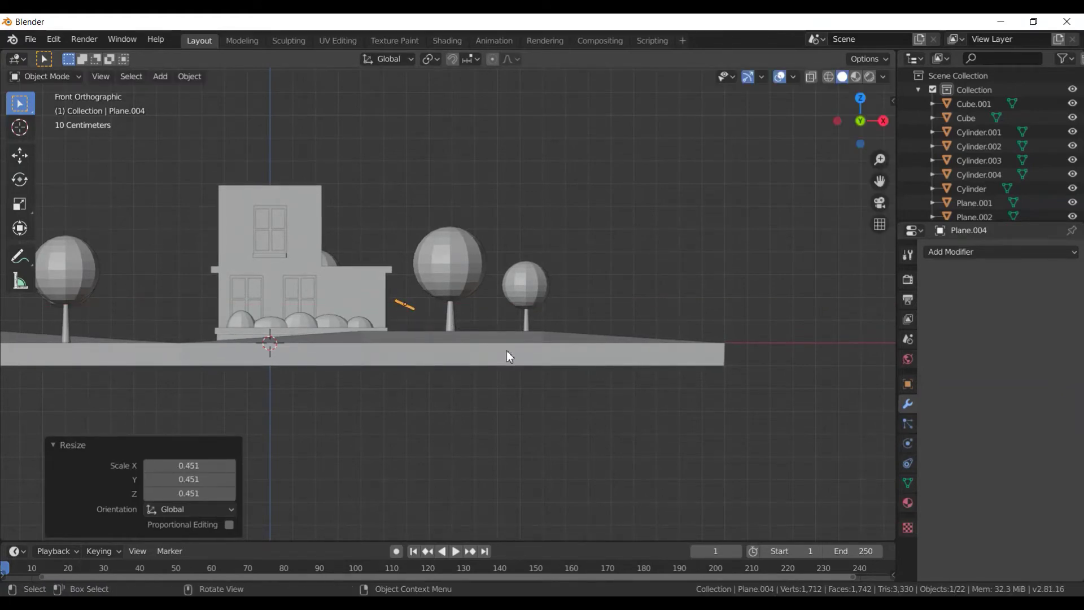
- Enlarge the plank 1.55 times and shift it along X
middle_click_drag(486, 351, 403, 377)
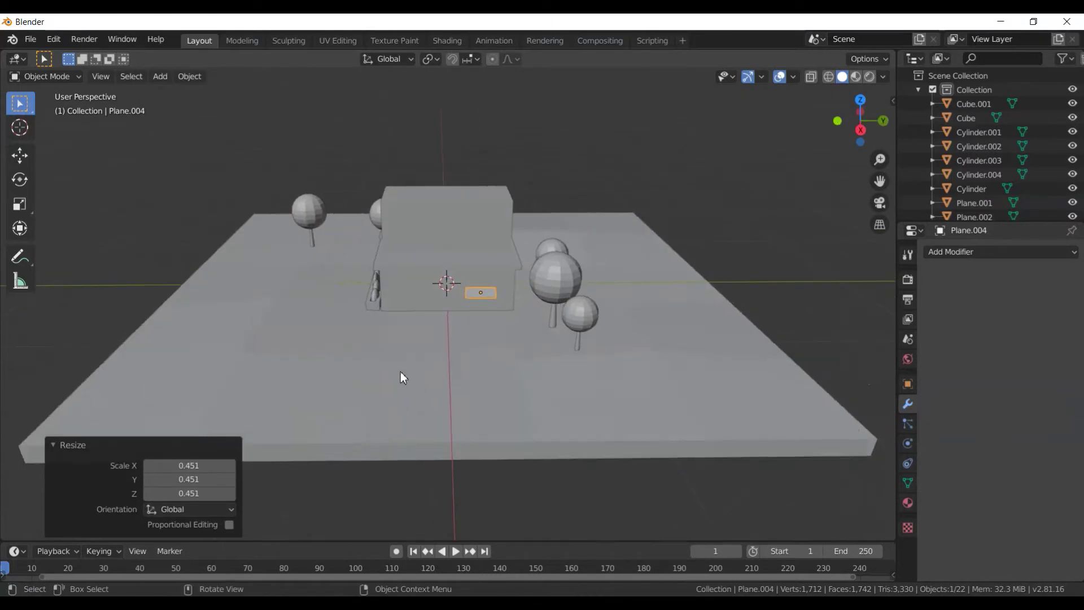
key("s")
left_click(569, 387)
middle_click_drag(570, 388, 583, 394)
key("g")
key("x")
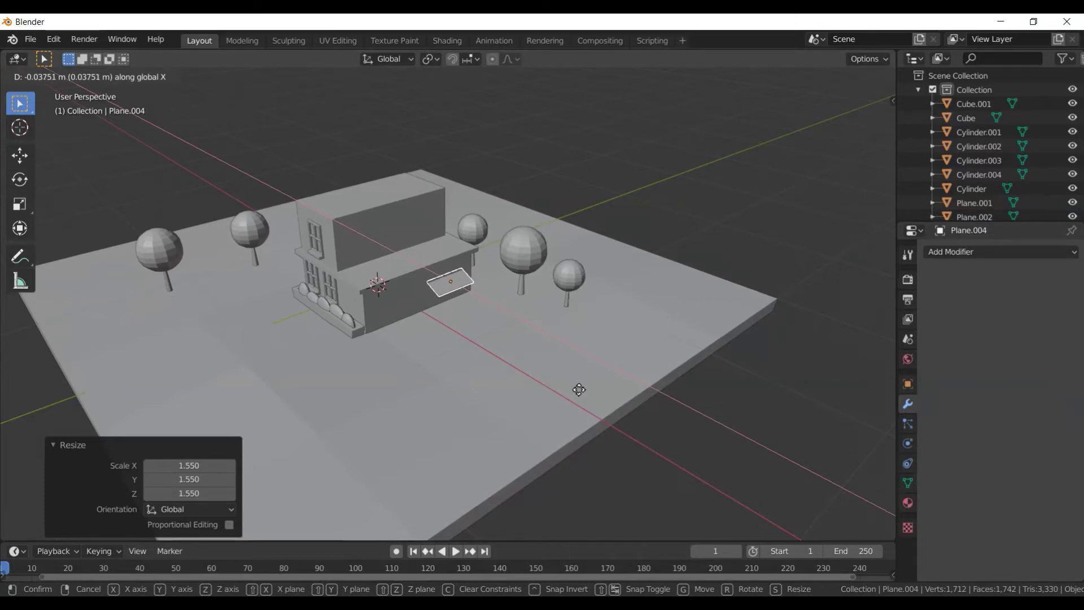
left_click(578, 389)
- Raise the plank 0.0818 m along Z into awning position
mouse_move(567, 375)
middle_mouse_down()
mouse_move(572, 361)
mouse_move(506, 355)
middle_mouse_up()
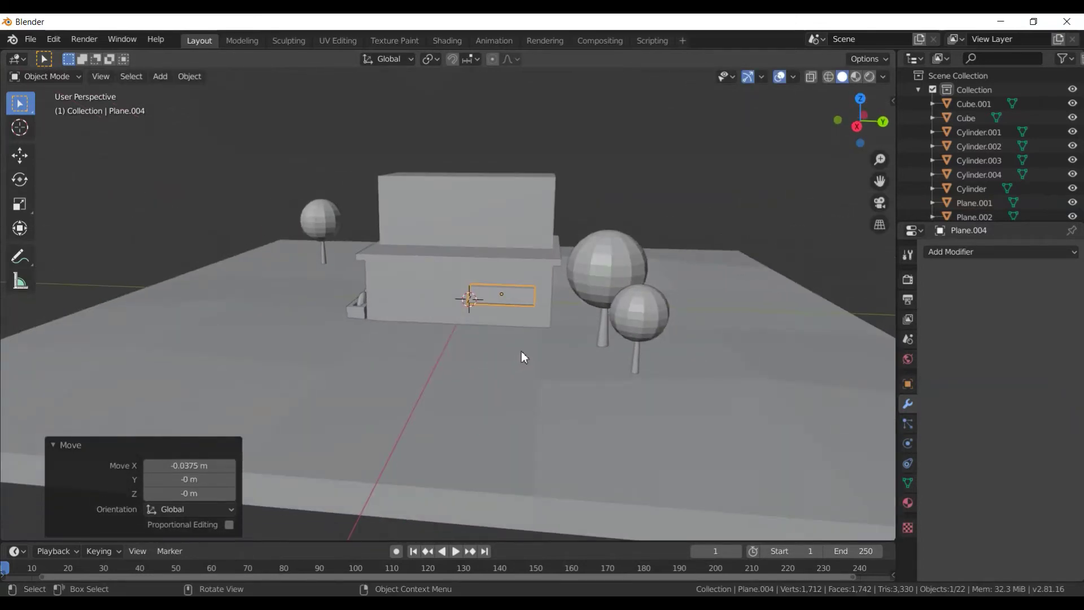
key("g")
key("z")
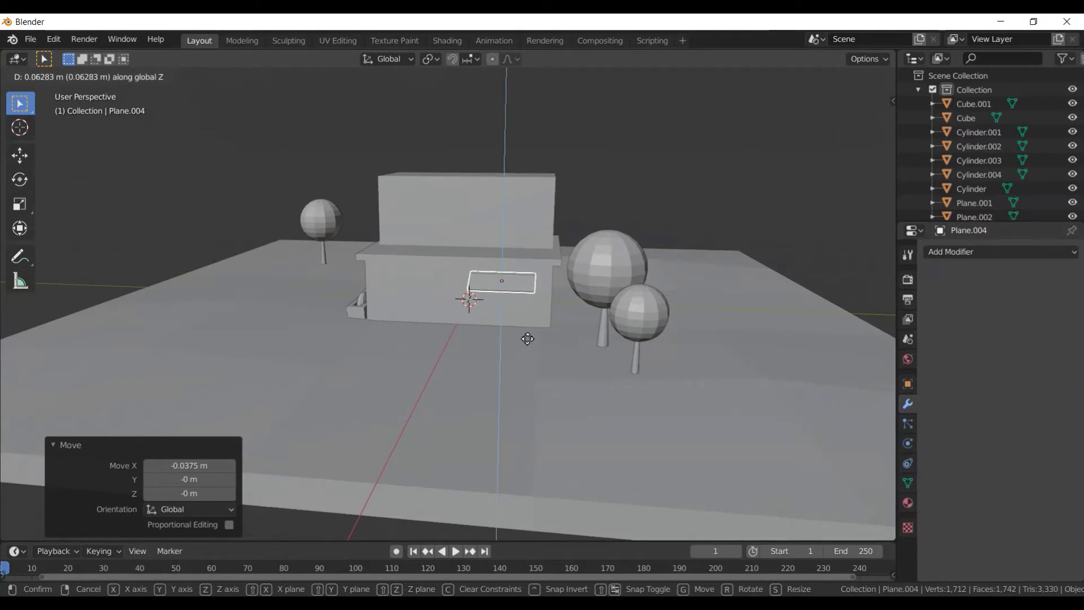
left_click(528, 334)
mouse_move(528, 334)
middle_mouse_down()
mouse_move(607, 321)
mouse_move(482, 326)
mouse_move(431, 270)
middle_mouse_up()
left_click(481, 328)
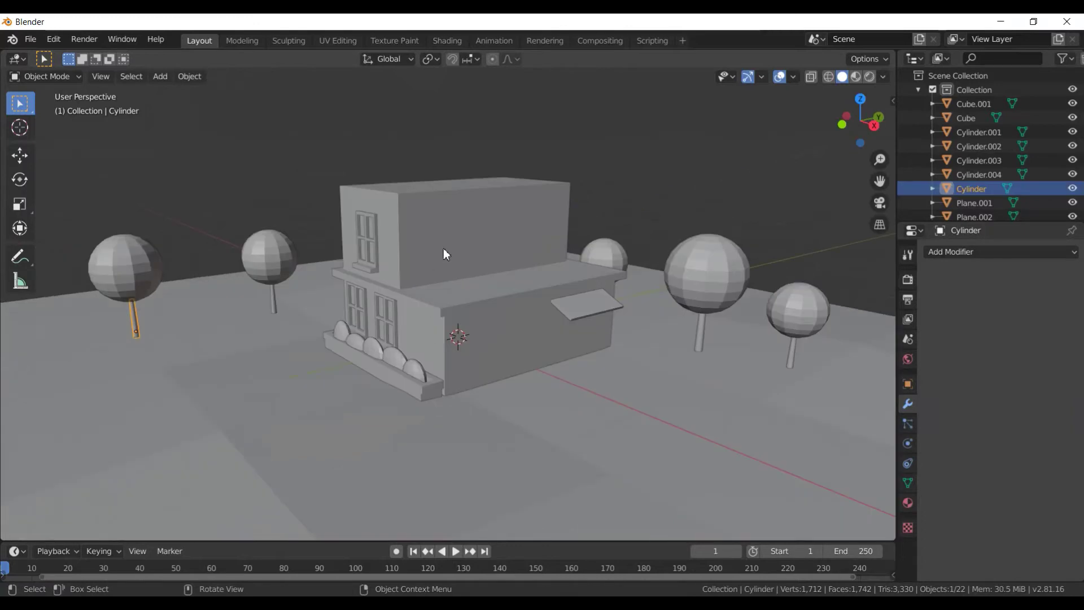
- Add a loop cut near the top of the house body and select the top face band
left_click(451, 219)
key("Tab")
key("ctrl+r")
left_click(392, 202)
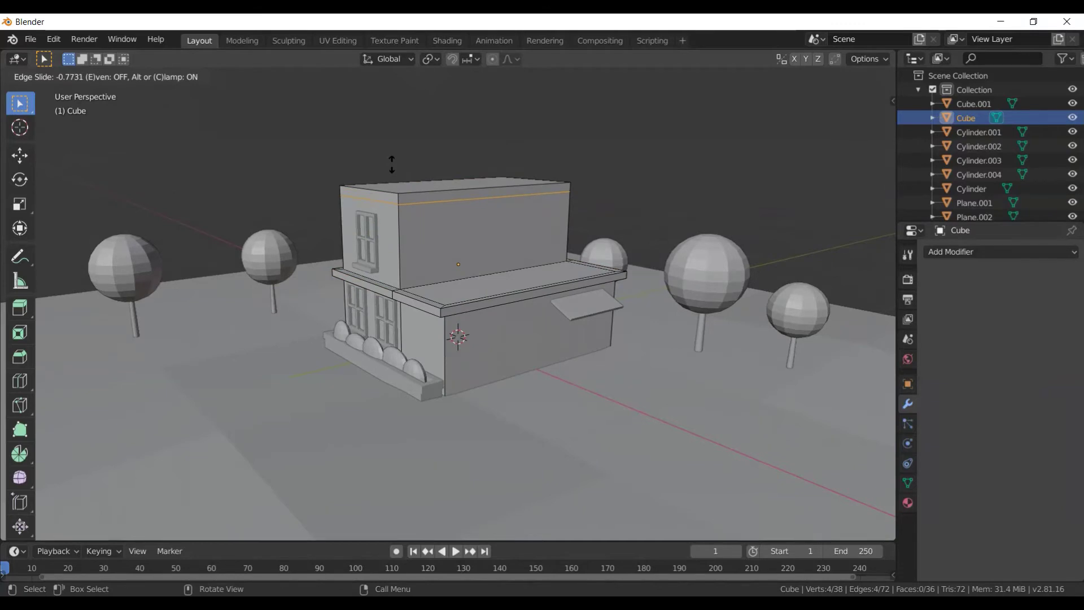
left_click(392, 165)
key("3")
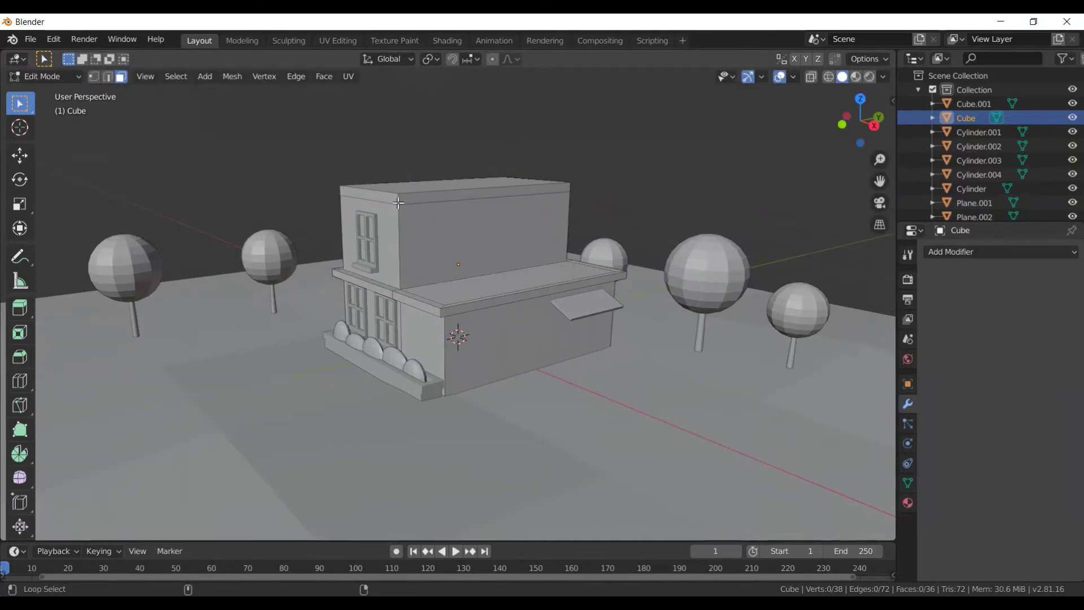
left_click(398, 202, "alt")
- Extrude the top band and scale it 1.11 outward into a roof overhang
key("e")
key("s")
left_click(429, 224)
mouse_move(429, 224)
middle_mouse_down()
mouse_move(495, 291)
mouse_move(504, 266)
middle_mouse_up()
scroll(495, 292, "up", 2)
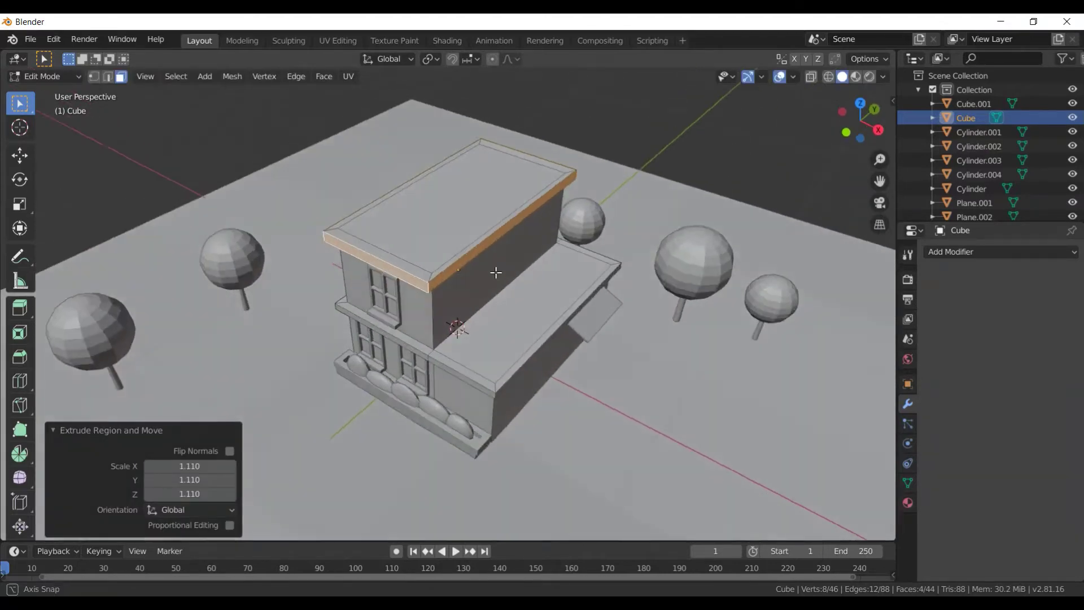
key("KP_5")
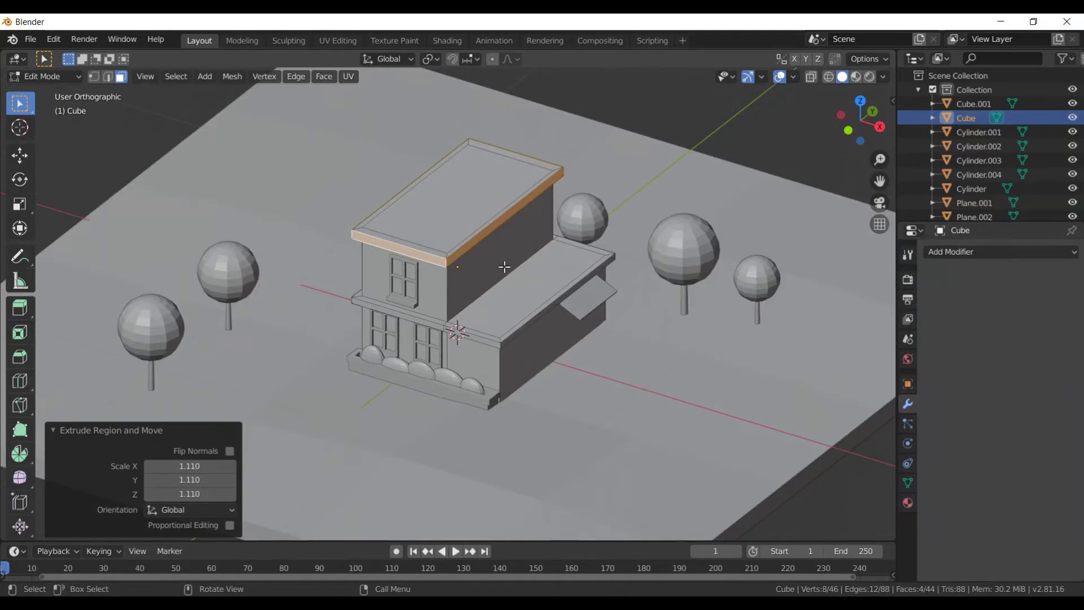
scroll(569, 291, "down", 1)
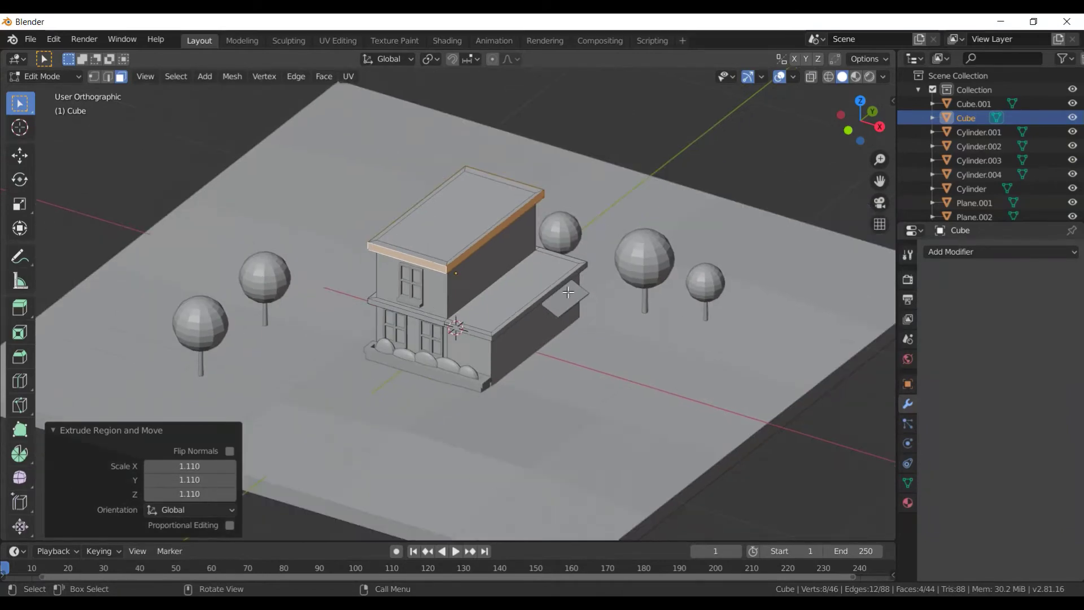
middle_click_drag(569, 291, 555, 280)
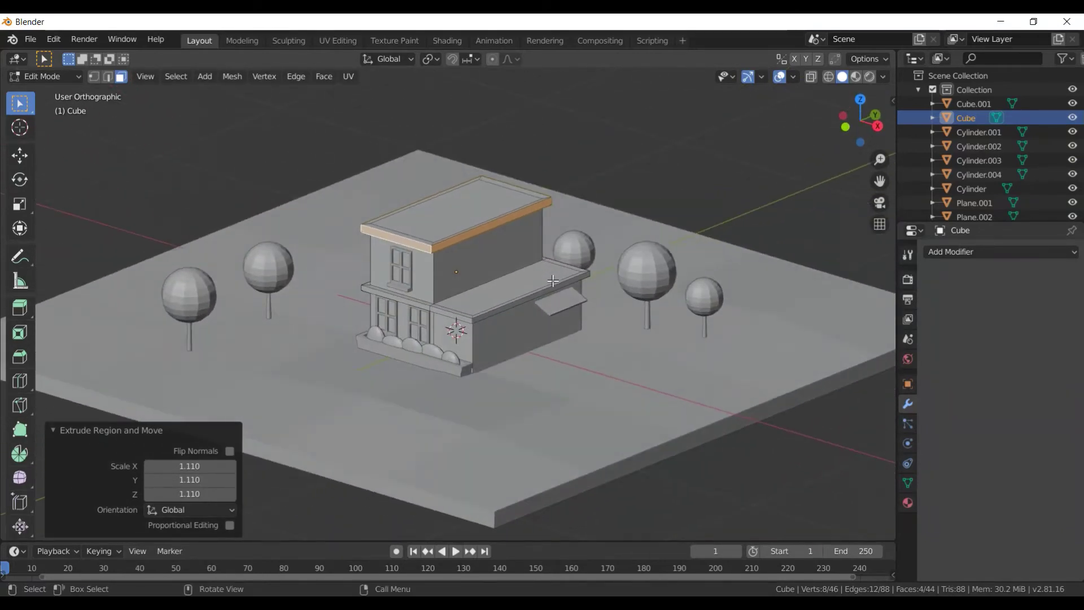
key("Tab")
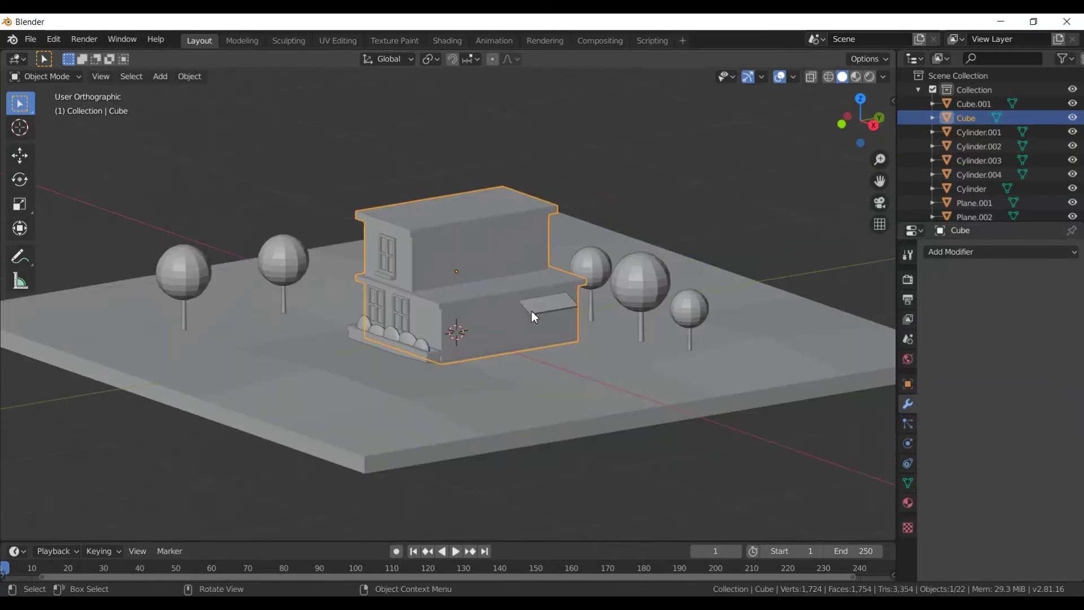
- Select the awning plank, frame it, and switch to the front orthographic view
scroll(531, 311, "up", 3)
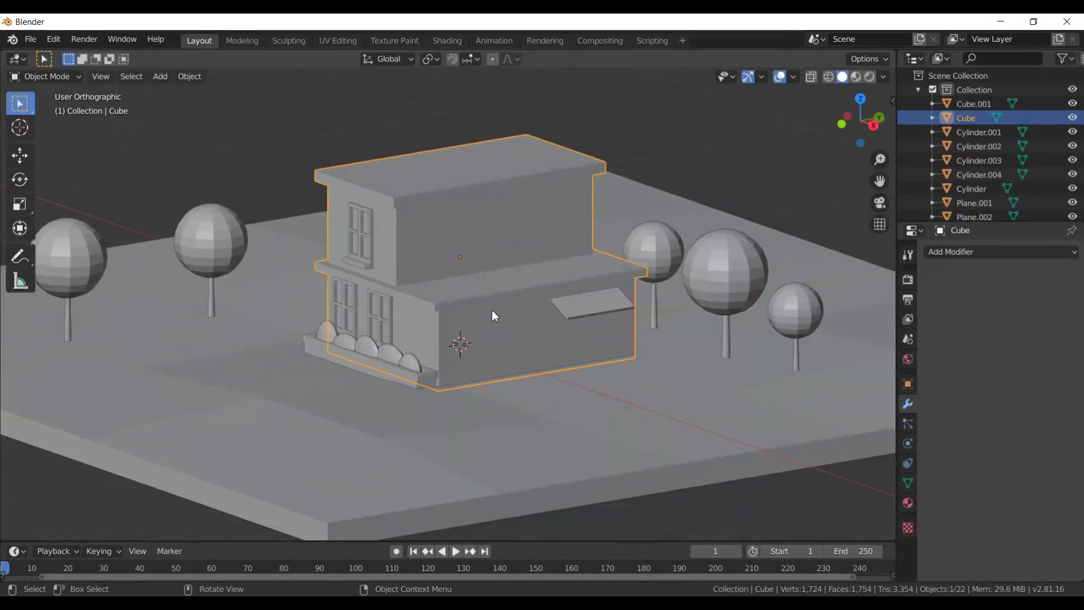
scroll(486, 317, "down", 3)
middle_click_drag(478, 331, 548, 370)
scroll(508, 375, "up", 4)
left_click(472, 380)
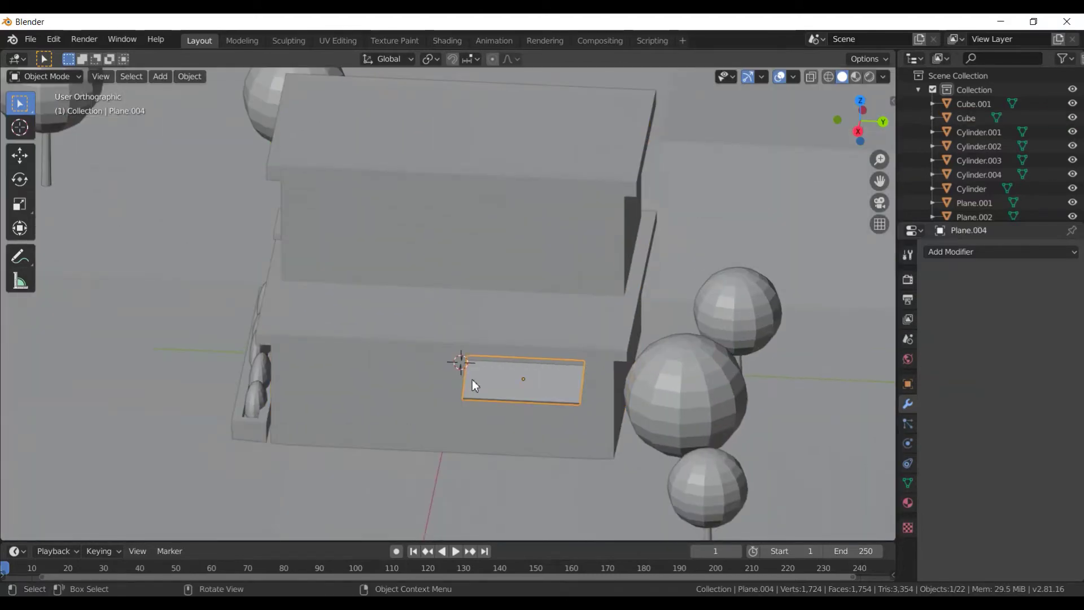
key("KP_Decimal")
scroll(473, 330, "down", 3)
mouse_move(473, 330)
middle_mouse_down()
mouse_move(334, 296)
mouse_move(371, 318)
middle_mouse_up()
key("KP_3")
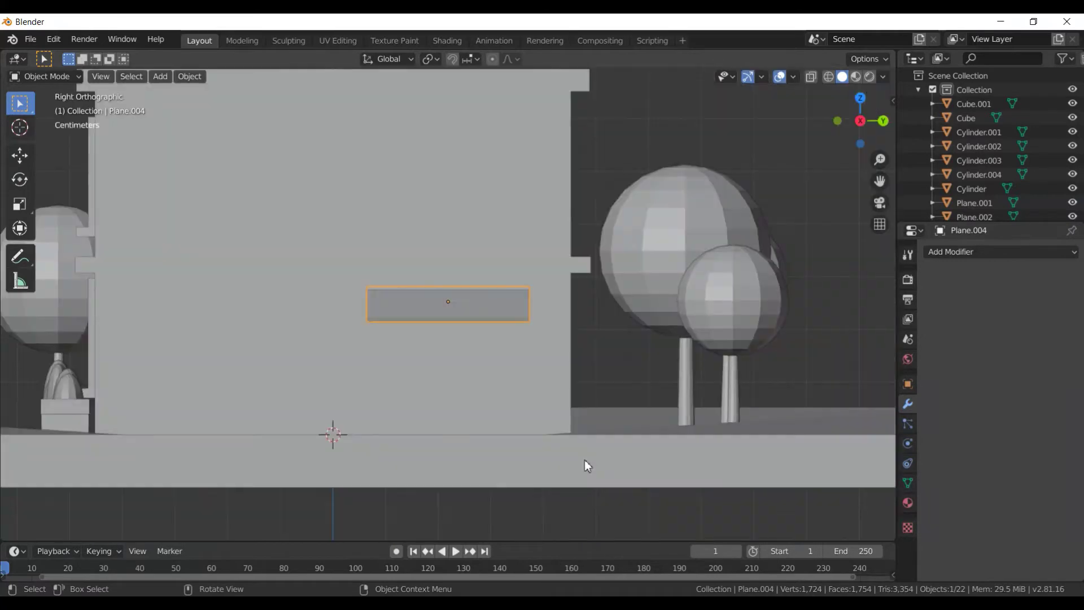
key("KP_1")
- Nudge the awning plank 0.014 m along X against the side wall
key("g")
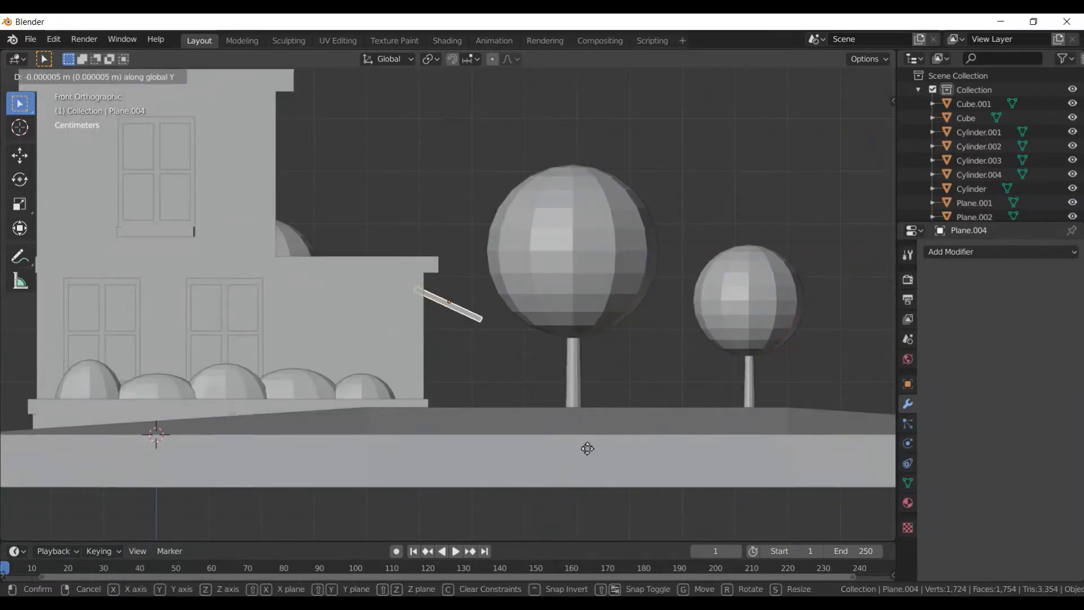
key("x")
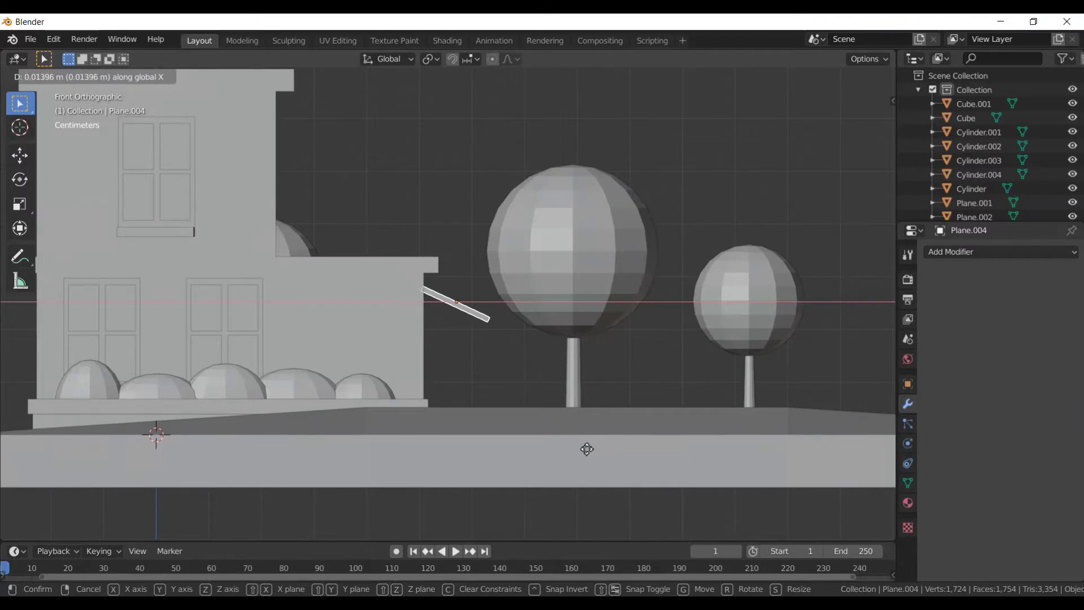
left_click(587, 449)
mouse_move(536, 397)
middle_mouse_down()
mouse_move(521, 377)
mouse_move(533, 382)
mouse_move(464, 382)
mouse_move(479, 375)
middle_mouse_up()
scroll(482, 375, "up", 2)
key("shift+a")
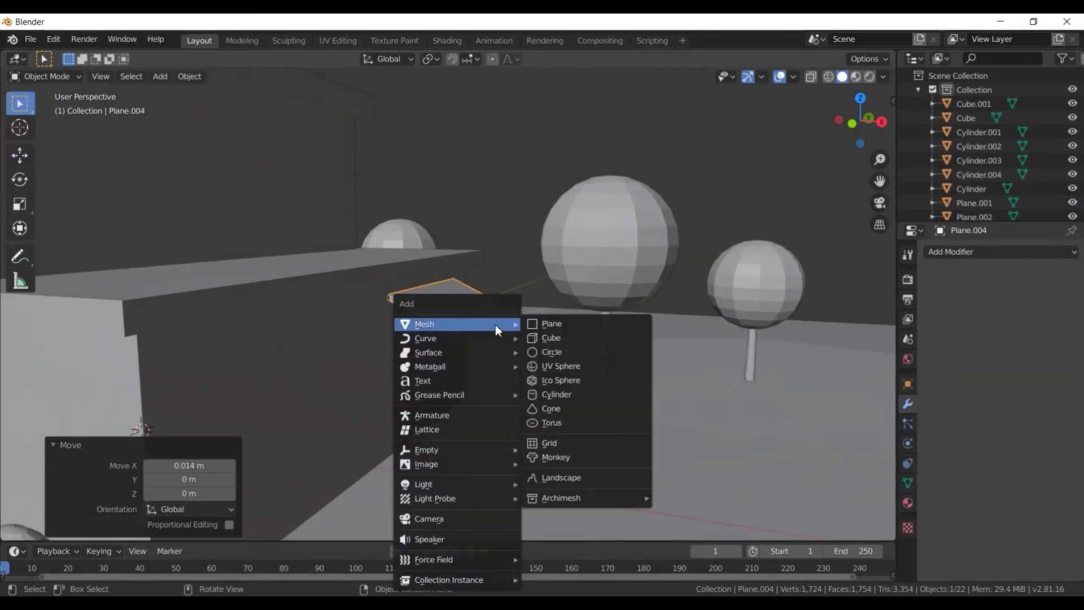
- Add a cube shrunk to 0.01 and move it 0.801 m along X
left_click(548, 335)
scroll(535, 356, "down", 5)
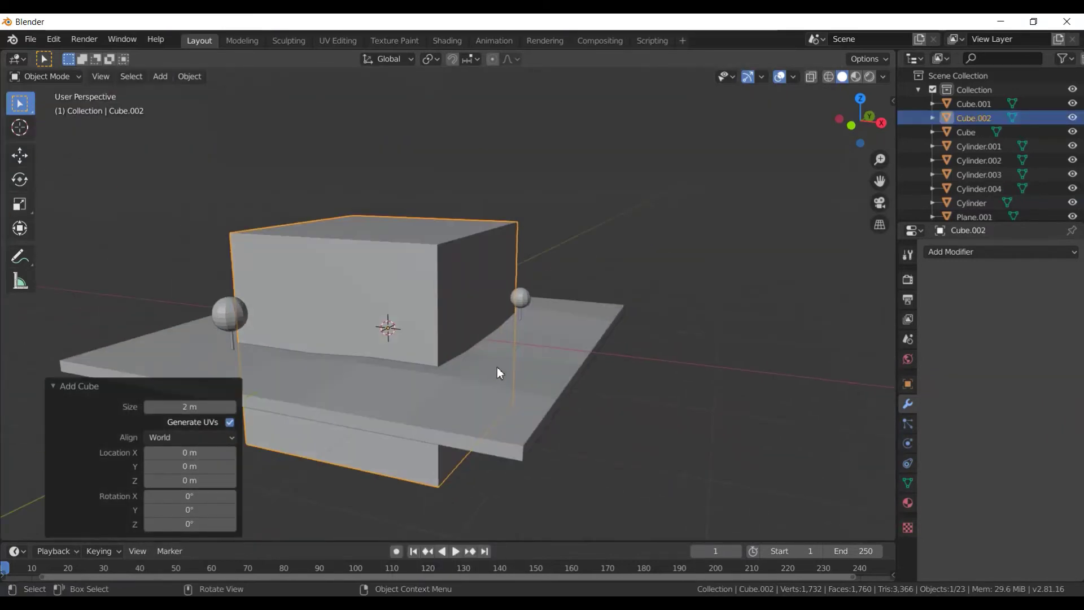
type("s01")
key("Return")
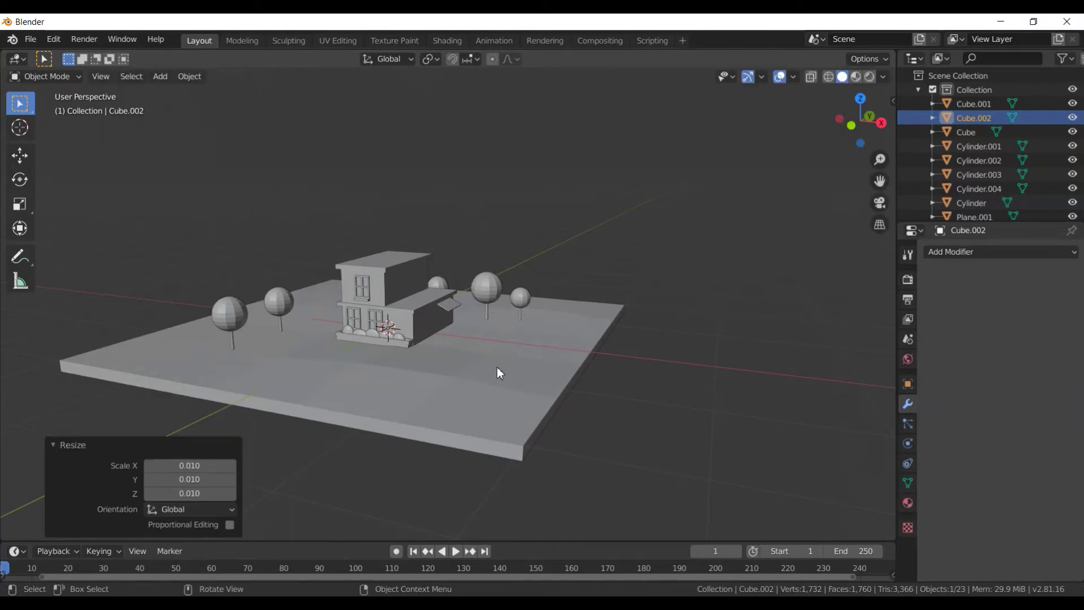
key("g")
key("y")
key("x")
left_click(570, 391)
key("KP_Decimal")
scroll(485, 385, "down", 4)
scroll(472, 381, "down", 3)
scroll(499, 377, "up", 1)
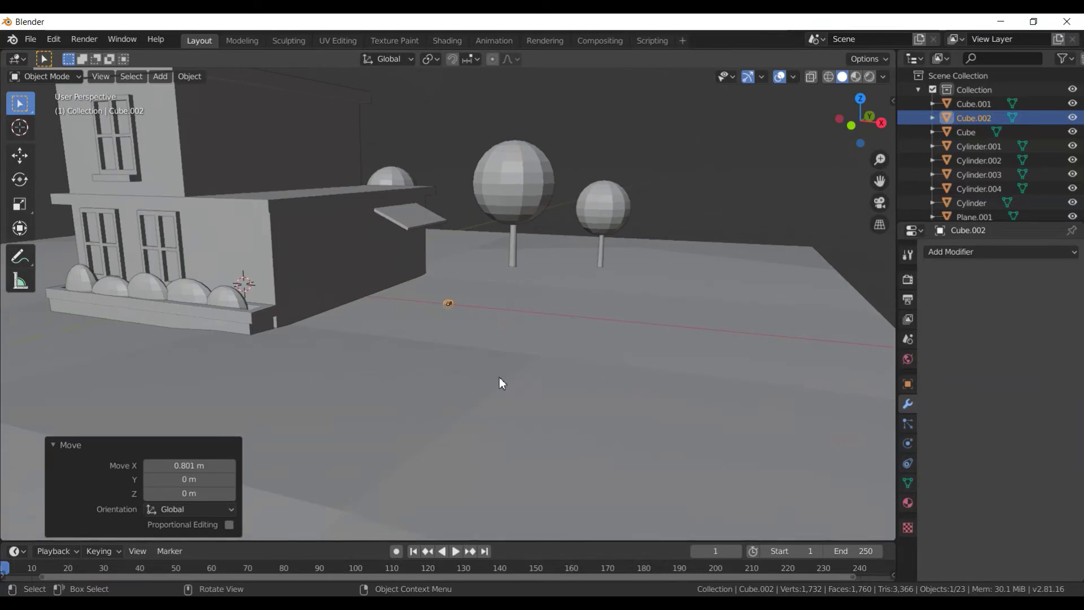
- Shrink the cube to about half and stretch it vertically into a tall thin pole
key("s")
key("z")
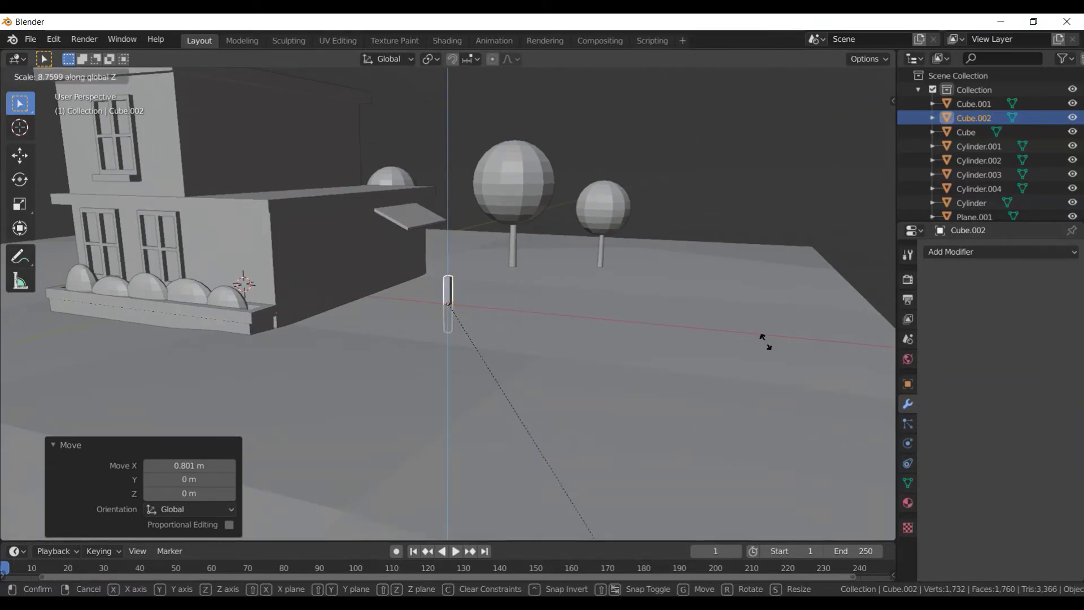
key("Escape")
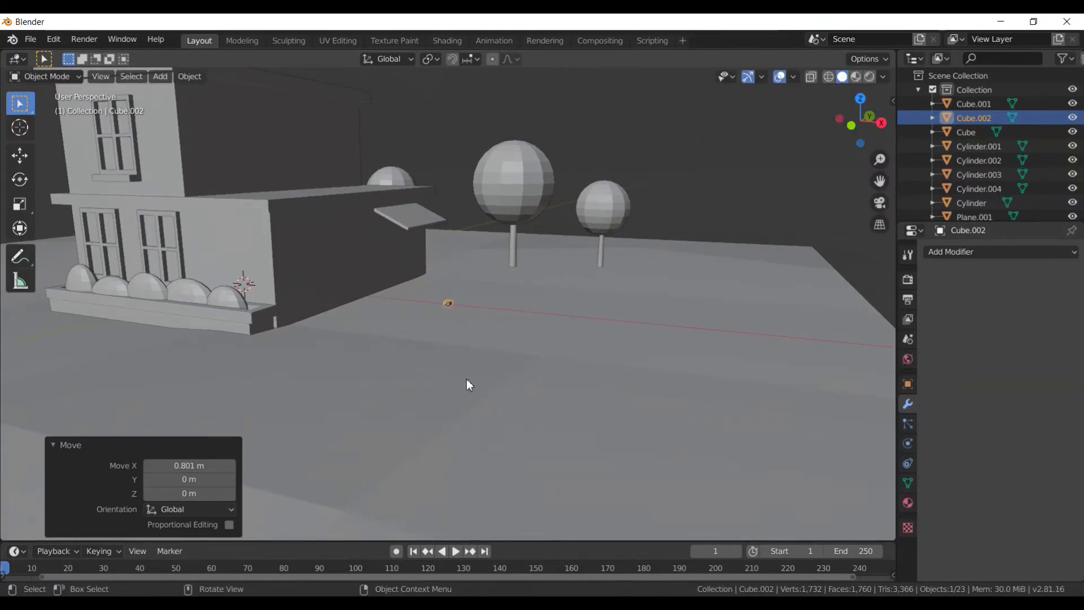
key("s")
left_click(571, 358)
key("s")
key("z")
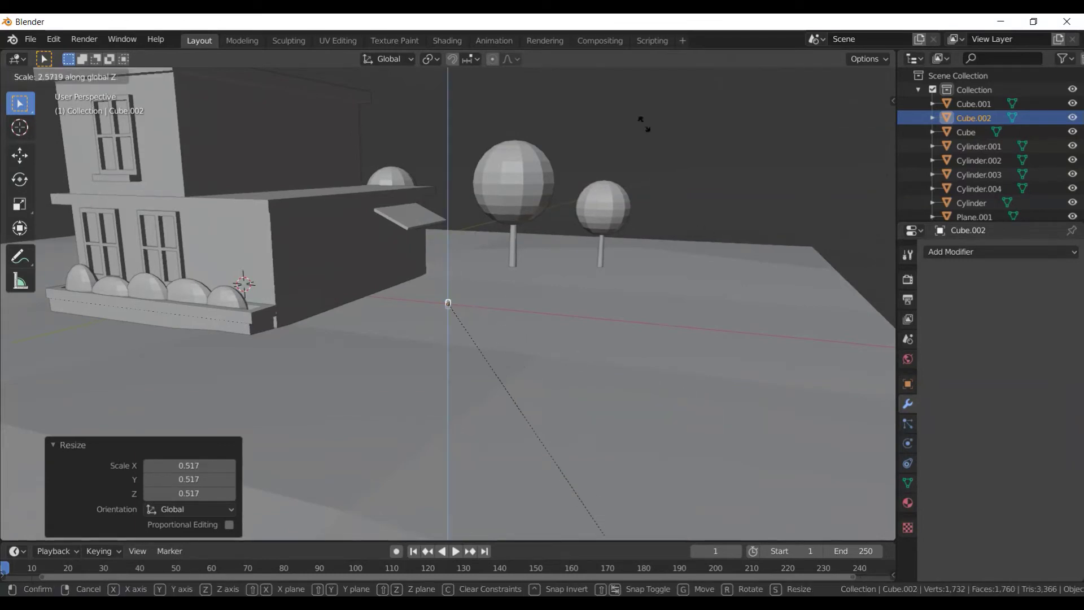
left_click(98, 243)
mouse_move(98, 243)
middle_mouse_down()
mouse_move(416, 296)
mouse_move(350, 317)
middle_mouse_up()
key("KP_3")
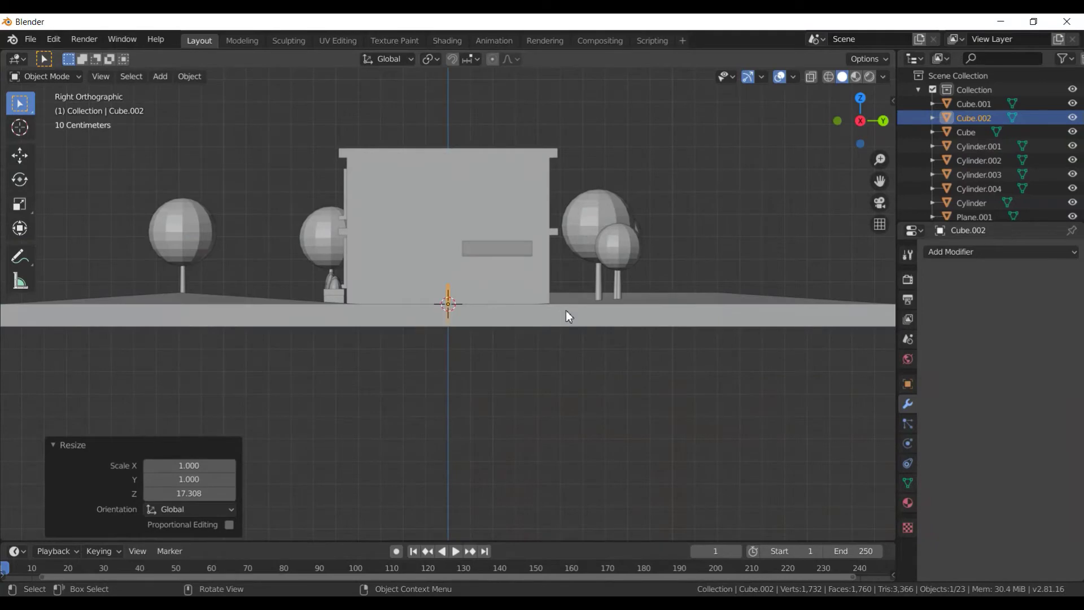
- Place the pole beneath the awning, adjust its height, and shift it along X toward the wall
key("g")
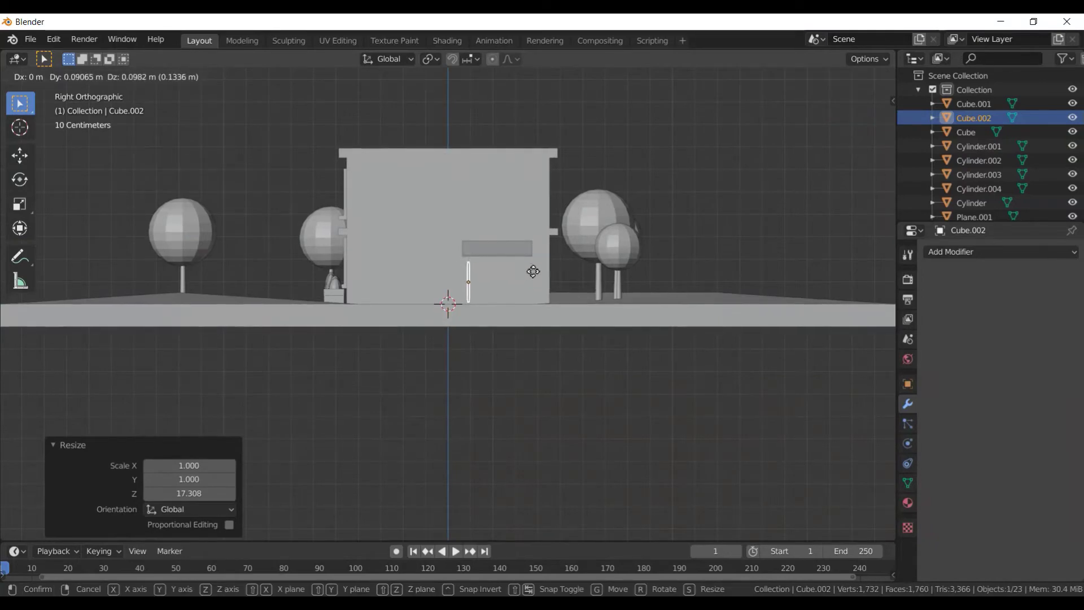
left_click(529, 273)
key("s")
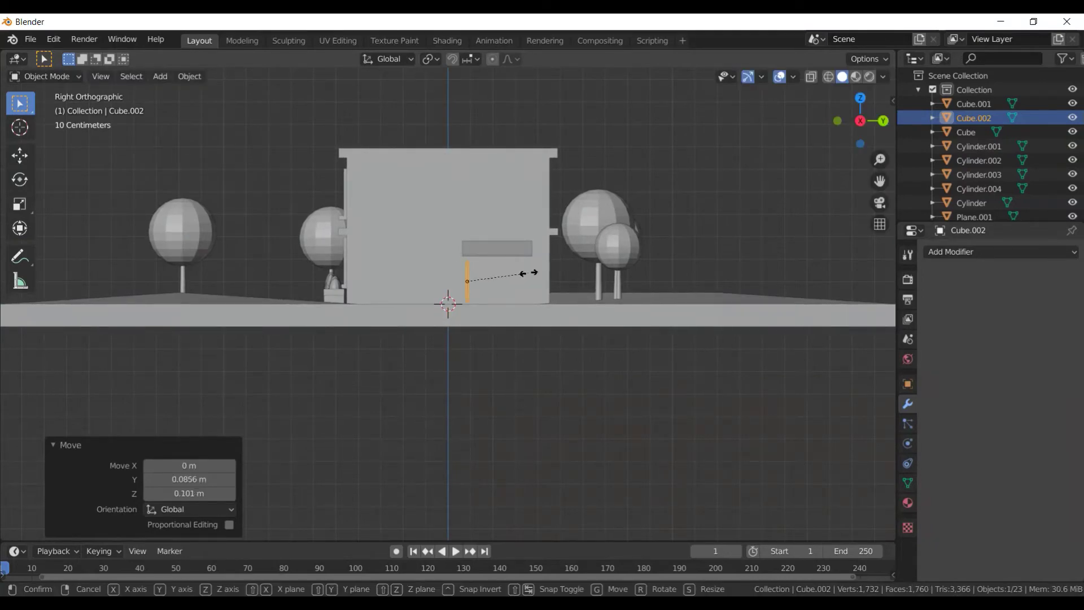
key("z")
left_click(539, 293)
mouse_move(539, 294)
middle_mouse_down()
mouse_move(588, 336)
mouse_move(529, 244)
middle_mouse_up()
key("g")
key("x")
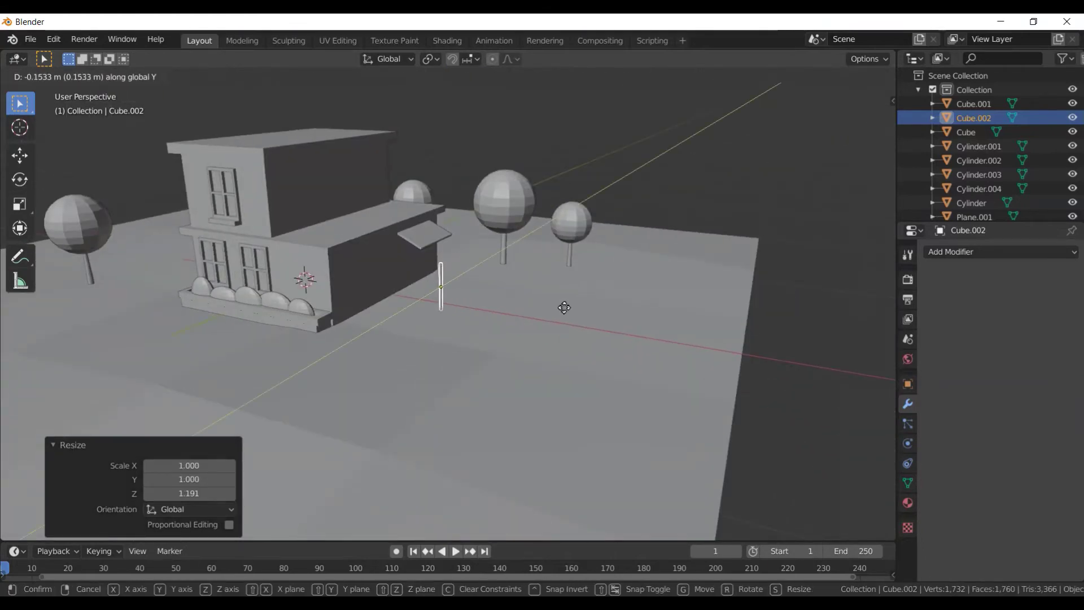
left_click(551, 304)
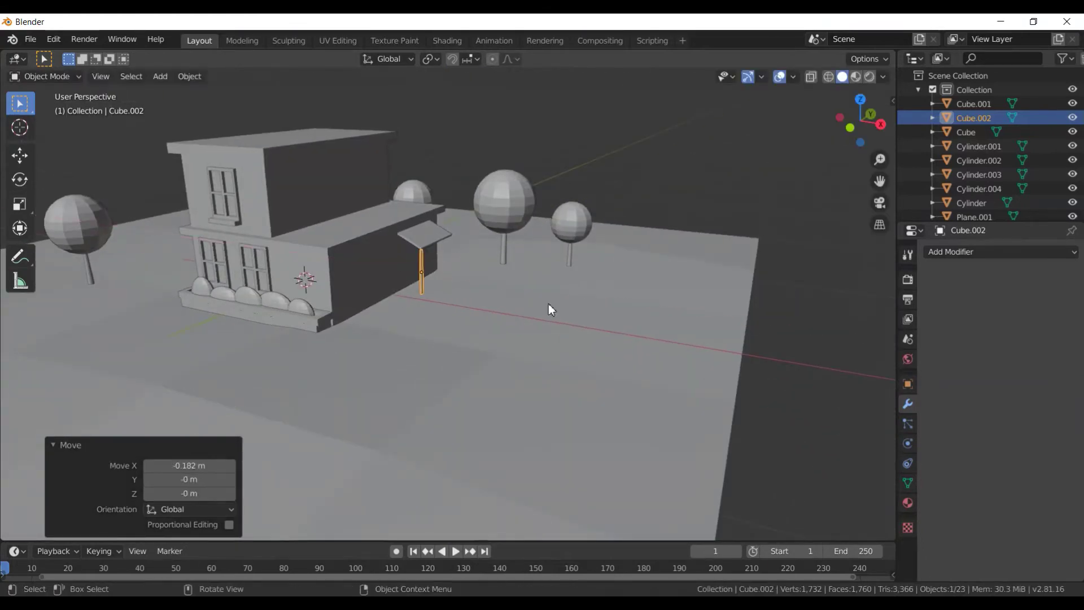
key("KP_Decimal")
mouse_move(512, 322)
middle_mouse_down()
mouse_move(411, 303)
mouse_move(422, 287)
middle_mouse_up()
key("KP_3")
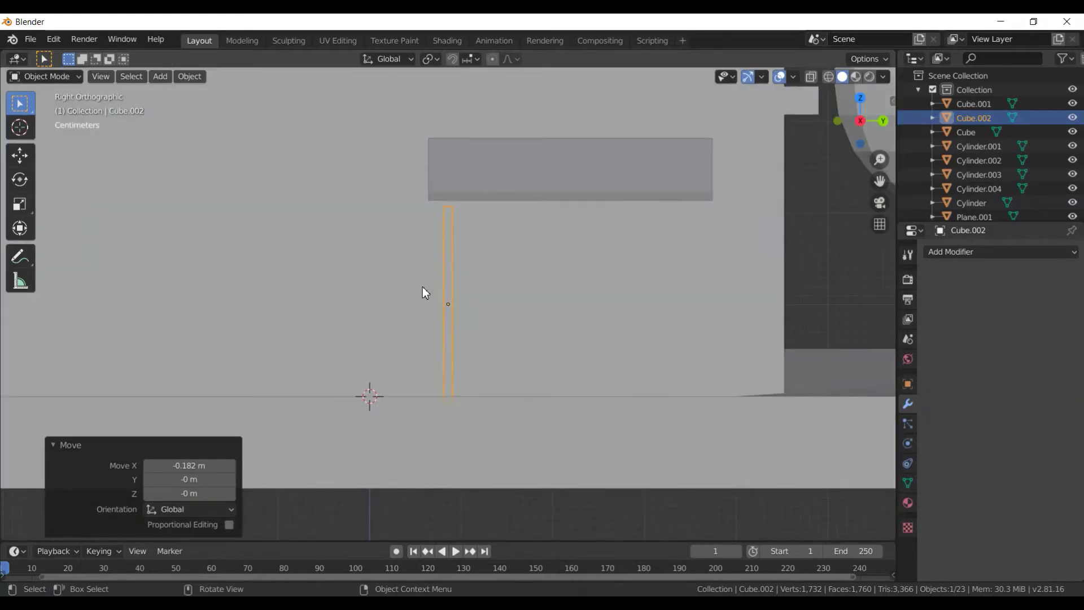
- Shorten the pole vertically and raise it up to meet the awning
key("s")
key("z")
left_click(665, 375)
key("g")
key("z")
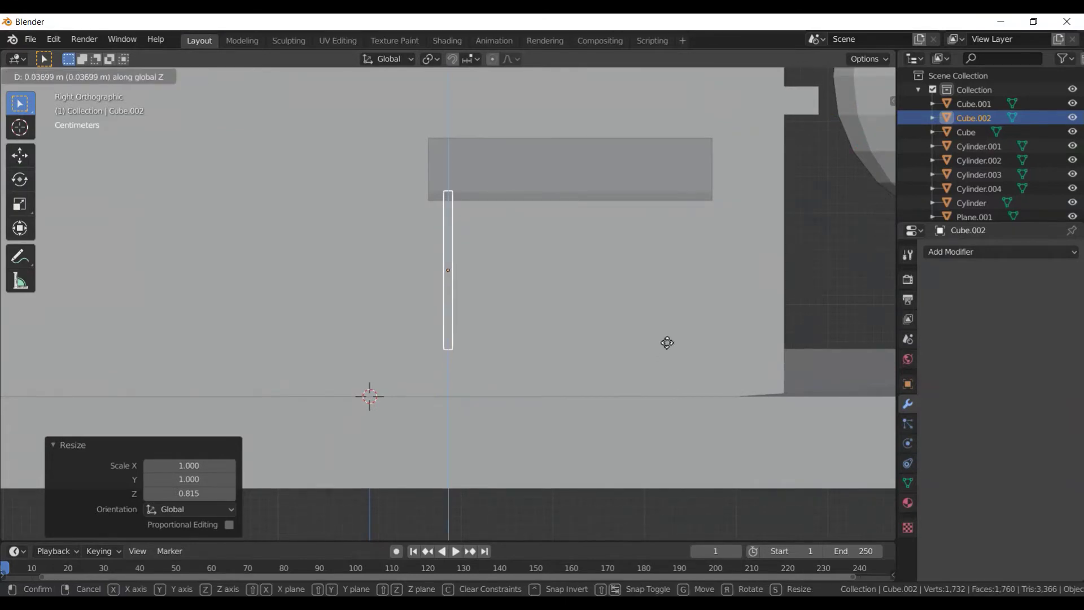
left_click(666, 343)
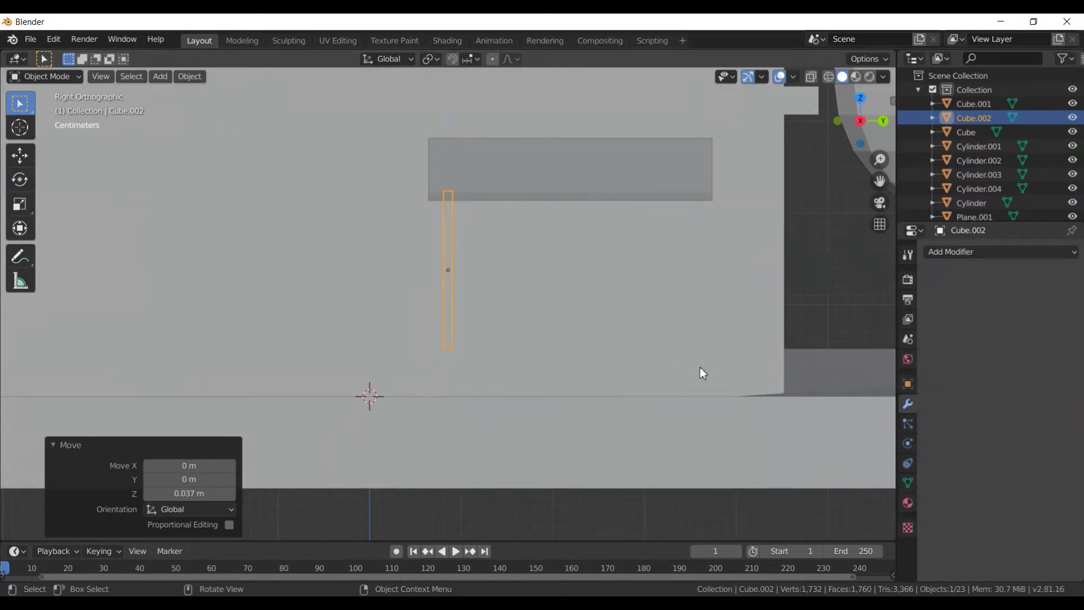
mouse_move(655, 347)
middle_mouse_down()
mouse_move(687, 330)
mouse_move(595, 300)
mouse_move(640, 325)
middle_mouse_up()
key("KP_3")
scroll(593, 337, "down", 3)
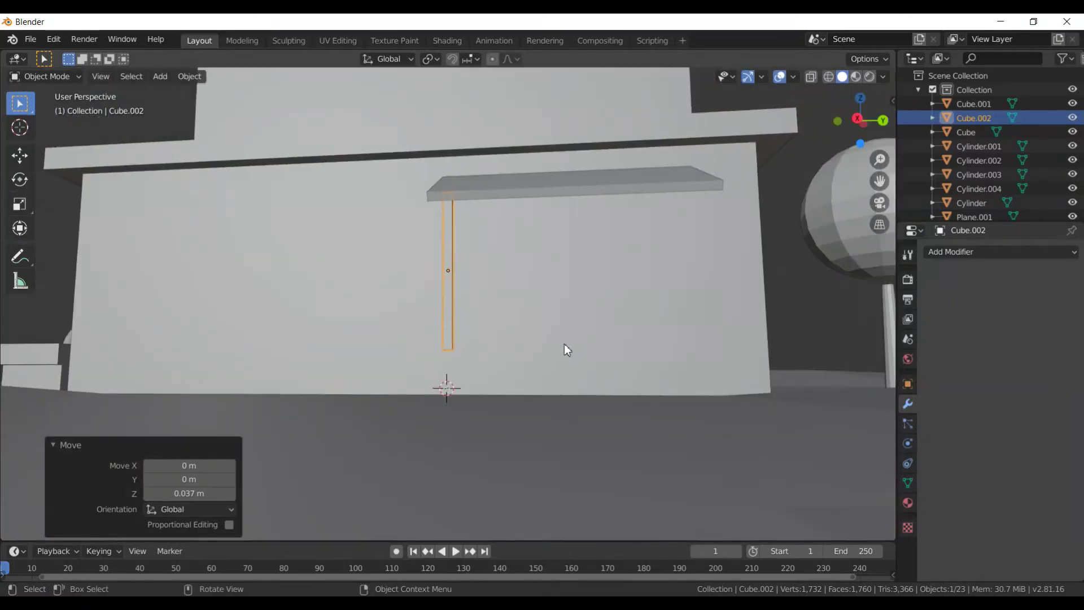
- Fine-tune the leg's height and vertical position so it sits right under the canopy
key("s")
key("z")
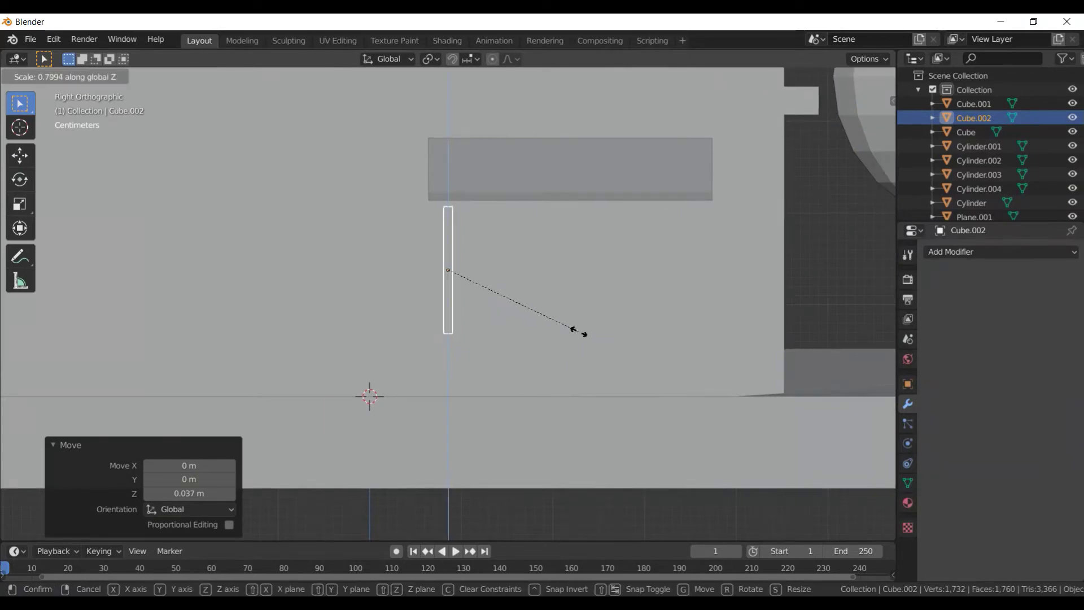
left_click(568, 326)
key("g")
key("z")
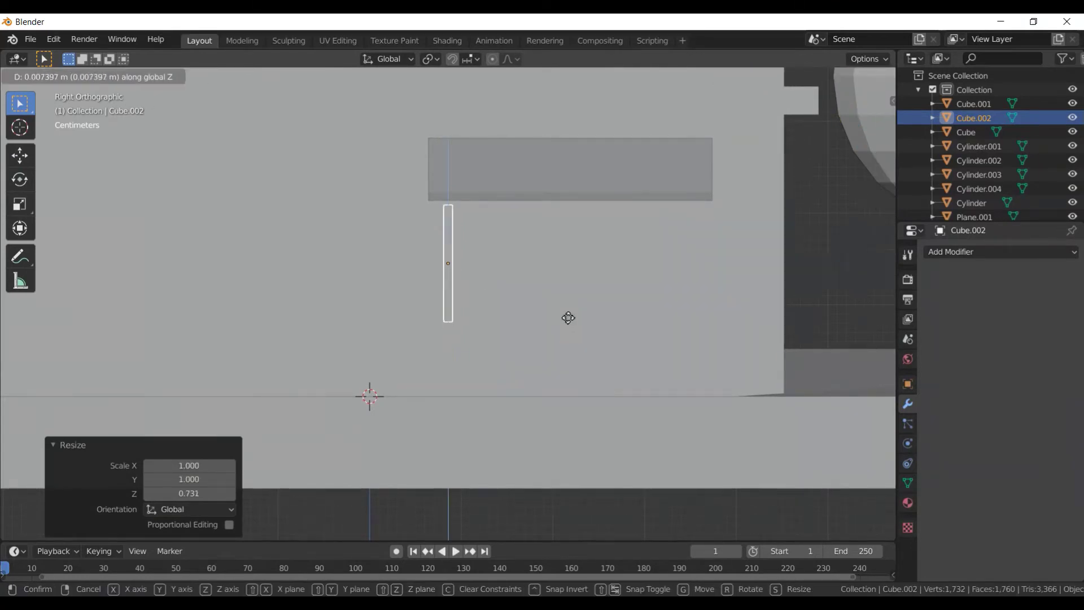
left_click(569, 310)
mouse_move(569, 315)
middle_mouse_down()
mouse_move(746, 335)
mouse_move(733, 346)
middle_mouse_up()
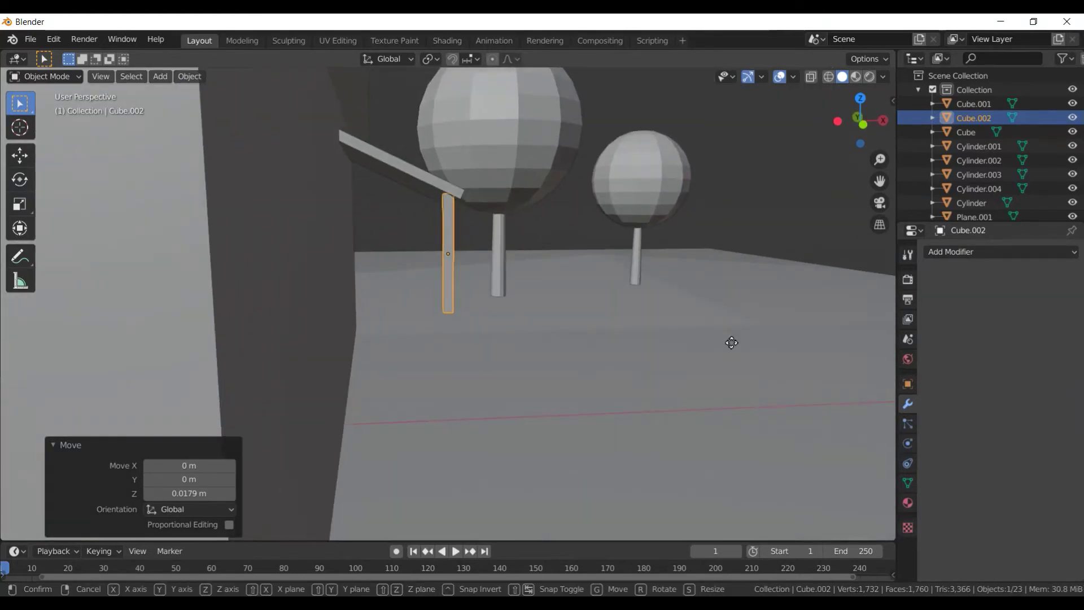
key("g")
key("z")
left_click(731, 339)
middle_click_drag(717, 351, 550, 344)
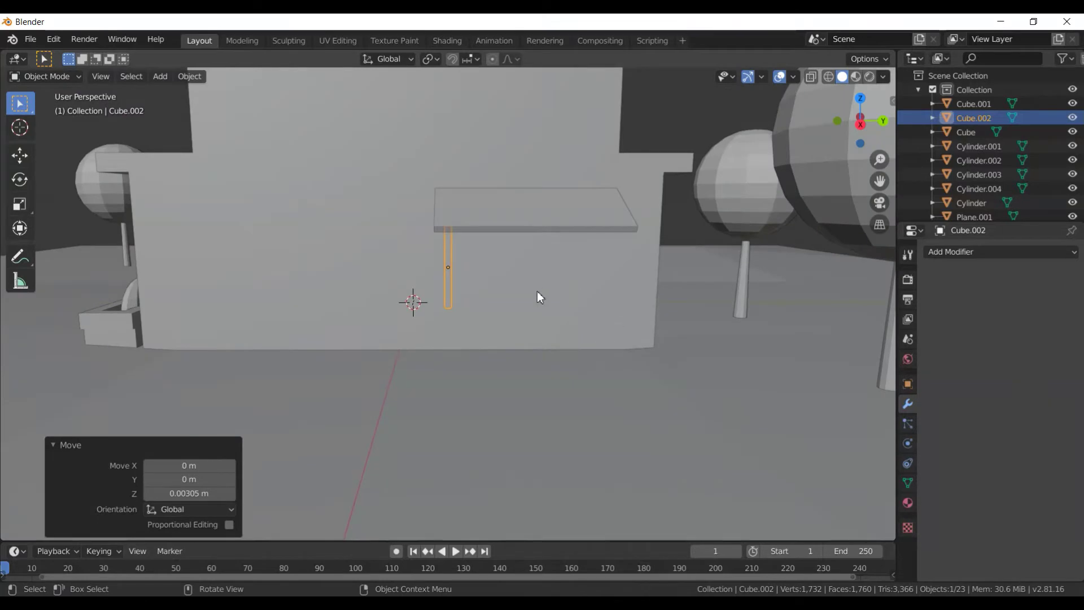
key("KP_3")
- Duplicate the leg and slide the copy about 0.268 m along Y under the canopy's far end
key("shift+d")
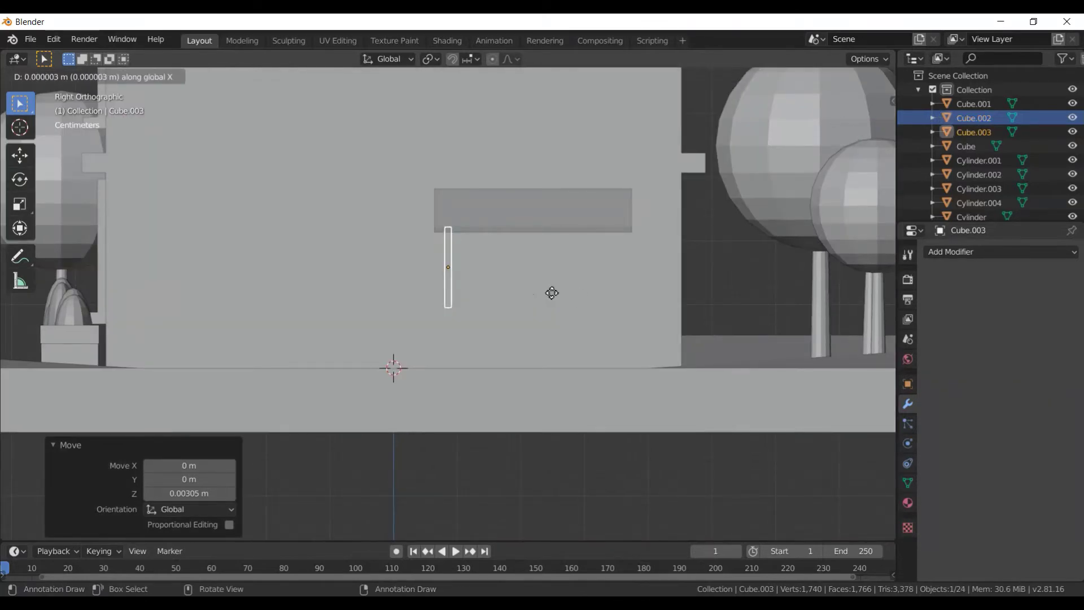
key("y")
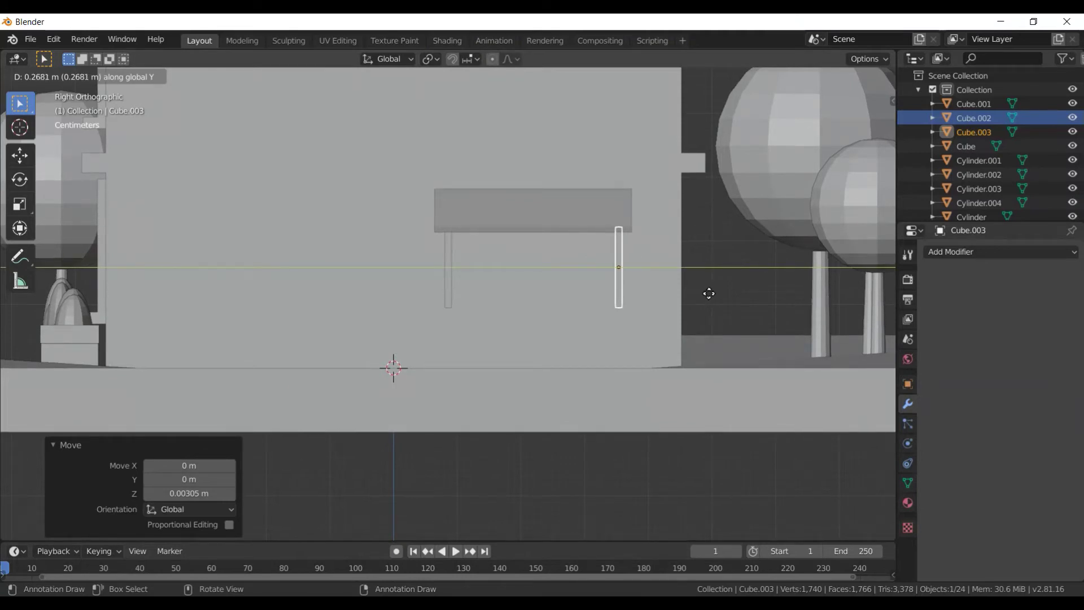
left_click(708, 293)
scroll(708, 292, "down", 3)
middle_click_drag(618, 285, 563, 298)
left_click(563, 298)
middle_click_drag(584, 401, 613, 409)
key("shift+a")
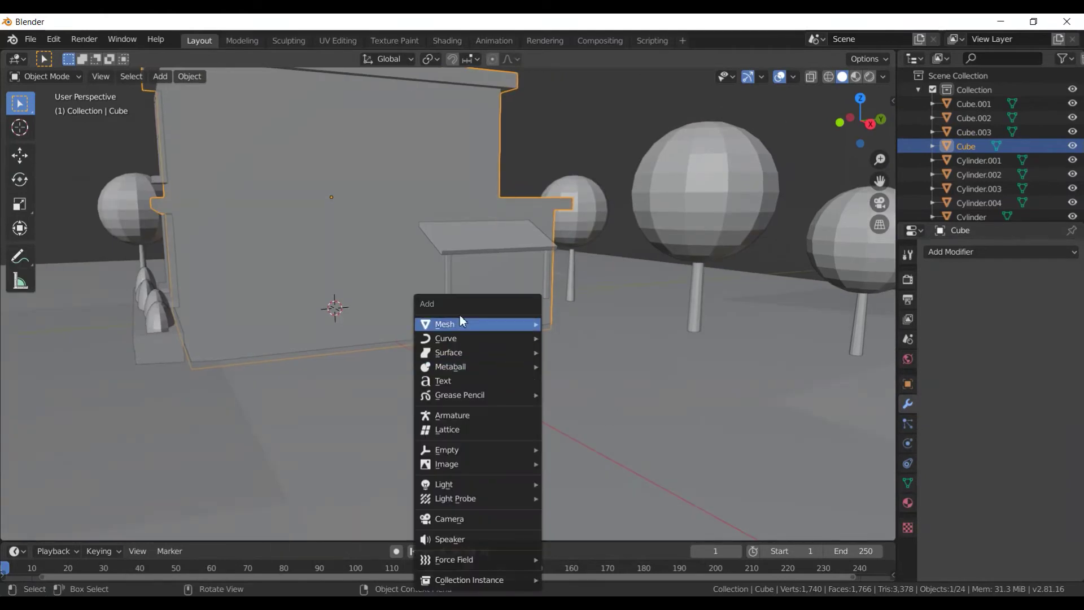
- Add a cube scaled to 0.1 and shift it along Y
left_click(575, 337)
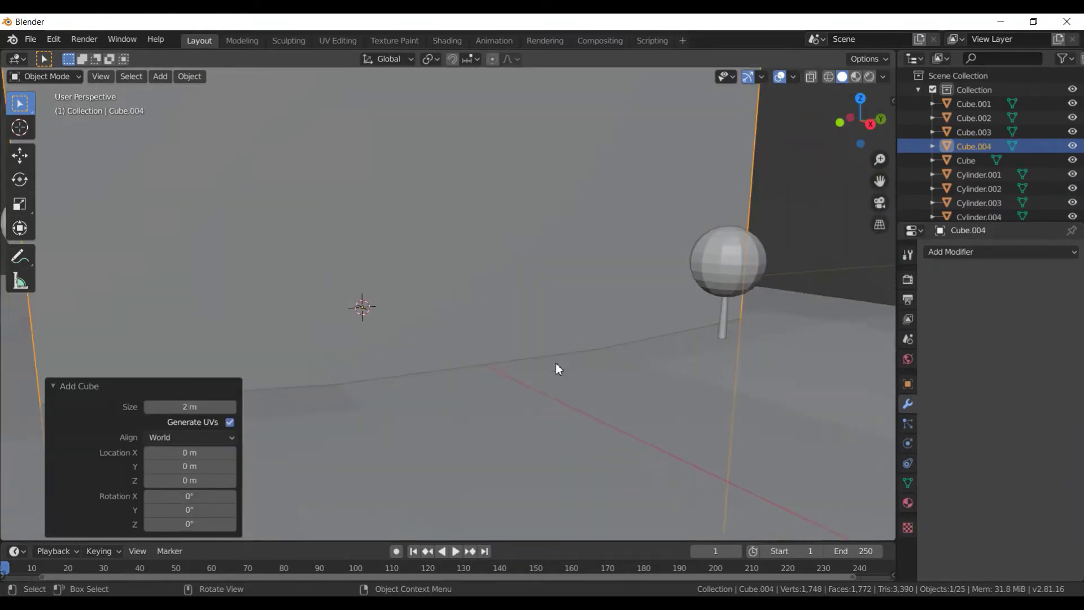
scroll(555, 364, "down", 3)
key("s")
key("0")
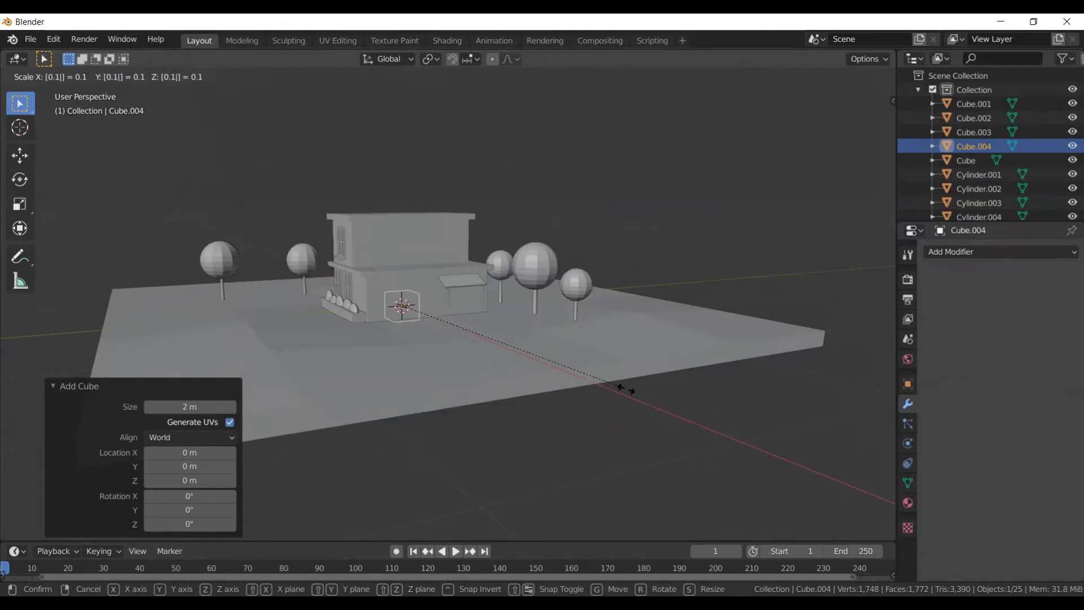
key("Return")
key("g")
key("y")
left_click(684, 438)
- Move the small cube along X beside the trees and settle it on the ground
key("g")
key("x")
left_click(705, 482)
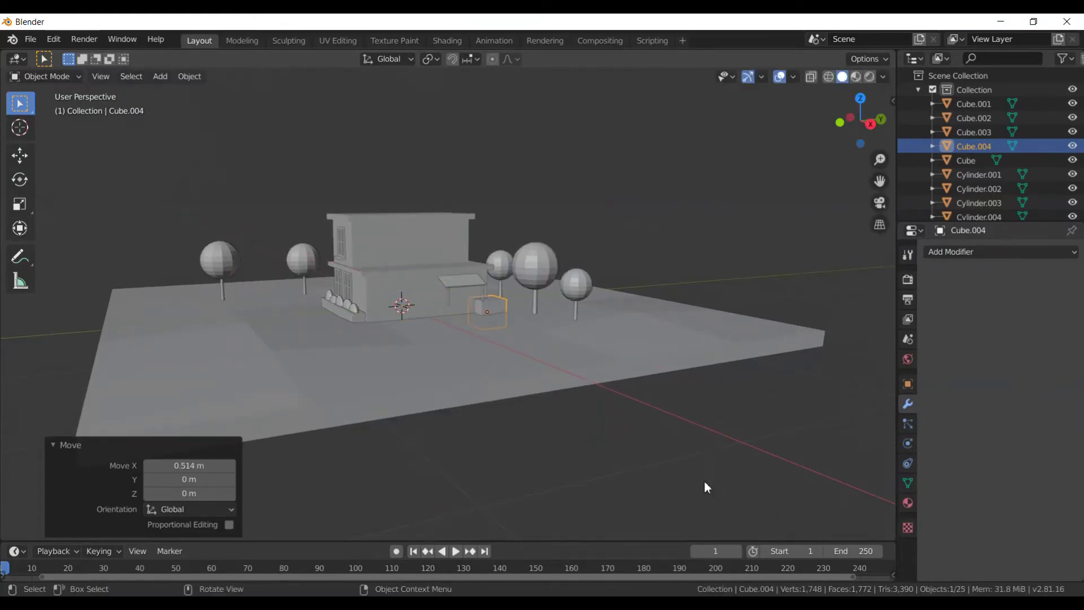
key("g")
key("x")
left_click(754, 85)
key("g")
key("z")
left_click(479, 313)
- In Edit Mode, extrude the panel's side face outward by 0.2 m
key("Tab")
key("KP_Decimal")
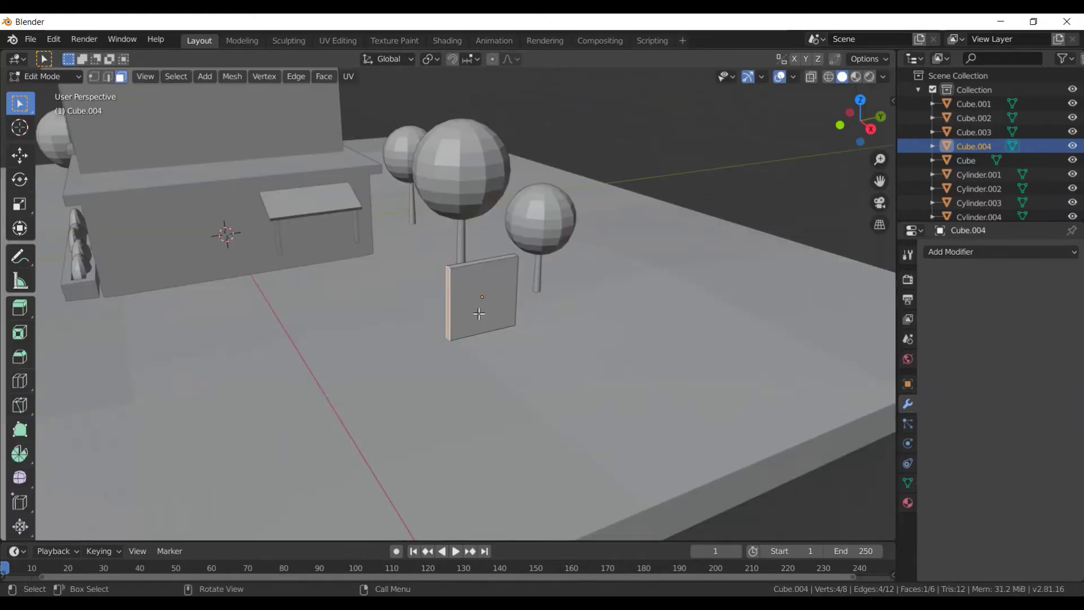
key("ctrl+r")
left_click(479, 313)
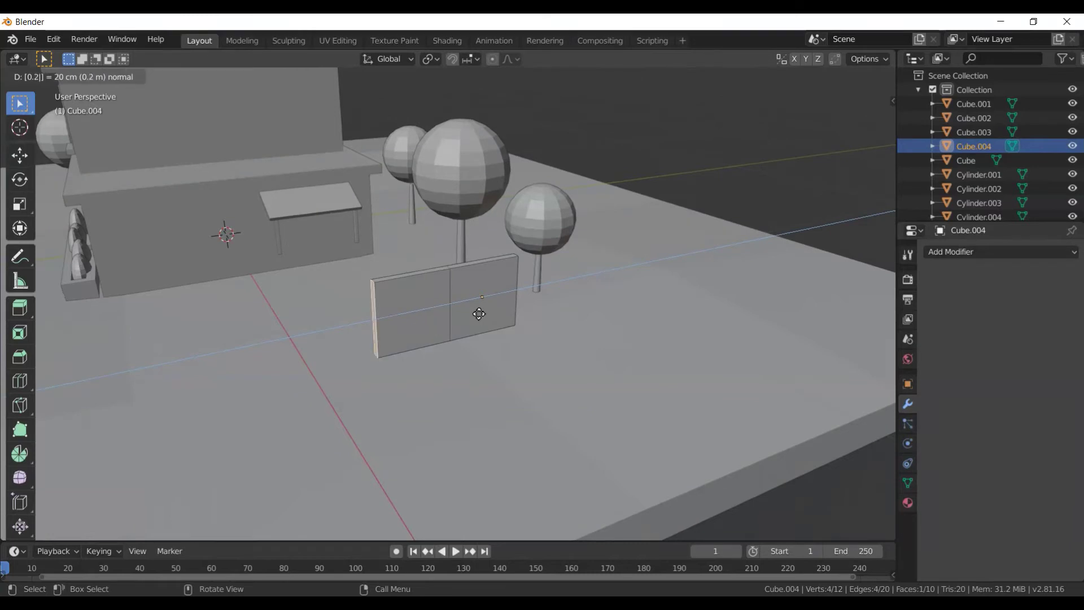
type("2")
key("Return")
- Extrude the far end face another 0.2 m, then select both end faces in top view
middle_click_drag(479, 313, 485, 321)
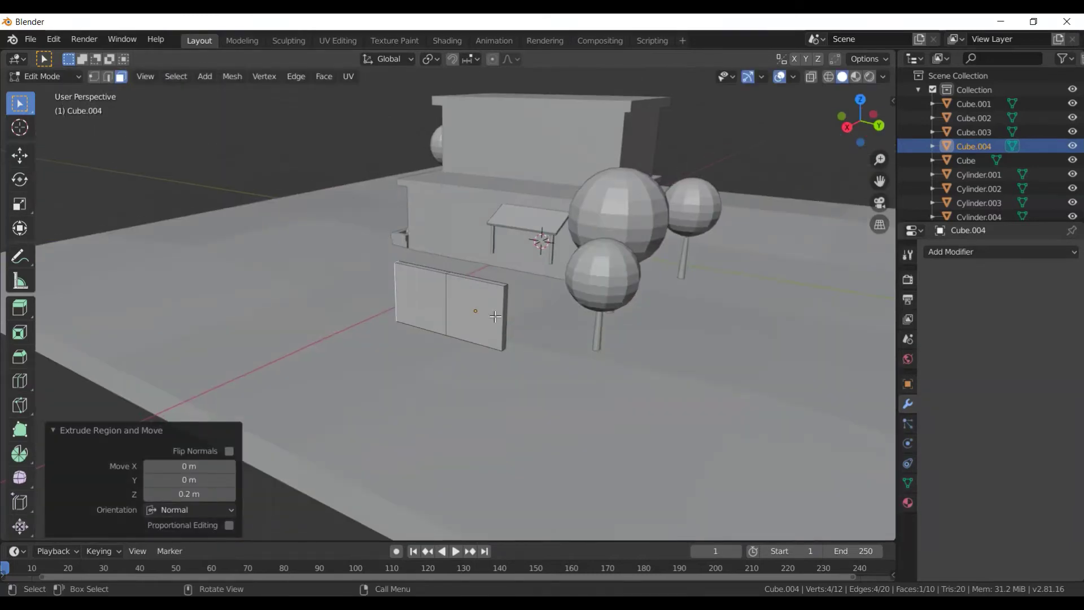
left_click(505, 303)
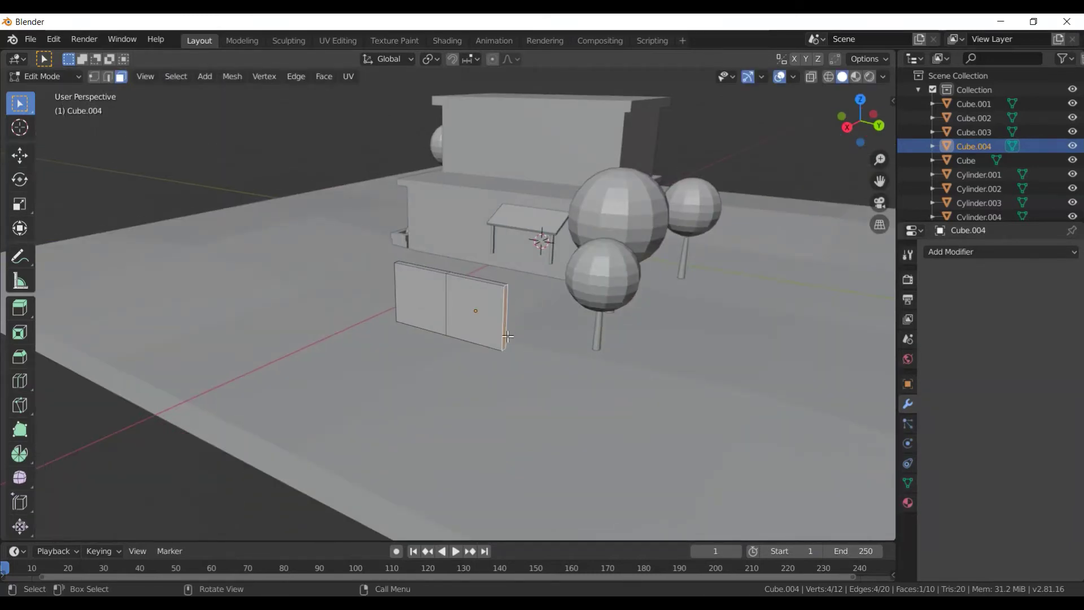
type("e")
type("2")
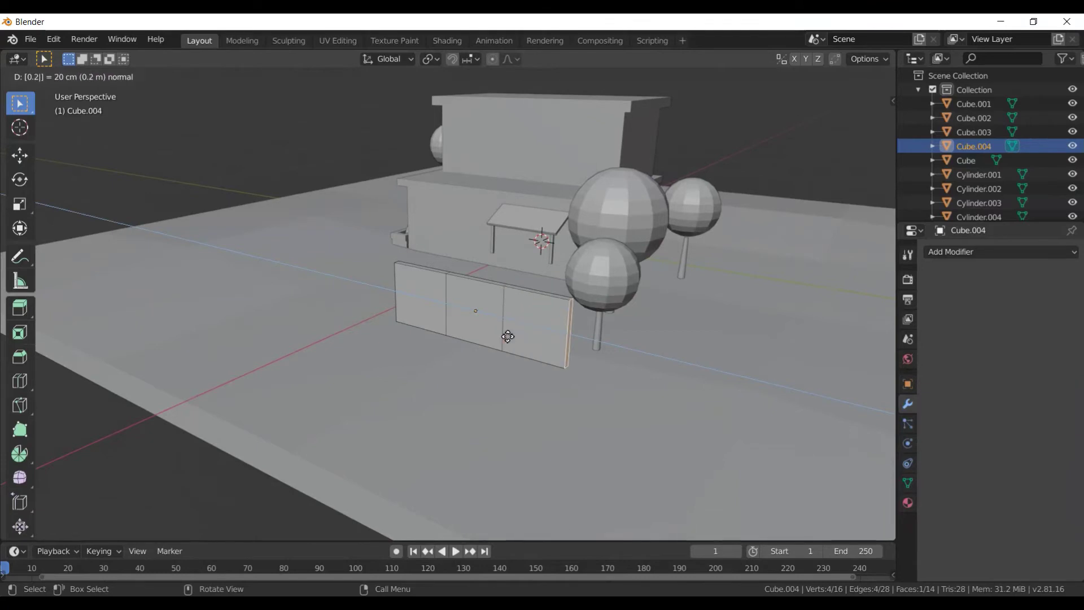
key("Return")
scroll(507, 336, "down", 5)
middle_click_drag(680, 363, 444, 326)
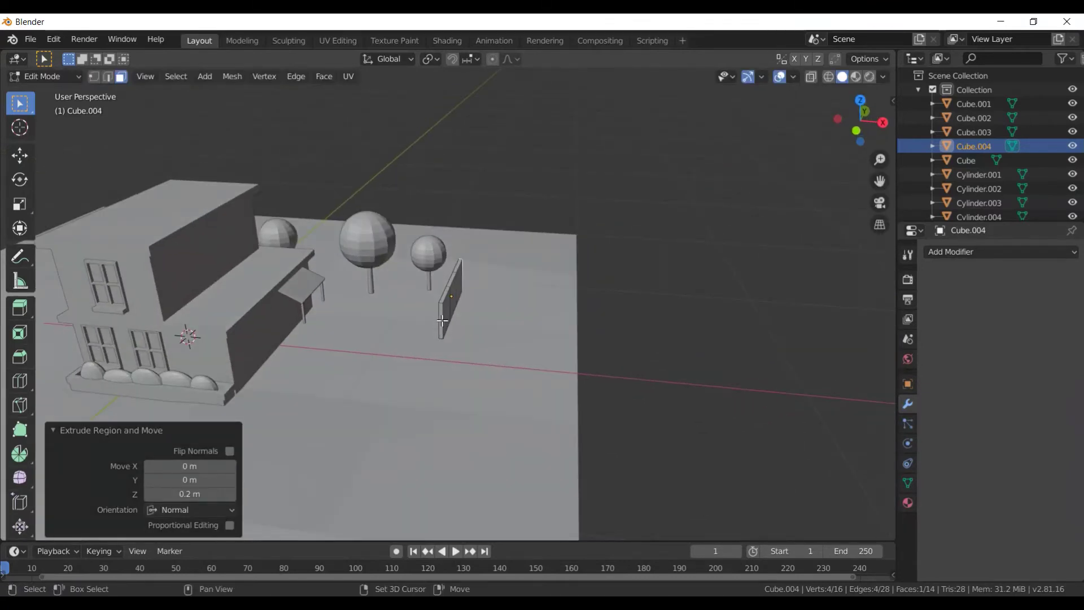
left_click(442, 320, "shift")
key("KP_7")
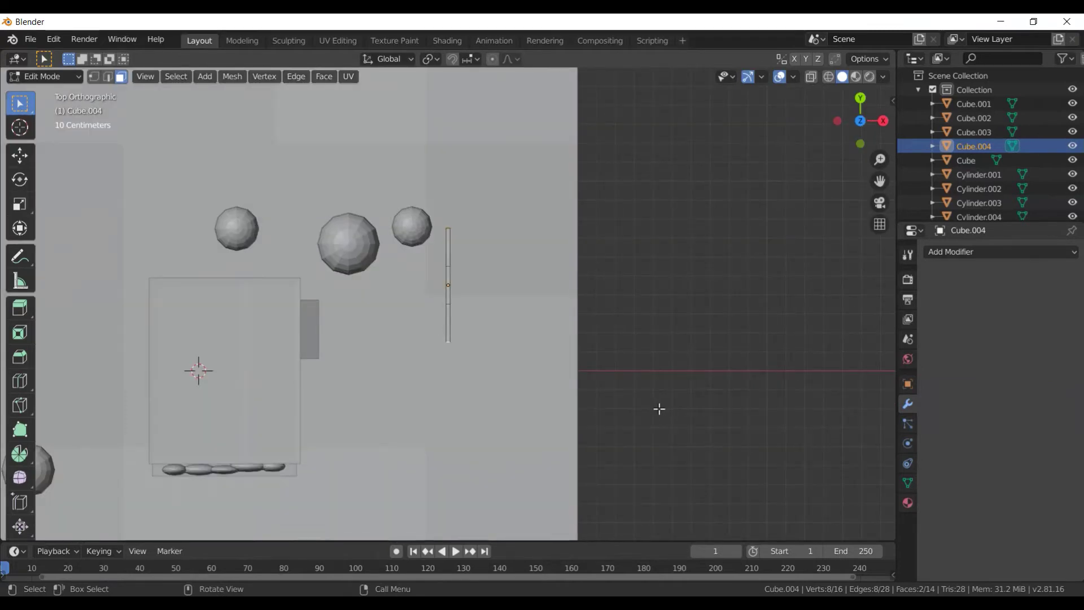
- Pull both end faces back along X by 0.105 m to angle the panel ends
key("g")
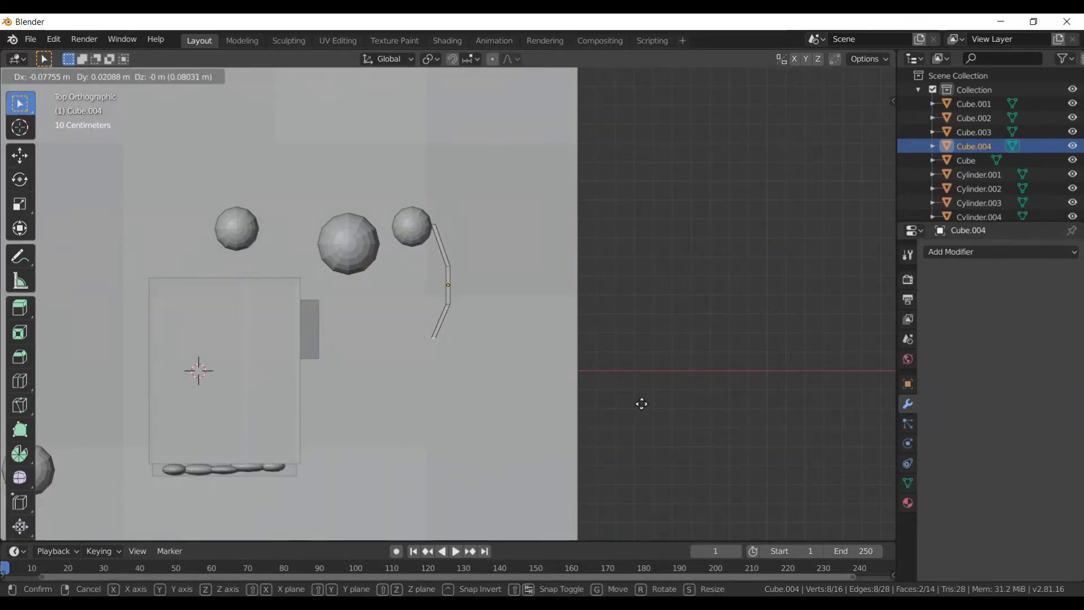
key("x")
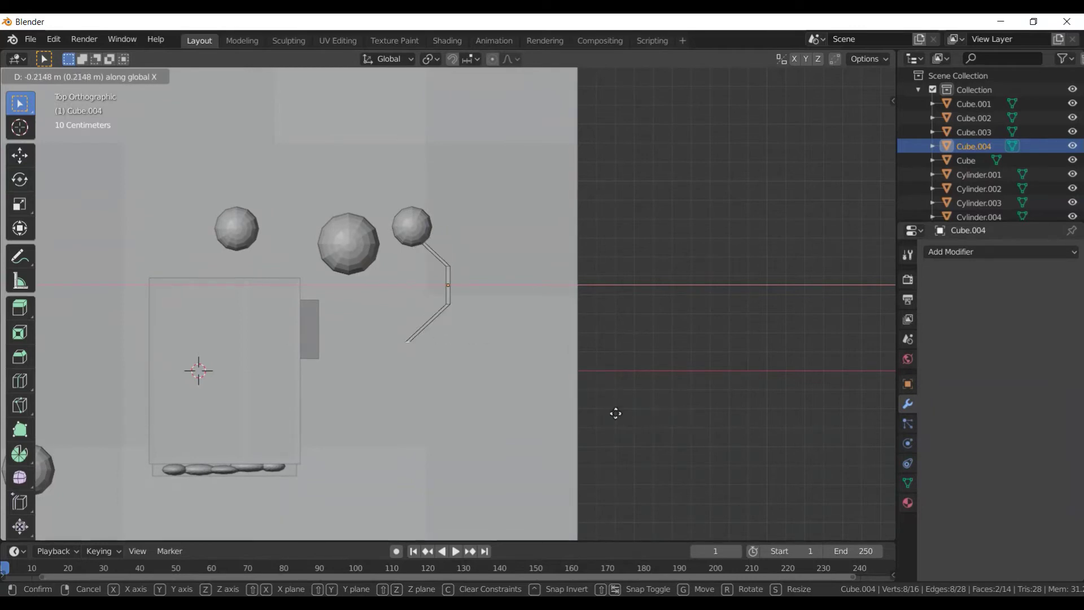
left_click(634, 413)
mouse_move(583, 371)
middle_mouse_down()
mouse_move(496, 278)
mouse_move(727, 383)
middle_mouse_up()
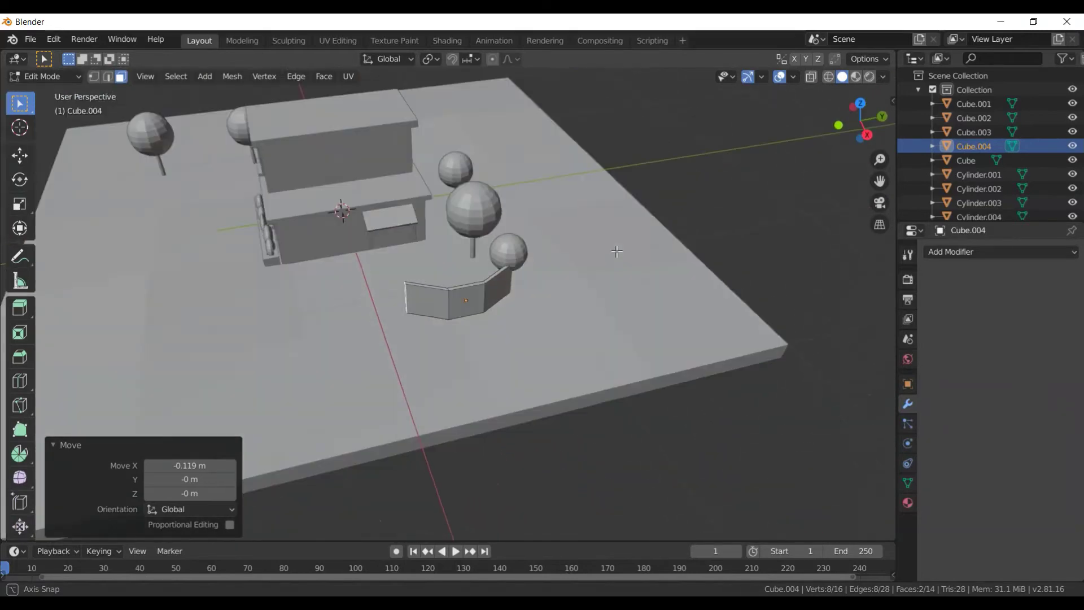
key("KP_7")
key("g")
key("x")
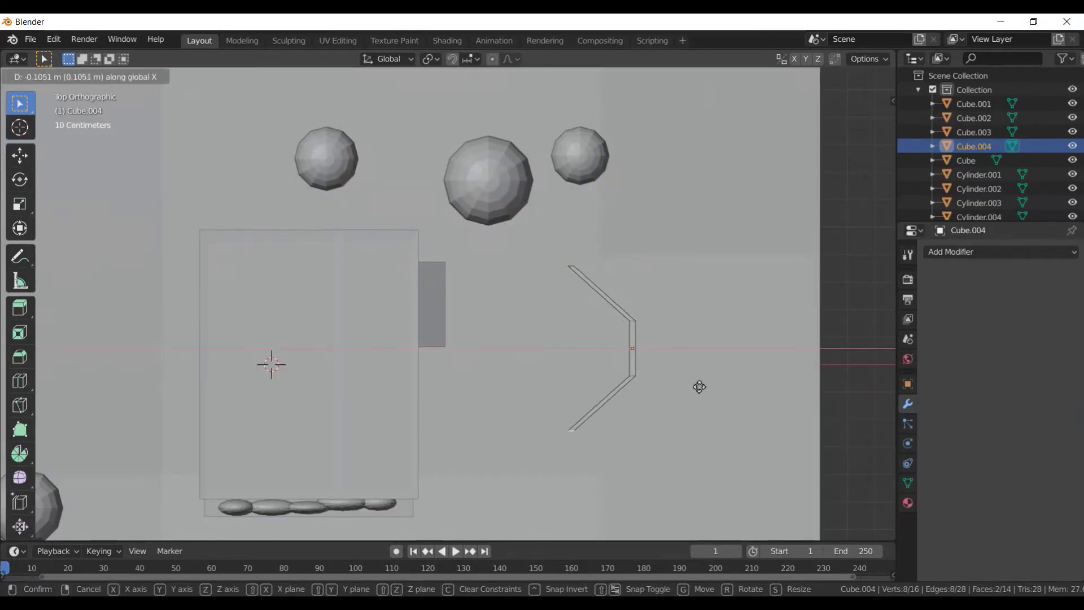
left_click(699, 387)
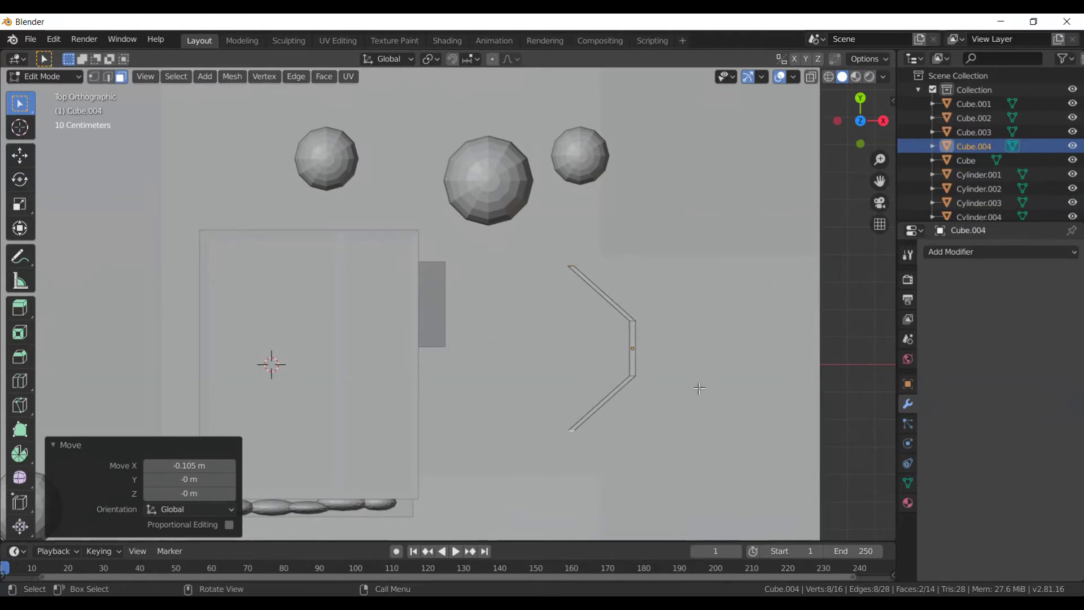
key("g")
key("z")
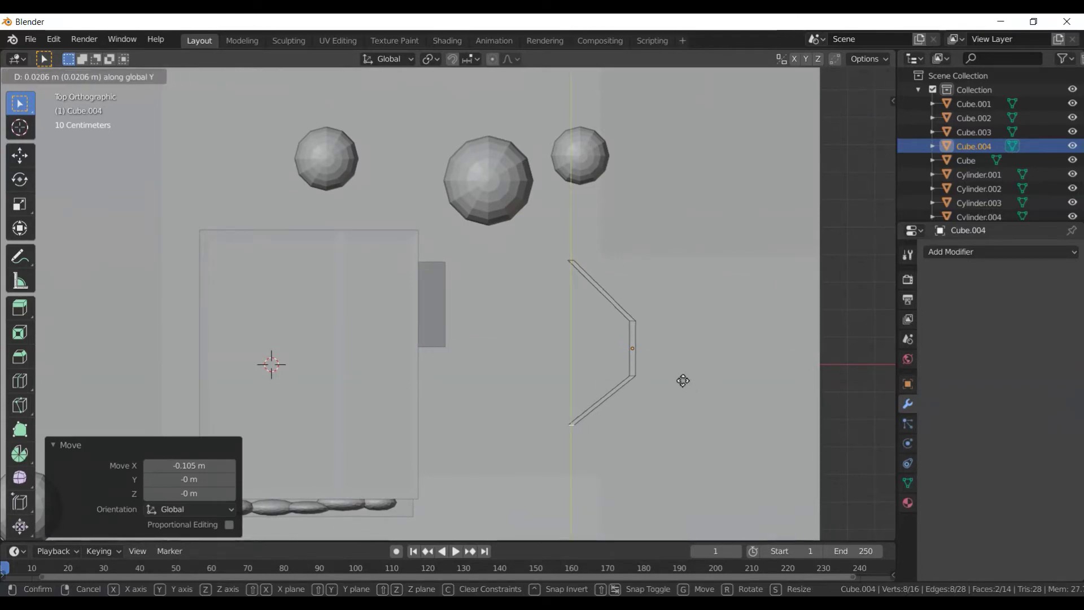
key("Escape")
- Rescale the end faces' spread along Y, trying 0.791 and settling on 1.212
key("s")
key("y")
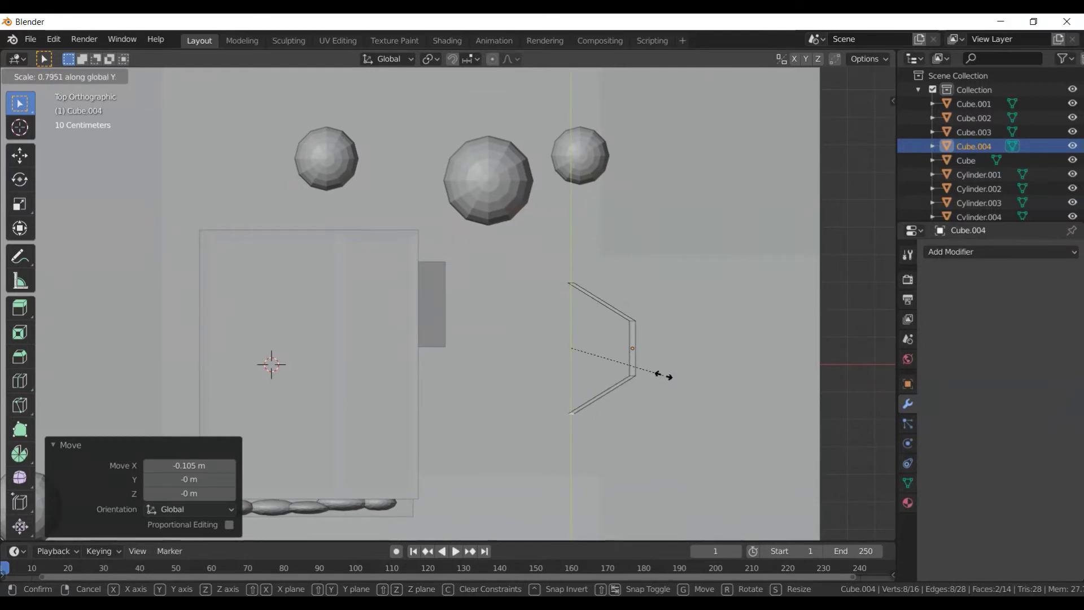
left_click(664, 376)
scroll(649, 371, "down", 3)
mouse_move(645, 370)
middle_mouse_down()
mouse_move(558, 295)
mouse_move(655, 364)
mouse_move(639, 362)
mouse_move(584, 395)
middle_mouse_up()
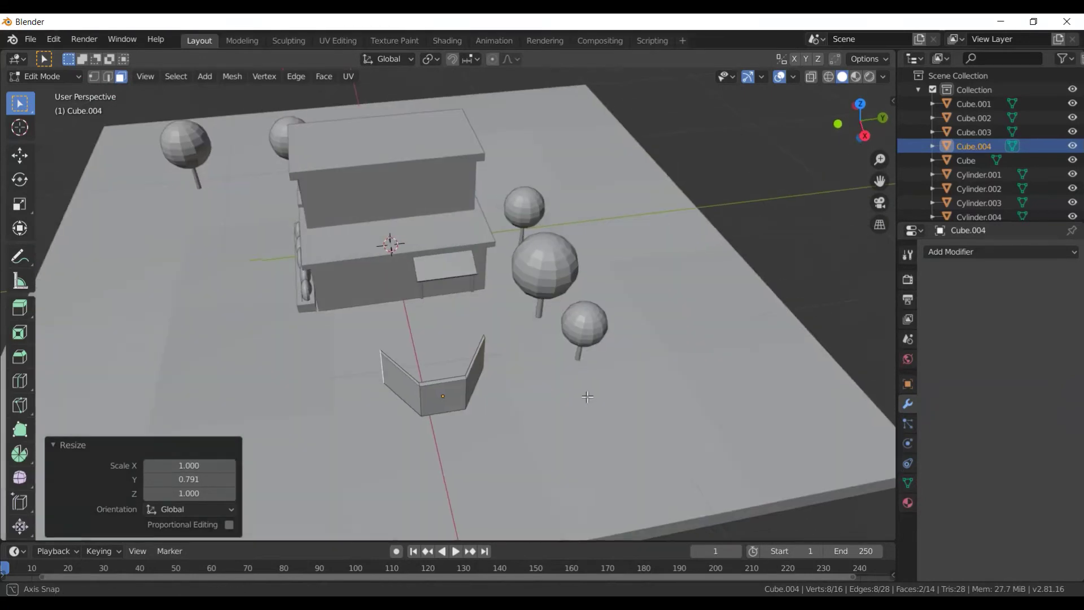
key("KP_7")
key("s")
key("y")
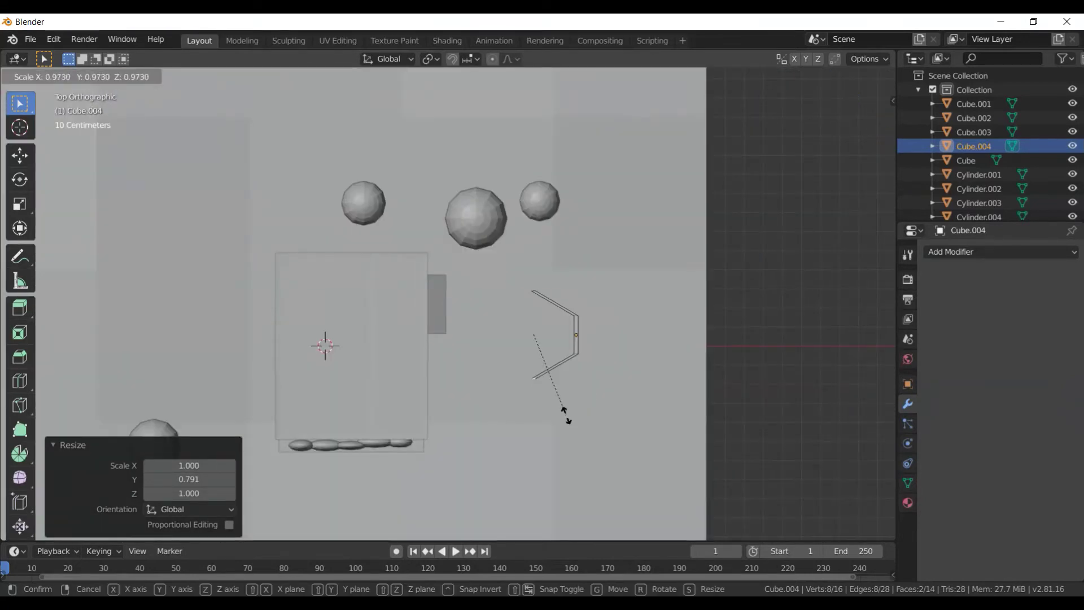
left_click(557, 439)
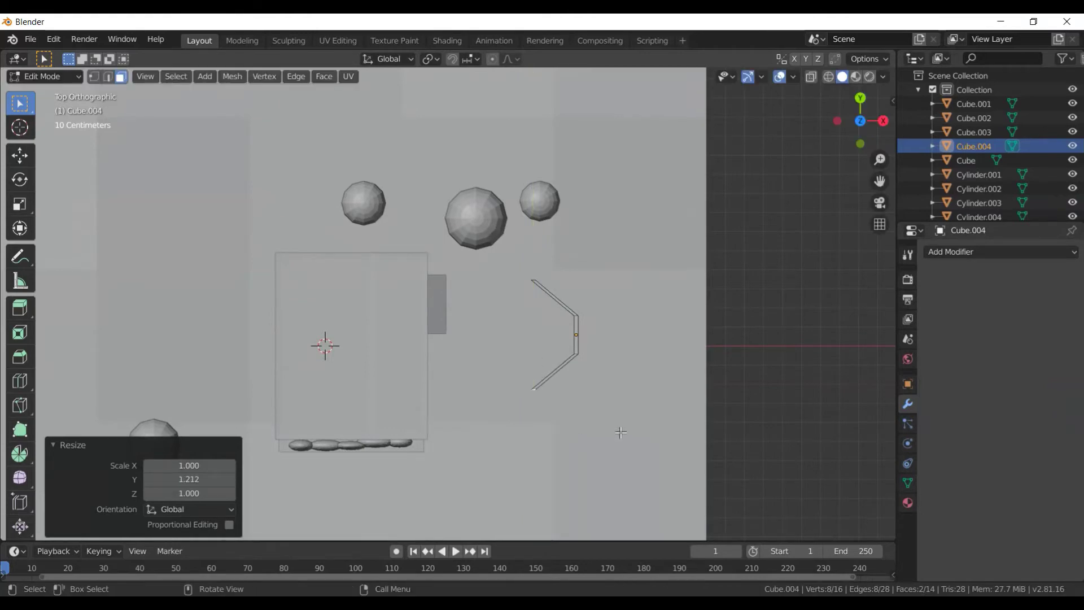
middle_click_drag(616, 435, 674, 485)
- Back in Object Mode, select the angled panel and move it 0.137 m along Y
key("Tab")
key("a")
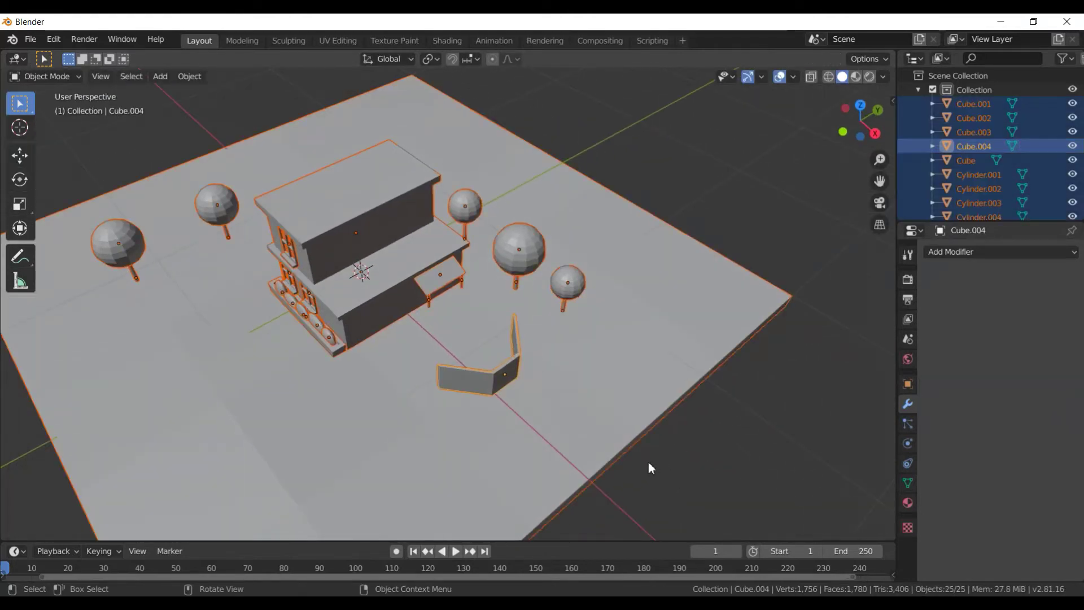
key("s")
key("Escape")
left_click(597, 426)
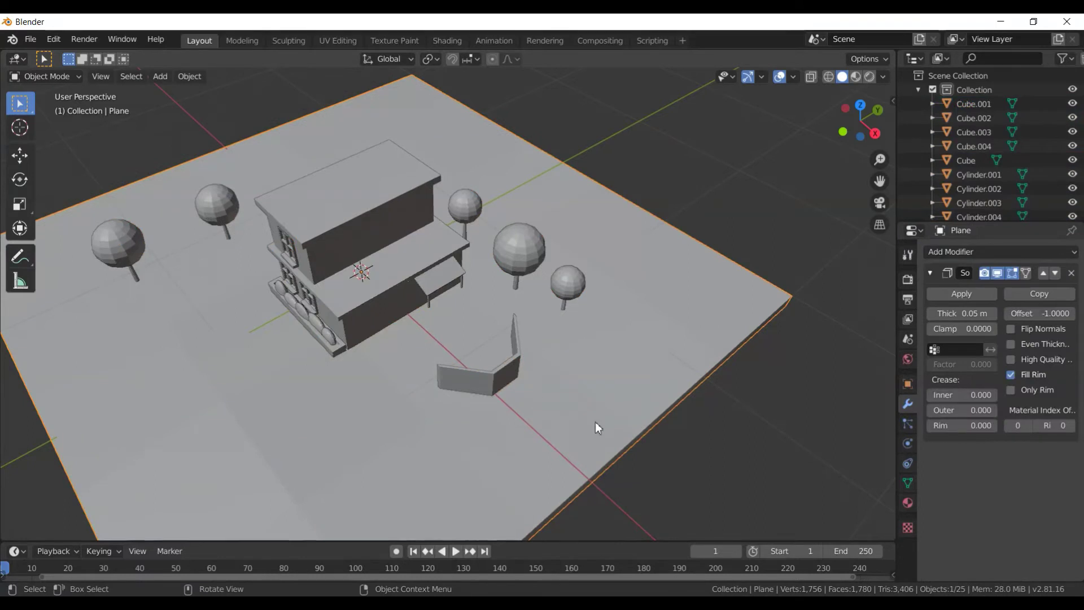
left_click(515, 383)
middle_click_drag(555, 394, 561, 380)
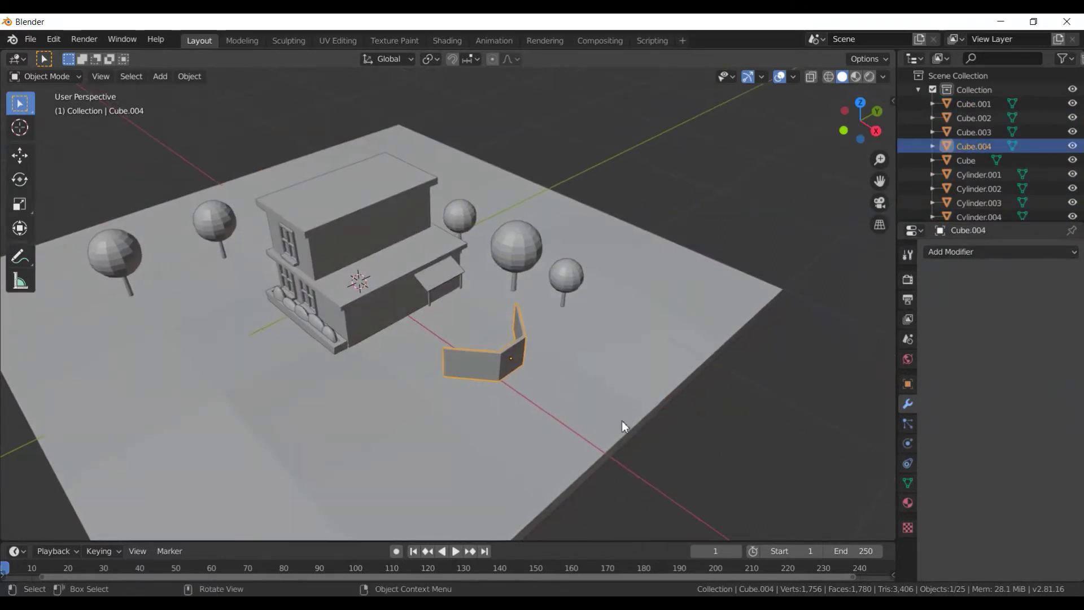
key("g")
key("y")
left_click(640, 413)
key("KP_3")
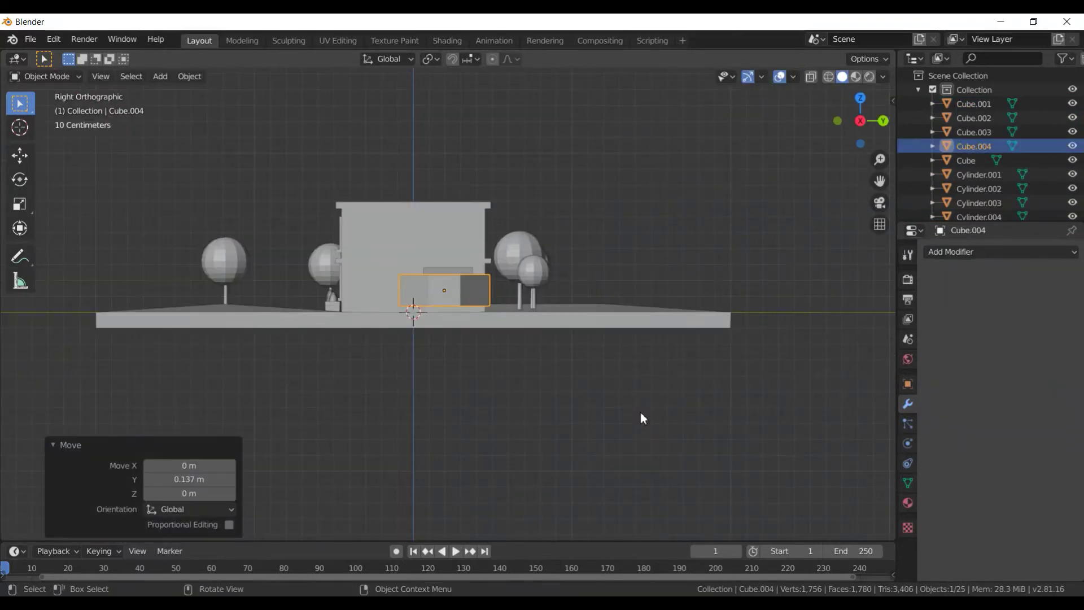
- Shrink the counter panel to 0.638 of its size and lower it
key("s")
left_click(591, 387)
key("g")
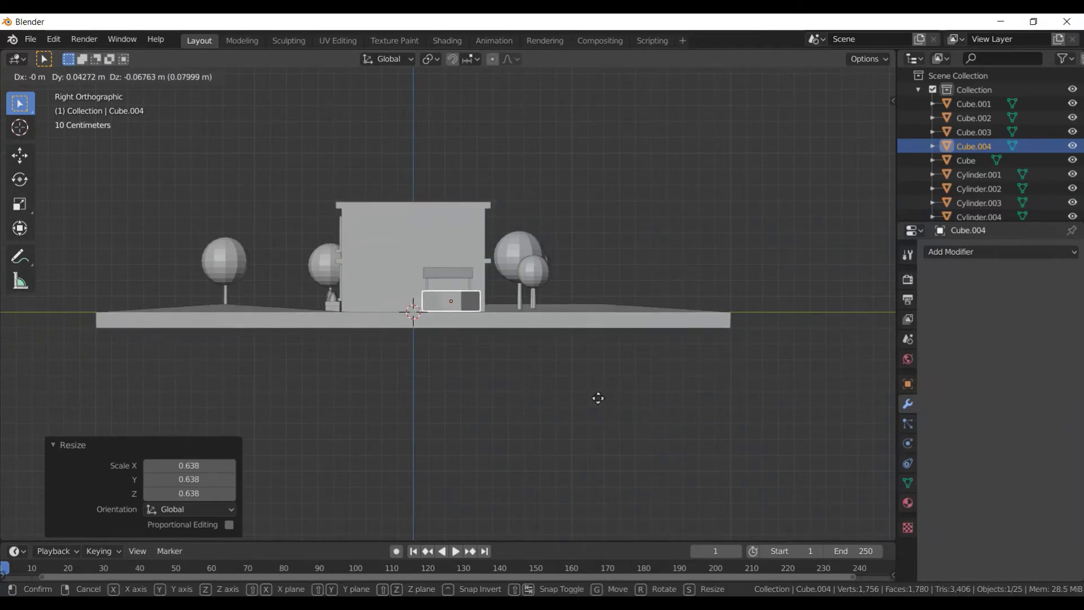
left_click(597, 397)
mouse_move(597, 397)
middle_mouse_down()
mouse_move(703, 437)
mouse_move(723, 425)
middle_mouse_up()
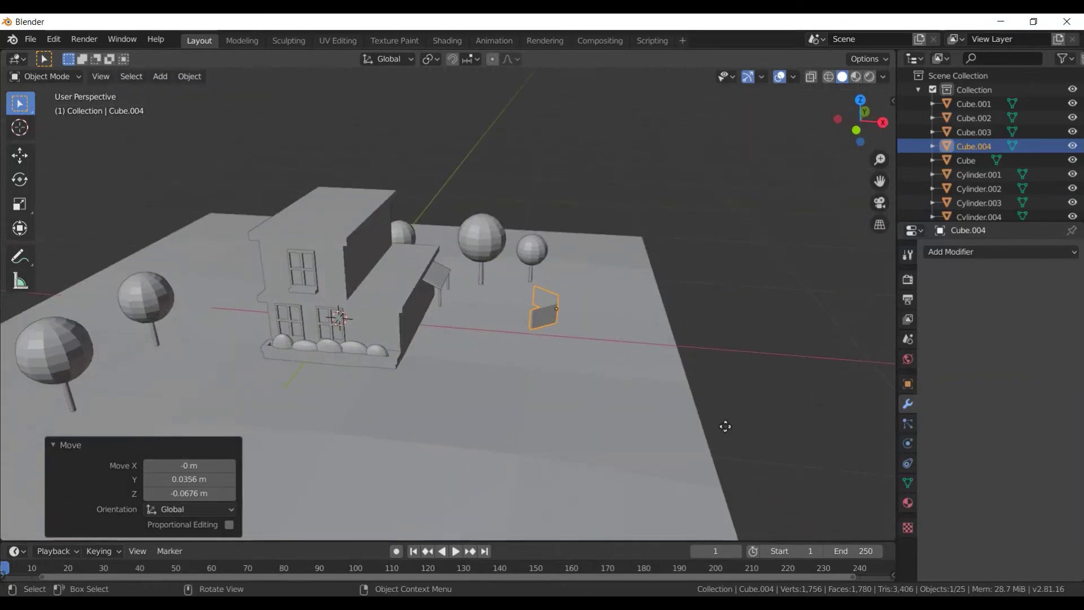
- Reposition the panel along X so it sits beside the building
key("g")
key("x")
left_click(615, 416)
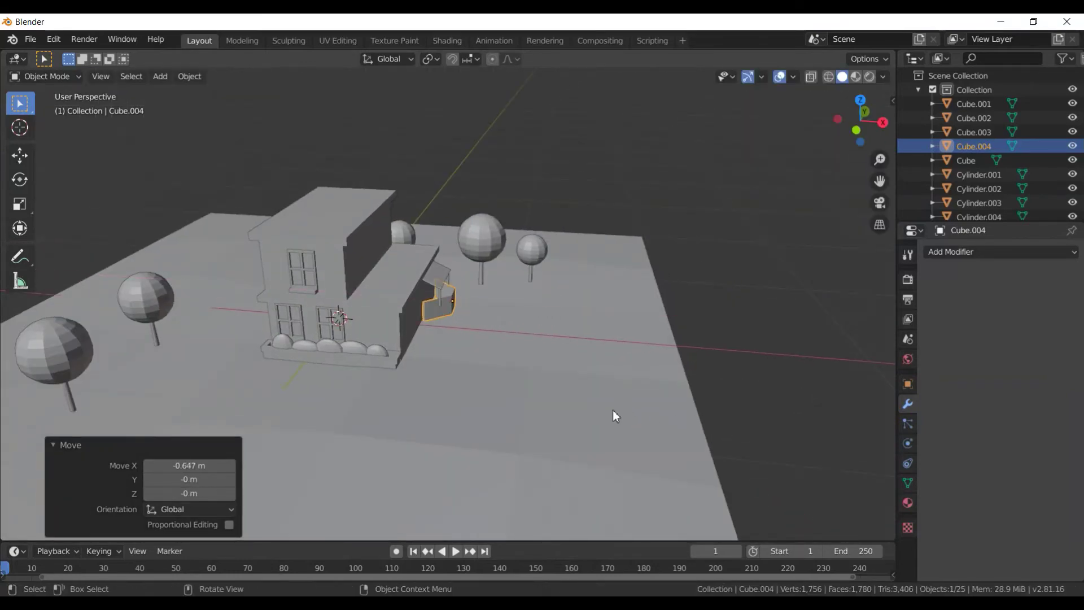
scroll(487, 363, "up", 3)
scroll(487, 363, "up", 2)
mouse_move(487, 362)
middle_mouse_down()
mouse_move(345, 379)
mouse_move(491, 402)
middle_mouse_up()
key("g")
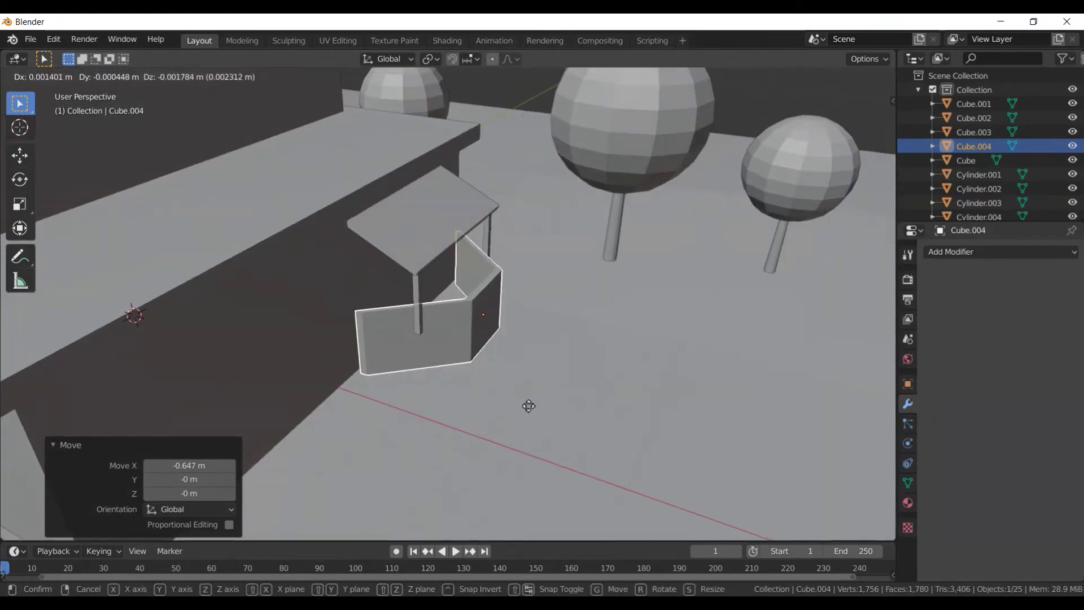
key("y")
key("x")
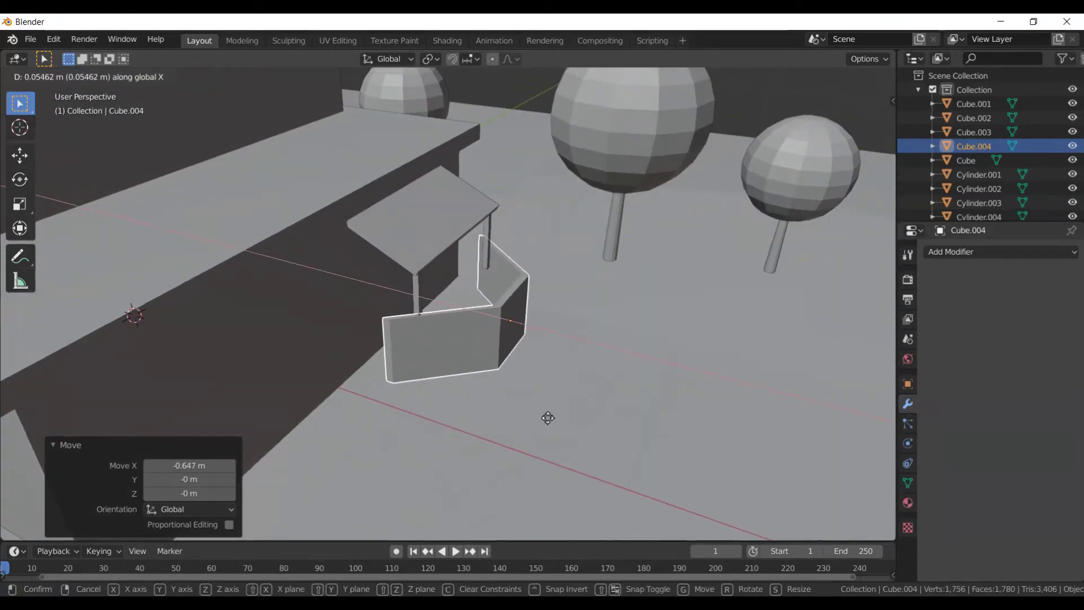
left_click(552, 416)
middle_click_drag(552, 416, 479, 394)
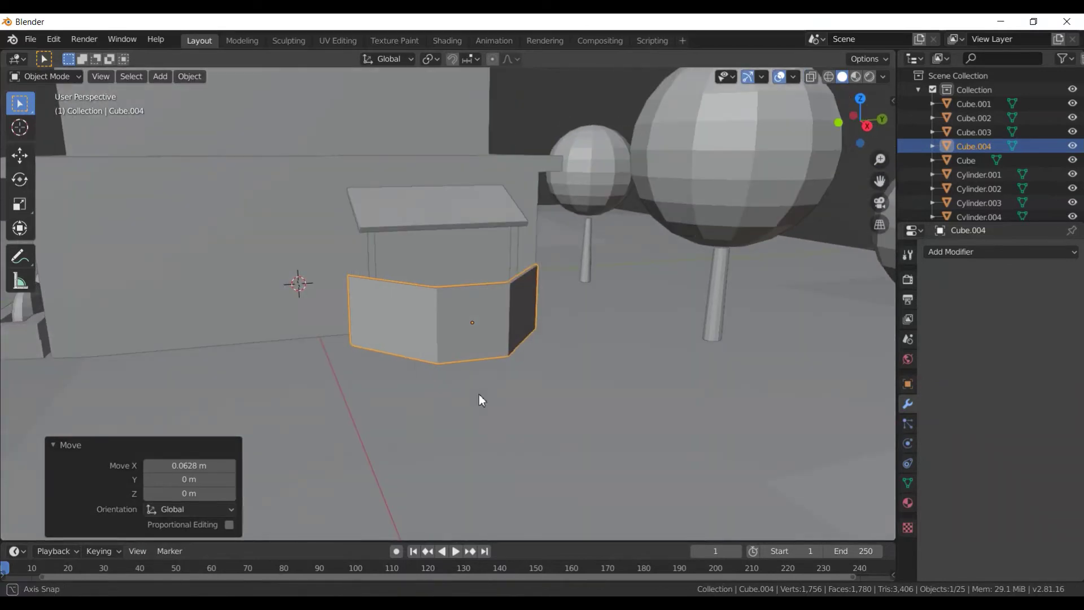
- Shrink the panel to 0.806 and lower it onto the ground in side view
key("s")
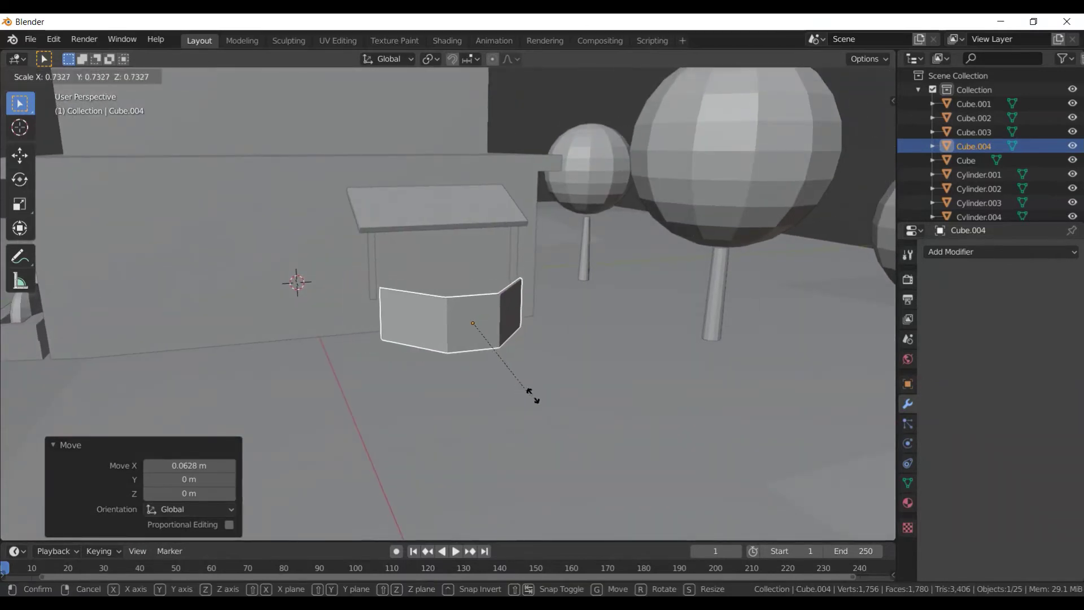
left_click(542, 395)
key("KP_5")
key("KP_3")
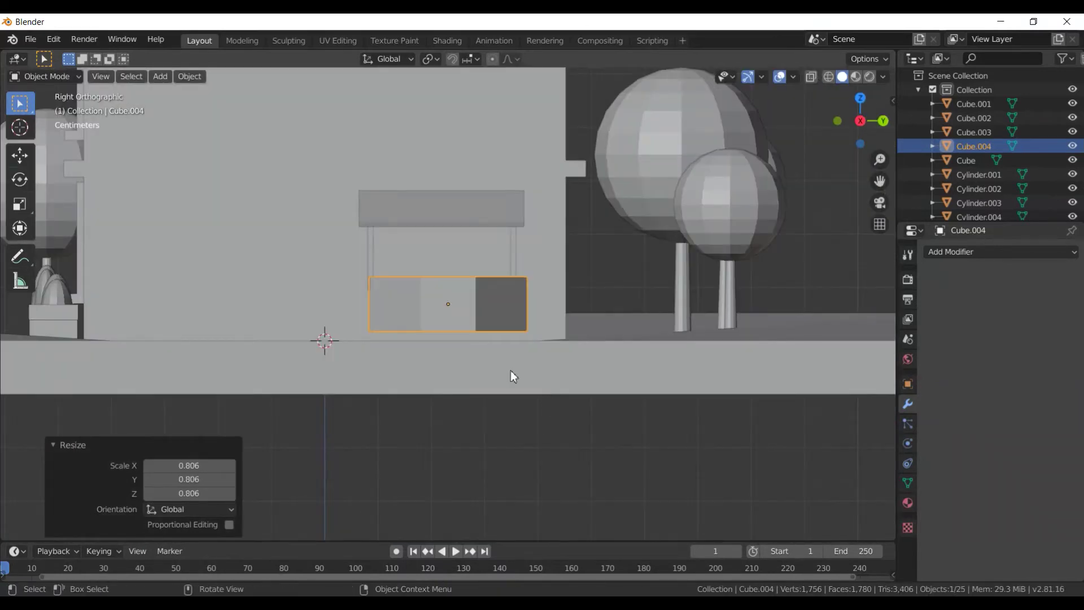
key("g")
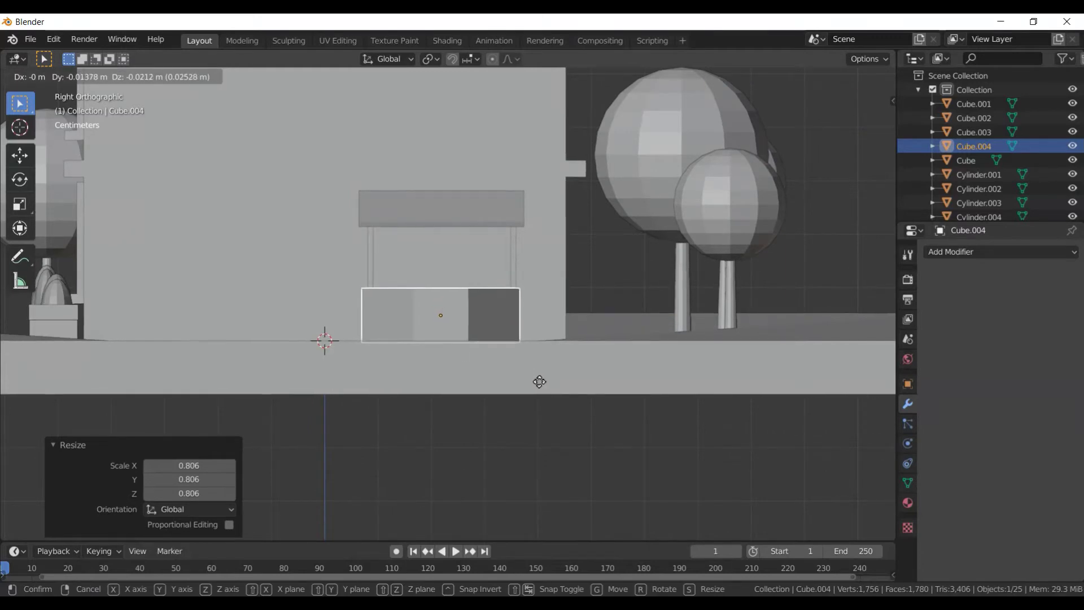
left_click(528, 383)
- Slide the panel 0.108 m along X
middle_click_drag(519, 384, 693, 454)
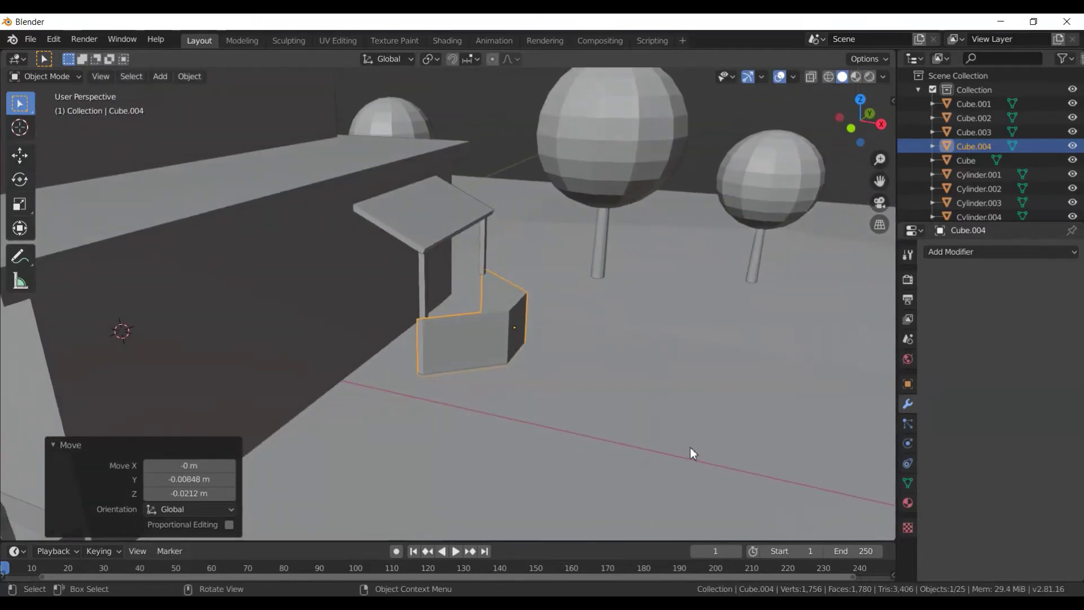
key("g")
key("x")
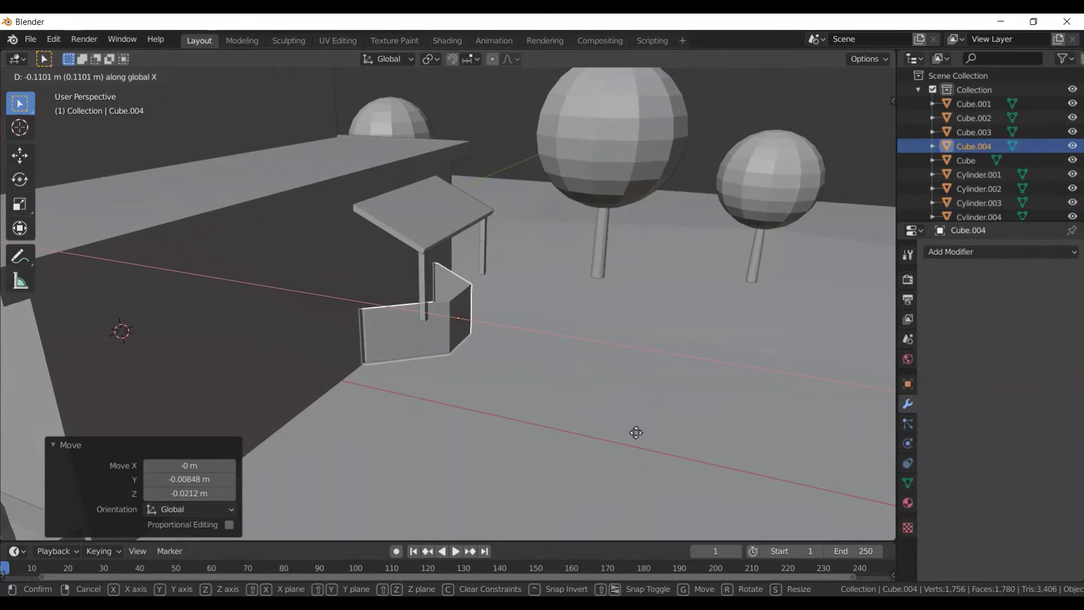
left_click(635, 438)
scroll(502, 390, "down", 5)
middle_click_drag(502, 389, 492, 377)
- Enlarge the panel to 1.226 from an orthographic view of the house
key("KP_5")
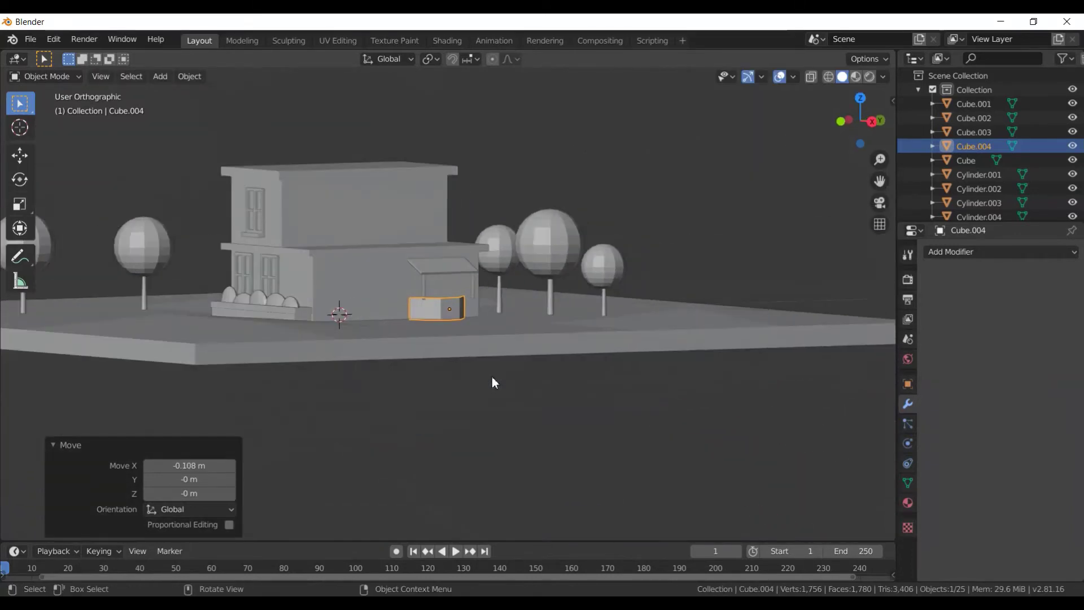
scroll(492, 377, "up", 3)
middle_click_drag(500, 381, 533, 409)
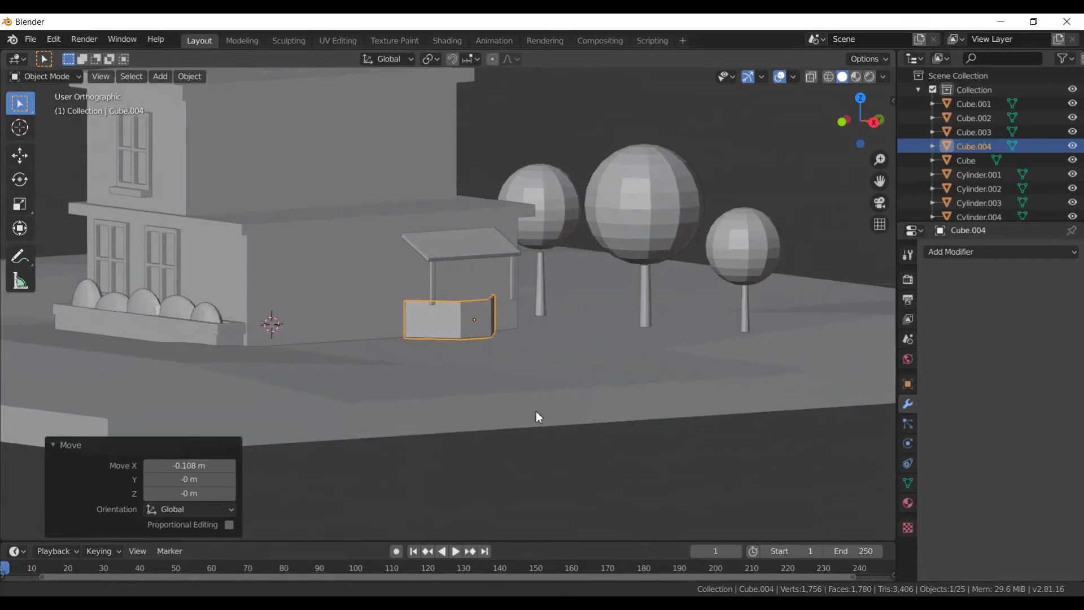
key("s")
left_click(579, 409)
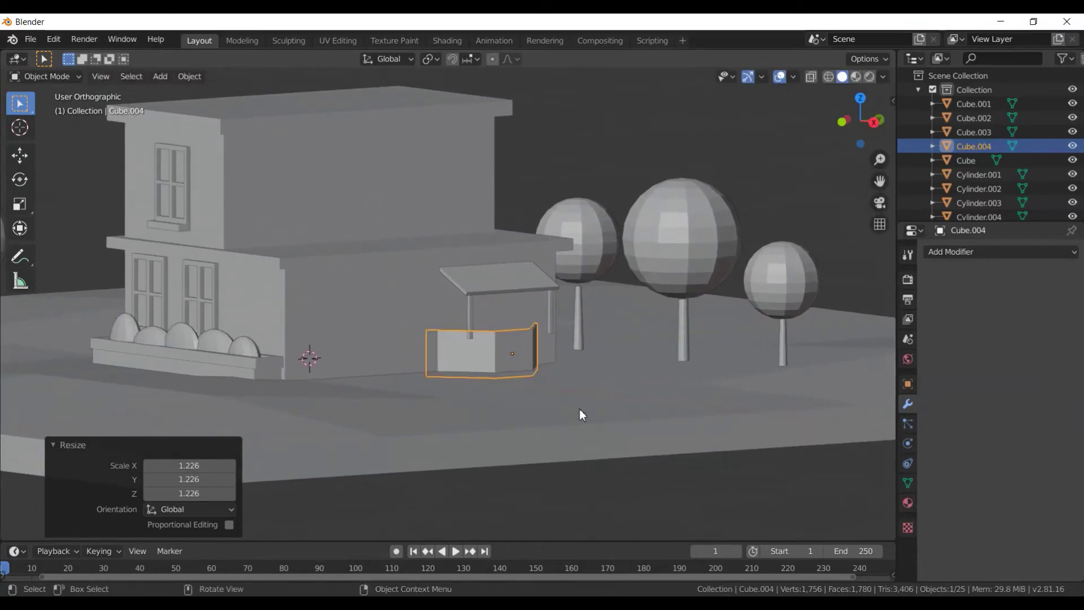
- Shift the panel 0.0612 m along Y, with a small X adjustment
key("g")
key("y")
left_click(599, 409)
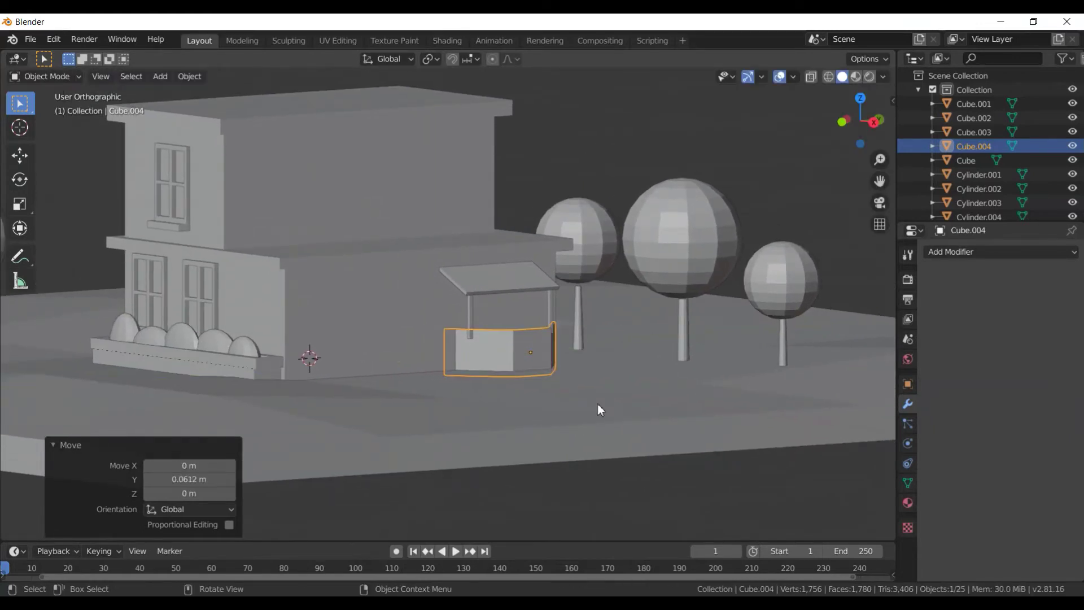
key("g")
key("x")
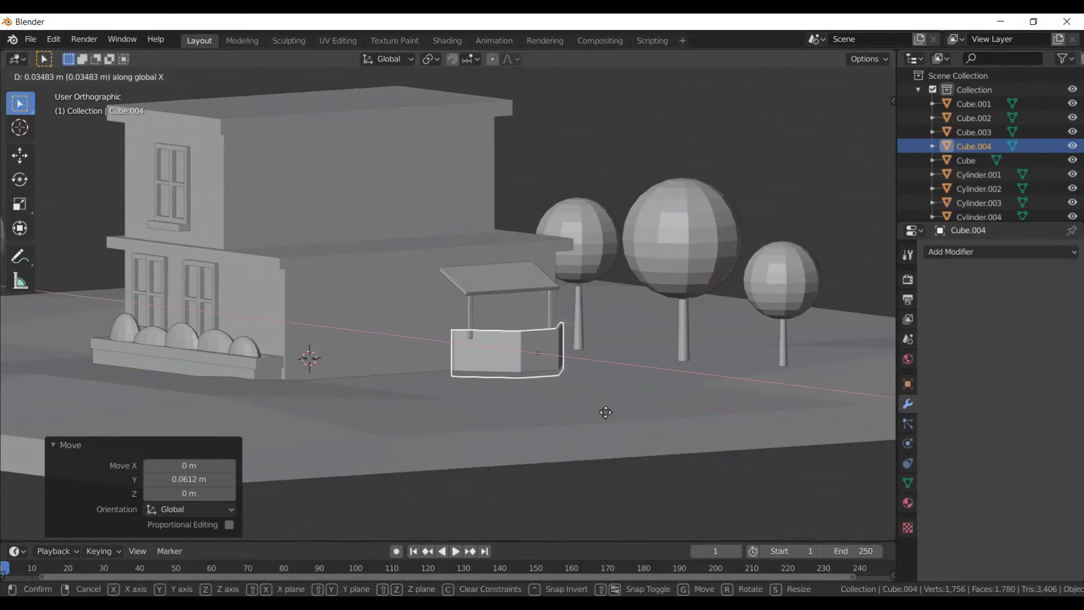
left_click(603, 412)
- Nudge the panel -0.0497 m along Y to fit beneath the awning
key("g")
key("z")
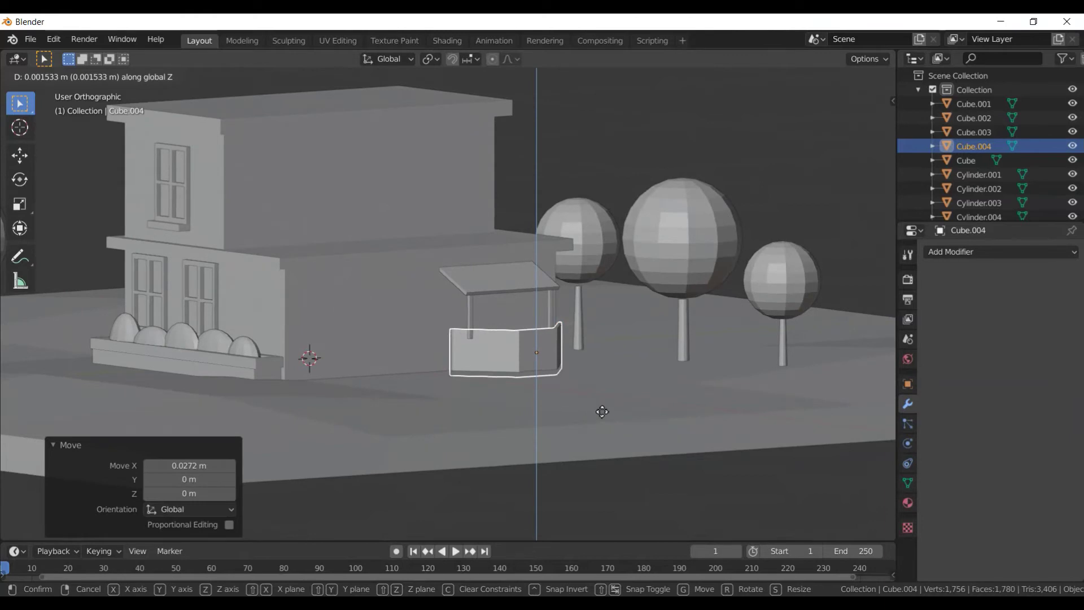
middle_click_drag(547, 393, 534, 394)
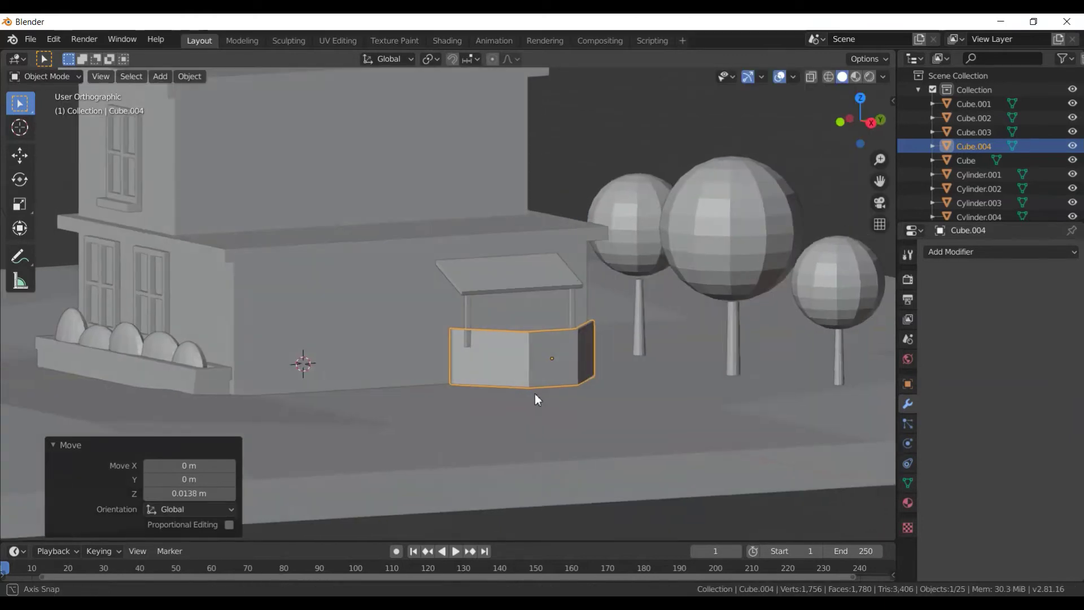
middle_click_drag(533, 327, 485, 349)
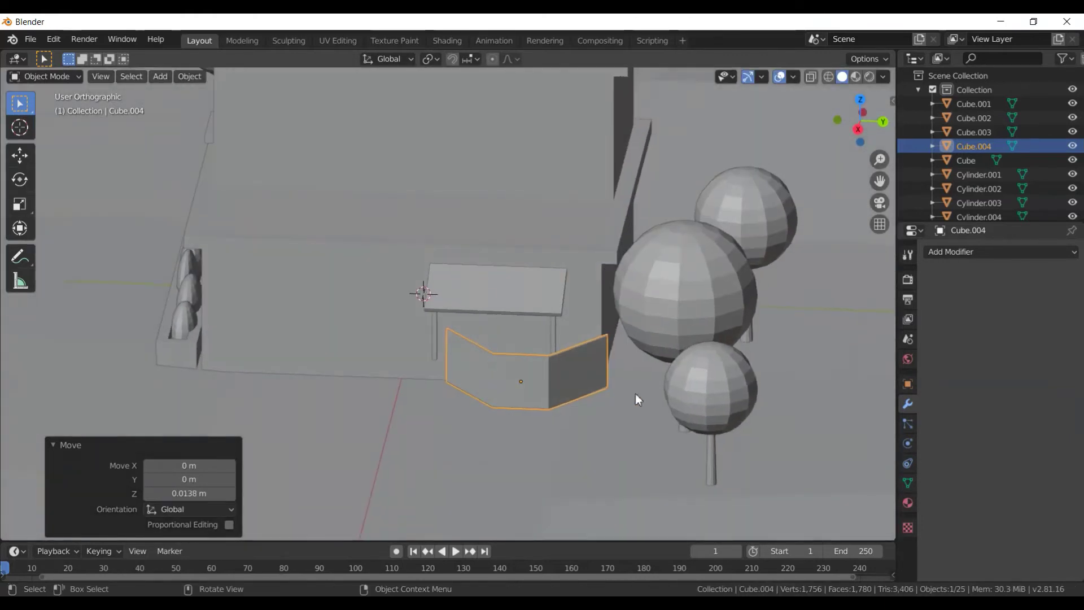
key("g")
key("y")
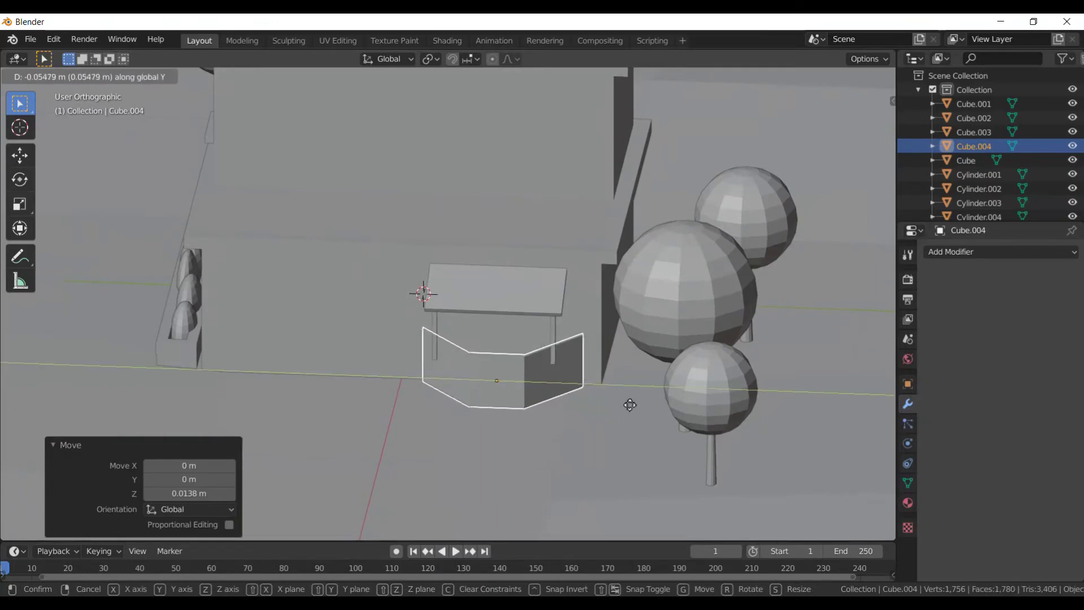
left_click(630, 404)
- Frame the counter panel in orthographic view and enter Edit Mode on it
key("KP_5")
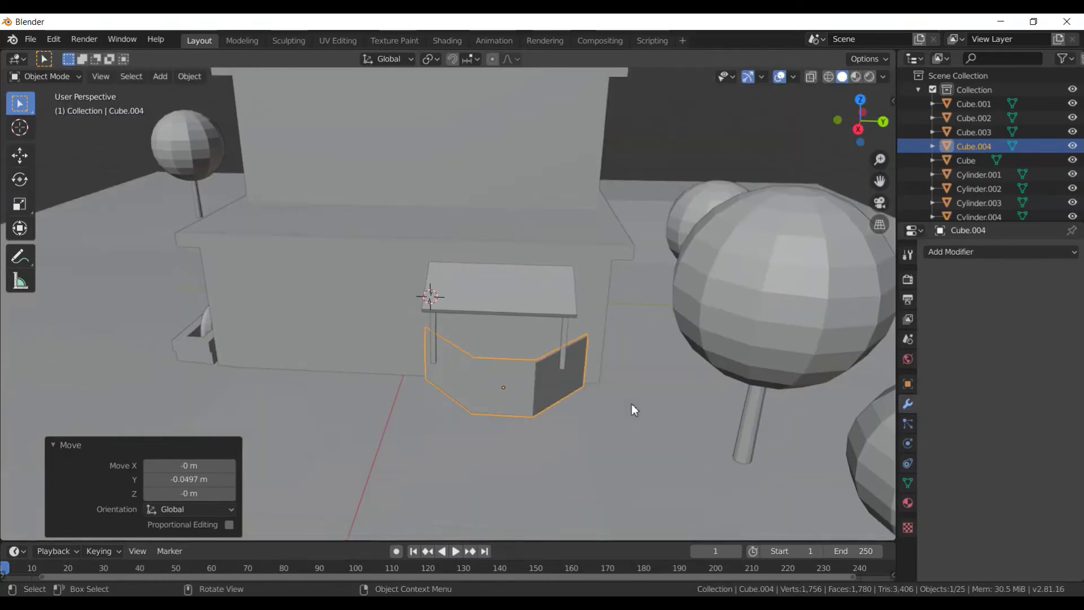
key("KP_5")
key("KP_8")
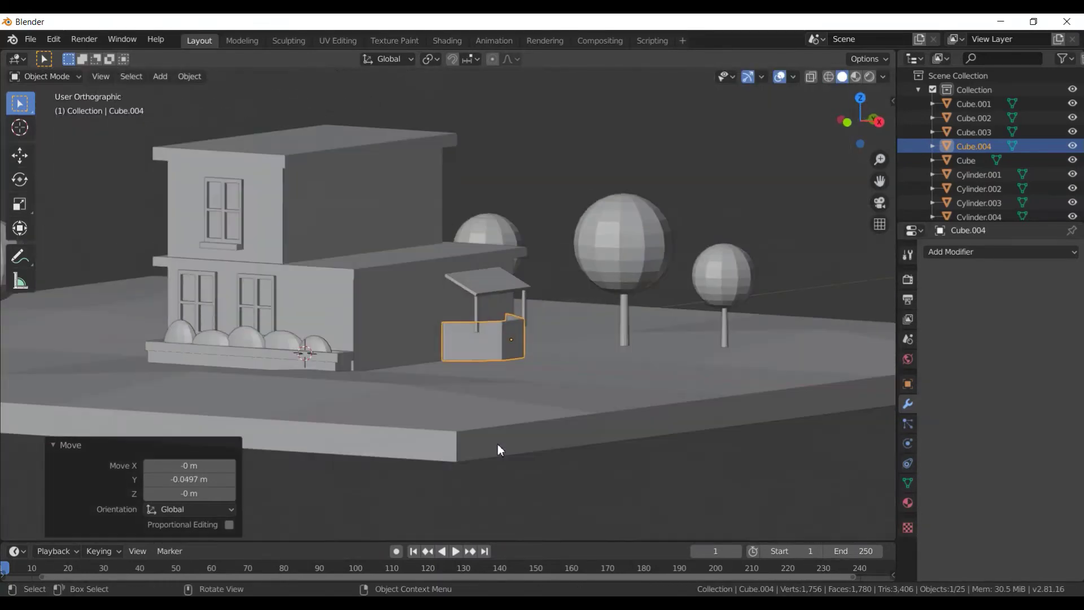
mouse_move(499, 448)
middle_mouse_down()
mouse_move(525, 450)
mouse_move(501, 442)
mouse_move(515, 444)
middle_mouse_up()
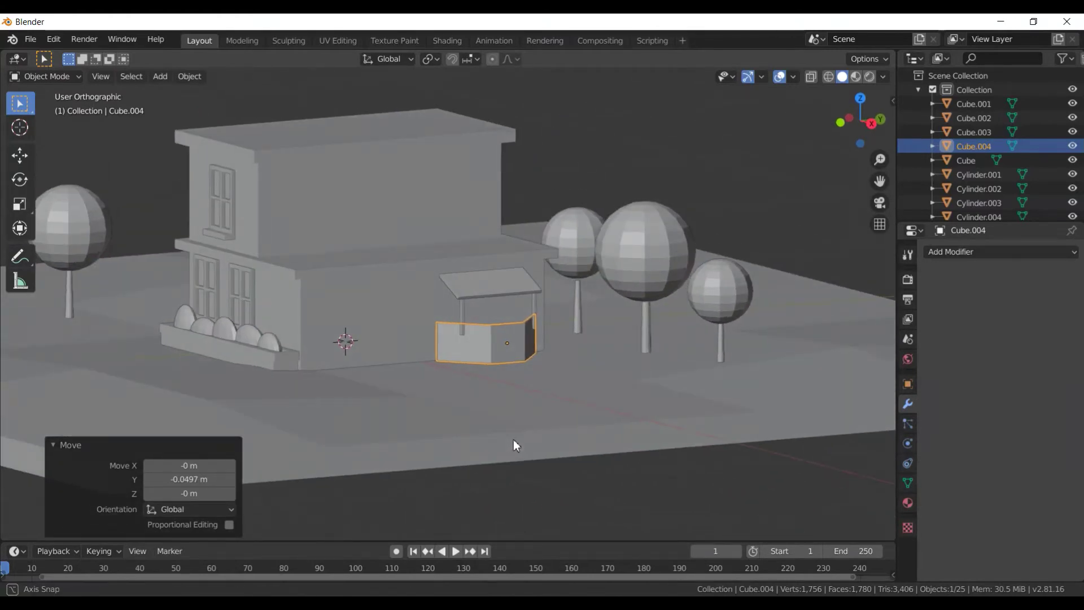
scroll(513, 439, "up", 5)
key("KP_Decimal")
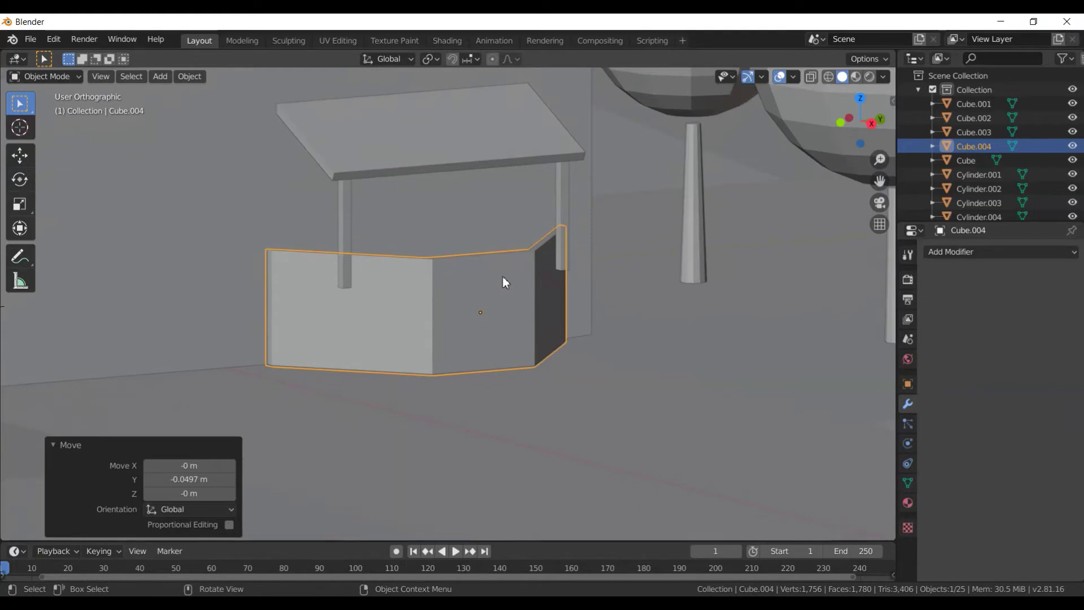
scroll(471, 294, "up", 2)
key("Tab")
key("ctrl+r")
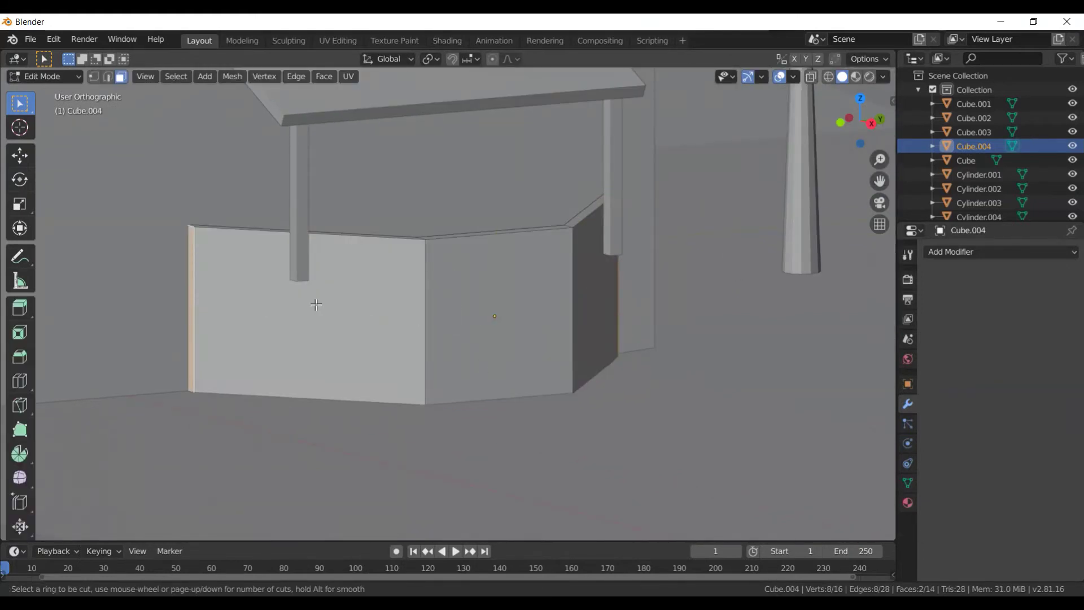
- Rotate the panel's end face about -94.7° around the Z axis
key("Escape")
middle_click_drag(316, 305, 390, 386)
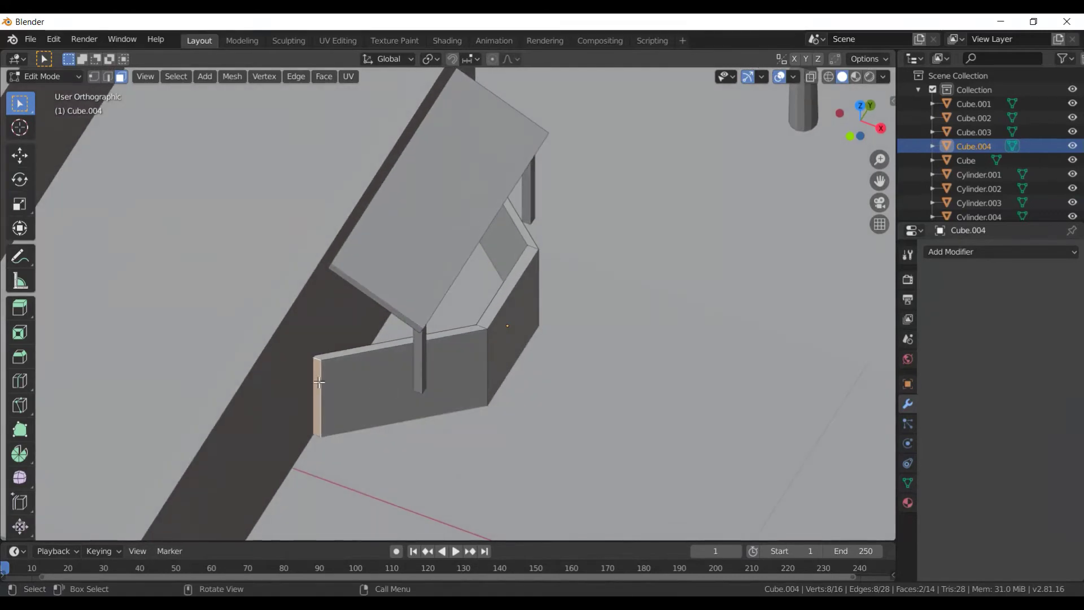
left_click(324, 368)
key("ctrl+z")
key("r")
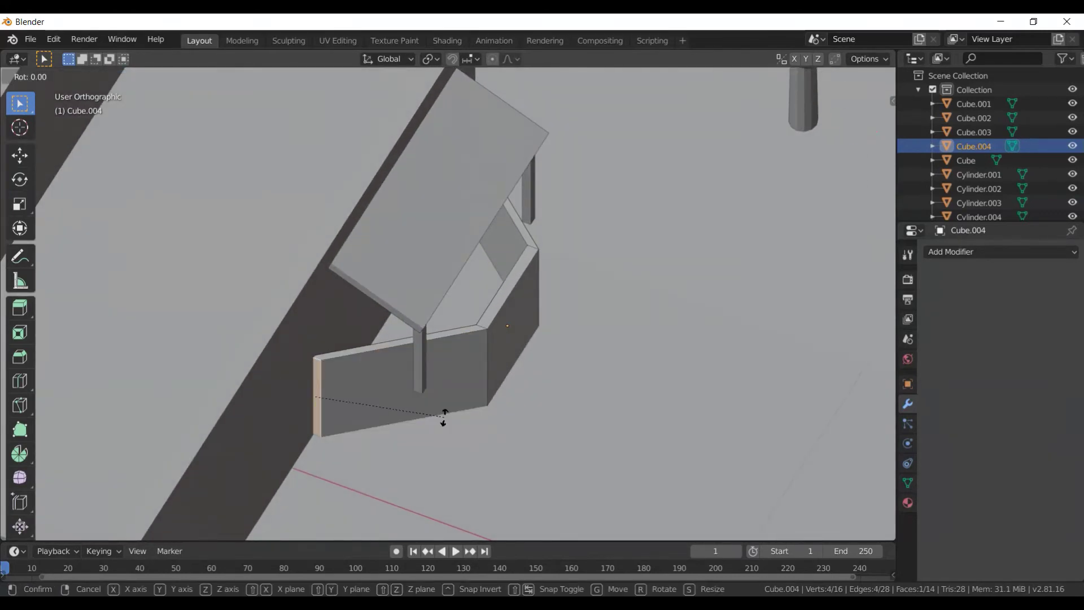
key("z")
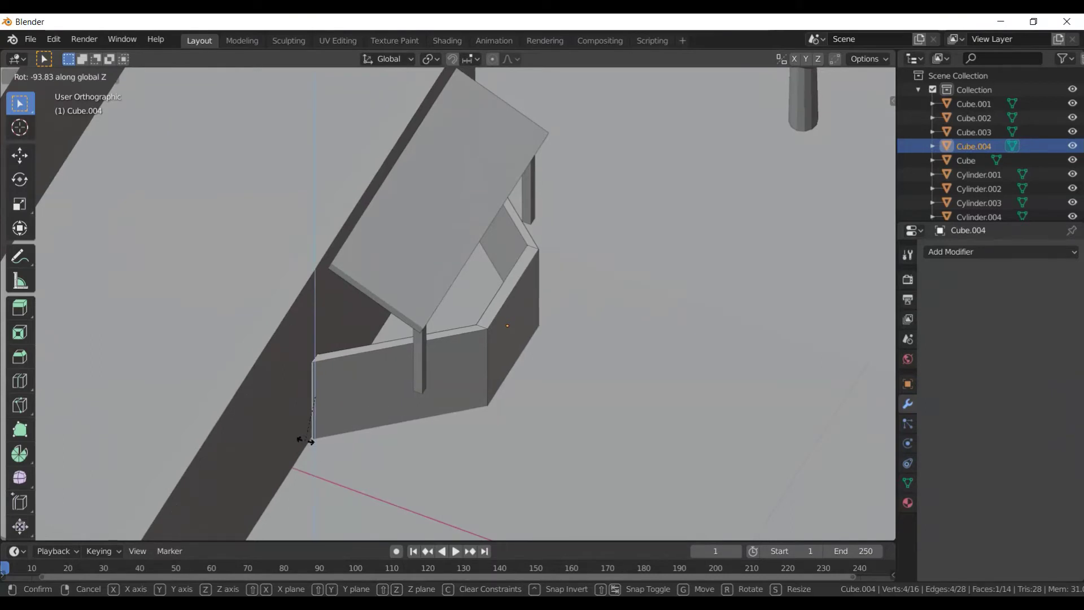
left_click(305, 441)
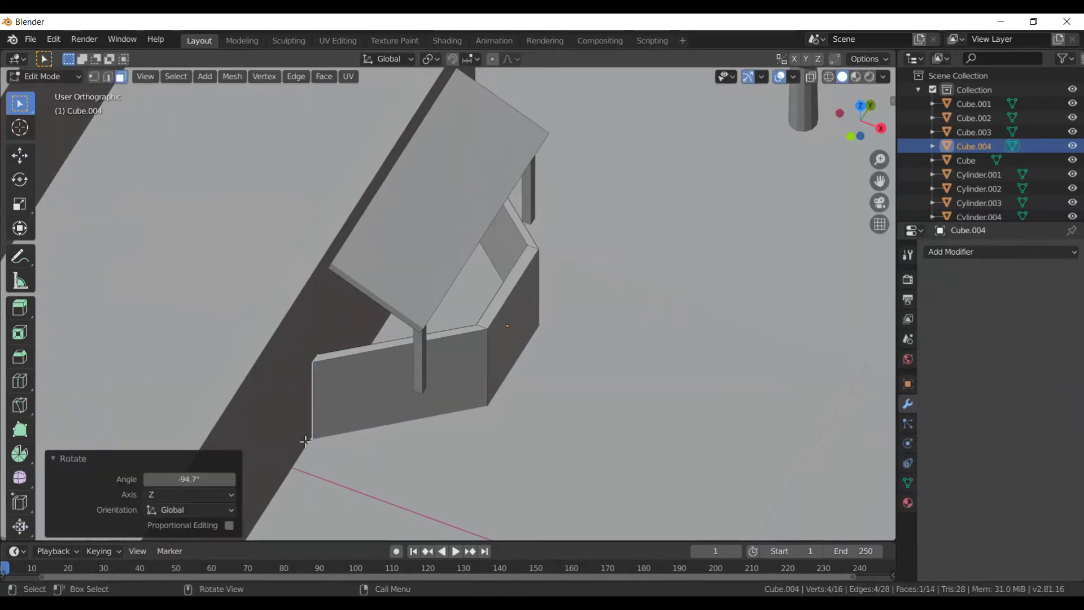
- Switch to wireframe shading and view the stall from the top
middle_click_drag(306, 441, 302, 438)
mouse_move(358, 479)
middle_mouse_down()
mouse_move(294, 423)
mouse_move(310, 416)
middle_mouse_up()
key("z")
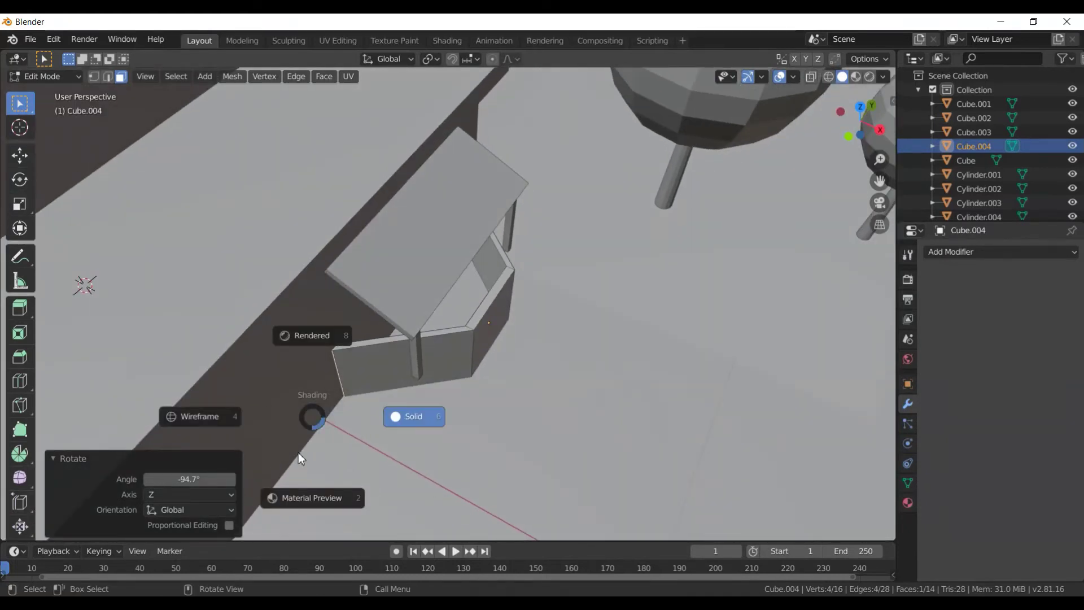
left_click(254, 437)
key("KP_7")
- Zoom onto the angled panel's end and rotate it by 4.99°
scroll(395, 466, "up", 2)
middle_click_drag(423, 474, 463, 389, "shift")
scroll(462, 418, "up", 3)
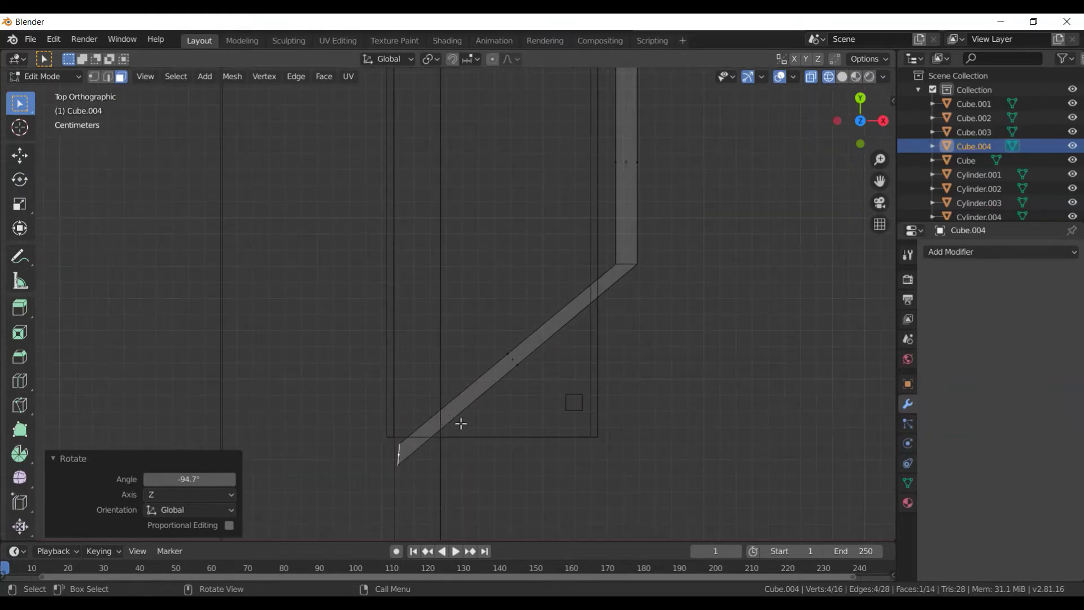
scroll(462, 422, "up", 2)
middle_click_drag(449, 519, 467, 457, "shift")
scroll(474, 375, "up", 2)
middle_click_drag(493, 500, 517, 469, "shift")
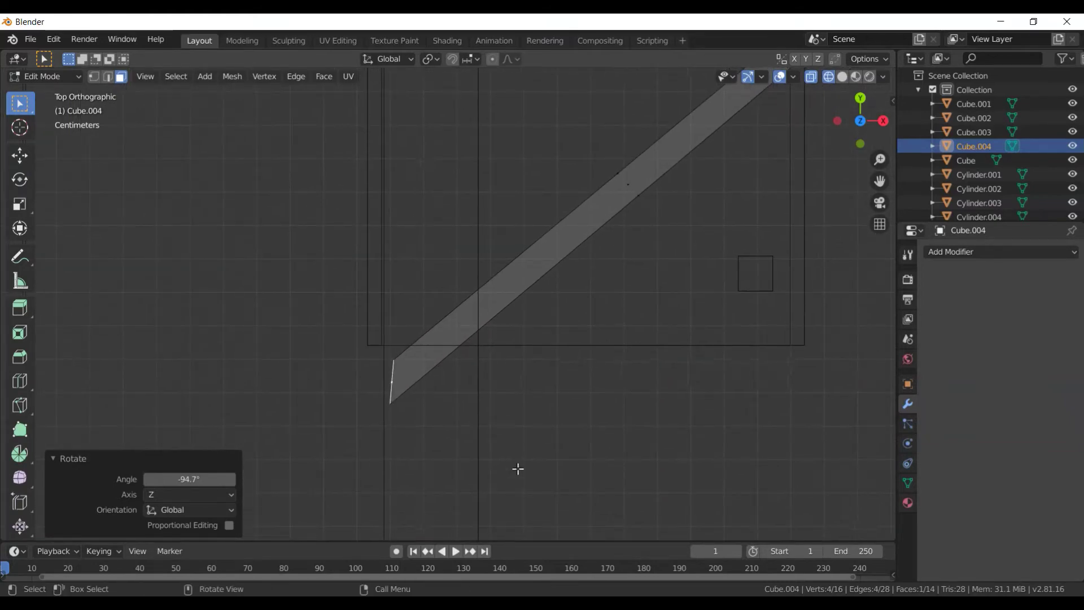
key("r")
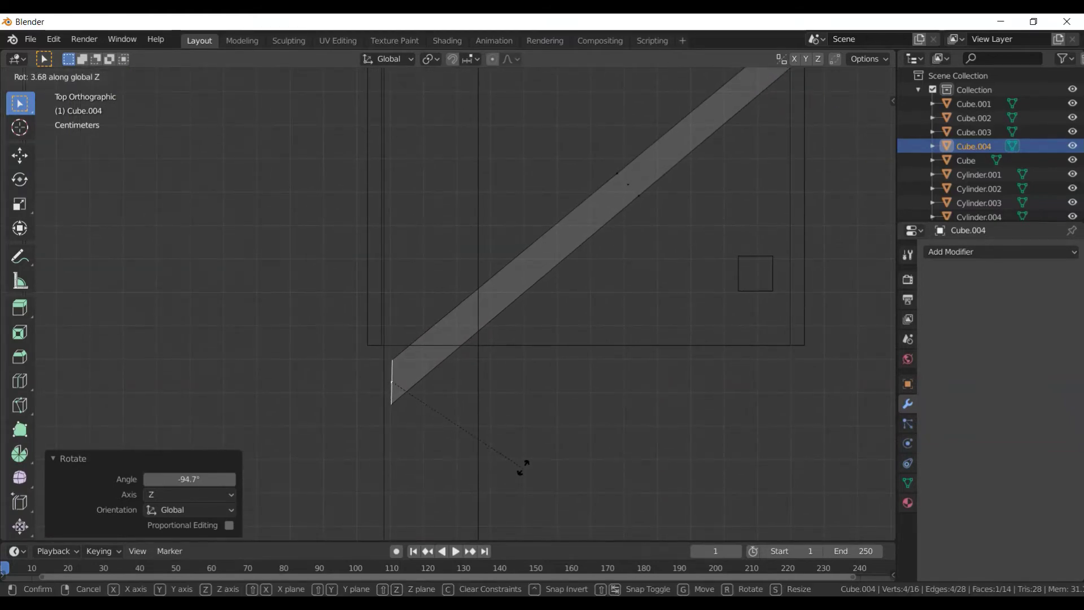
left_click(521, 466)
- Rotate the other end edge around Z in top view toward about 89°
scroll(522, 465, "down", 2)
mouse_move(522, 465)
middle_mouse_down("shift")
mouse_move(501, 411)
mouse_move(532, 392)
mouse_move(548, 506)
middle_mouse_up("shift")
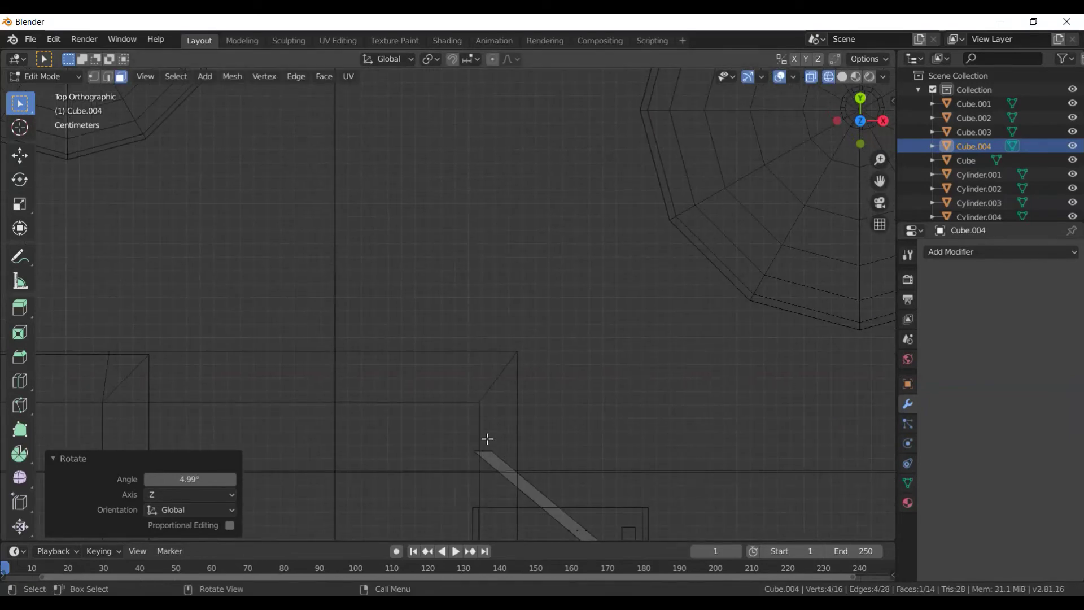
mouse_move(485, 450)
middle_mouse_down()
mouse_move(482, 468)
mouse_move(508, 413)
middle_mouse_up()
key("KP_3")
key("KP_7")
scroll(423, 428, "down", 2)
scroll(396, 346, "up", 1)
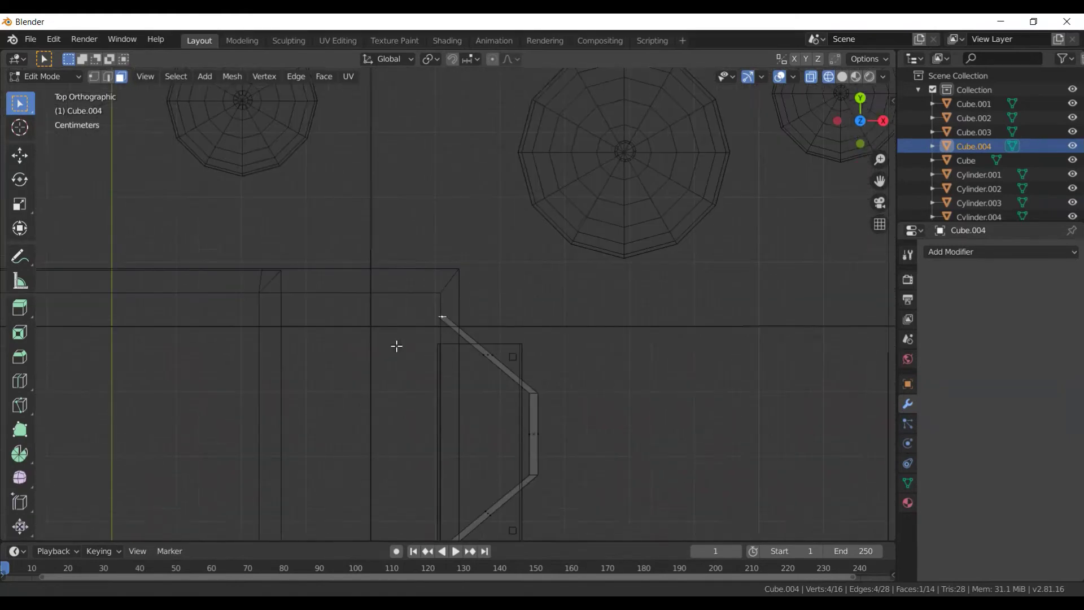
scroll(417, 336, "up", 3)
scroll(417, 337, "up", 1)
key("r")
key("z")
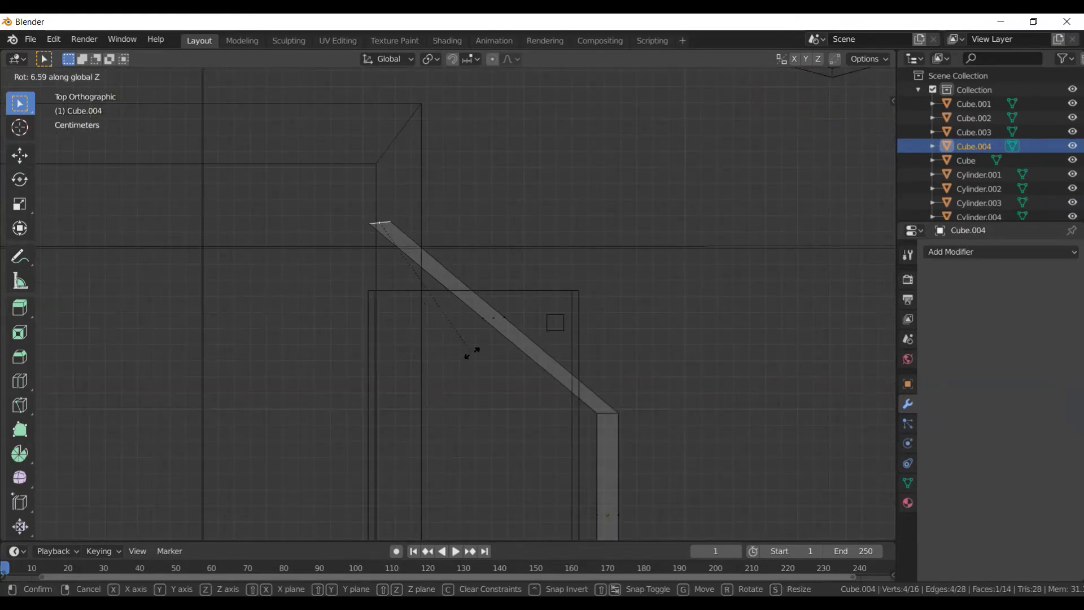
left_click(418, 204)
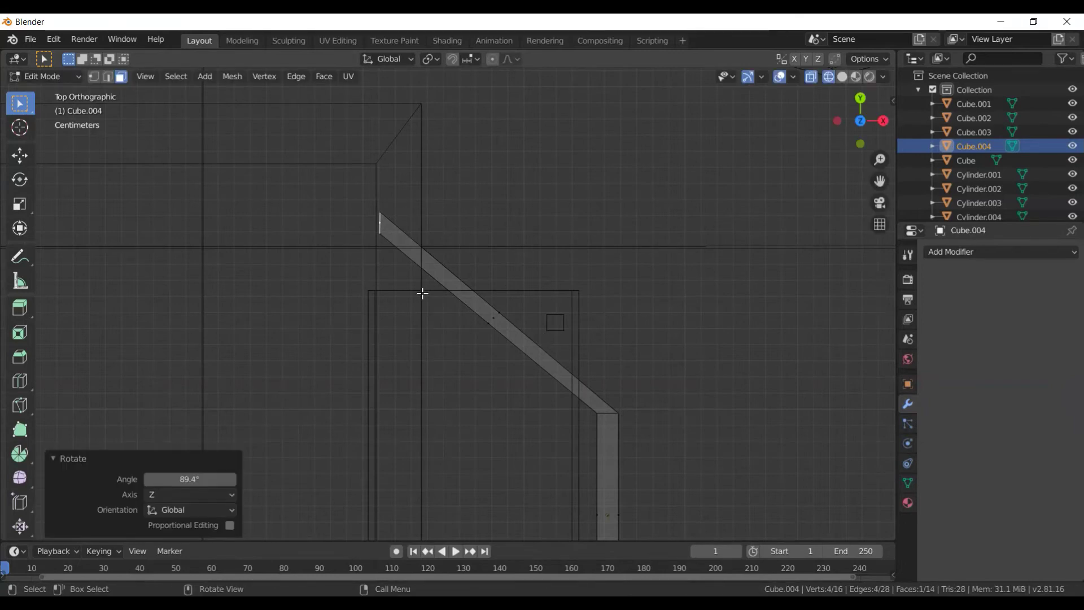
- Fine-tune the end edge's Z rotation to 89.4°
scroll(440, 316, "up", 2)
scroll(452, 314, "up", 2)
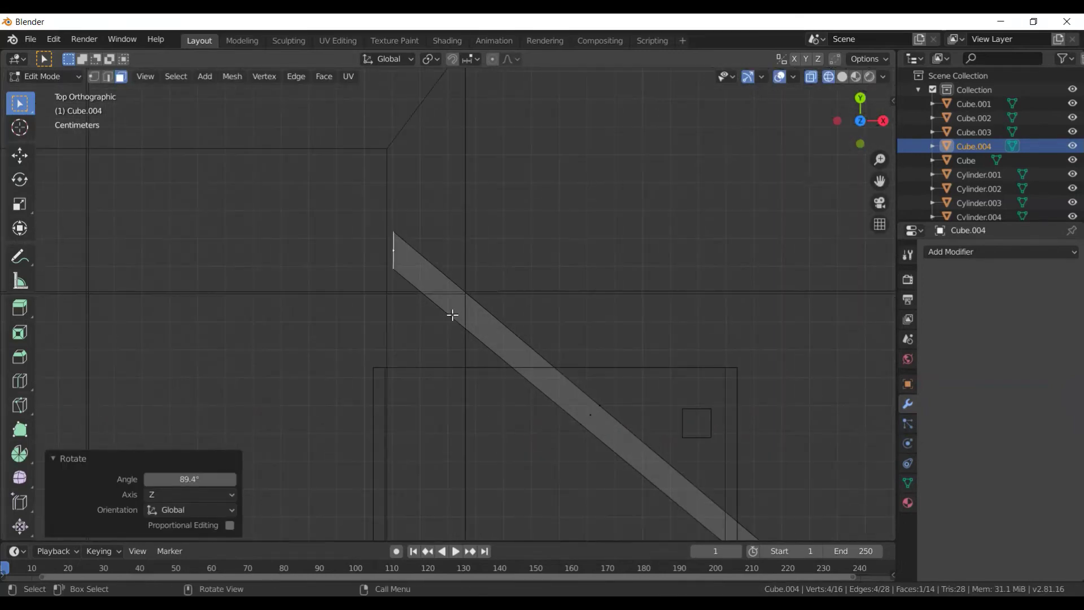
scroll(480, 339, "up", 2)
scroll(502, 356, "up", 1)
key("r")
key("z")
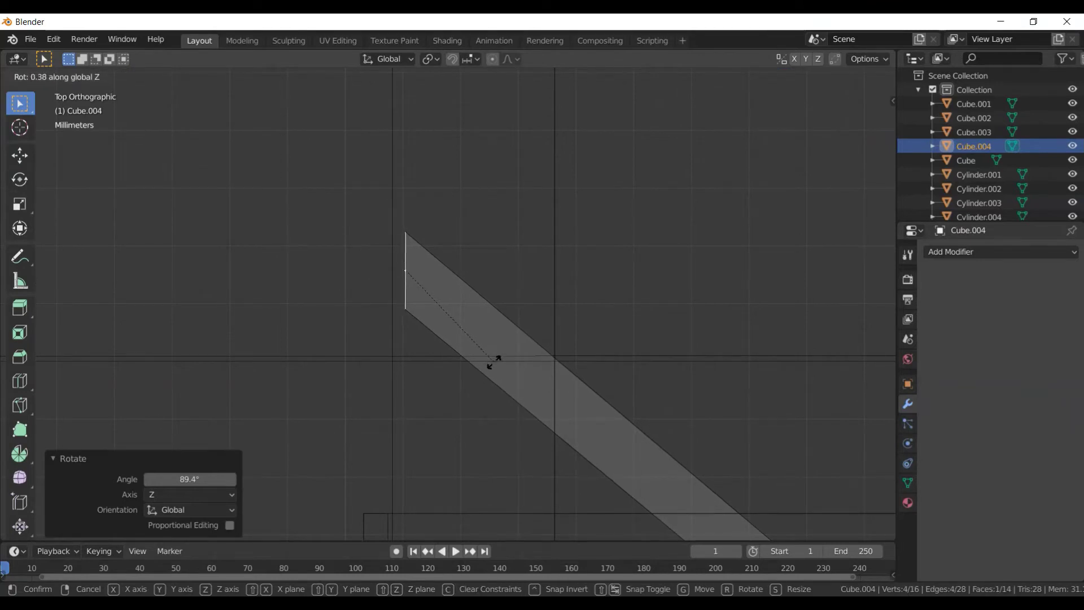
left_click(493, 361)
- Deselect the counter mesh and orbit to a perspective view
scroll(535, 375, "down", 2)
scroll(585, 447, "down", 2)
scroll(480, 321, "up", 2)
scroll(449, 266, "up", 2)
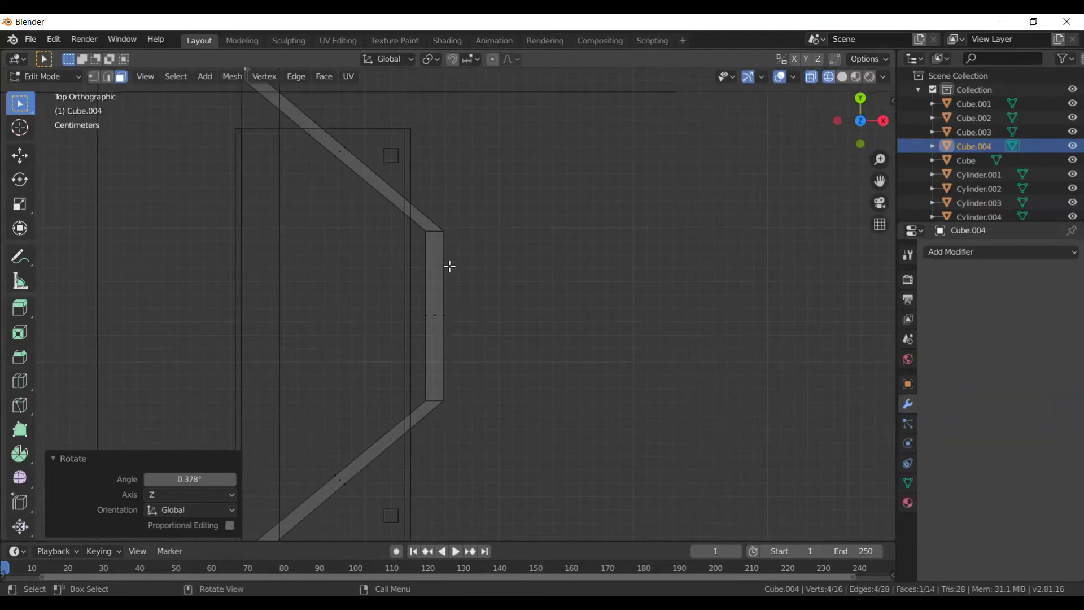
scroll(443, 243, "up", 1)
left_click(437, 218)
mouse_move(451, 259)
middle_mouse_down()
mouse_move(577, 278)
mouse_move(482, 292)
middle_mouse_up()
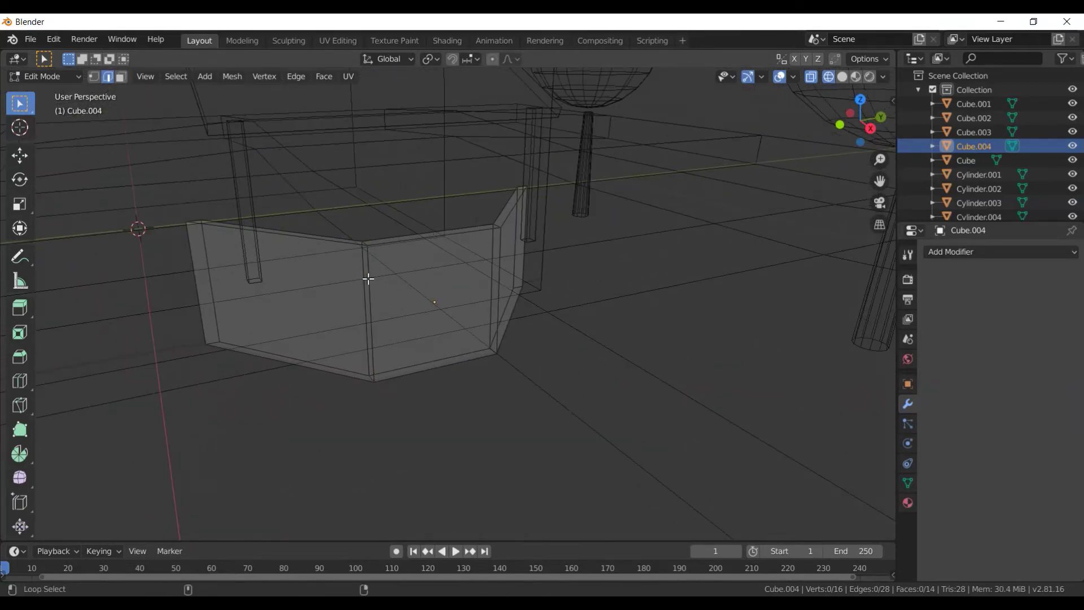
- Scale the middle panel's two edge loops 1.2532 along X, then return to object mode
left_click(501, 258, "alt+shift")
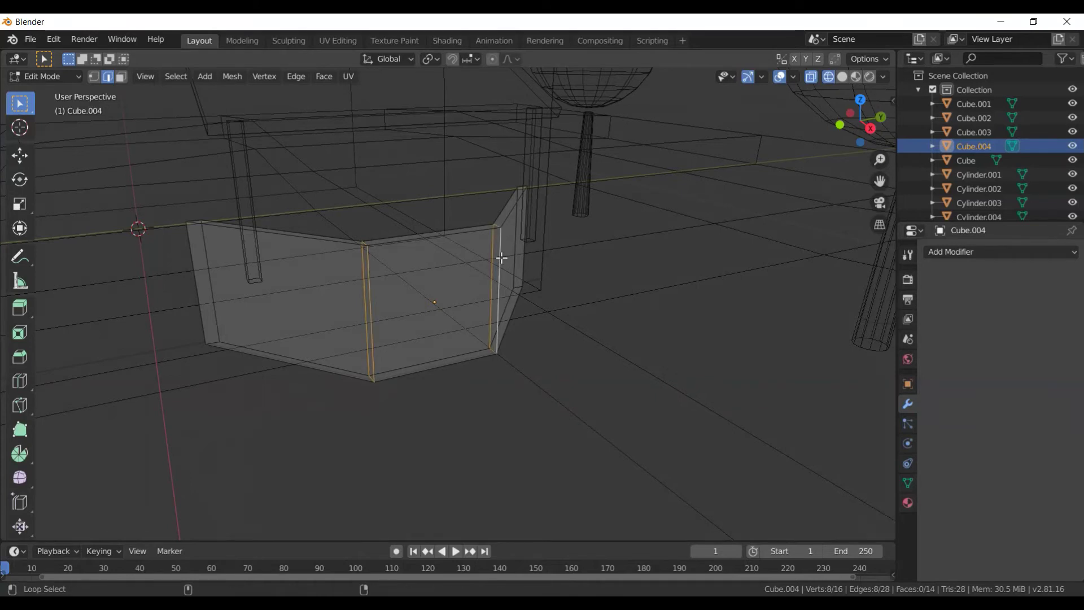
key("KP_7")
scroll(529, 255, "up", 4)
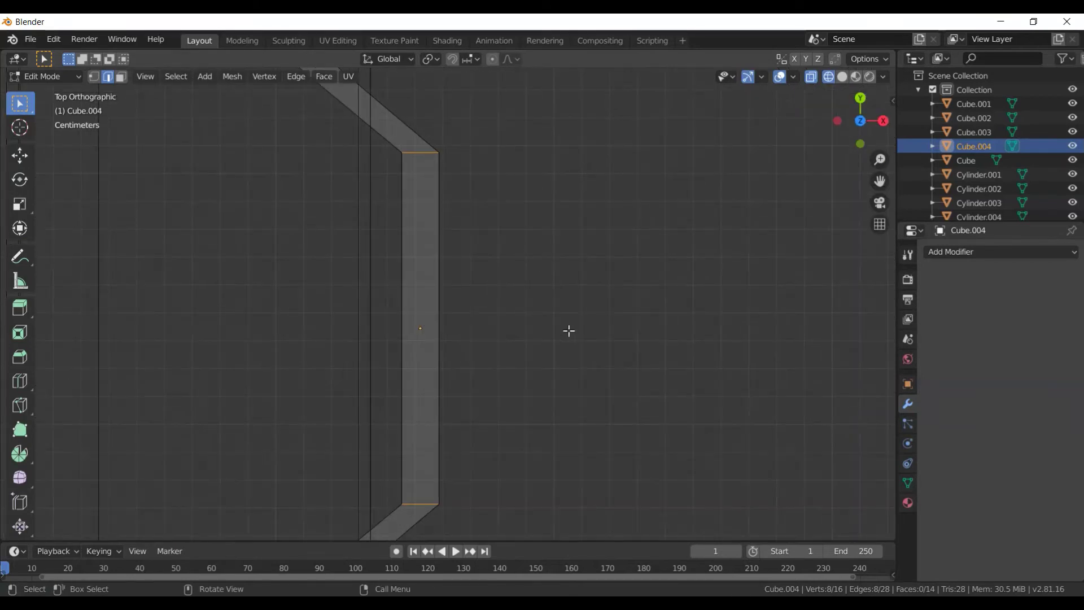
scroll(568, 331, "down", 2)
key("s")
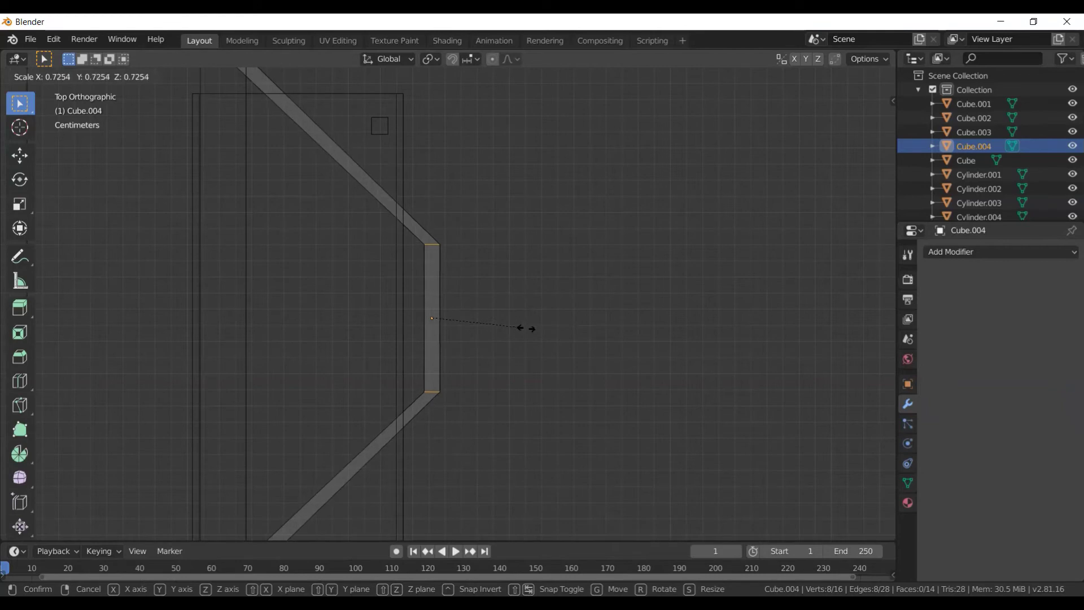
key("x")
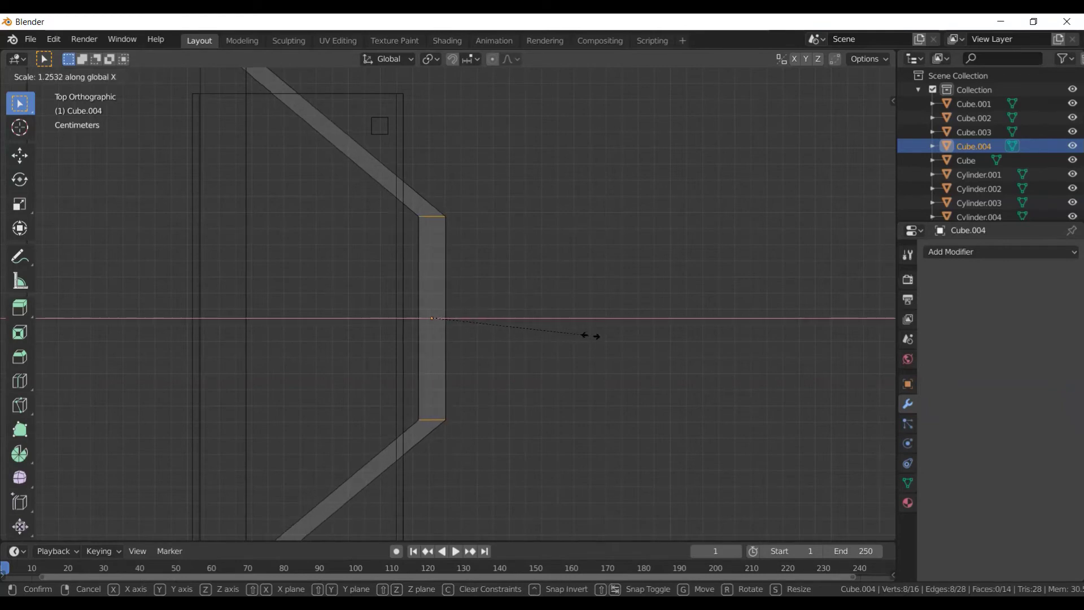
left_click(577, 322)
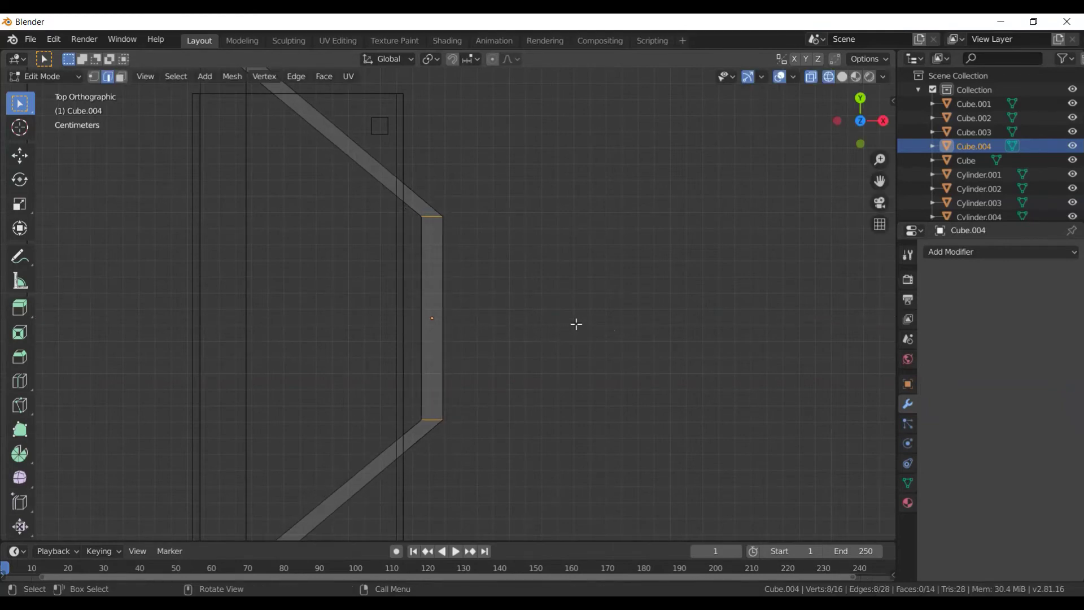
middle_click_drag(576, 322, 507, 278)
key("Tab")
scroll(517, 325, "down", 5)
middle_click_drag(517, 325, 416, 225)
- Switch the viewport to solid shading and orbit in on the stall
key("z")
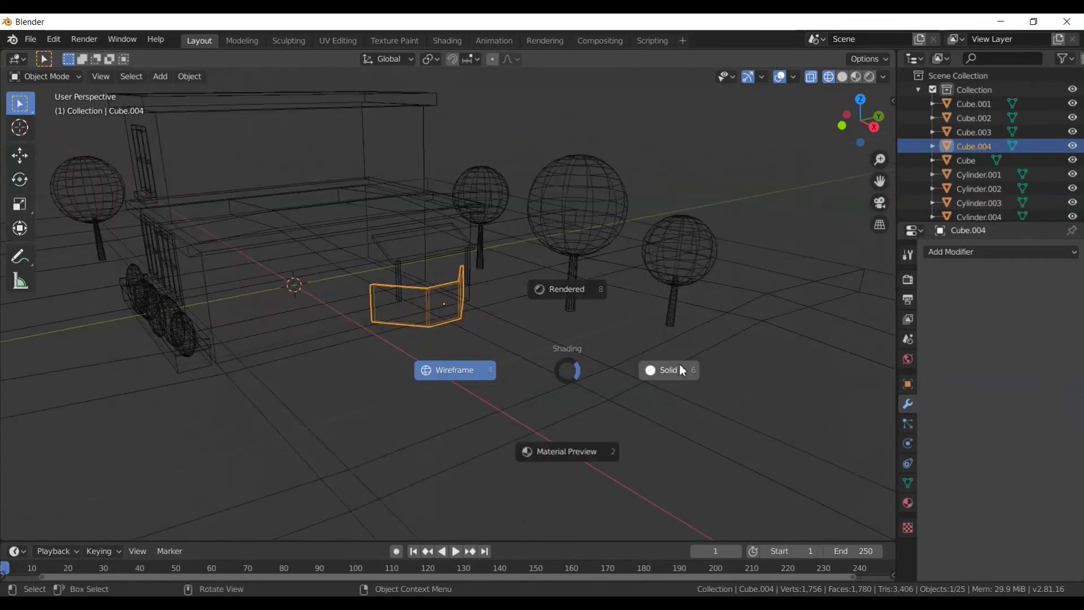
left_click(618, 328)
middle_click_drag(496, 306, 466, 290)
scroll(467, 289, "up", 5)
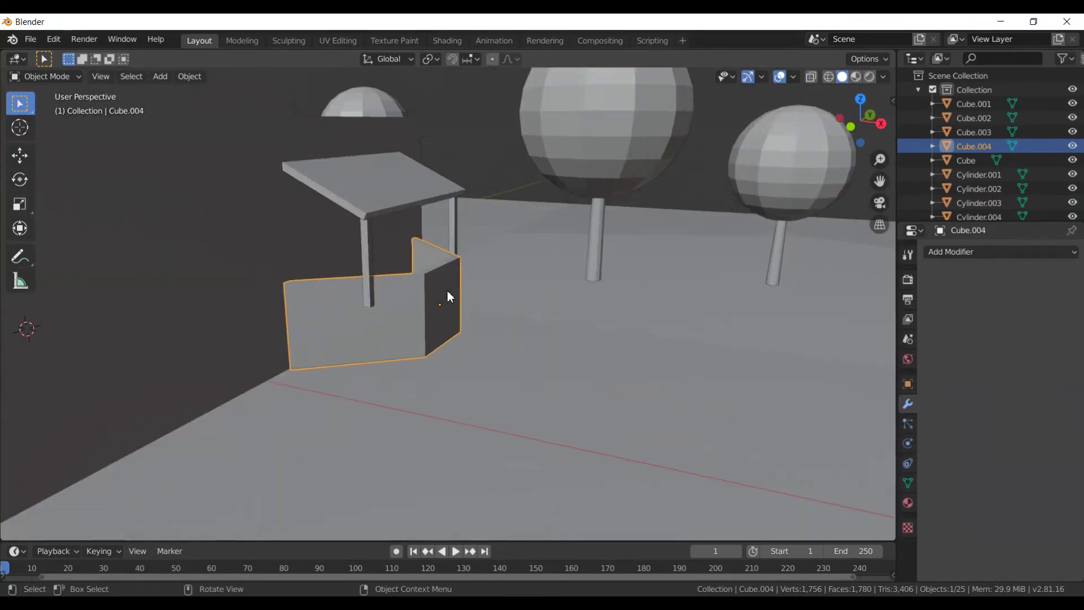
middle_click_drag(395, 237, 333, 180)
- Select the stall's roof plane and nudge it into position
left_click(331, 174)
middle_click_drag(408, 245, 333, 247)
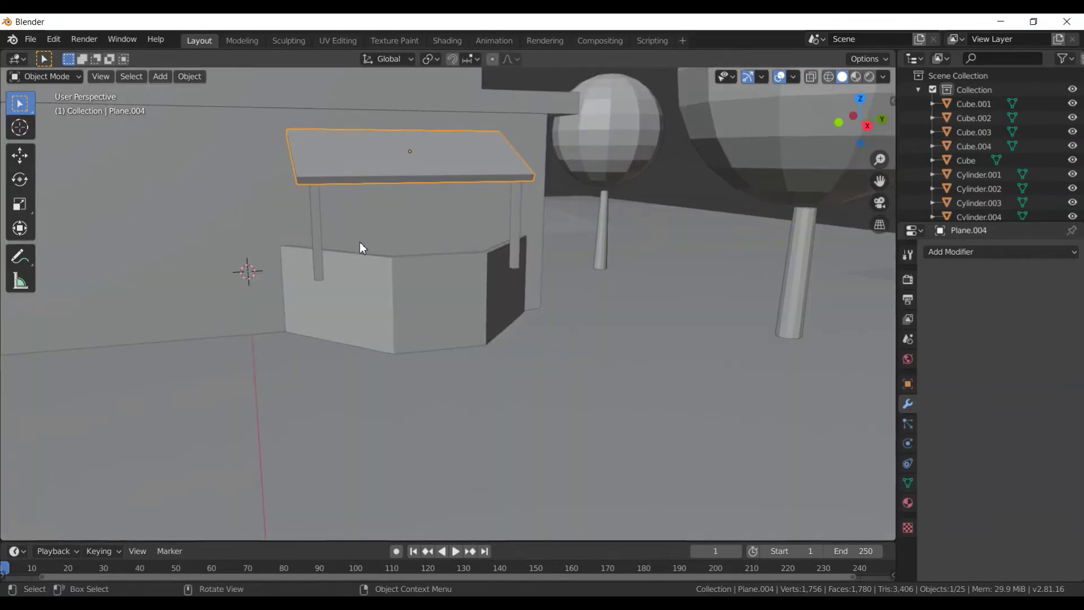
scroll(394, 225, "down", 2)
middle_click_drag(394, 225, 452, 245)
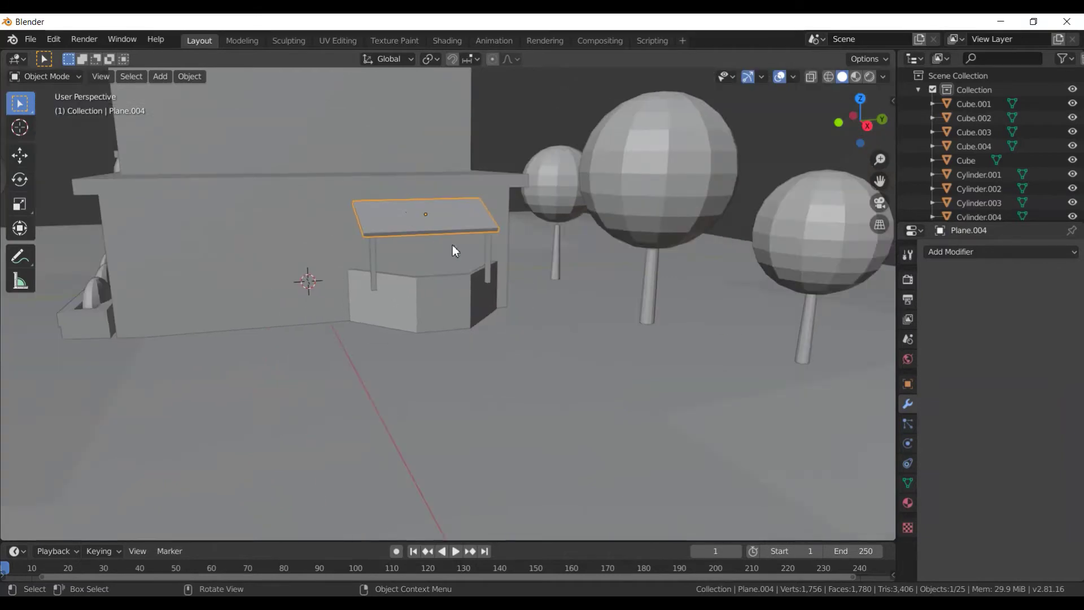
key("g")
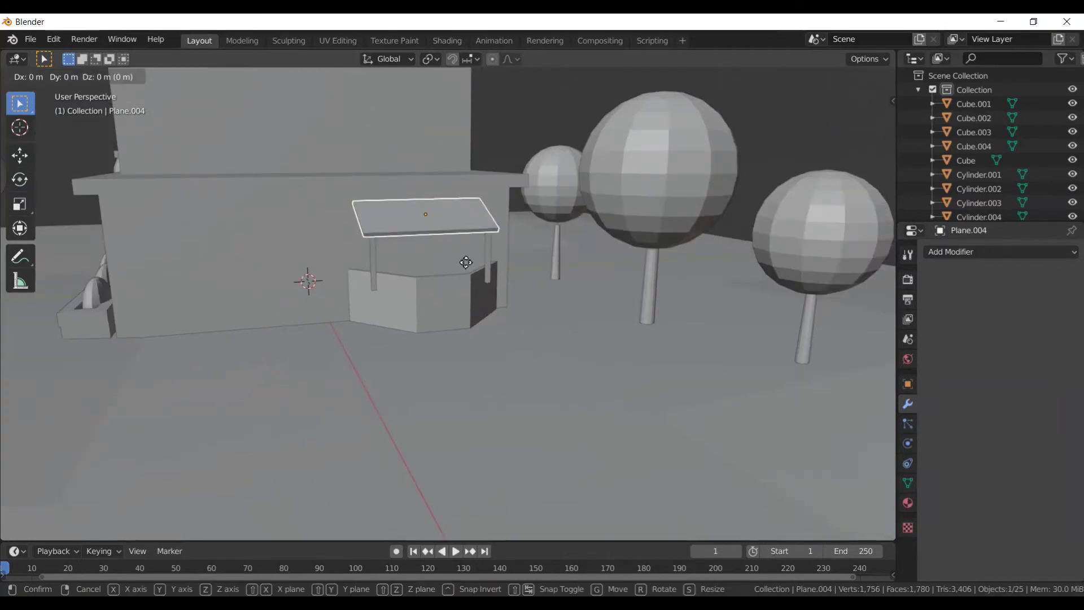
left_click(400, 280)
- Select only the counter and extrude its top edge faces in place
left_click(375, 263, "shift")
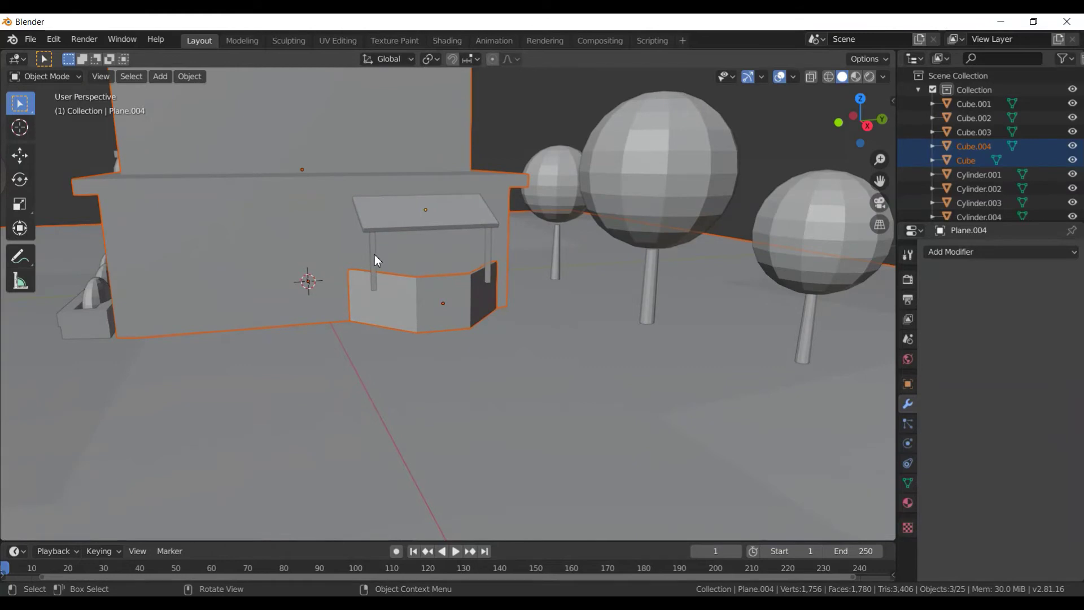
left_click(377, 260)
left_click(418, 290)
scroll(442, 310, "up", 2)
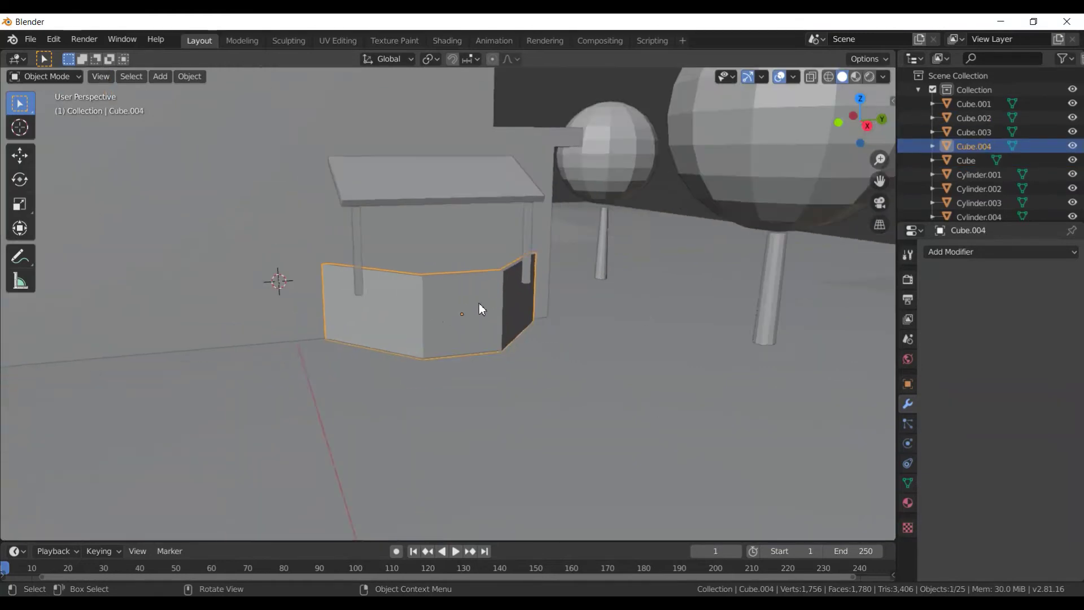
scroll(485, 305, "down", 3)
scroll(413, 300, "up", 5)
key("grave")
- Undo the stray extrusion and merge the counter's overlapping vertices by distance
key("ctrl+z")
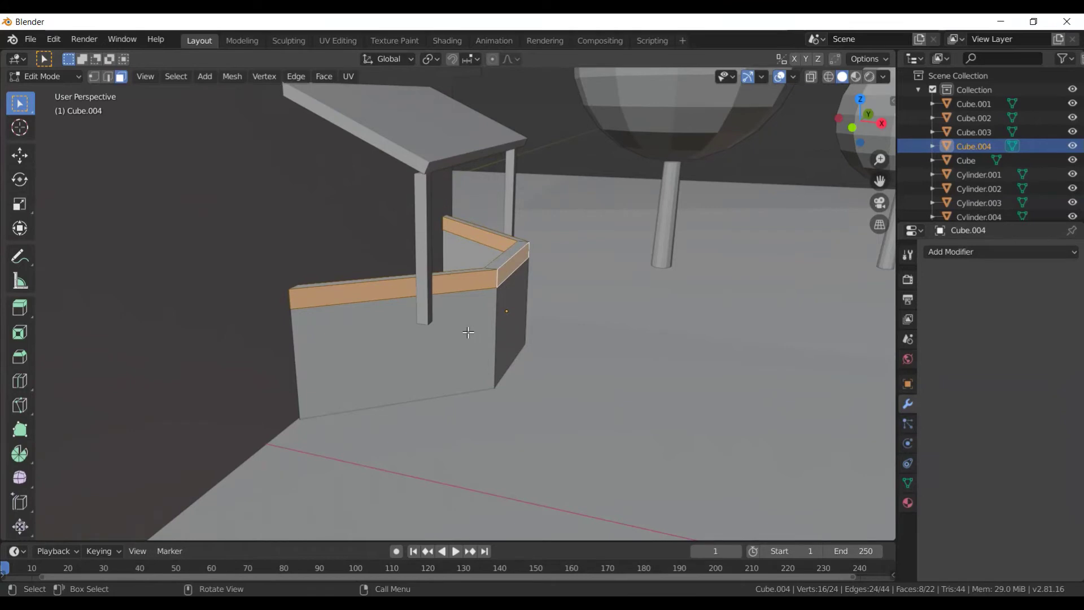
mouse_move(468, 332)
middle_mouse_down()
mouse_move(488, 351)
mouse_move(443, 341)
mouse_move(457, 305)
mouse_move(443, 304)
middle_mouse_up()
left_click(473, 367)
left_click(472, 308)
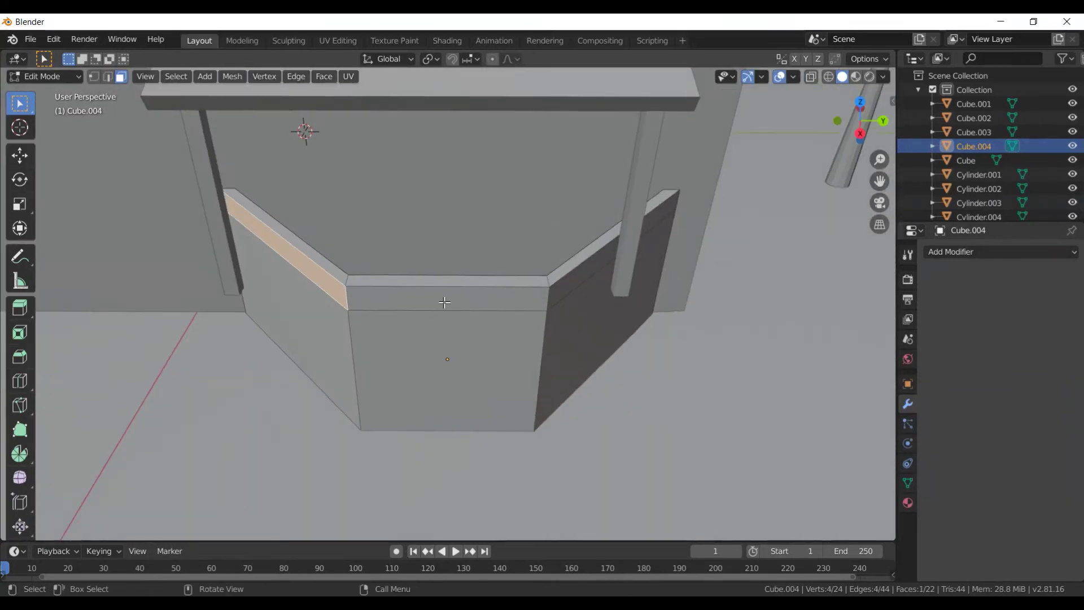
key("a")
key("m")
left_click(450, 305)
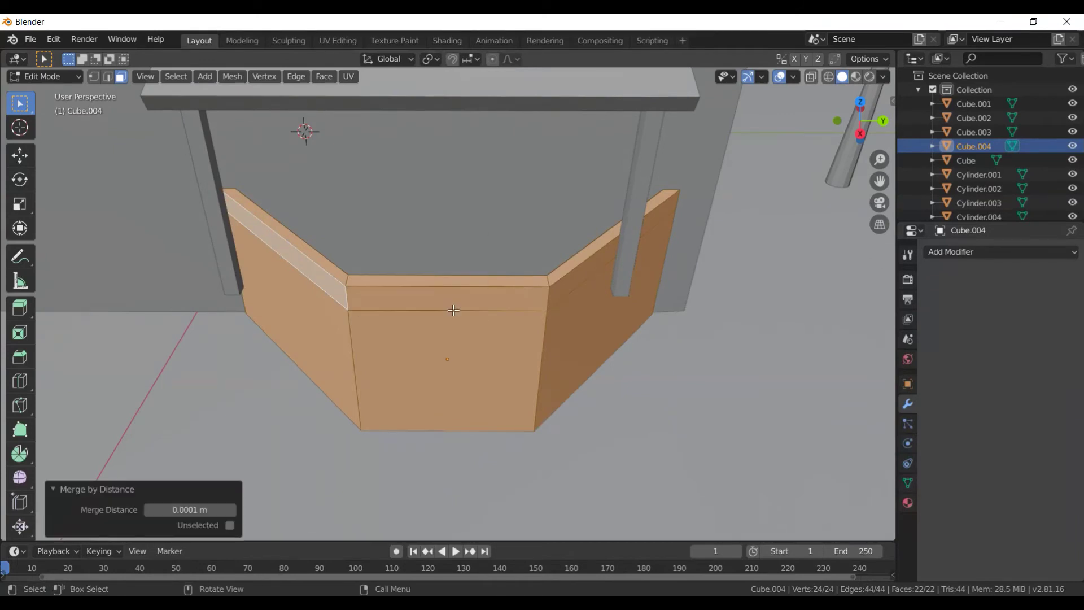
- Extrude the counter's front, right and left top strip faces outward about 0.0195 m into a ledge
left_click(350, 297)
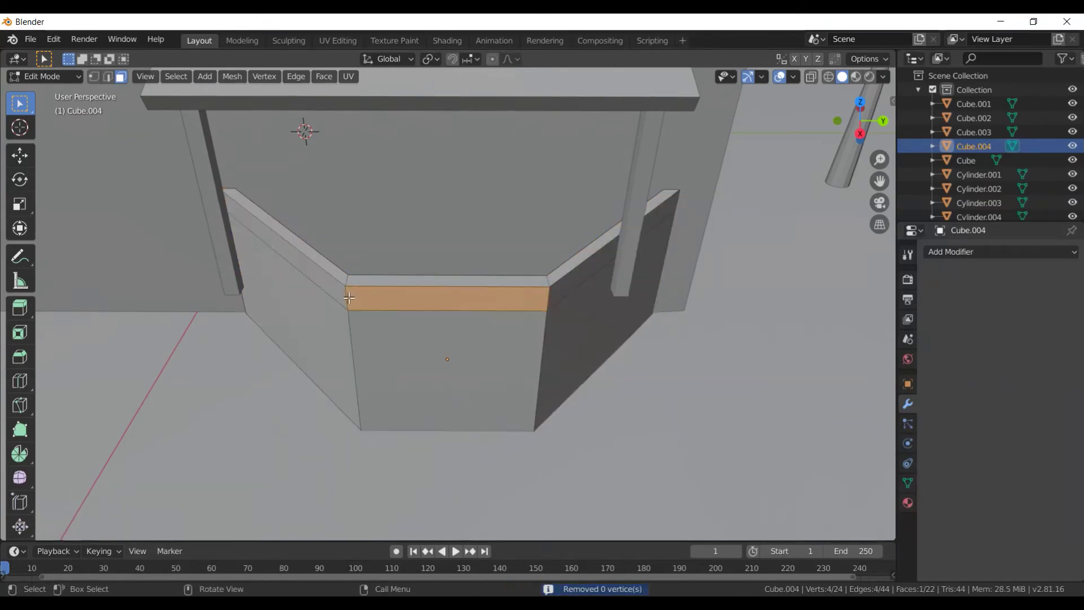
left_click(562, 289, "shift")
left_click(344, 288, "shift")
middle_click_drag(344, 288, 614, 346)
key("e")
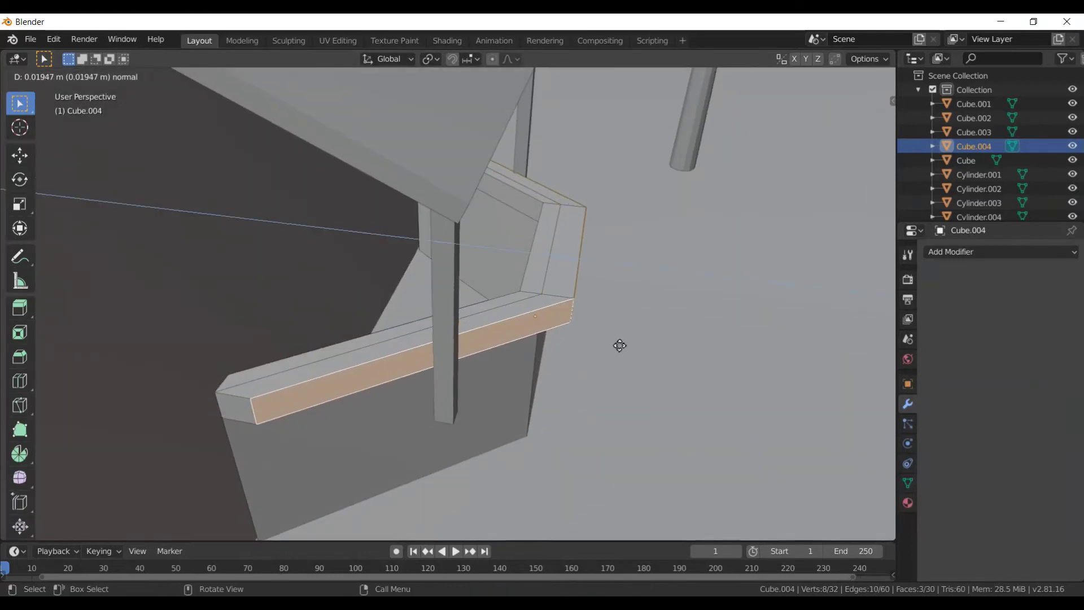
left_click(614, 346)
mouse_move(213, 414)
middle_mouse_down()
mouse_move(327, 464)
mouse_move(362, 452)
mouse_move(272, 362)
mouse_move(289, 396)
mouse_move(267, 398)
mouse_move(341, 404)
mouse_move(465, 368)
middle_mouse_up()
key("Tab")
left_click(455, 317)
- Narrow the counter to 0.9 along X and shift it -0.0181 m on X
key("Tab")
key("Tab")
left_click(474, 337)
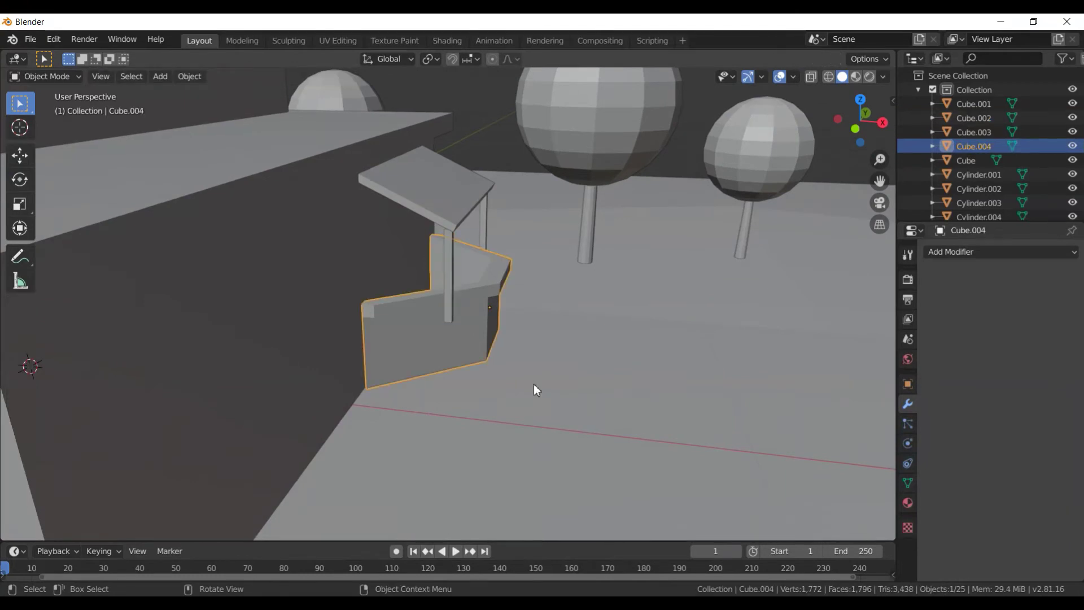
key("s")
key("x")
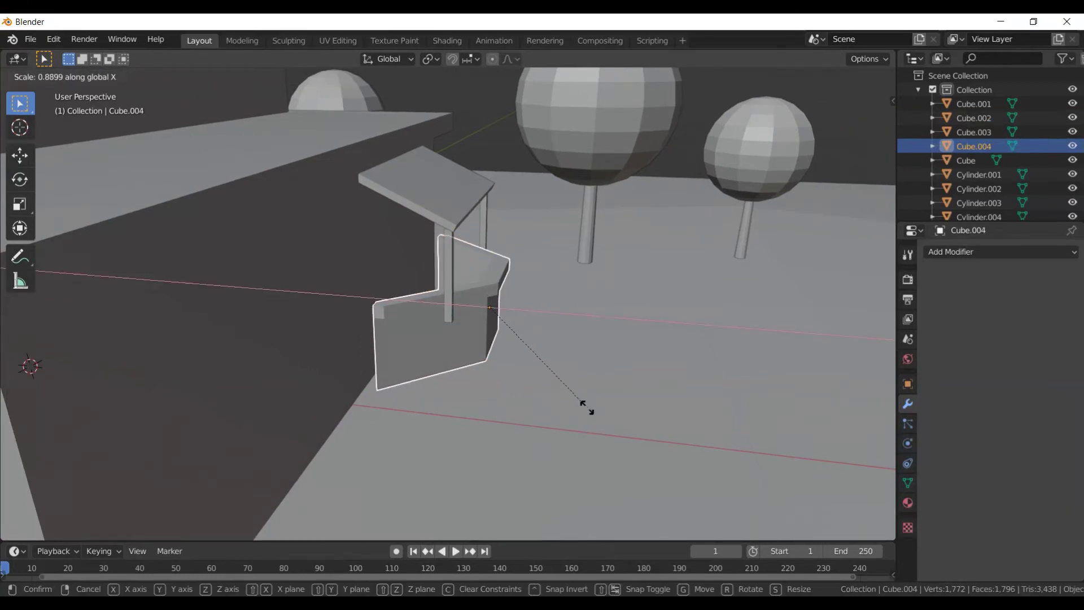
left_click(600, 403)
key("g")
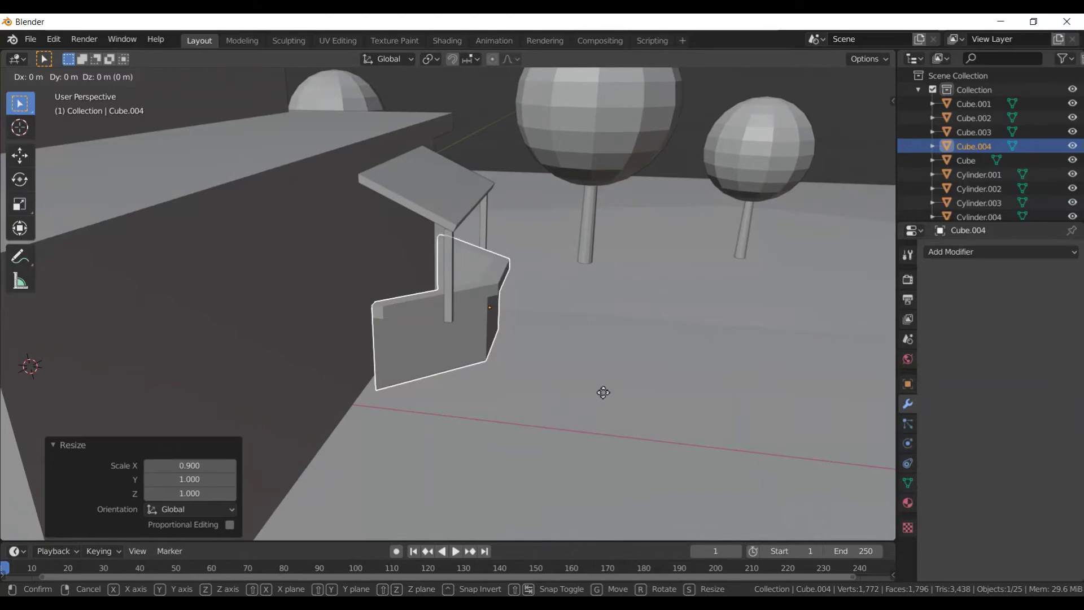
key("x")
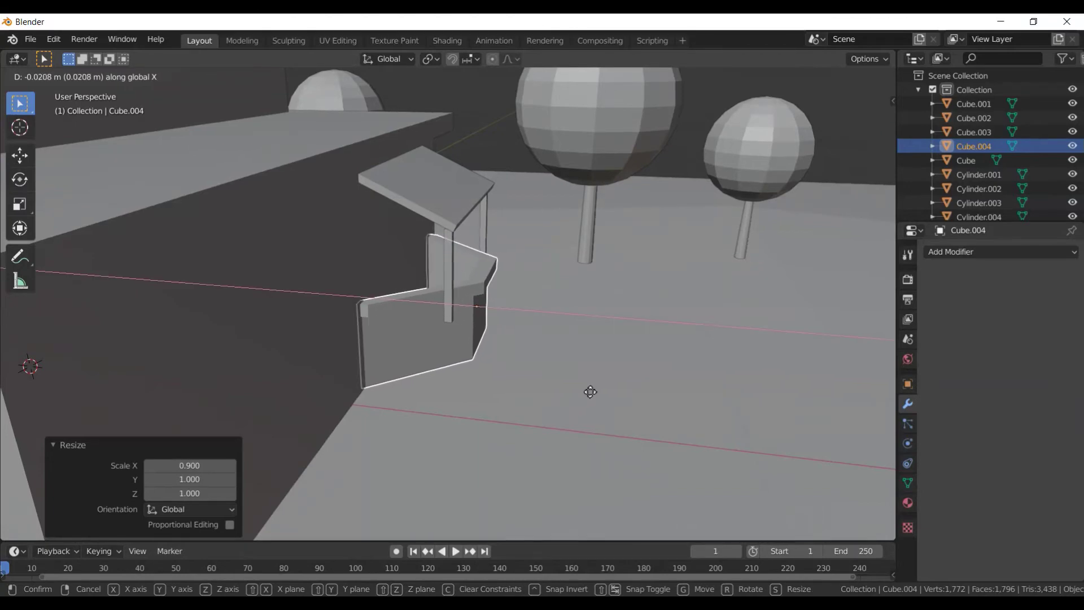
left_click(590, 391)
- Shift the counter -0.012 m along Y, checked from the right-side view
mouse_move(590, 391)
middle_mouse_down()
mouse_move(462, 346)
mouse_move(407, 260)
mouse_move(350, 244)
mouse_move(396, 241)
middle_mouse_up()
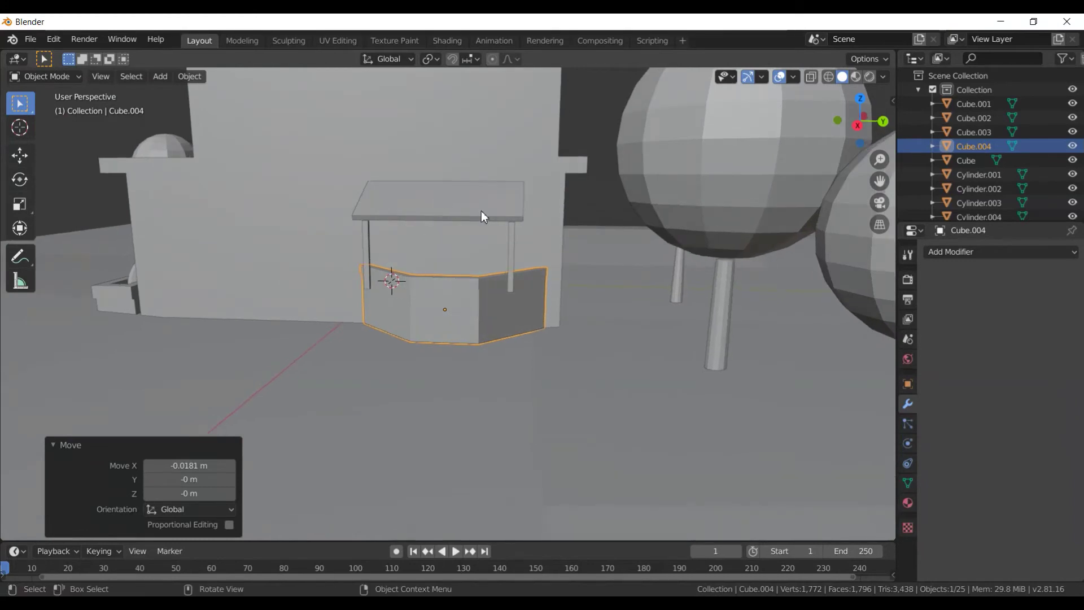
key("KP_3")
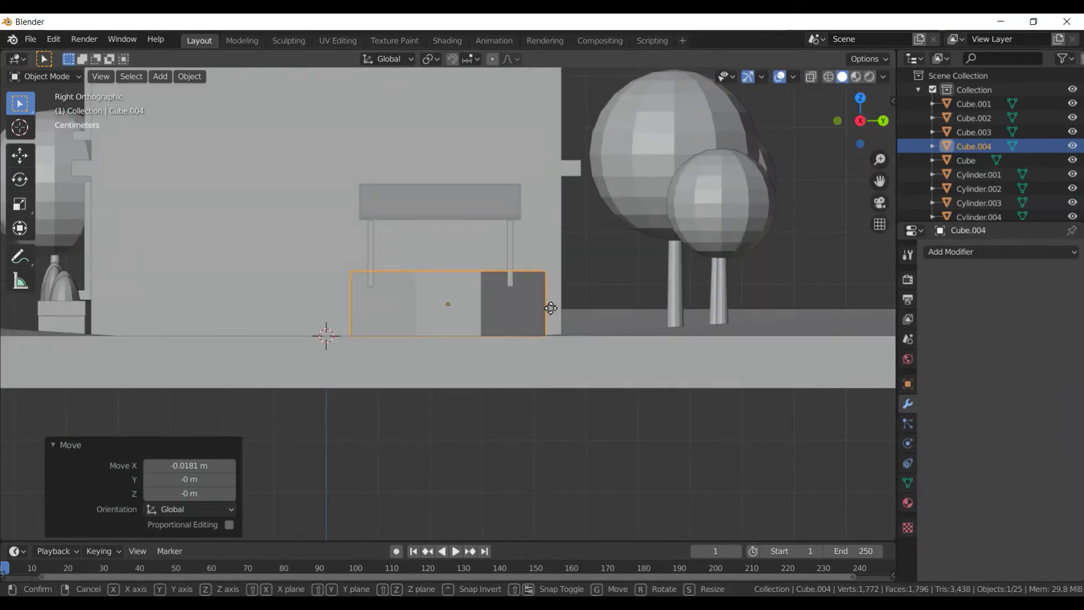
key("g")
key("y")
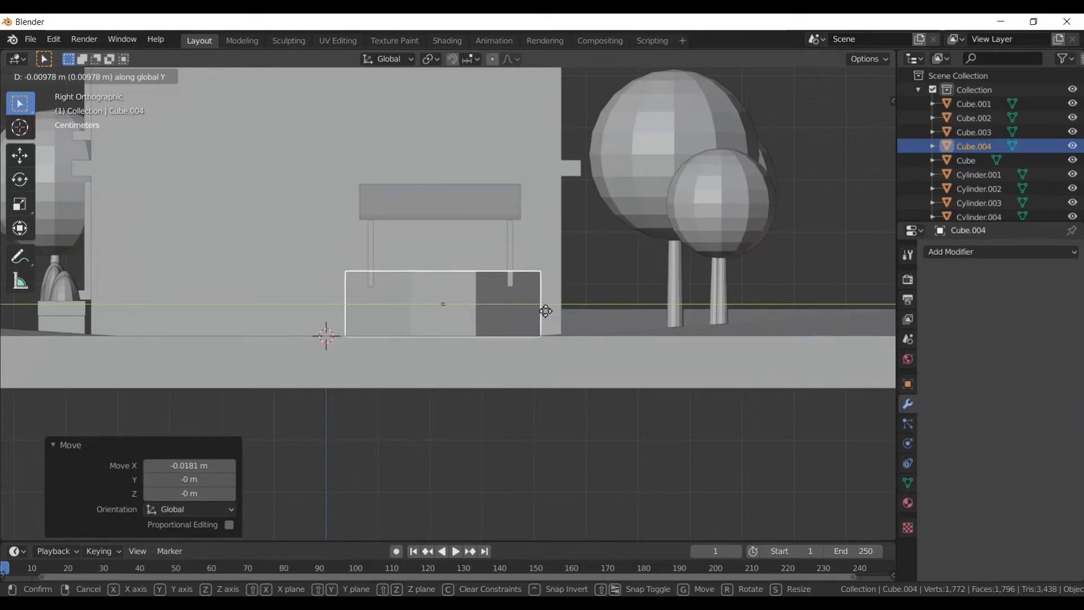
left_click(545, 311)
middle_click_drag(546, 314, 422, 309)
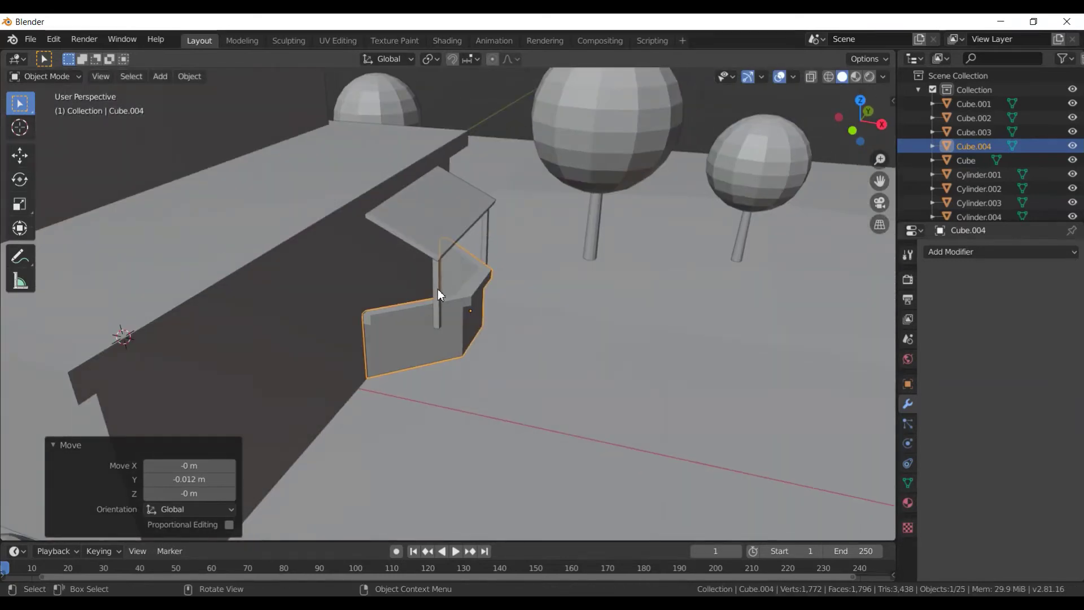
left_click(439, 290)
middle_click_drag(487, 306, 496, 288)
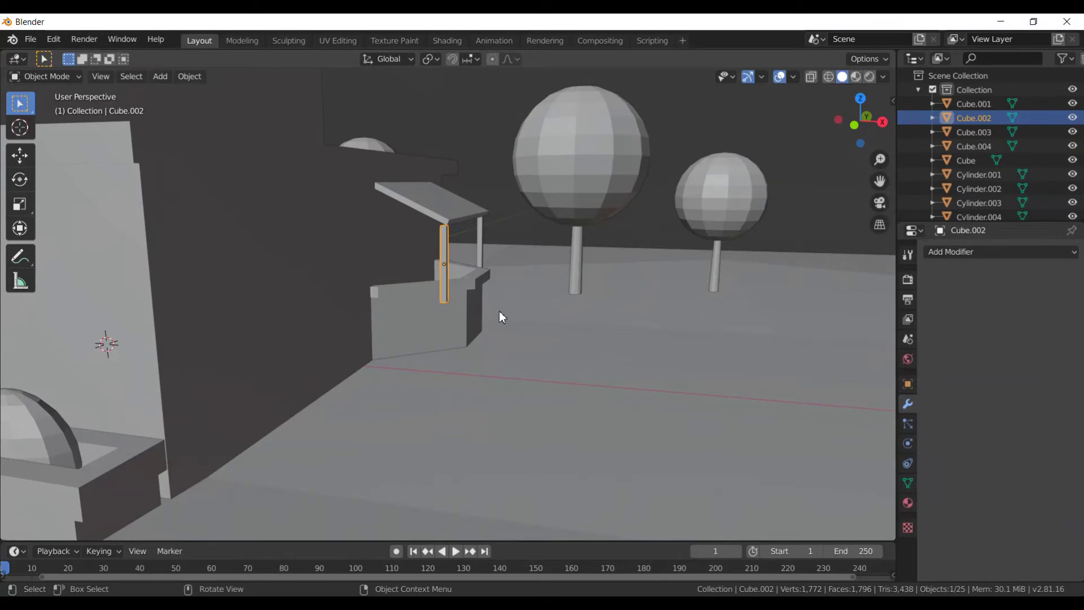
- Raise both stall poles slightly and shrink them to 0.661
left_click(482, 245, "shift")
mouse_move(482, 245)
middle_mouse_down()
mouse_move(470, 293)
mouse_move(536, 316)
mouse_move(511, 326)
middle_mouse_up()
key("g")
key("z")
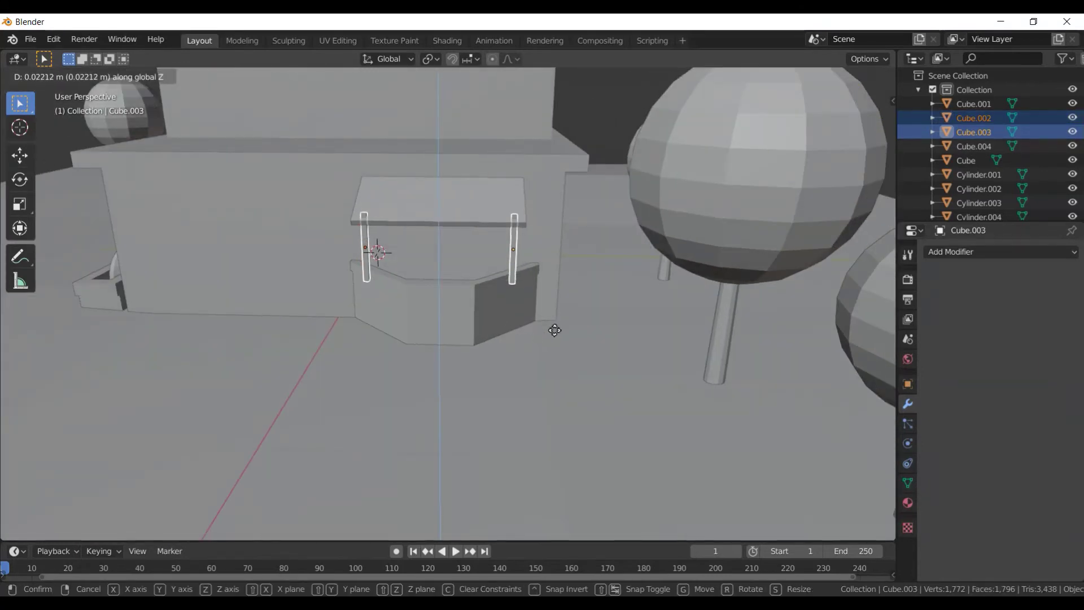
left_click(553, 333)
key("s")
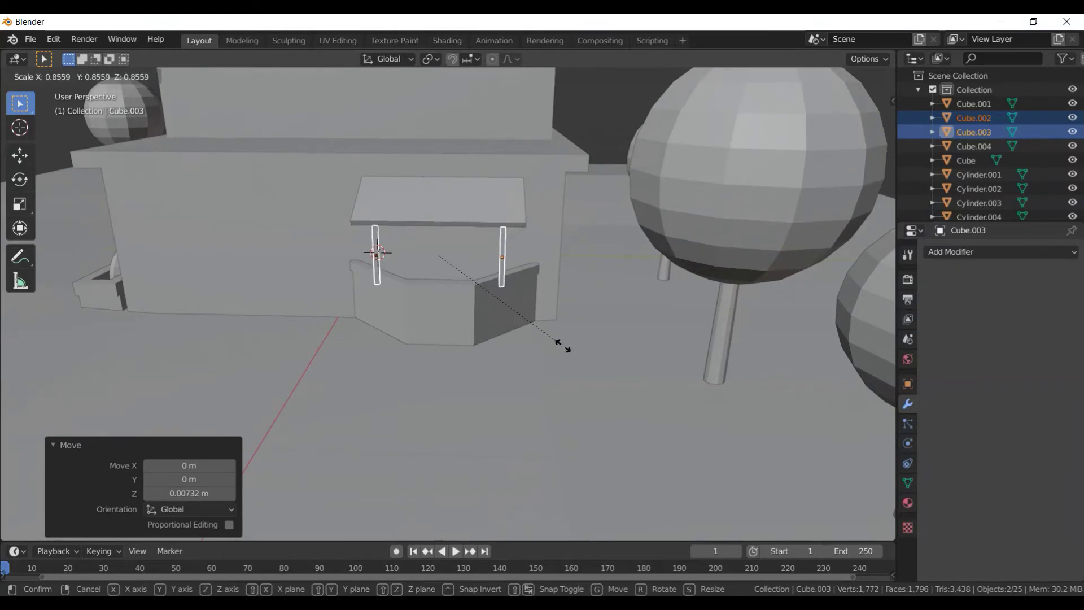
left_click(527, 334)
middle_click_drag(519, 340, 590, 334)
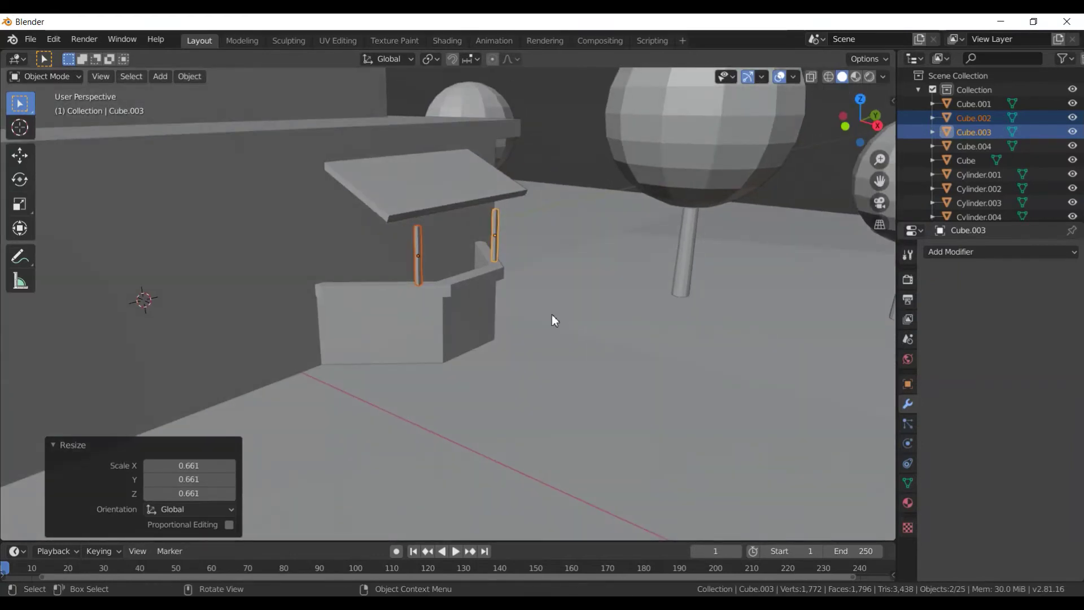
scroll(537, 319, "up", 2)
mouse_move(537, 322)
middle_mouse_down()
mouse_move(538, 336)
mouse_move(487, 317)
mouse_move(454, 322)
middle_mouse_up()
- Widen the front wall's front ring of faces by scaling them along Y
key("Tab")
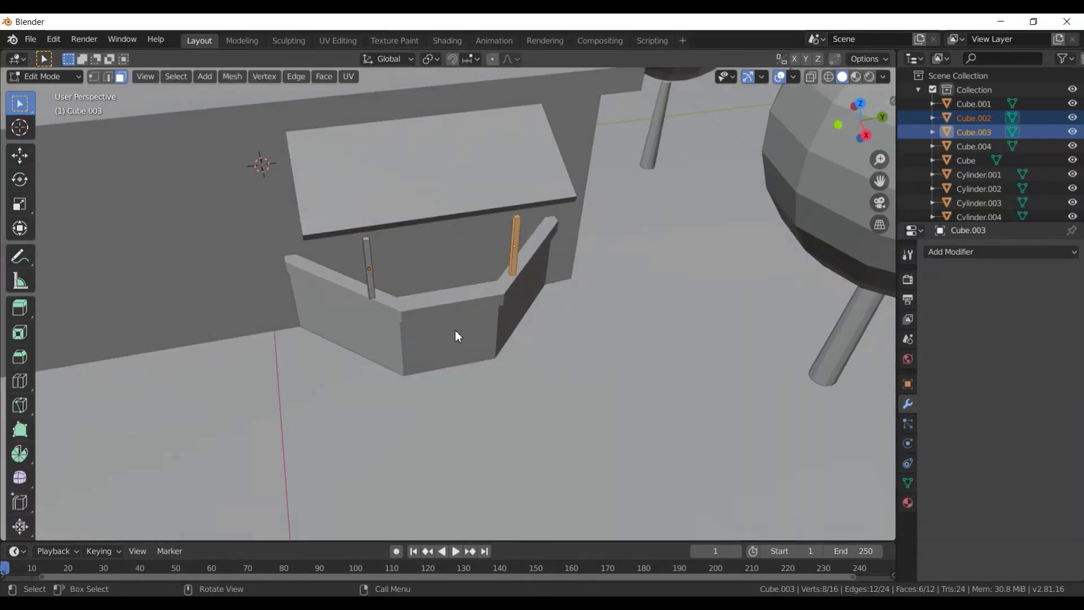
key("Tab")
left_click(476, 330)
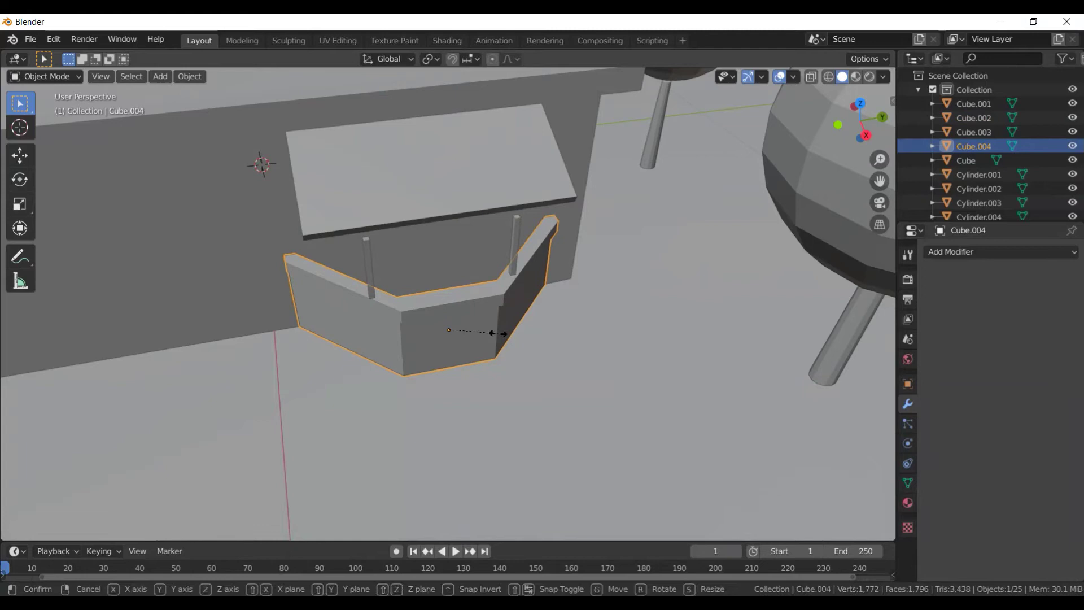
key("Tab")
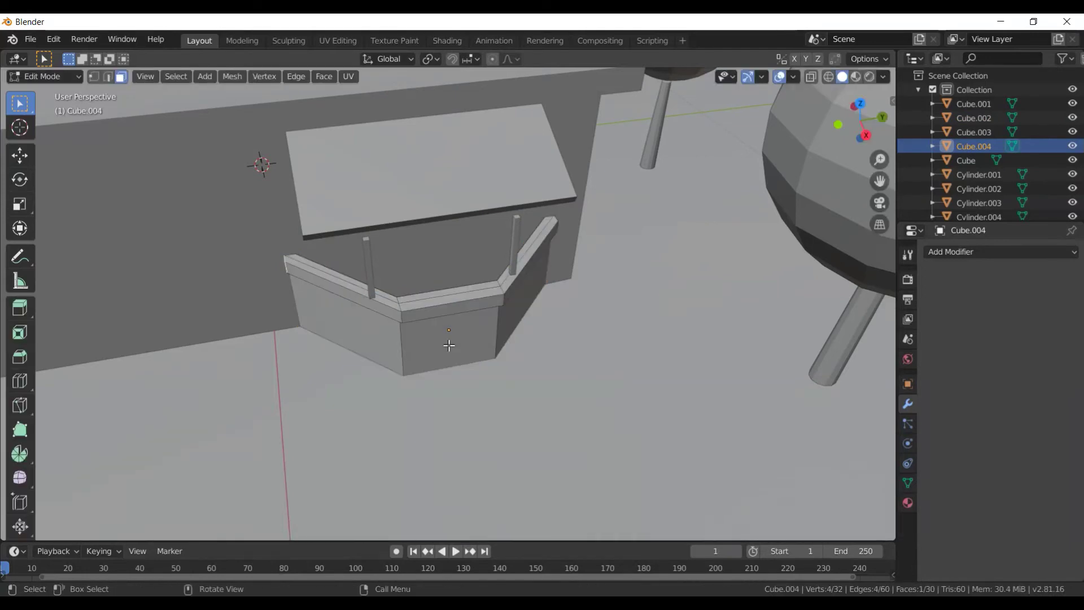
left_click(447, 345, "alt")
middle_click_drag(448, 345, 503, 360)
key("s")
key("x")
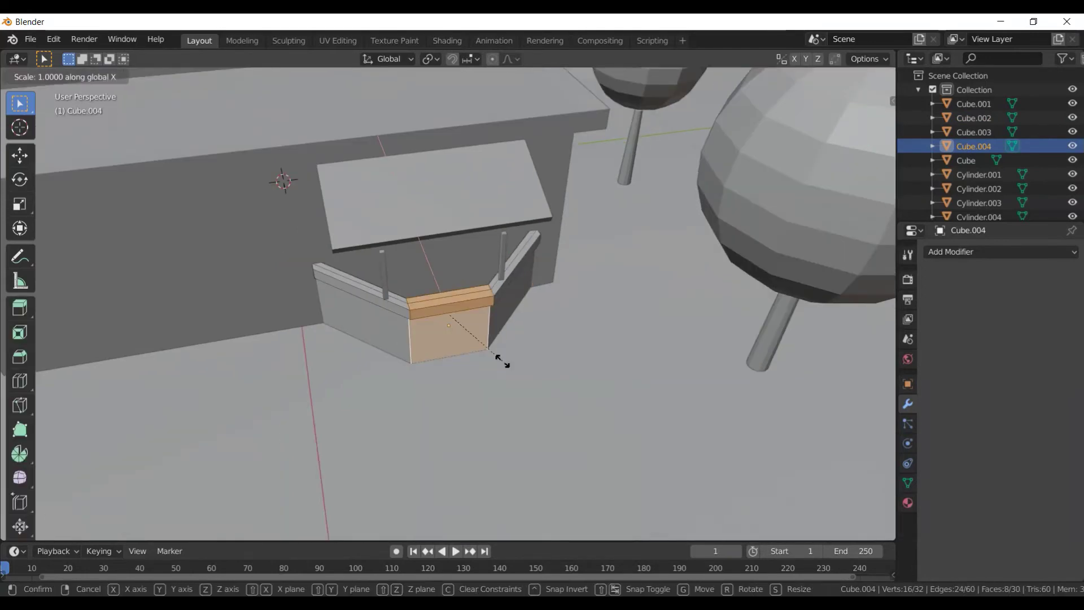
key("y")
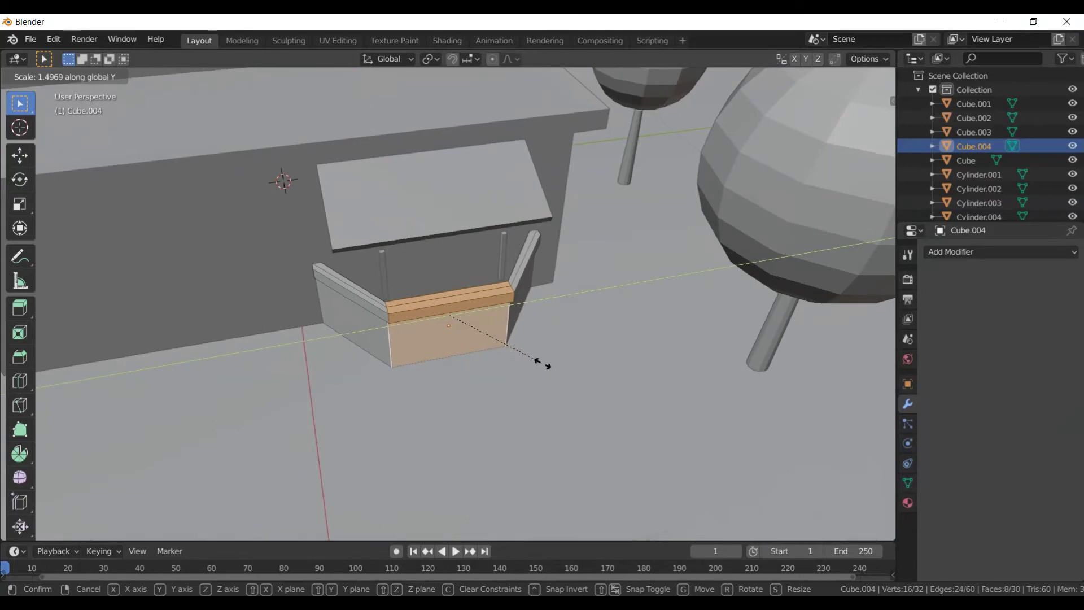
left_click(545, 366)
mouse_move(527, 358)
middle_mouse_down()
mouse_move(503, 315)
mouse_move(463, 320)
middle_mouse_up()
key("Tab")
- Stretch both poles to 1.486 on Z and raise them 0.0119 m
left_click(497, 261)
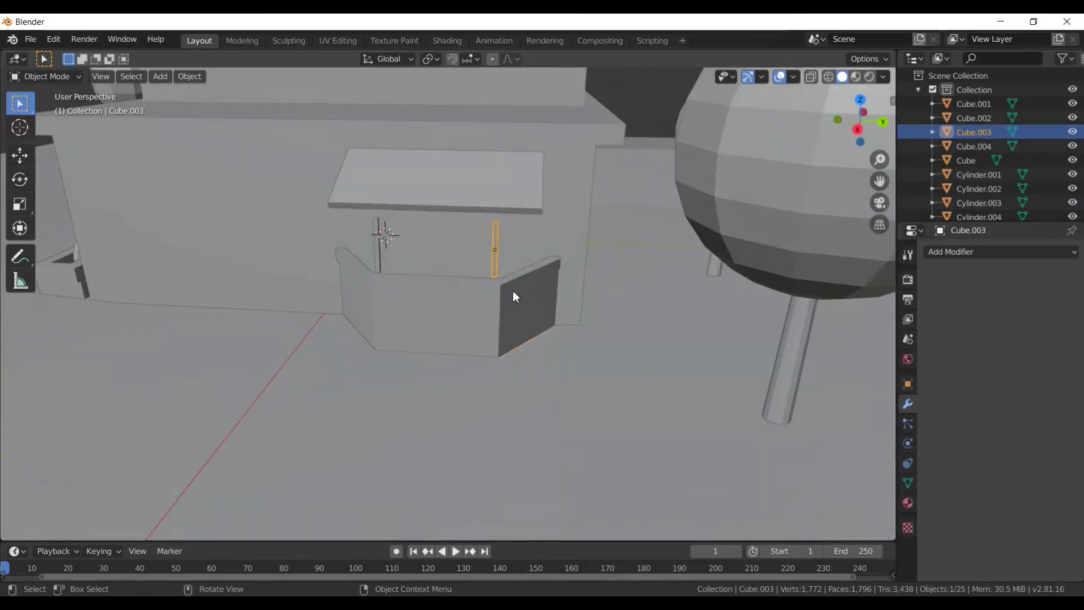
key("KP_3")
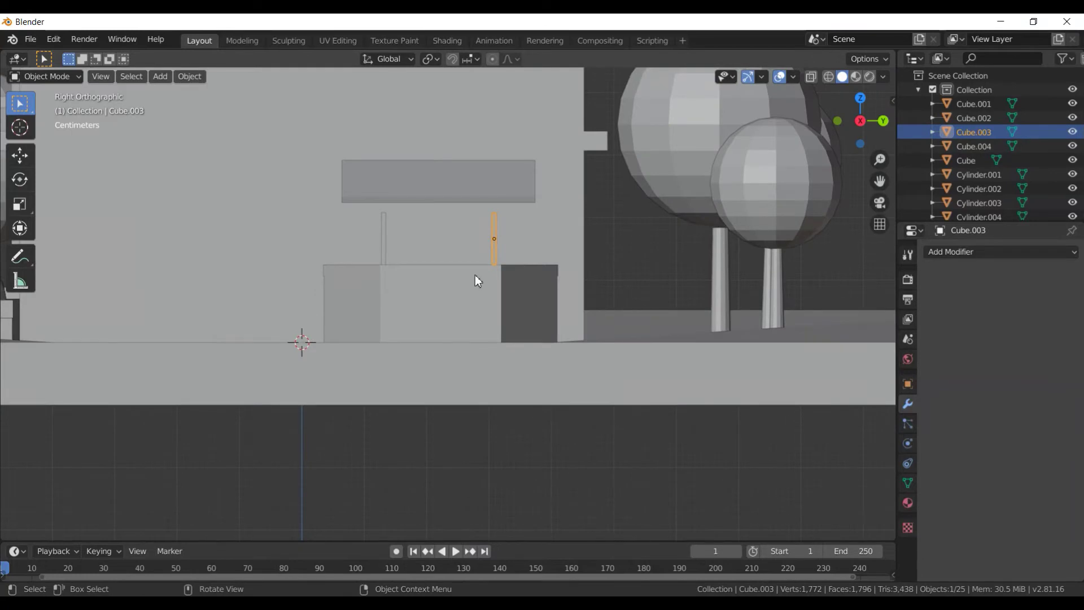
scroll(440, 262, "up", 2)
left_click_drag(534, 244, 317, 194)
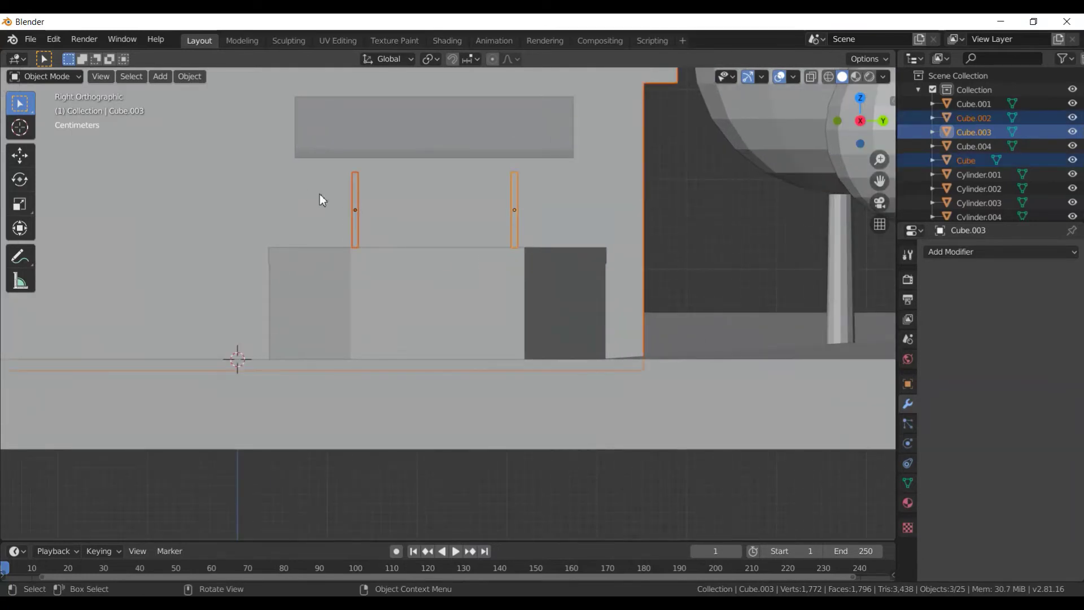
left_click(463, 228)
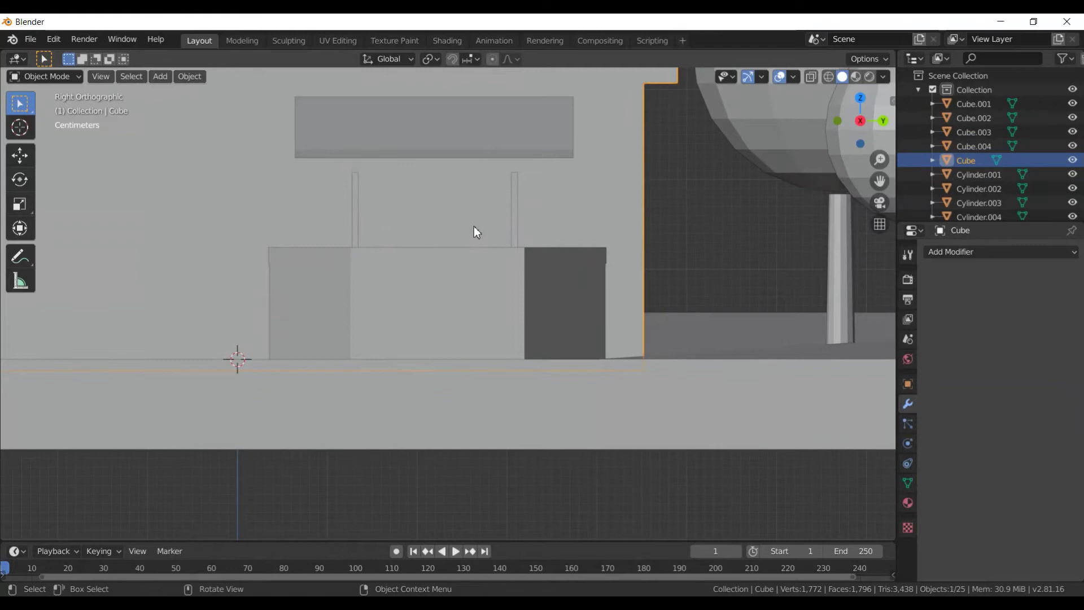
left_click(515, 216)
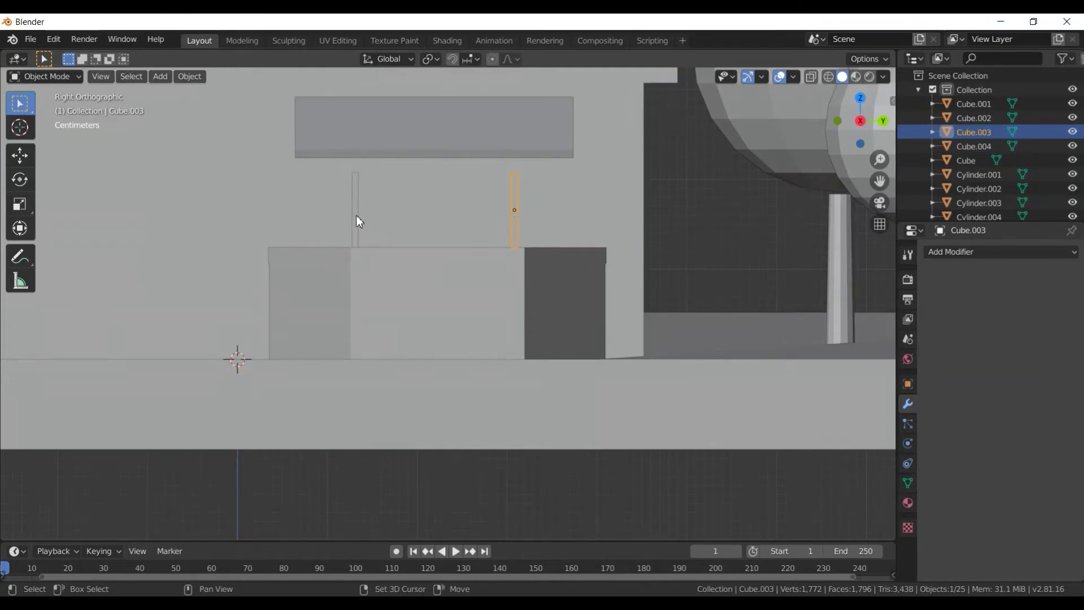
left_click(356, 215, "shift")
key("s")
key("z")
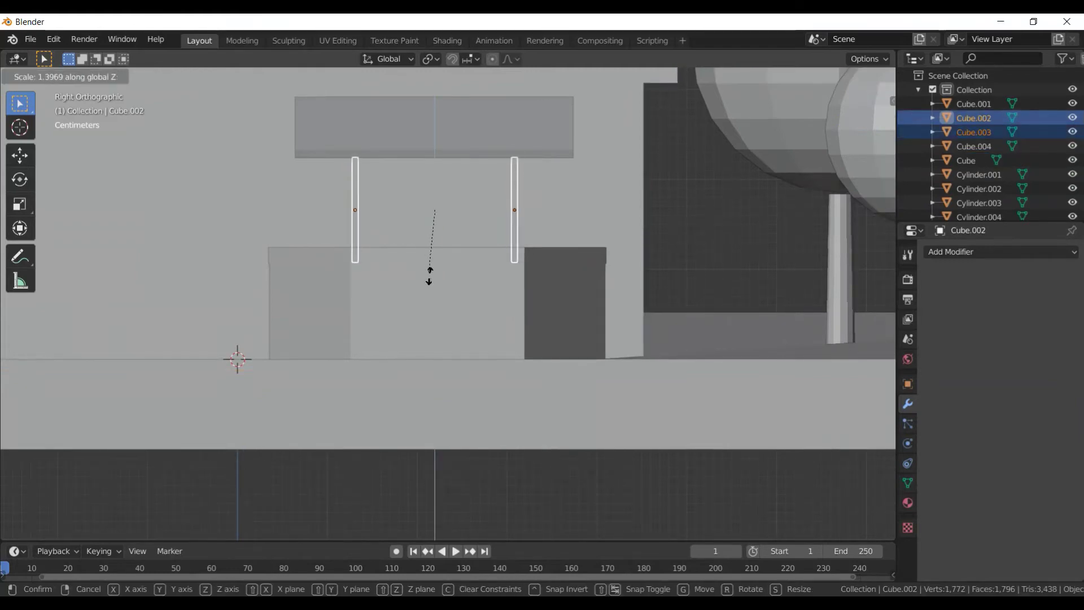
left_click(426, 278)
key("g")
key("z")
left_click(427, 268)
- Shift both poles 0.0219 m along X
middle_click_drag(442, 287, 559, 318)
key("g")
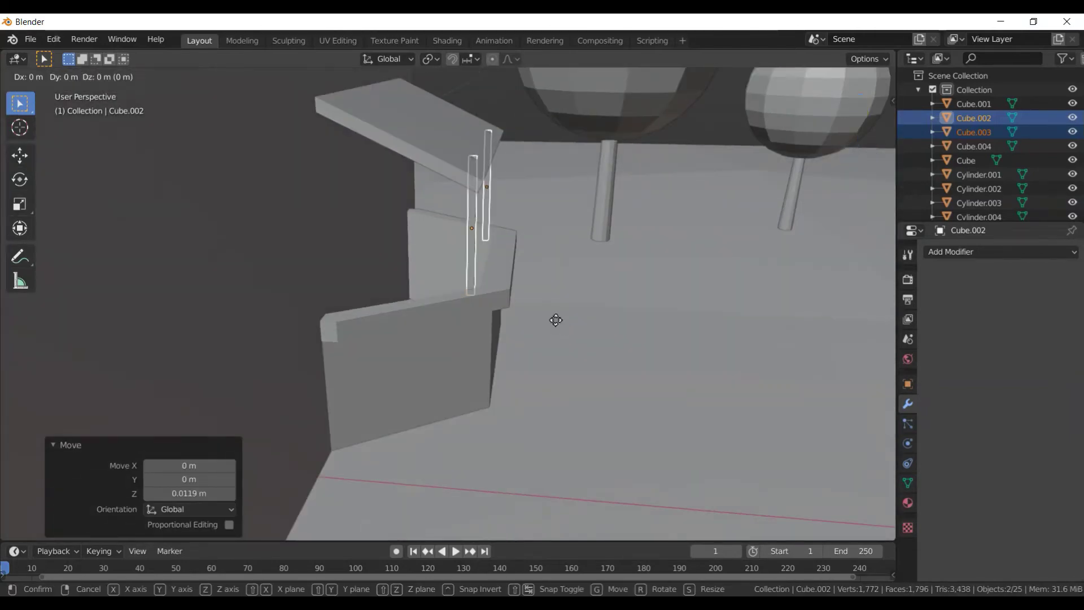
key("x")
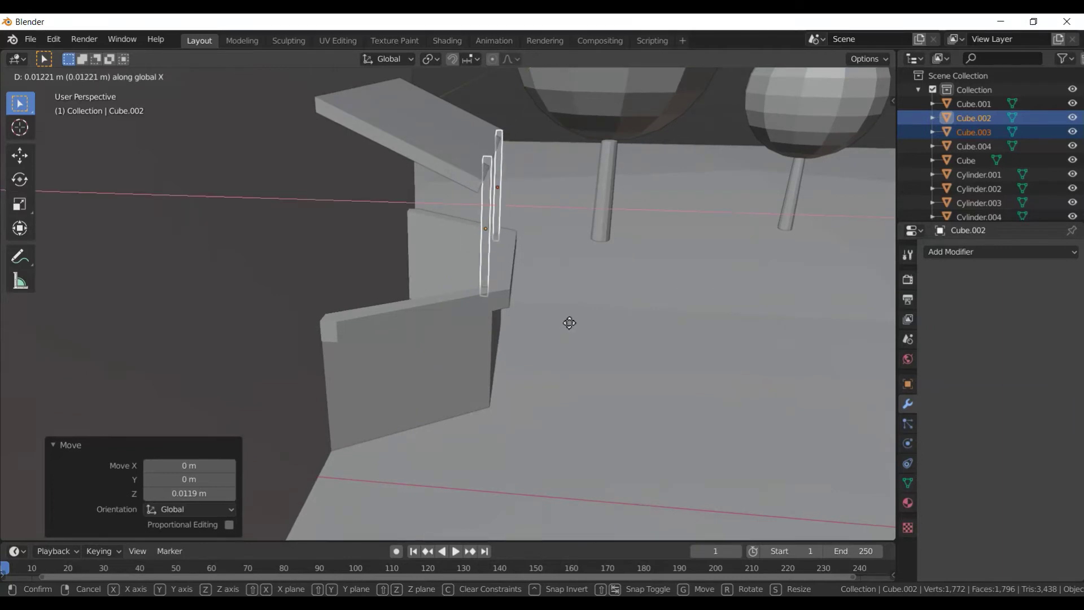
left_click(578, 322)
middle_click_drag(476, 225, 425, 229)
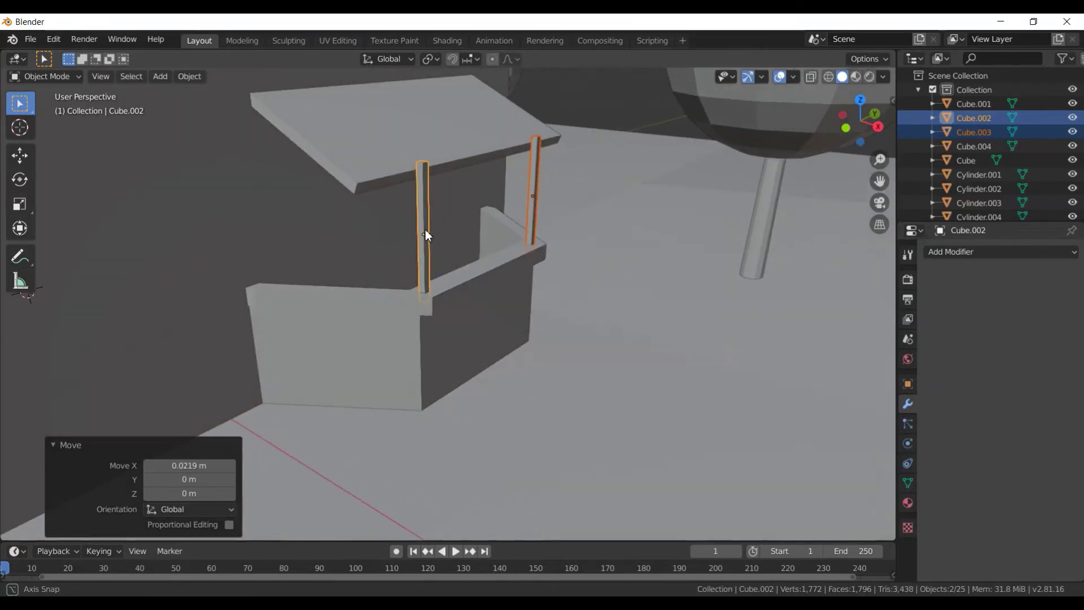
left_click(428, 160)
middle_click_drag(429, 160, 529, 209)
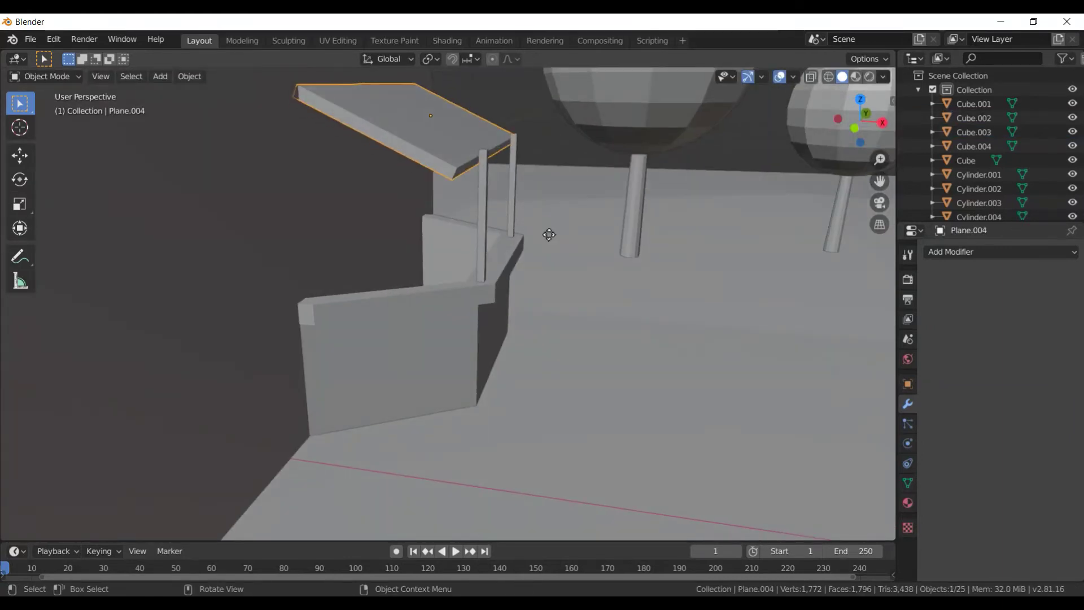
- Raise the stall roof 0.0275 m and rescale it to 0.870
key("g")
key("z")
left_click(547, 205)
middle_click_drag(547, 205, 525, 235)
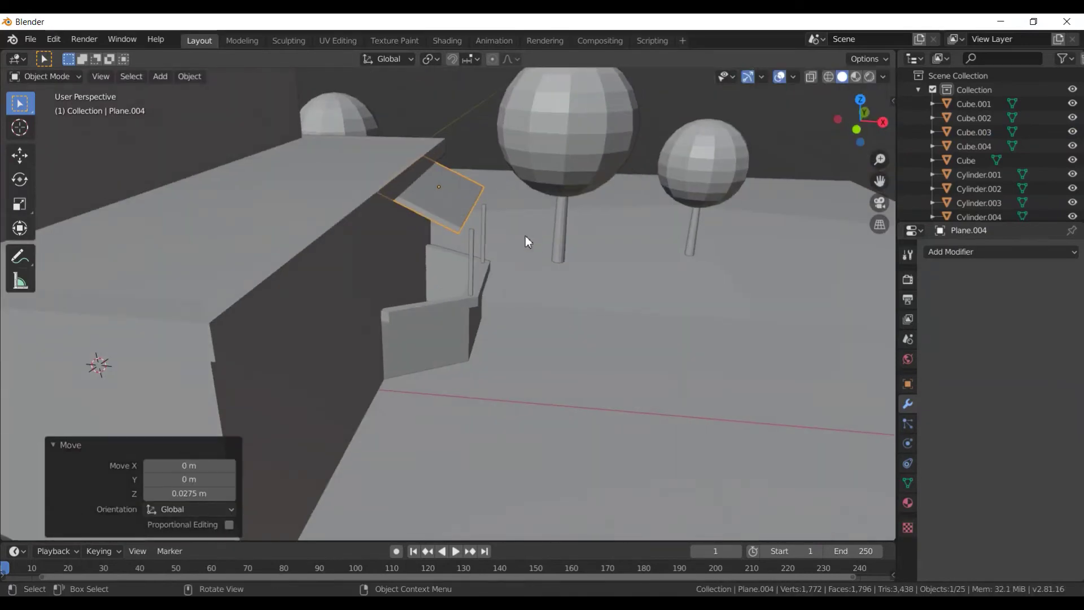
key("s")
left_click(542, 252)
mouse_move(541, 252)
middle_mouse_down()
mouse_move(459, 223)
mouse_move(607, 271)
mouse_move(625, 256)
mouse_move(553, 277)
middle_mouse_up()
key("s")
left_click(576, 273)
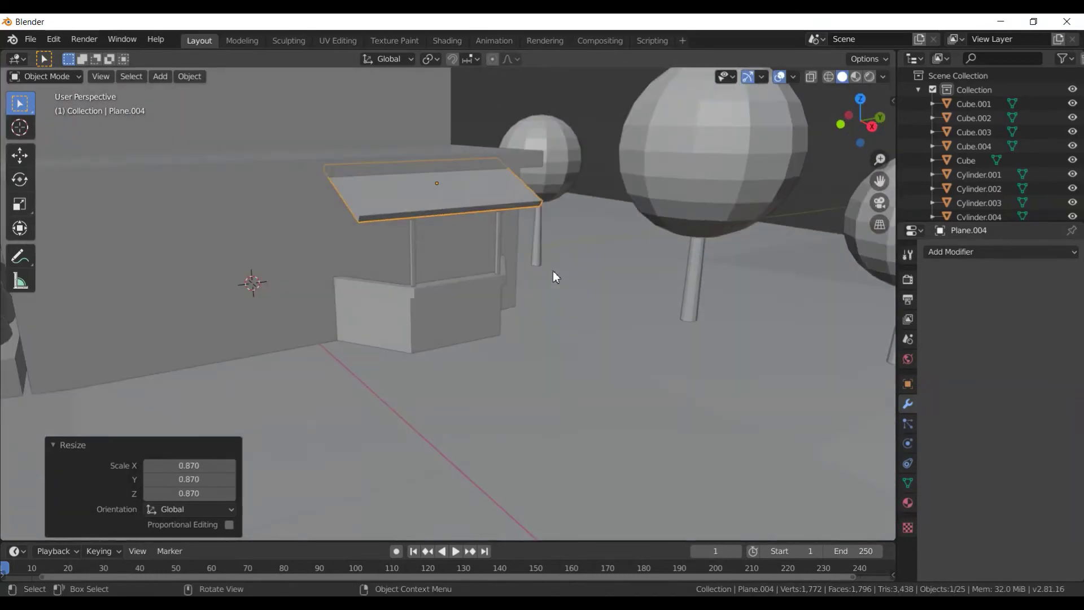
- Shift the stall roof along X after checking it from the right-side view
key("KP_3")
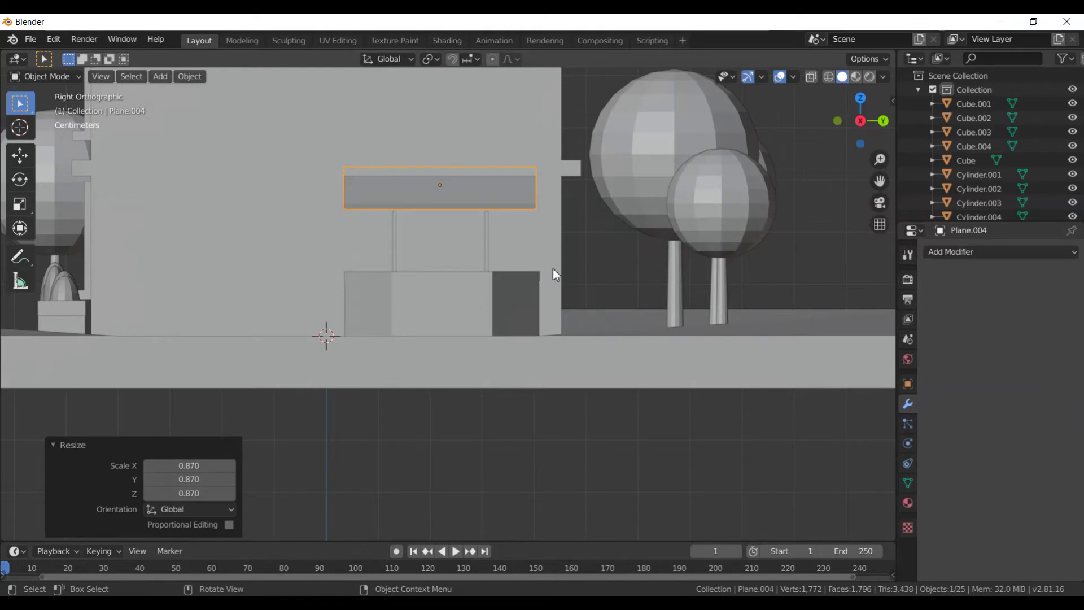
key("g")
key("y")
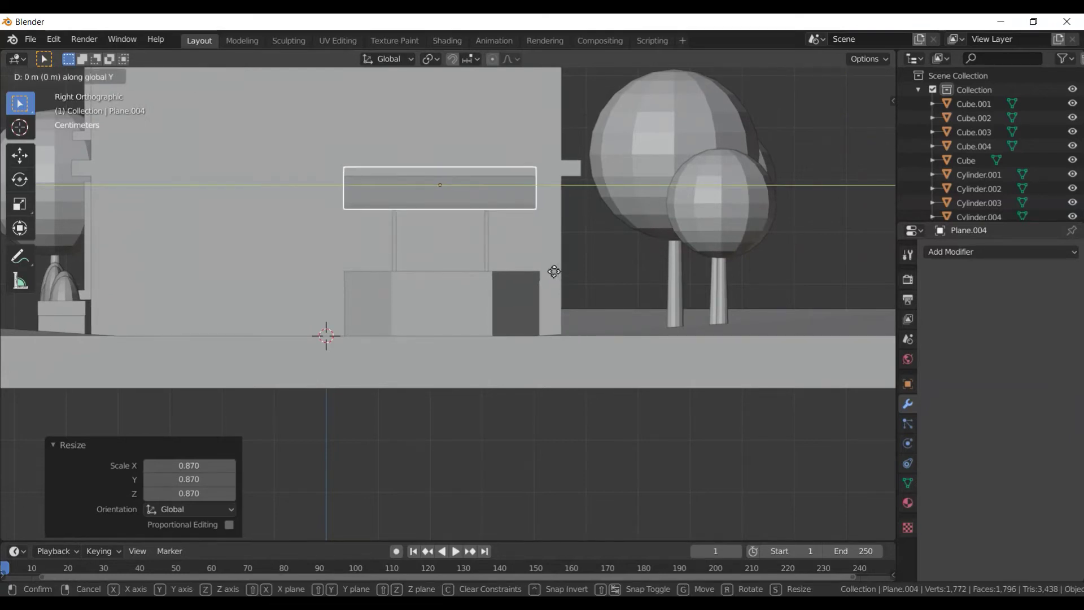
left_click(554, 271)
mouse_move(553, 275)
middle_mouse_down()
mouse_move(685, 322)
mouse_move(568, 320)
mouse_move(496, 290)
mouse_move(459, 259)
mouse_move(544, 265)
mouse_move(457, 224)
mouse_move(524, 212)
mouse_move(534, 242)
middle_mouse_up()
left_click(435, 265)
left_click(458, 225)
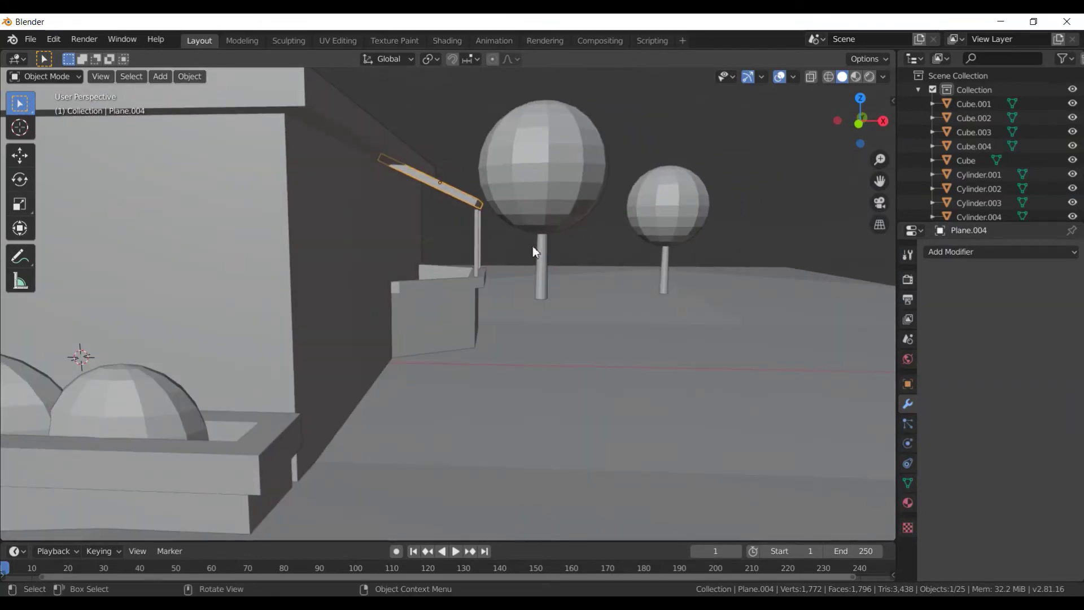
key("g")
key("x")
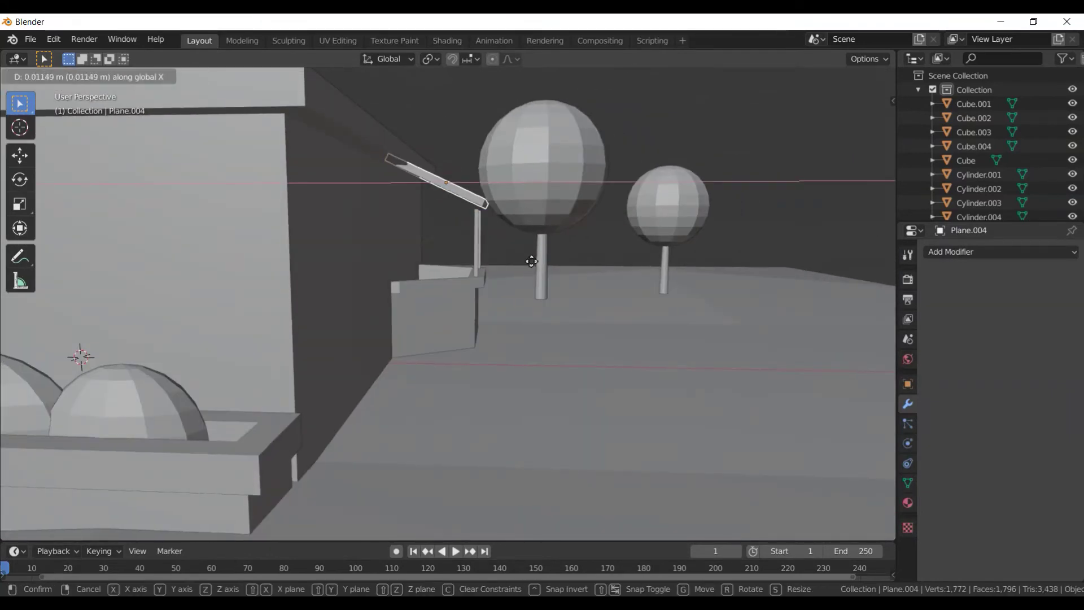
left_click(531, 260)
- Lower the stall roof in two small vertical moves onto the poles
key("g")
key("z")
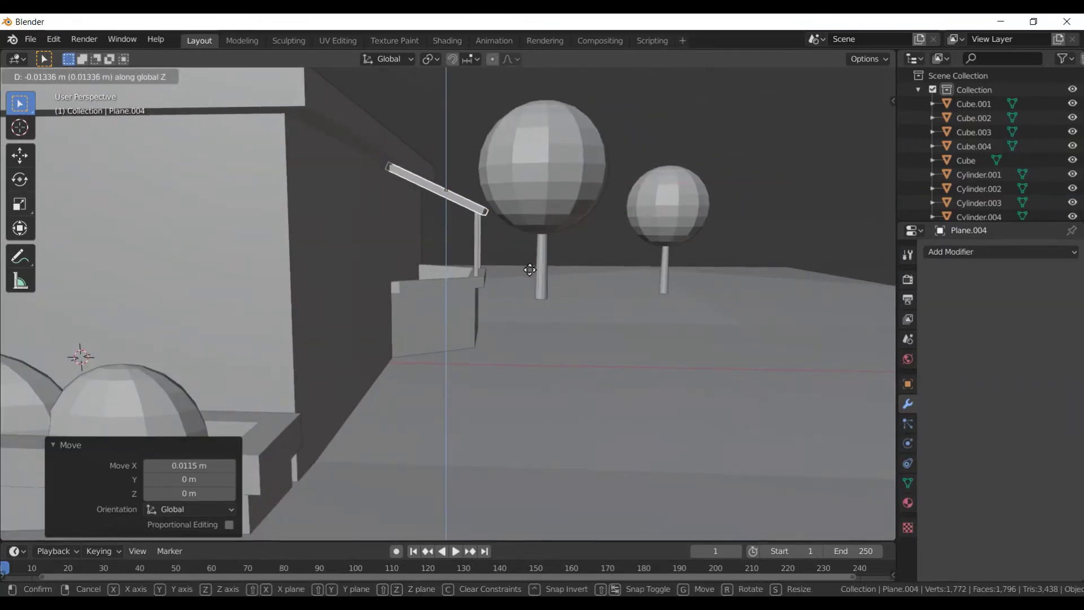
left_click(529, 269)
mouse_move(503, 279)
middle_mouse_down()
mouse_move(431, 288)
mouse_move(483, 255)
middle_mouse_up()
key("g")
key("z")
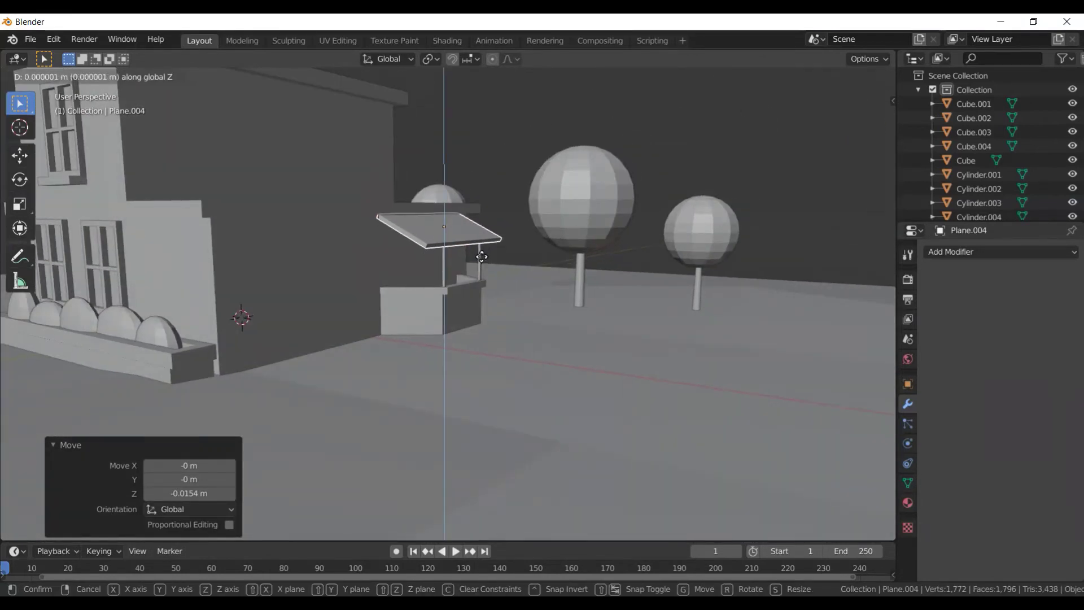
left_click(482, 259)
middle_click_drag(472, 255, 402, 258)
scroll(443, 263, "up", 3)
- Nudge both poles down to meet the lowered roof
left_click(385, 243)
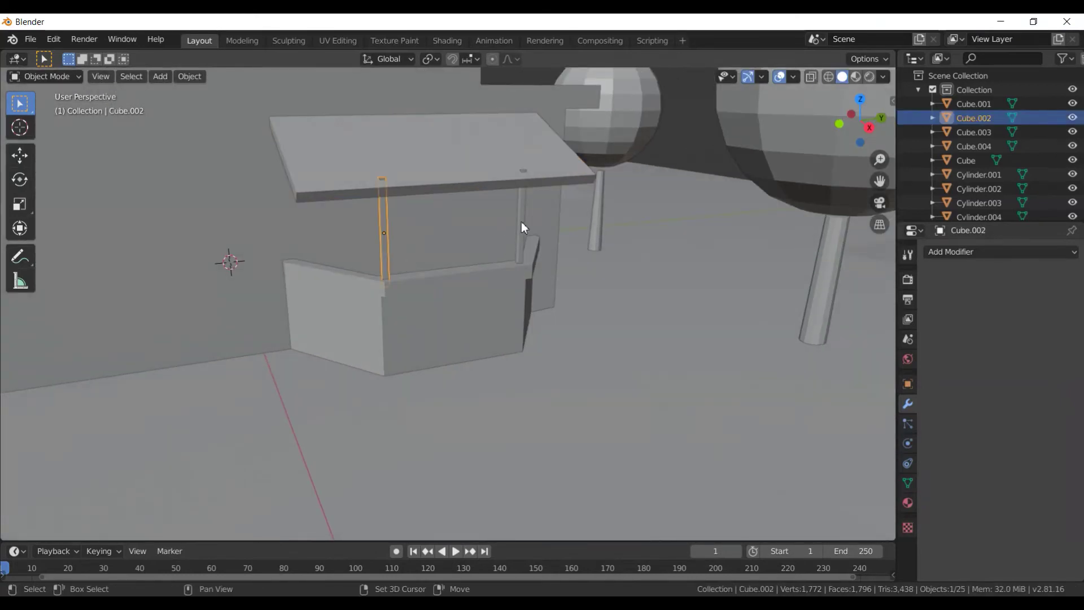
left_click(521, 226, "shift")
key("g")
key("z")
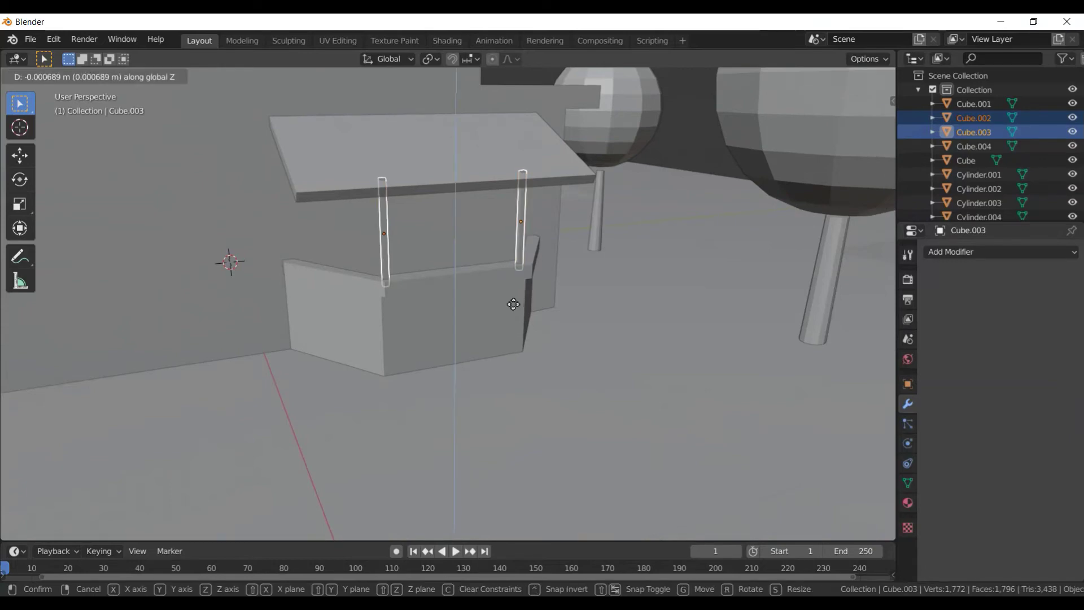
left_click(511, 307)
scroll(497, 299, "down", 4)
- Switch to orthographic view and lower a tree's sphere crown 0.0619 m on Z
mouse_move(487, 291)
middle_mouse_down()
mouse_move(465, 277)
mouse_move(517, 301)
middle_mouse_up()
scroll(475, 285, "up", 2)
scroll(496, 286, "down", 2)
key("KP_5")
scroll(514, 302, "up", 2)
scroll(520, 316, "down", 5)
left_click(427, 340)
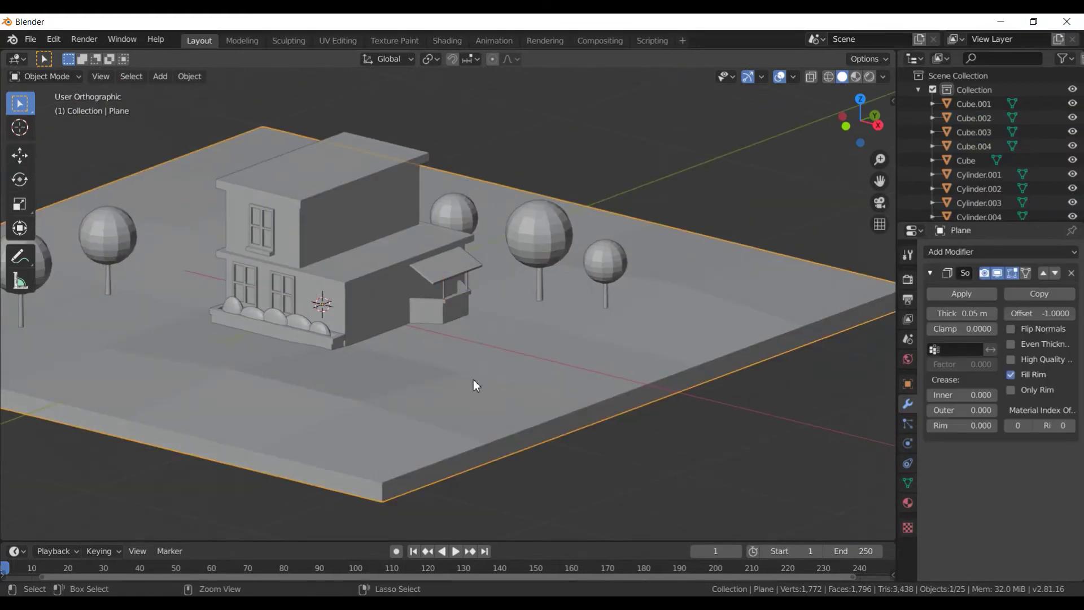
scroll(473, 379, "up", 3)
scroll(645, 408, "up", 2)
middle_click_drag(485, 371, 708, 390, "shift")
scroll(708, 391, "down", 1)
scroll(637, 377, "up", 2)
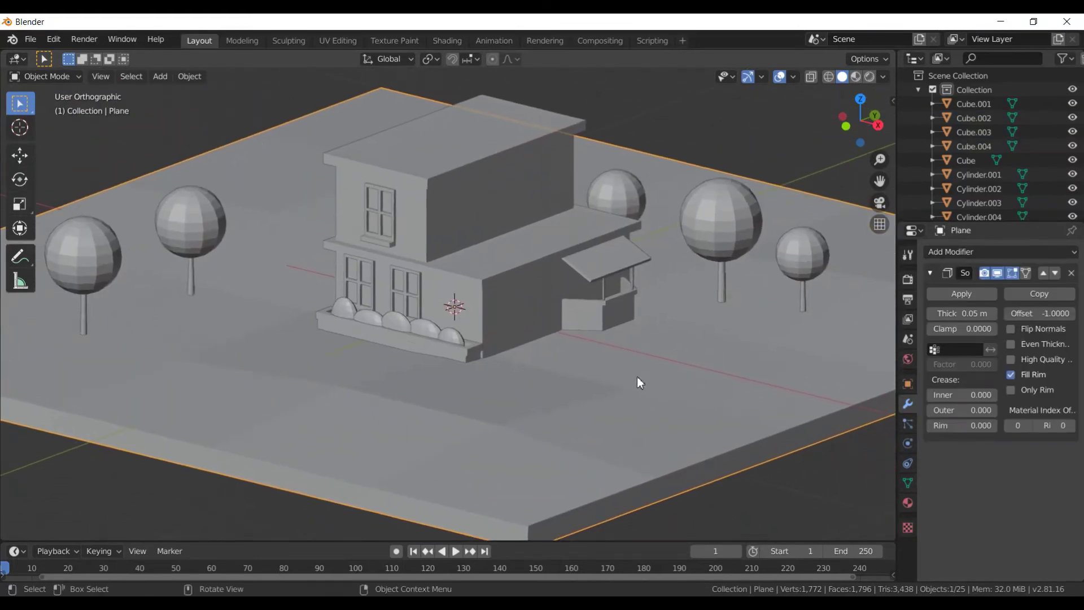
left_click(421, 355)
middle_click_drag(421, 355, 508, 375)
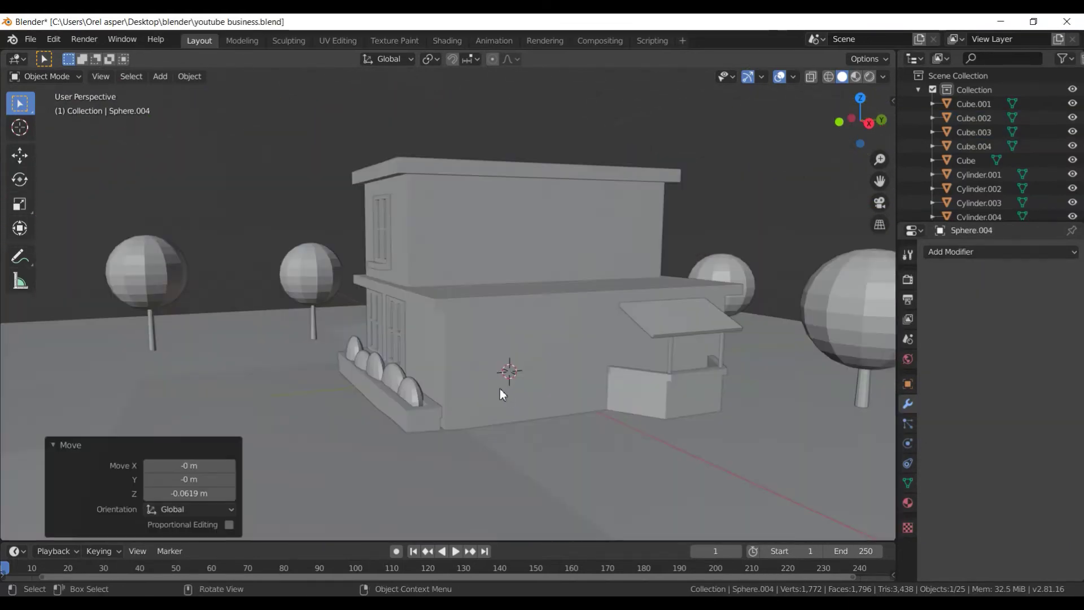
- Add a horizontal edge loop slid down near the base of the house walls
scroll(508, 395, "up", 2)
left_click(505, 389)
key("Tab")
scroll(508, 411, "down", 3)
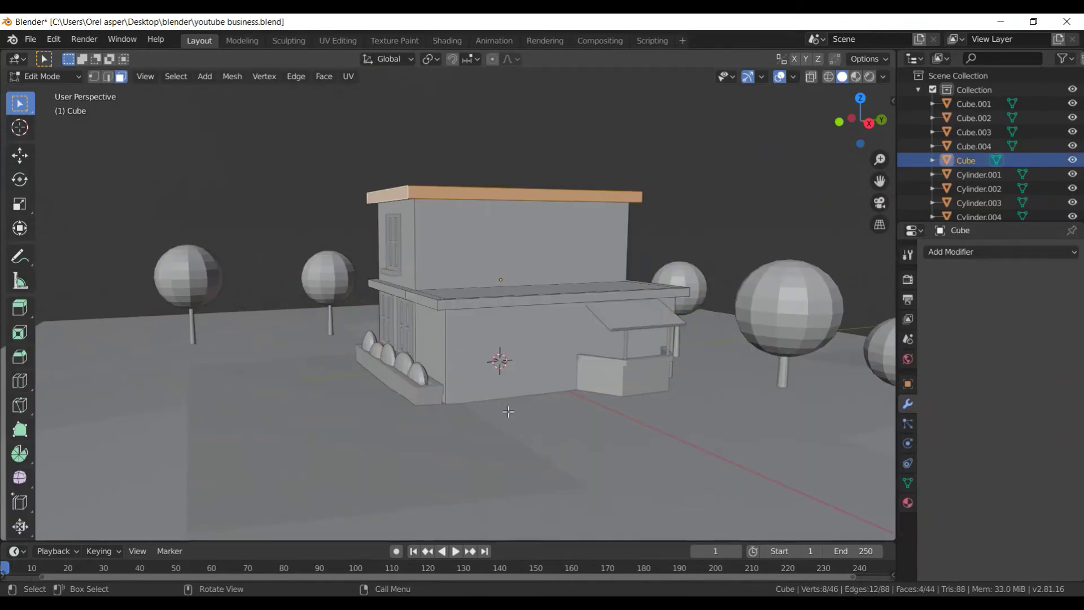
scroll(473, 451, "up", 3)
key("ctrl+r")
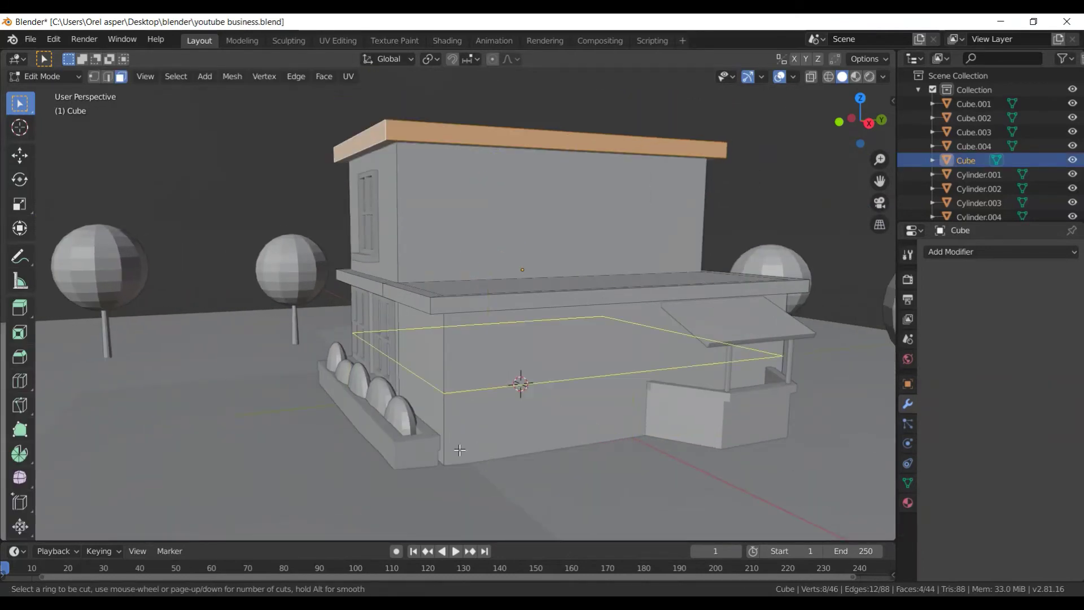
left_click(460, 448)
left_click(462, 505)
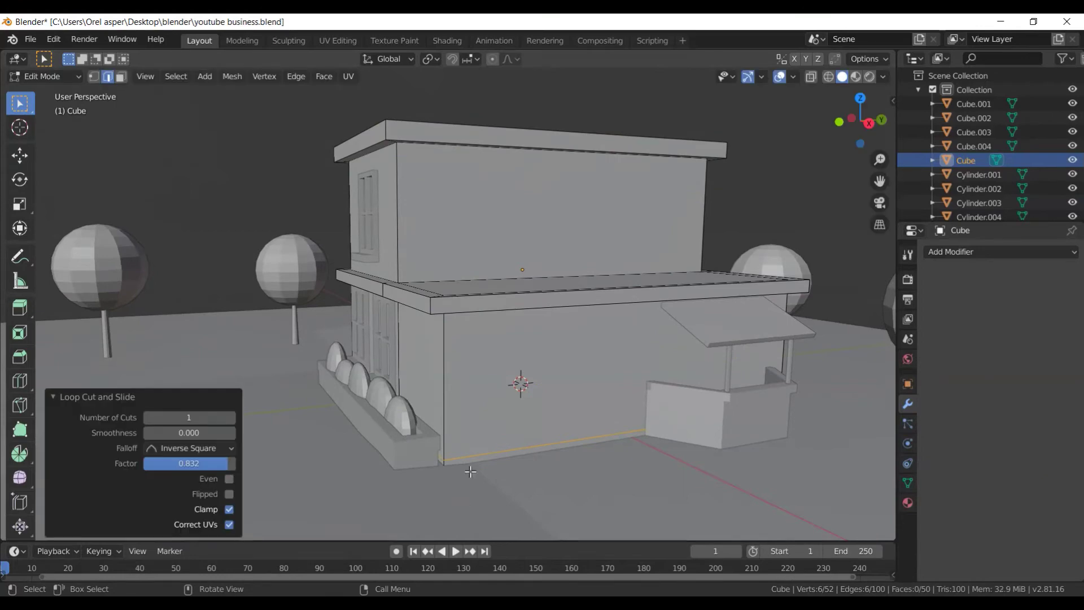
- Extrude the bottom wall face strip and scale it slightly outward into a plinth
mouse_move(474, 481)
middle_mouse_down()
mouse_move(481, 443)
mouse_move(457, 460)
middle_mouse_up()
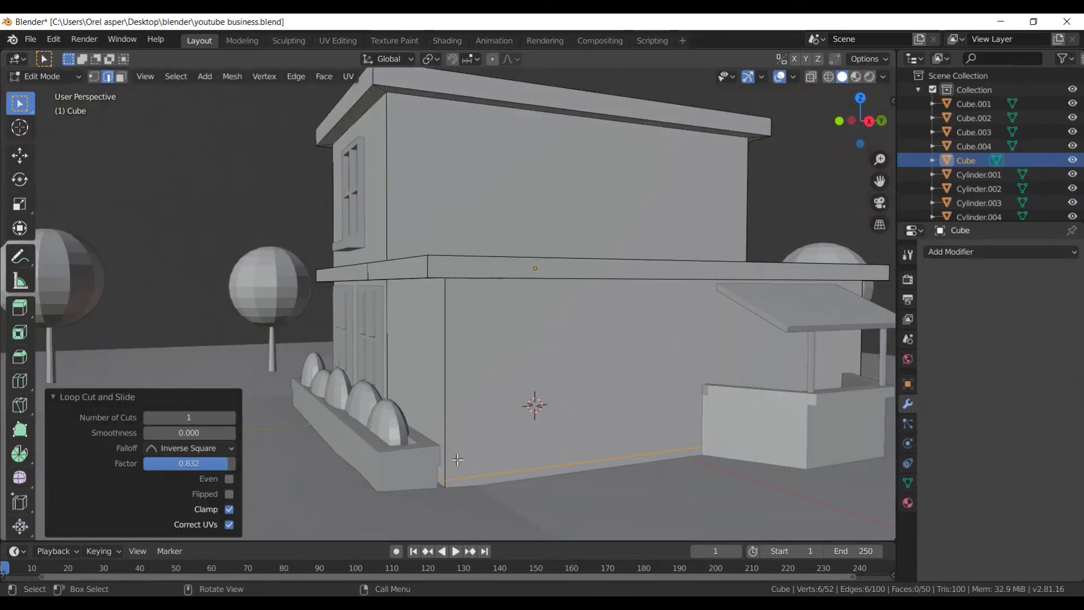
key("3")
left_click(450, 487, "alt")
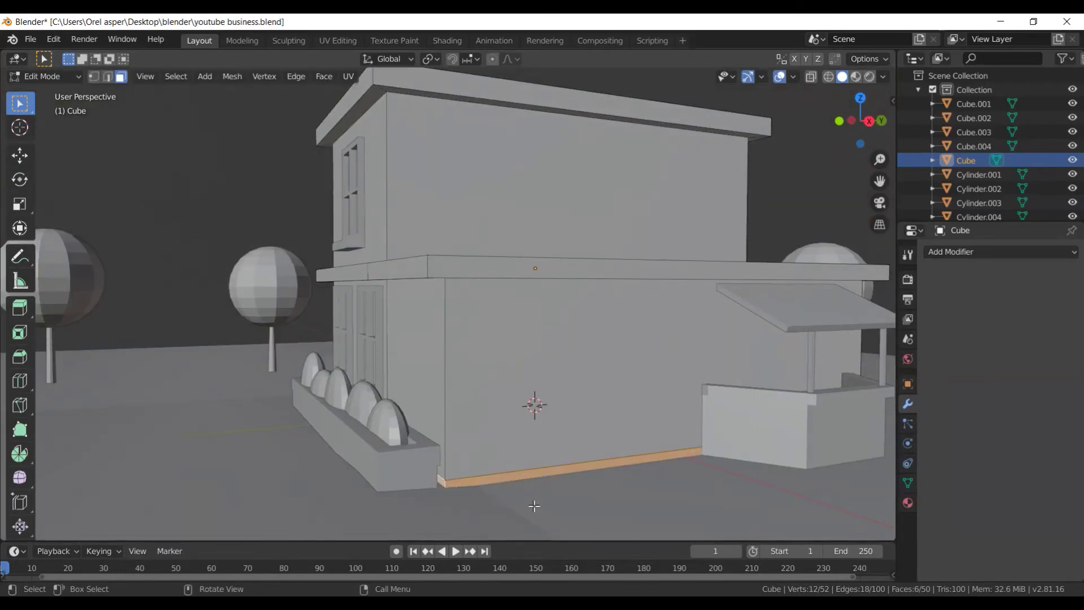
key("e")
key("s")
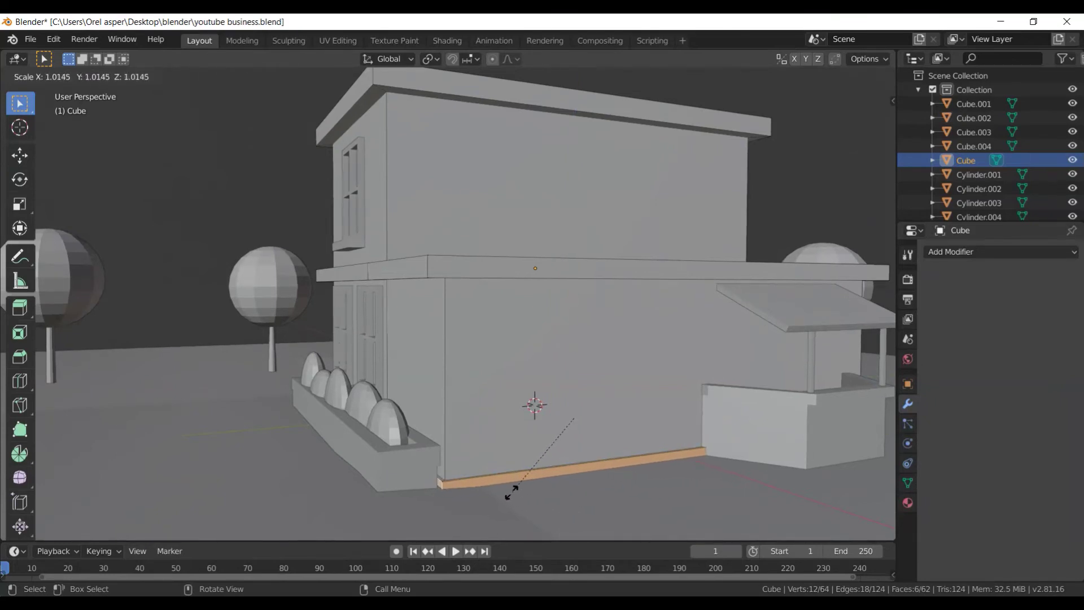
left_click(511, 492)
key("Tab")
scroll(515, 491, "down", 3)
scroll(513, 486, "up", 6)
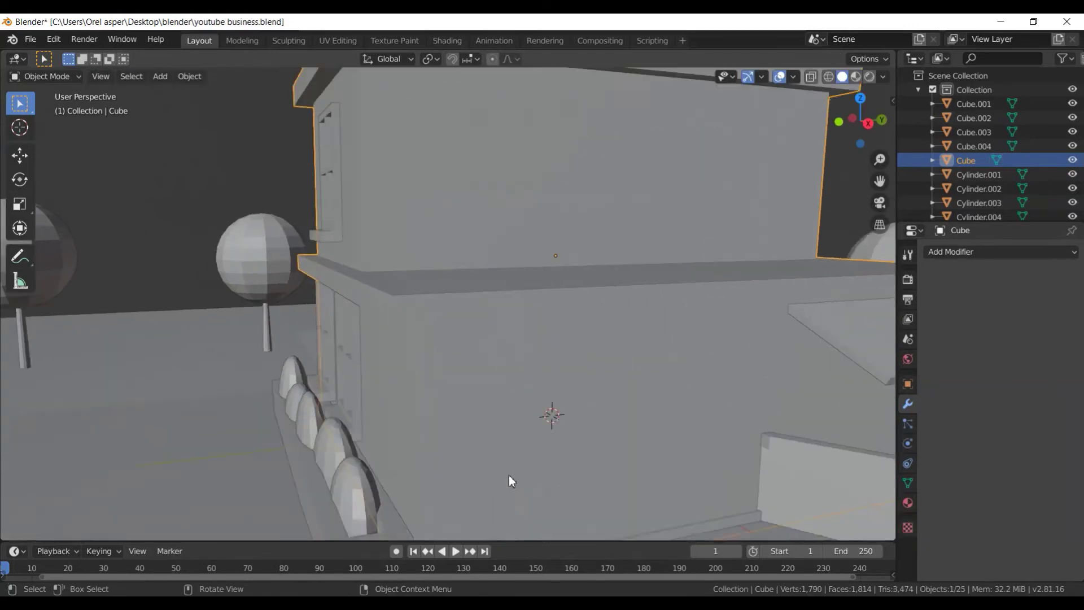
scroll(509, 475, "down", 3)
scroll(476, 500, "down", 3)
middle_click_drag(483, 473, 520, 449)
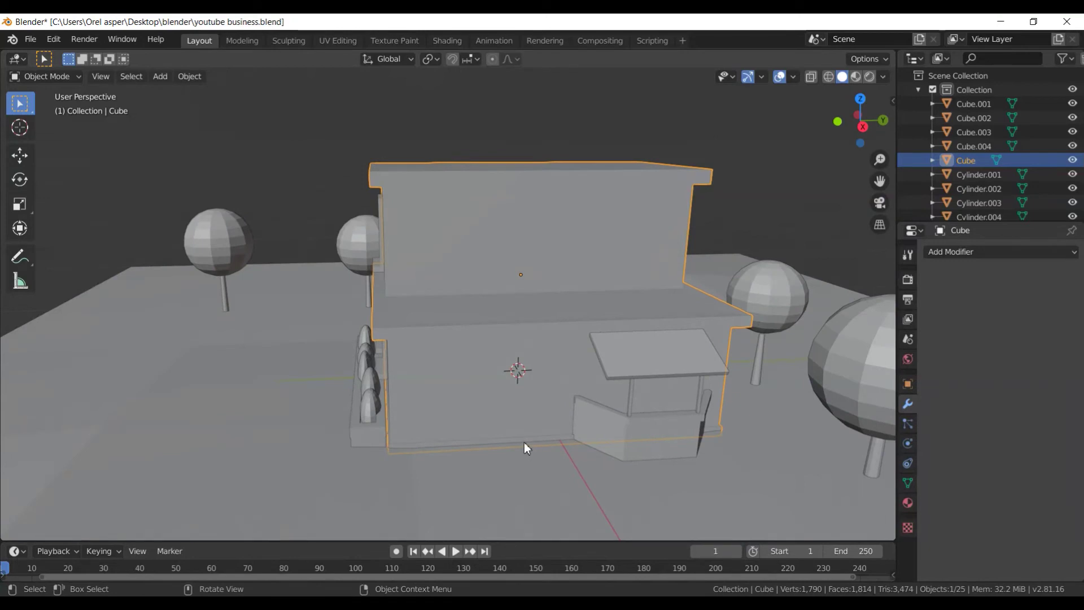
- Add a plane scaled to 0.1 and raise it 0.499 m along Z
key("shift+a")
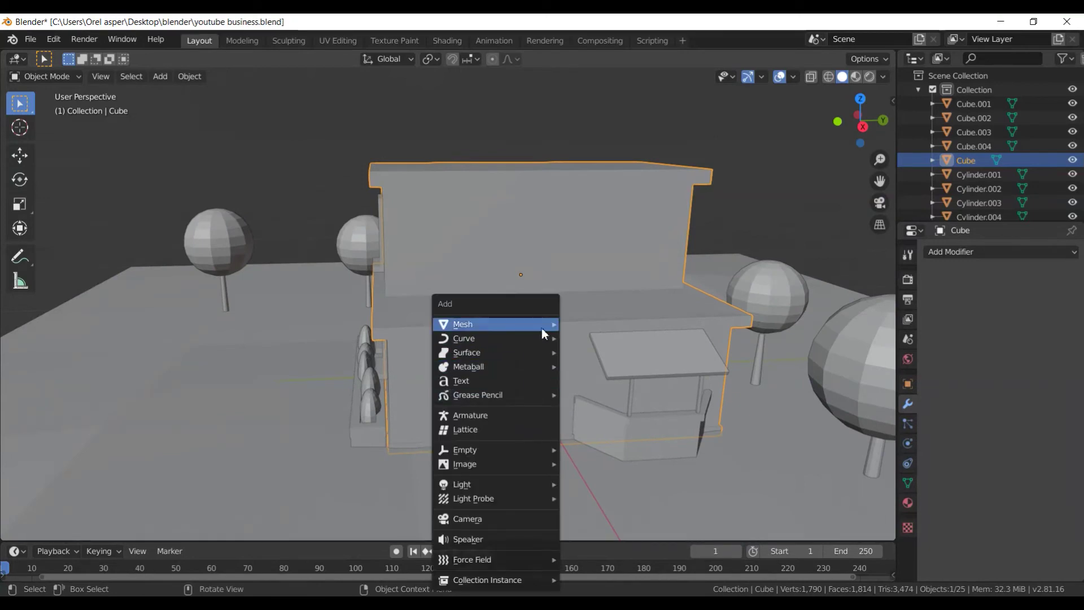
mouse_move(462, 324)
left_click(578, 324)
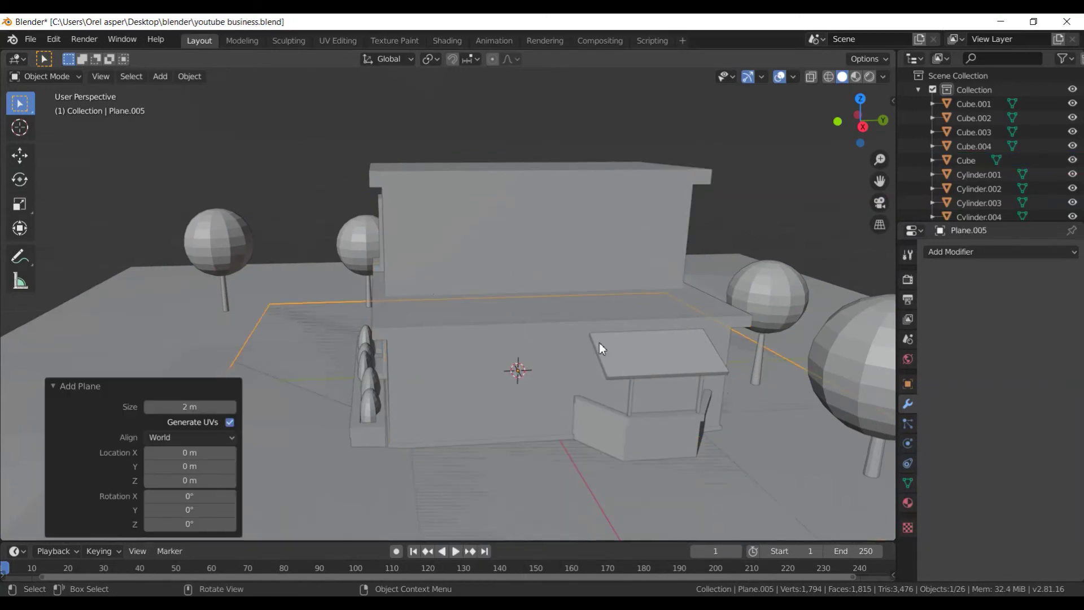
type("s.1")
key("Return")
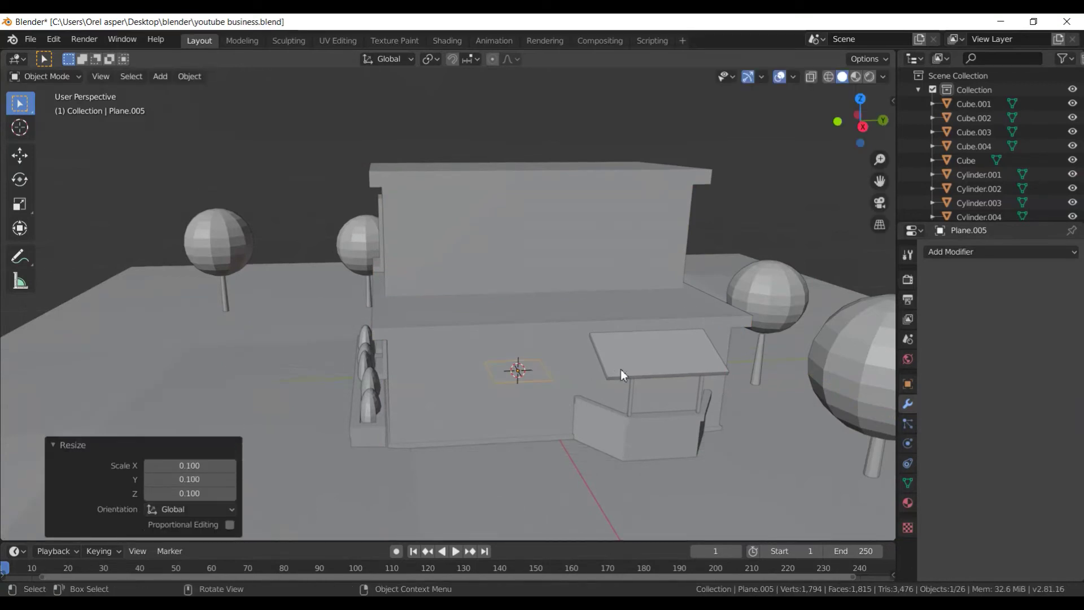
key("g")
key("z")
left_click(648, 265)
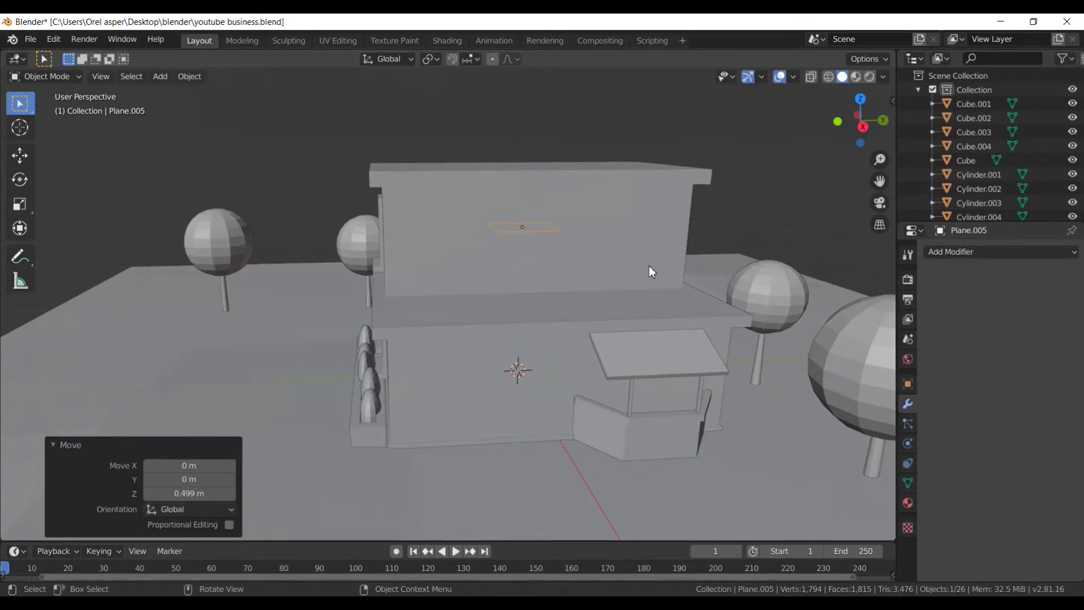
- Stand the plane upright with a 90° Y rotation and slide it along X onto the upper wall
middle_click_drag(648, 265, 689, 267)
type("ry90")
key("Return")
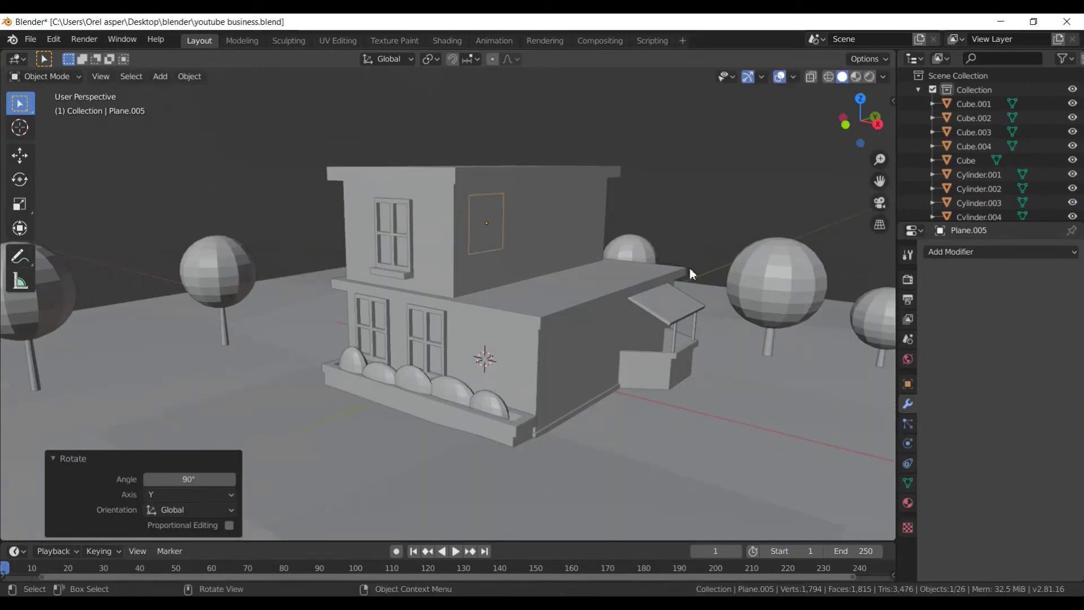
key("g")
key("x")
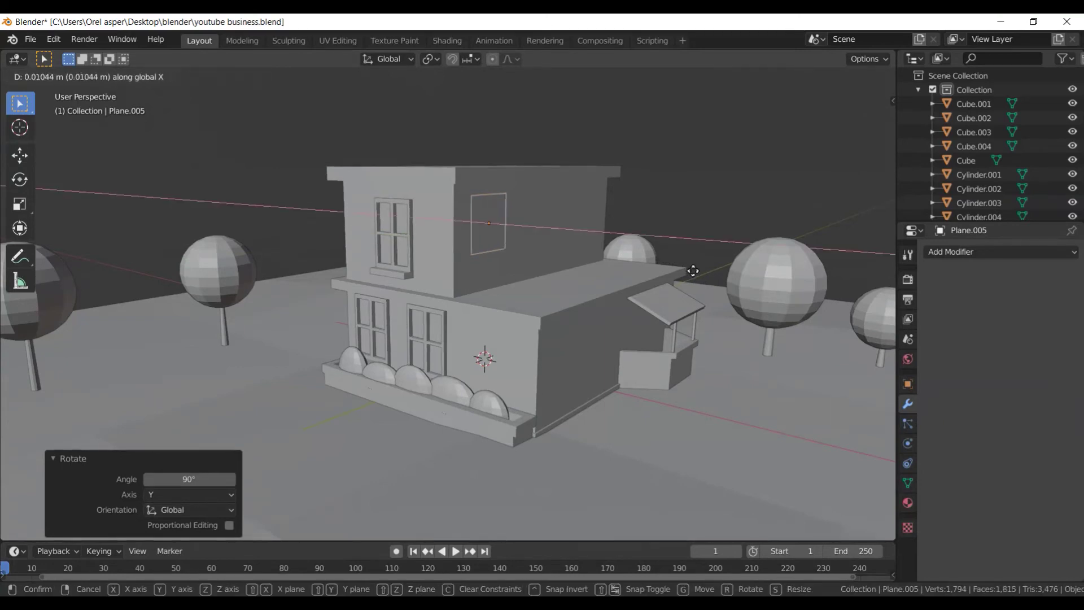
left_click(773, 285)
- Shrink the plane to 0.270 and stretch it 1.859 along Y into a rectangle
mouse_move(774, 285)
middle_mouse_down()
mouse_move(661, 305)
mouse_move(709, 335)
middle_mouse_up()
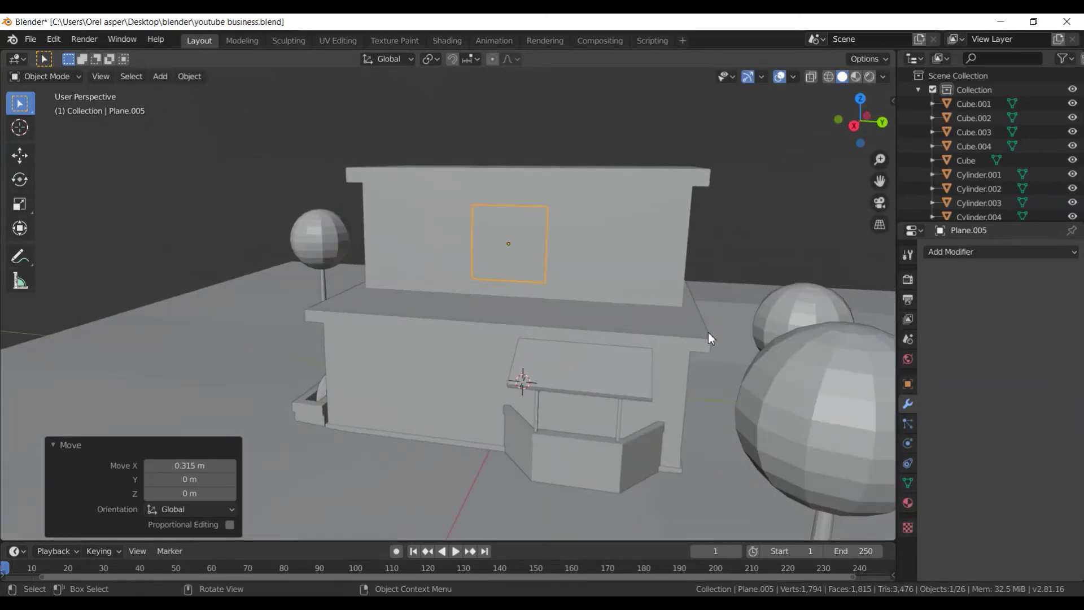
key("s")
key("x")
key("Escape")
key("s")
left_click(564, 279)
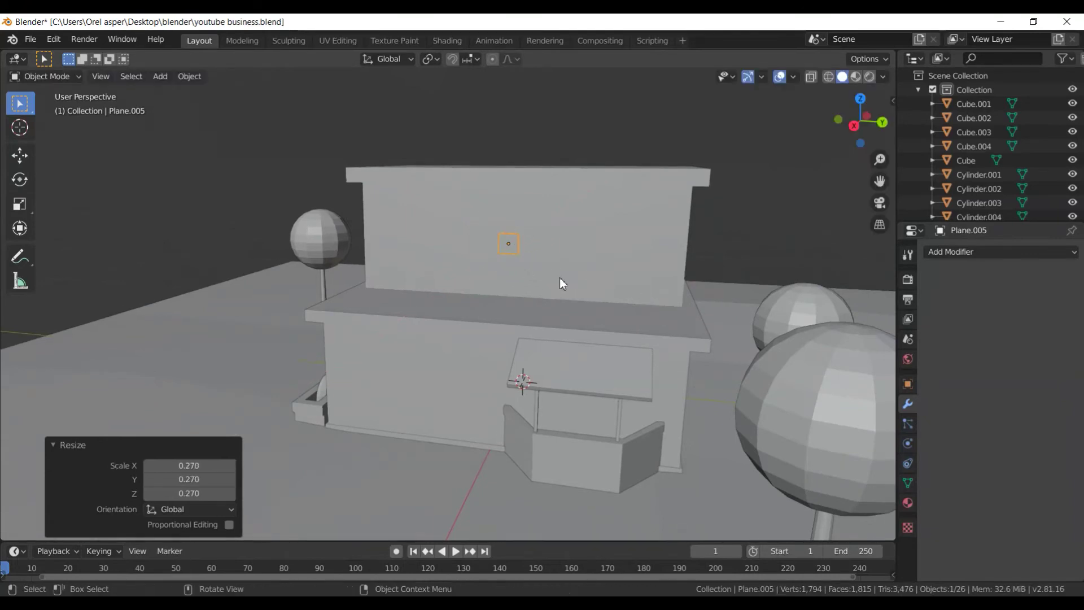
key("s")
key("y")
left_click(624, 282)
- Centre the view on the new wall panel and enter its Edit Mode
mouse_move(624, 282)
middle_mouse_down()
mouse_move(724, 313)
mouse_move(710, 309)
middle_mouse_up()
scroll(734, 324, "up", 1)
scroll(717, 314, "up", 2)
right_click(711, 276)
left_click(683, 225)
middle_click_drag(703, 195, 704, 197)
key("KP_Decimal")
scroll(990, 150, "down", 3)
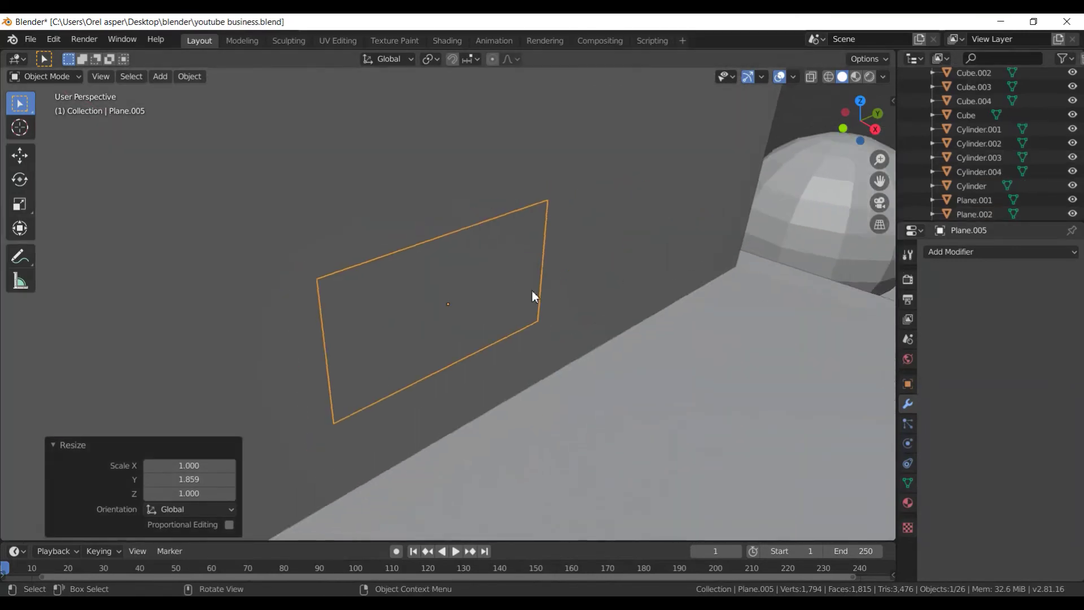
scroll(532, 290, "down", 5)
key("Tab")
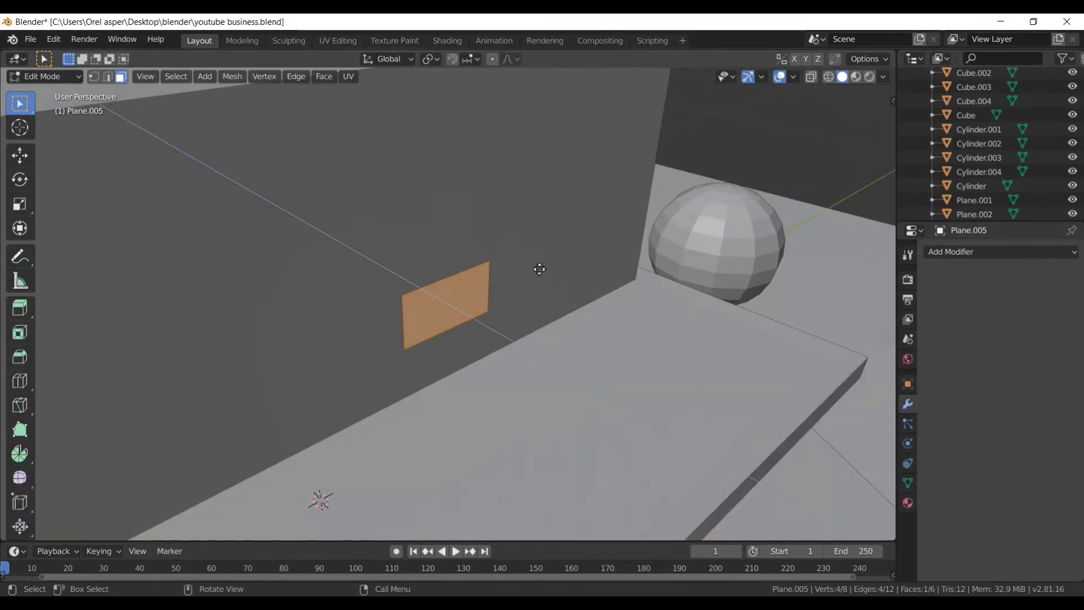
- Extrude the plane face into a thin slab
key("e")
left_click(536, 277)
key("Tab")
scroll(537, 277, "down", 4)
mouse_move(520, 277)
middle_mouse_down()
mouse_move(492, 259)
mouse_move(561, 269)
mouse_move(519, 269)
middle_mouse_up()
scroll(484, 283, "up", 4)
scroll(485, 289, "up", 3)
- Bevel the slab's top and left edges to form a raised rim
key("Tab")
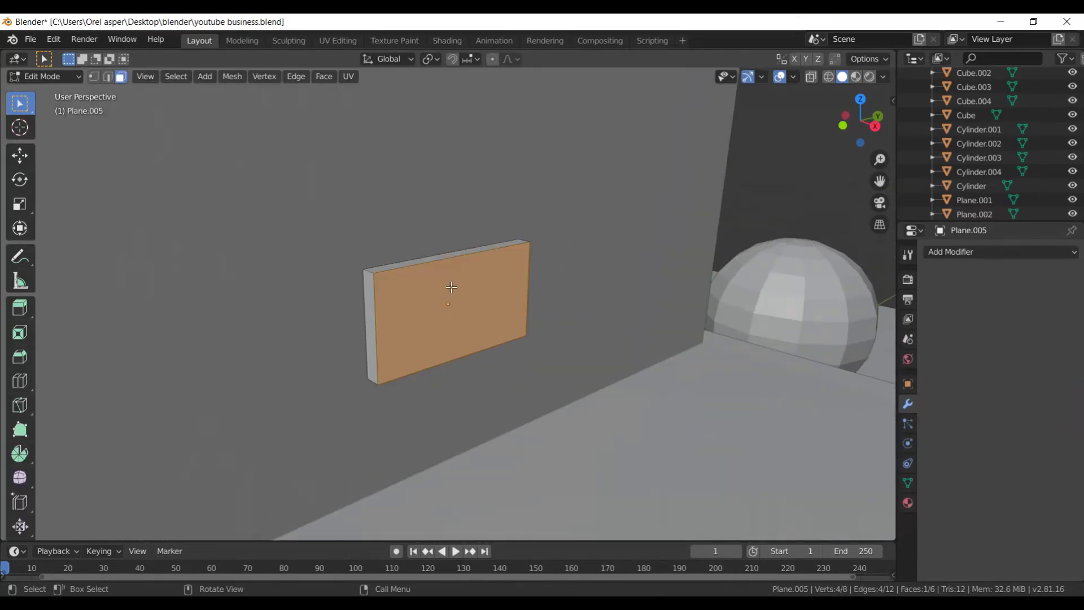
key("2")
left_click(394, 272)
left_click(394, 270, "alt")
left_click(395, 337, "shift")
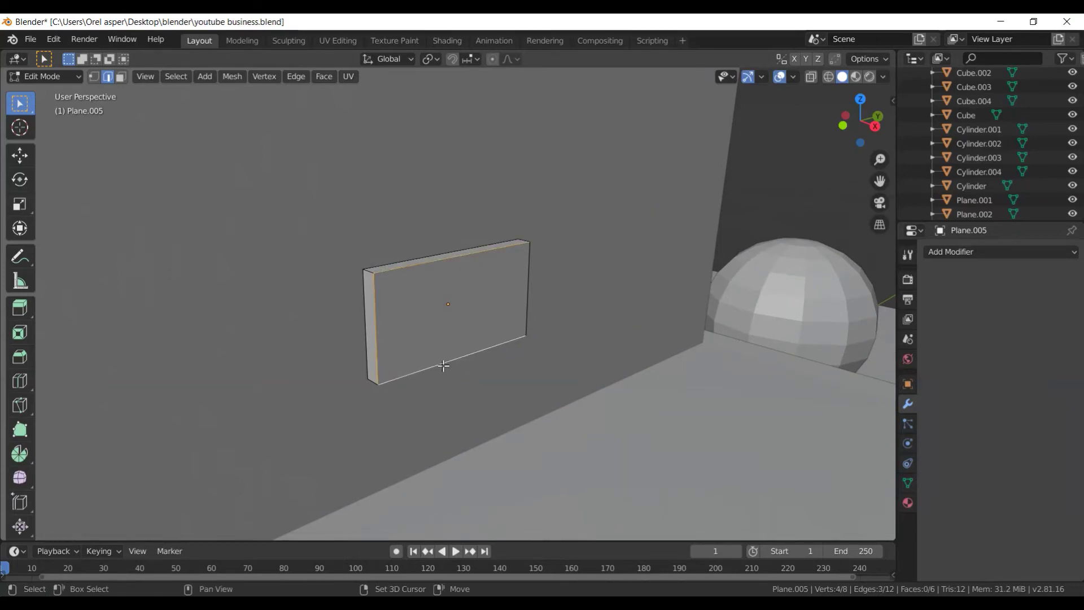
scroll(526, 304, "down", 2)
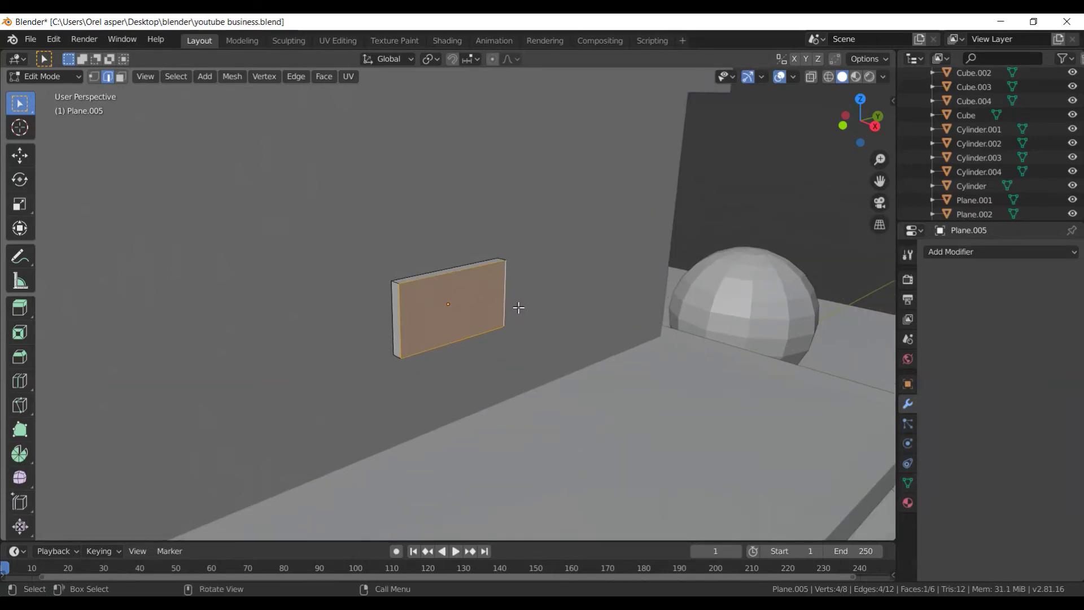
key("ctrl+b")
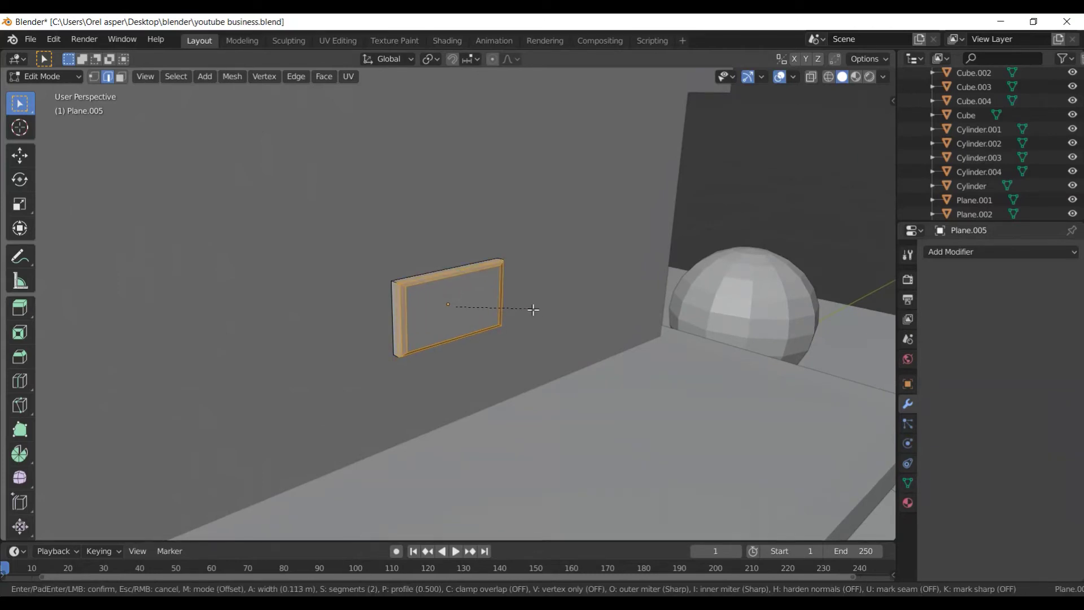
left_click(533, 309)
key("Tab")
scroll(524, 311, "down", 6)
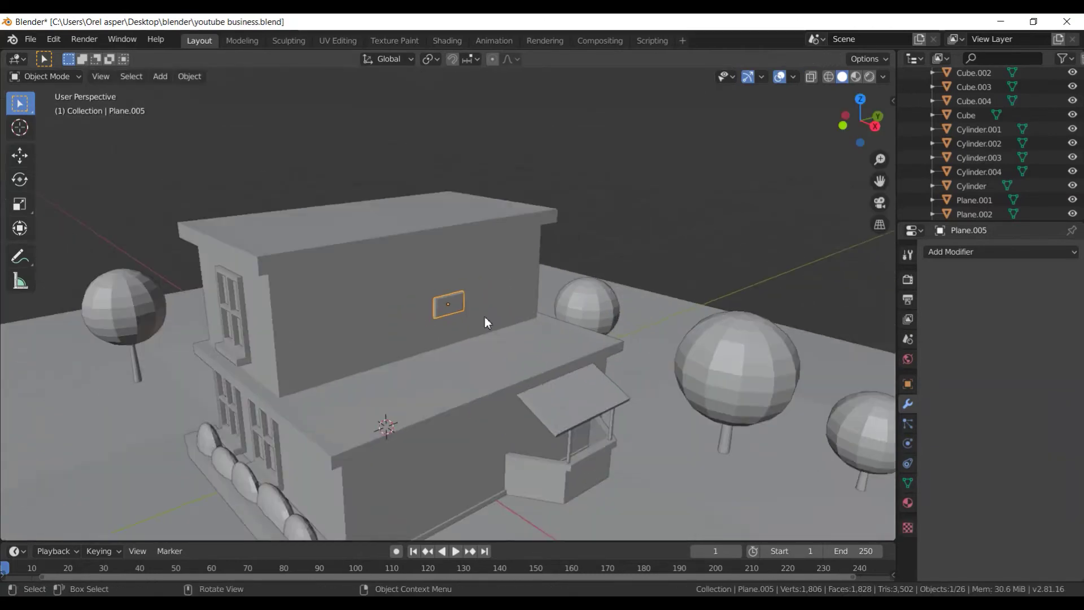
- In right side view, reposition the frame and place a duplicate directly below it
key("KP_3")
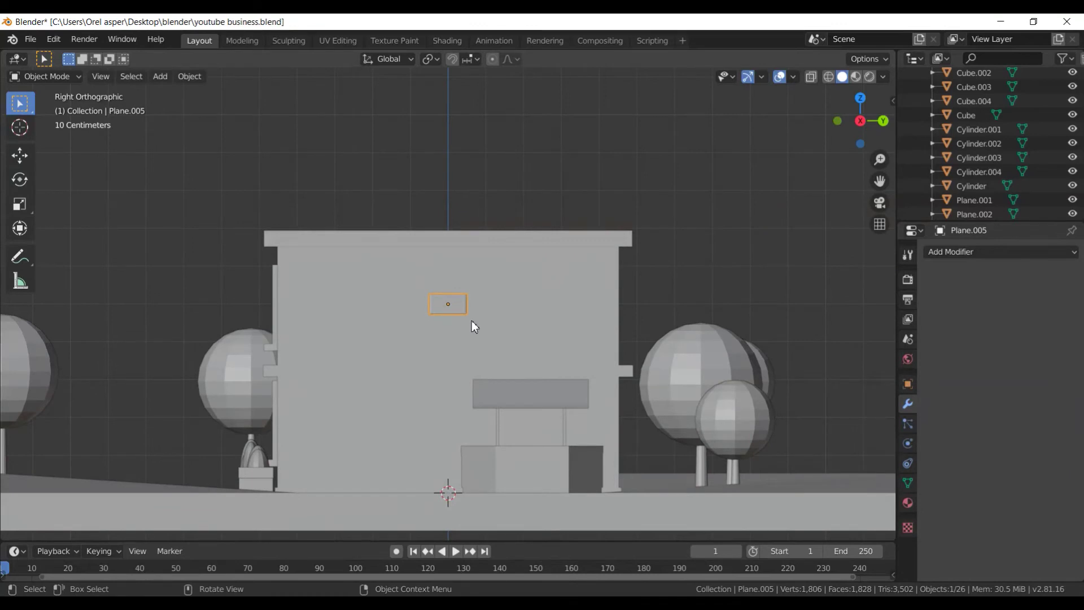
key("g")
left_click(581, 294)
key("shift+d")
key("z")
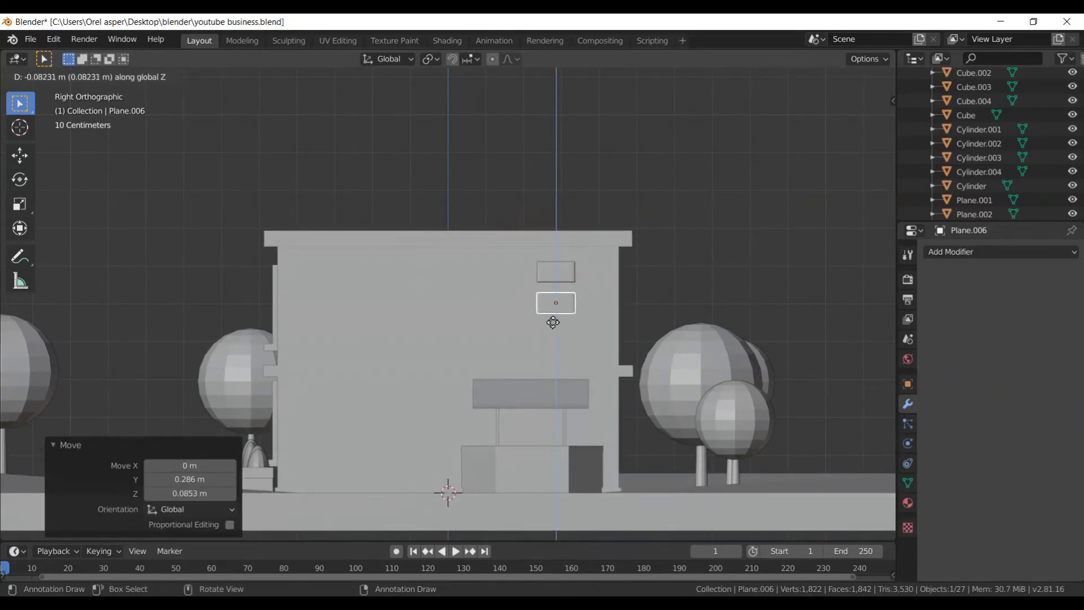
left_click(554, 327)
- Shift the copied frame left along Y and select both frames
key("g")
key("y")
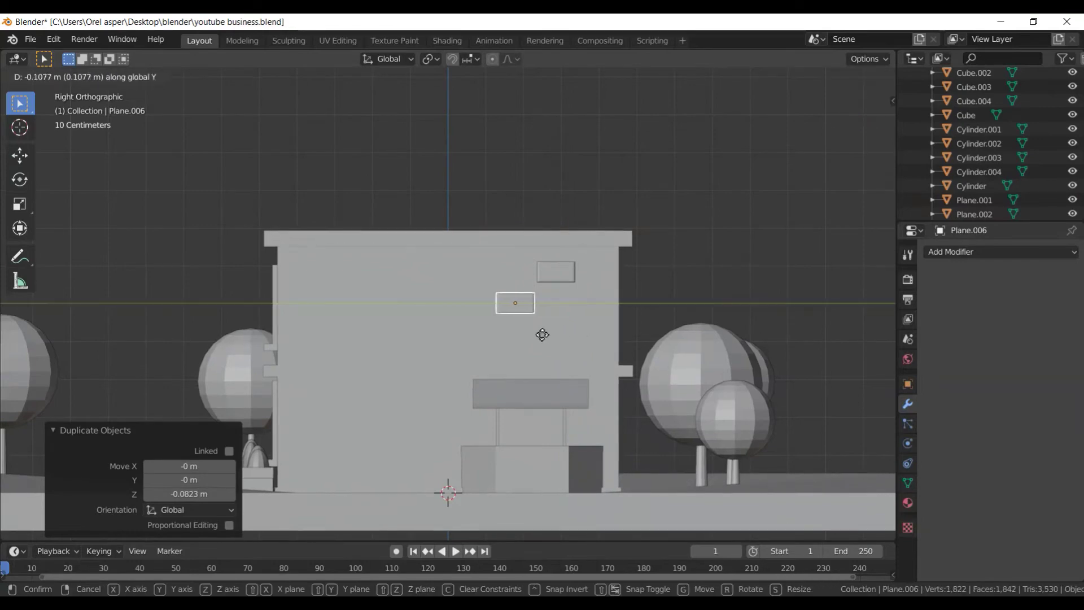
left_click(542, 339)
middle_click_drag(542, 340, 596, 357)
left_click(517, 276, "shift")
middle_click_drag(535, 296, 605, 343)
- Nudge both frames along Y, then along X flush against the wall
key("g")
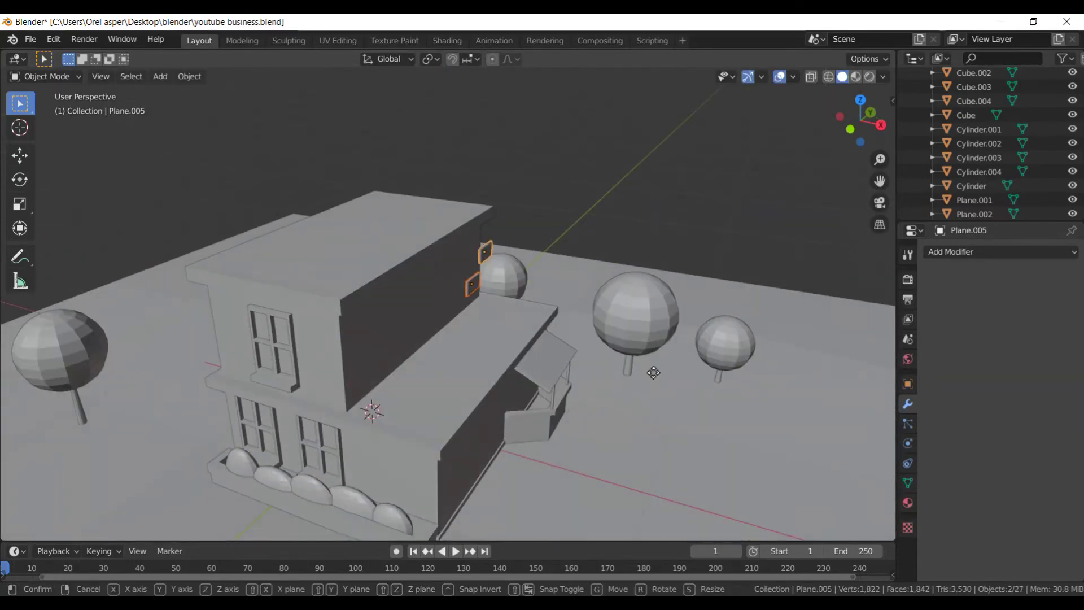
key("y")
left_click(651, 368)
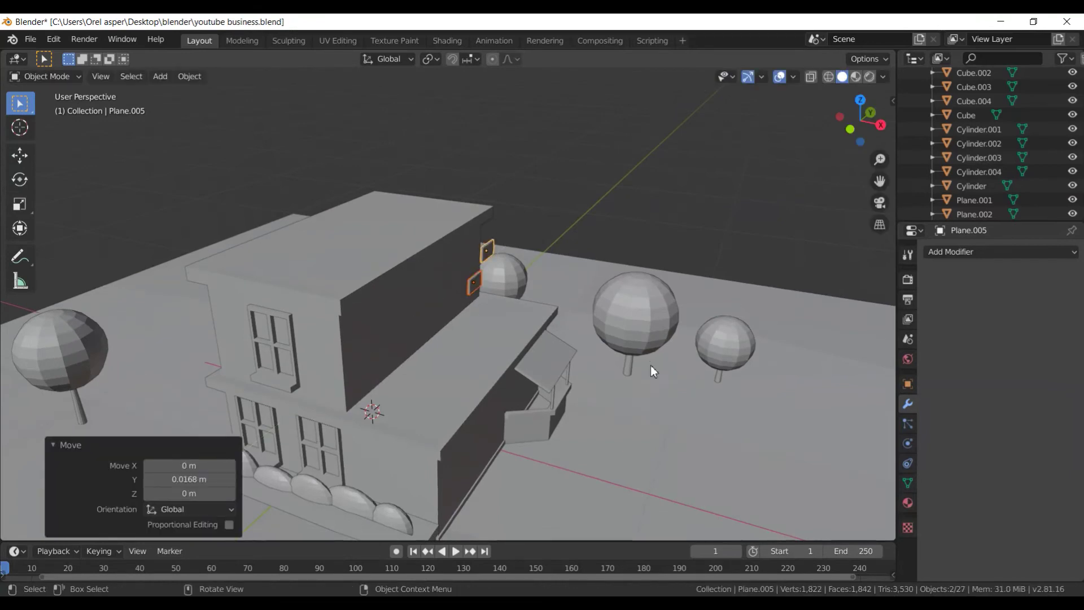
key("g")
key("x")
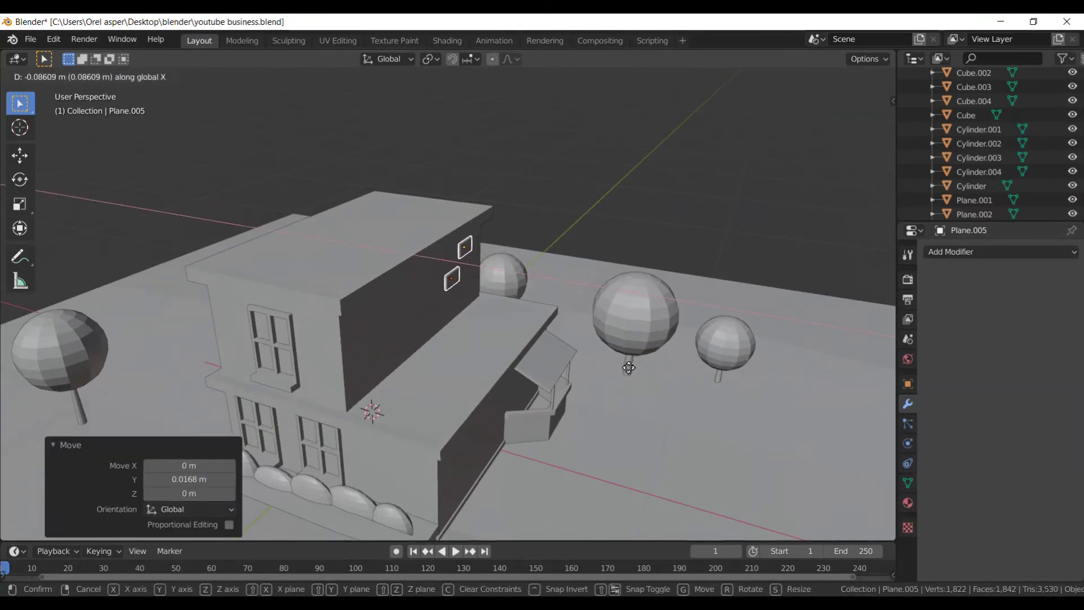
left_click(628, 367)
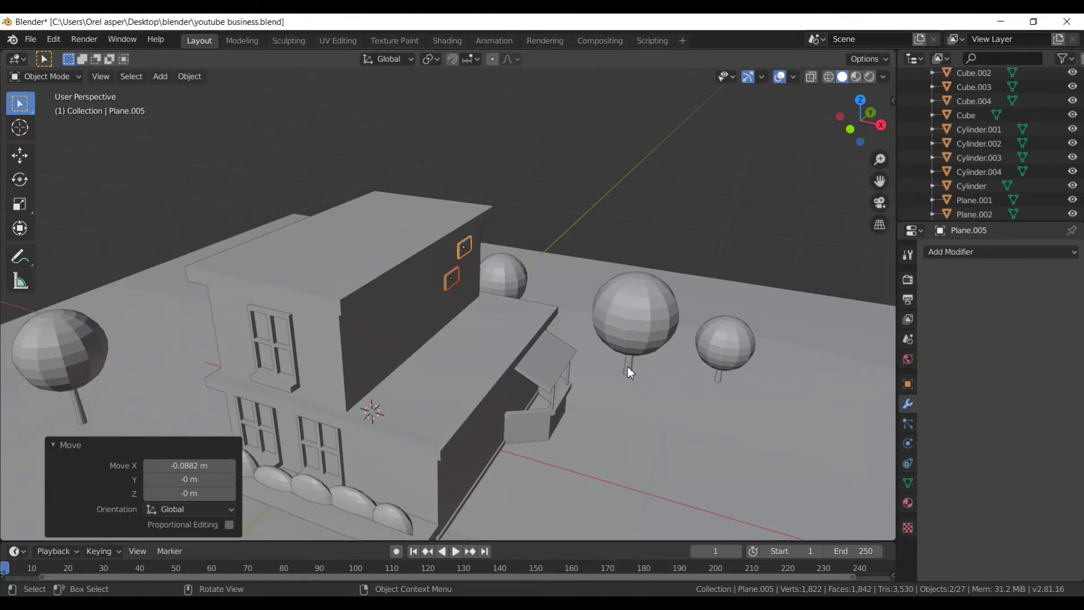
- Centre and orbit the view around the two wall frames
key("KP_Decimal")
scroll(621, 348, "down", 3)
scroll(532, 337, "down", 2)
middle_click_drag(533, 337, 524, 317)
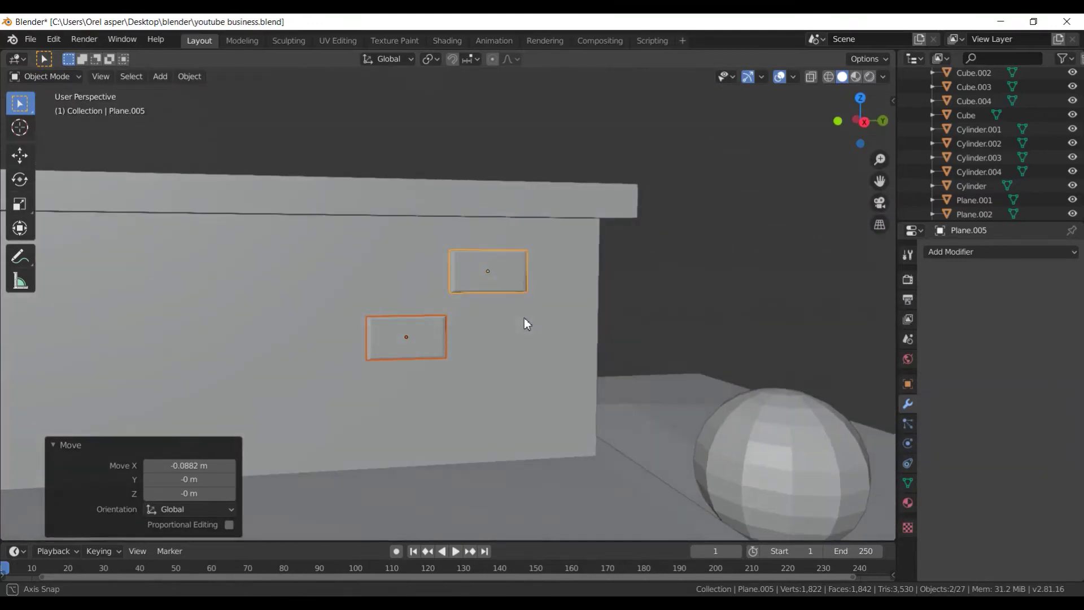
scroll(496, 321, "down", 1)
scroll(492, 323, "down", 3)
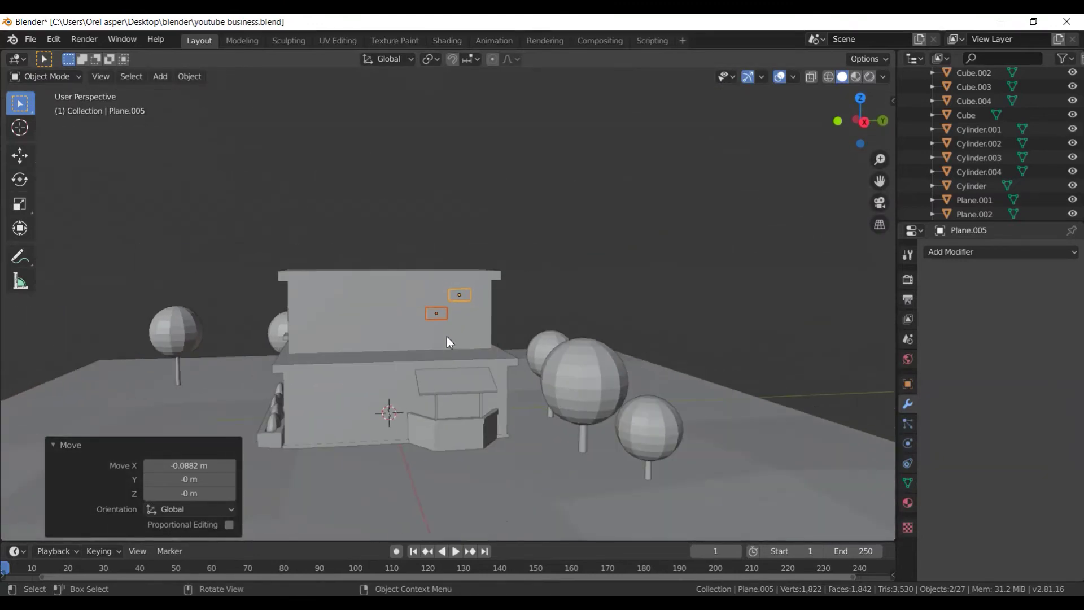
scroll(446, 336, "up", 2)
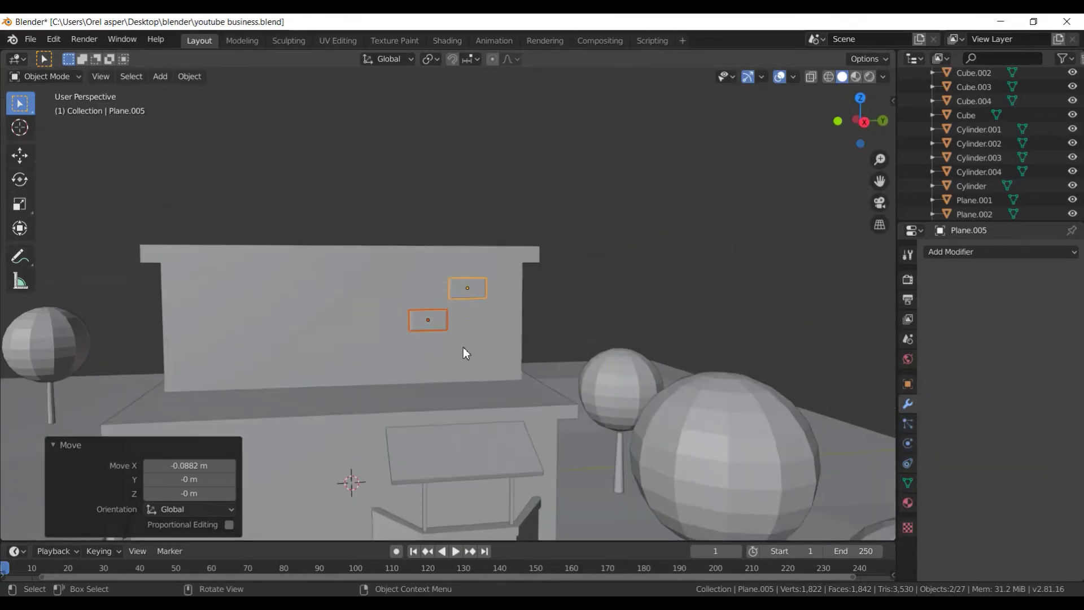
- Flip both wall frames 180° around the X axis
left_click(465, 297)
left_click(465, 293)
left_click(428, 327, "shift")
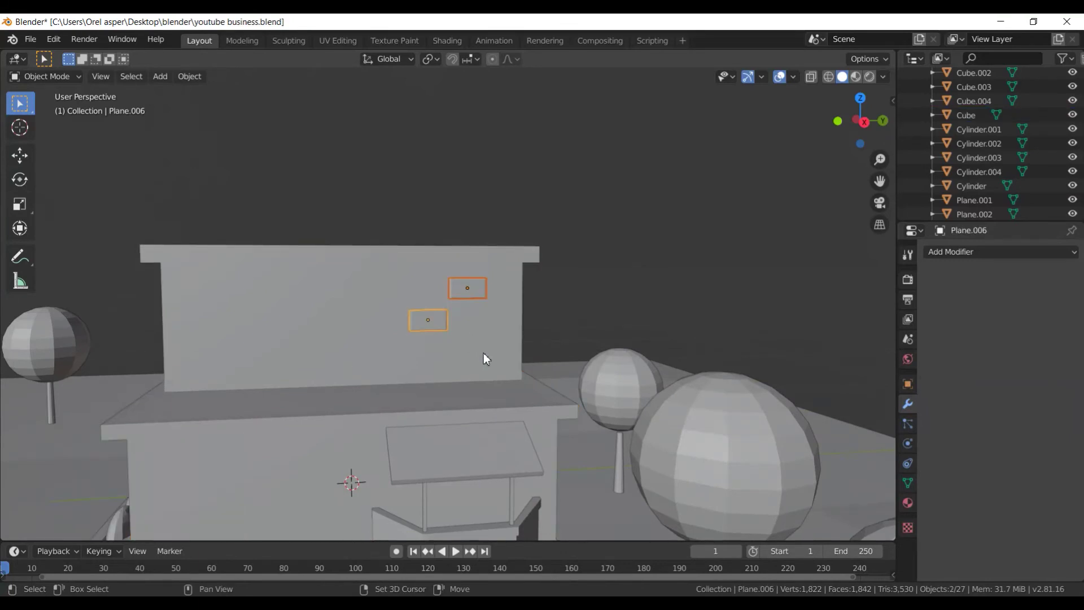
key("r")
type("x")
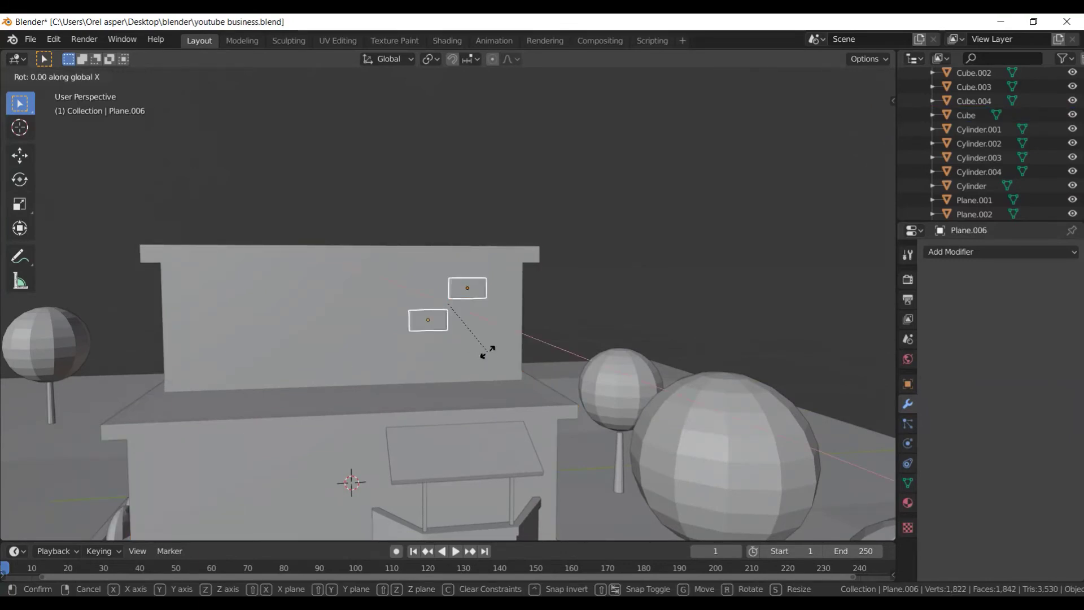
type("80")
key("Return")
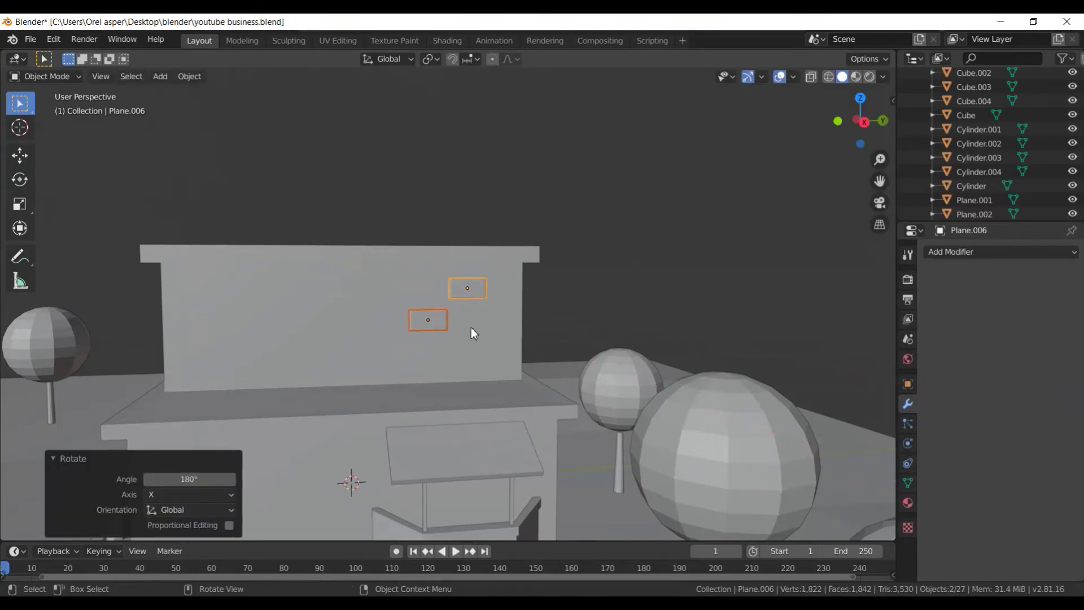
right_click(469, 316)
key("Escape")
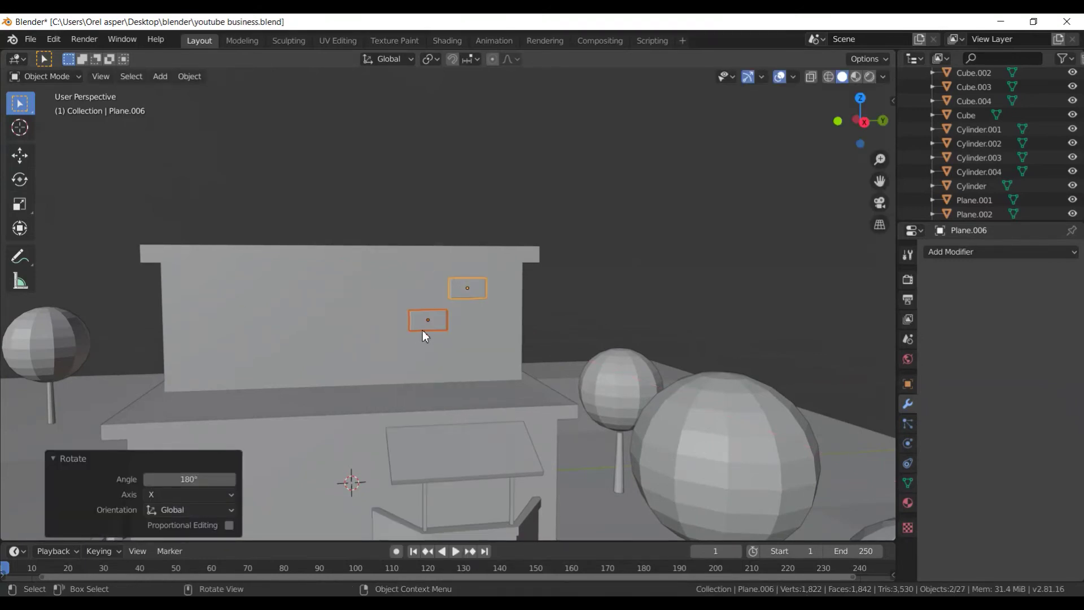
- Stagger the frames: upper one further left, lower one slightly right along Y
left_click(467, 284)
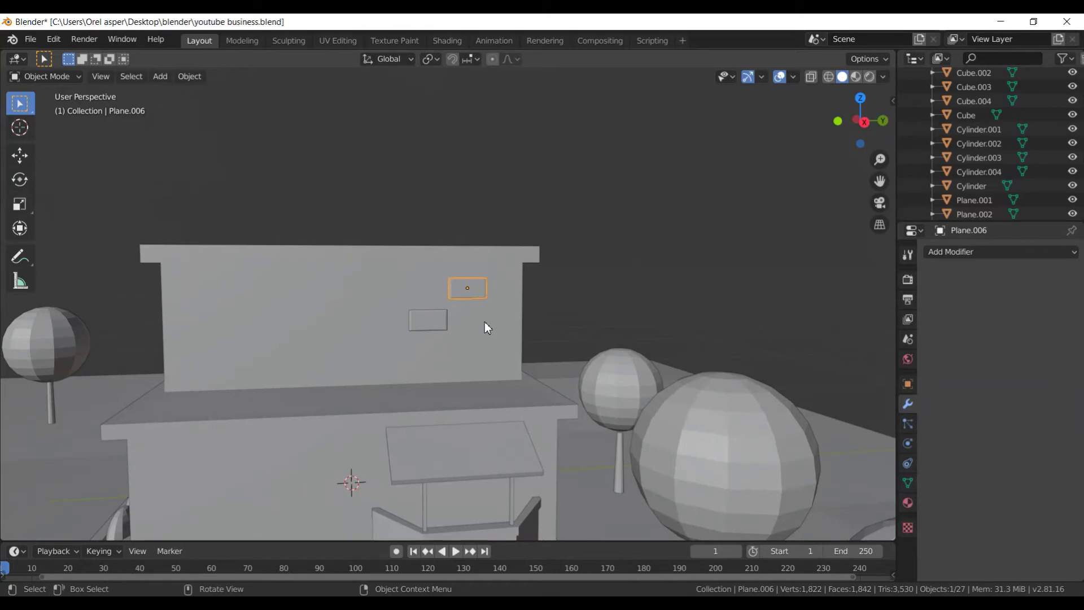
key("g")
key("y")
left_click(432, 323)
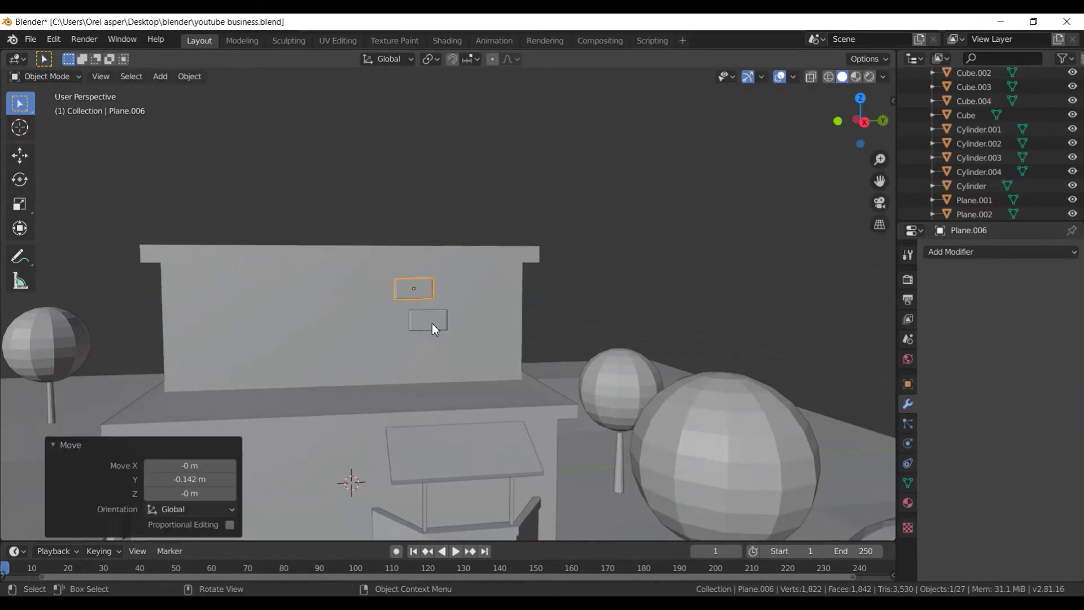
left_click(427, 320)
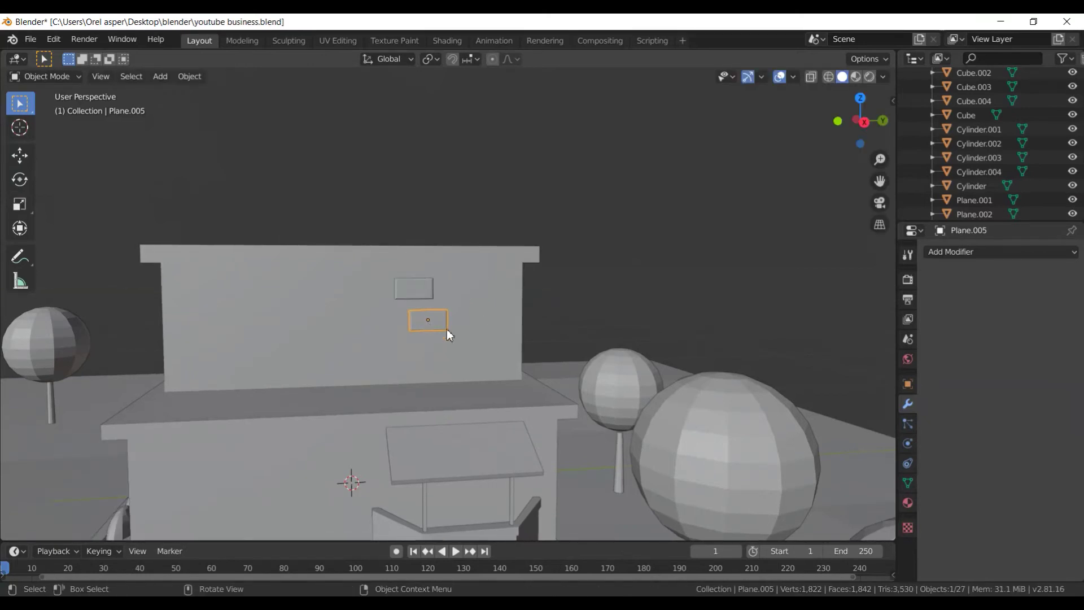
key("g")
key("x")
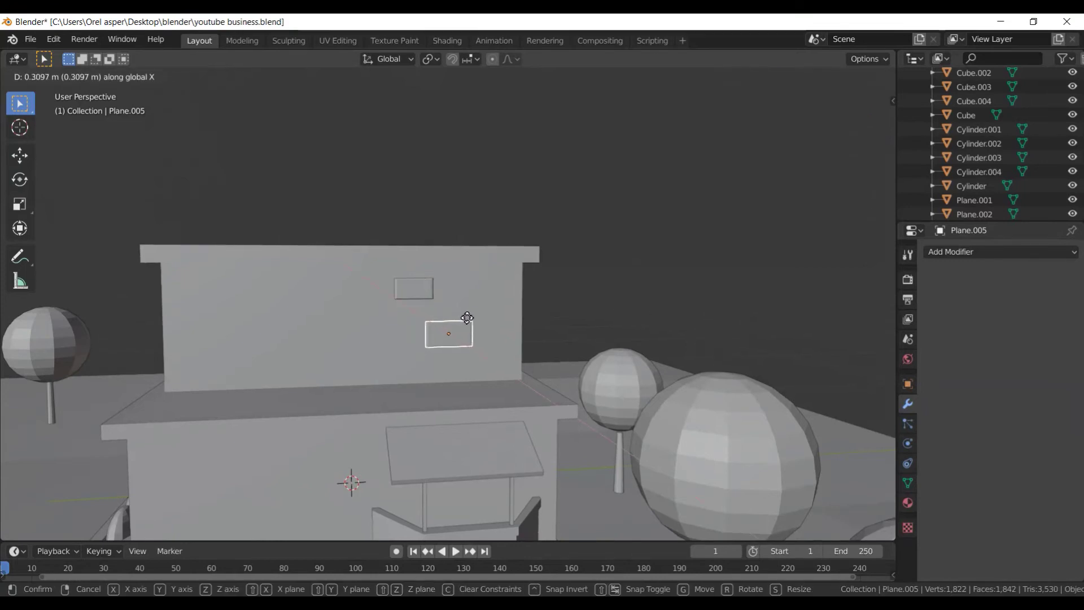
key("y")
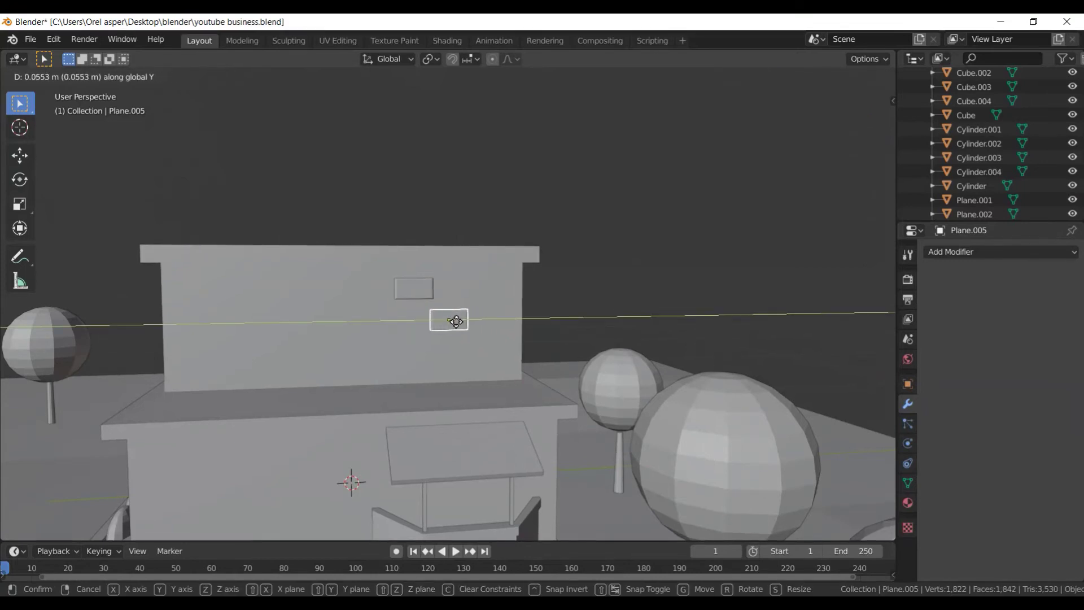
left_click(456, 321)
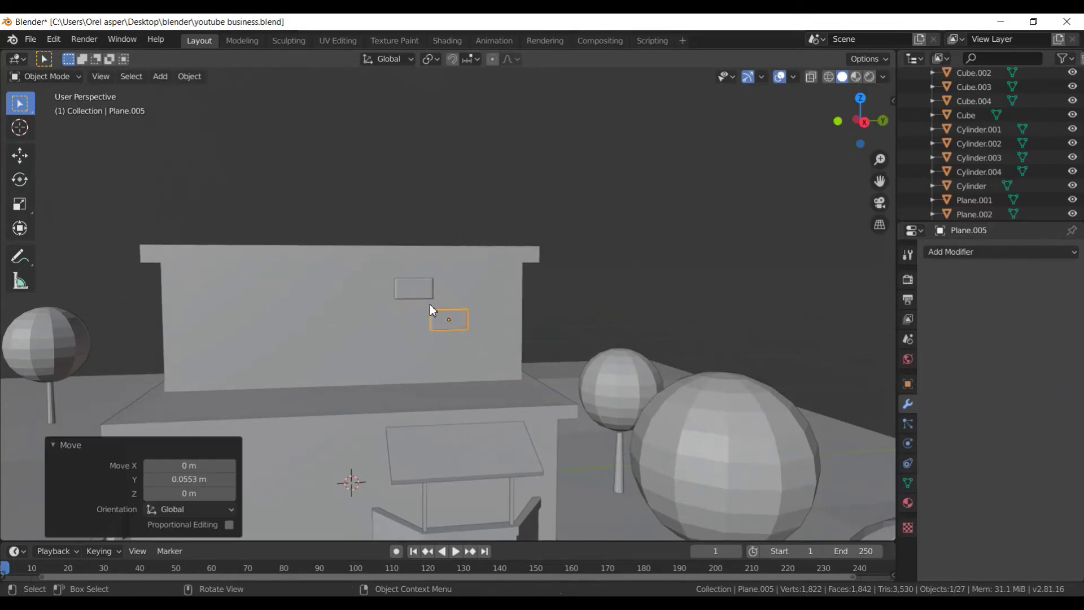
- Duplicate the frame pair, offsetting the copies 0.0827 m along Y
left_click(419, 293, "shift")
key("shift+d")
key("y")
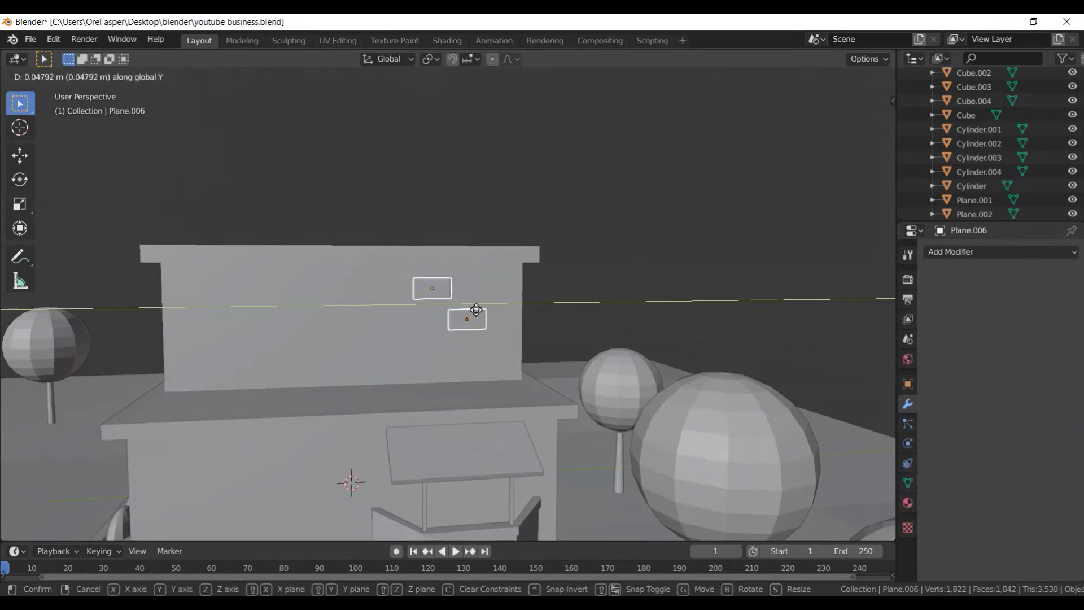
left_click(481, 309)
scroll(440, 331, "down", 3)
middle_click_drag(440, 330, 478, 340)
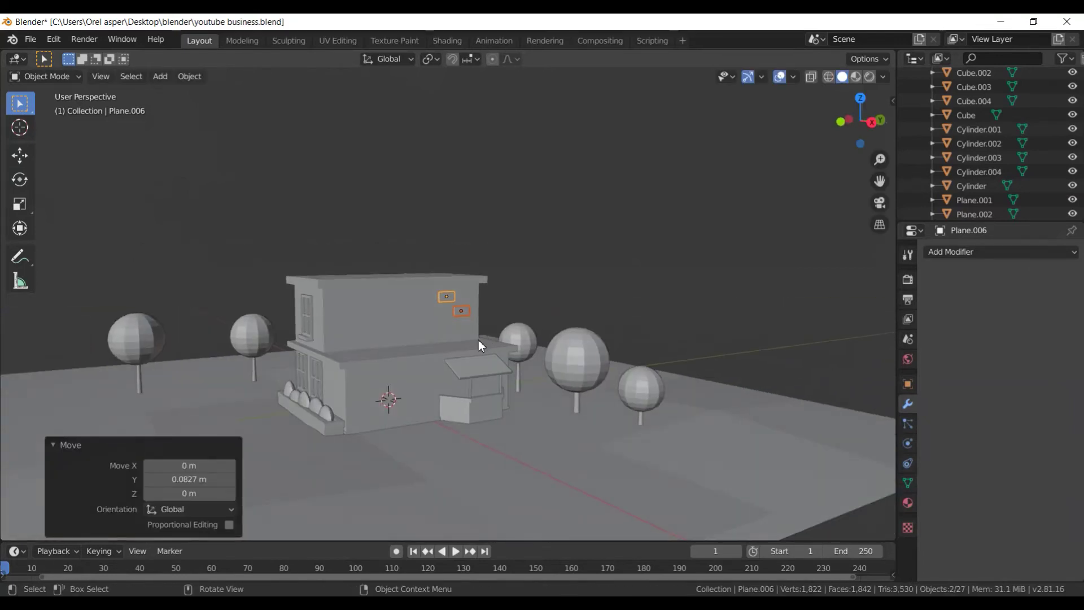
key("shift+d")
- Slide the copied frames along Y beside the house's left side and rotate them 90° around Z
key("y")
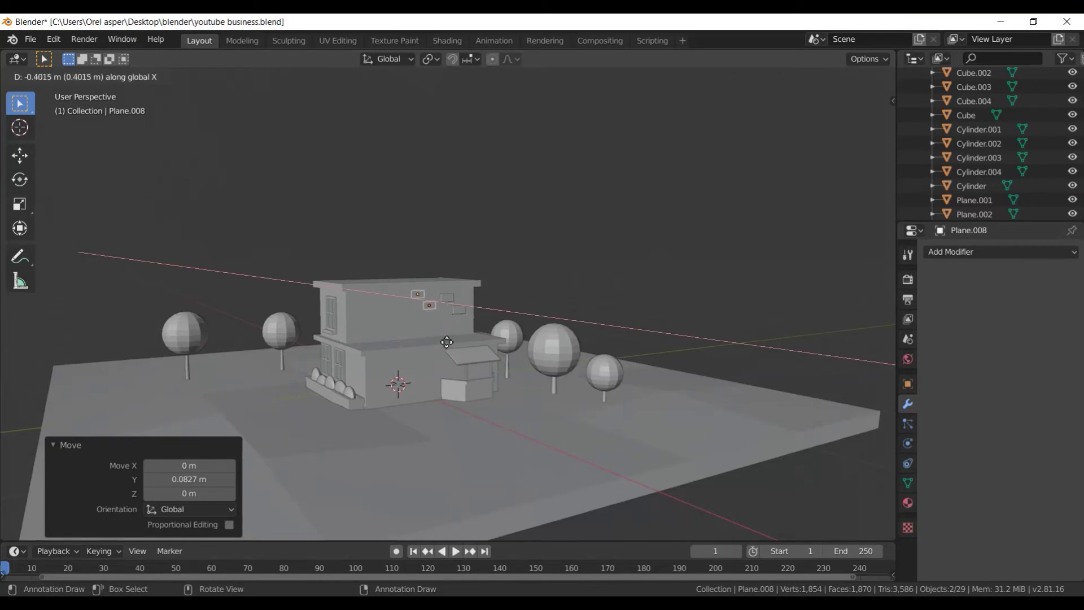
left_click(343, 408)
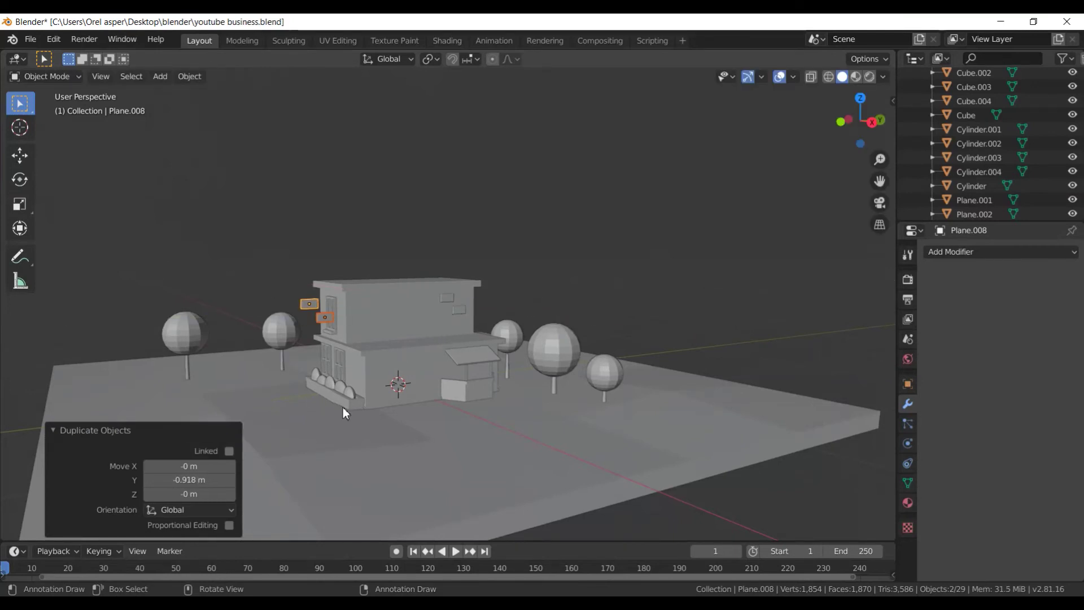
type("rz18")
key("BackSpace")
key("BackSpace")
type("90")
key("Return")
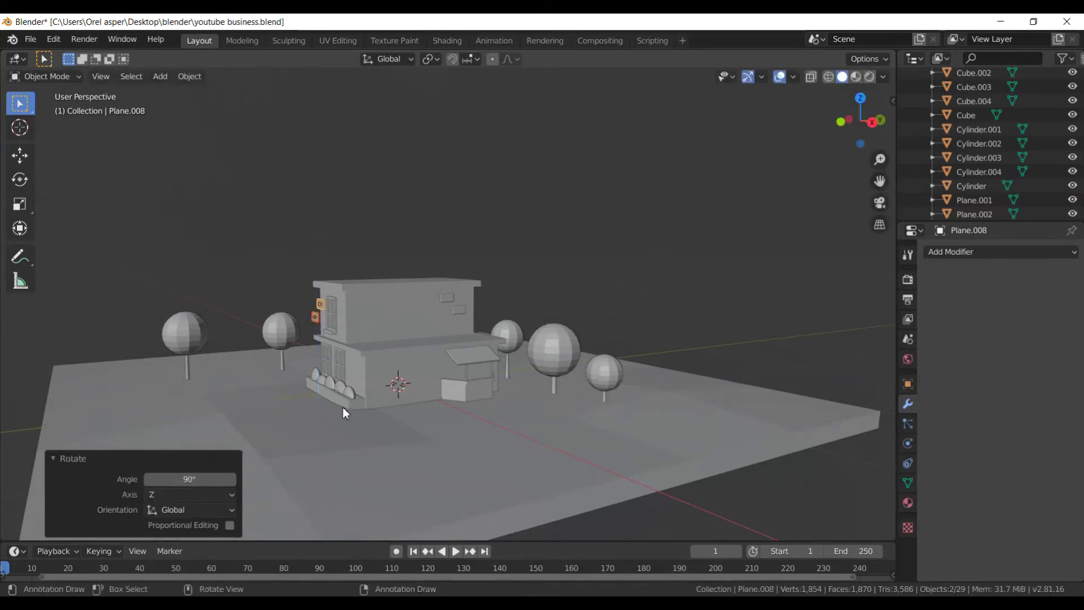
- Rotate the copies -90° around Y so they lie flat against the side wall
scroll(508, 405, "up", 5)
mouse_move(554, 425)
middle_mouse_down()
mouse_move(509, 417)
mouse_move(526, 421)
middle_mouse_up()
key("r")
key("y")
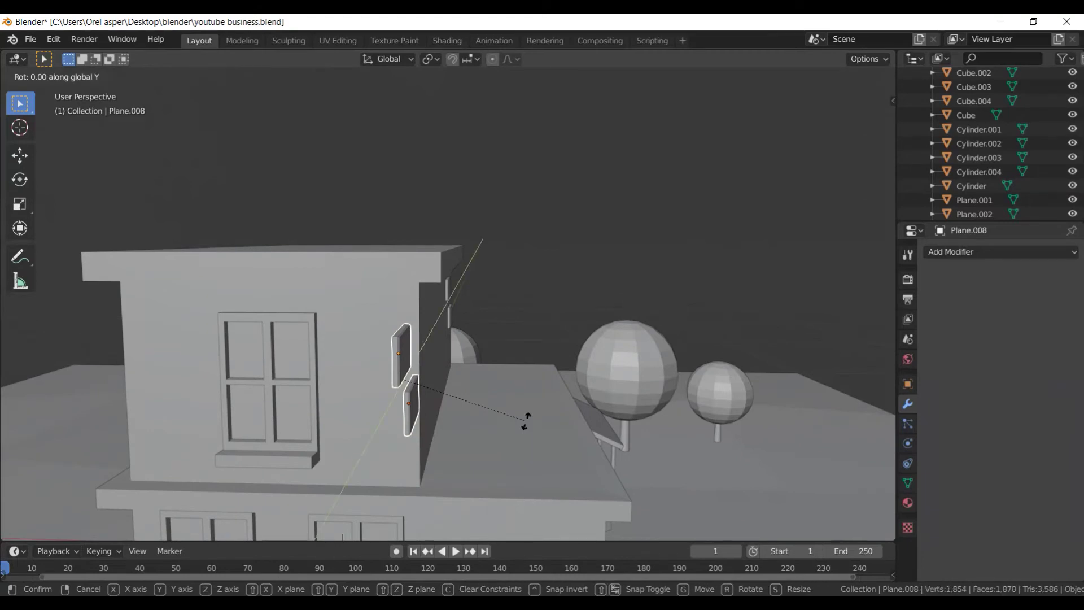
type("90-")
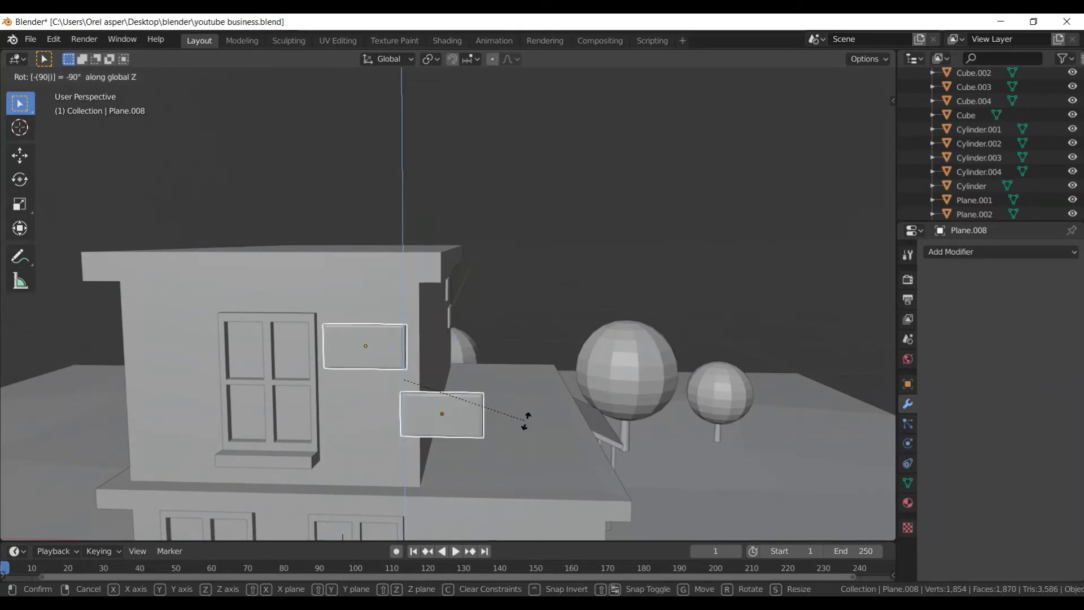
key("Return")
- In front view, shift the frame slightly left along X
scroll(519, 373, "down", 5)
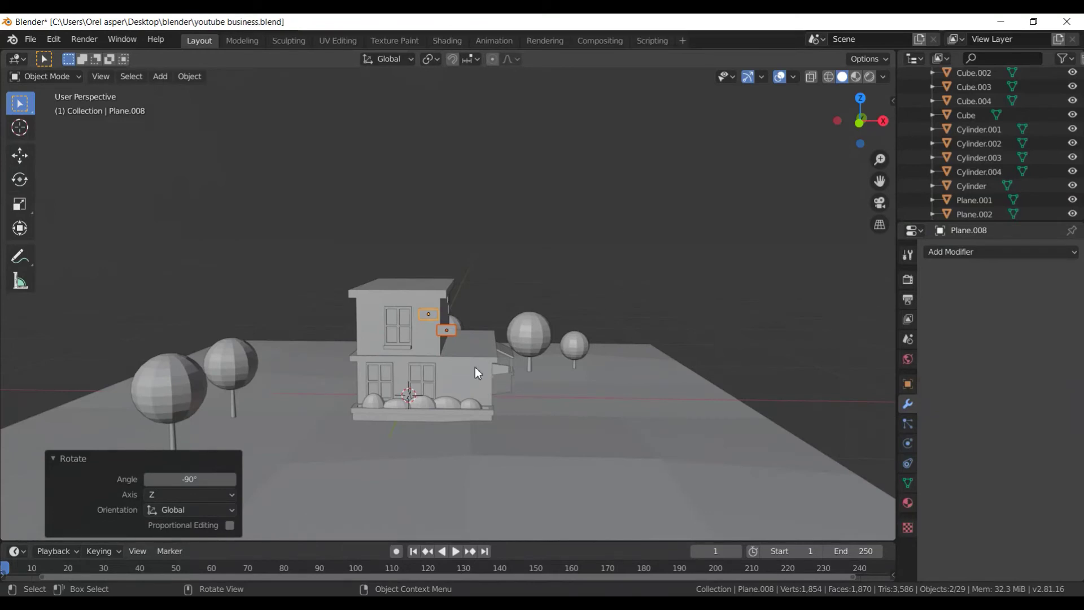
mouse_move(494, 350)
middle_mouse_down()
mouse_move(552, 362)
mouse_move(533, 366)
middle_mouse_up()
key("KP_3")
key("KP_1")
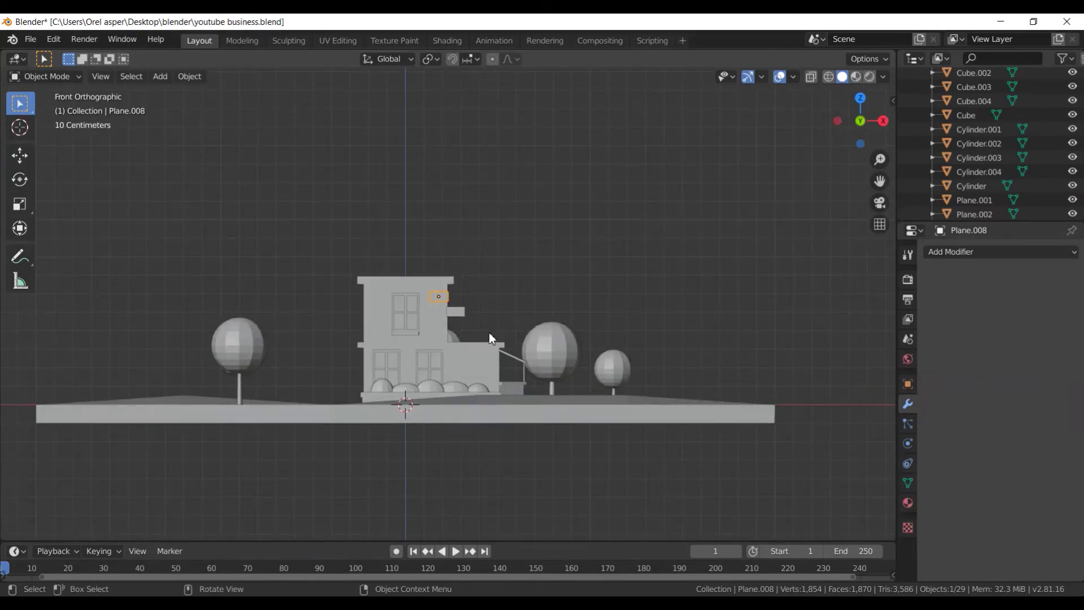
key("g")
key("x")
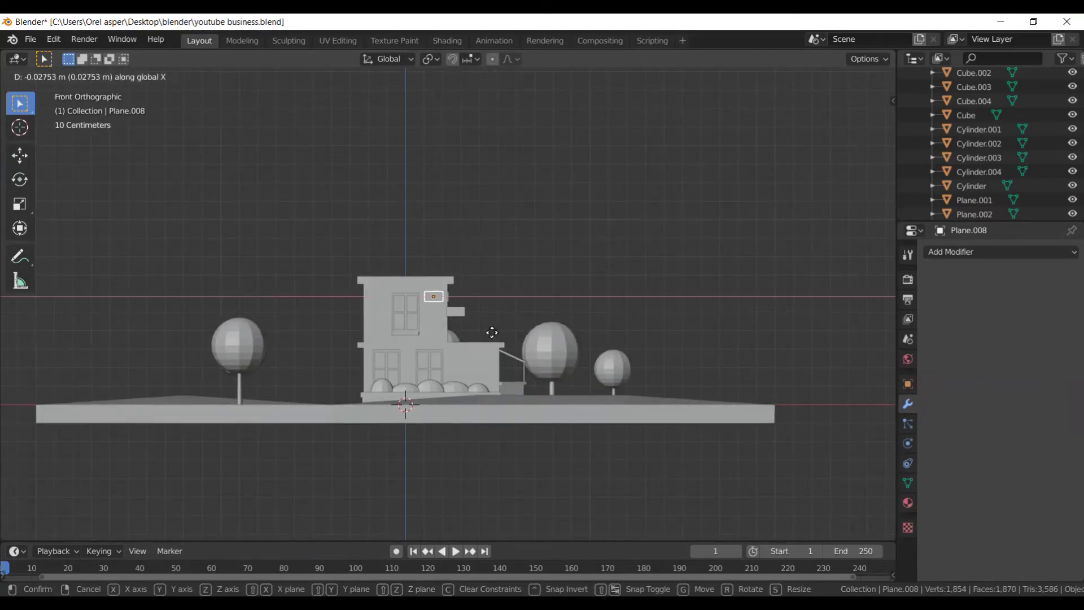
left_click(493, 331)
- Move the frame along Y to sit beside the side window
middle_click_drag(492, 329, 400, 364)
key("g")
key("y")
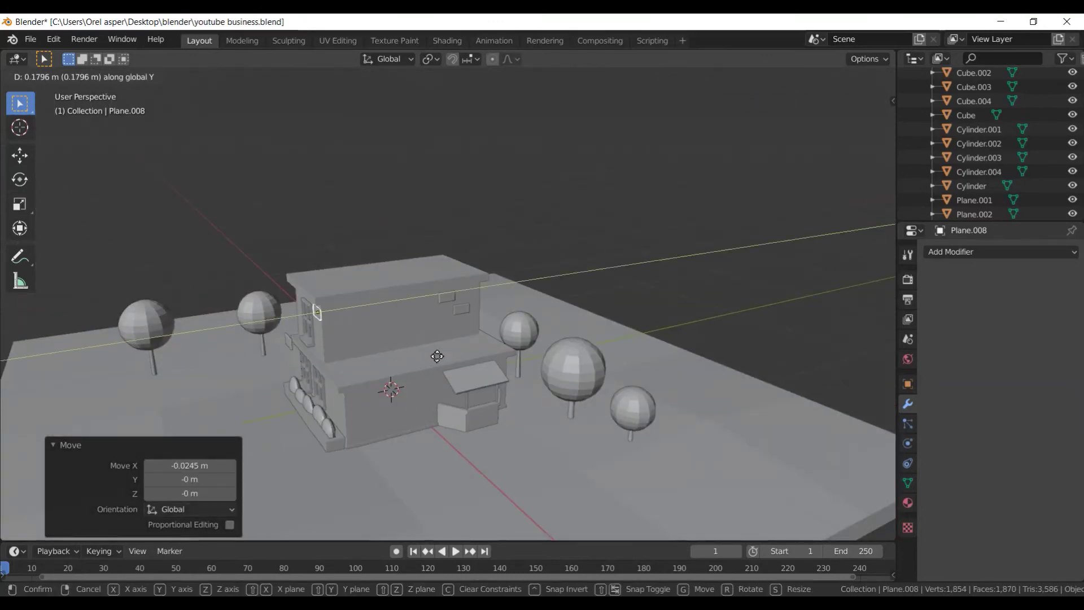
left_click(436, 354)
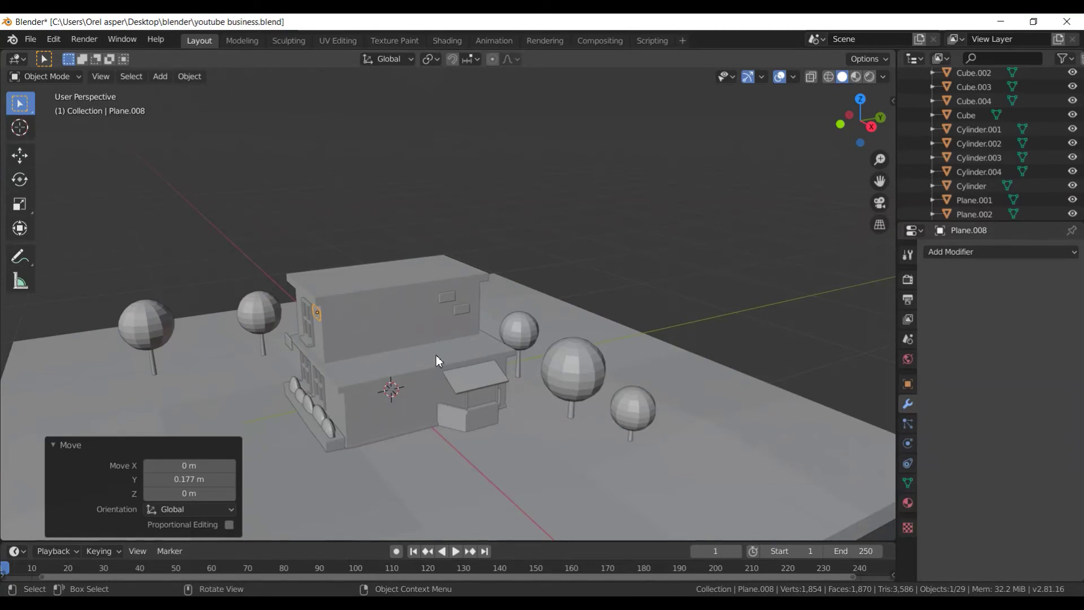
key("KP_Decimal")
mouse_move(436, 355)
middle_mouse_down()
mouse_move(359, 359)
mouse_move(411, 359)
mouse_move(332, 347)
mouse_move(394, 350)
middle_mouse_up()
- Scale Plane.008 to 0.732 and set it flush against the wall along Y
key("s")
left_click(494, 388)
mouse_move(517, 384)
middle_mouse_down()
mouse_move(547, 398)
mouse_move(534, 400)
middle_mouse_up()
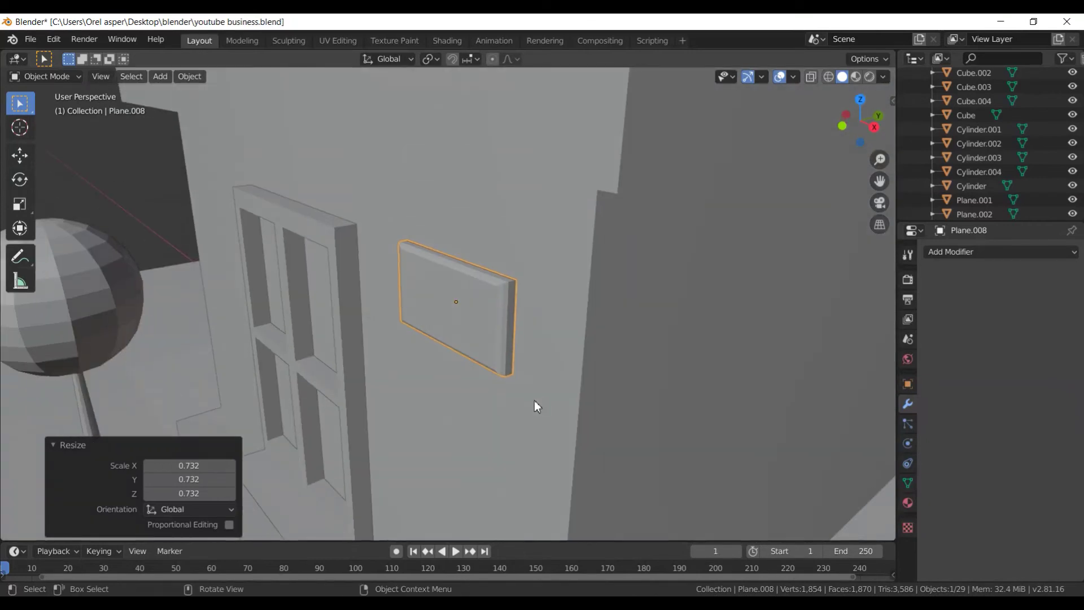
key("g")
key("y")
left_click(536, 399)
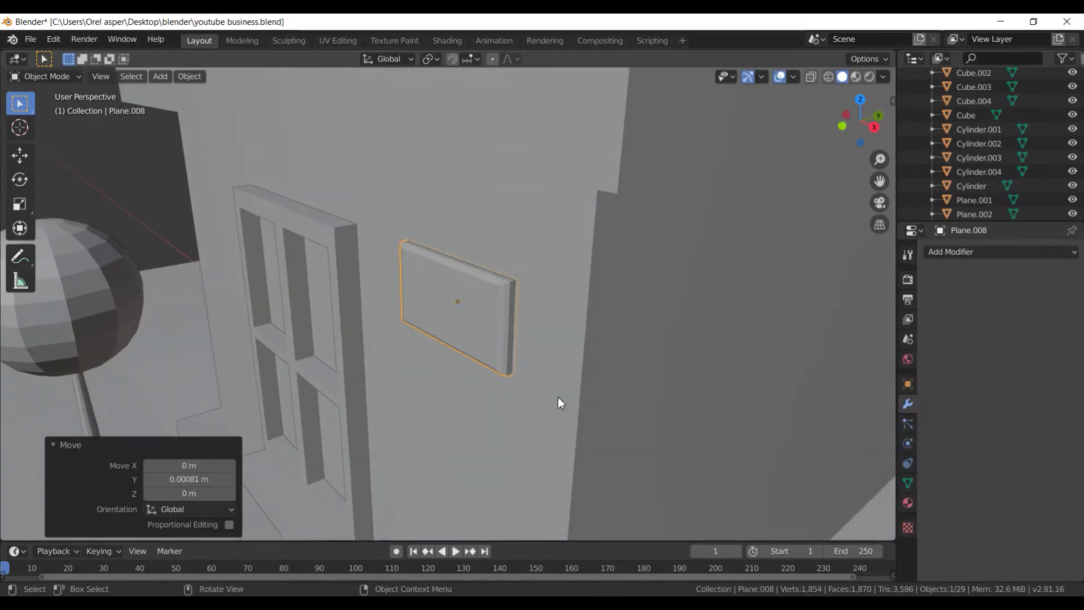
scroll(544, 388, "down", 8)
scroll(547, 384, "down", 1)
scroll(531, 361, "down", 2)
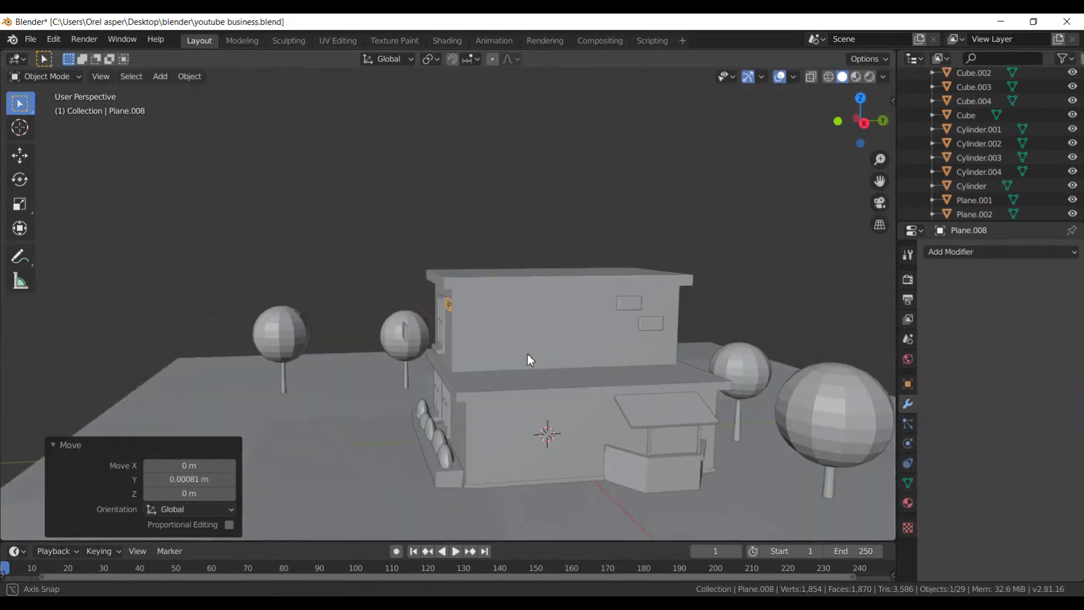
left_click(646, 322)
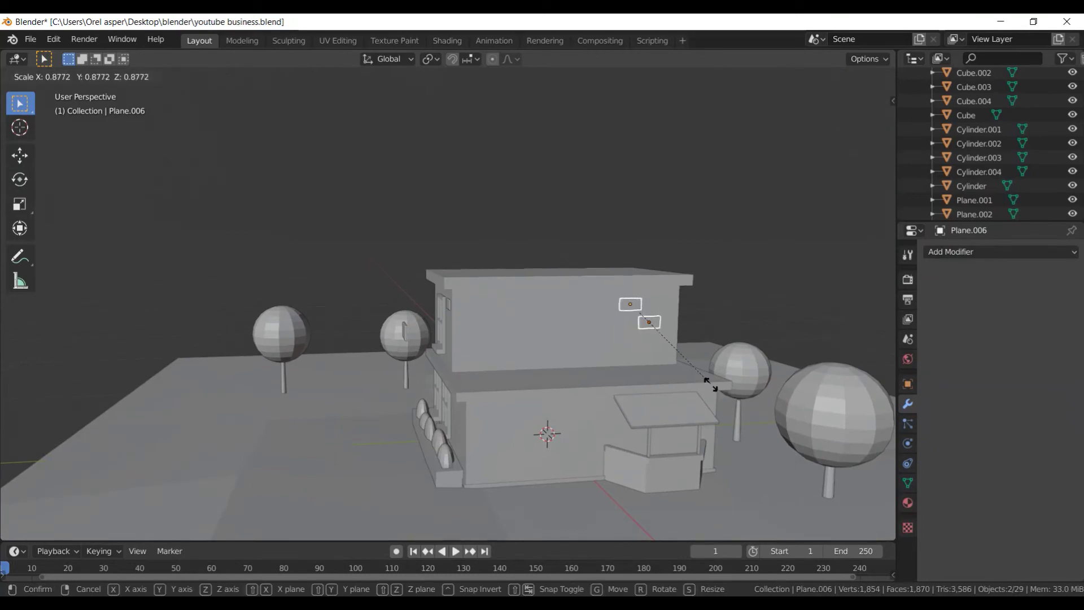
- Shrink the front-wall frames and the lower frame on the side wall
left_click(695, 382)
middle_click_drag(695, 382, 425, 333)
left_click(436, 333)
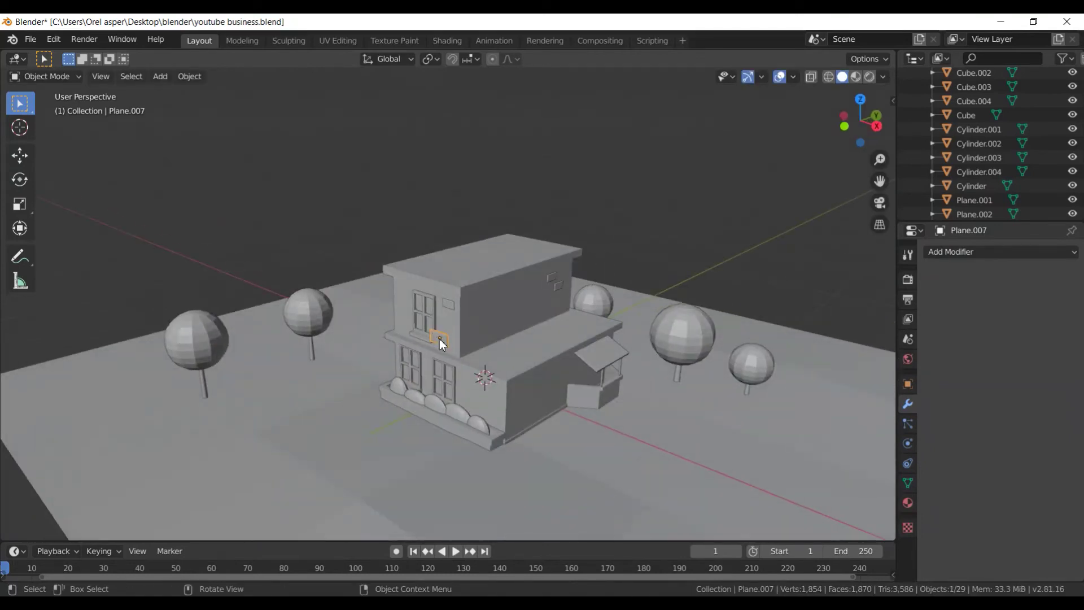
key("s")
left_click(494, 395)
- Shift the side-wall frame along Y and lower it down the wall along Z
mouse_move(496, 409)
middle_mouse_down()
mouse_move(519, 417)
mouse_move(442, 435)
middle_mouse_up()
key("g")
key("y")
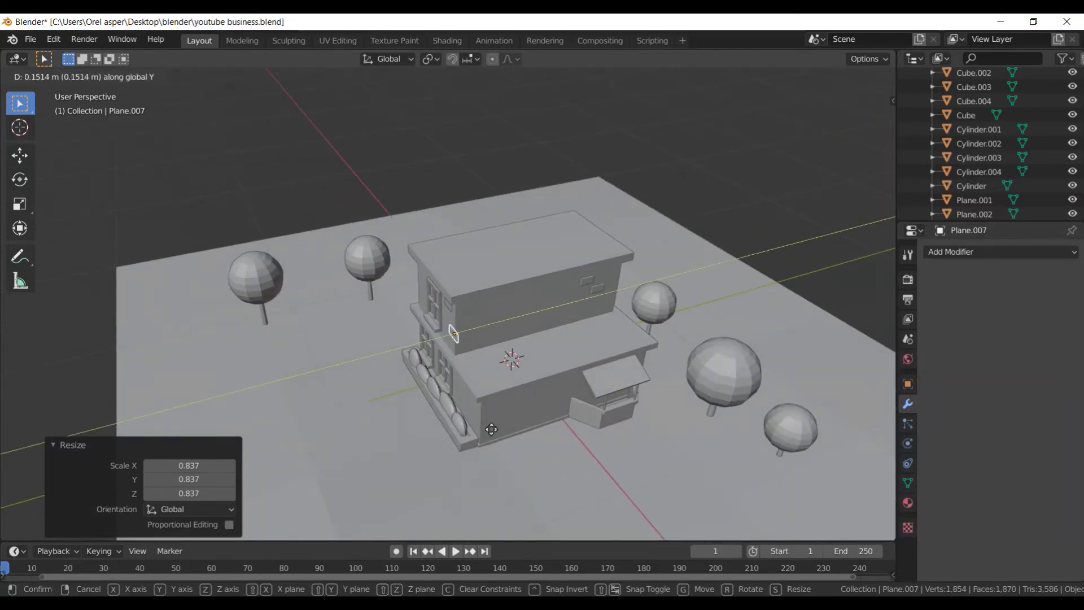
left_click(489, 428)
key("g")
key("z")
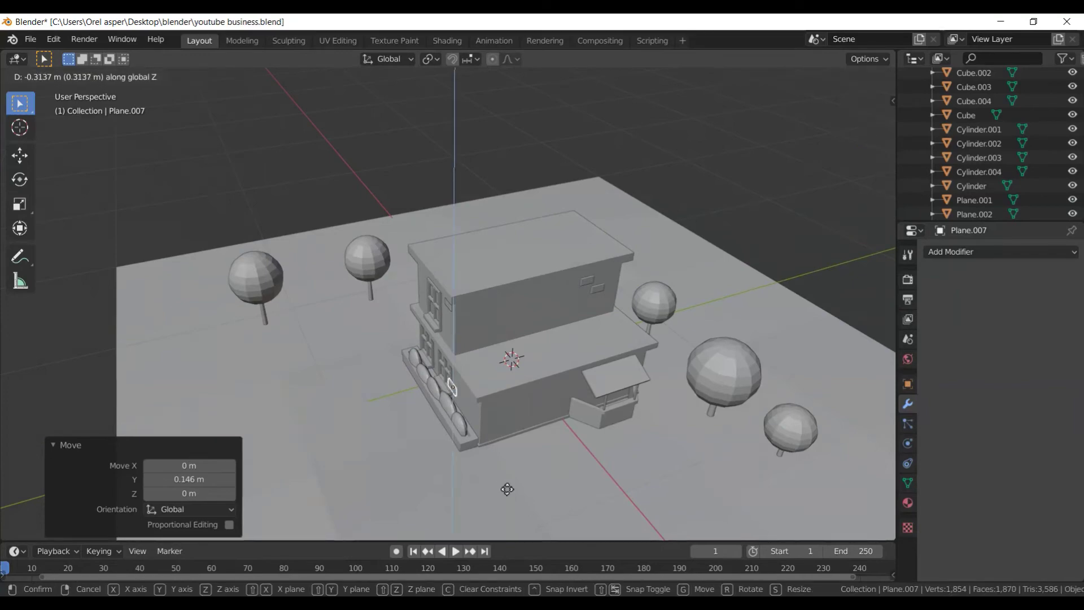
left_click(509, 482)
- Set the frame flush against the wall and nudge it slightly sideways along Y
key("KP_Decimal")
scroll(509, 483, "up", 2)
scroll(485, 418, "down", 2)
mouse_move(468, 372)
middle_mouse_down()
mouse_move(455, 340)
mouse_move(441, 337)
middle_mouse_up()
key("g")
key("y")
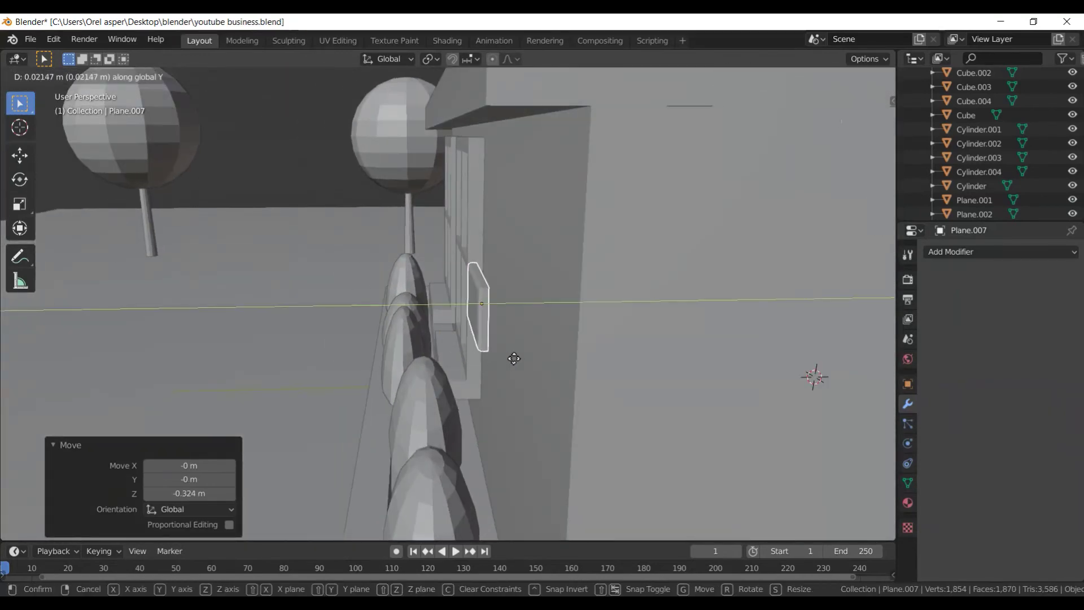
left_click(508, 363)
middle_click_drag(507, 364, 564, 374)
key("g")
key("y")
left_click(566, 367)
- Scale Plane.007 to 0.866 and switch to orthographic view
scroll(558, 369, "down", 5)
scroll(561, 368, "down", 3)
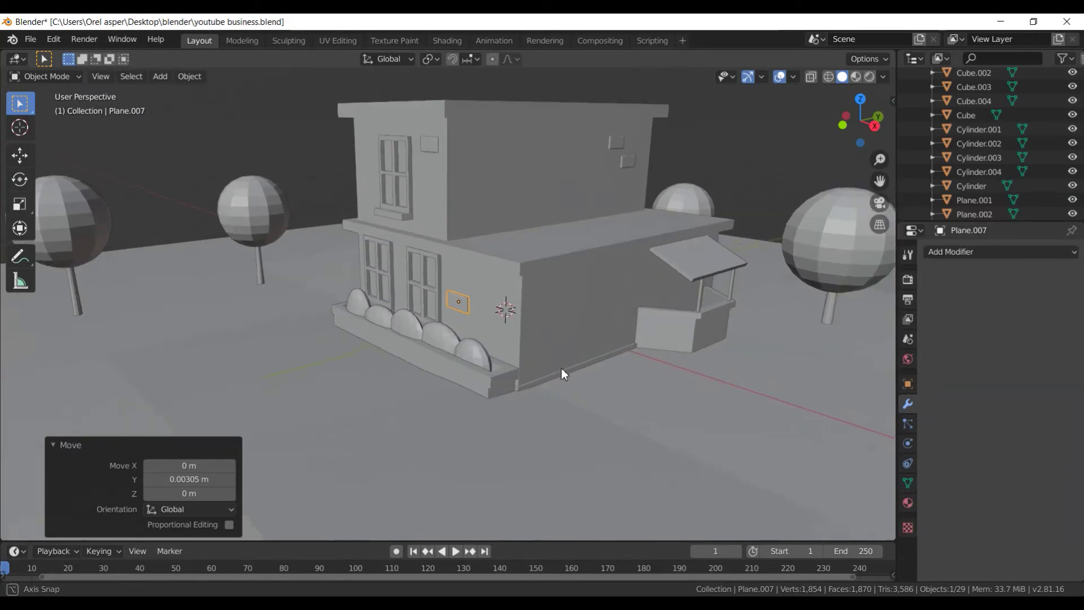
scroll(566, 365, "down", 2)
key("s")
left_click(562, 385)
scroll(559, 386, "down", 2)
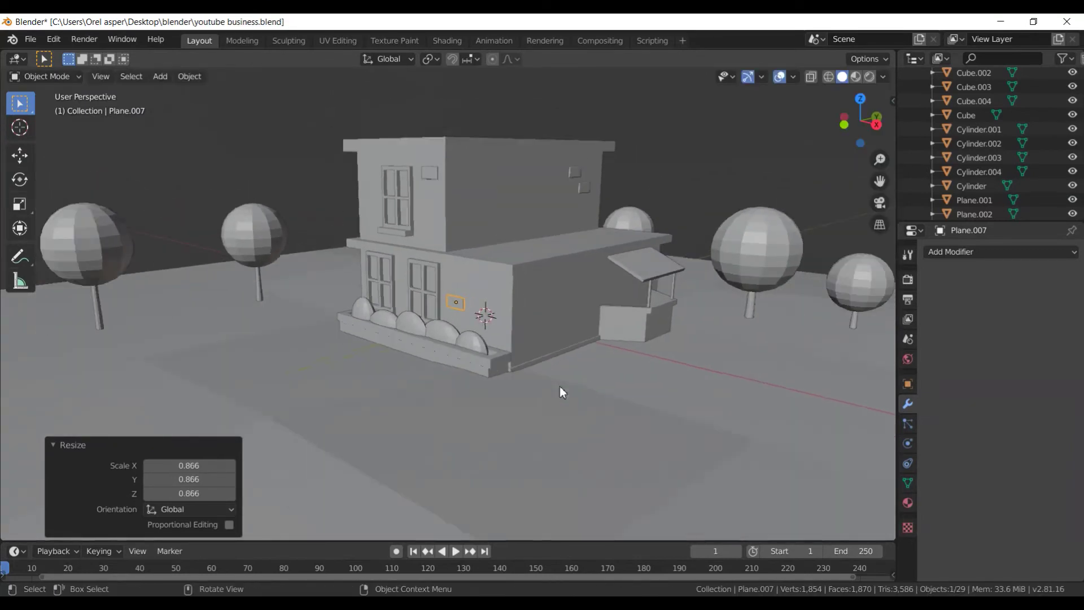
scroll(557, 386, "down", 3)
key("KP_5")
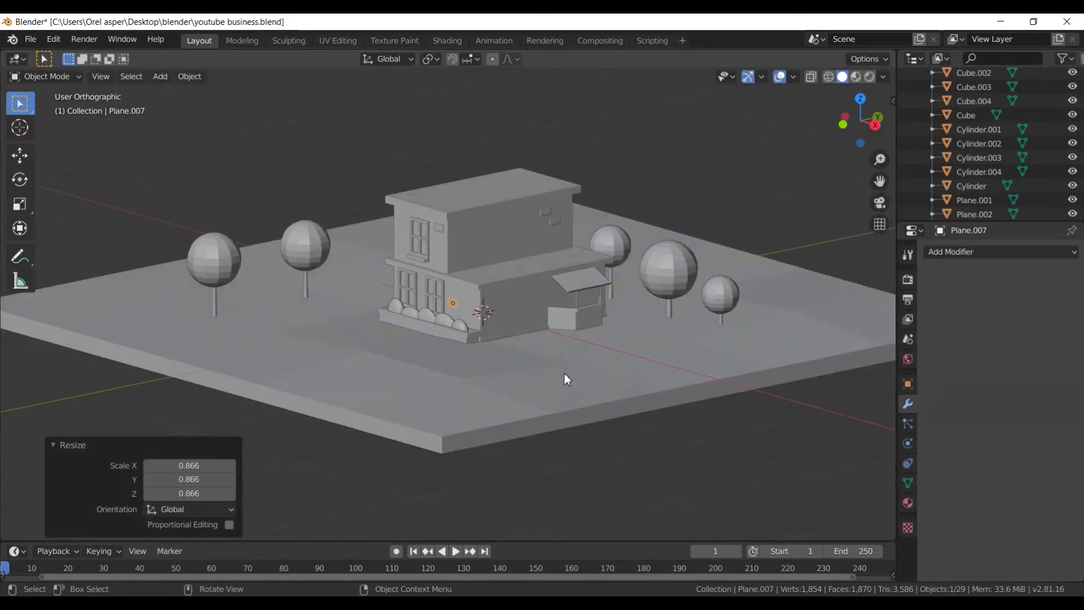
left_click(616, 360)
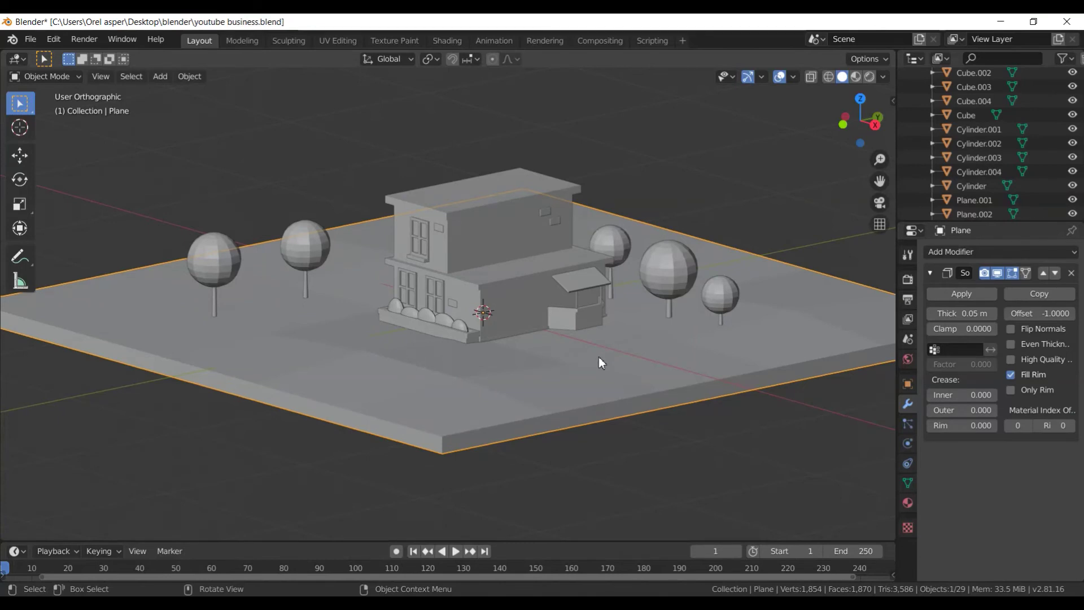
- Save the file and smooth-shade the large tree top right of the stall
key("ctrl+s")
left_click(682, 283)
key("F4")
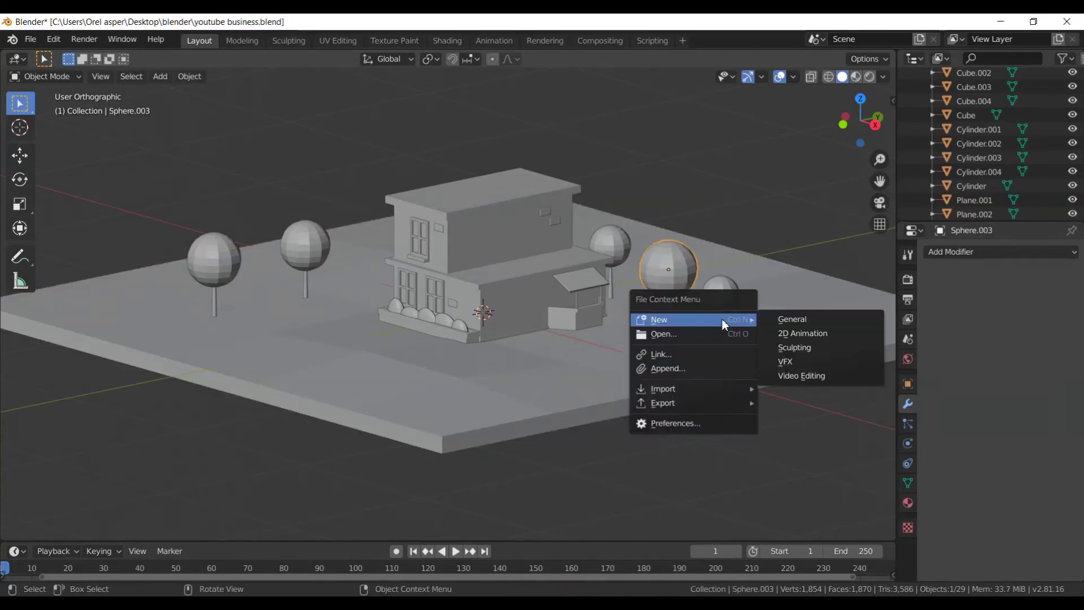
key("F3")
type("sm")
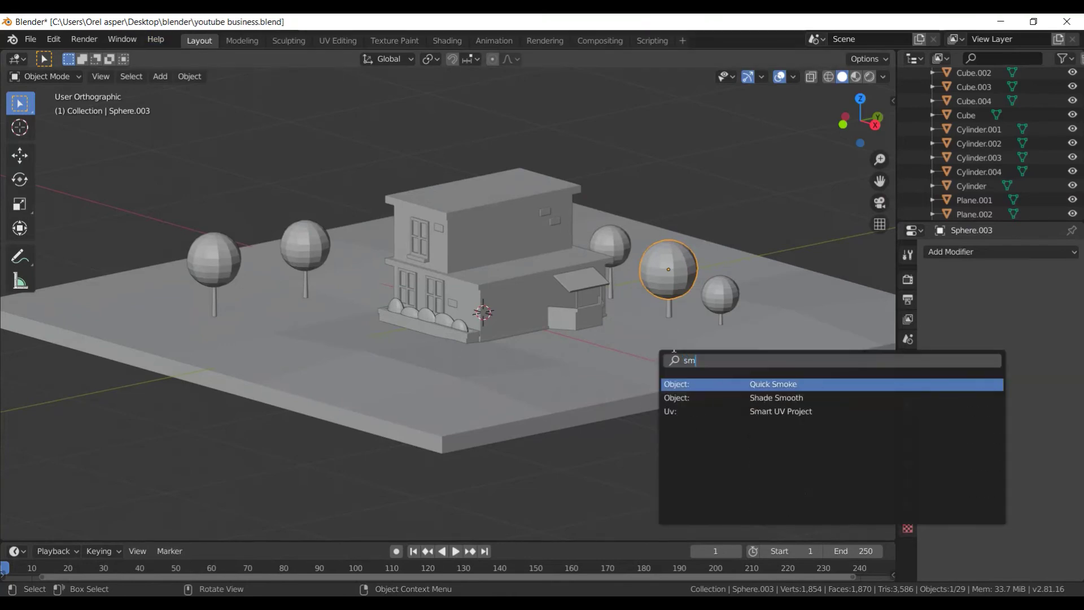
key("Down")
key("Return")
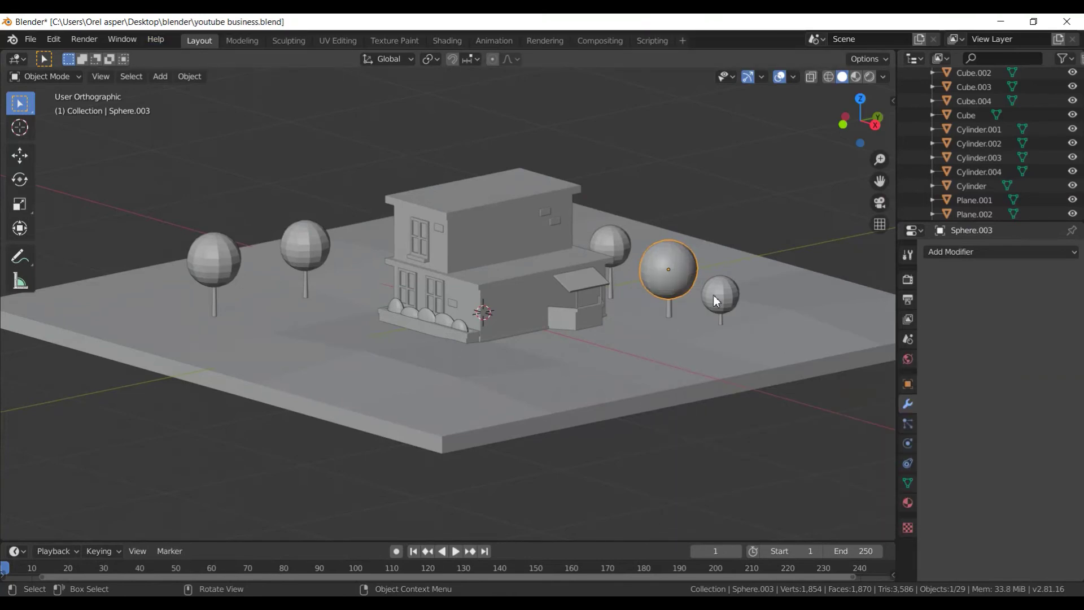
- Apply Shade Smooth to the remaining tree tops, including the far-right and leftmost ones
left_click(716, 297)
key("F3")
key("Return")
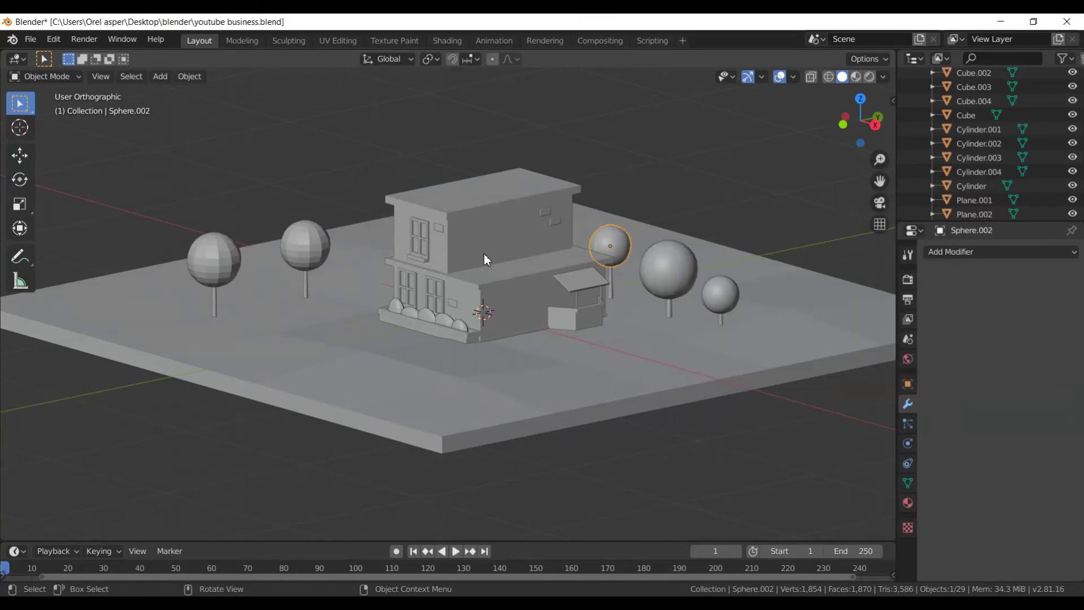
key("F3")
key("Return")
left_click(216, 260)
key("F3")
key("Return")
scroll(530, 276, "up", 3)
scroll(552, 294, "down", 4)
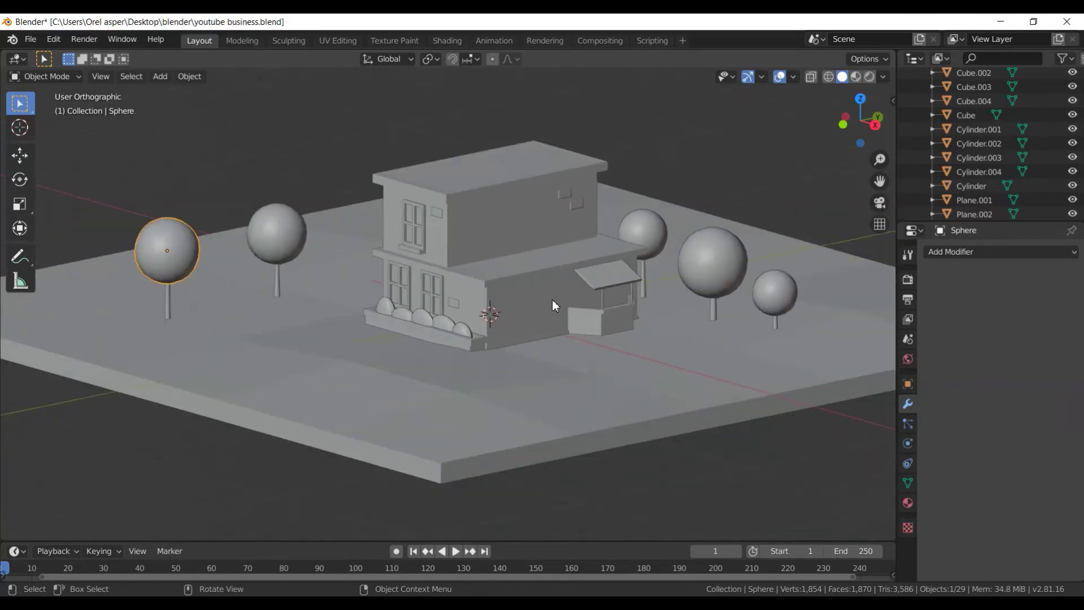
key("shift+a")
mouse_move(491, 300)
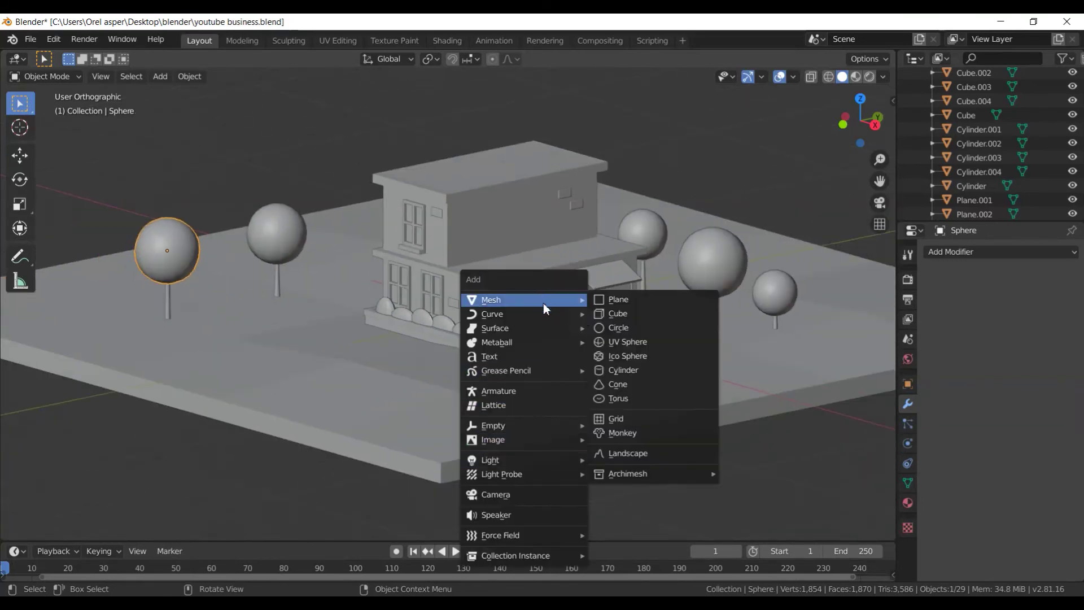
- Add a cube scaled to 0.1 and move it along X and up Z
left_click(615, 312)
scroll(634, 357, "down", 2)
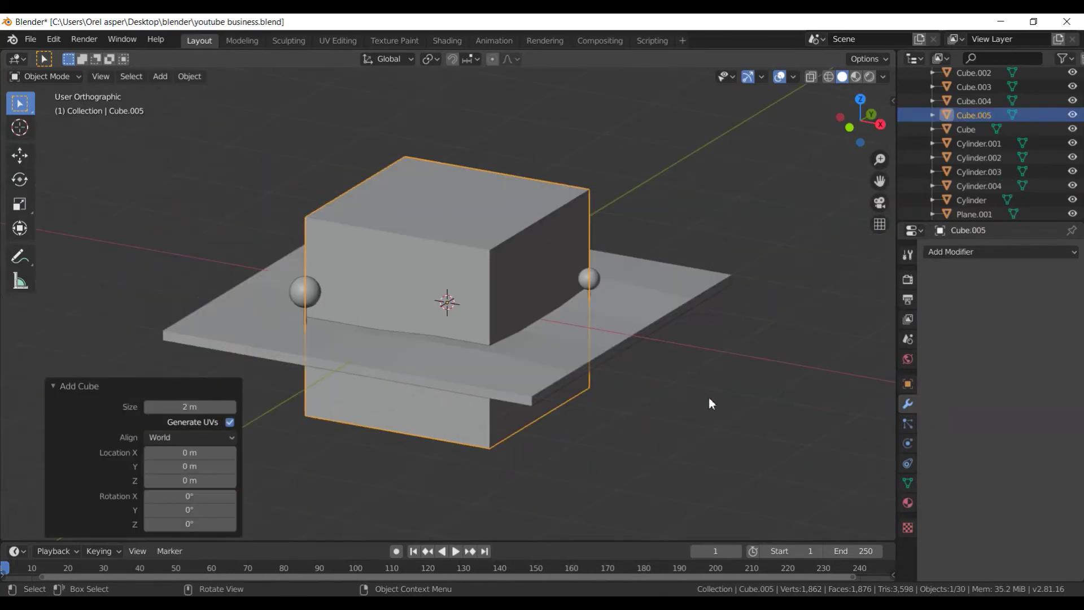
type("s0.1")
key("Return")
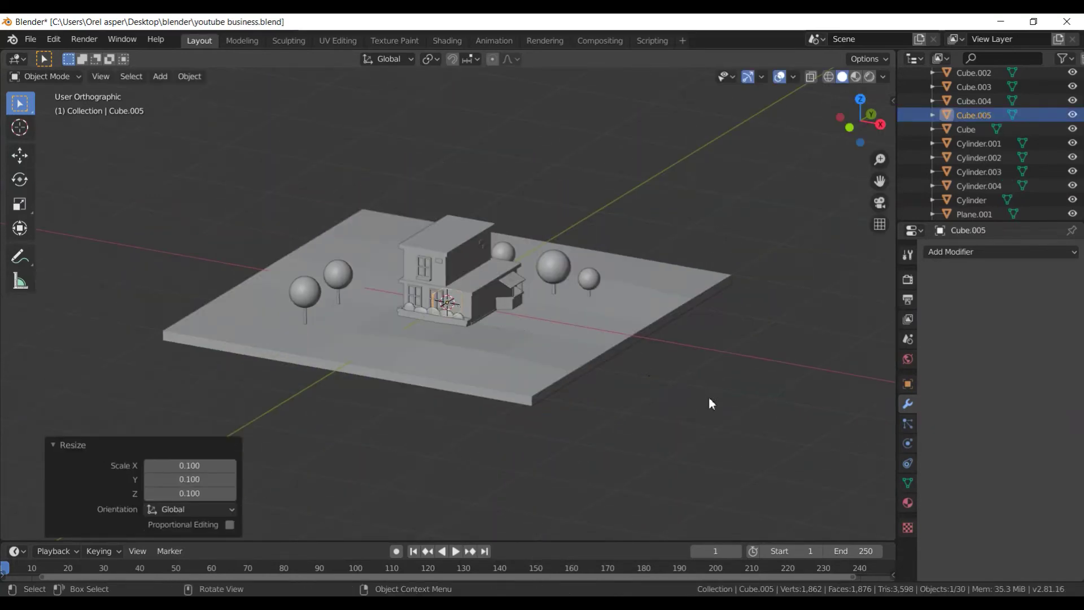
key("g")
key("y")
key("x")
left_click(780, 387)
key("g")
key("x")
key("z")
left_click(788, 383)
- Flatten the small cube along X into a thin slab
scroll(786, 372, "up", 2)
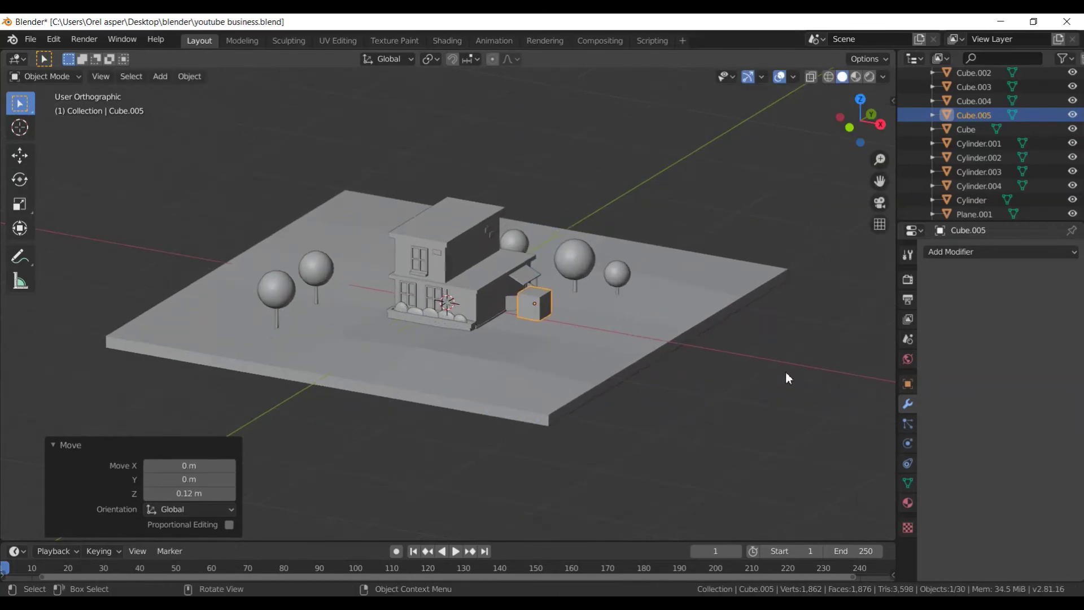
scroll(785, 371, "up", 2)
key("KP_Decimal")
scroll(535, 239, "down", 2)
scroll(535, 239, "down", 2)
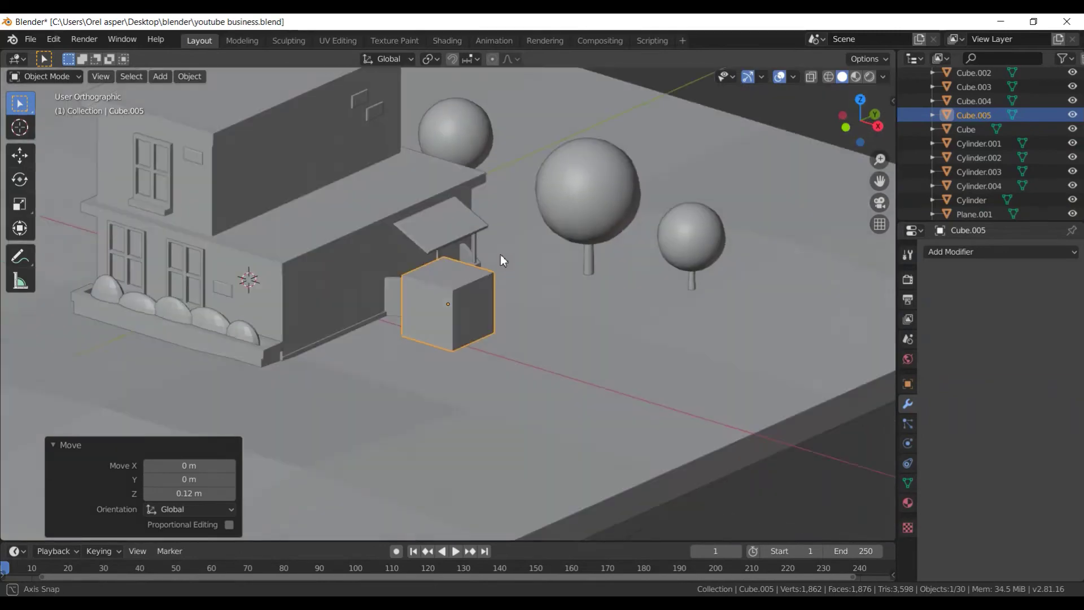
scroll(500, 254, "up", 2)
middle_click_drag(513, 255, 522, 256)
key("KP_5")
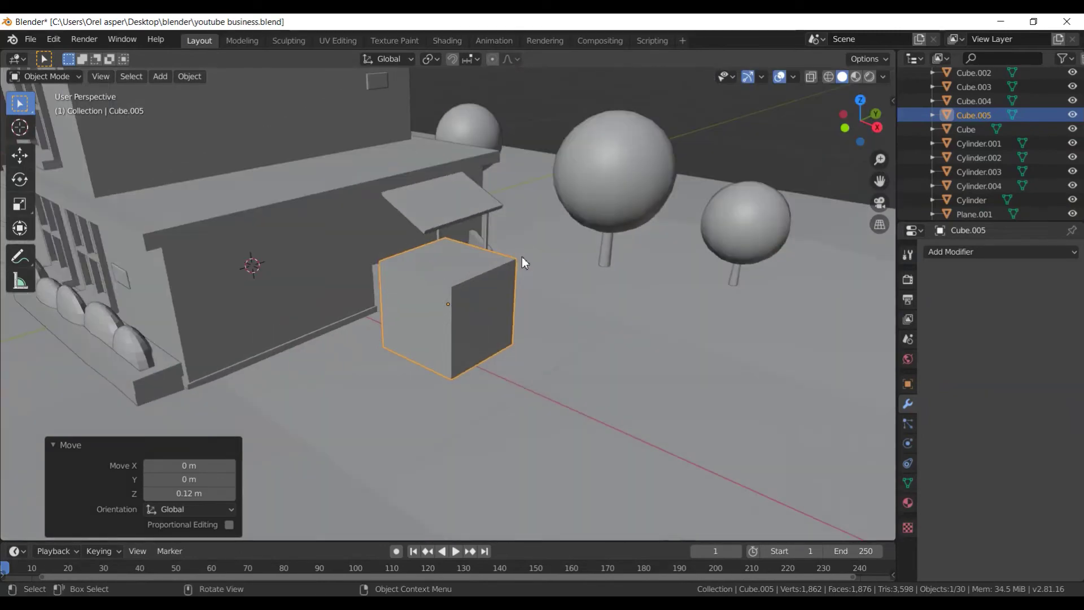
key("s")
key("y")
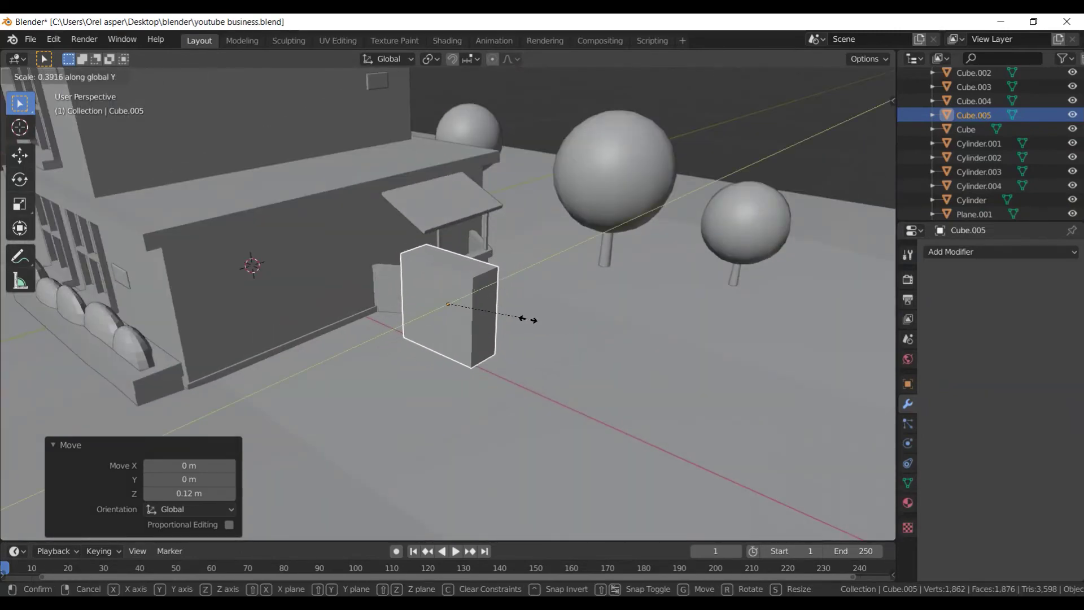
key("x")
left_click(476, 304)
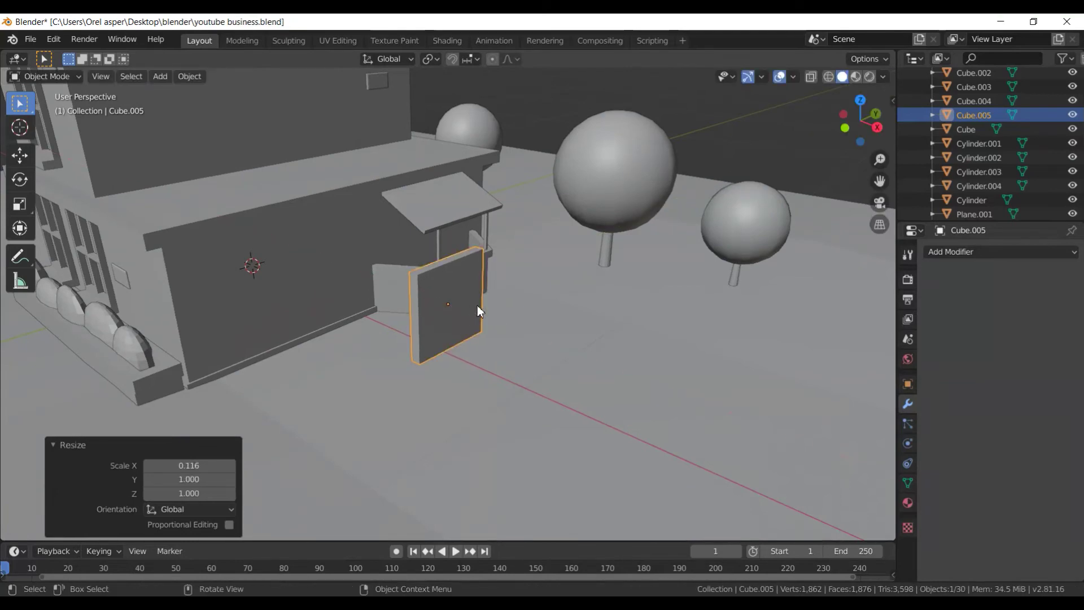
- Narrow the slab to 0.744 along X and shorten it to 0.697 along Y
middle_click_drag(476, 306, 422, 297)
key("s")
key("x")
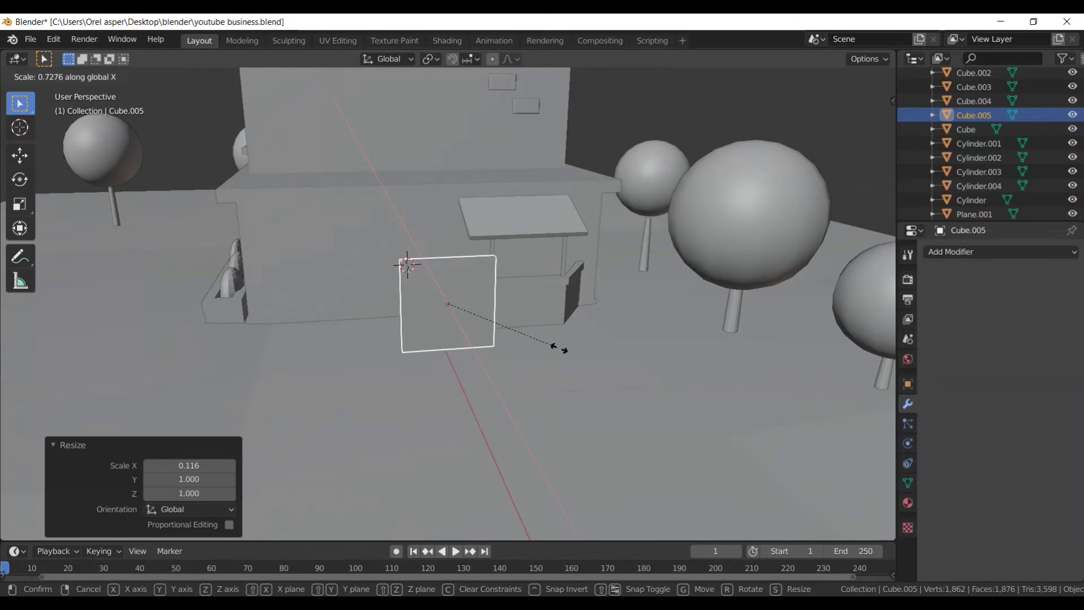
left_click(558, 356)
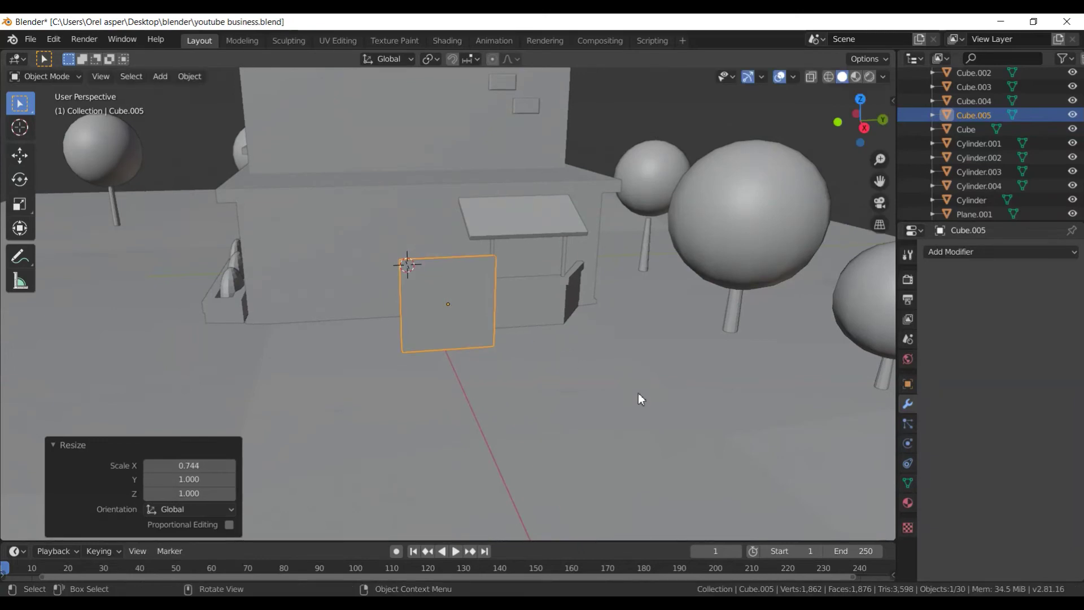
key("s")
key("y")
left_click(584, 368)
- Move the door slab along Y and X against the house's side wall
mouse_move(584, 368)
middle_mouse_down()
mouse_move(648, 359)
mouse_move(626, 370)
middle_mouse_up()
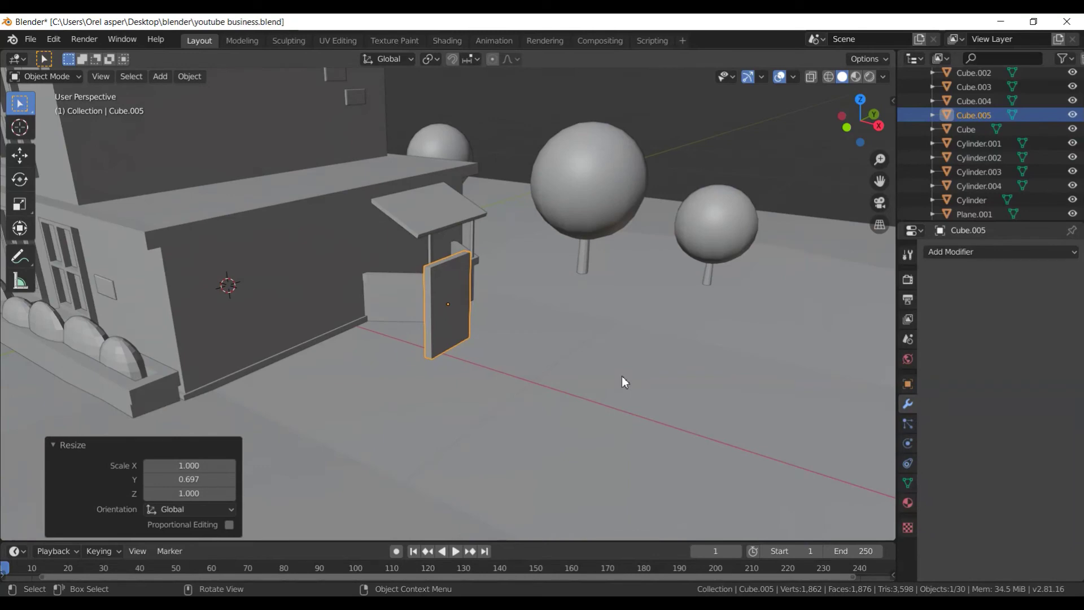
key("g")
key("y")
left_click(540, 388)
mouse_move(540, 388)
middle_mouse_down()
mouse_move(414, 377)
mouse_move(424, 339)
mouse_move(476, 361)
middle_mouse_up()
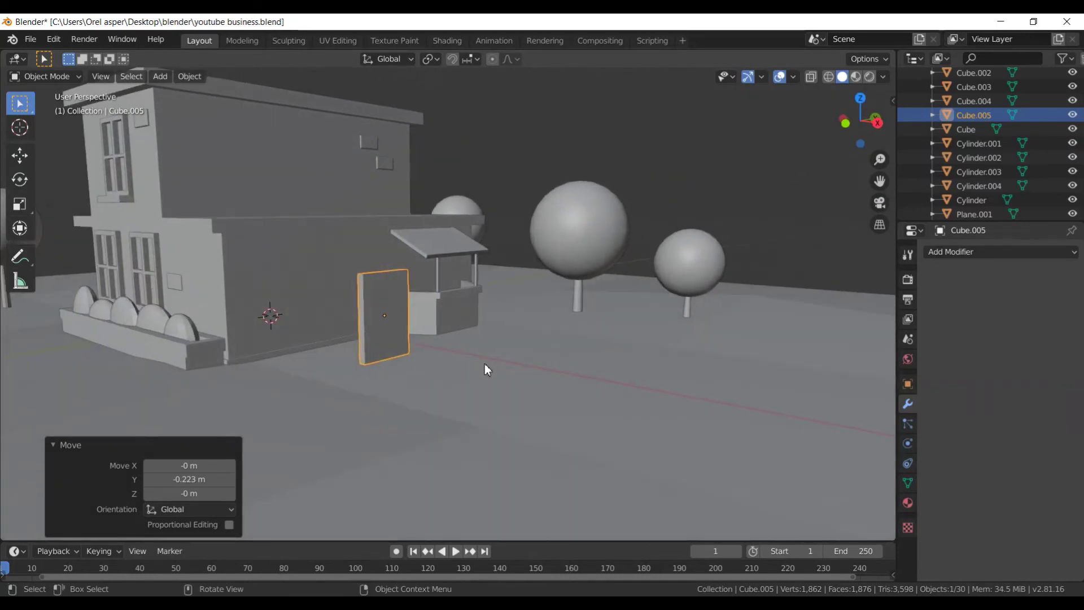
key("g")
key("x")
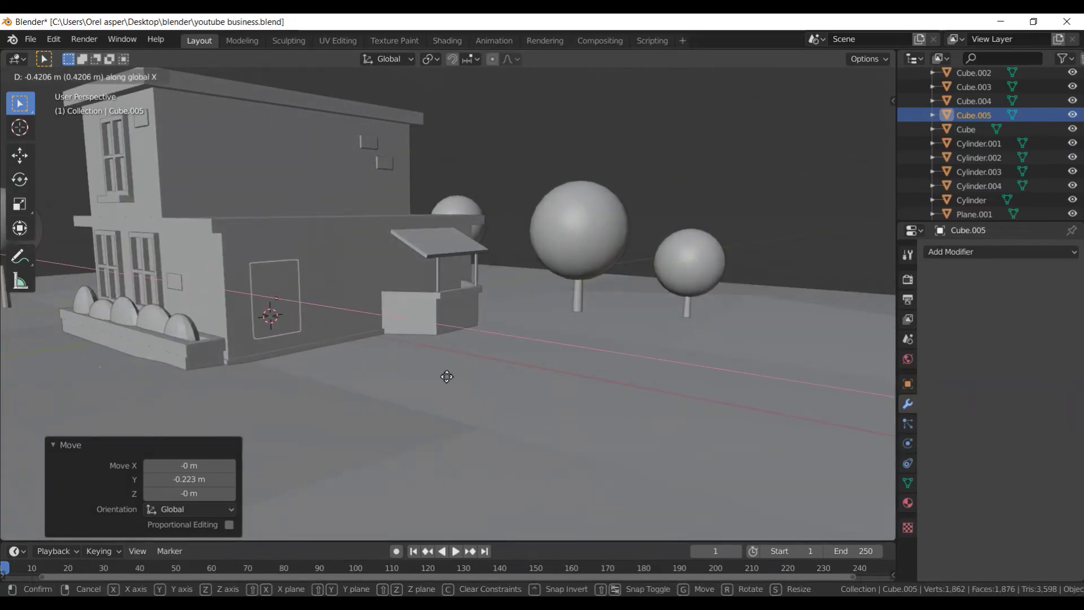
left_click(474, 398)
- Lower the door slab along Z so it rests on the ground
key("KP_3")
mouse_move(474, 397)
middle_mouse_down()
mouse_move(435, 358)
mouse_move(450, 443)
mouse_move(435, 396)
mouse_move(560, 407)
middle_mouse_up()
scroll(573, 389, "up", 3)
scroll(595, 377, "up", 3)
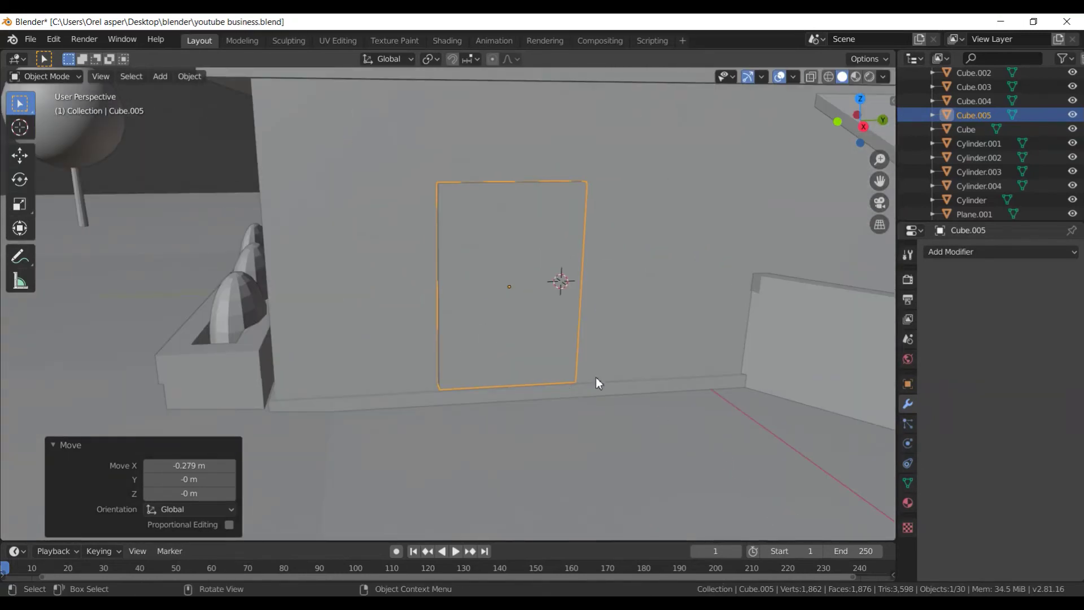
key("g")
key("z")
left_click(599, 385)
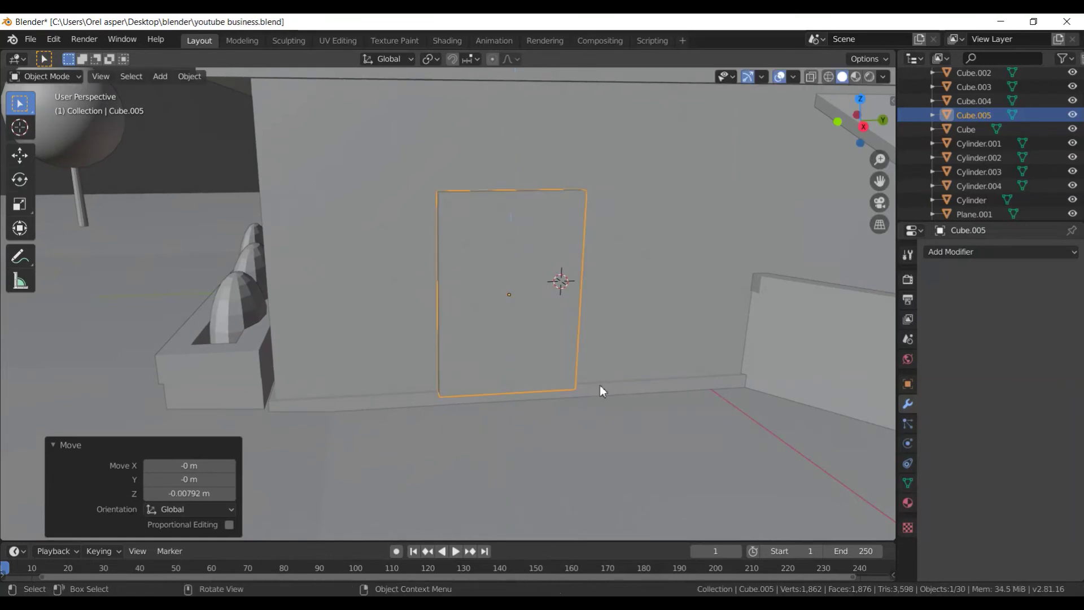
middle_click_drag(599, 385, 635, 371)
scroll(594, 374, "down", 3)
scroll(587, 375, "down", 1)
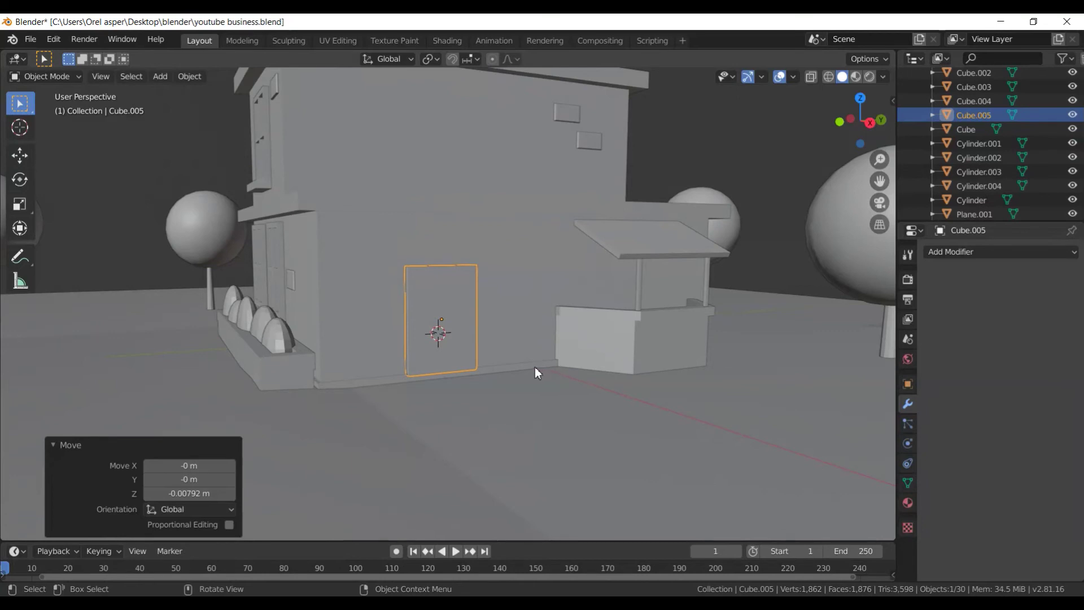
- Stretch the door 1.199 times taller along Z and raise it 0.0223 m
key("s")
key("z")
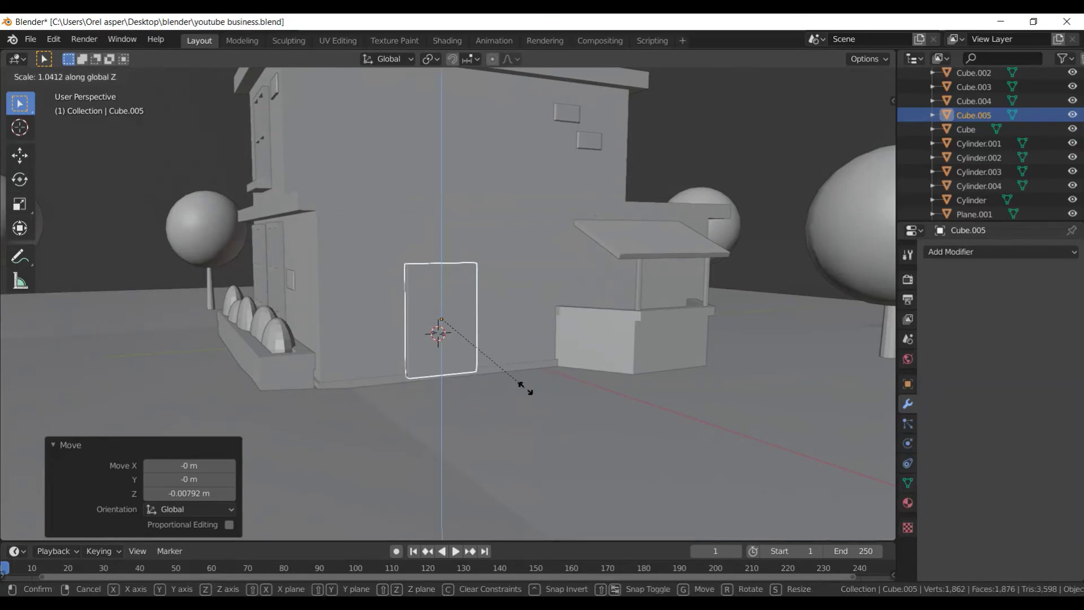
left_click(534, 403)
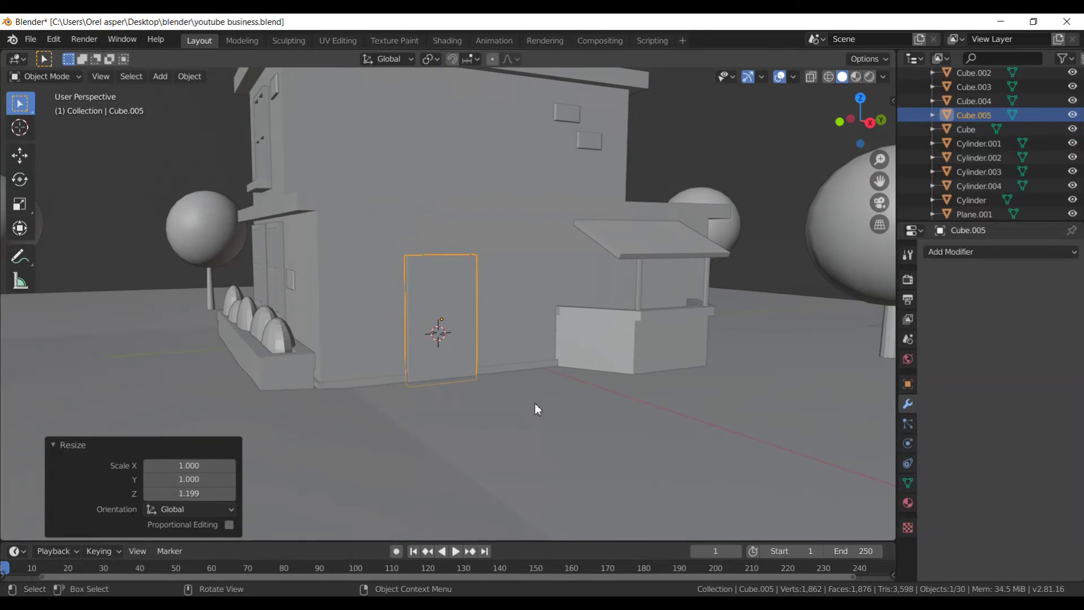
key("g")
key("z")
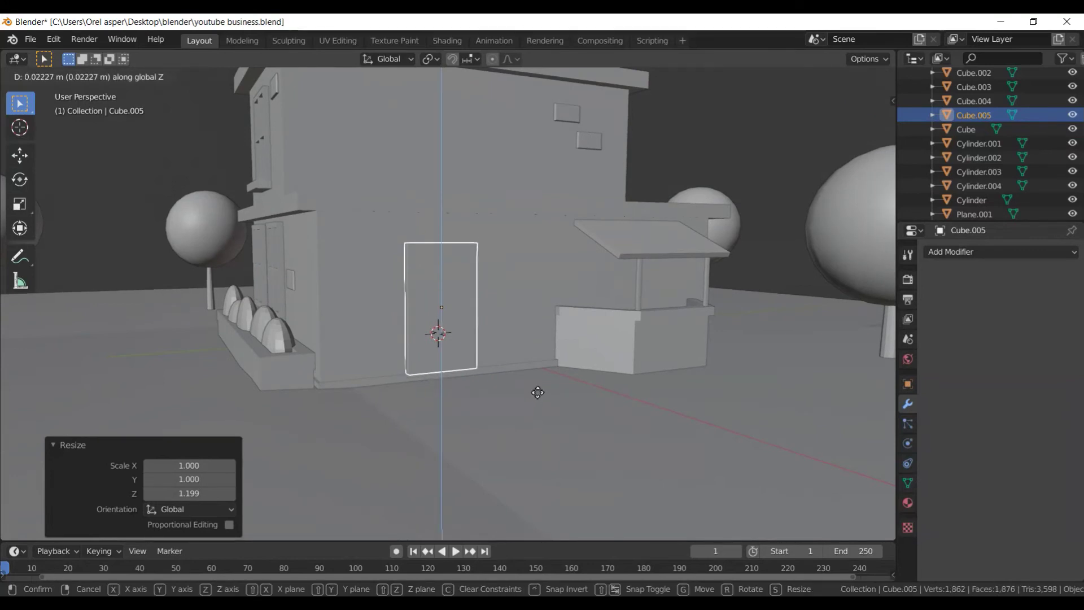
left_click(537, 392)
- Orbit around the shop and select the small wall window
scroll(525, 390, "down", 3)
mouse_move(521, 389)
middle_mouse_down()
mouse_move(449, 389)
mouse_move(504, 425)
mouse_move(497, 408)
middle_mouse_up()
scroll(498, 406, "up", 2)
middle_click_drag(489, 368, 532, 400)
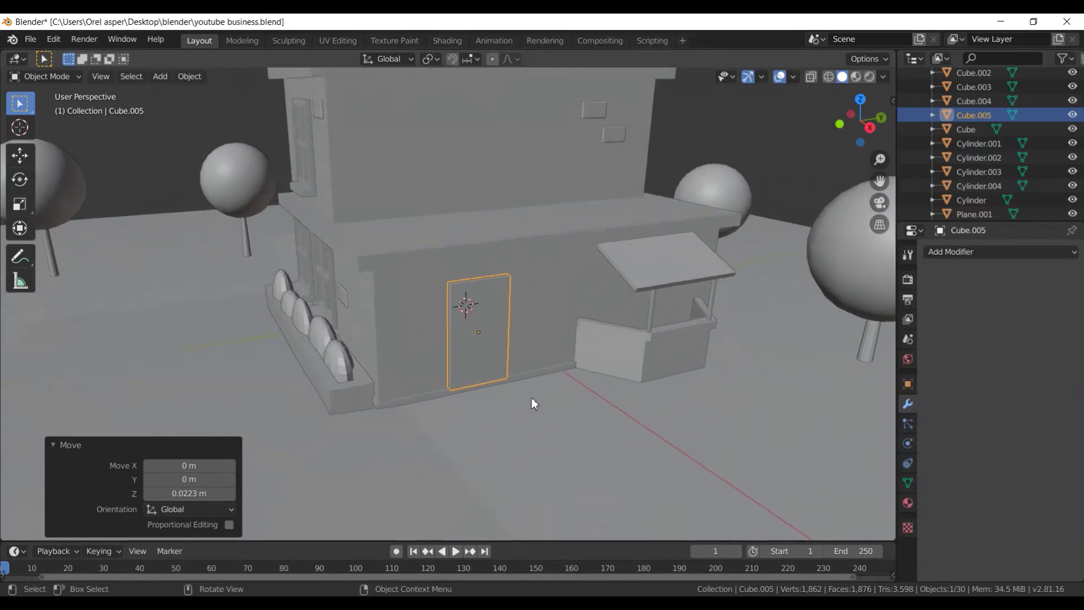
scroll(530, 398, "down", 2)
left_click(577, 173)
scroll(559, 198, "down", 3)
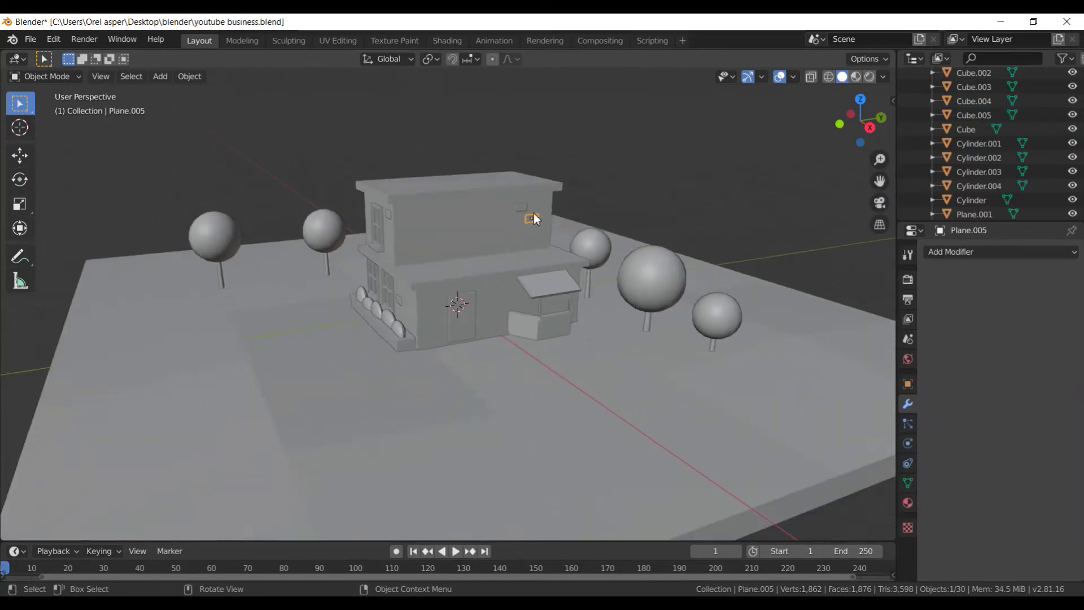
- Duplicate the small wall window and drop the copy beside the door
middle_click_drag(545, 212, 594, 289)
key("shift+d")
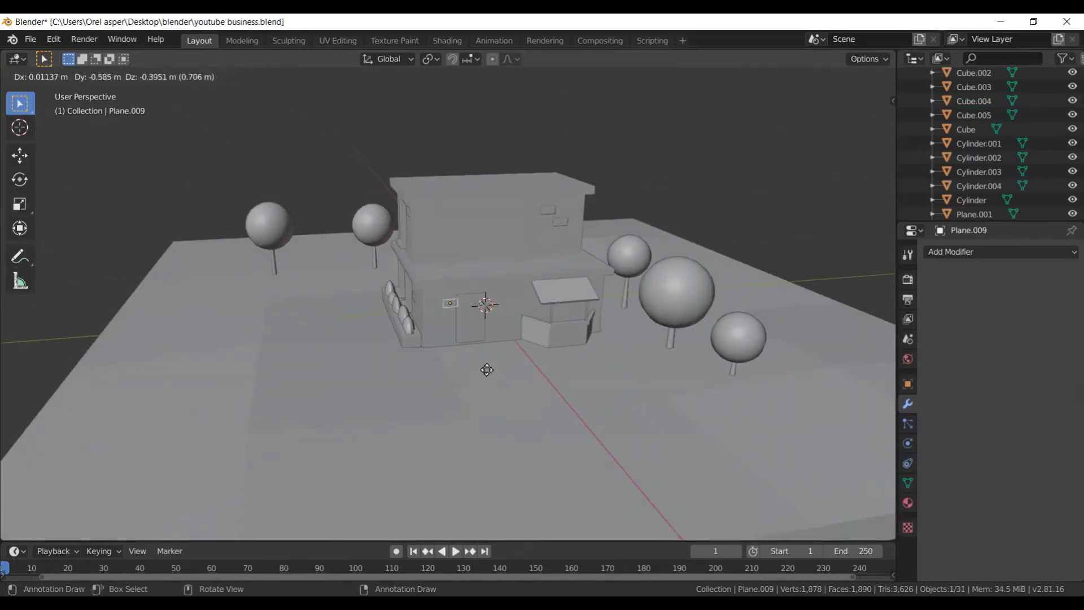
left_click(489, 365)
key("g")
key("y")
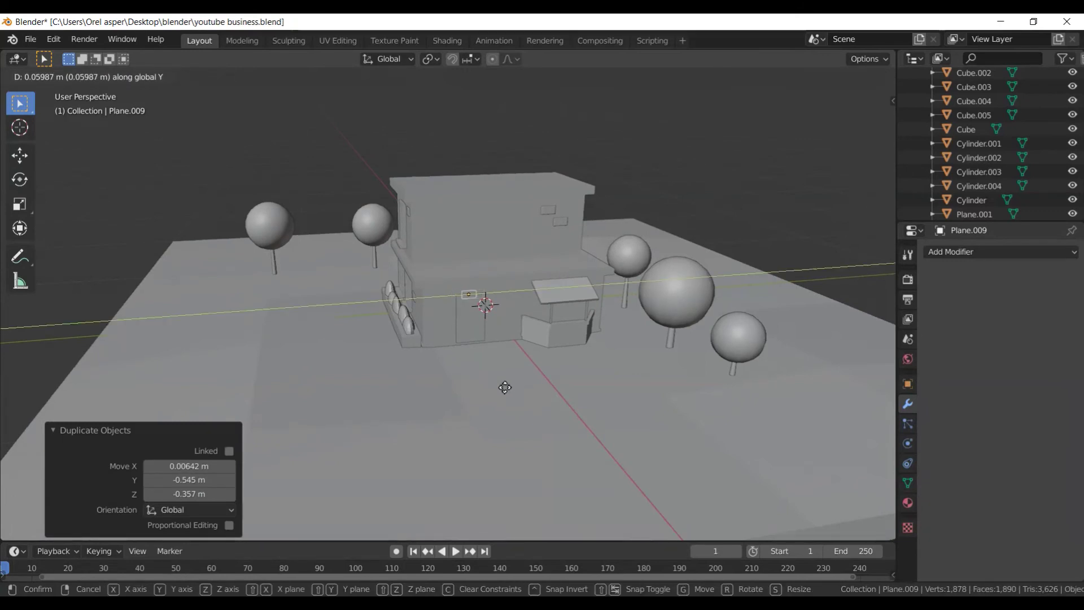
key("x")
left_click(496, 390)
- Raise the window copy above the door and slide it along Y over it
key("g")
key("z")
left_click(491, 367)
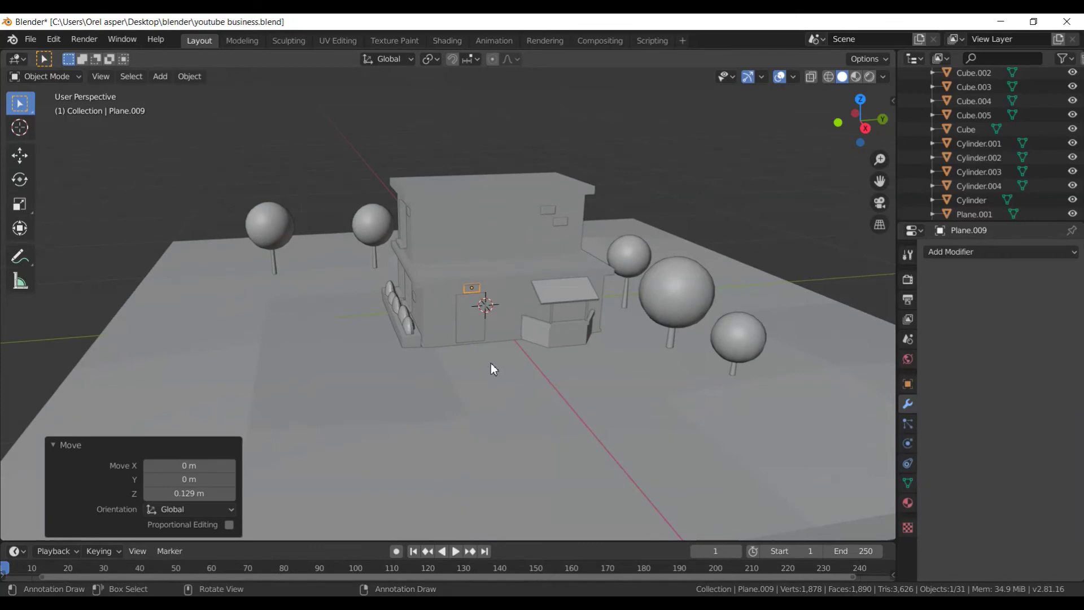
key("KP_Decimal")
scroll(490, 369, "down", 5)
mouse_move(547, 317)
middle_mouse_down()
mouse_move(592, 336)
mouse_move(520, 370)
mouse_move(545, 373)
middle_mouse_up()
key("g")
key("y")
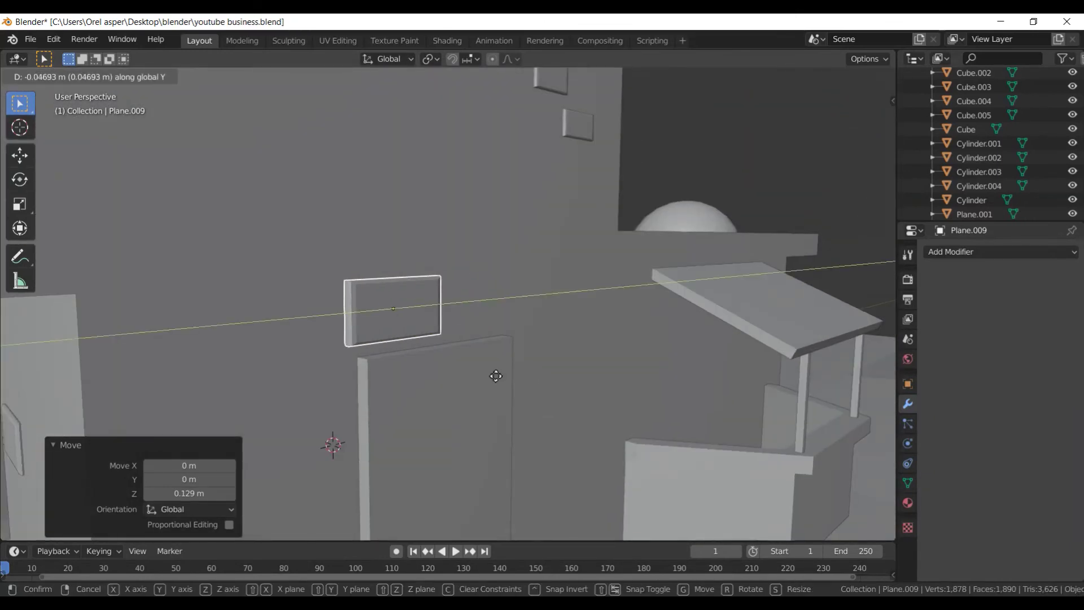
left_click(453, 385)
- Nudge the window copy along X against the wall, then select the door
mouse_move(453, 385)
middle_mouse_down()
mouse_move(517, 391)
mouse_move(523, 381)
middle_mouse_up()
key("g")
key("z")
key("x")
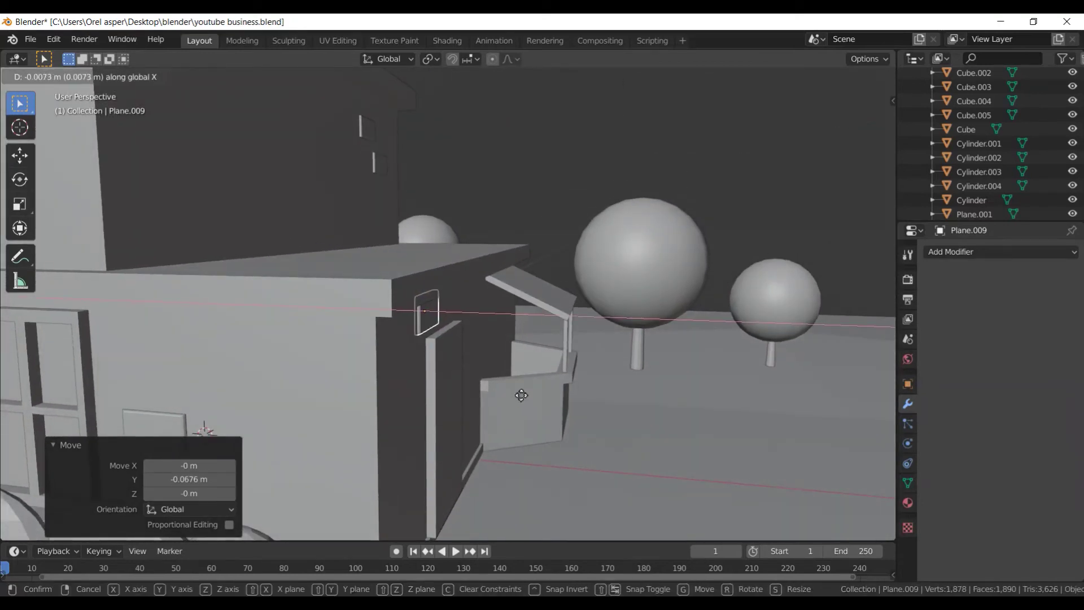
left_click(520, 395)
middle_click_drag(520, 394, 428, 361)
scroll(480, 394, "up", 3)
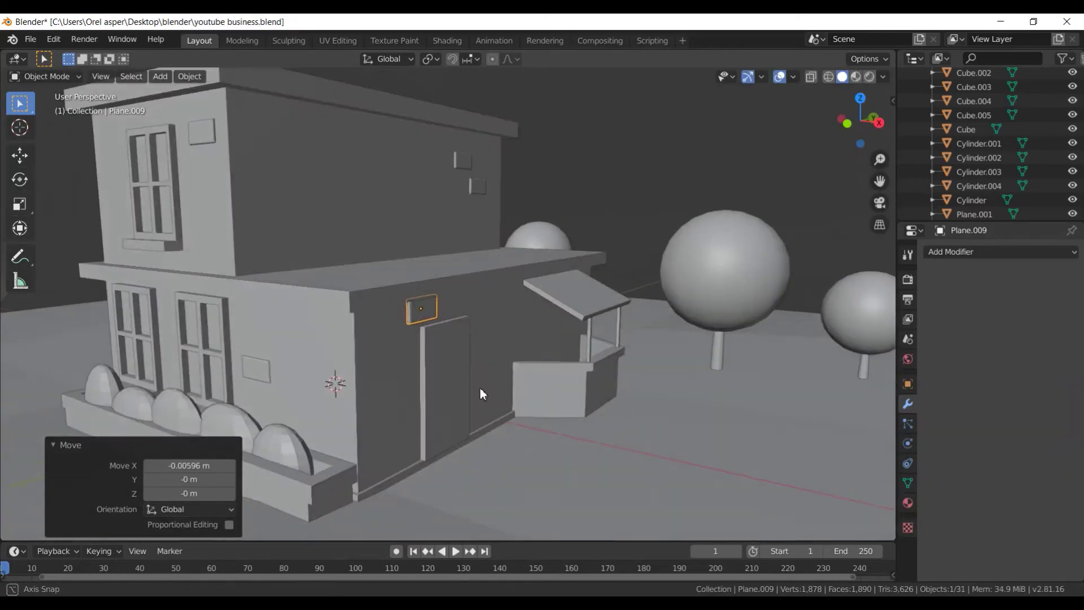
middle_click_drag(480, 394, 482, 383)
left_click(480, 385)
- Narrow the door along X and switch to a front wireframe view
key("s")
key("x")
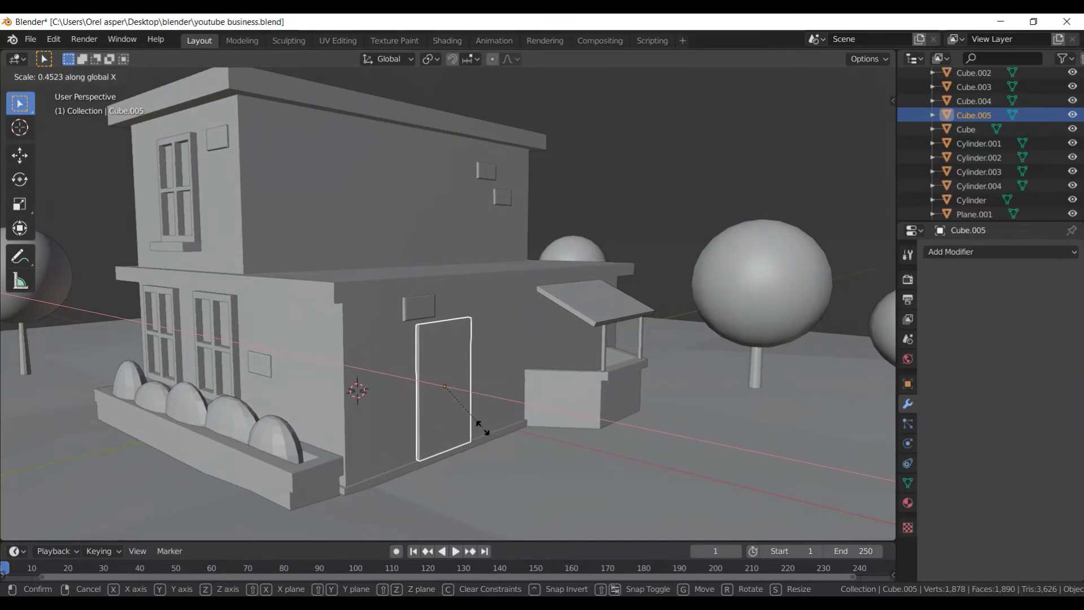
left_click(484, 427)
key("KP_1")
scroll(549, 347, "up", 3)
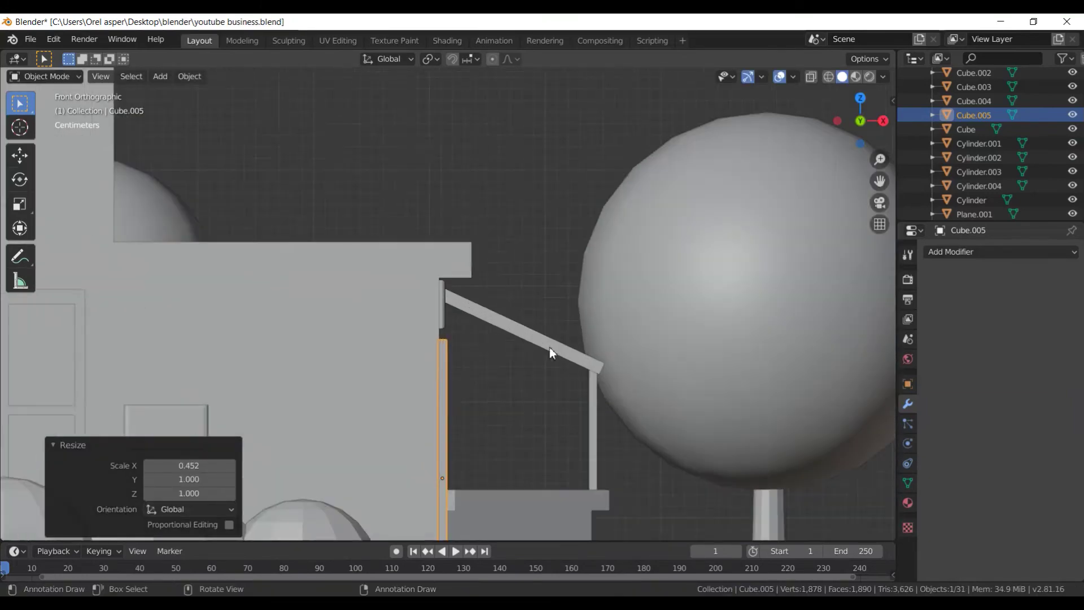
scroll(552, 384, "down", 5, "shift")
scroll(548, 412, "up", 3)
key("shift+z")
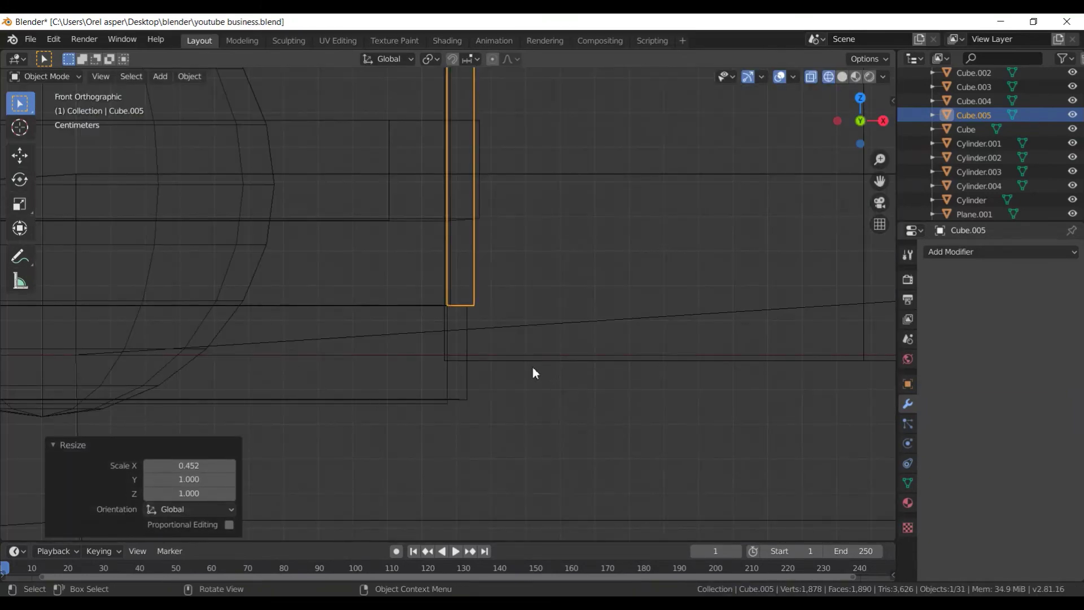
- Rescale the door to 0.806 along X and shift it -0.00131 m flush with the wall
key("s")
key("x")
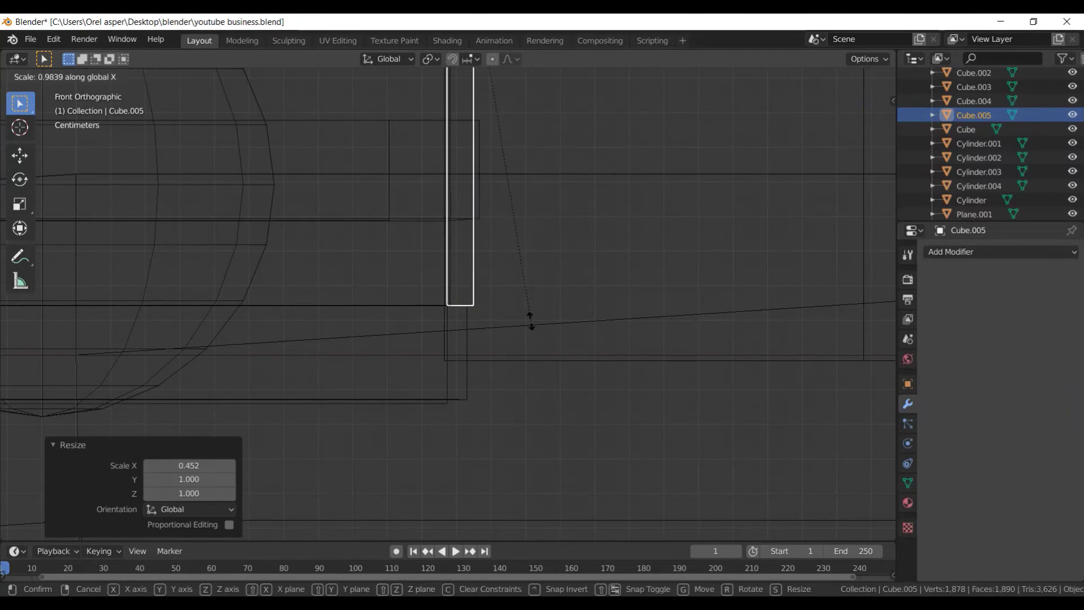
key("z")
key("x")
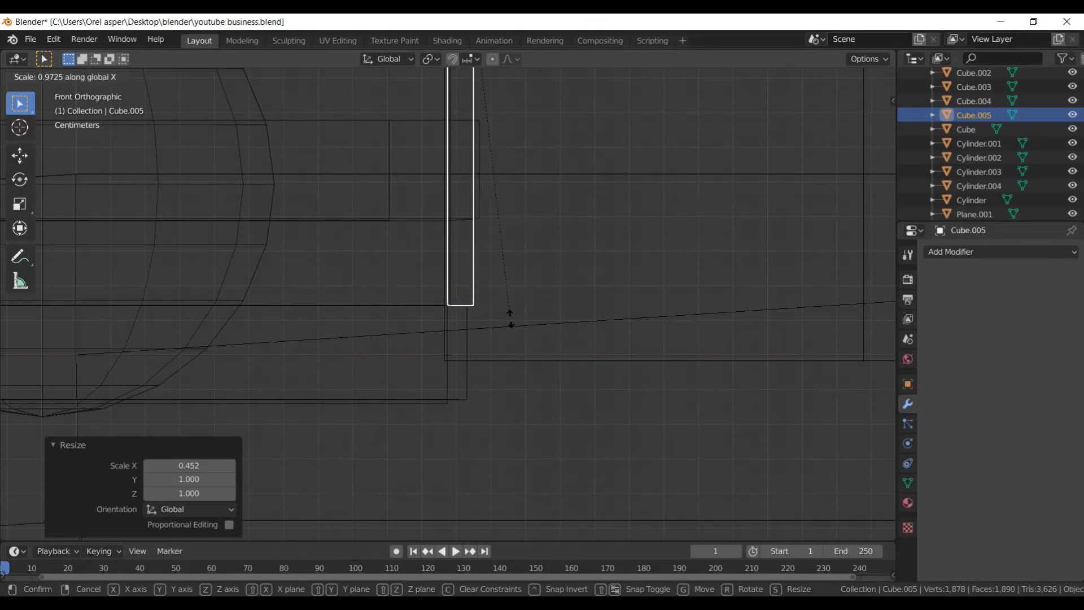
left_click(478, 253)
key("g")
key("y")
key("x")
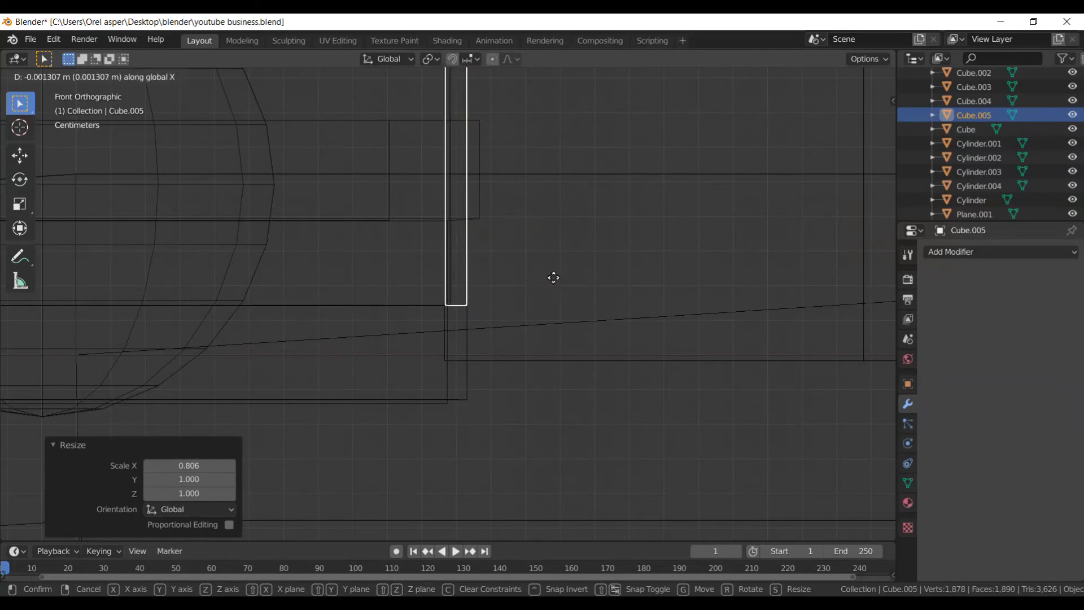
left_click(552, 276)
mouse_move(552, 277)
middle_mouse_down()
mouse_move(414, 314)
mouse_move(488, 337)
middle_mouse_up()
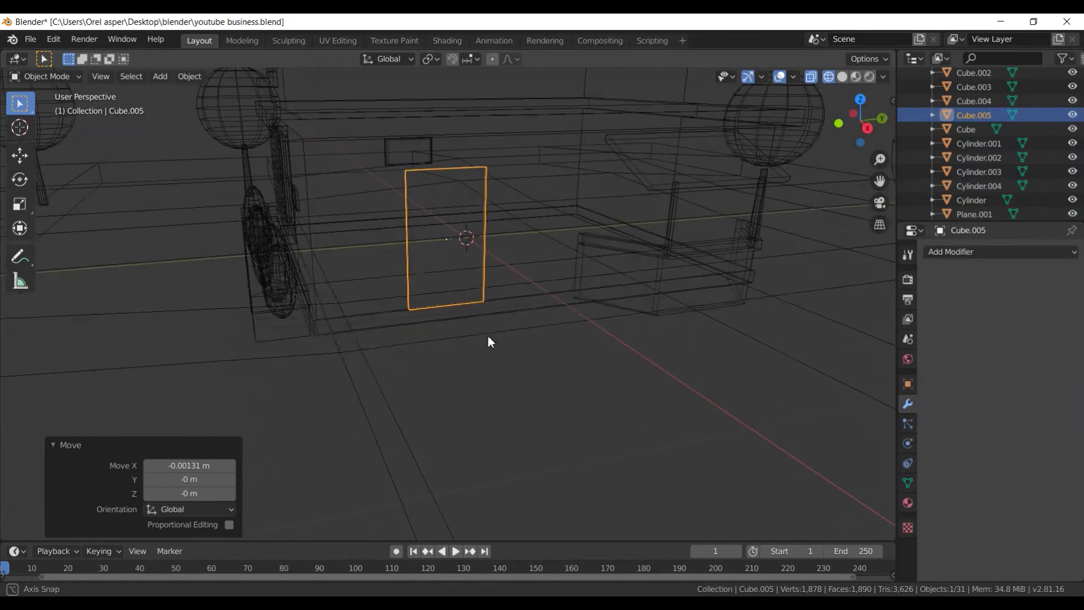
scroll(476, 330, "down", 2)
key("shift+z")
scroll(558, 300, "up", 2)
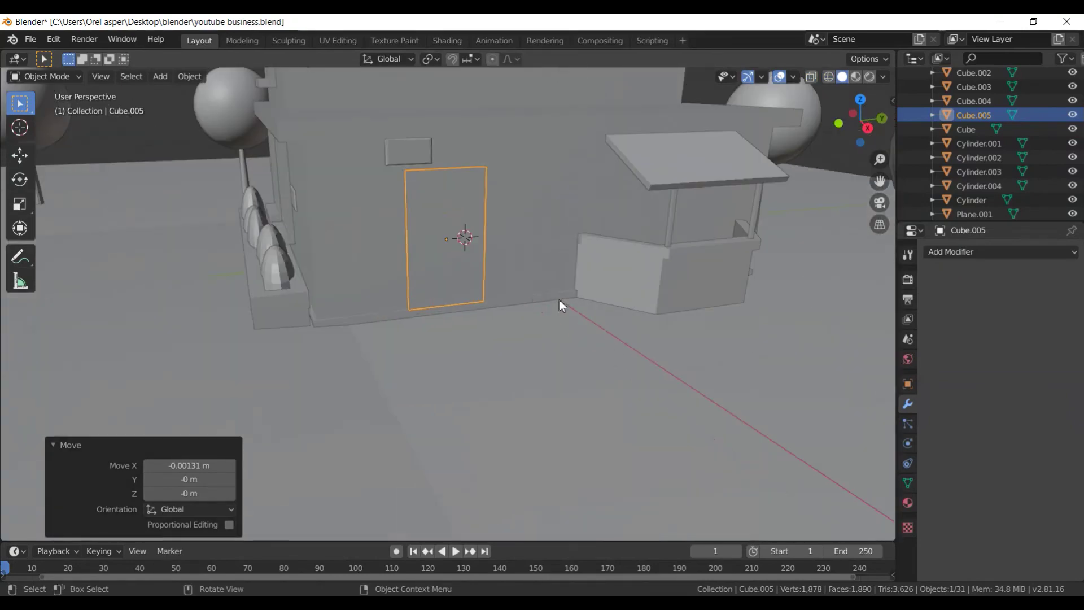
- Enter Edit Mode on the door and merge its vertices by distance
key("Tab")
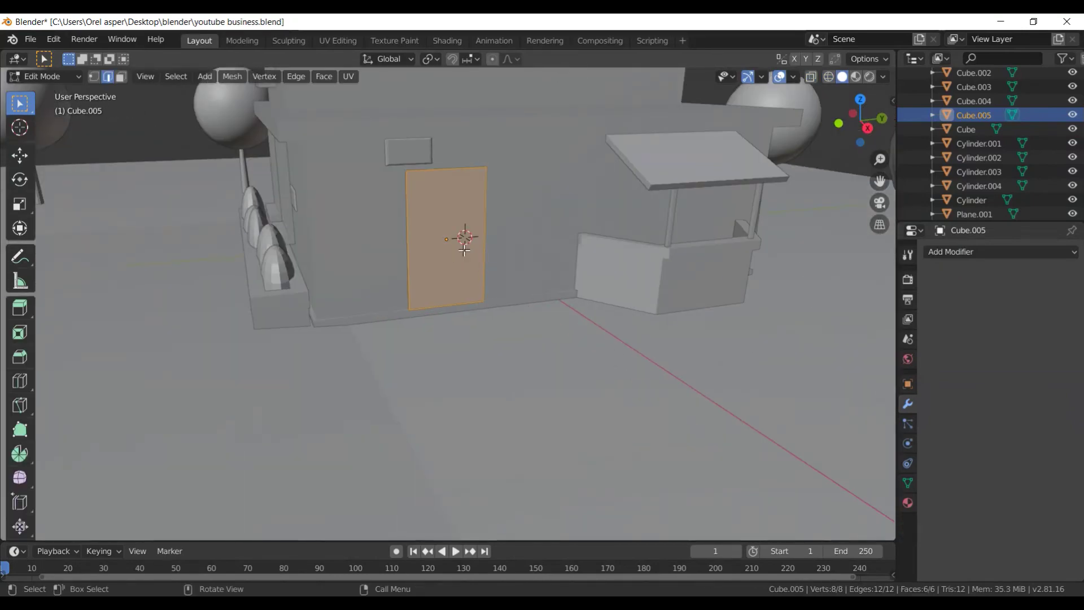
key("i")
key("Escape")
key("Tab")
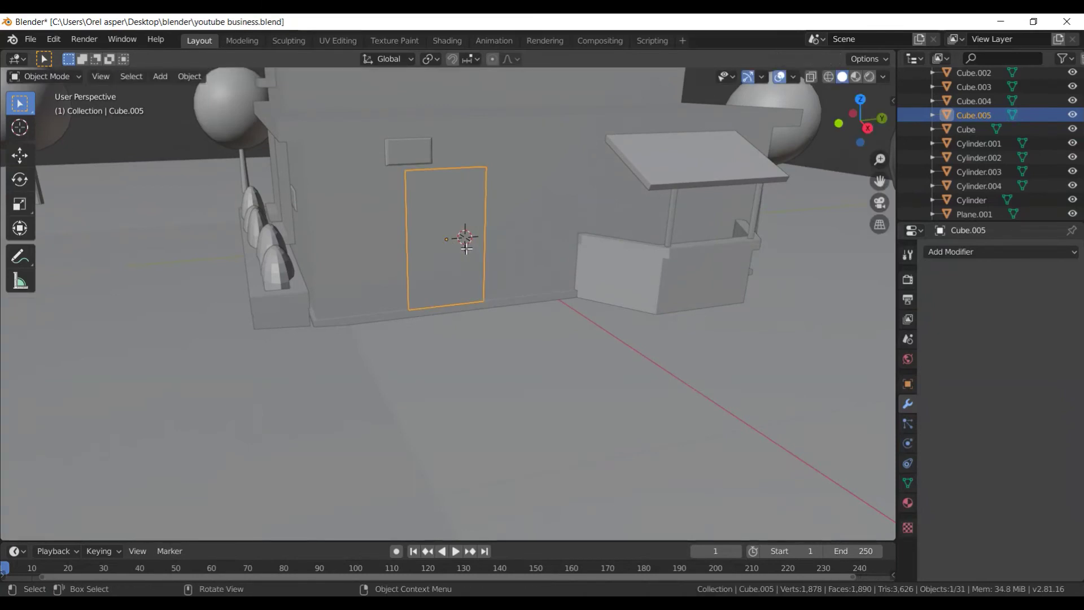
key("Tab")
key("m")
left_click(466, 249)
- Deselect all and select only the door's front face in face select mode
scroll(464, 254, "up", 1)
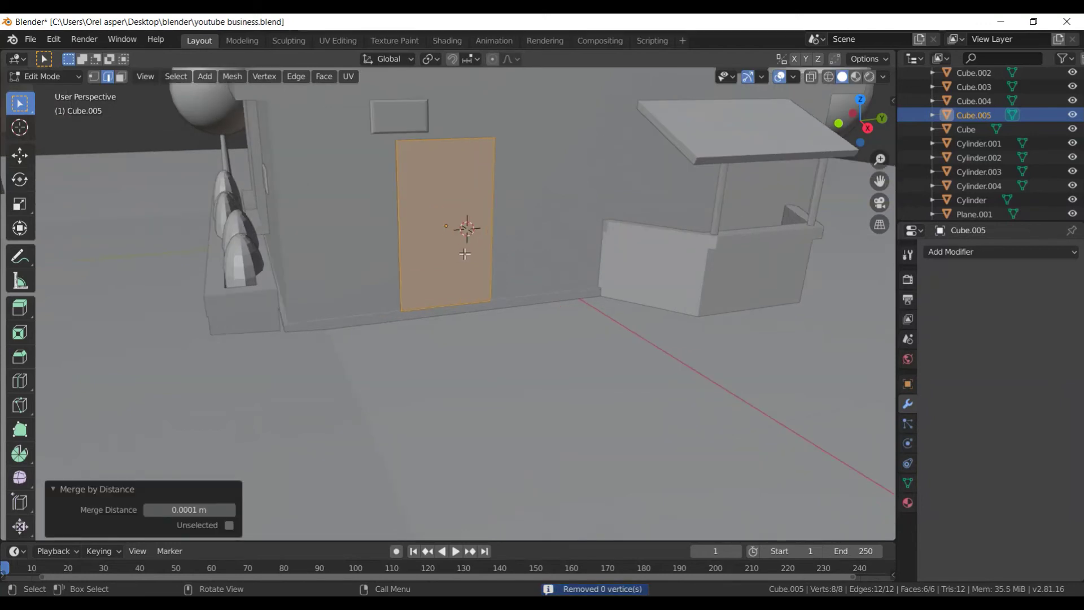
scroll(464, 251, "up", 1)
scroll(469, 254, "up", 2)
middle_click_drag(477, 259, 505, 281)
key("alt+a")
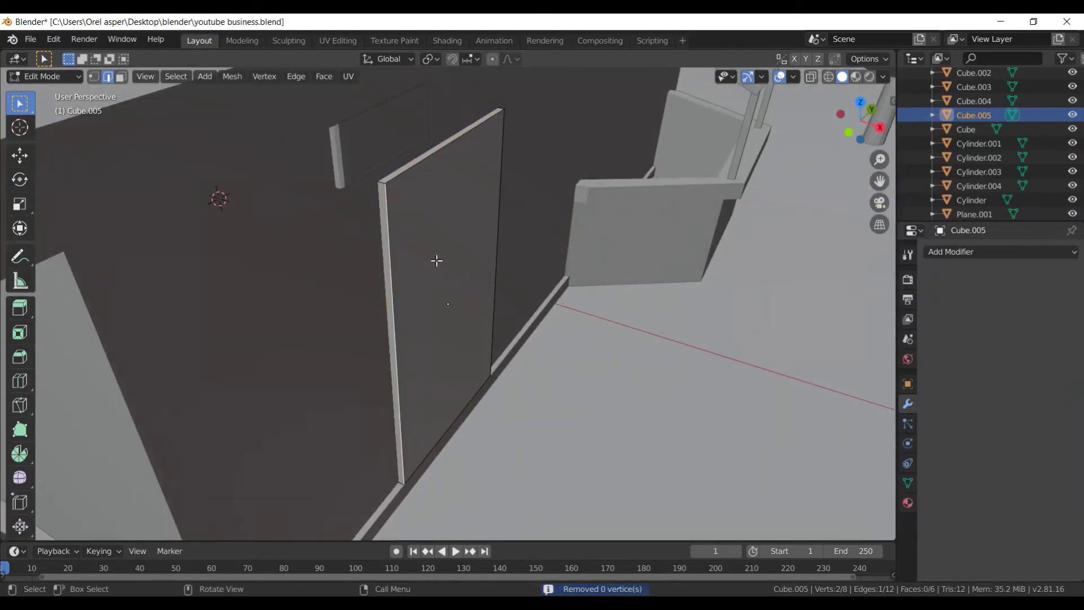
key("3")
left_click(466, 269)
mouse_move(466, 269)
middle_mouse_down()
mouse_move(492, 273)
mouse_move(356, 286)
middle_mouse_up()
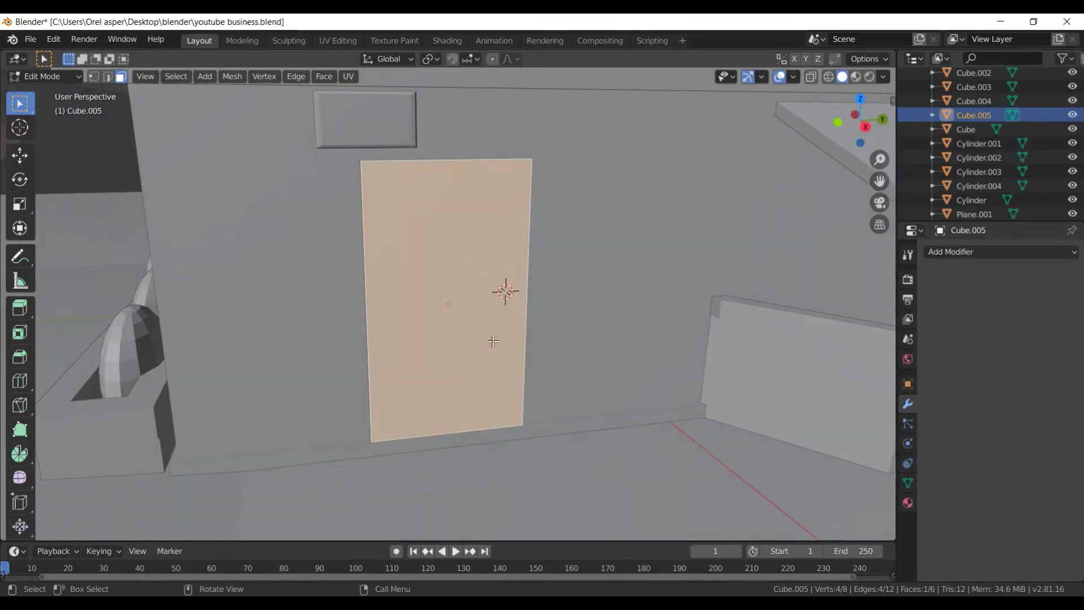
- Inset the door's front face to form a frame and narrow the inner face
key("i")
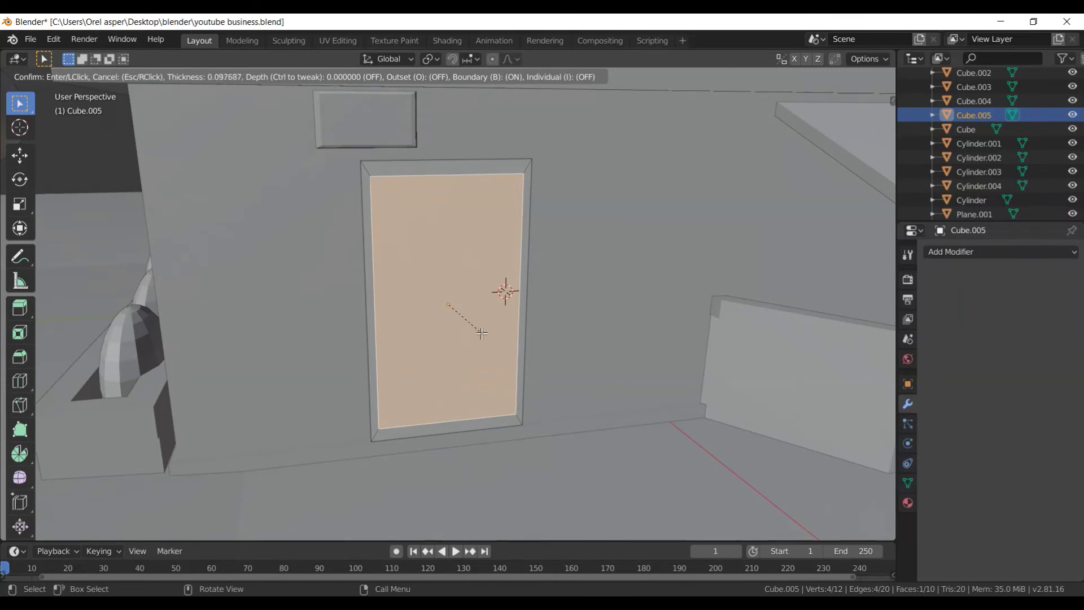
left_click(477, 337)
middle_click_drag(477, 337, 553, 374)
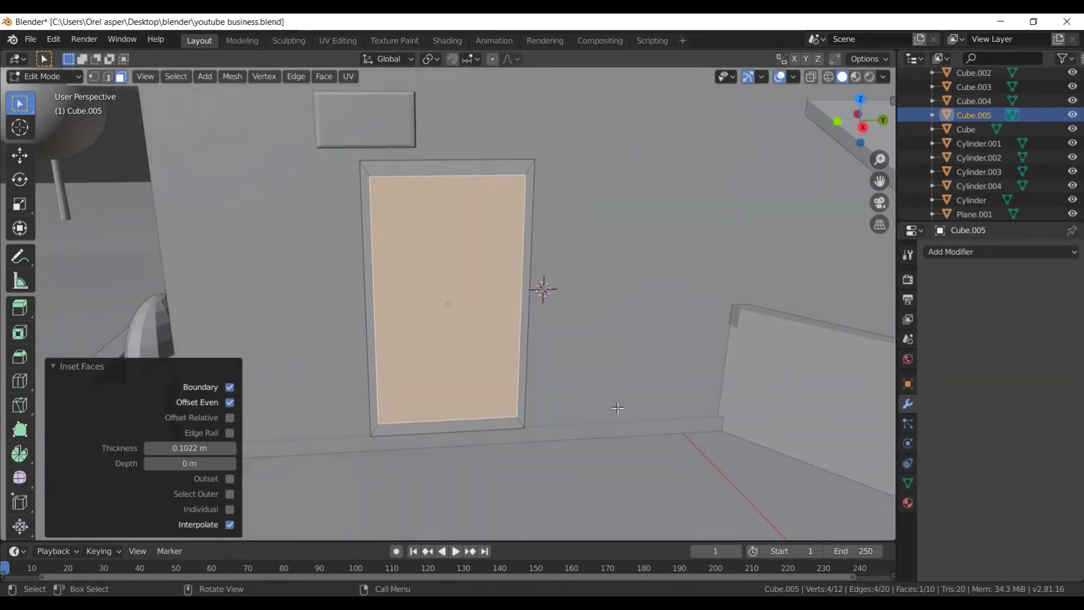
key("s")
key("x")
key("y")
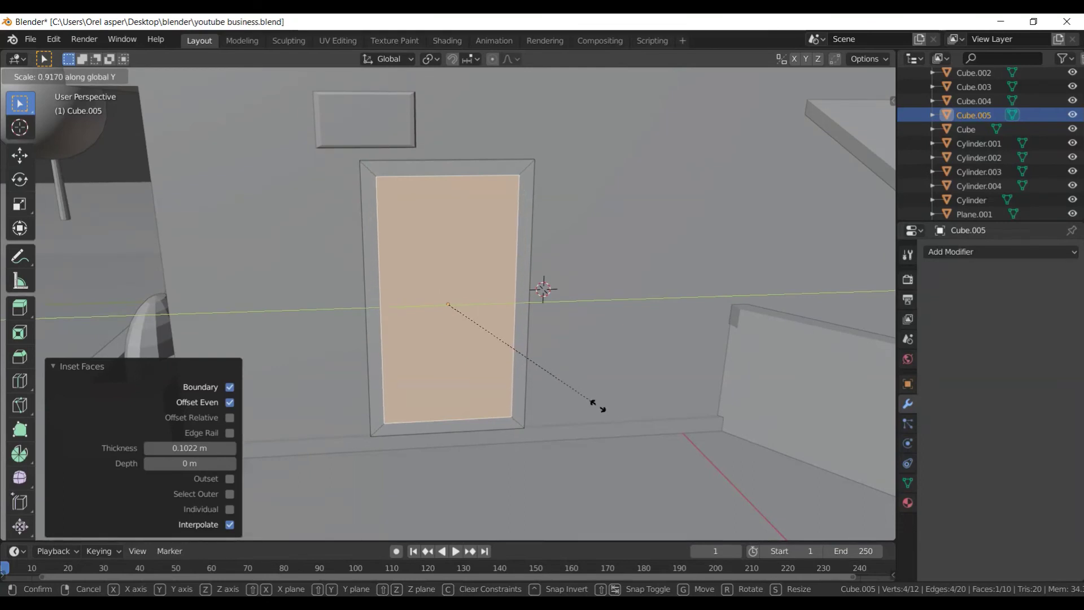
left_click(597, 405)
- Extrude the inner door face back into the frame and leave Edit Mode
middle_click_drag(598, 406, 740, 471)
key("e")
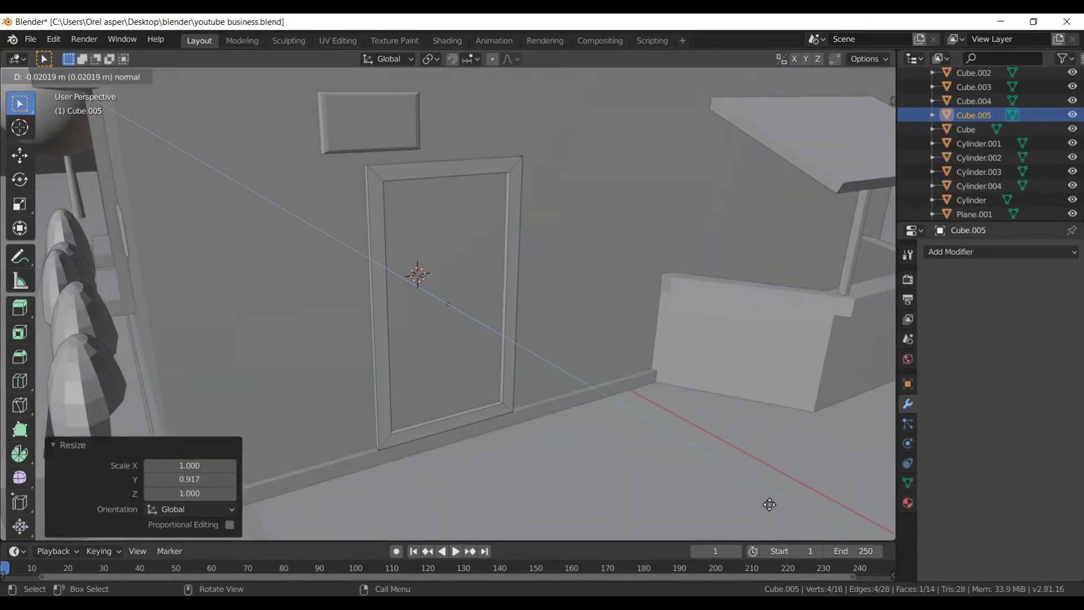
left_click(778, 507)
key("Tab")
scroll(645, 448, "down", 3)
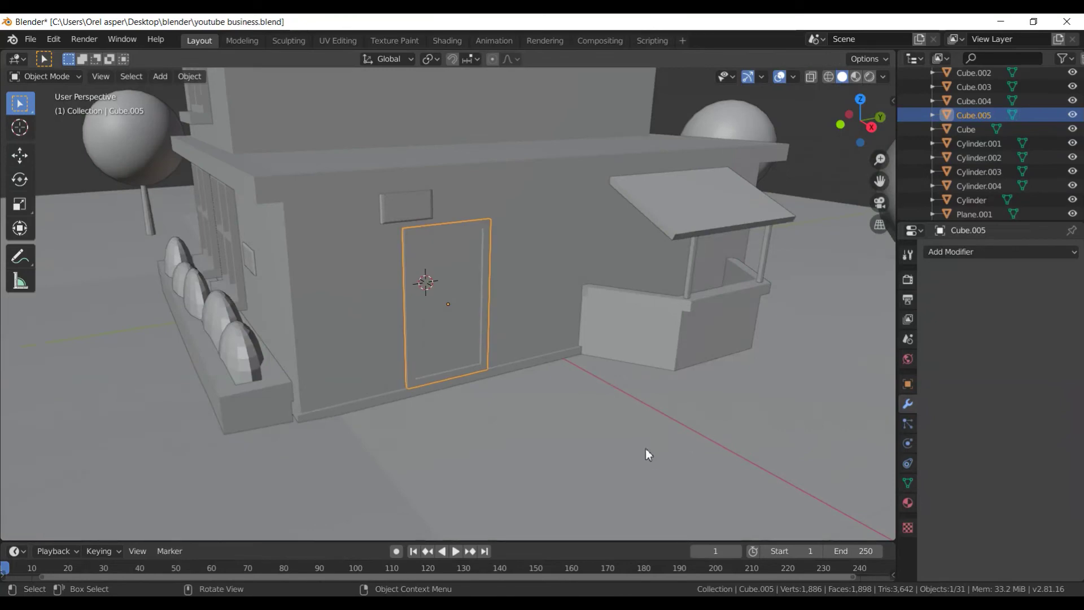
middle_click_drag(645, 448, 678, 444)
scroll(617, 419, "up", 3)
- Re-enter Edit Mode on the door and save the blend file
key("Tab")
scroll(617, 420, "up", 2)
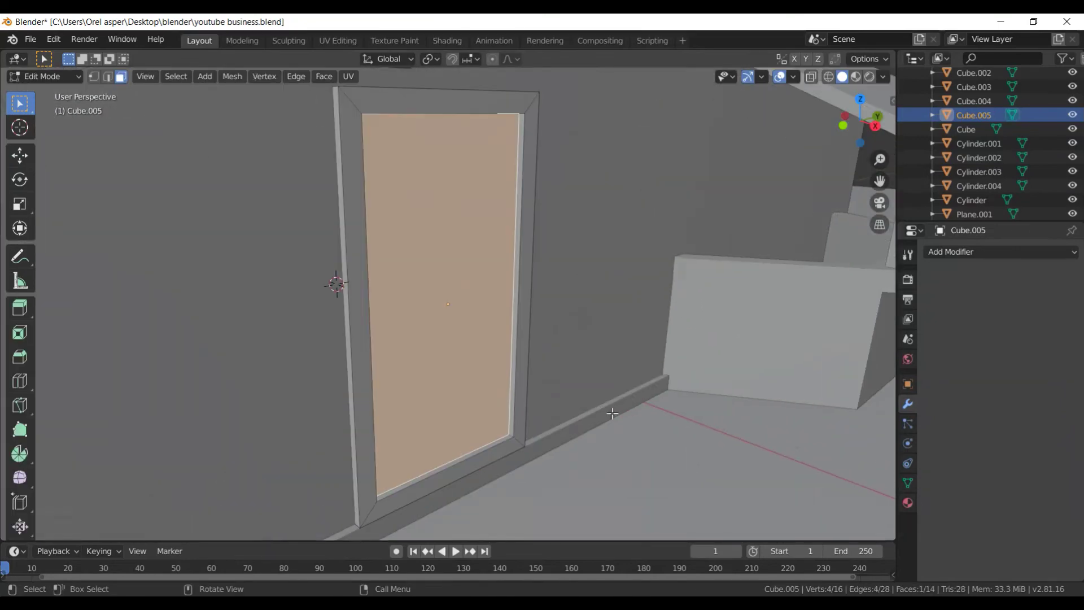
middle_click_drag(612, 413, 518, 371)
scroll(518, 371, "up", 2)
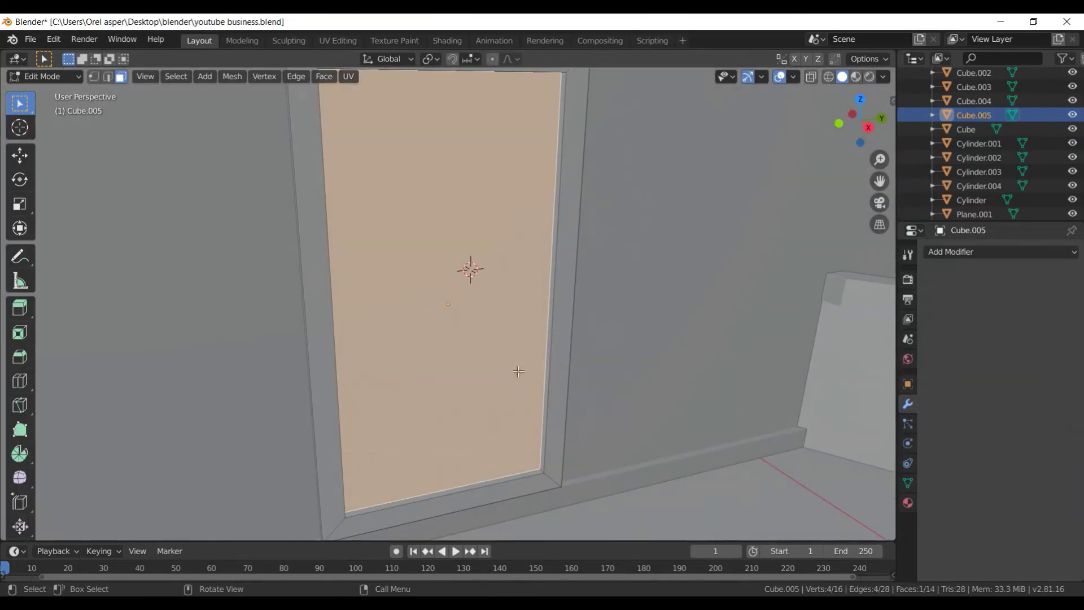
scroll(516, 370, "down", 3)
middle_click_drag(515, 370, 508, 278)
scroll(491, 322, "up", 2)
mouse_move(491, 321)
middle_mouse_down()
mouse_move(395, 326)
mouse_move(547, 357)
middle_mouse_up()
scroll(482, 323, "down", 2)
key("ctrl+s")
- Reselect the door's front face, undoing a stray side-face selection
scroll(425, 353, "down", 2)
scroll(547, 357, "up", 2)
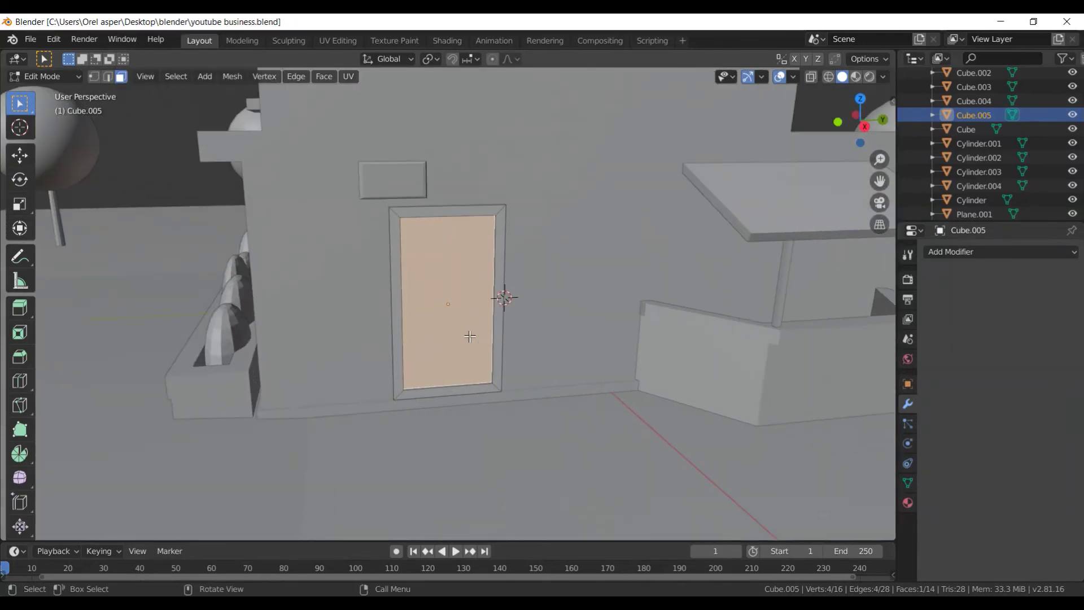
scroll(466, 334, "down", 2)
middle_click_drag(463, 333, 509, 333)
scroll(484, 336, "down", 1)
scroll(509, 334, "up", 3)
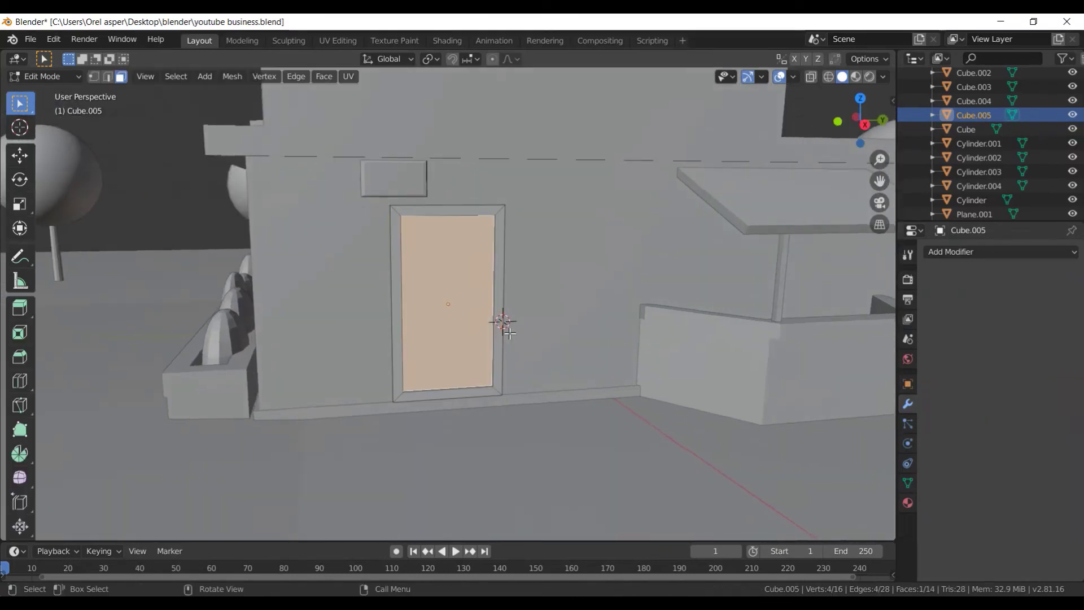
left_click(501, 297)
scroll(495, 297, "down", 1)
middle_click_drag(495, 296, 476, 286)
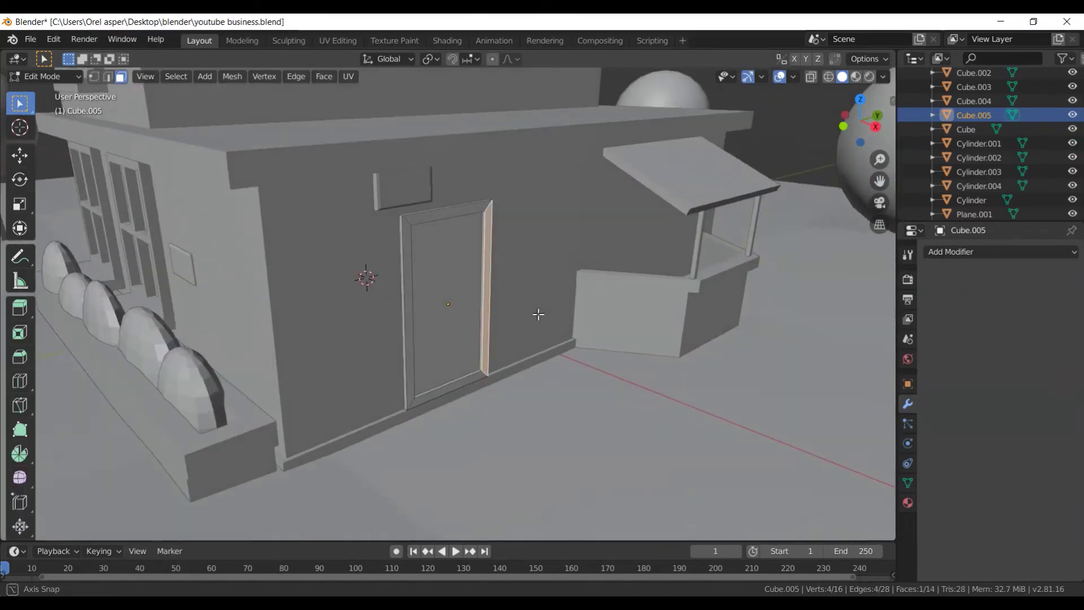
scroll(476, 286, "up", 1)
key("ctrl+z")
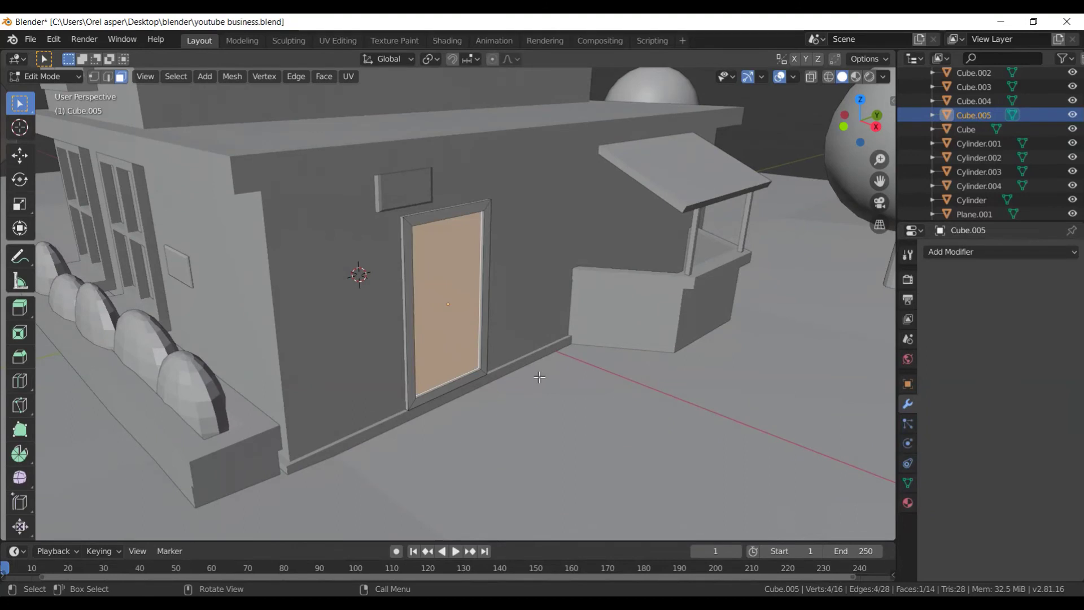
scroll(539, 376, "down", 1)
middle_click_drag(539, 376, 519, 369)
- Shrink a copy of the door face to 0.202 and move it near the door's right edge
key("g")
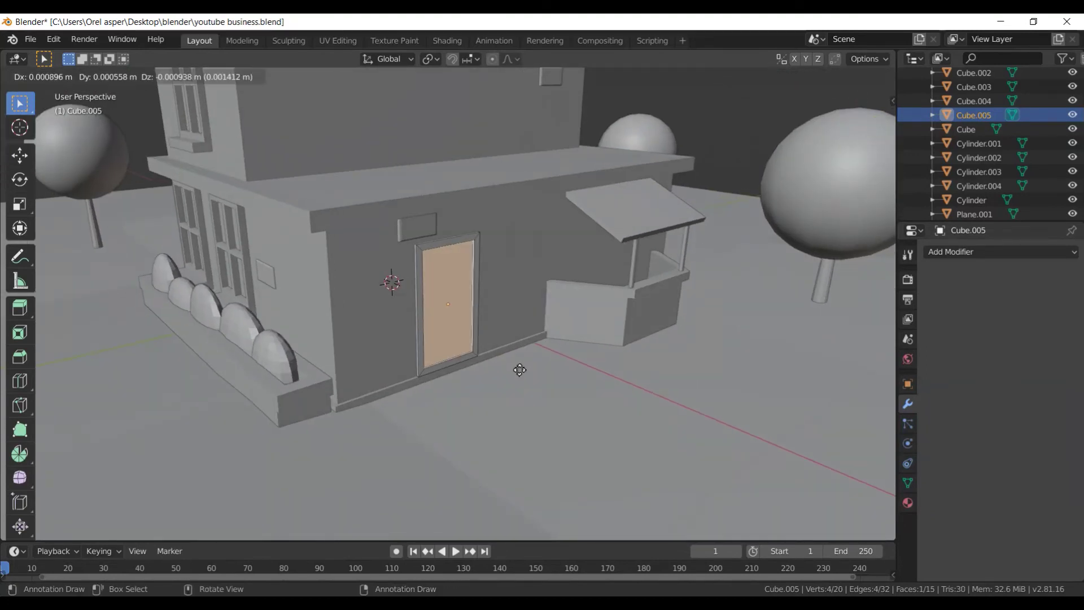
key("s")
left_click(456, 314)
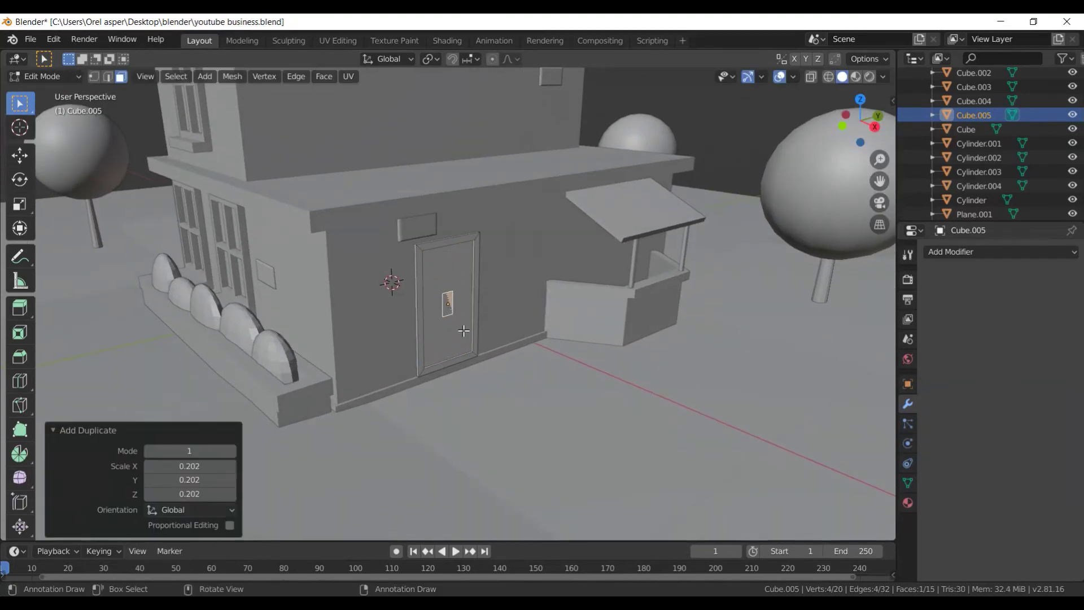
key("g")
key("y")
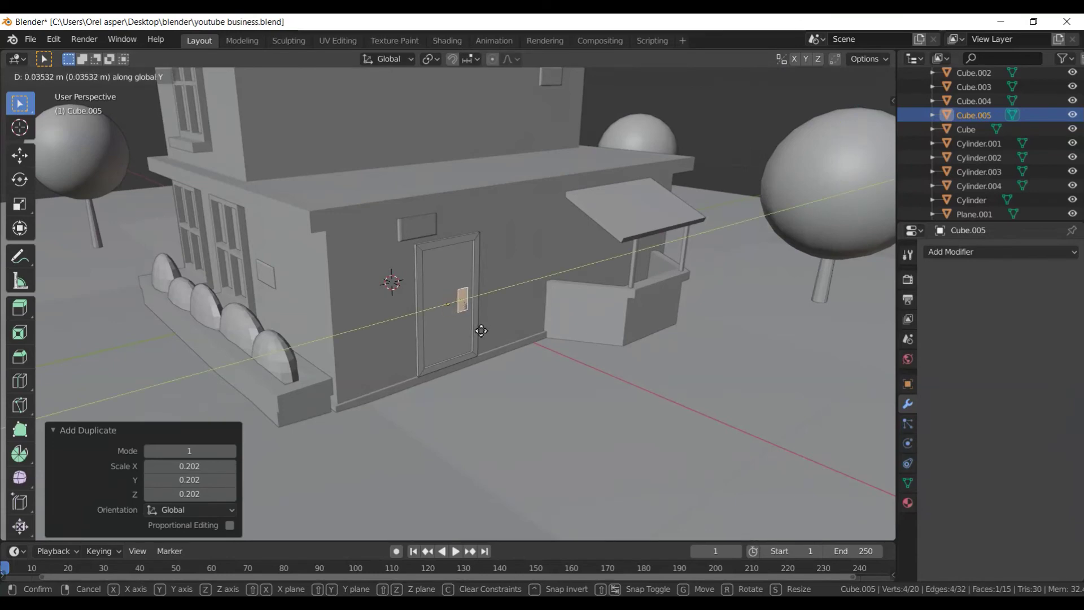
left_click(482, 330)
key("g")
key("x")
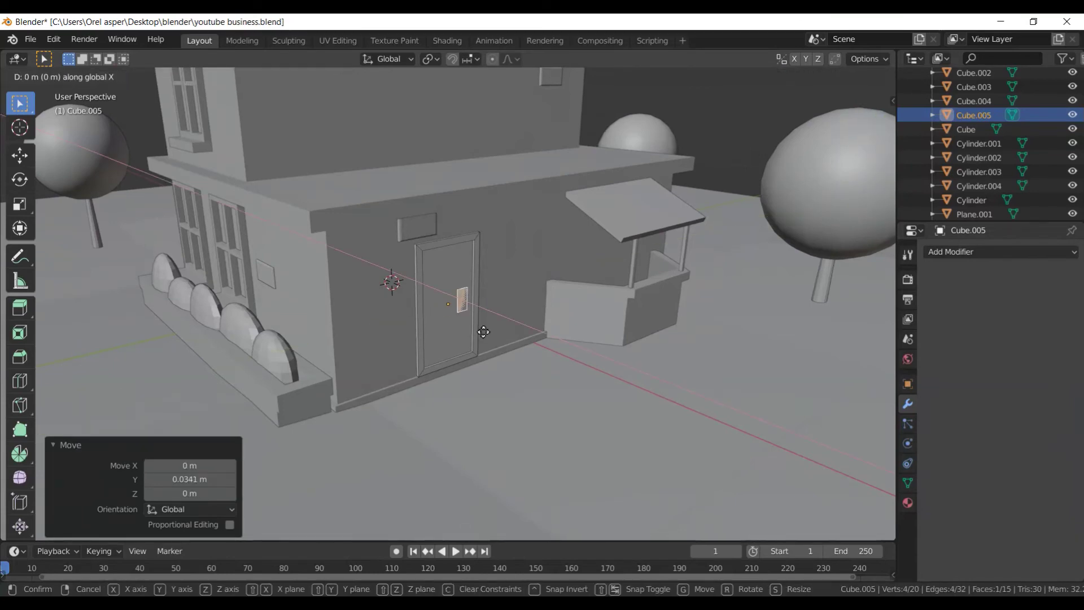
left_click(481, 331)
key("KP_Decimal")
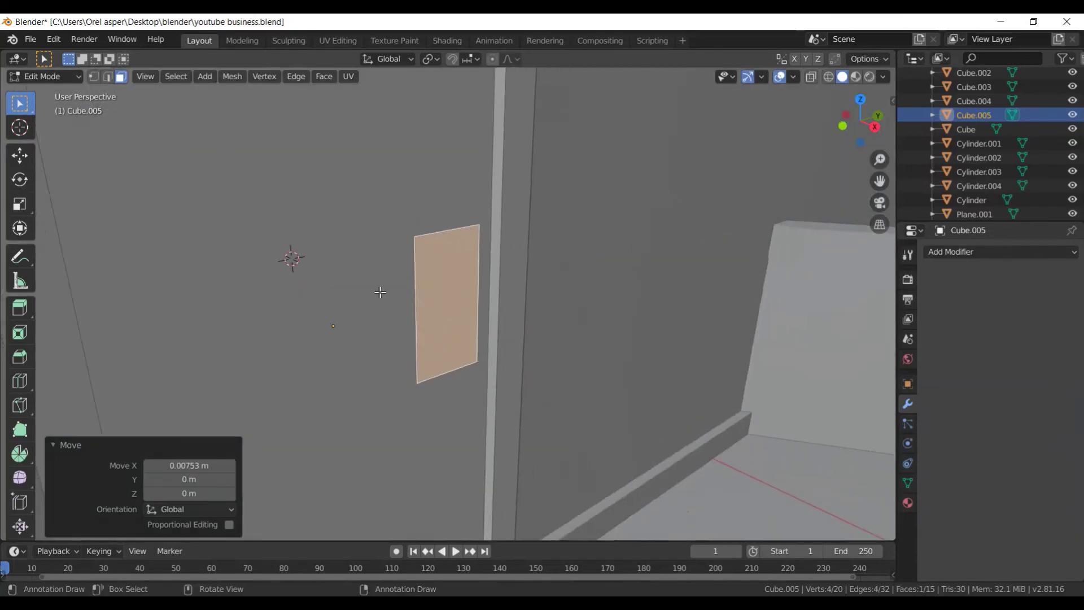
scroll(450, 318, "down", 5)
- Stretch the small face vertically, shrink it to 0.680 and nudge it along Y
key("s")
key("z")
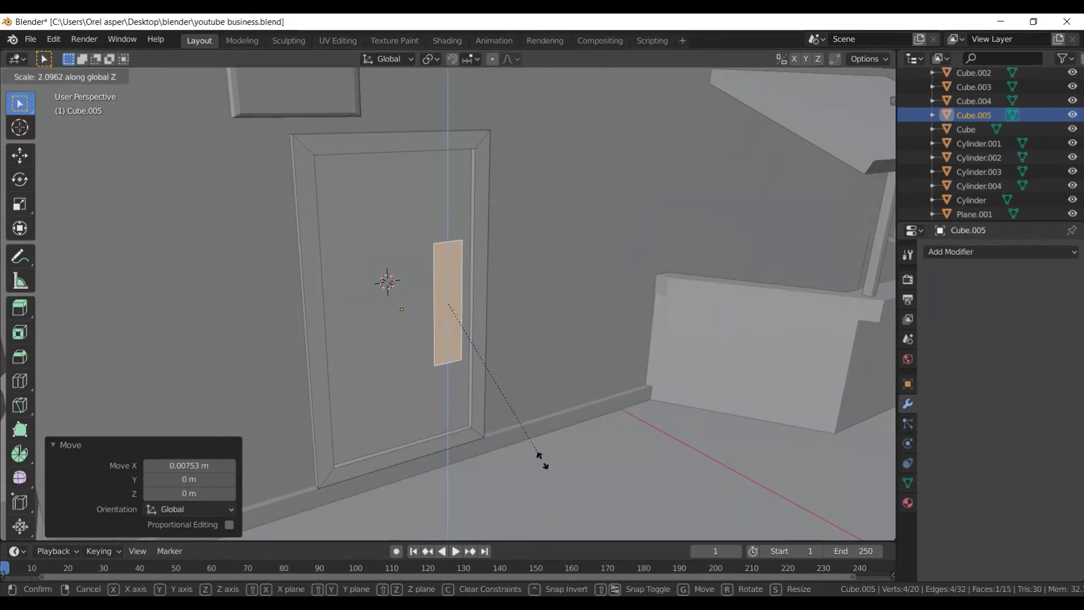
left_click(544, 456)
key("s")
left_click(575, 384)
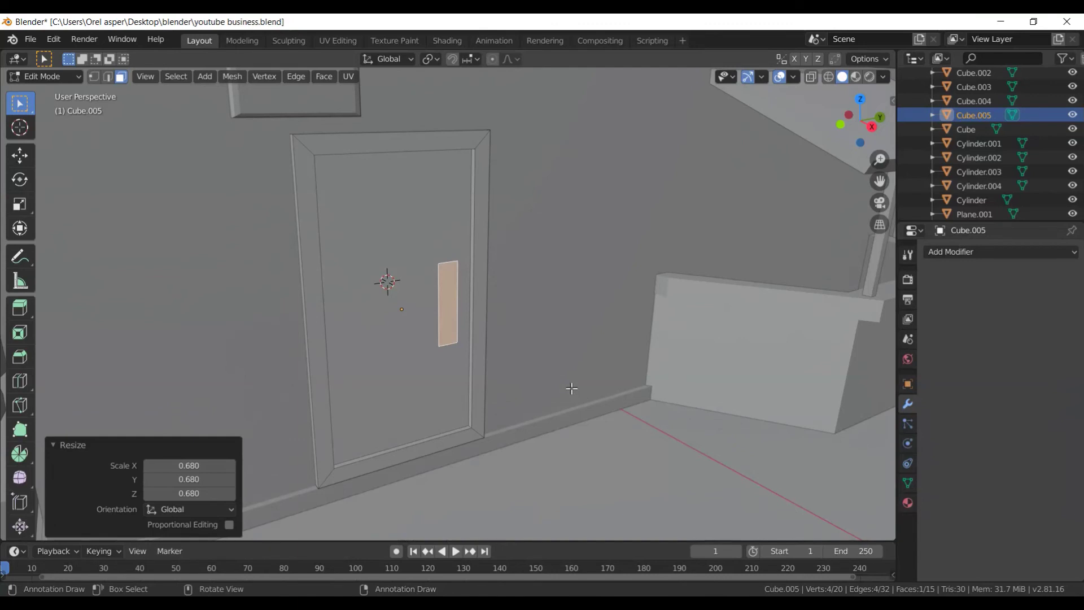
key("g")
key("y")
left_click(583, 392)
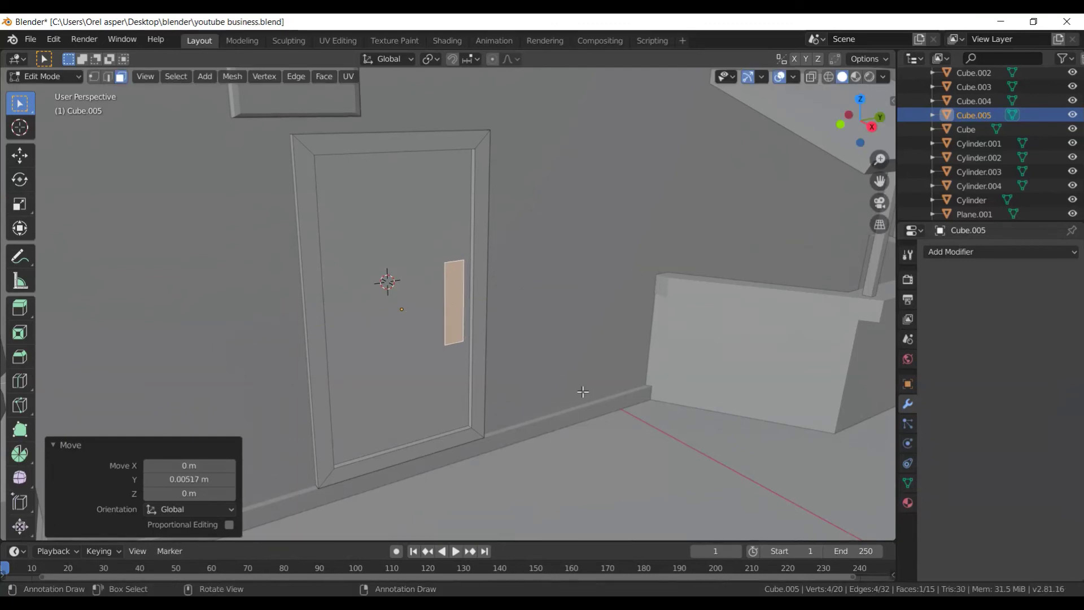
- Extrude the small face into a slim door handle and leave Edit Mode
middle_click_drag(582, 391, 632, 397)
key("e")
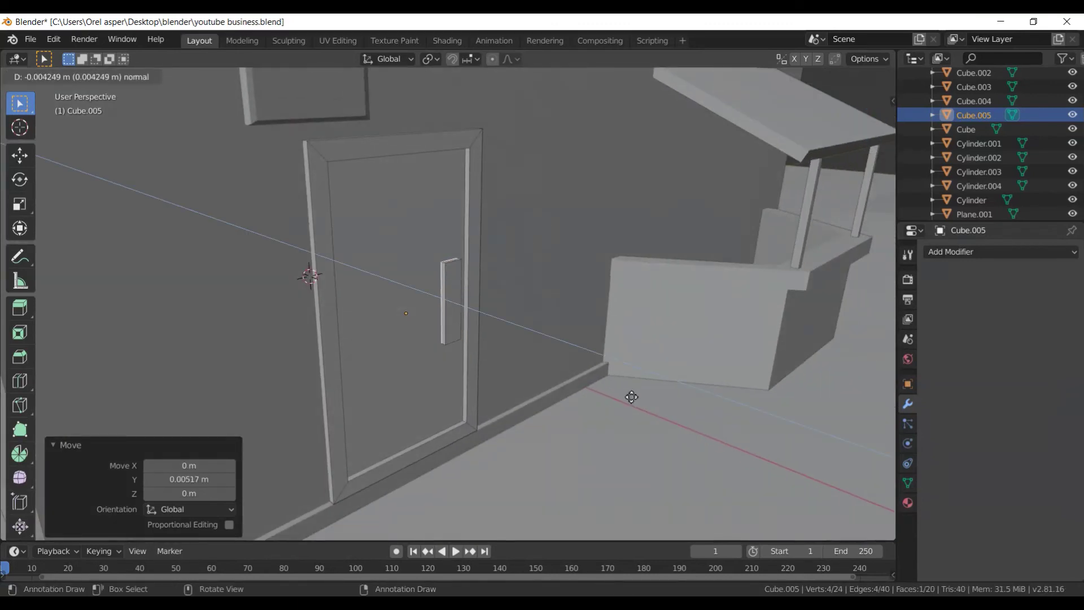
left_click(631, 396)
key("Tab")
mouse_move(623, 395)
middle_mouse_down()
mouse_move(556, 394)
mouse_move(607, 387)
mouse_move(544, 365)
mouse_move(582, 385)
middle_mouse_up()
scroll(532, 366, "up", 3)
mouse_move(529, 361)
middle_mouse_down()
mouse_move(579, 368)
mouse_move(519, 361)
mouse_move(529, 345)
middle_mouse_up()
scroll(536, 362, "down", 5)
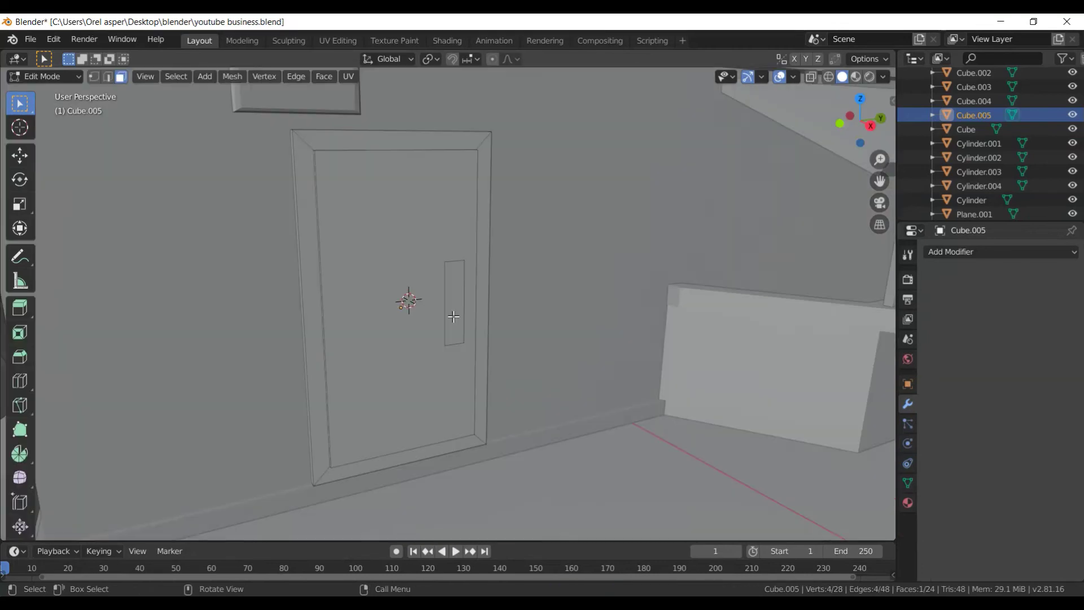
- Select the whole door handle and shift it sideways along X
left_click(455, 314)
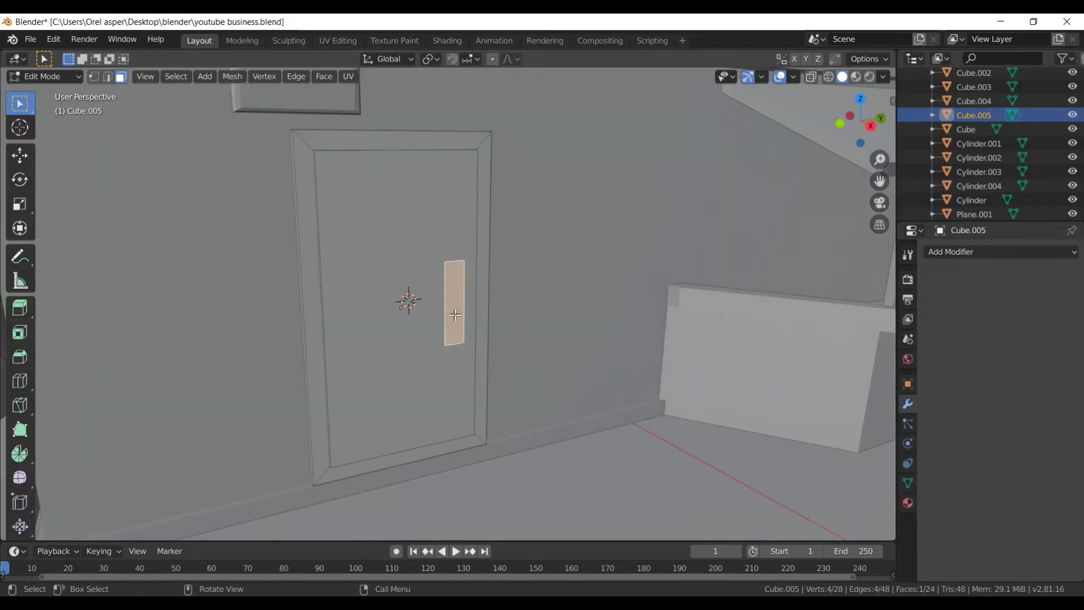
key("l")
middle_click_drag(455, 314, 486, 316)
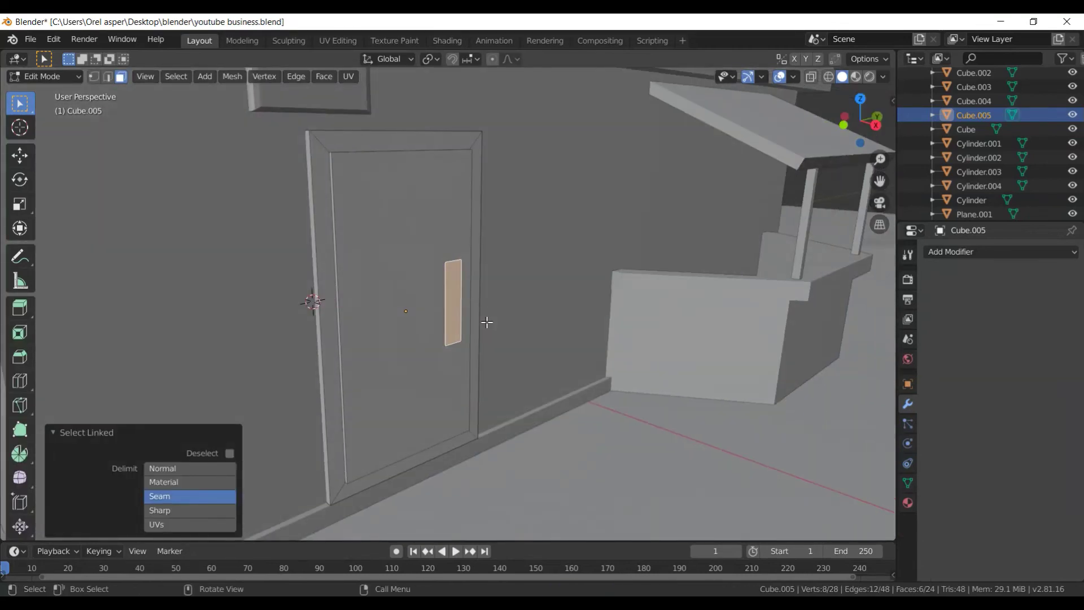
key("g")
key("y")
key("x")
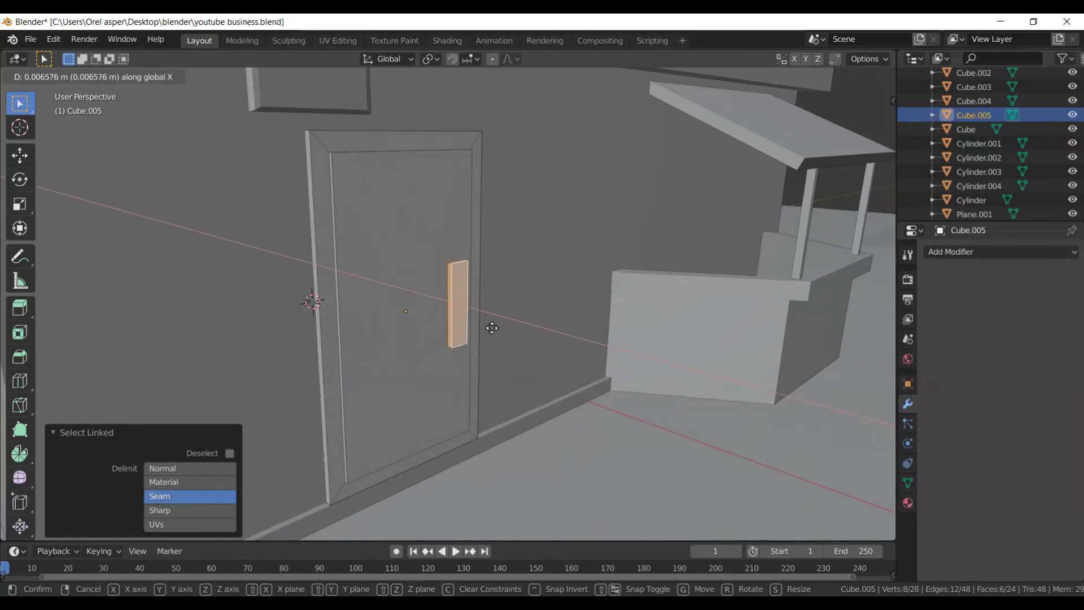
left_click(492, 327)
middle_click_drag(491, 329, 585, 377)
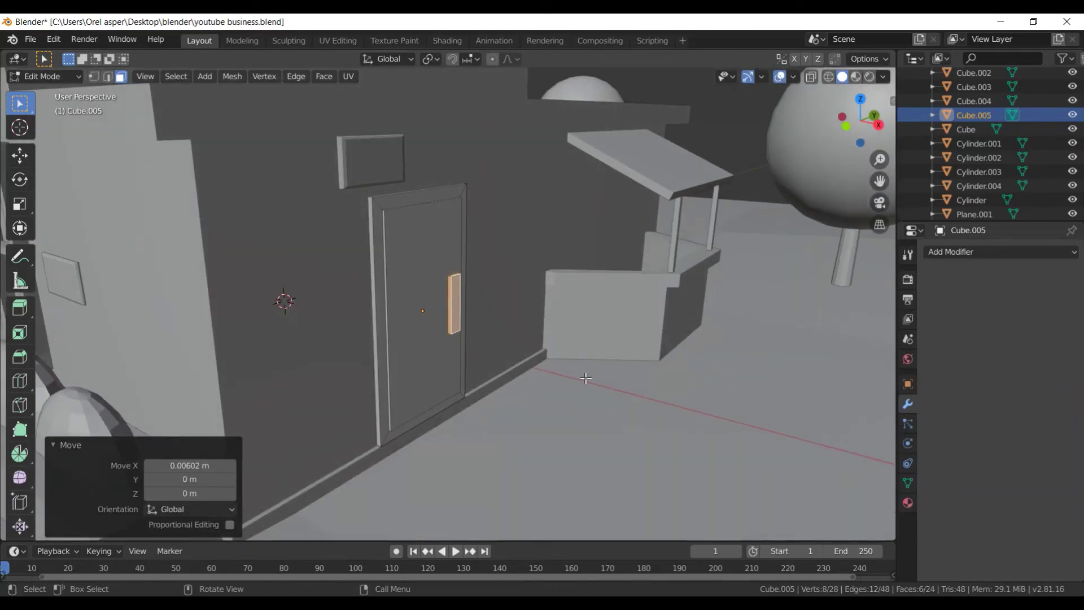
- Thin the door handle to 0.752 along X
key("s")
key("x")
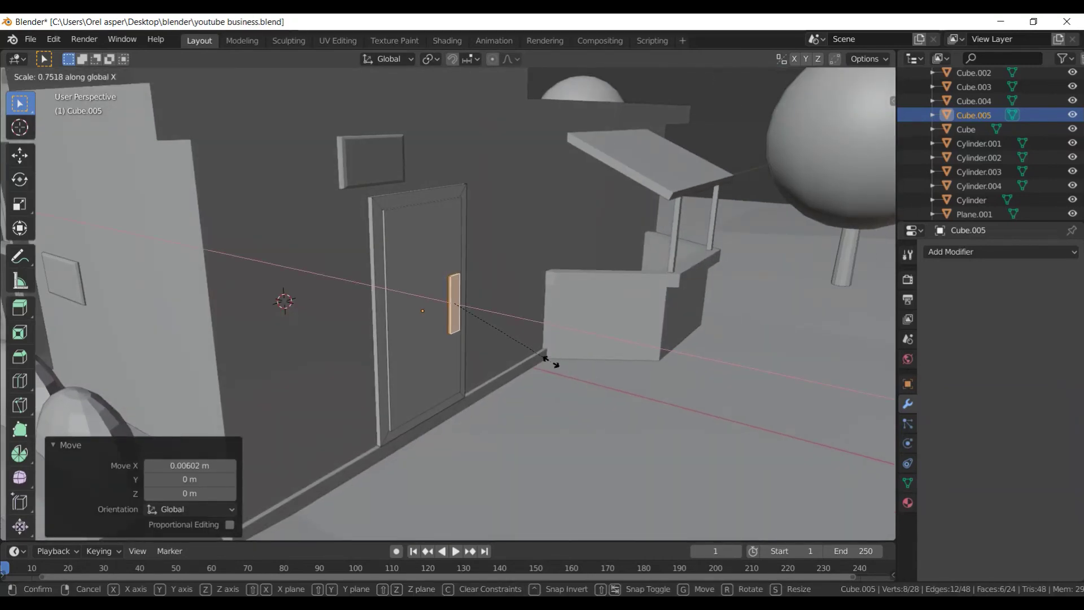
left_click(546, 358)
mouse_move(546, 358)
middle_mouse_down()
mouse_move(491, 316)
mouse_move(499, 312)
middle_mouse_up()
scroll(491, 310, "up", 5)
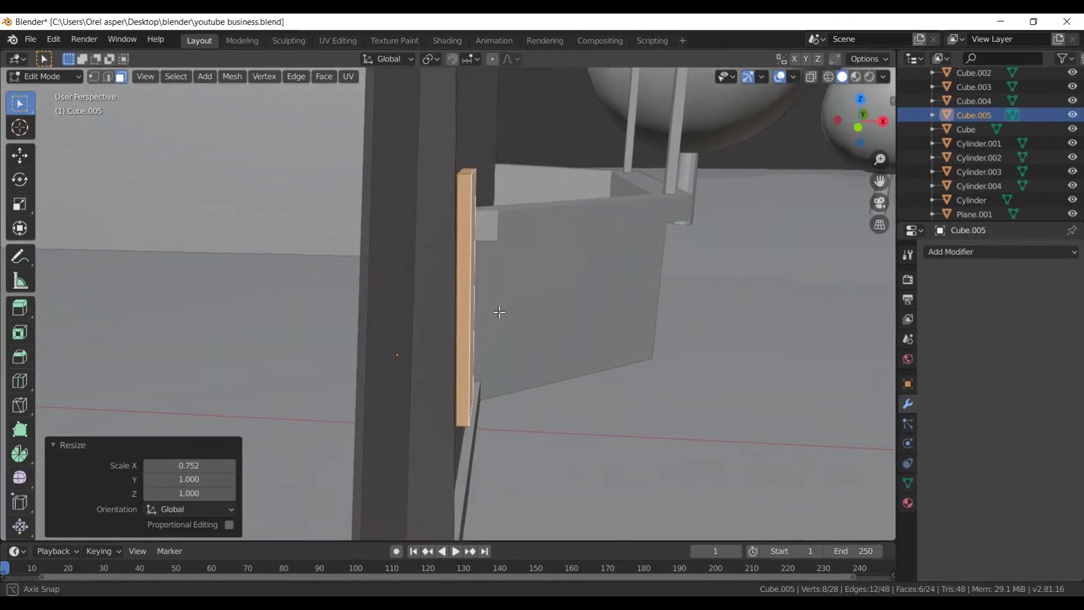
- Nudge the handle along X into its final spot and leave Edit Mode
key("g")
key("x")
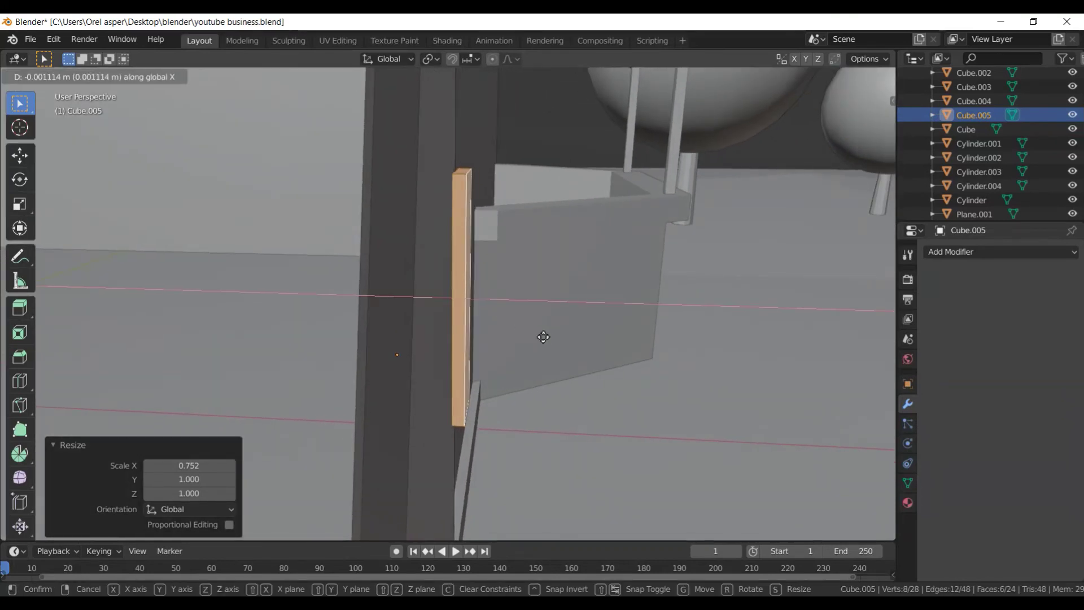
left_click(532, 339)
scroll(518, 367, "down", 2)
key("Tab")
scroll(518, 367, "down", 5)
scroll(462, 364, "down", 4)
- Orbit and zoom around the building to inspect the finished door handle
mouse_move(429, 387)
middle_mouse_down()
mouse_move(493, 409)
mouse_move(435, 418)
mouse_move(382, 370)
mouse_move(464, 380)
mouse_move(459, 400)
mouse_move(460, 389)
middle_mouse_up()
scroll(459, 383, "up", 2)
scroll(413, 367, "down", 6)
scroll(423, 348, "up", 2)
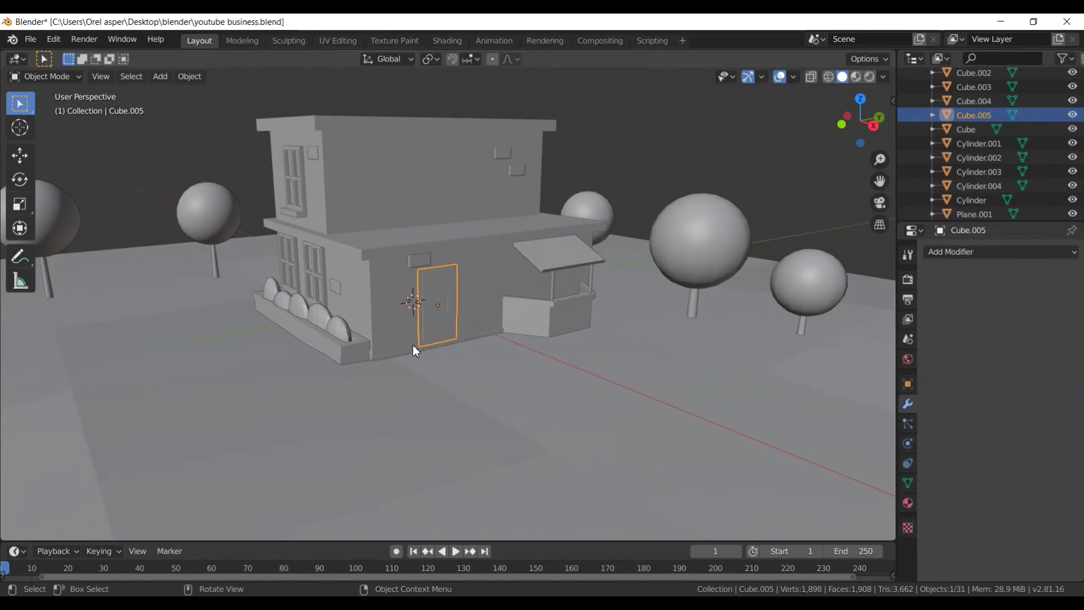
middle_click_drag(433, 308, 492, 440)
scroll(416, 352, "up", 2)
scroll(447, 416, "up", 2)
scroll(446, 402, "down", 2)
middle_click_drag(445, 394, 462, 404)
- Briefly re-enter Edit Mode on the door, then select the house body and orbit around it
key("Tab")
scroll(463, 404, "up", 4)
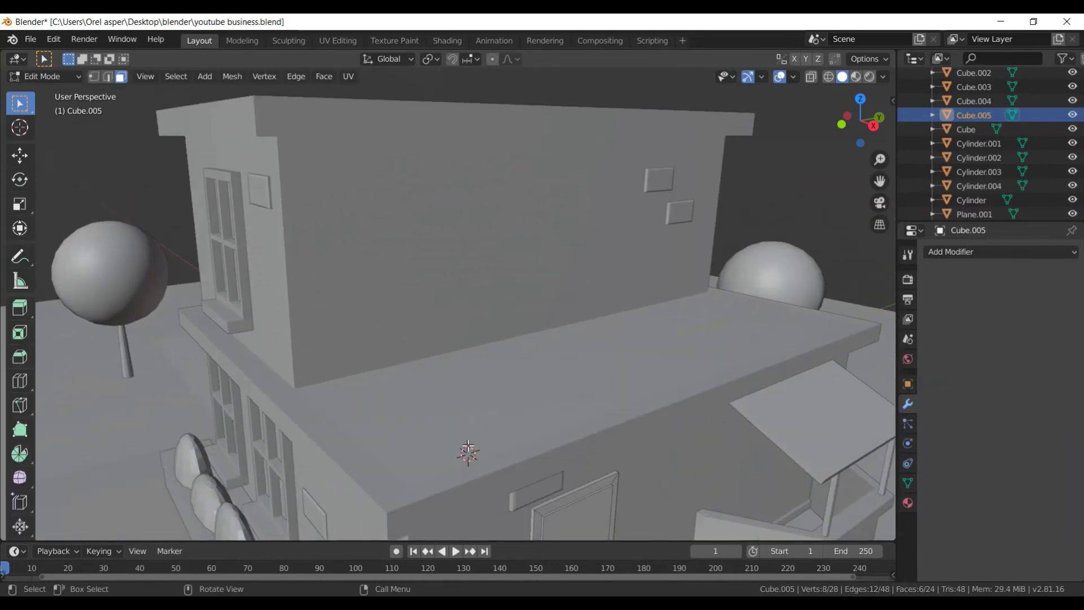
scroll(426, 461, "down", 1)
key("Tab")
left_click(431, 441)
scroll(535, 448, "down", 3)
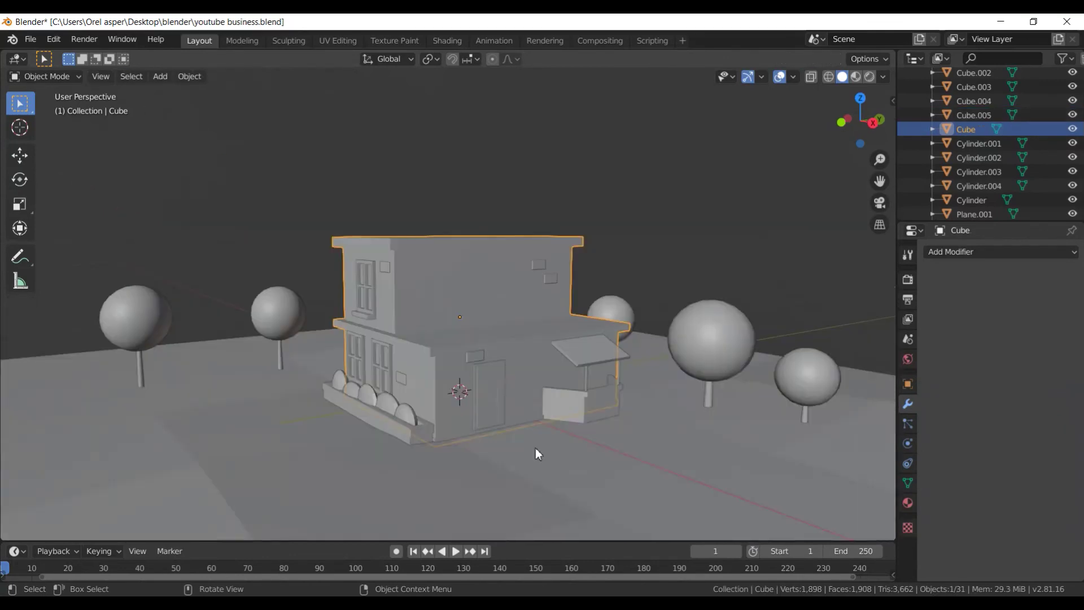
scroll(420, 469, "down", 3)
scroll(425, 458, "up", 3)
mouse_move(425, 459)
middle_mouse_down()
mouse_move(527, 398)
mouse_move(558, 419)
middle_mouse_up()
key("shift+a")
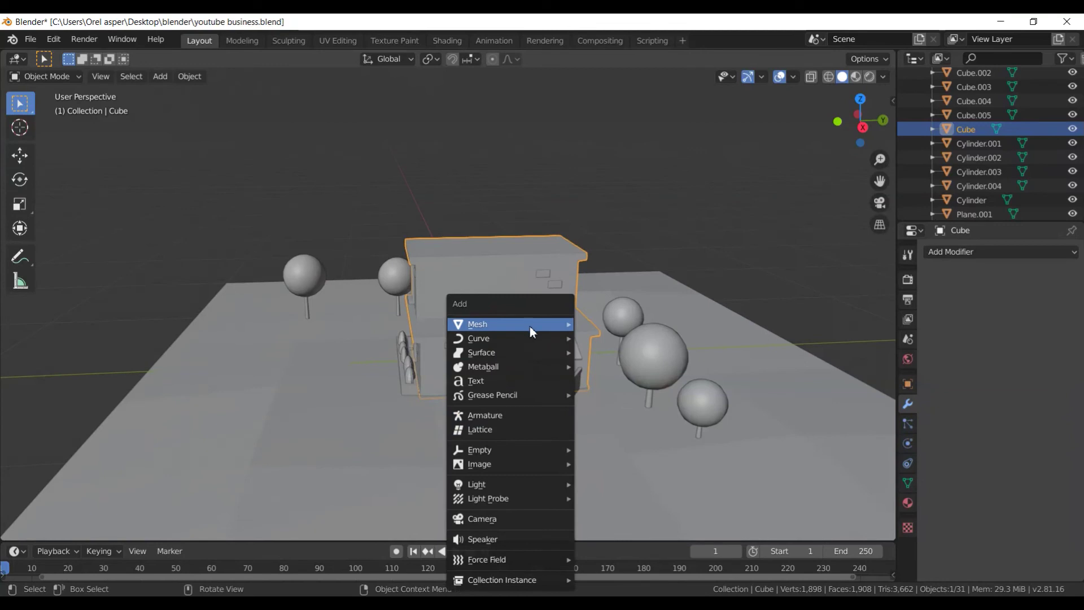
- Add a plane and lift it 0.71 m up
left_click(609, 328)
scroll(528, 436, "down", 3)
middle_click_drag(526, 432, 599, 468)
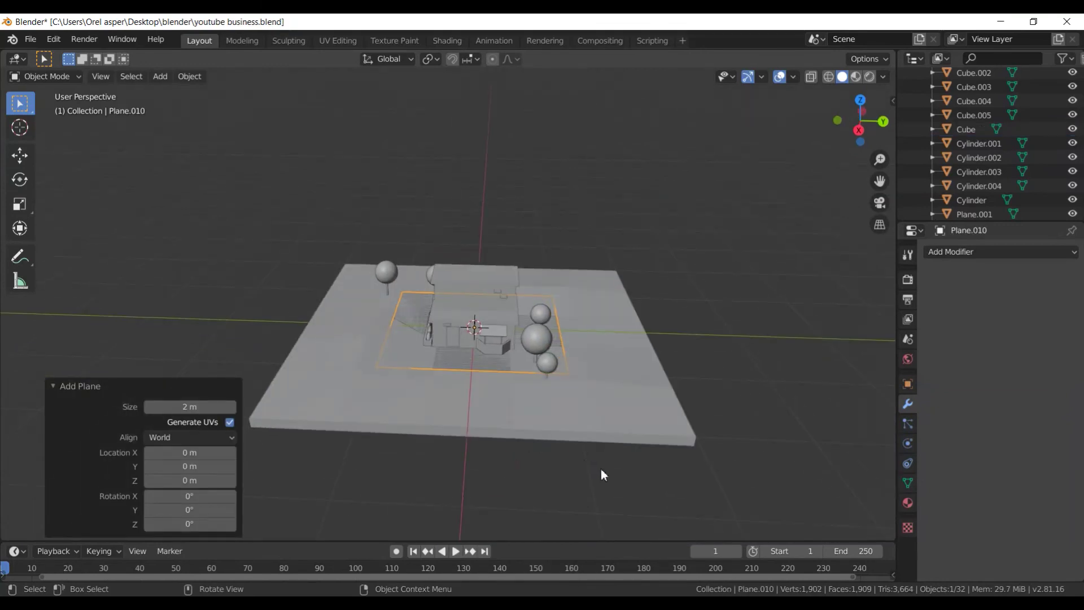
key("g")
key("z")
left_click(598, 412)
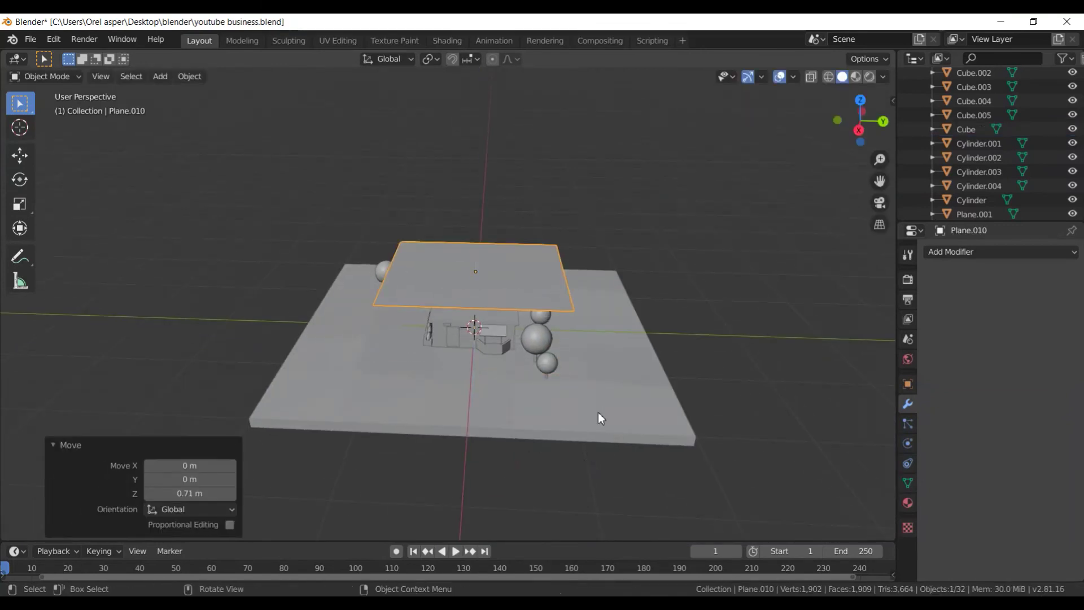
- Stand the plane upright at 90° on X and shrink it to 0.151
key("r")
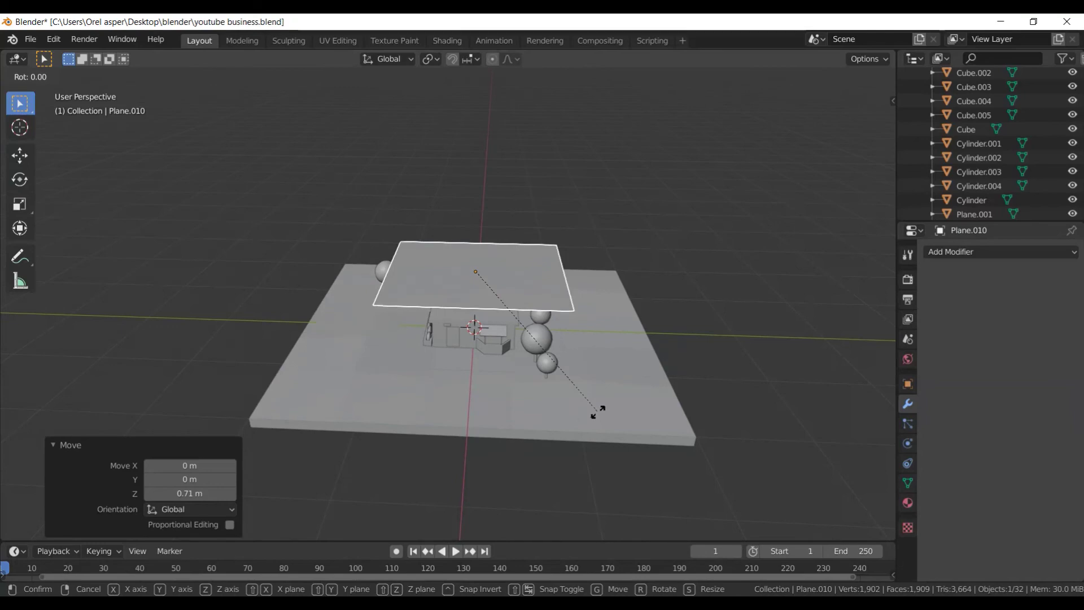
type("x90")
key("Return")
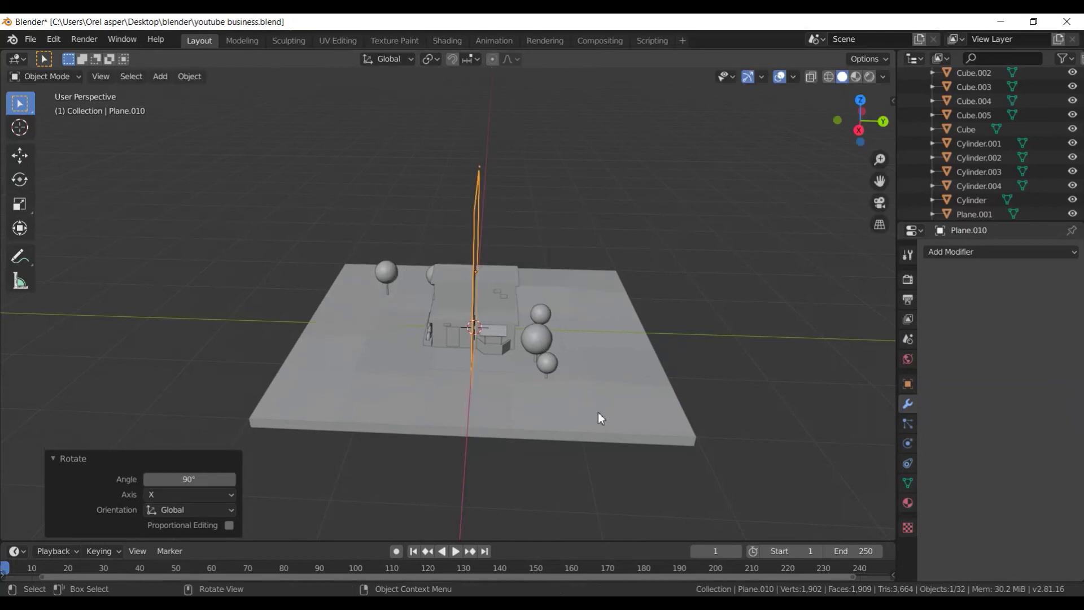
mouse_move(598, 412)
middle_mouse_down()
mouse_move(588, 431)
mouse_move(632, 415)
mouse_move(784, 414)
middle_mouse_up()
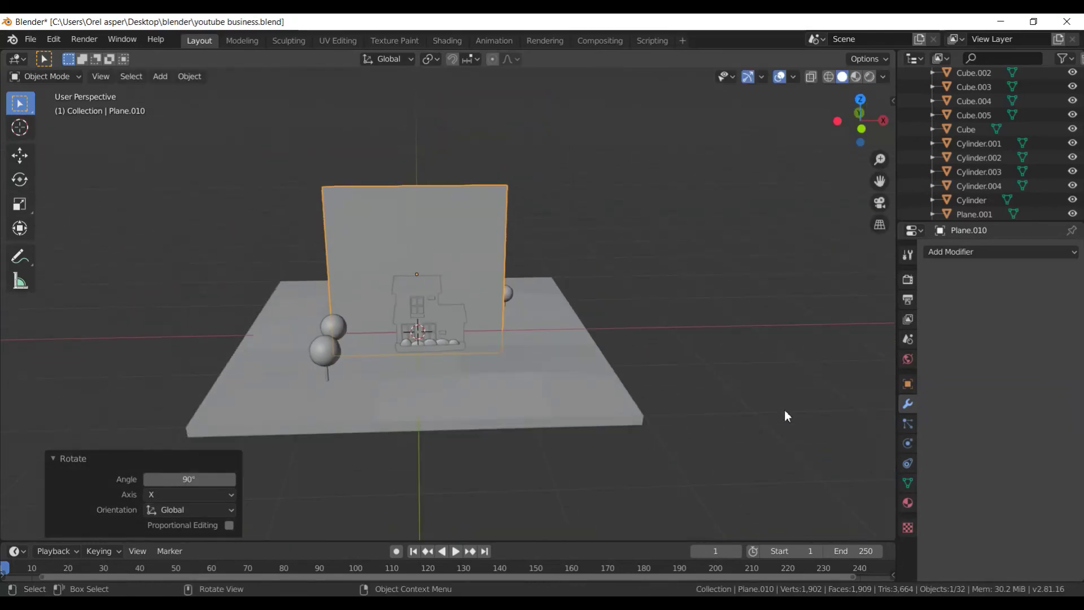
key("s")
left_click(466, 307)
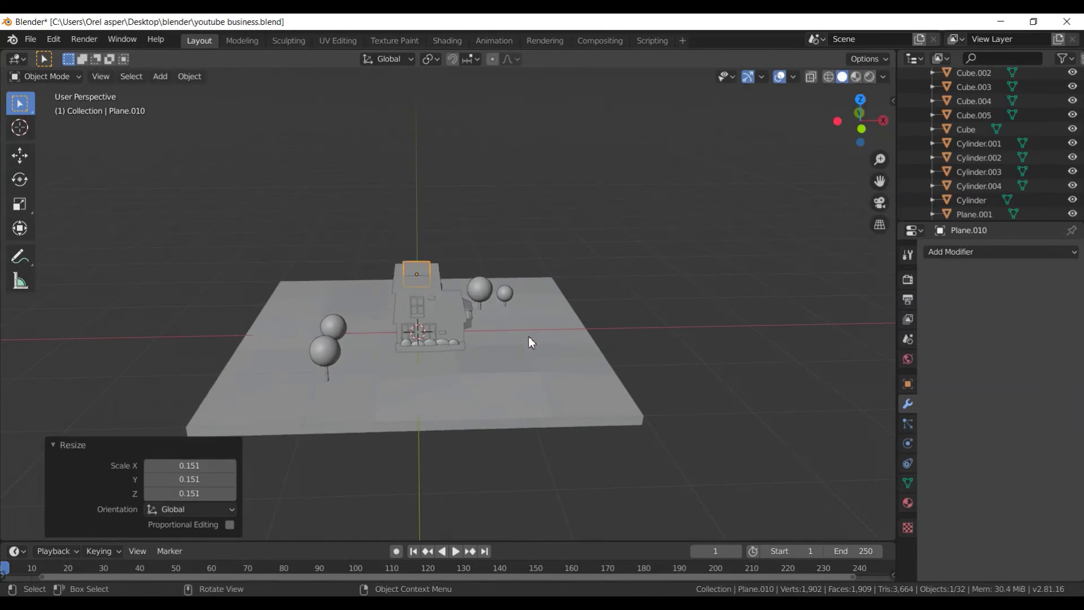
- Move the plane along X beside the shop and scale it down to 0.579
key("g")
key("x")
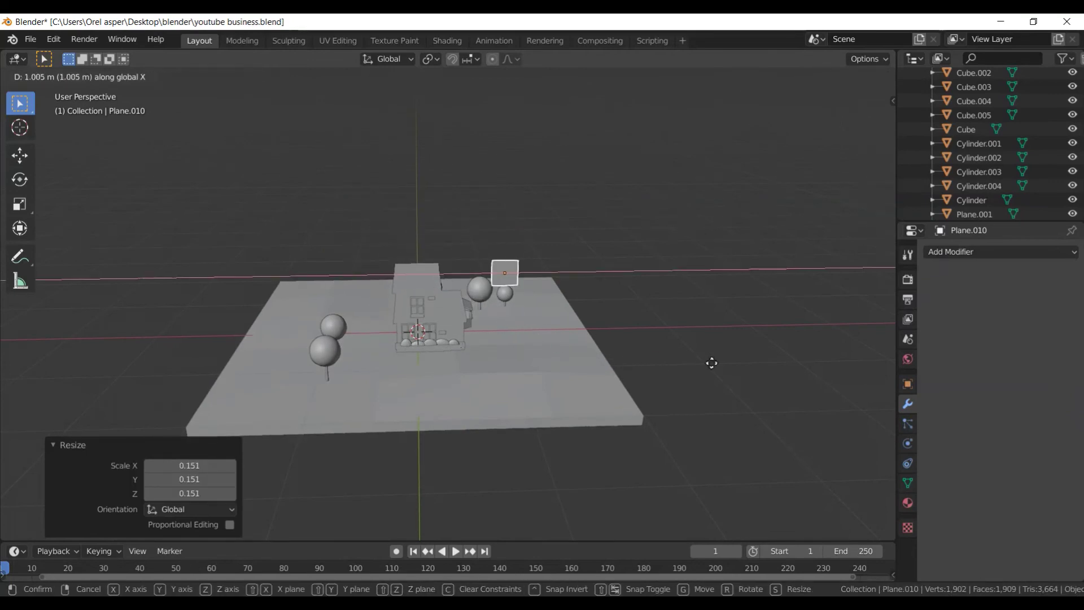
left_click(713, 370)
key("s")
left_click(720, 367)
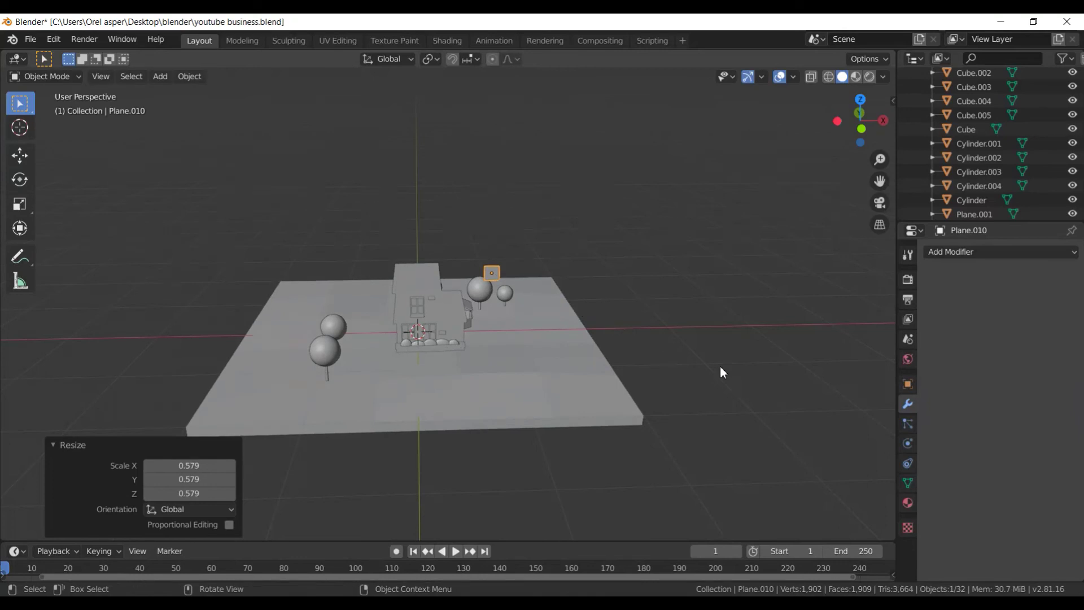
- Stretch the plane vertically into door proportions, settling its height at 0.860
key("s")
key("x")
right_click(631, 357)
key("s")
key("z")
left_click(659, 425)
mouse_move(660, 426)
middle_mouse_down()
mouse_move(444, 422)
mouse_move(533, 405)
mouse_move(706, 451)
middle_mouse_up()
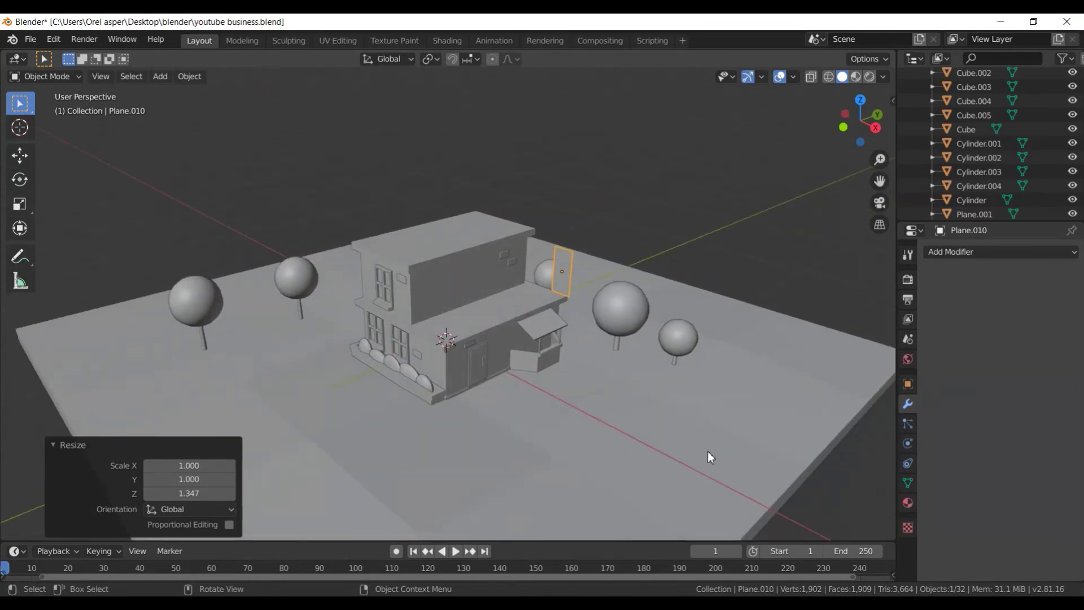
key("s")
key("z")
left_click(663, 438)
- Move the door along Y toward the shop front and lower it onto the ground
key("g")
key("y")
left_click(623, 473)
key("g")
key("z")
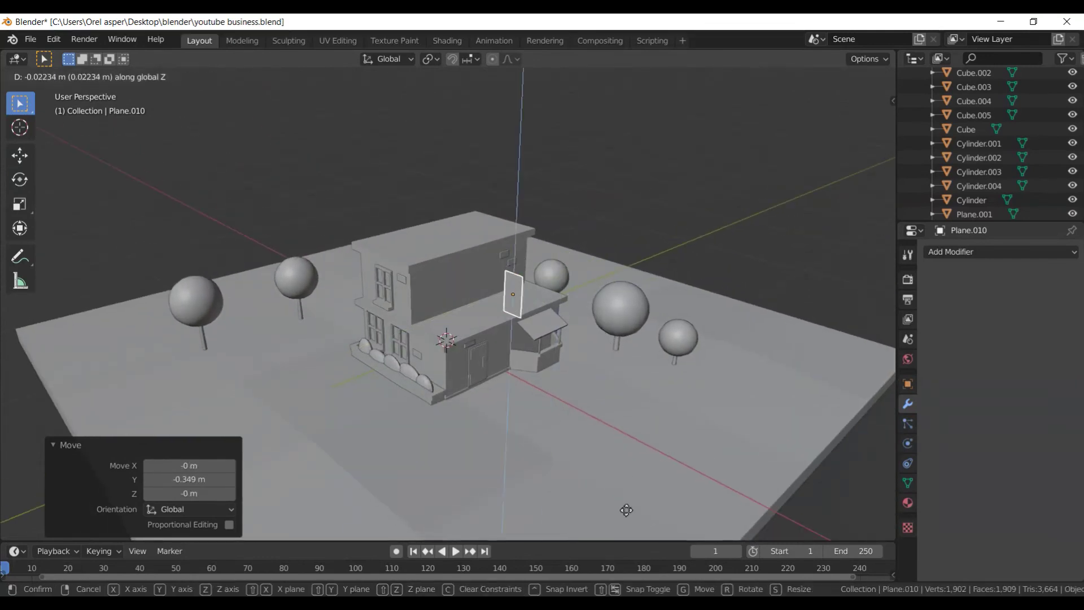
left_click(639, 135)
key("KP_Decimal")
scroll(475, 334, "down", 5)
mouse_move(713, 171)
middle_mouse_down()
mouse_move(475, 335)
mouse_move(492, 340)
mouse_move(523, 325)
middle_mouse_up()
scroll(503, 340, "up", 2)
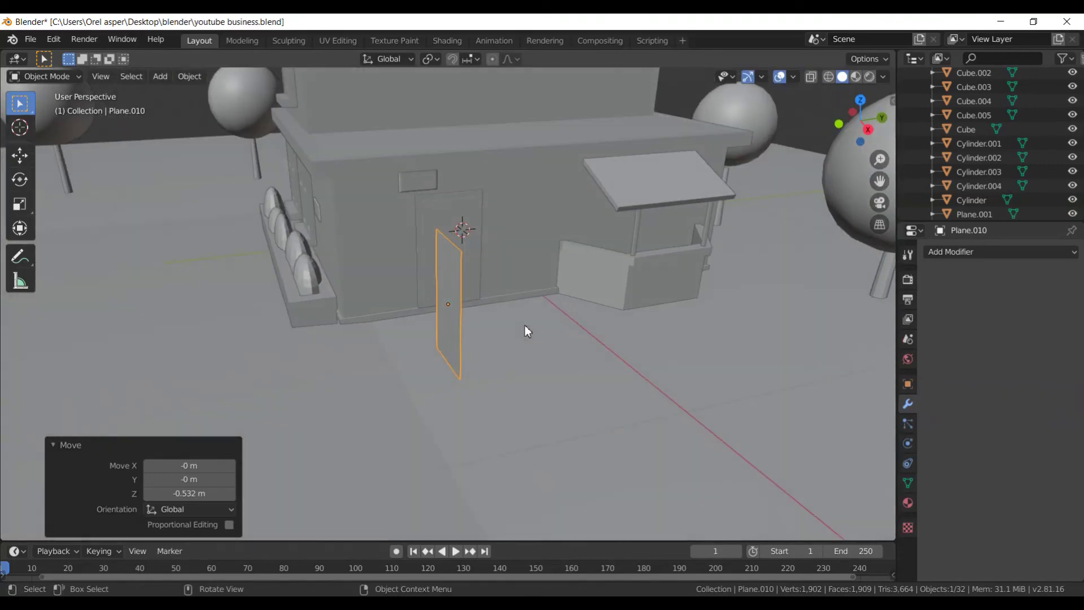
key("Tab")
key("e")
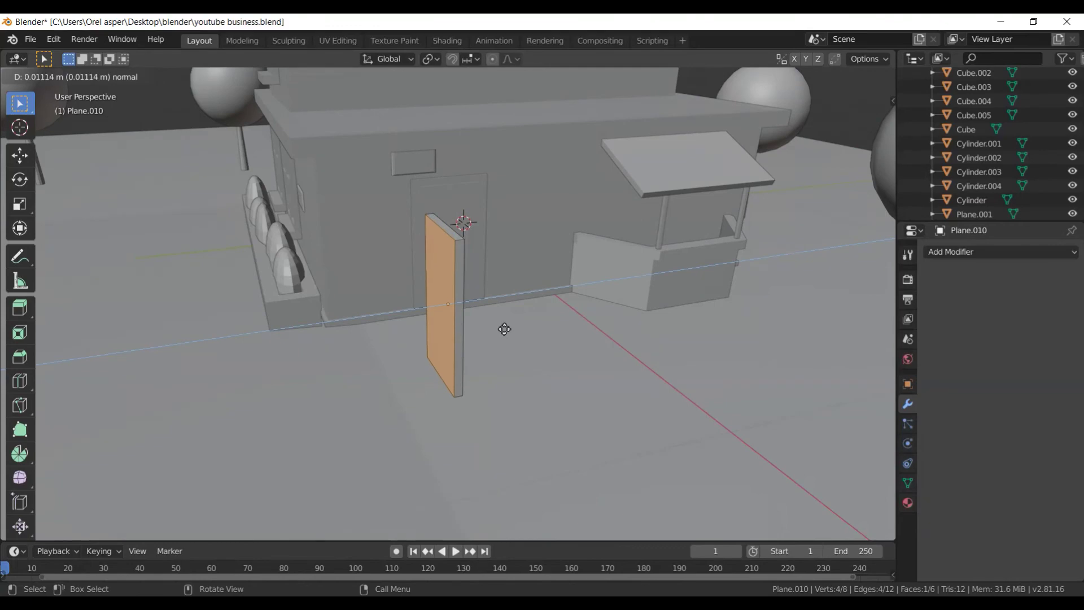
- Give the door its thickness and inset its front face with a 0.2256 m border
left_click(503, 335)
middle_click_drag(502, 335, 542, 346)
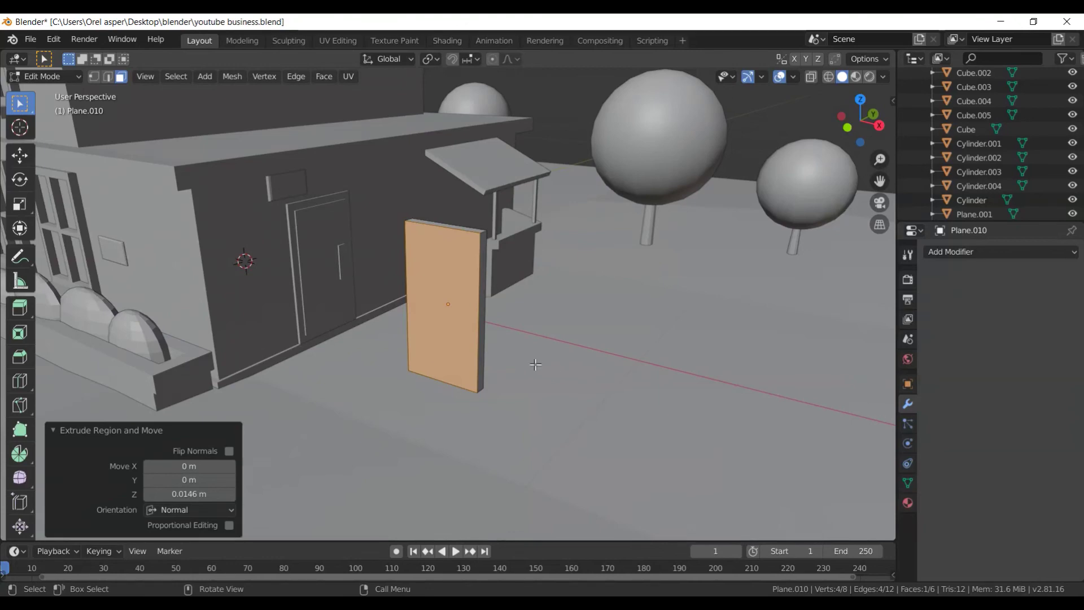
key("i")
left_click(584, 405)
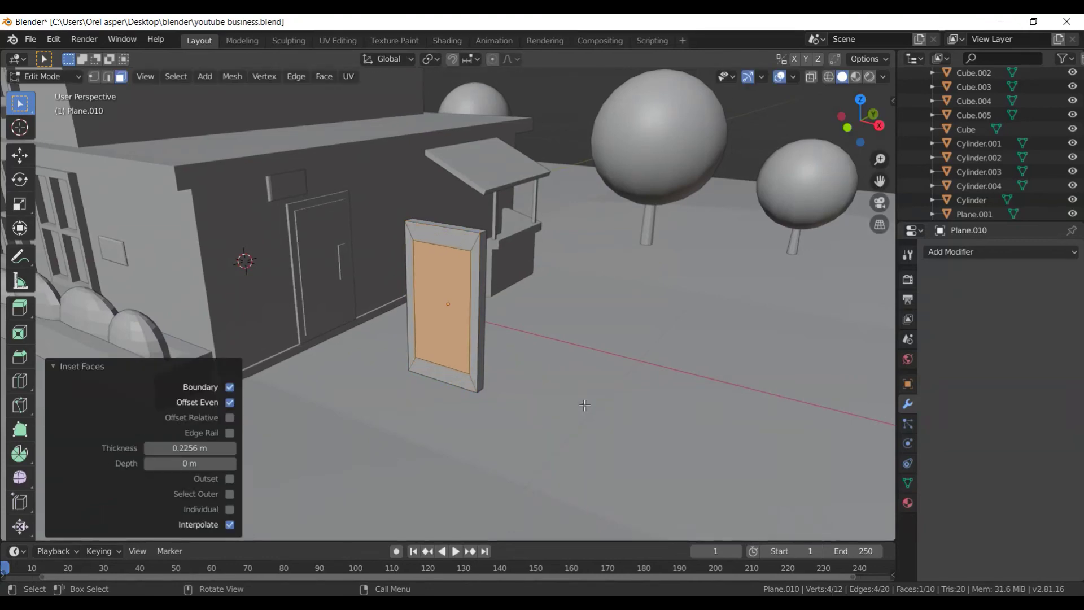
- Shift the inner panel vertically and narrow it to 0.898 along X
key("g")
key("z")
left_click(585, 397)
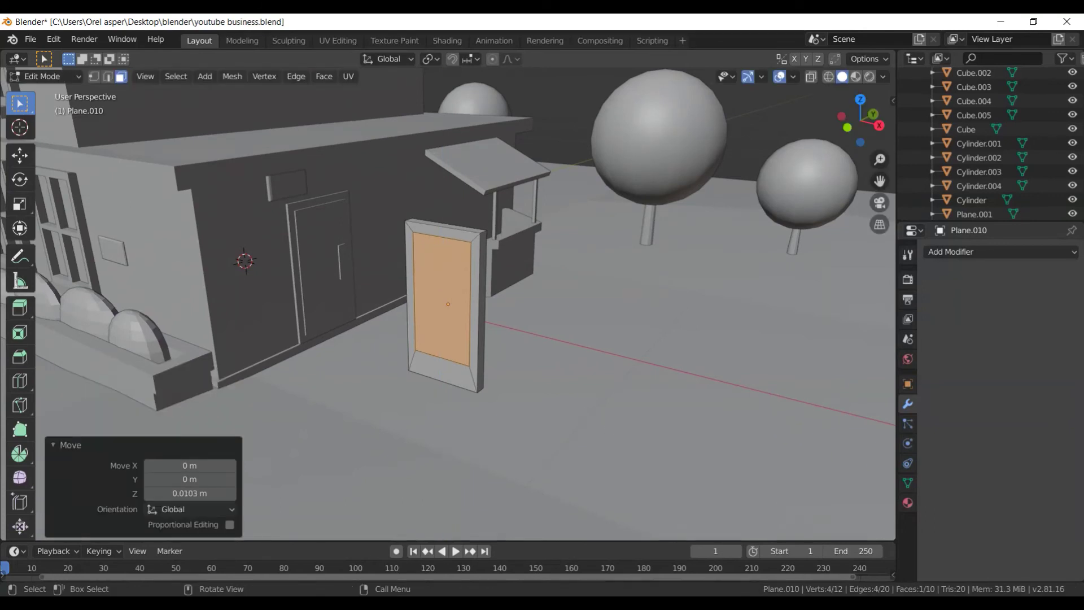
key("s")
key("x")
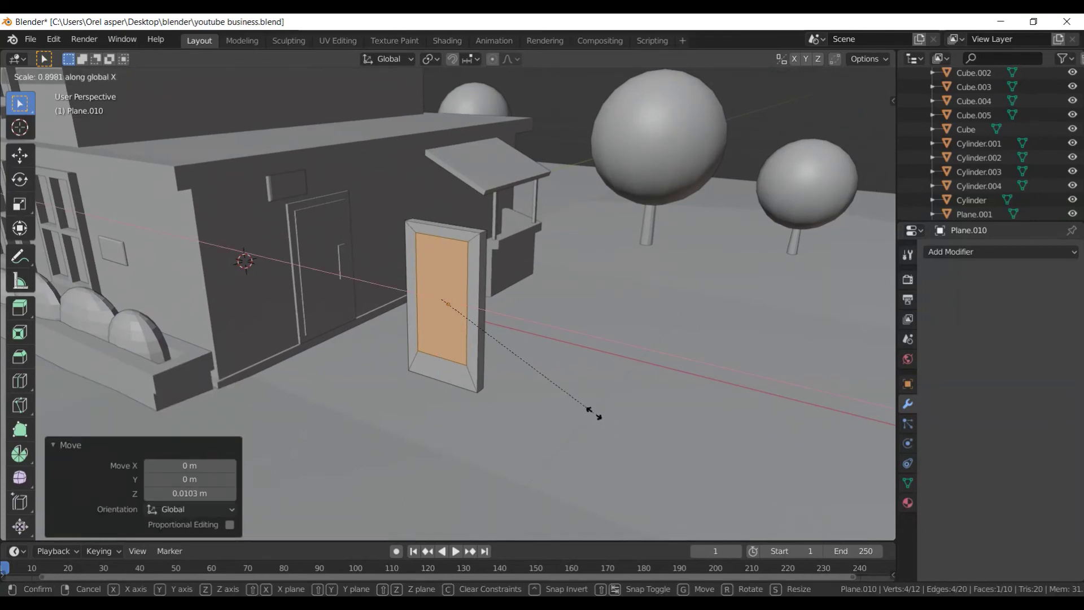
left_click(593, 413)
- Shorten the inner panel to 0.698 tall and raise it slightly
key("s")
key("y")
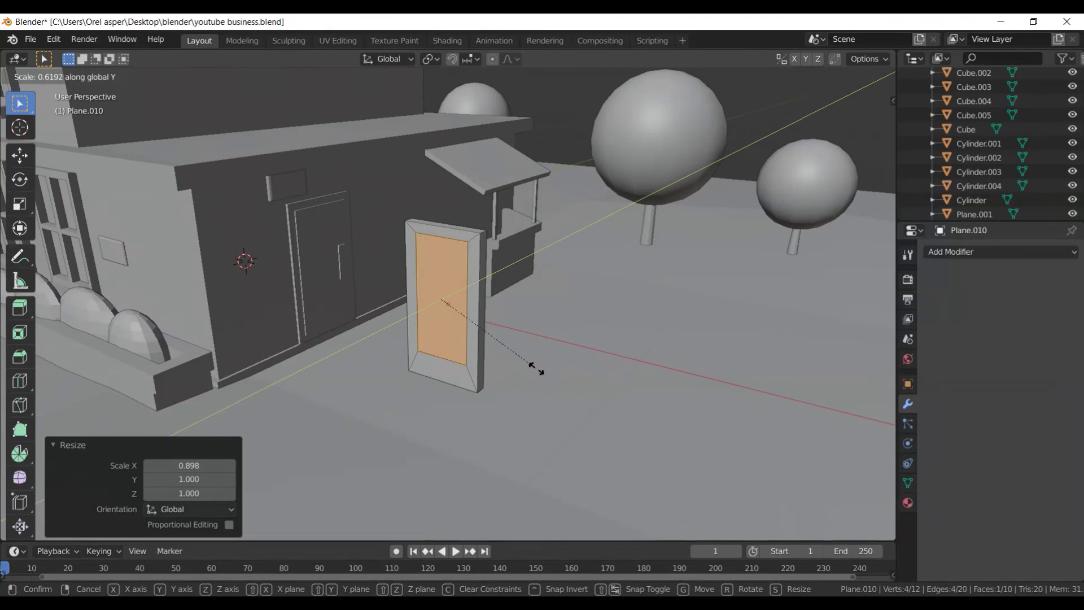
key("z")
left_click(535, 393)
key("g")
key("z")
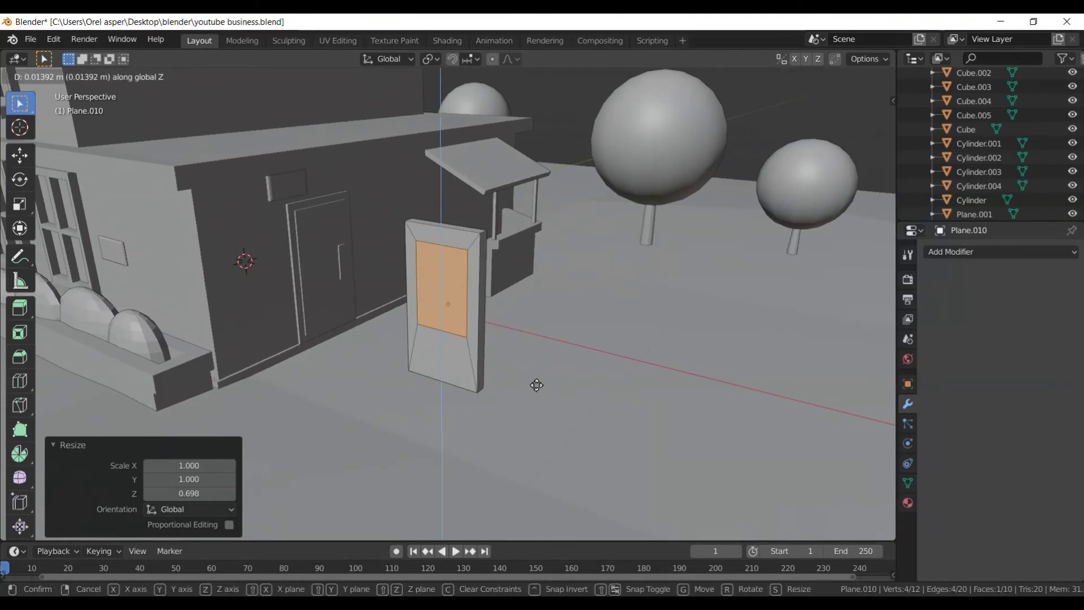
left_click(536, 385)
- Extrude the inner panel outward to make it raised, then return to Object Mode
mouse_move(536, 384)
middle_mouse_down()
mouse_move(583, 380)
mouse_move(526, 369)
middle_mouse_up()
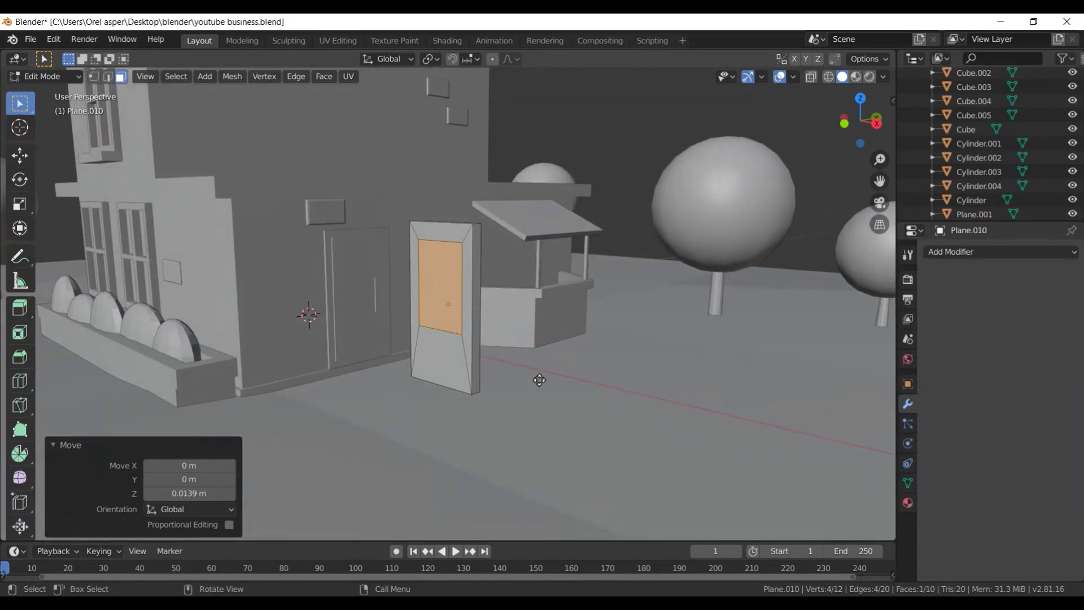
key("e")
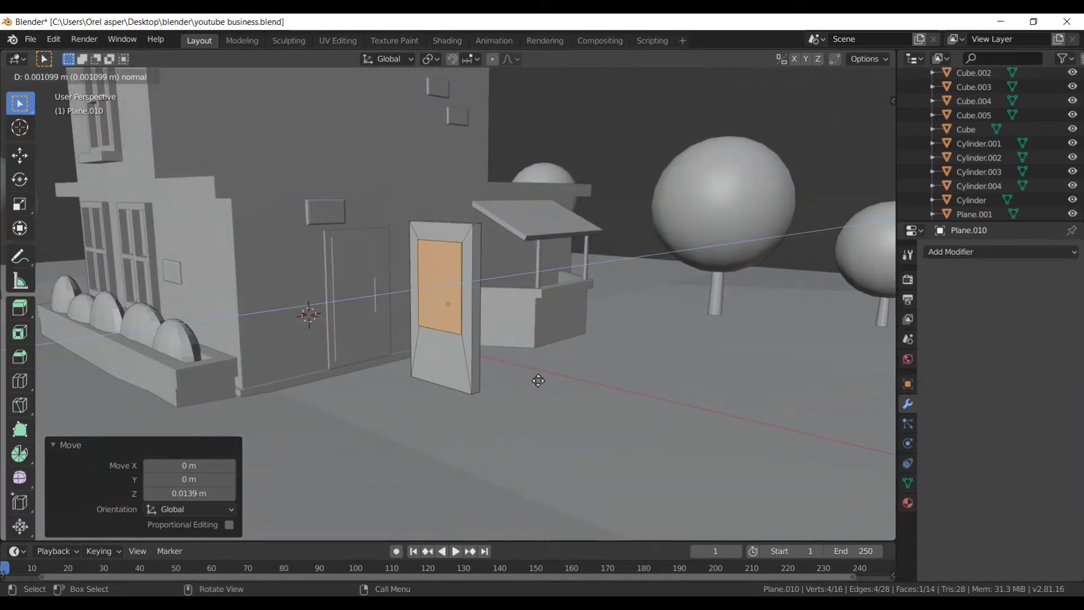
left_click(540, 380)
mouse_move(540, 380)
middle_mouse_down()
mouse_move(552, 380)
mouse_move(522, 395)
middle_mouse_up()
key("Tab")
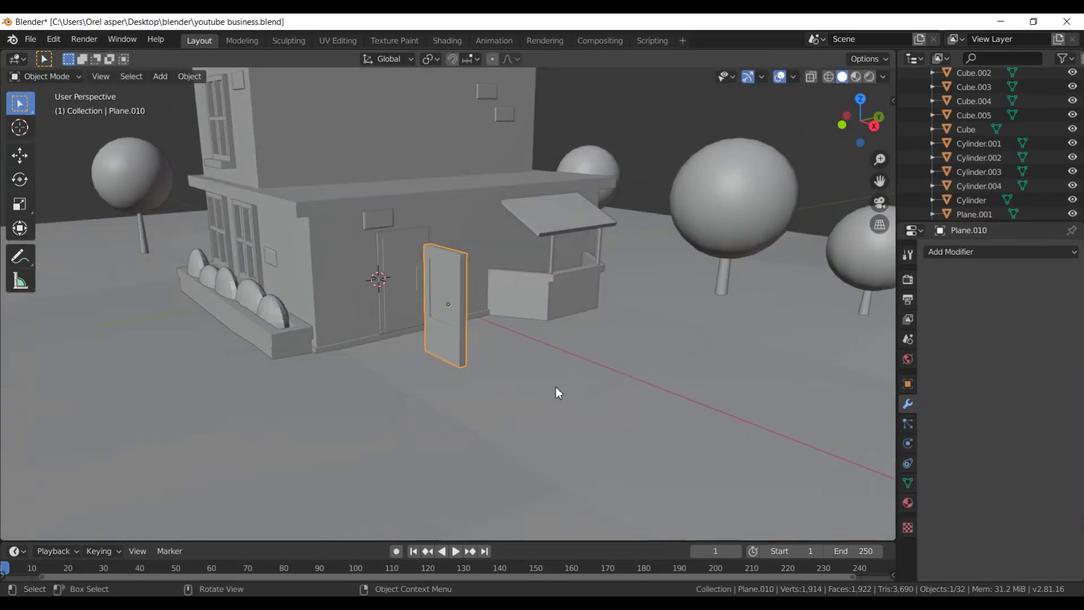
- Scale the door plane to 0.783 and tilt it -25° about X
key("s")
left_click(574, 390)
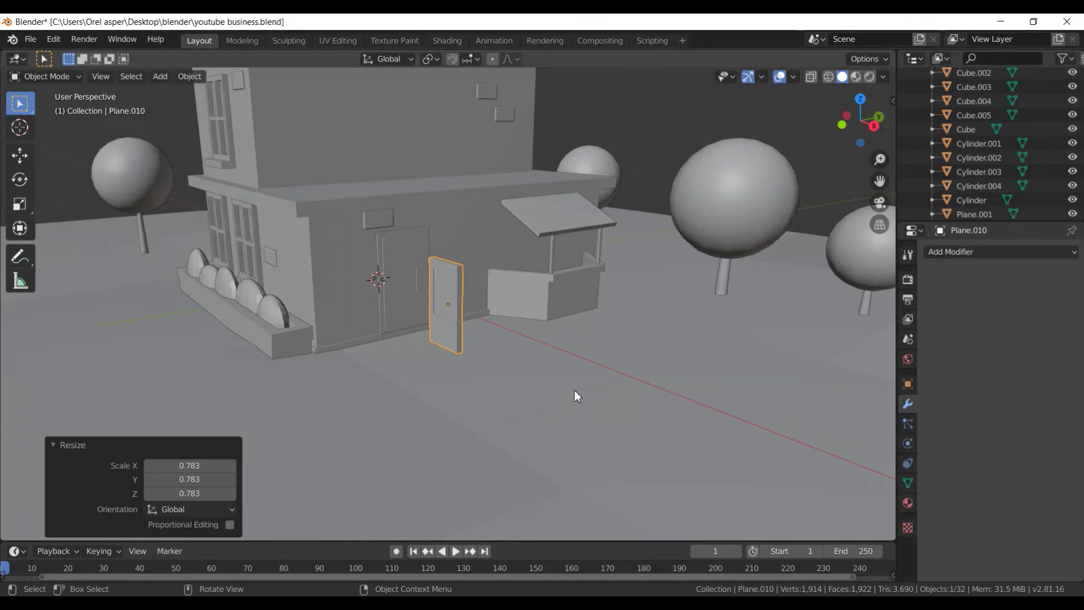
key("KP_3")
key("r")
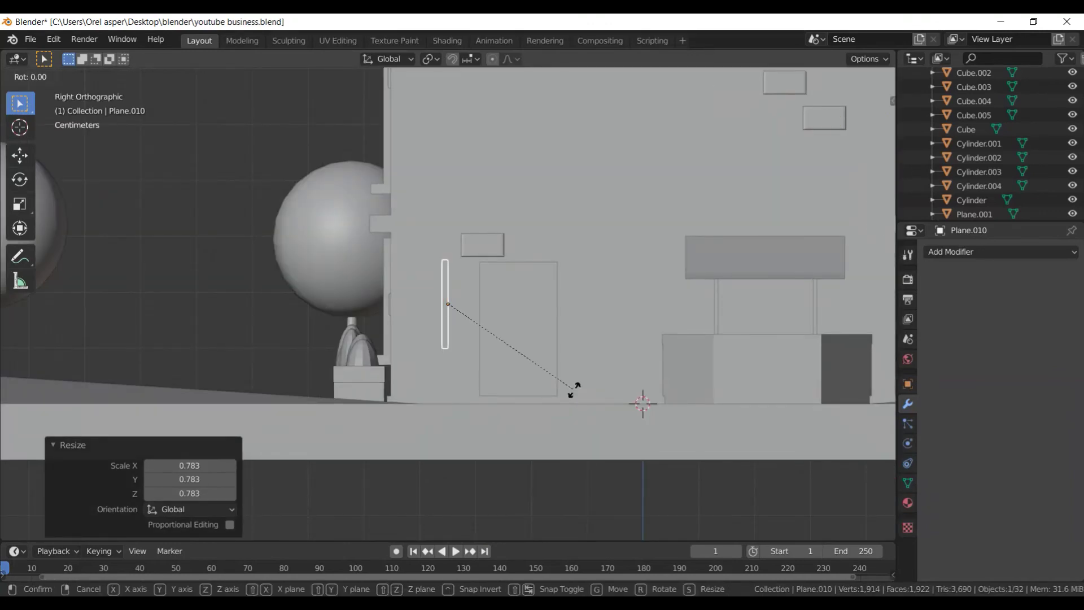
key("x")
type("25")
type("-")
key("Return")
- Reverse the door's 25° tilt and re-tilt it by -15° about X instead
mouse_move(574, 390)
middle_mouse_down()
mouse_move(535, 374)
mouse_move(583, 401)
mouse_move(588, 420)
middle_mouse_up()
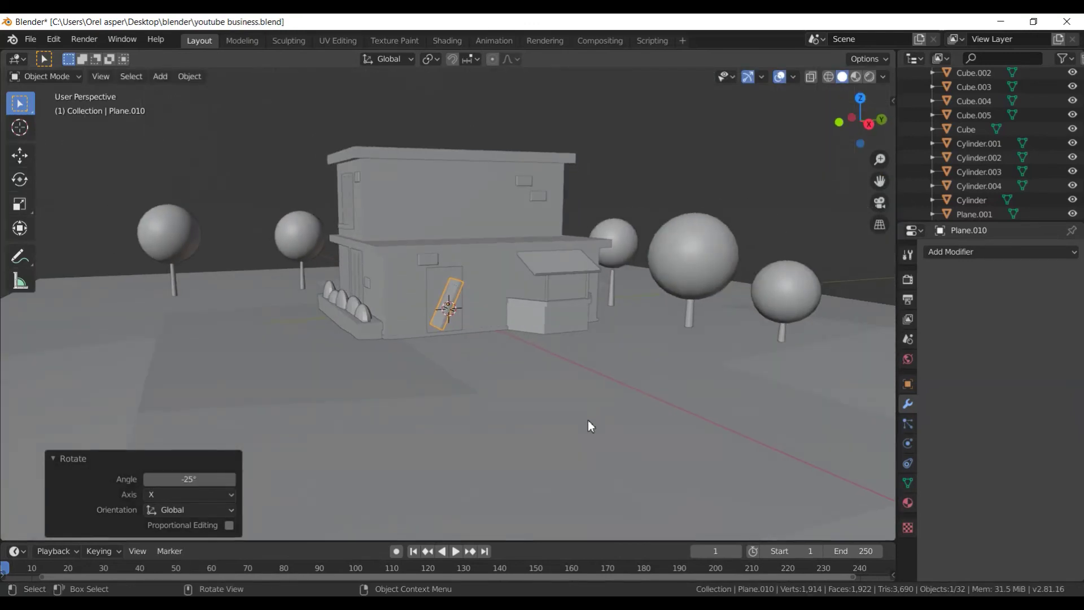
key("r")
type("25")
key("Return")
key("r")
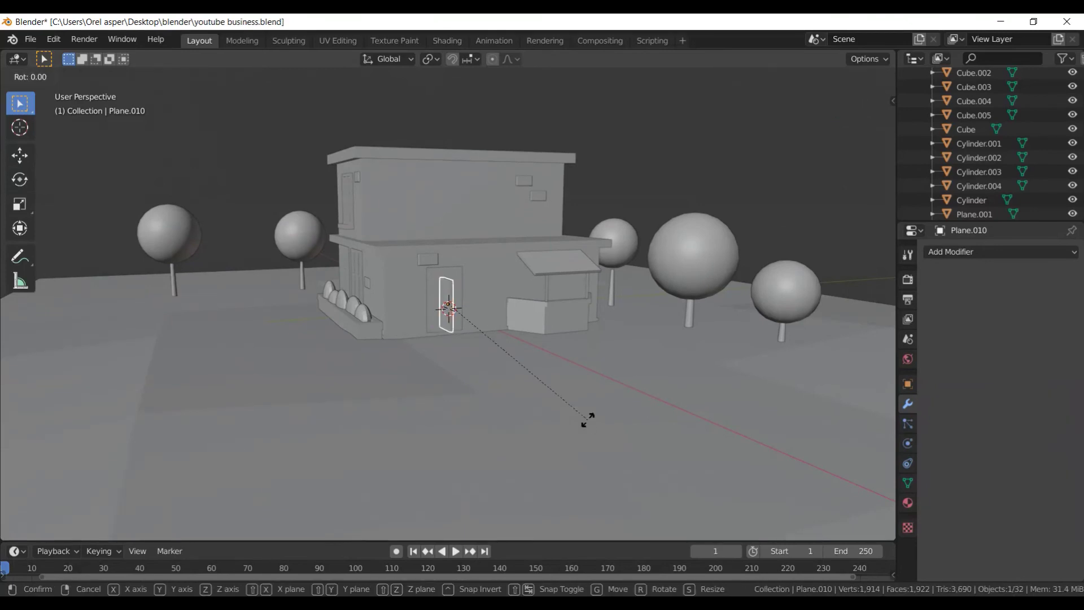
type("x-1")
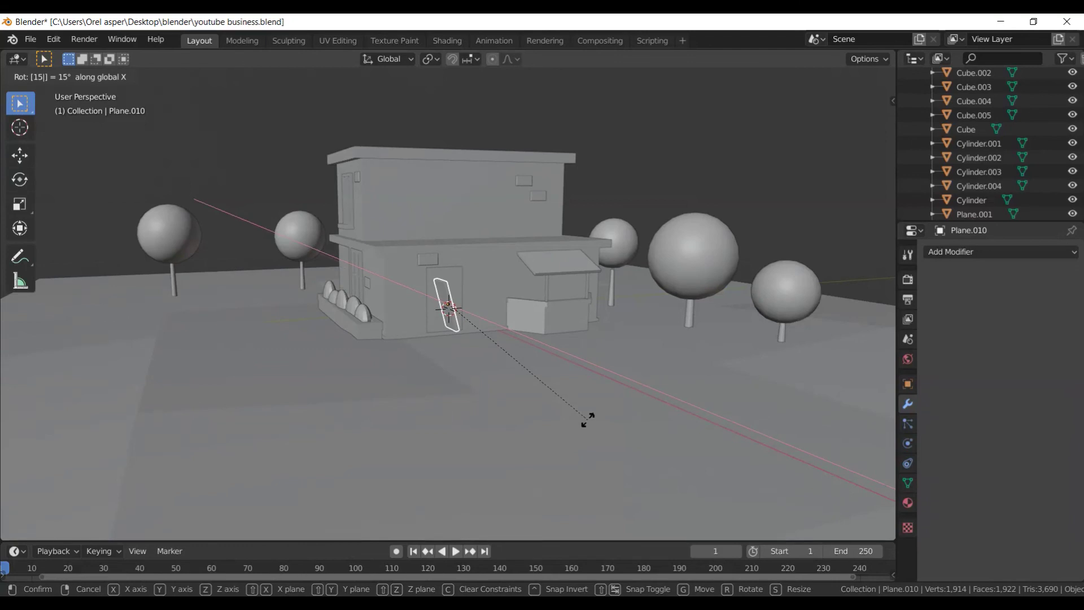
type("5")
key("Return")
- Lower the door 0.11 m along Z and scale it to 0.773
mouse_move(587, 421)
middle_mouse_down()
mouse_move(617, 395)
mouse_move(527, 394)
middle_mouse_up()
scroll(551, 380, "up", 2)
key("g")
key("z")
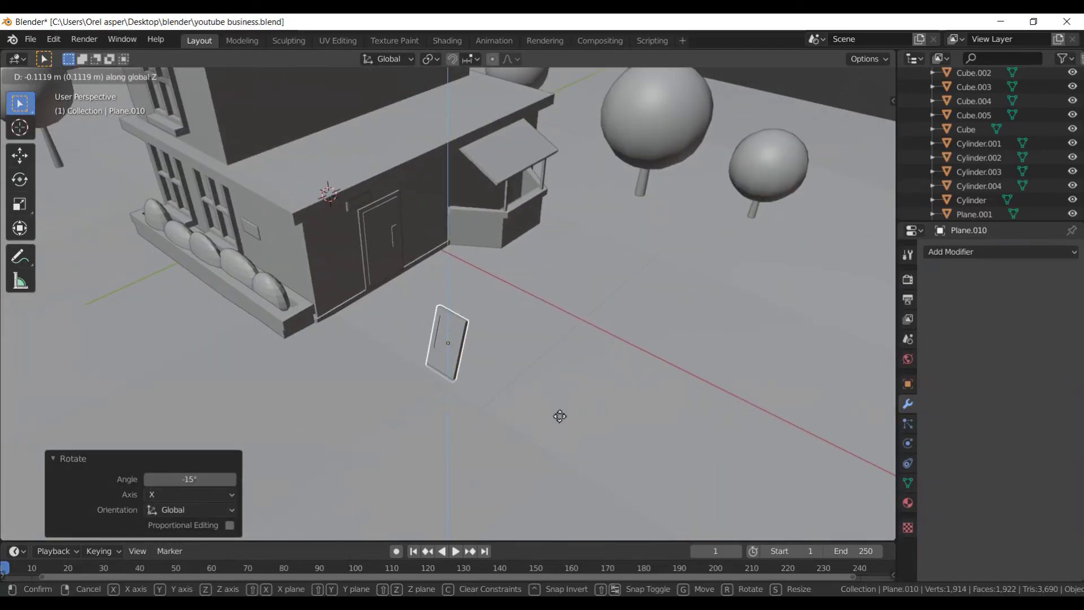
left_click(561, 411)
key("s")
left_click(641, 461)
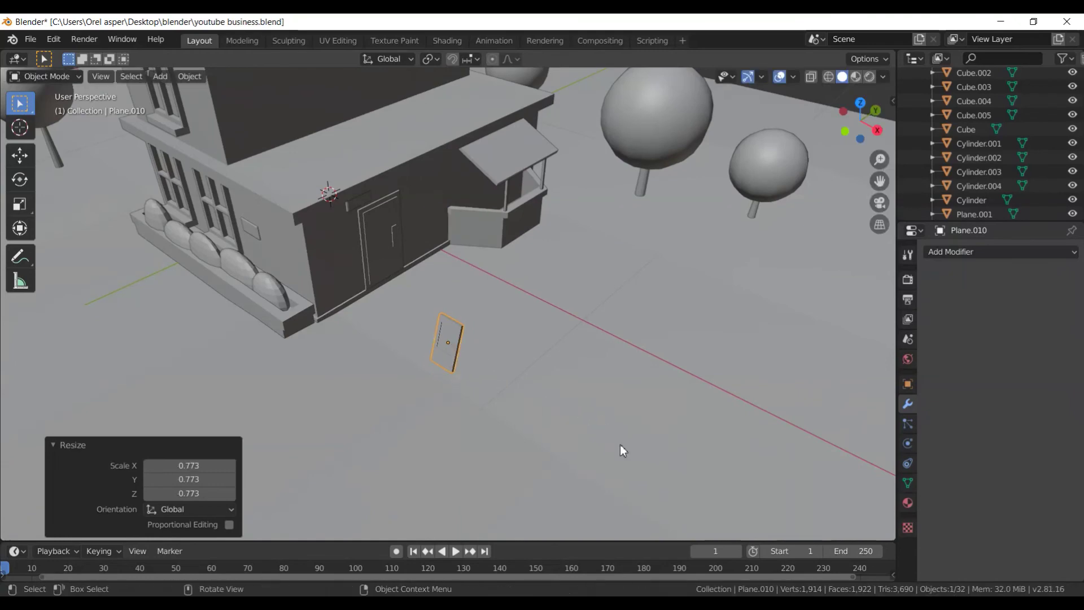
- Turn the door 27.3° about Z and move it 0.251 m along Y
key("r")
key("z")
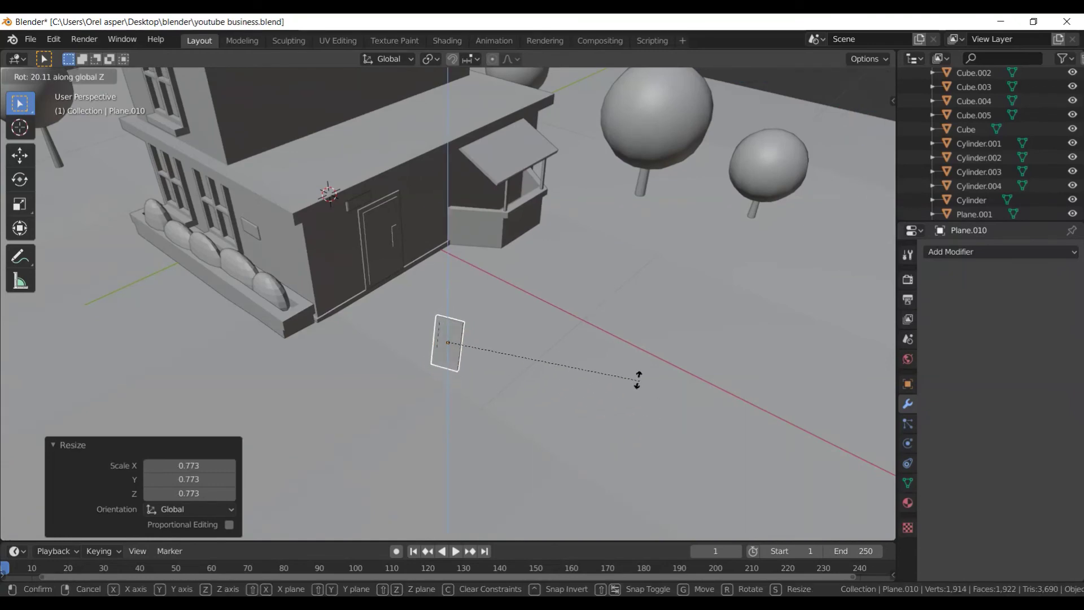
left_click(594, 355)
key("g")
key("y")
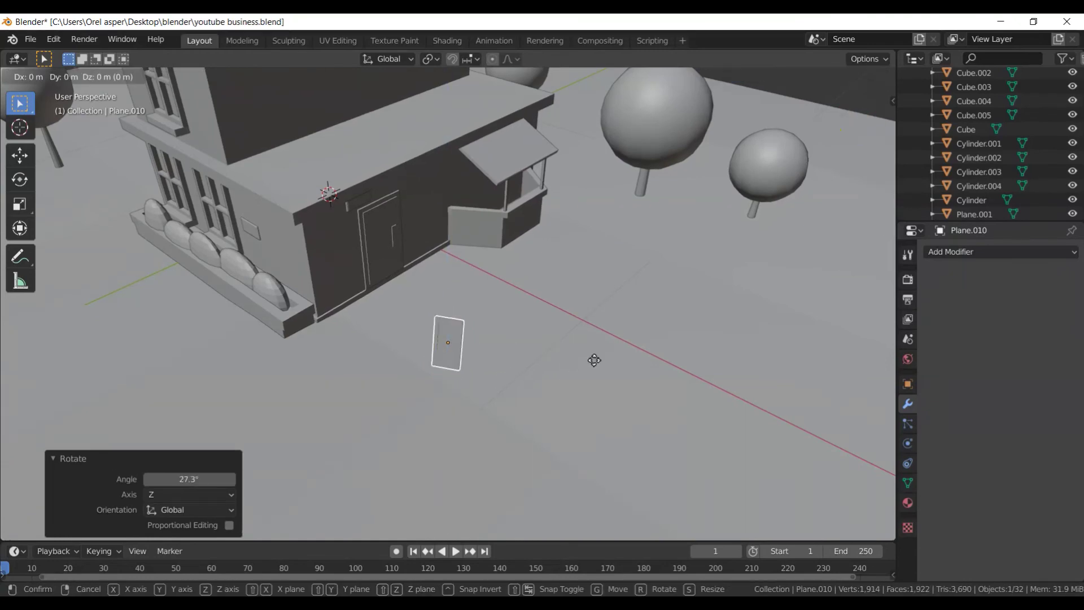
left_click(663, 311)
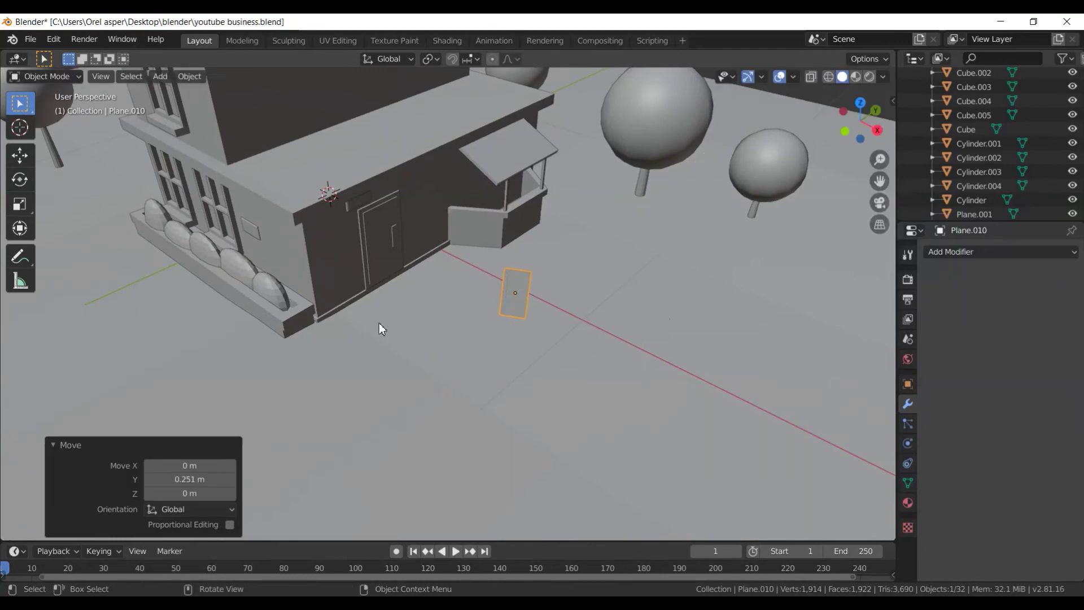
- Reposition the door plane along X, then shift it slightly along Y
scroll(379, 297, "down", 6)
scroll(403, 290, "up", 5)
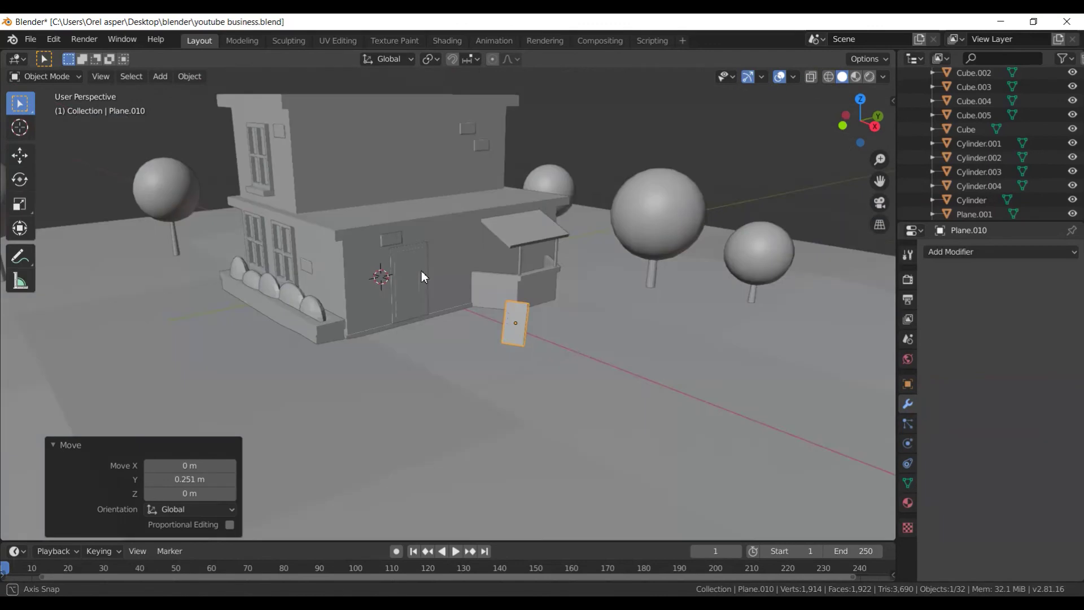
key("g")
key("x")
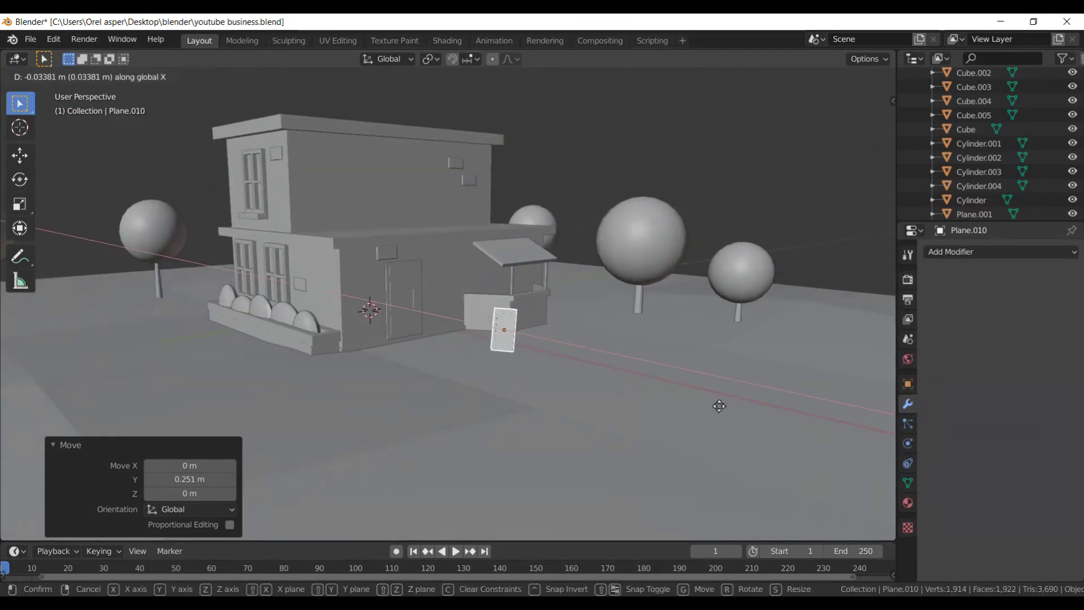
left_click(683, 398)
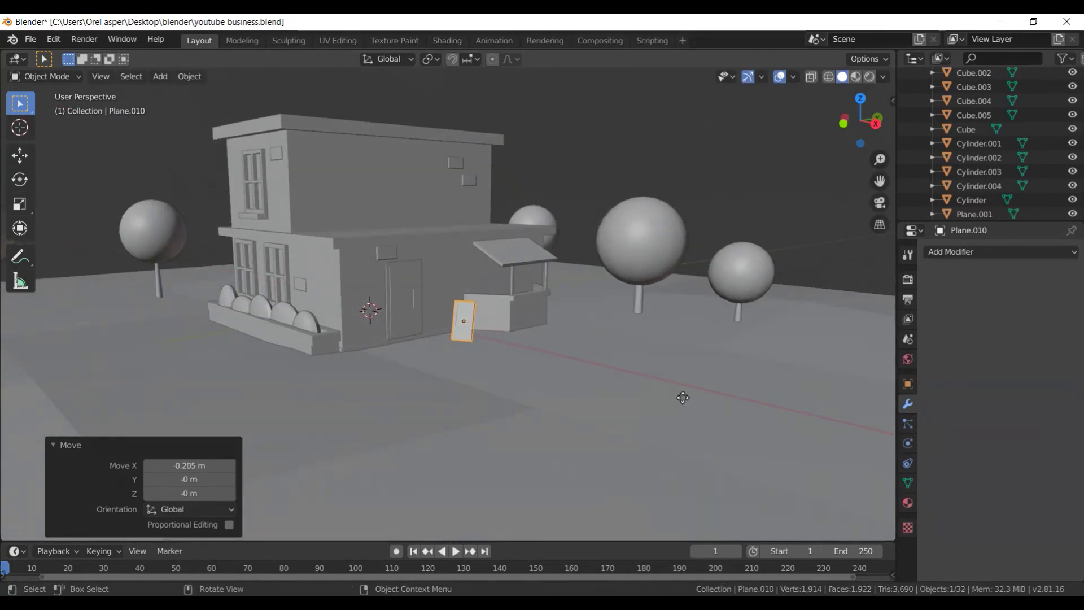
key("g")
key("y")
left_click(669, 405)
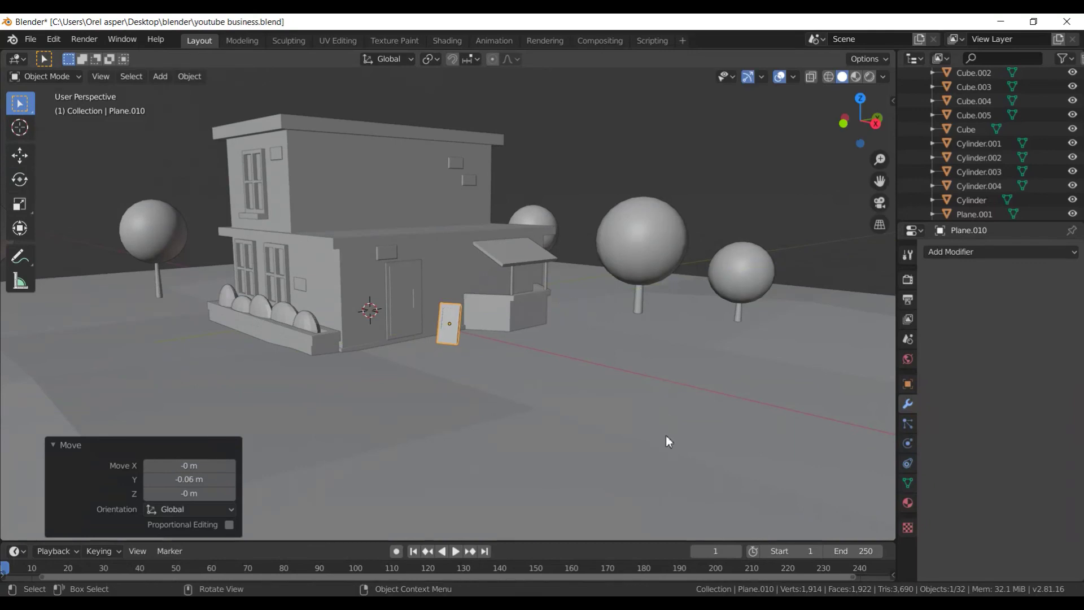
- Rotate the door plane 19.4° about the vertical Z axis
key("r")
key("x")
key("z")
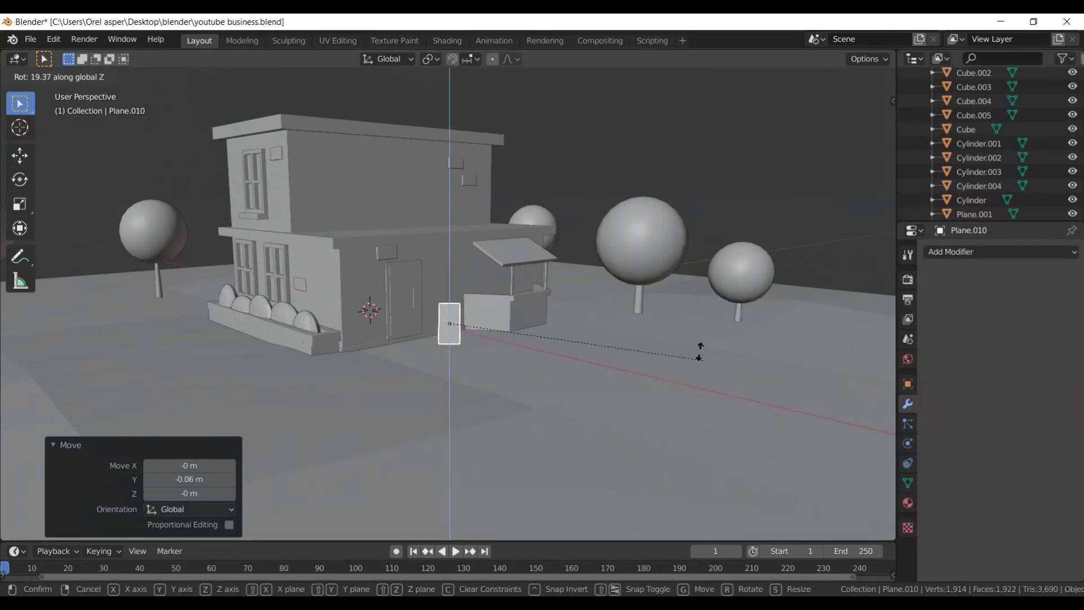
left_click(679, 361)
scroll(560, 366, "down", 3)
scroll(507, 307, "up", 4)
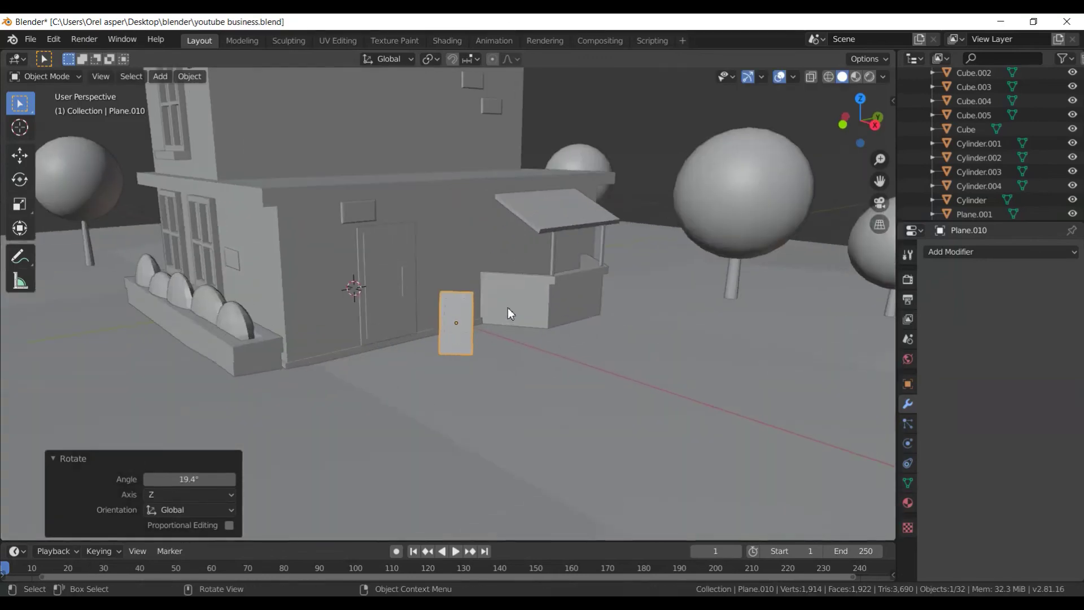
scroll(498, 321, "up", 3)
mouse_move(498, 320)
middle_mouse_down()
mouse_move(442, 343)
mouse_move(633, 391)
mouse_move(664, 350)
mouse_move(653, 352)
middle_mouse_up()
- Nudge the door along Y and Z into place, then enter Edit Mode
key("g")
key("y")
left_click(660, 402)
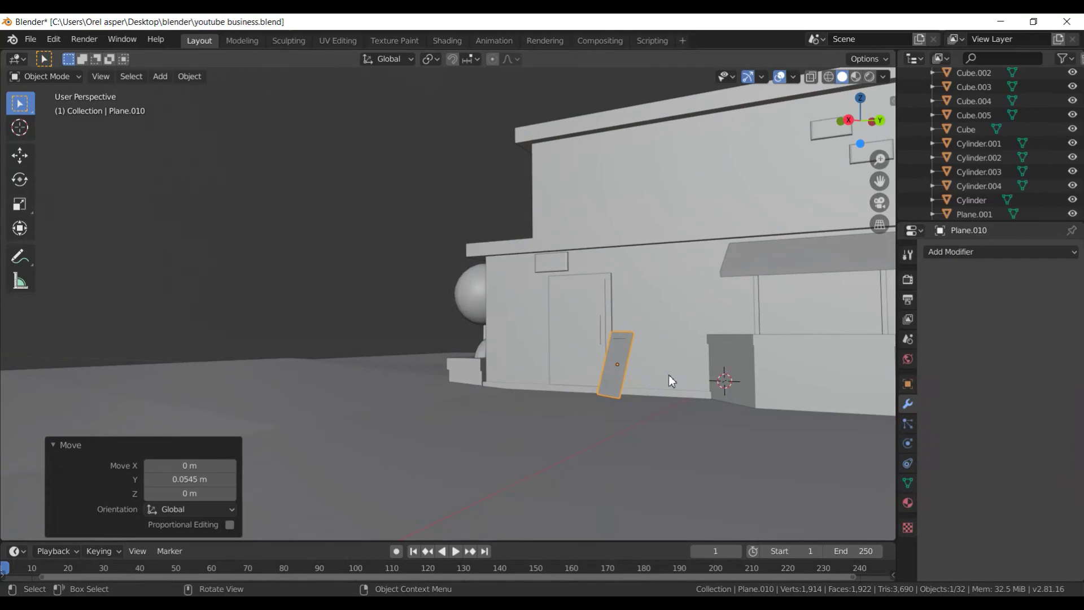
key("g")
key("z")
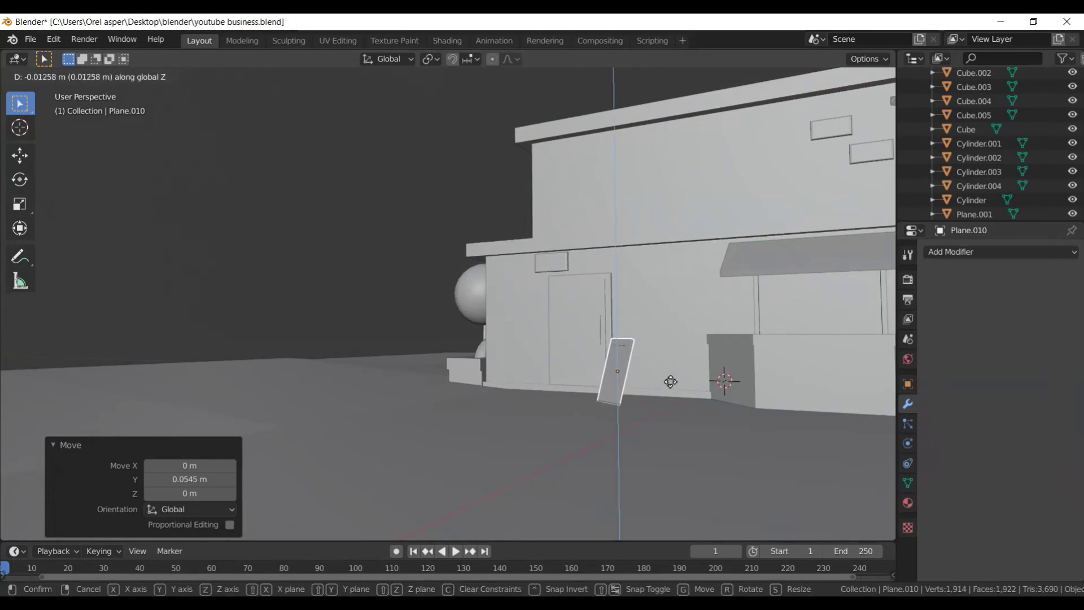
left_click(670, 382)
key("Tab")
middle_click_drag(669, 379, 604, 413)
key("ctrl+r")
- Add an edge loop near the bottom of the door and set face selection
left_click(600, 407)
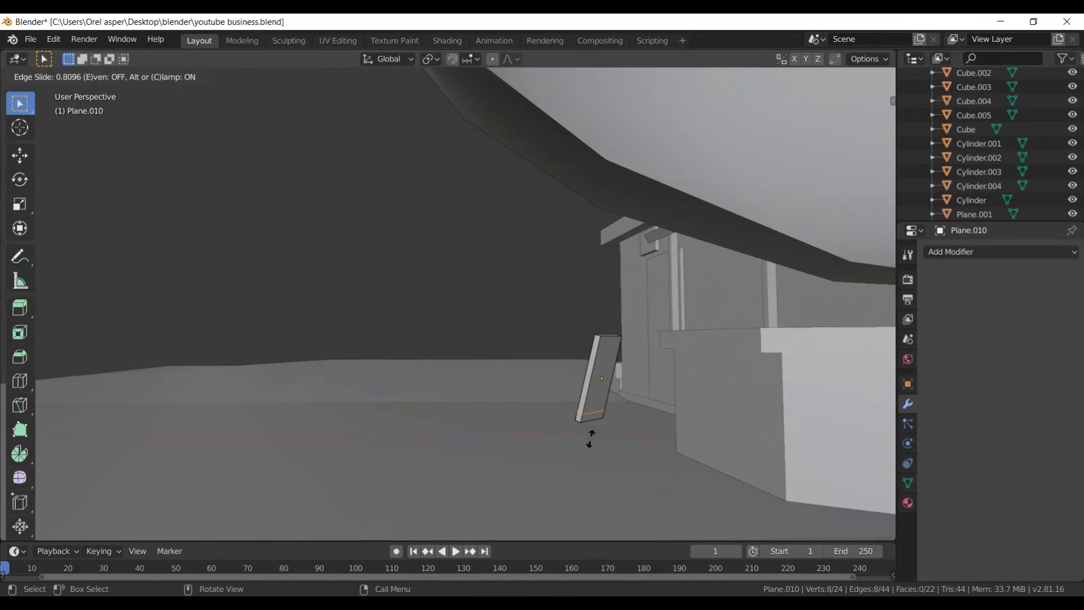
left_click(594, 421)
key("3")
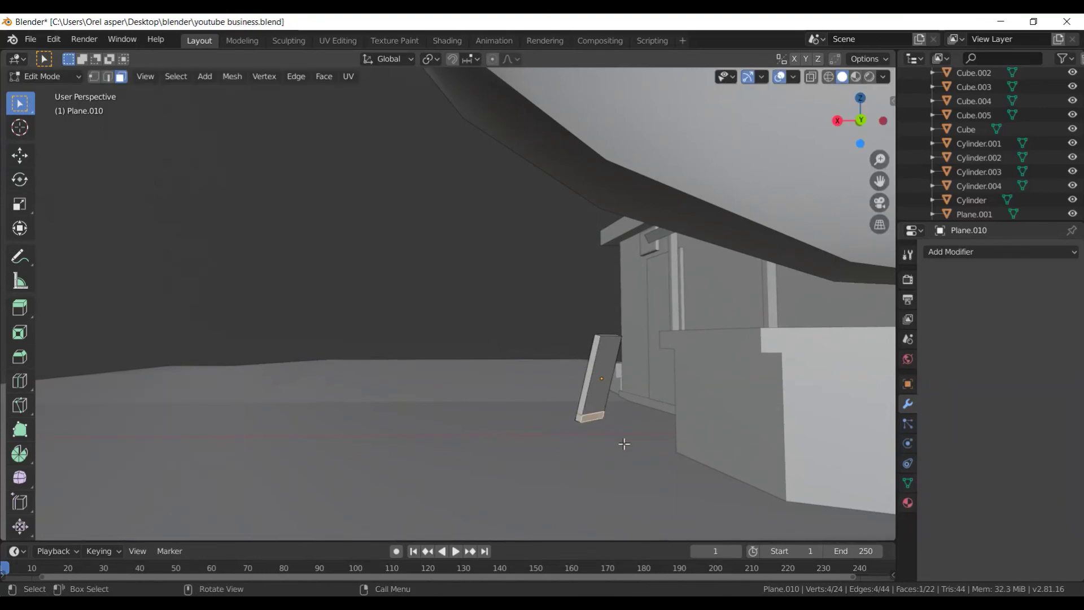
left_click(627, 441)
mouse_move(627, 441)
middle_mouse_down()
mouse_move(654, 429)
mouse_move(612, 425)
middle_mouse_up()
key("Tab")
key("Tab")
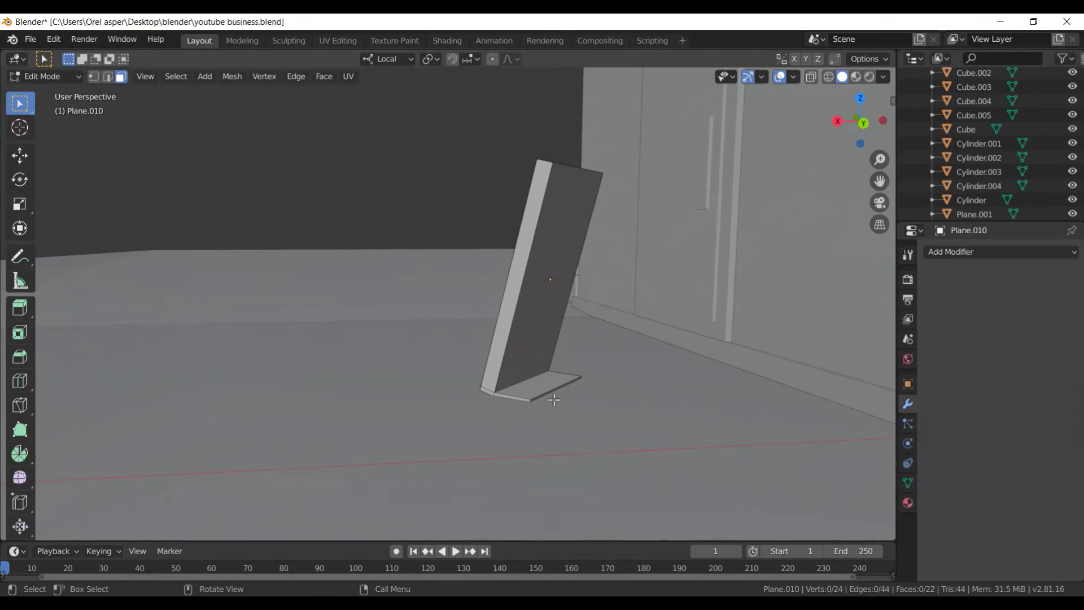
- Cancel a stray Y extrude and merge the door's vertices by distance
key("e")
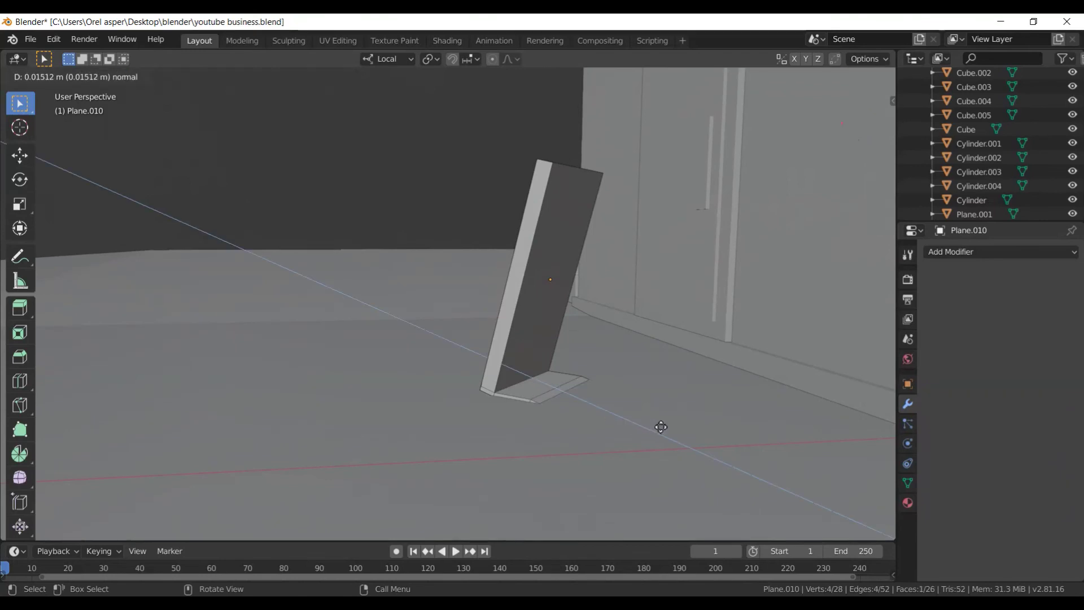
key("y")
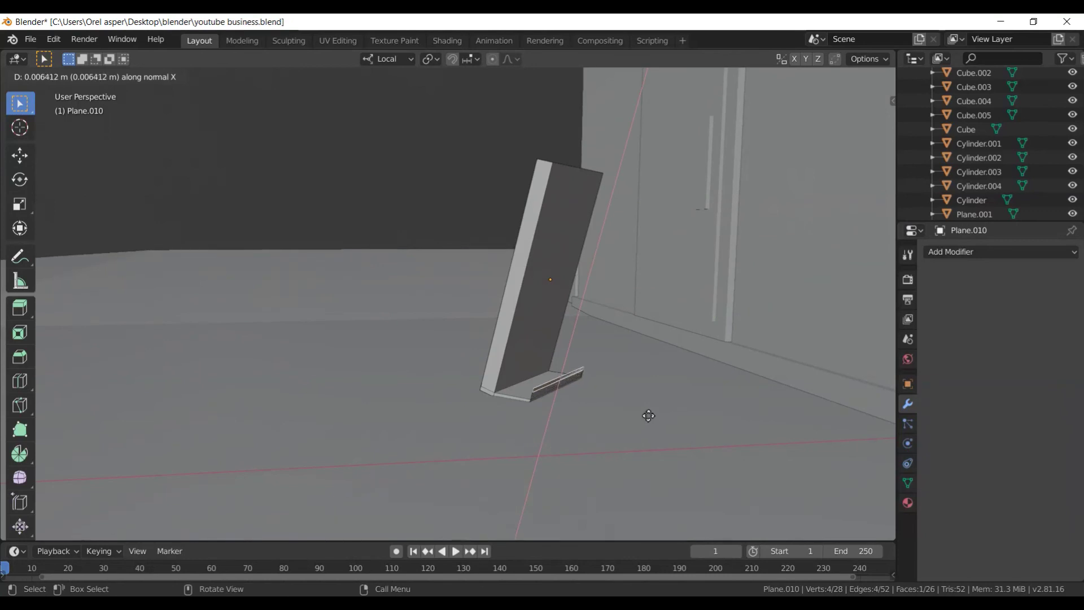
right_click(641, 419)
key("a")
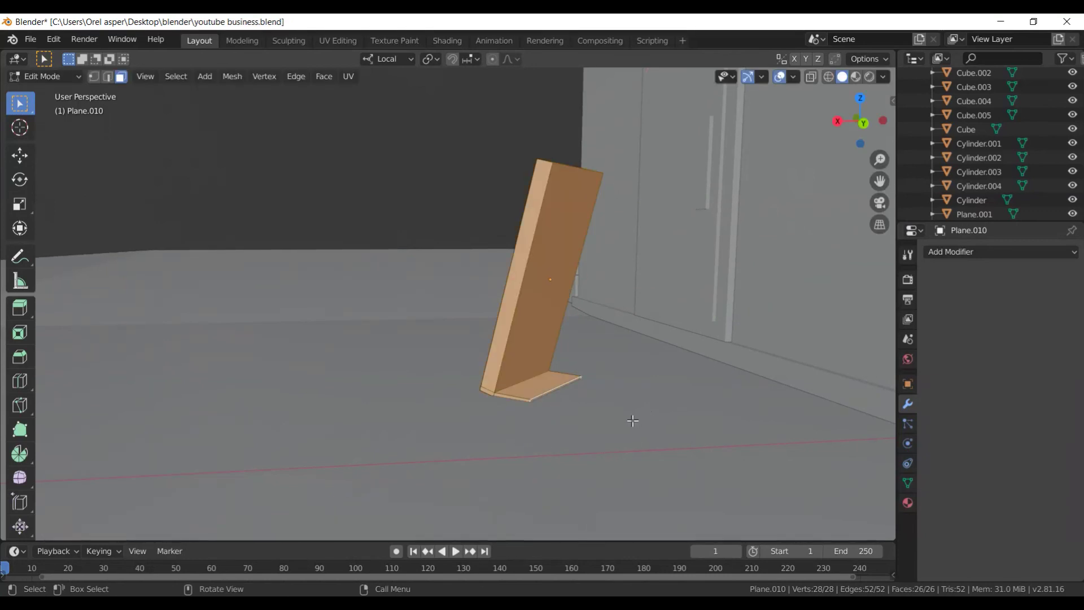
key("alt+m")
left_click(627, 421)
- Cancel a second stray face extrude and merge by distance again
mouse_move(592, 430)
middle_mouse_down()
mouse_move(614, 434)
mouse_move(667, 407)
middle_mouse_up()
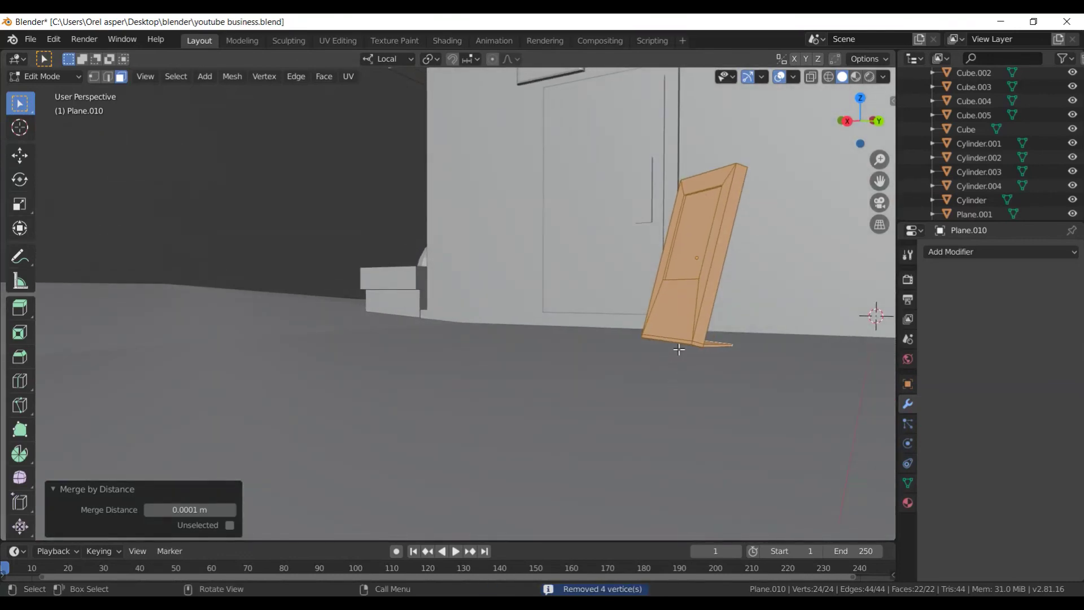
left_click(680, 361)
key("e")
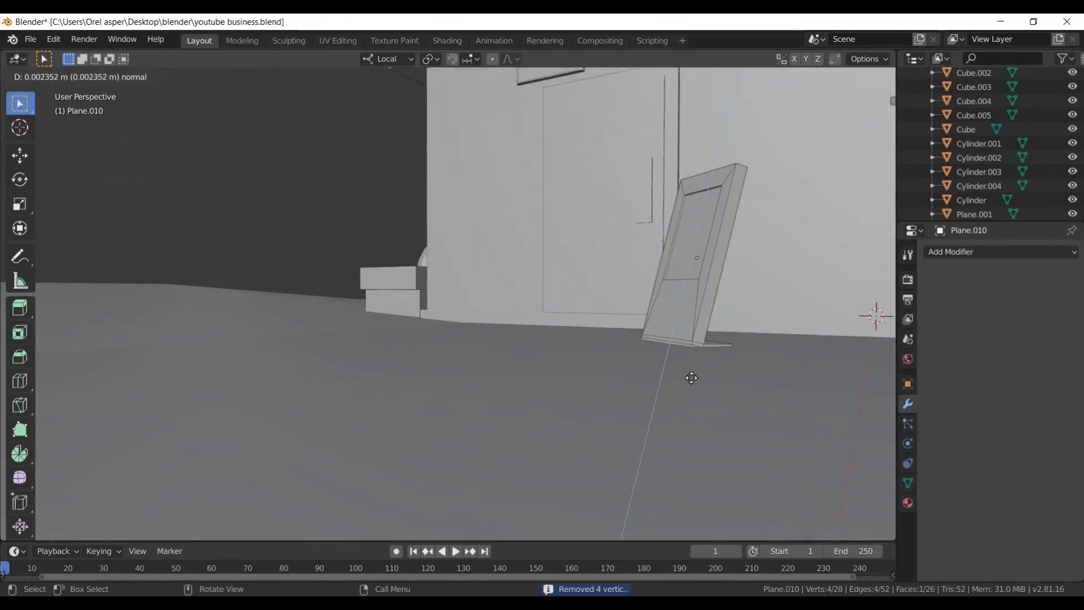
right_click(691, 376)
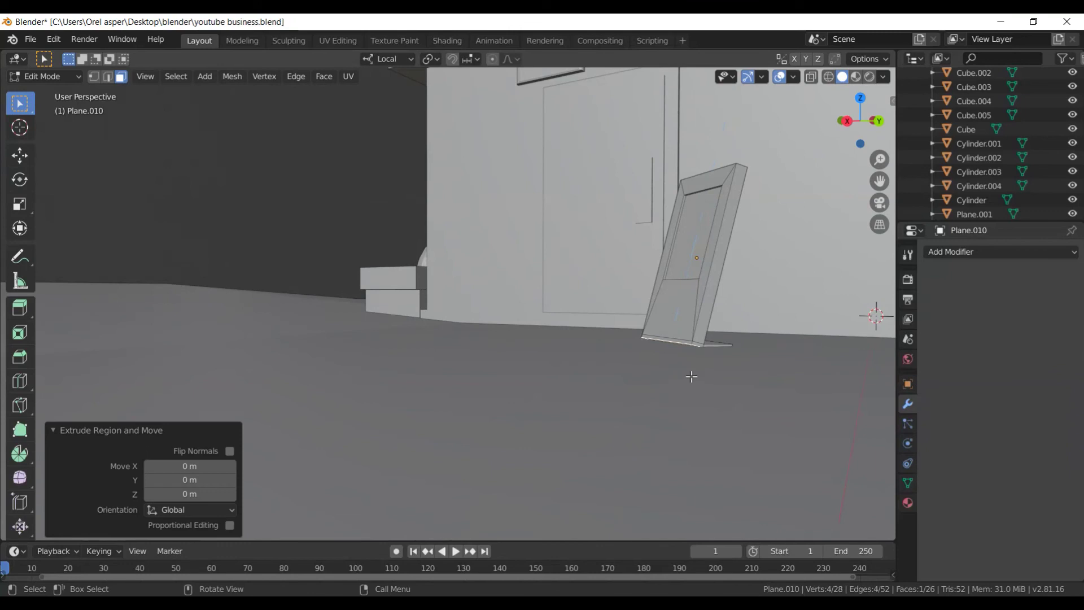
key("a")
key("m")
left_click(656, 380)
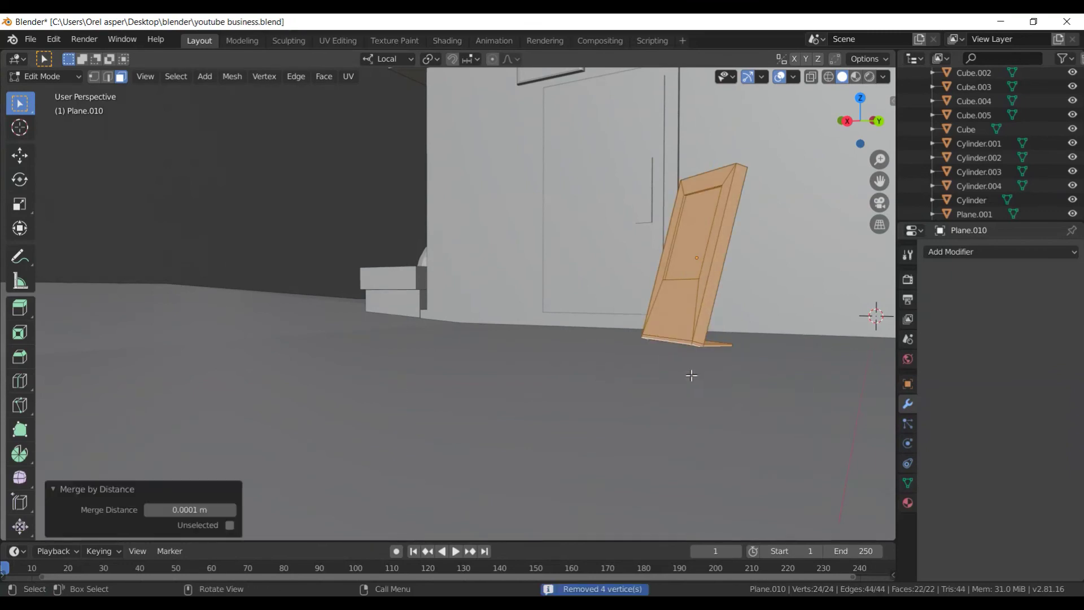
- Return to Object Mode and save youtube business.blend
key("Tab")
scroll(568, 378, "down", 6)
mouse_move(568, 379)
middle_mouse_down()
mouse_move(653, 392)
mouse_move(496, 354)
mouse_move(512, 374)
middle_mouse_up()
scroll(517, 347, "down", 3)
key("ctrl+s")
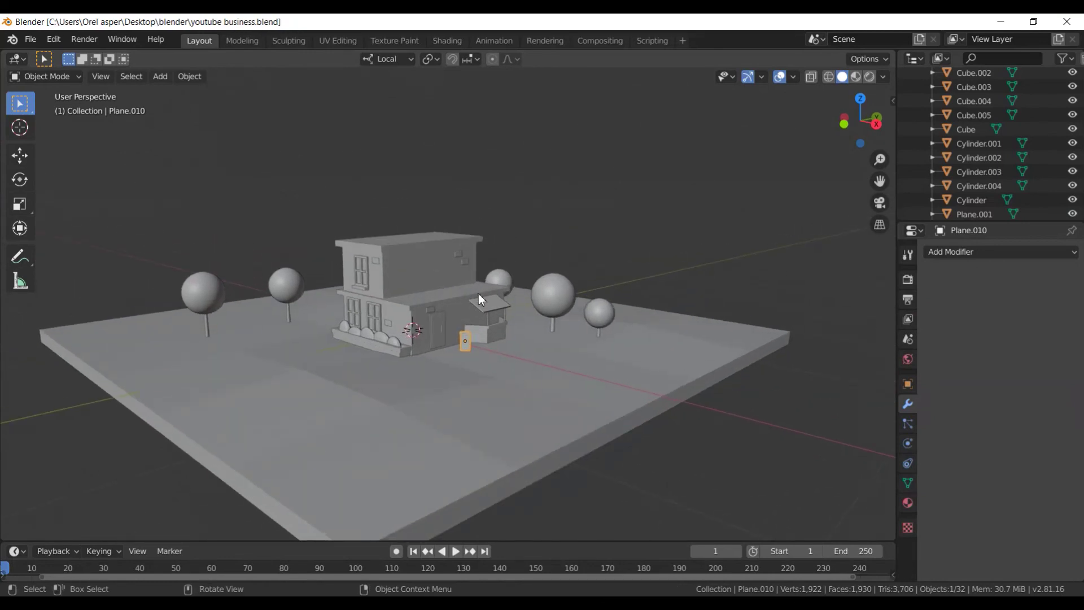
- Undo an accidental lattice and add a Text object to the scene
key("shift+a")
left_click(487, 374)
mouse_move(487, 374)
middle_mouse_down()
mouse_move(445, 380)
mouse_move(462, 371)
middle_mouse_up()
key("ctrl+z")
key("shift+a")
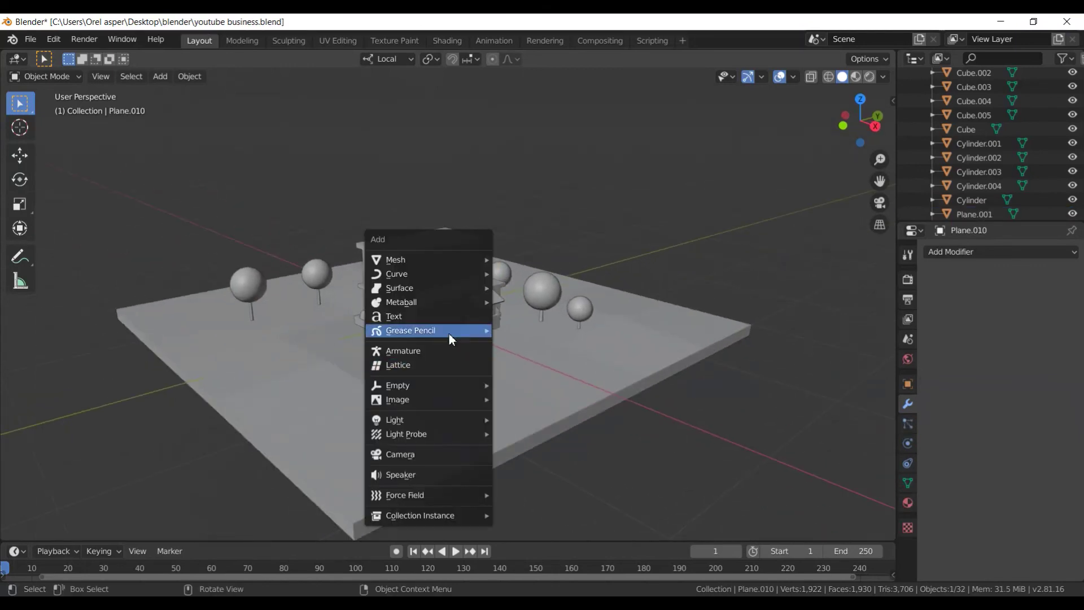
mouse_move(428, 399)
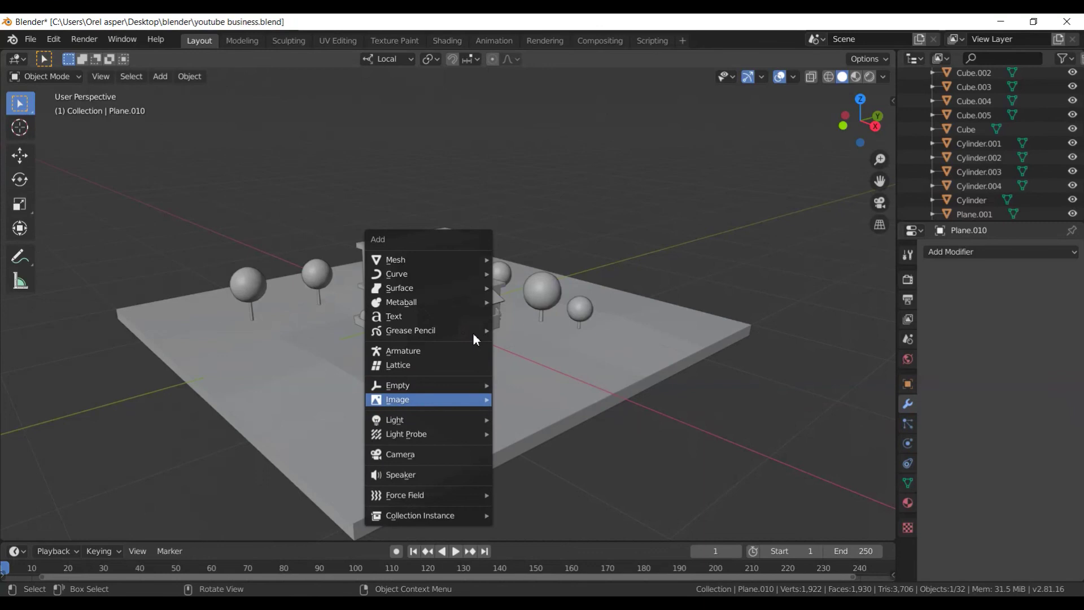
left_click(425, 317)
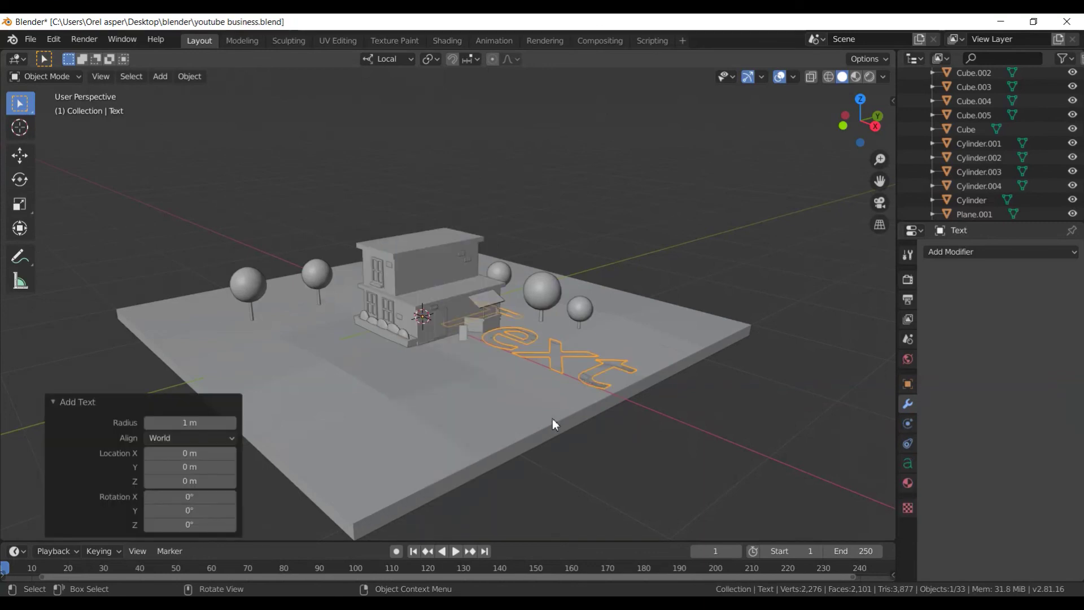
- Raise the text 1.58 m along Z and rotate it 90° about X
key("g")
key("z")
left_click(540, 232)
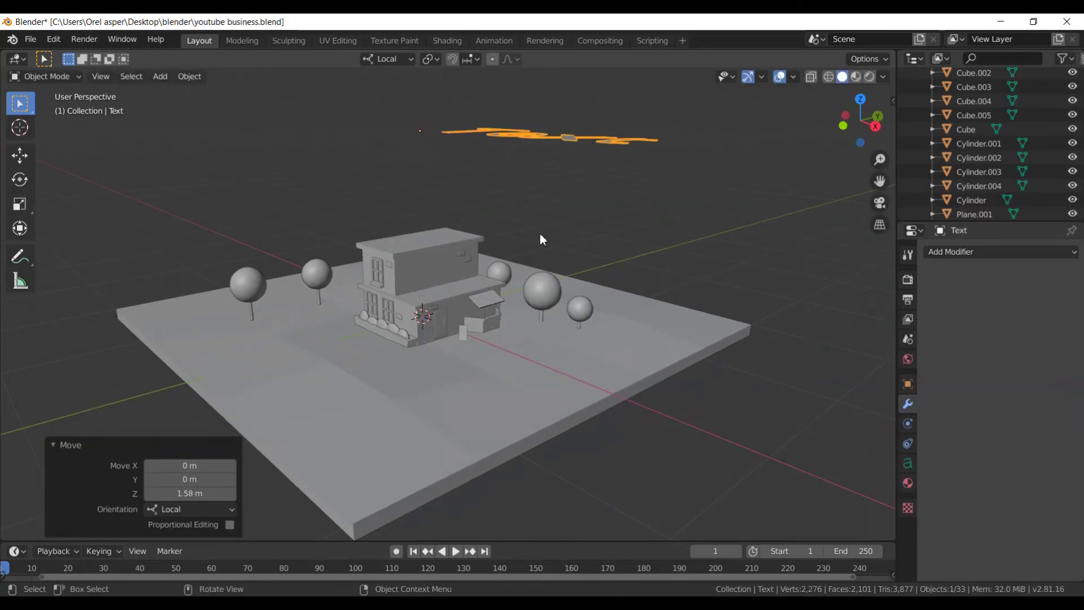
key("r")
key("x")
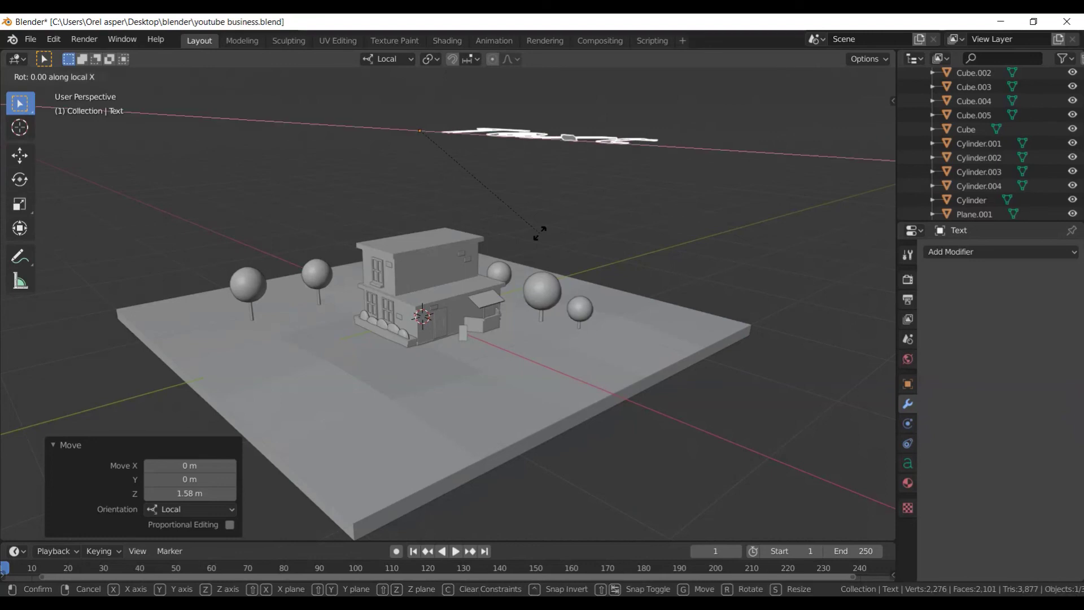
key("9")
key("0")
key("Return")
- Frame the text, expand its Font panel and browse for the Regular font
key("KP_Decimal")
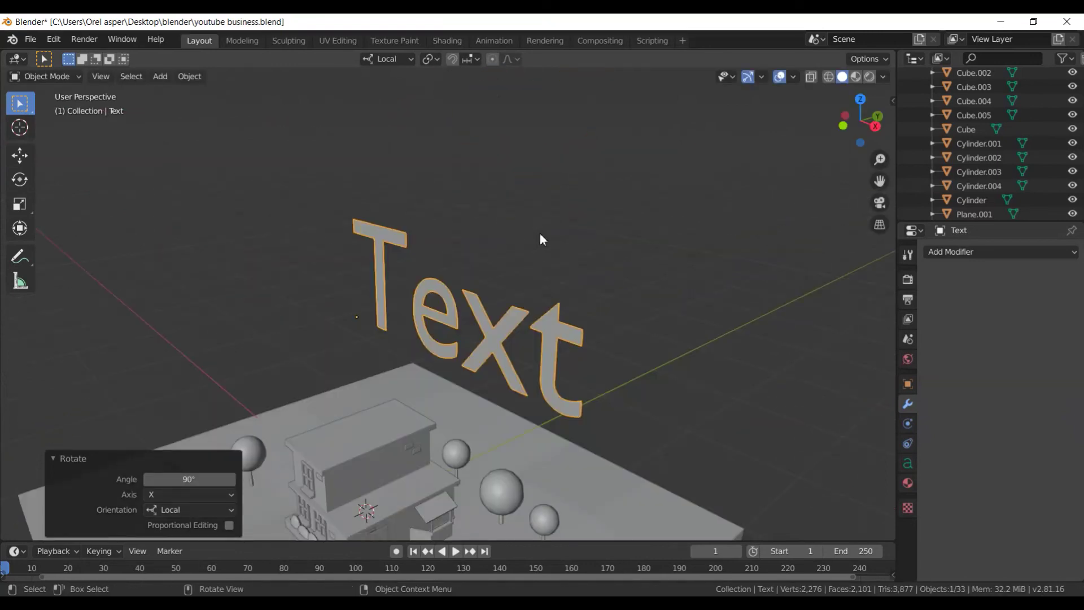
middle_click_drag(553, 354, 625, 351)
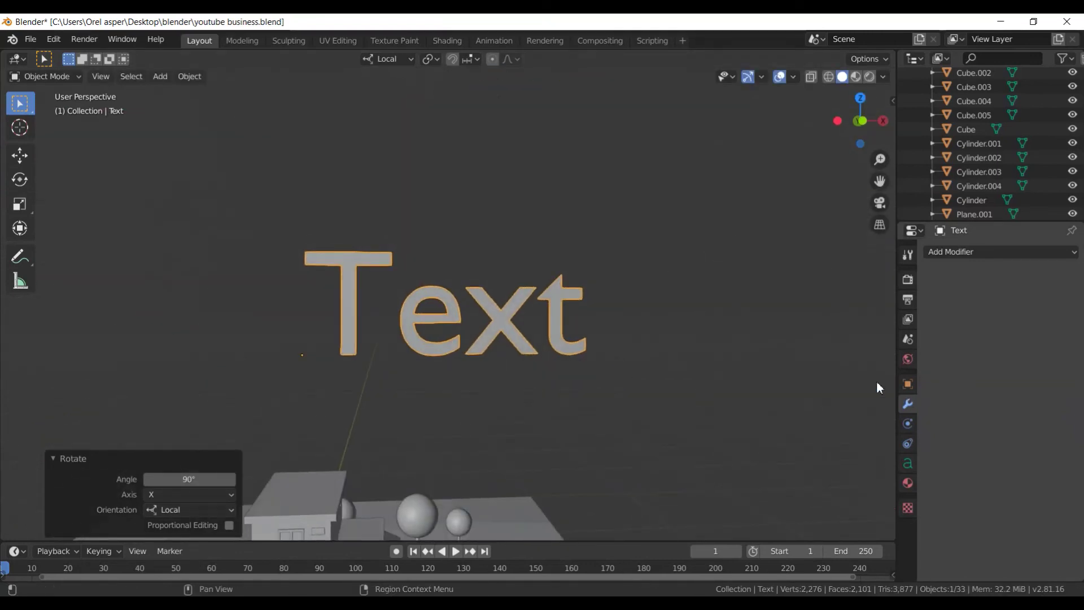
left_click(907, 463)
scroll(1025, 407, "down", 3)
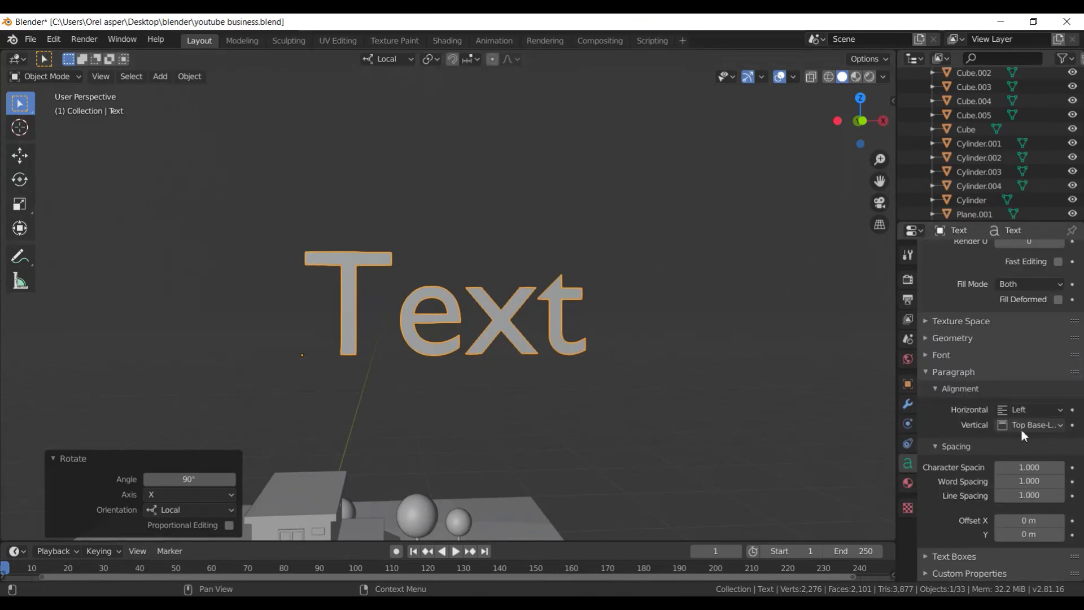
left_click(930, 354)
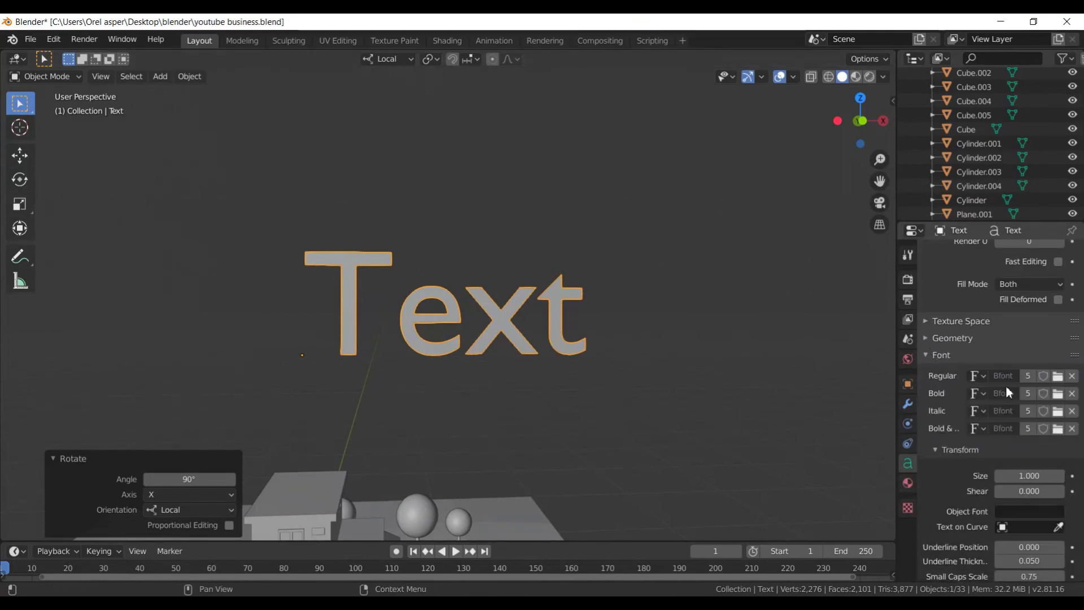
left_click(1055, 376)
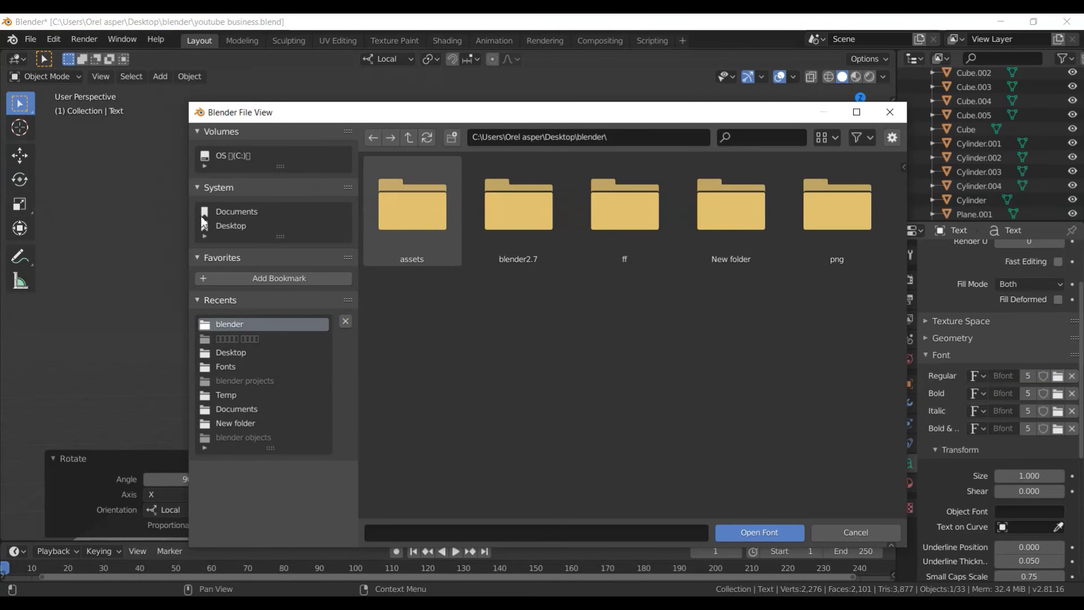
- Load the Arial (ArialMT) font from C:\Windows\Fonts as the text's Regular font
left_click(237, 161)
scroll(479, 404, "down", 5)
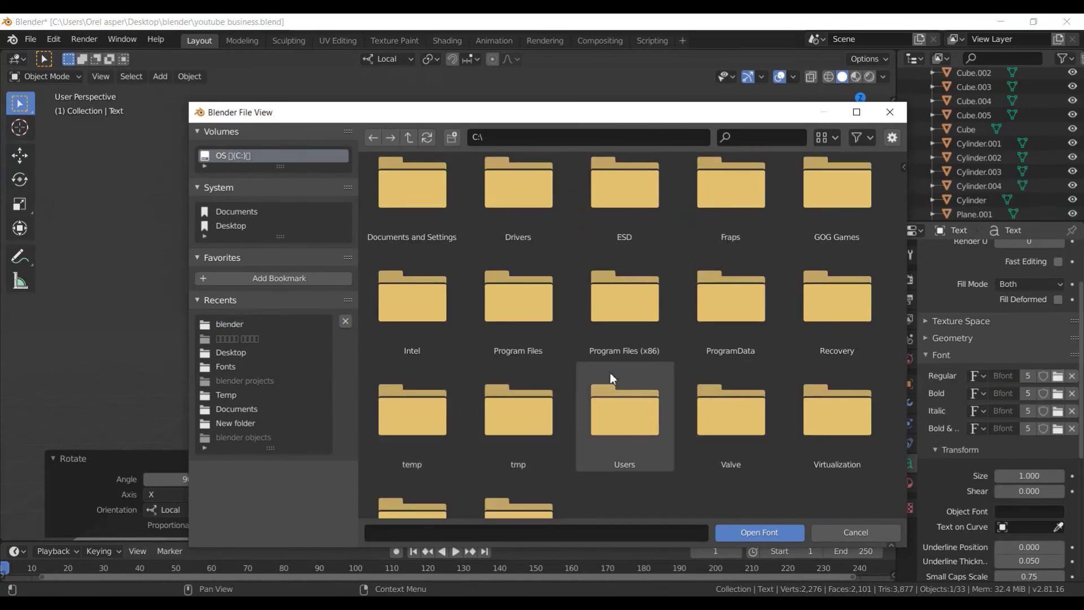
scroll(573, 418, "down", 3)
double_click(525, 452)
scroll(619, 346, "down", 2)
scroll(722, 361, "down", 2)
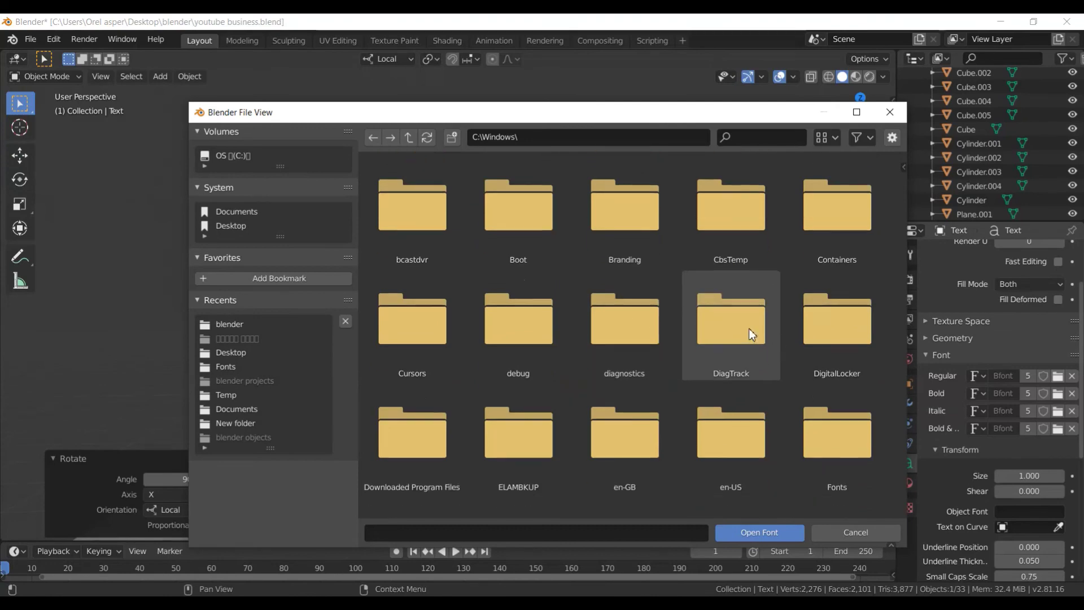
scroll(720, 393, "down", 2)
scroll(722, 394, "down", 3)
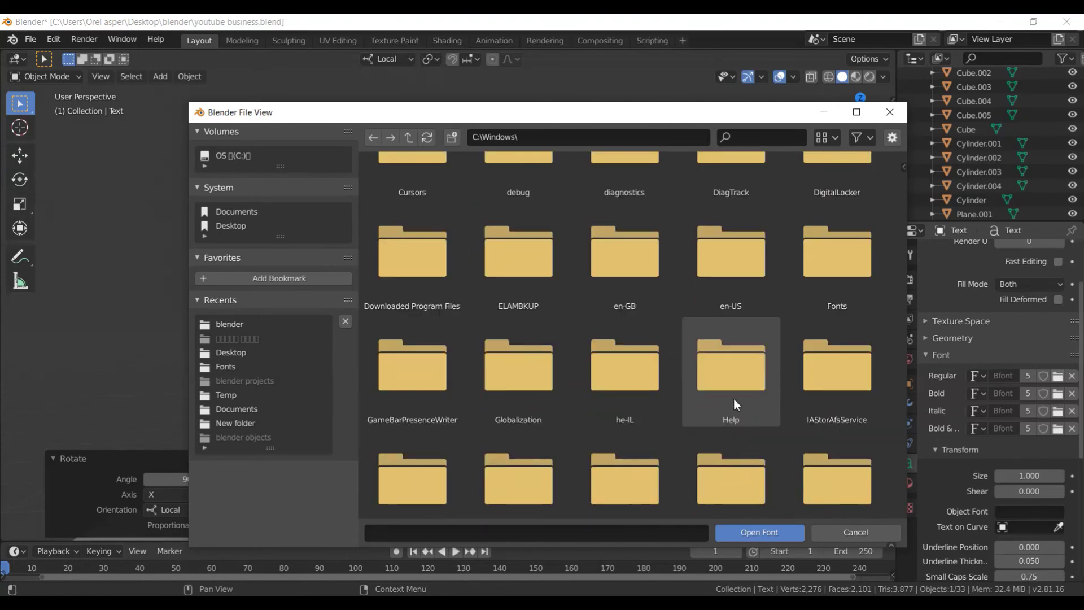
scroll(723, 395, "down", 3)
double_click(844, 174)
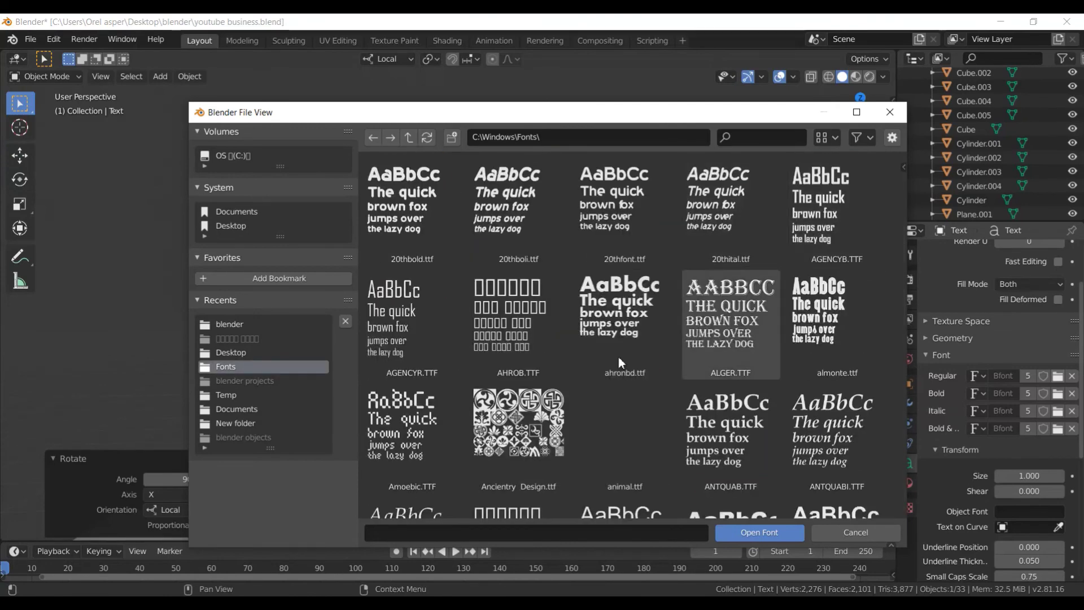
double_click(594, 344)
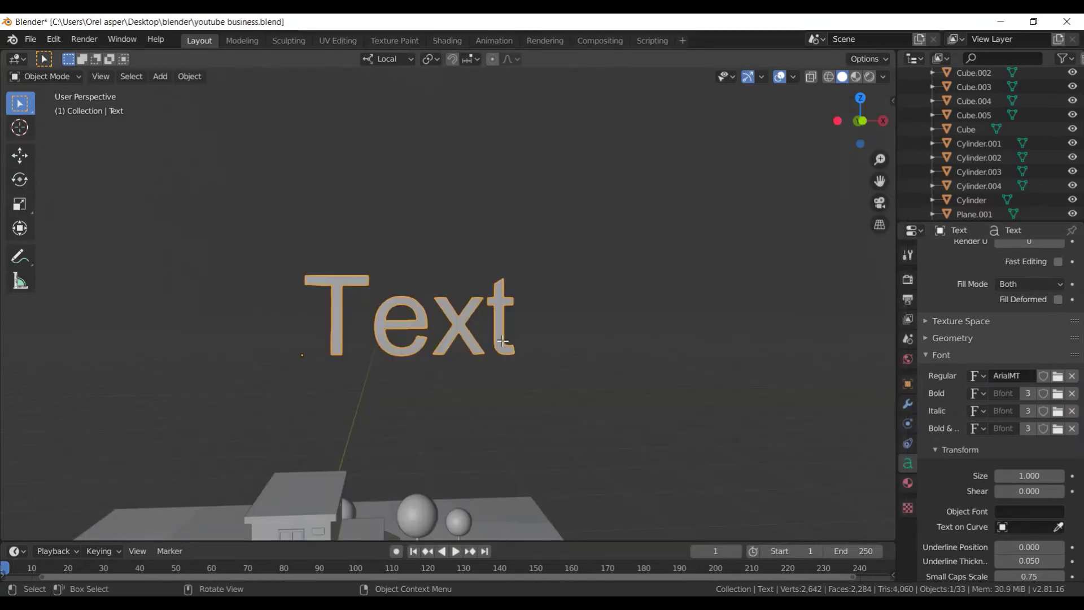
key("grave")
- Replace the placeholder 'Text' with YOUR and type BUSINESS on a second line
key("Escape")
key("Tab")
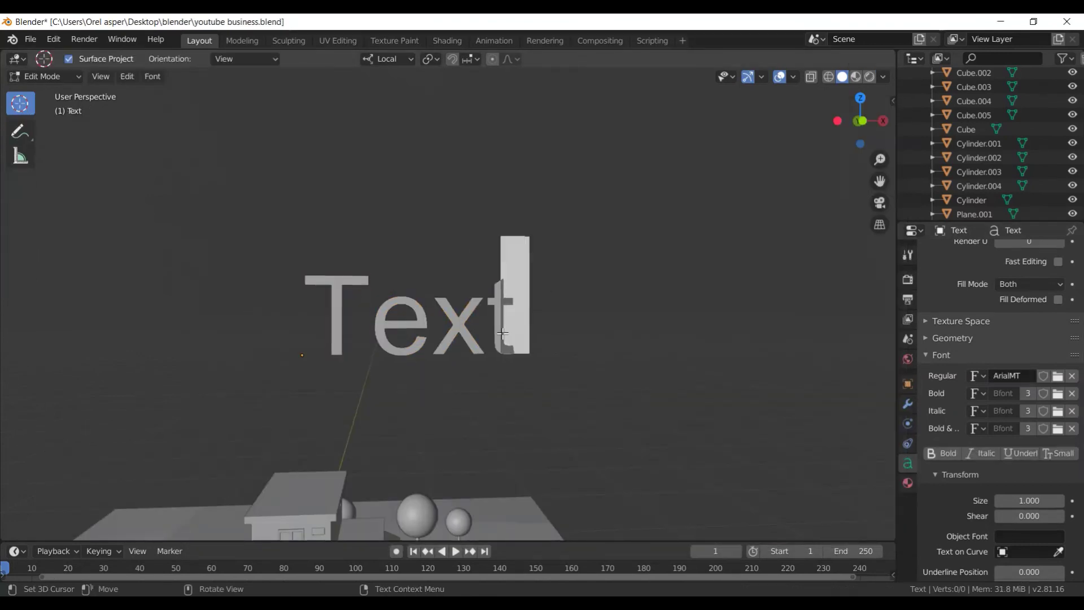
key("BackSpace")
key("BackSpace")
key("BackSpace")
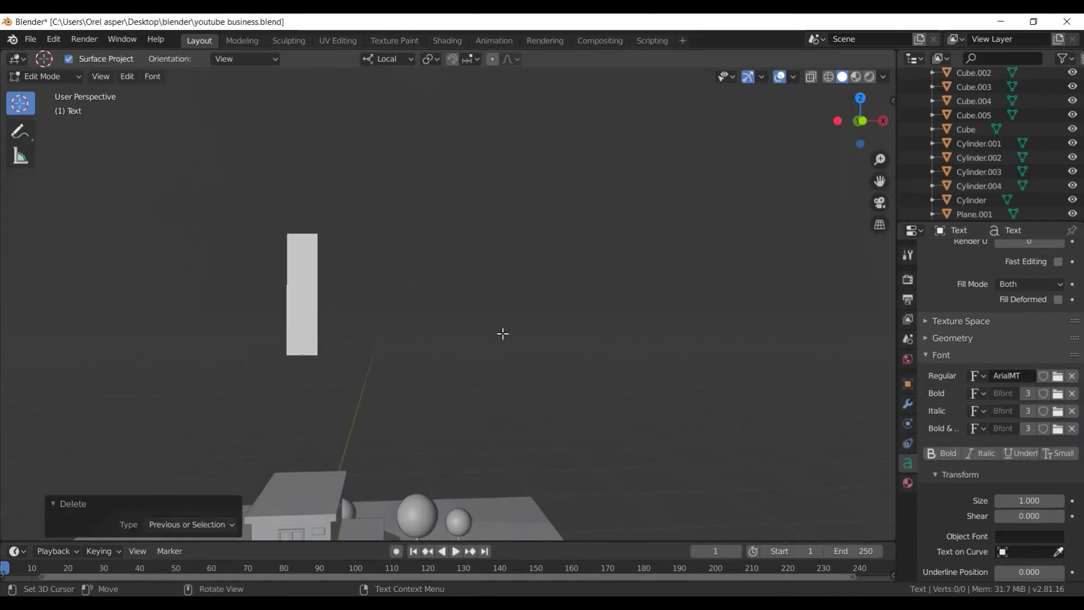
type("Yo")
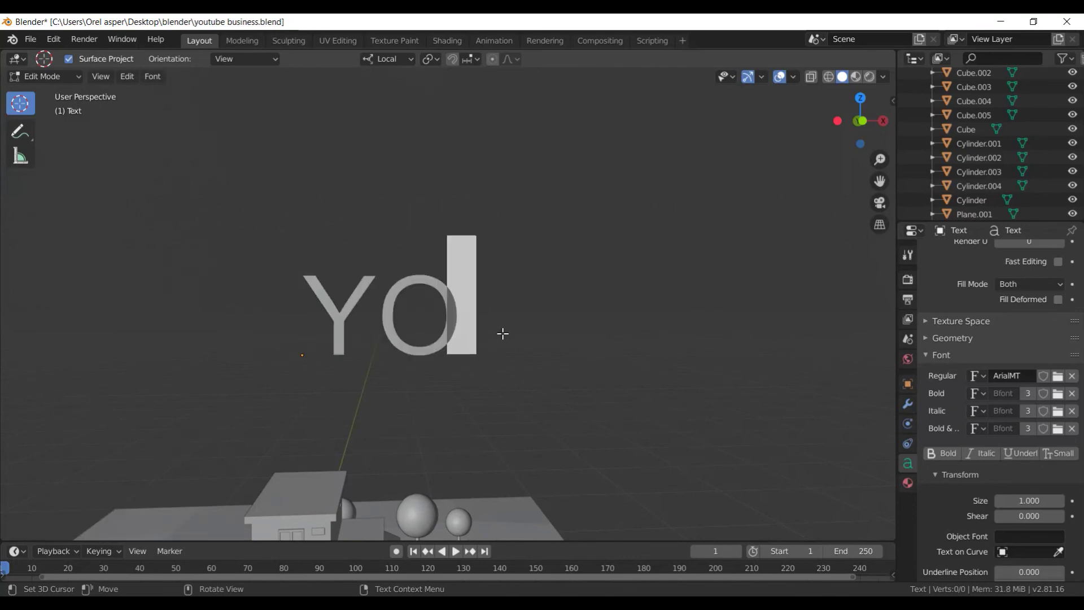
type("UR")
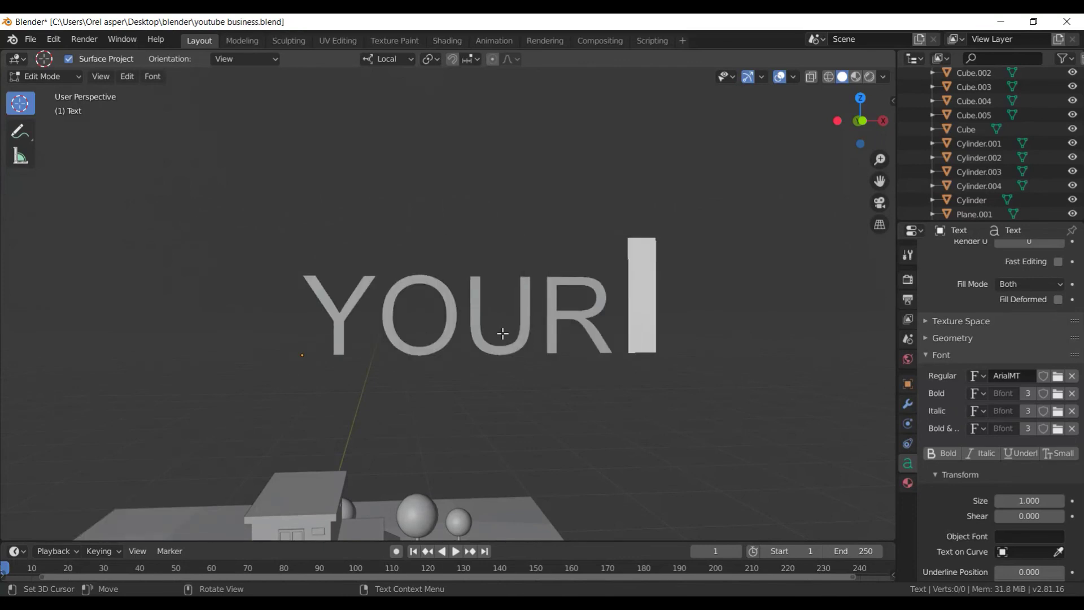
key("Return")
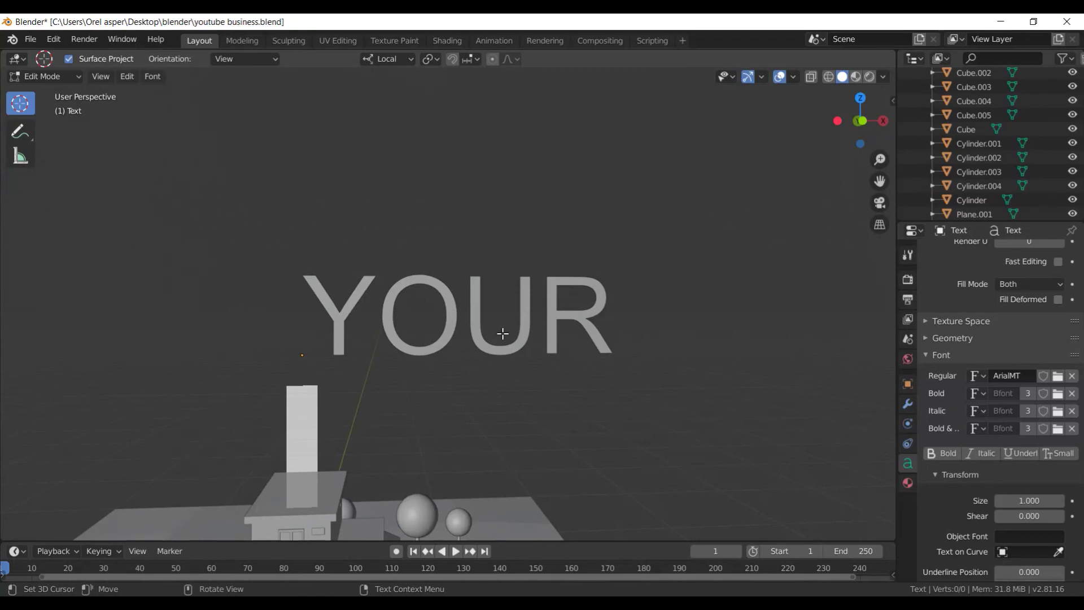
type("h")
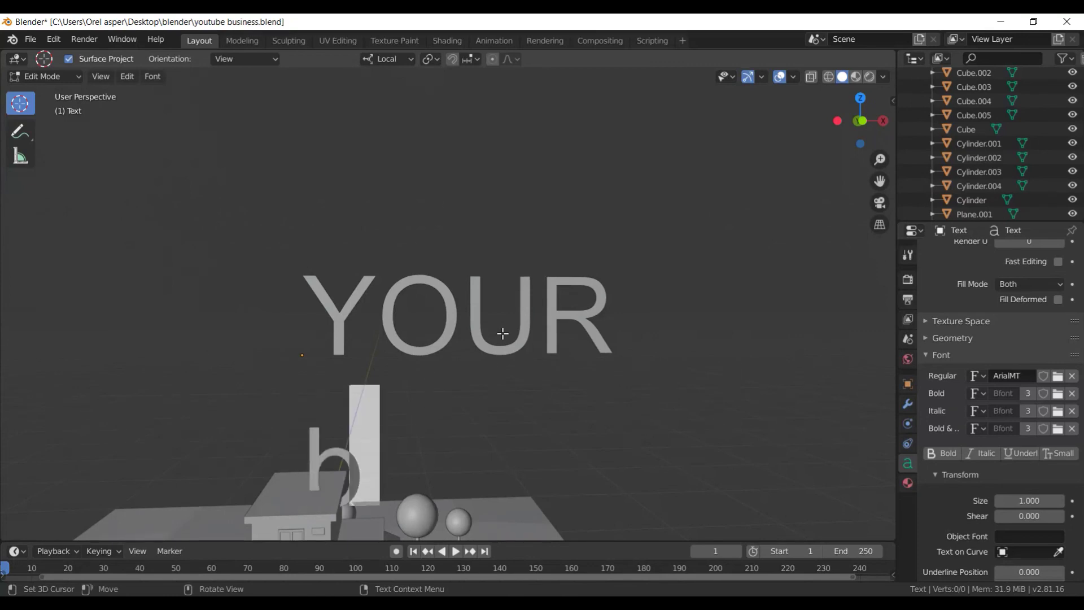
key("BackSpace")
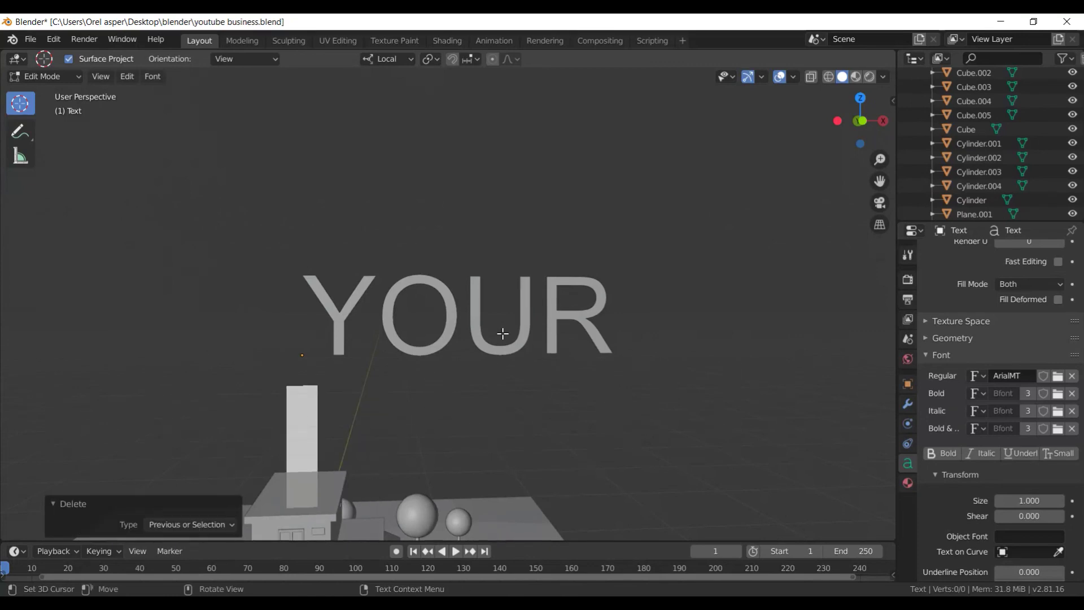
type("BU")
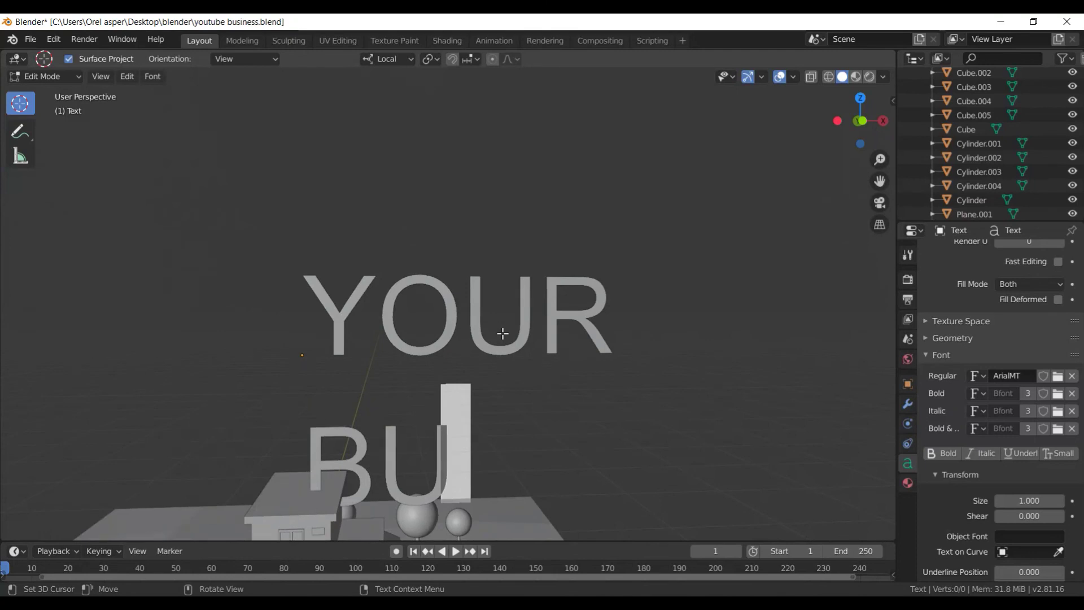
type("SINES")
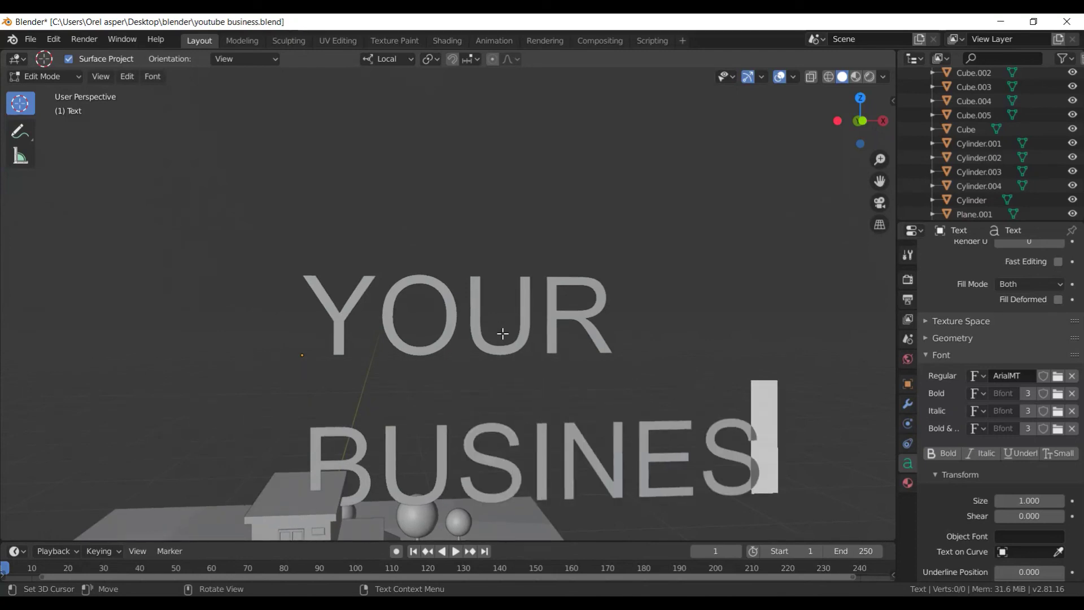
type("S")
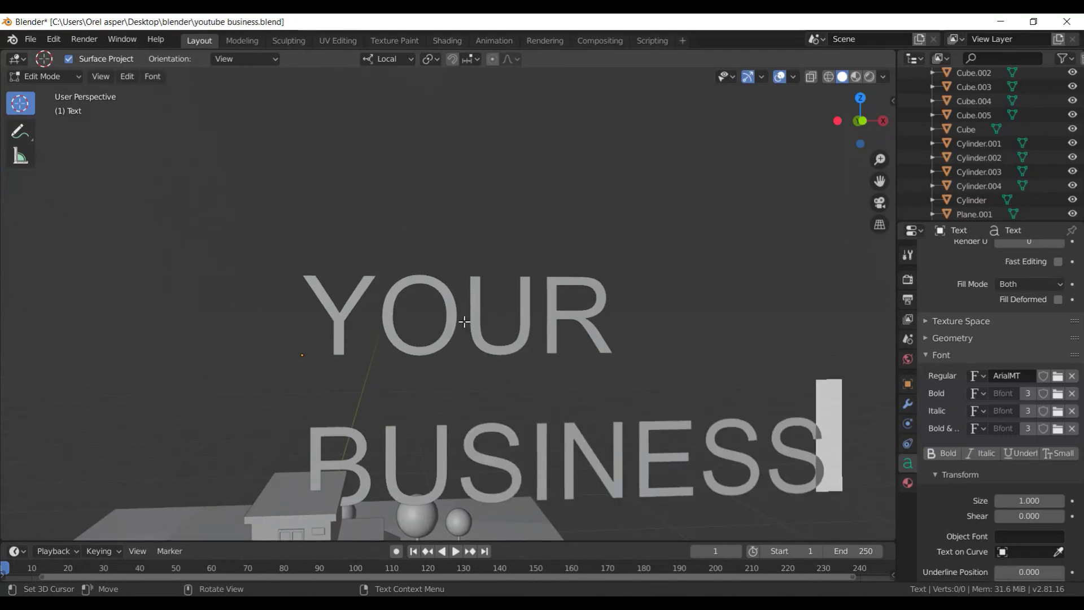
- Re-enter text editing and select the word BUSINESS, undoing a stray keystroke
mouse_move(494, 330)
middle_mouse_down()
mouse_move(441, 336)
mouse_move(418, 358)
mouse_move(453, 372)
middle_mouse_up()
key("Tab")
scroll(453, 375, "up", 1)
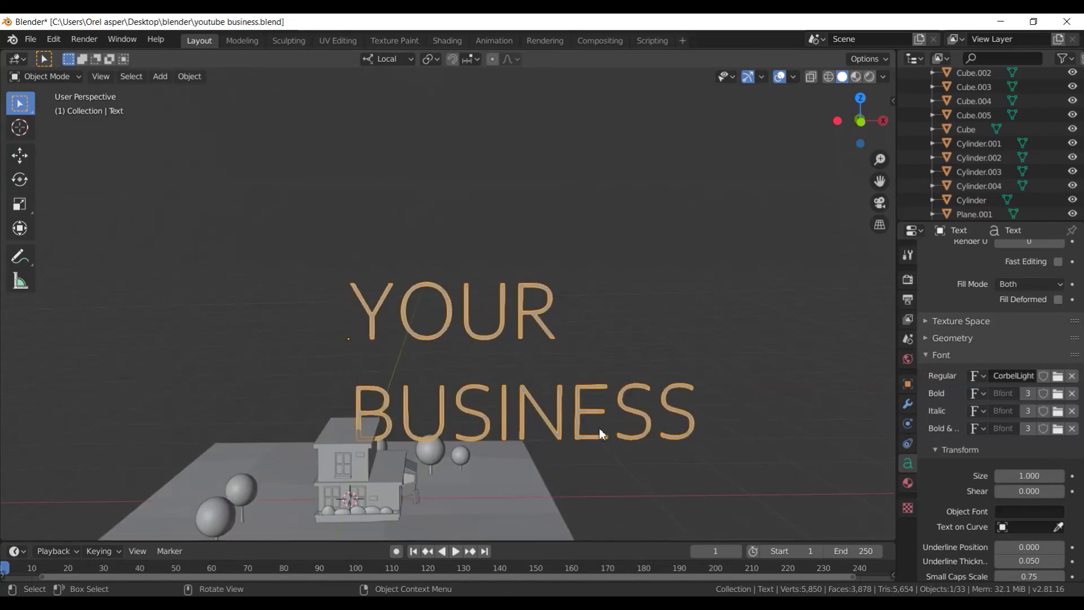
key("Tab")
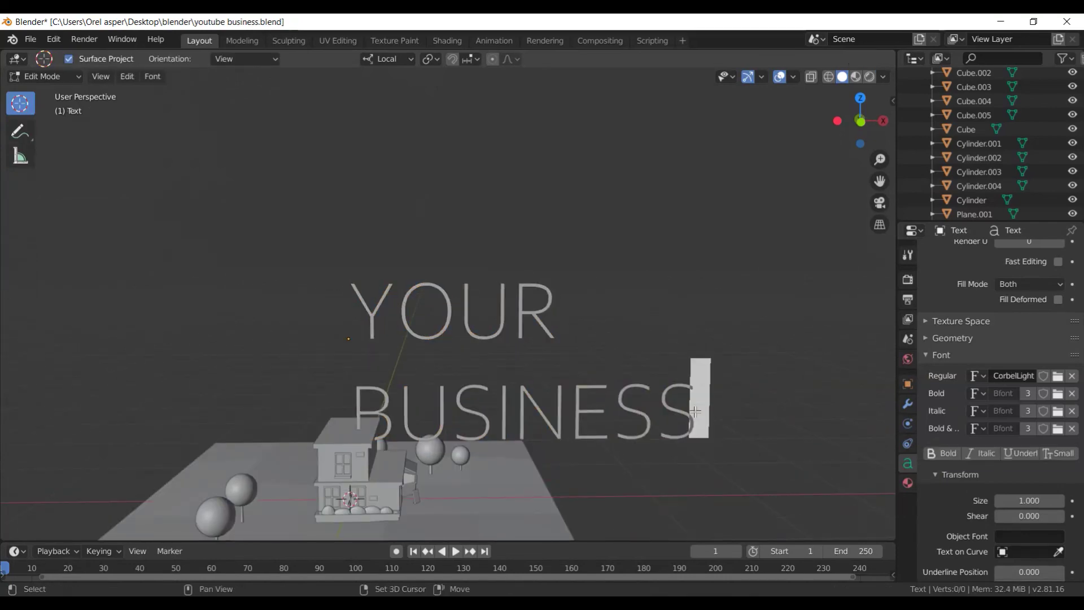
key("shift+Left")
key("shift+Left")
key("shift+Left")
key("shift+Left")
key("shift+Left")
key("shift+Left")
key("shift+Left")
key("shift+Left")
key("shift+Right")
type("S")
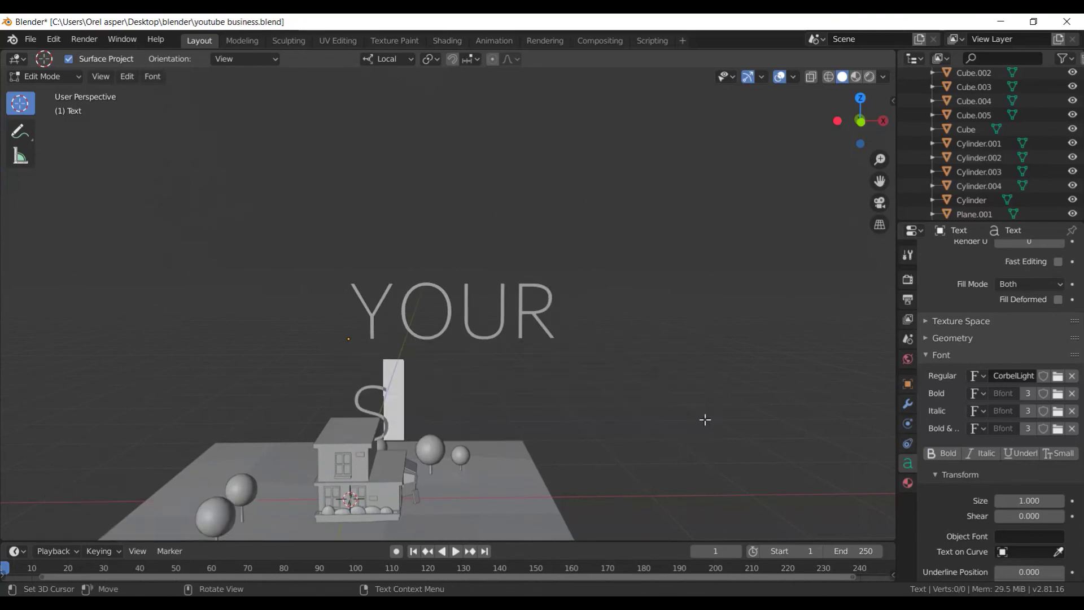
key("ctrl+z")
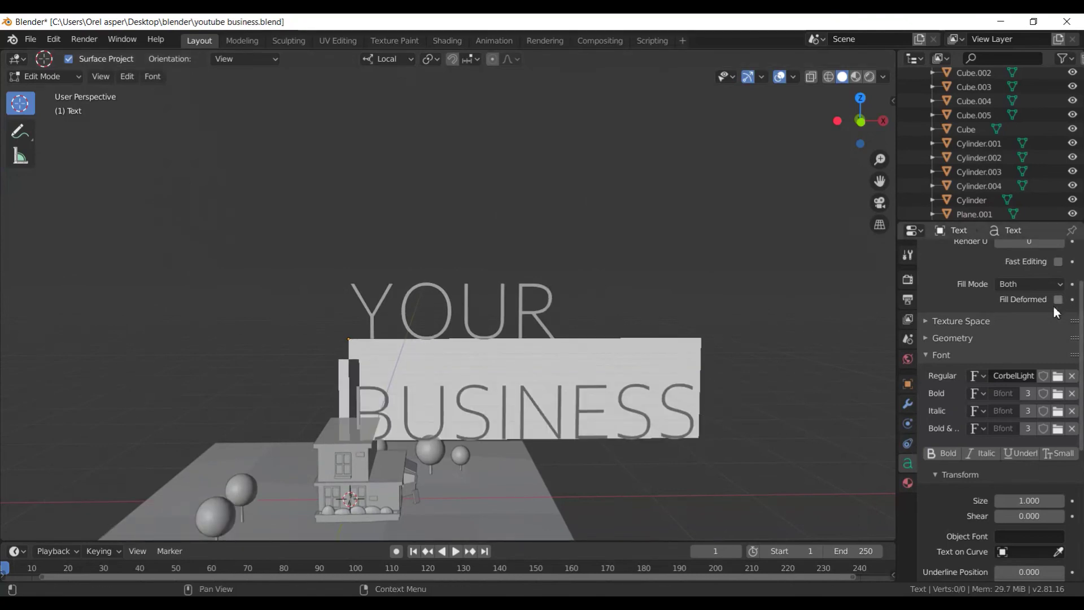
- Set curve preview resolution to 14 and delete BUSINESS, leaving only YOUR
scroll(1048, 314, "up", 3)
left_click(1059, 295)
mouse_move(810, 331)
middle_mouse_down()
mouse_move(735, 354)
mouse_move(728, 319)
mouse_move(784, 314)
mouse_move(679, 360)
middle_mouse_up()
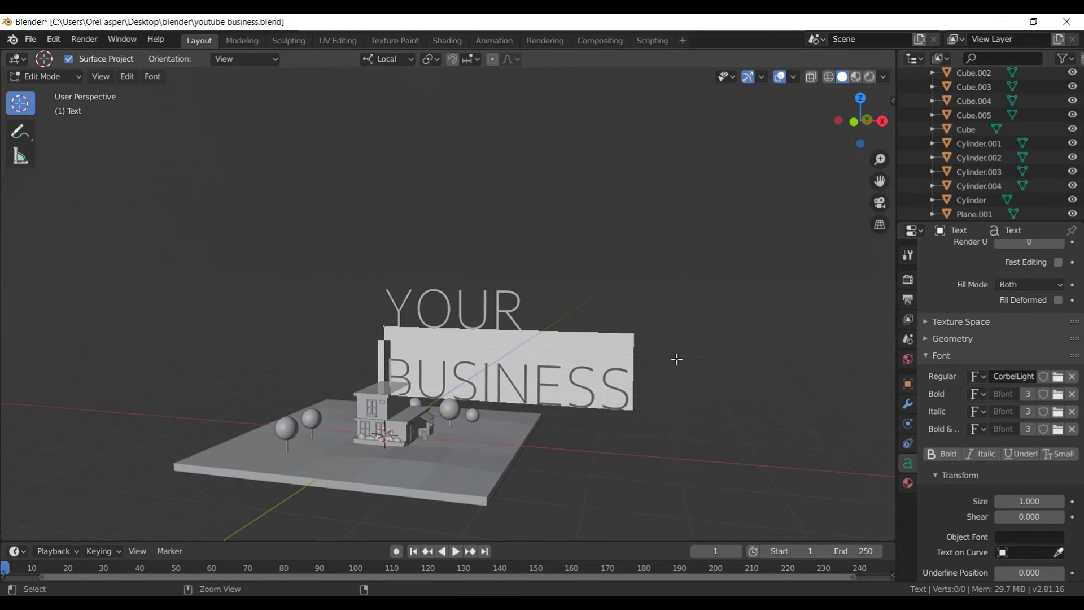
key("BackSpace")
key("BackSpace")
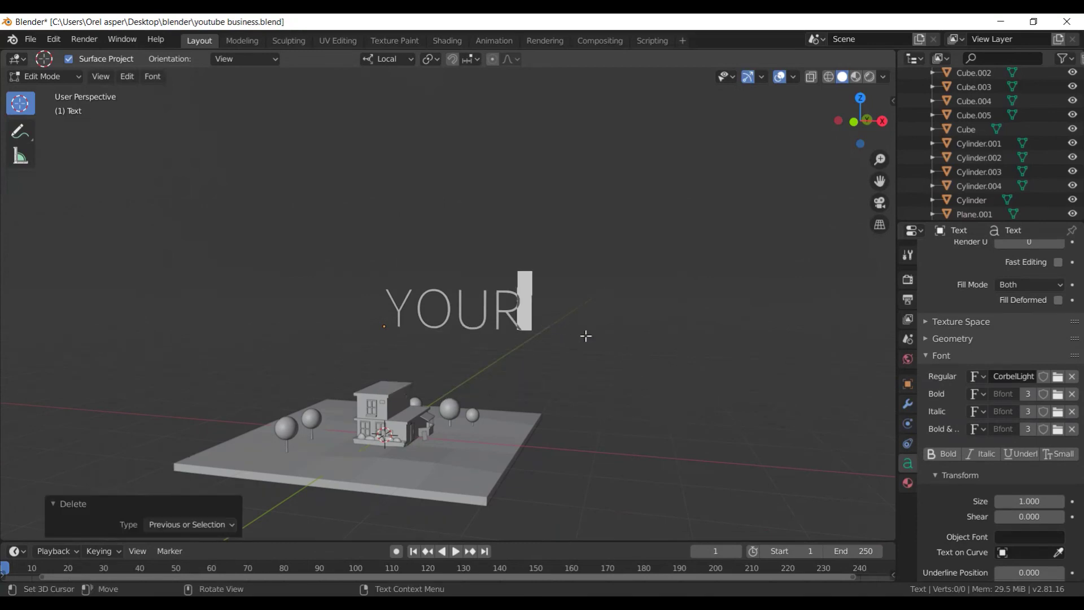
key("Tab")
- Duplicate the YOUR text below itself and change the copy's text to BUSINESS
key("shift+d")
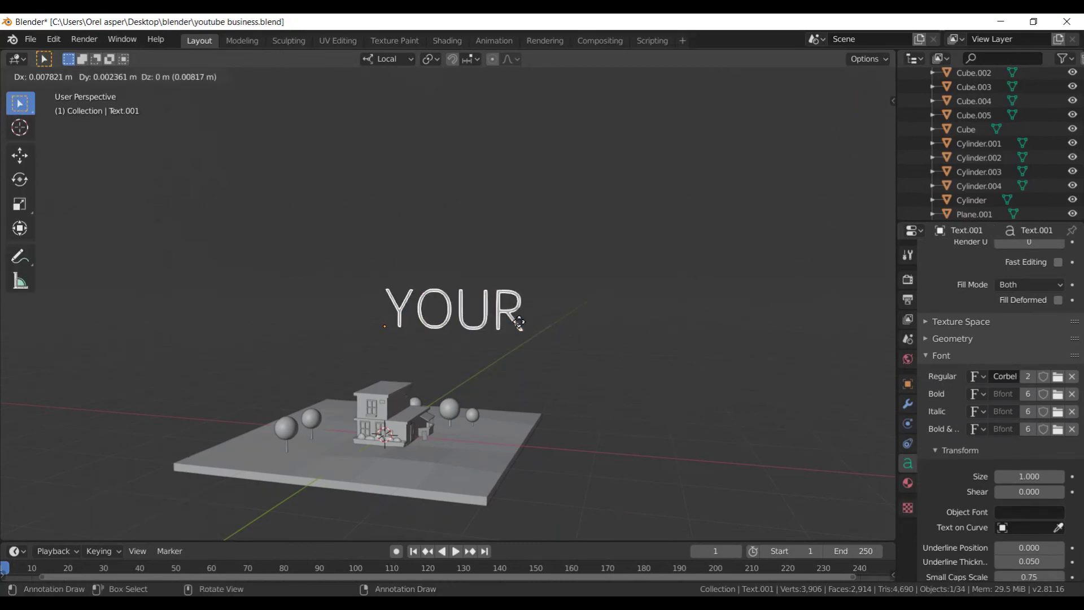
key("y")
key("y")
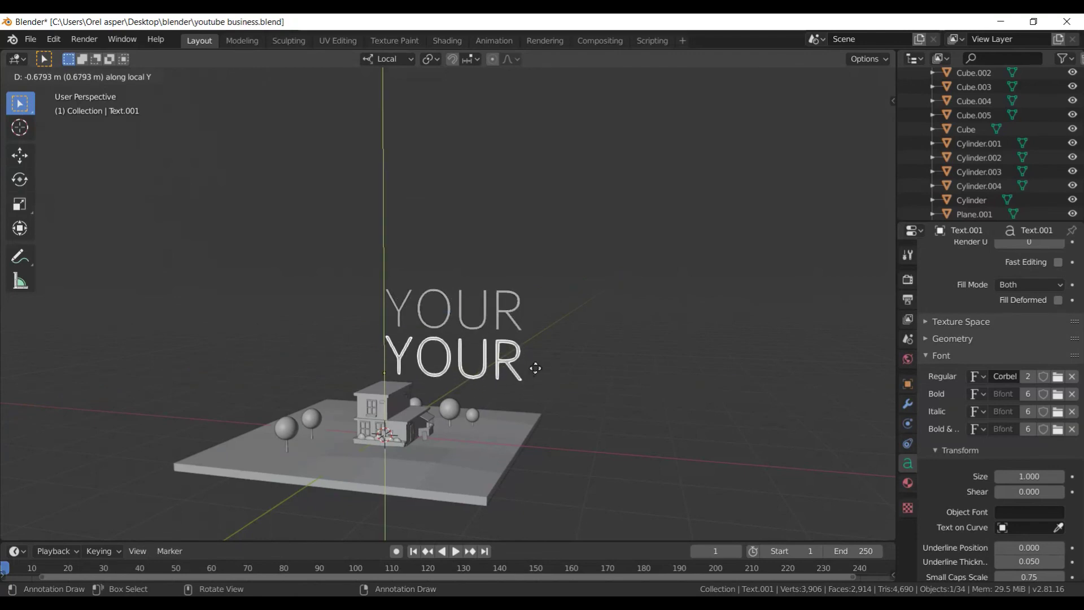
left_click(537, 373)
key("Tab")
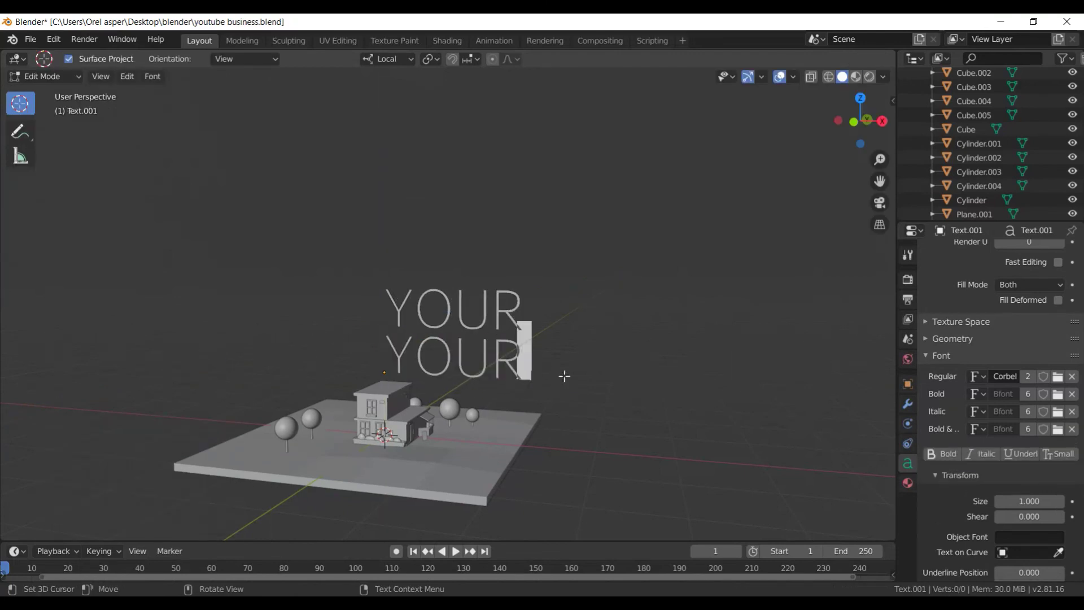
key("shift+Left")
key("shift+Left")
key("shift+Left")
key("shift+Left")
type("BUSINESS")
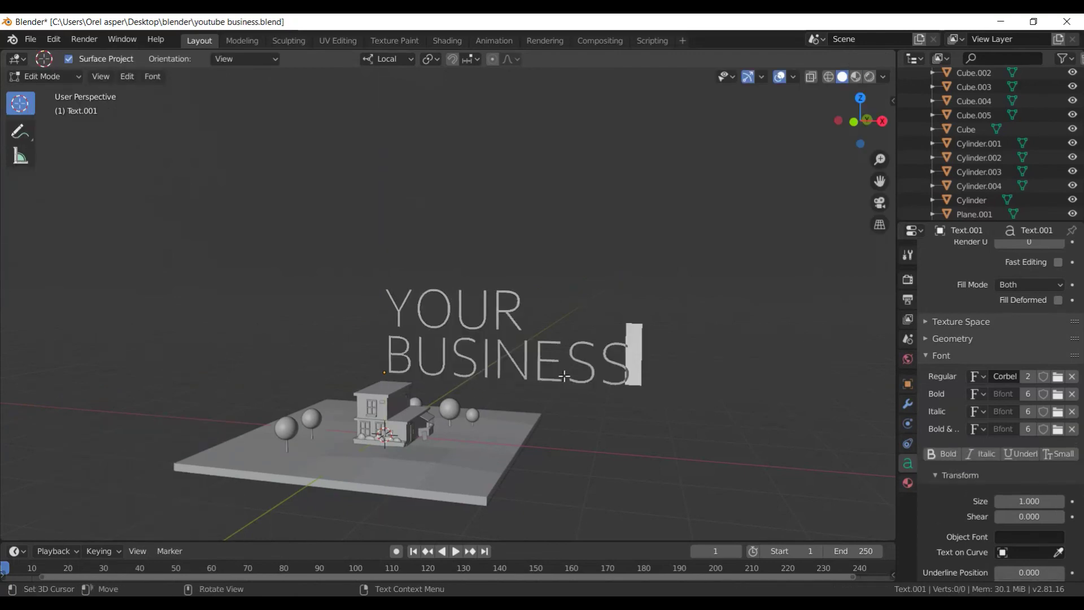
key("Tab")
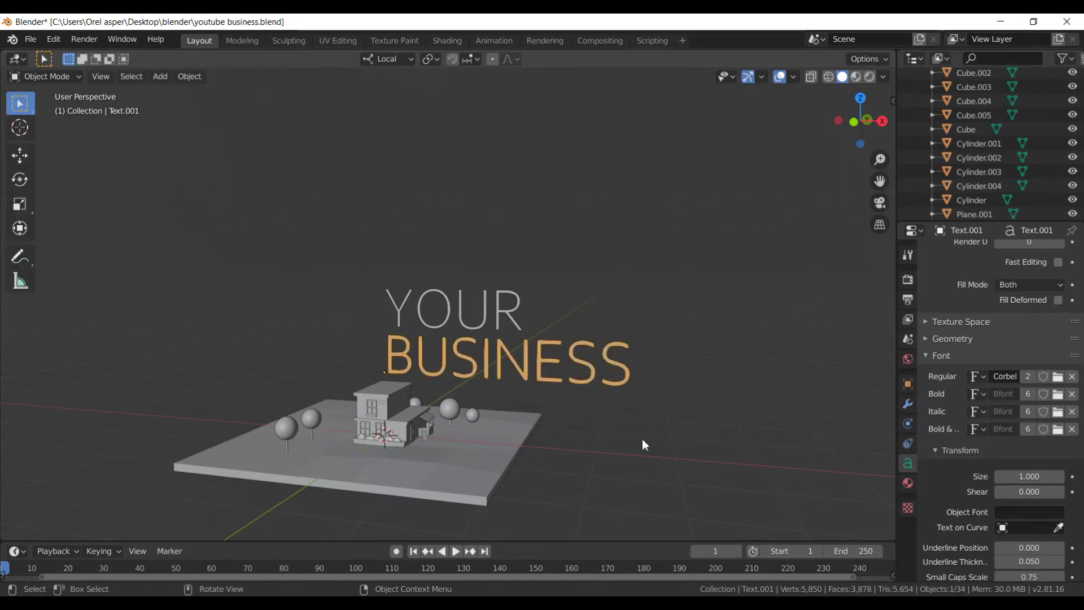
- Scale BUSINESS up to 1.590 and lower it about 0.21 m along global Z
key("s")
left_click(799, 487)
middle_click_drag(884, 496, 885, 489)
key("g")
key("z")
key("z")
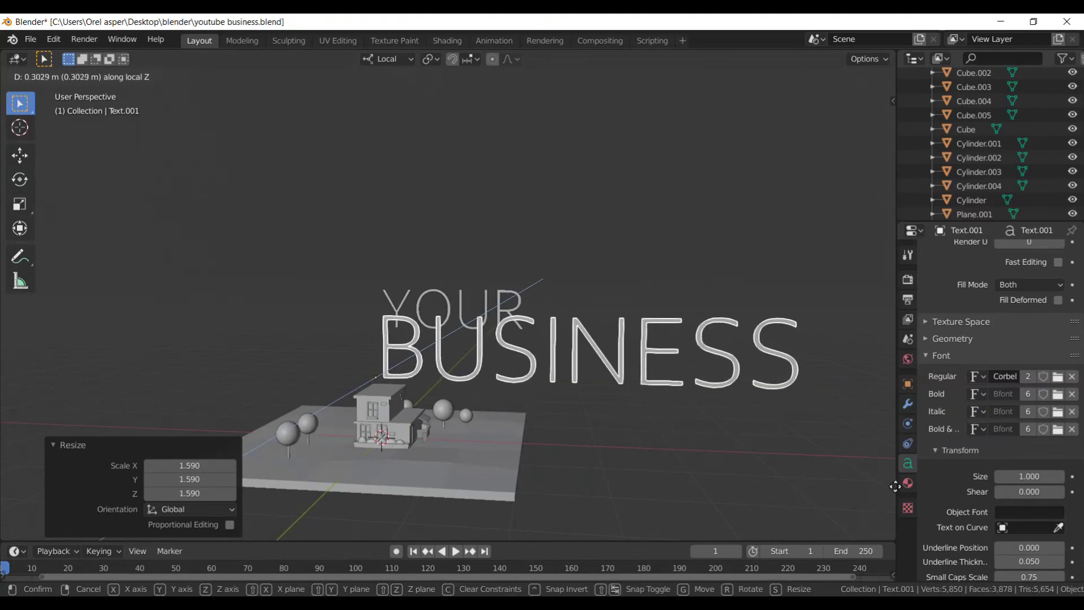
key("z")
key("z")
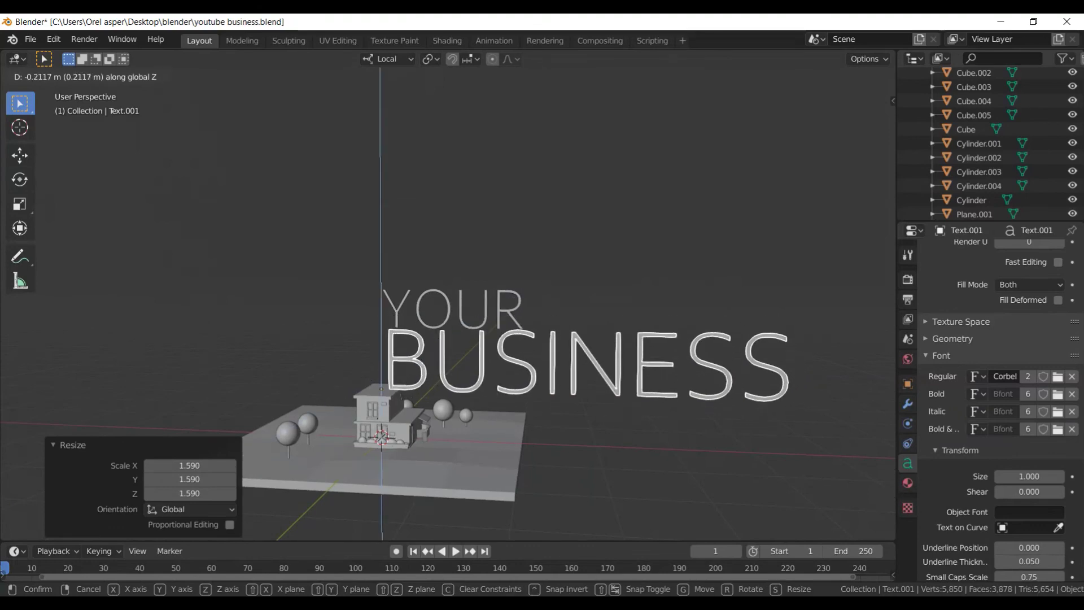
key("Return")
left_click(388, 59)
- Shrink the BUSINESS text to 0.843 and add YOUR to the selection
middle_click_drag(503, 301, 511, 302)
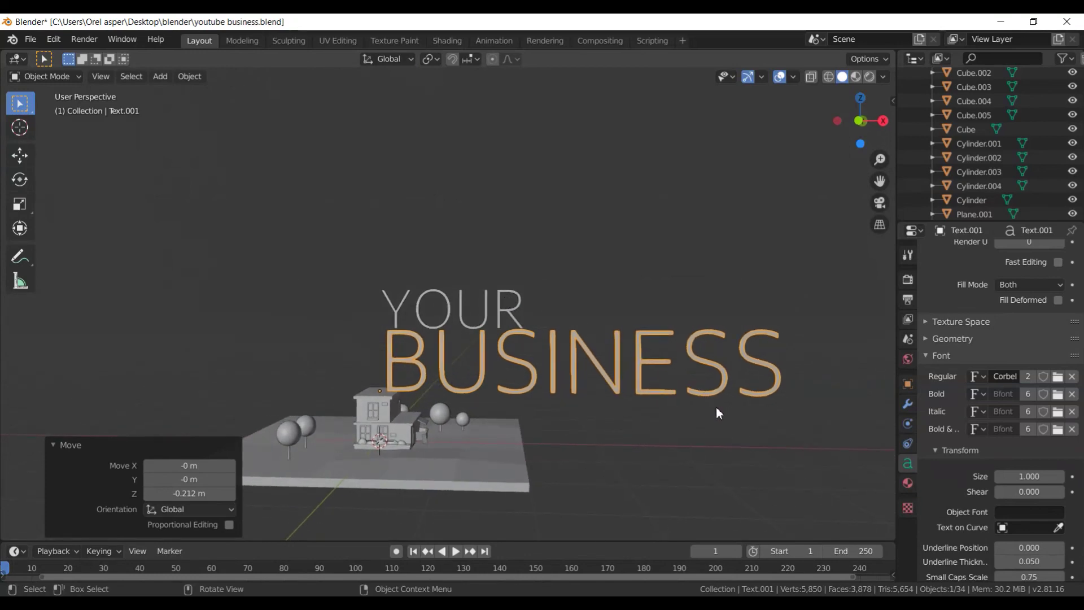
key("s")
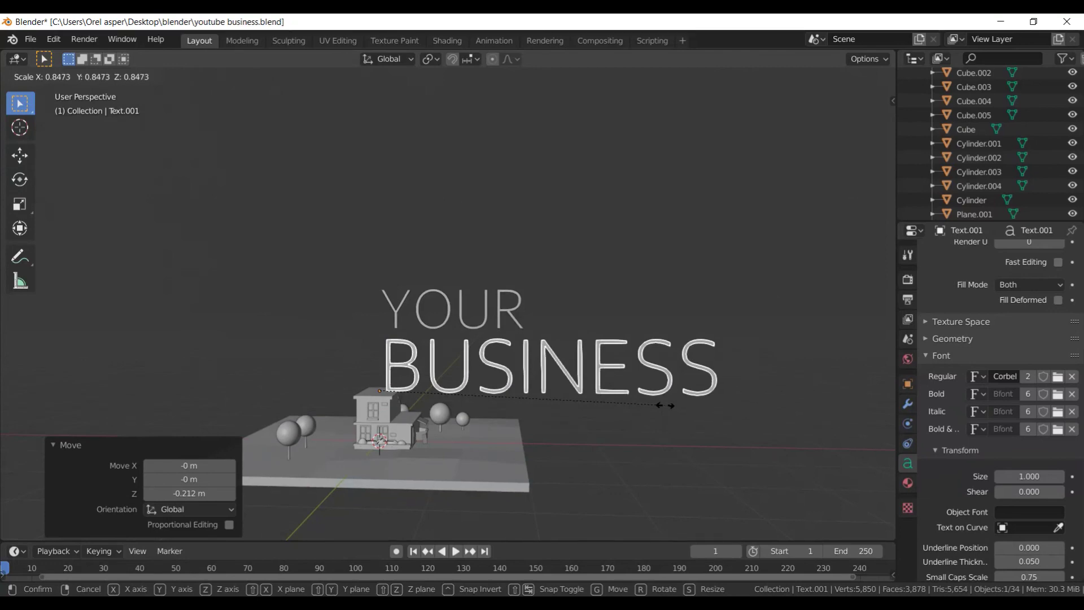
left_click(663, 407)
mouse_move(548, 348)
middle_mouse_down()
mouse_move(541, 372)
mouse_move(486, 299)
mouse_move(446, 303)
middle_mouse_up()
left_click(445, 305, "shift")
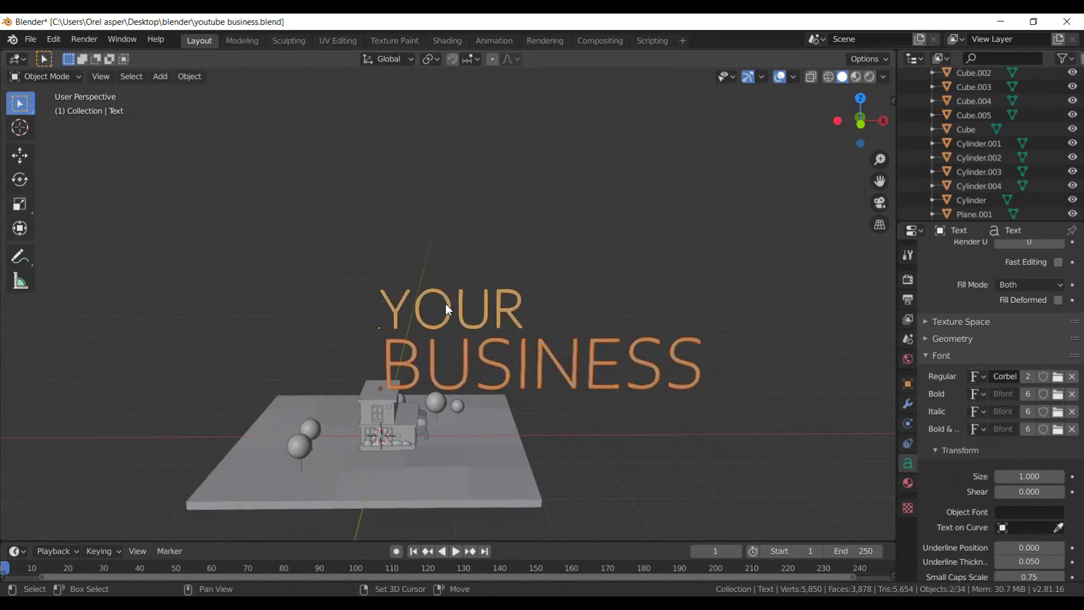
- Rotate both sign text objects 90° about Z and shrink them in Right view
key("r")
type("z90")
key("Return")
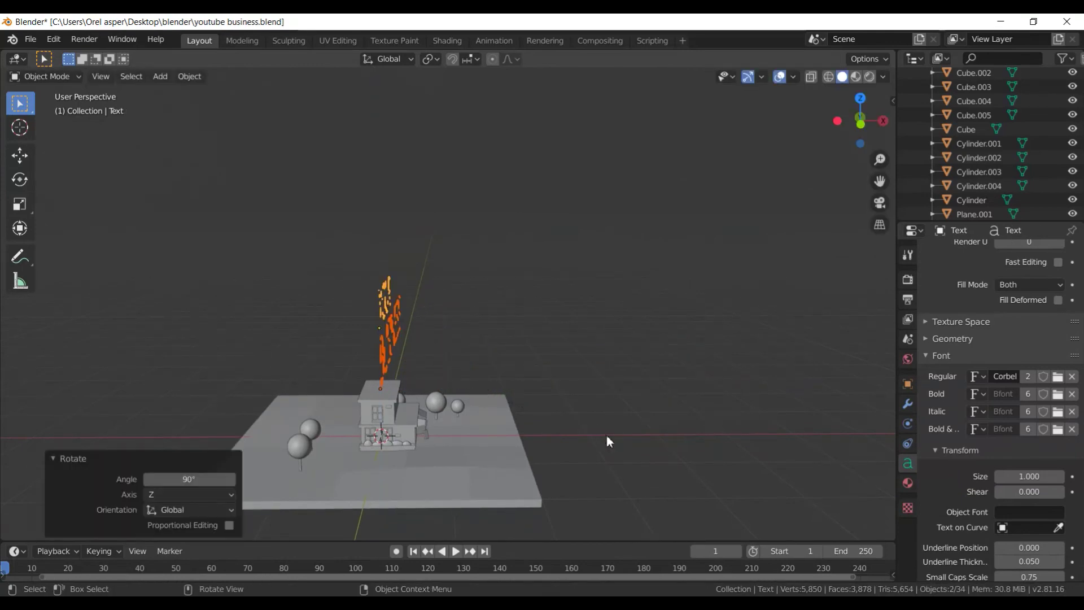
key("KP_3")
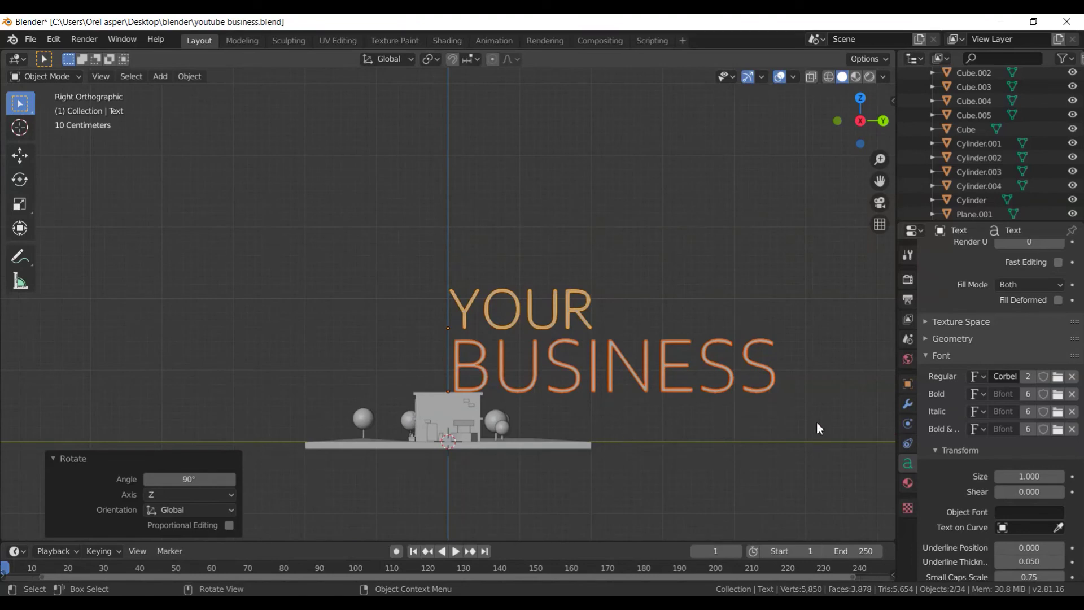
key("s")
left_click(547, 376)
- Shift the sign along Y, lower it onto the building, and scale it to 0.706
key("g")
key("y")
left_click(539, 409)
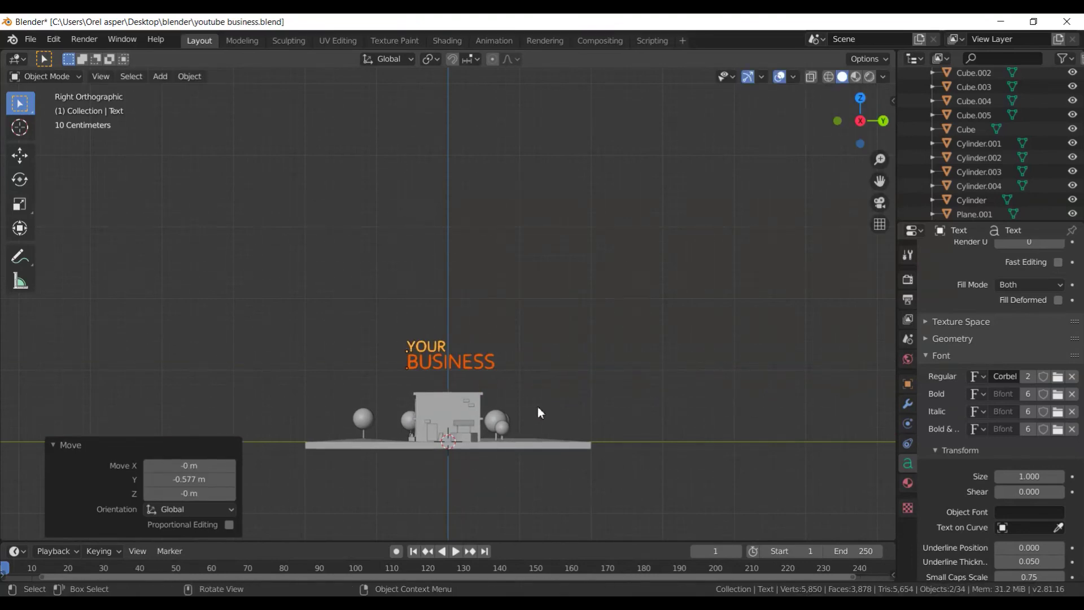
key("g")
key("z")
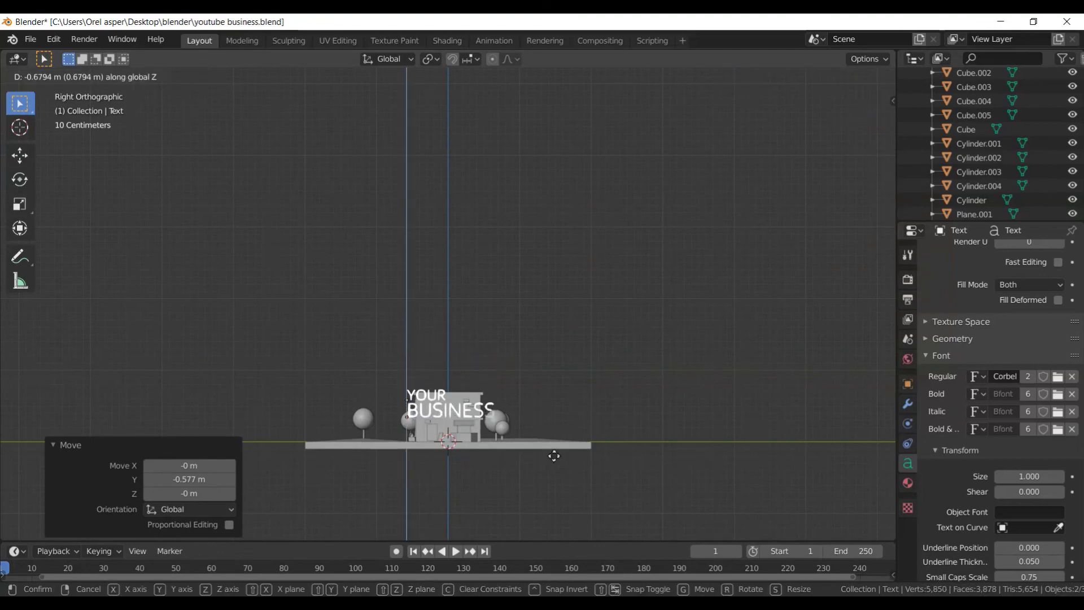
left_click(553, 457)
key("s")
left_click(659, 484)
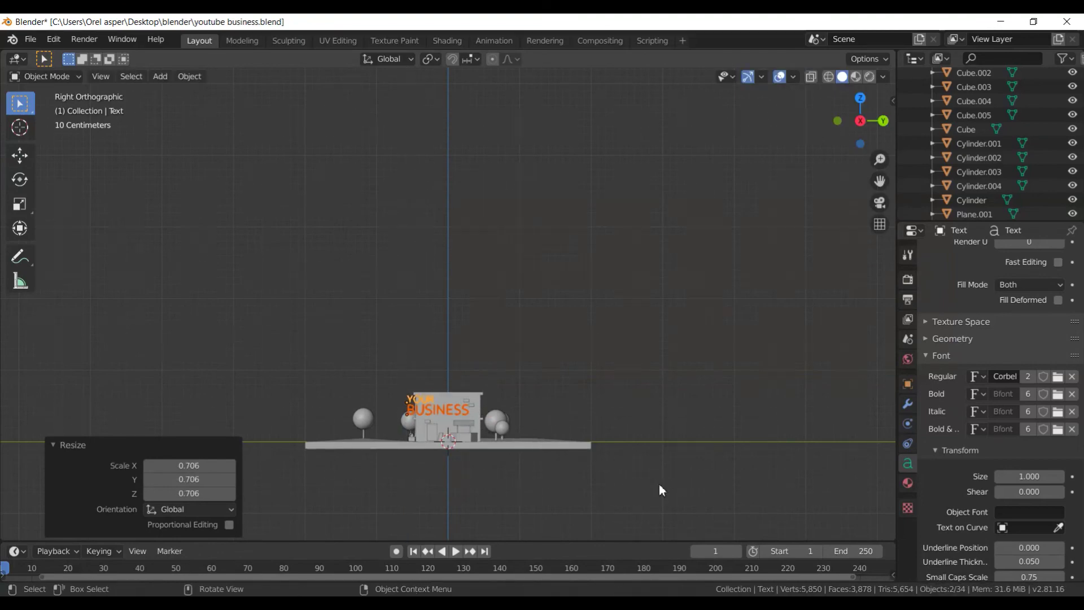
- Move the sign along Y, scale it to 0.908, and push it along X against the wall
scroll(659, 484, "up", 4)
middle_click_drag(714, 496, 625, 514)
scroll(621, 488, "up", 2)
key("g")
key("y")
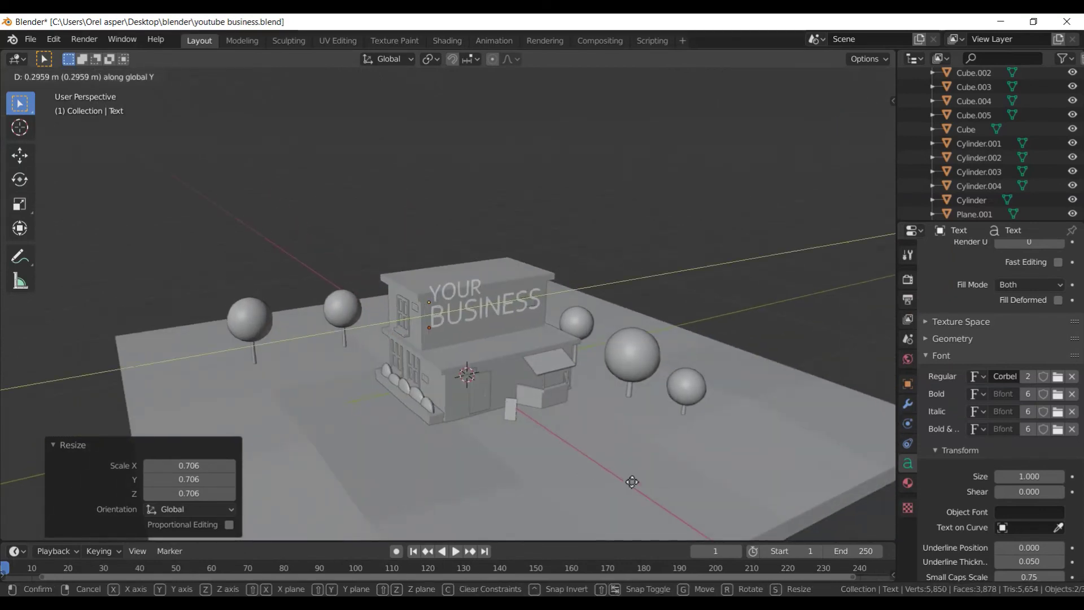
left_click(625, 485)
key("s")
left_click(652, 505)
key("g")
key("x")
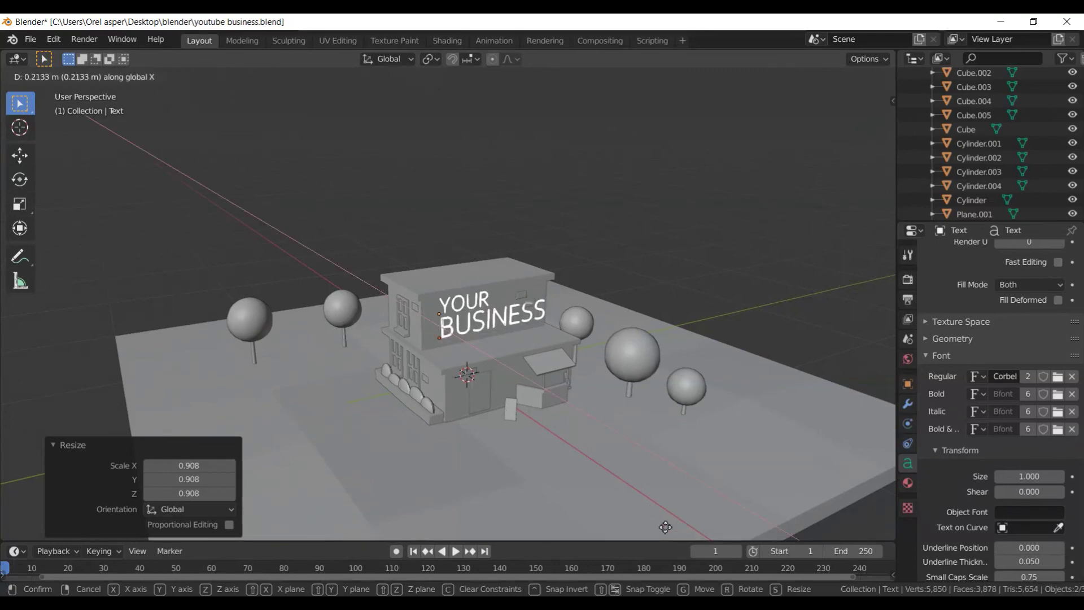
left_click(649, 525)
- Centre the sign on the wall along Y and scale it to 0.863
middle_click_drag(626, 523, 666, 509)
key("g")
key("y")
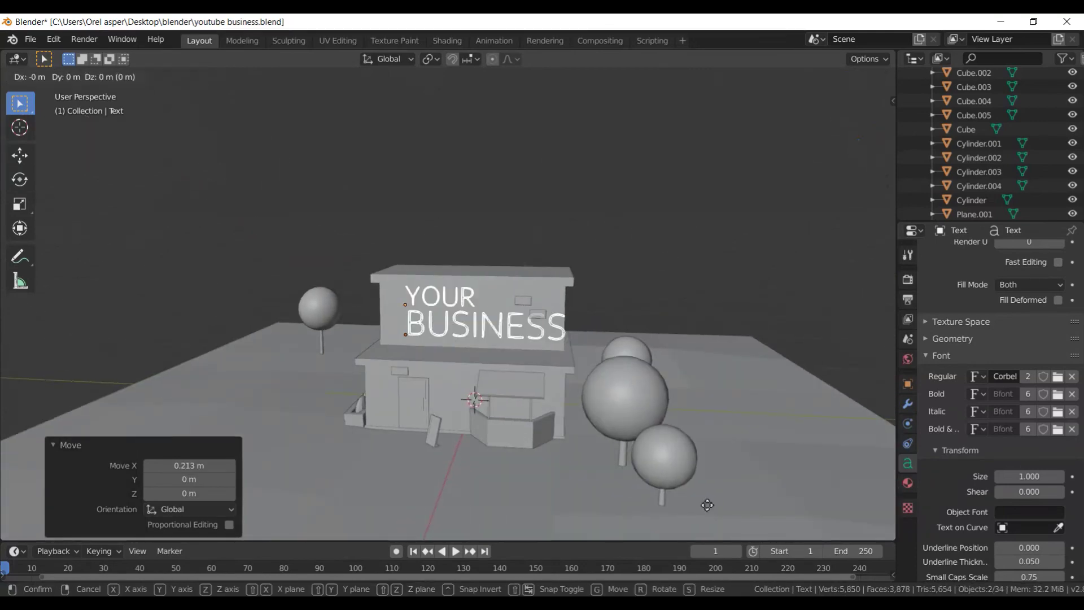
left_click(690, 508)
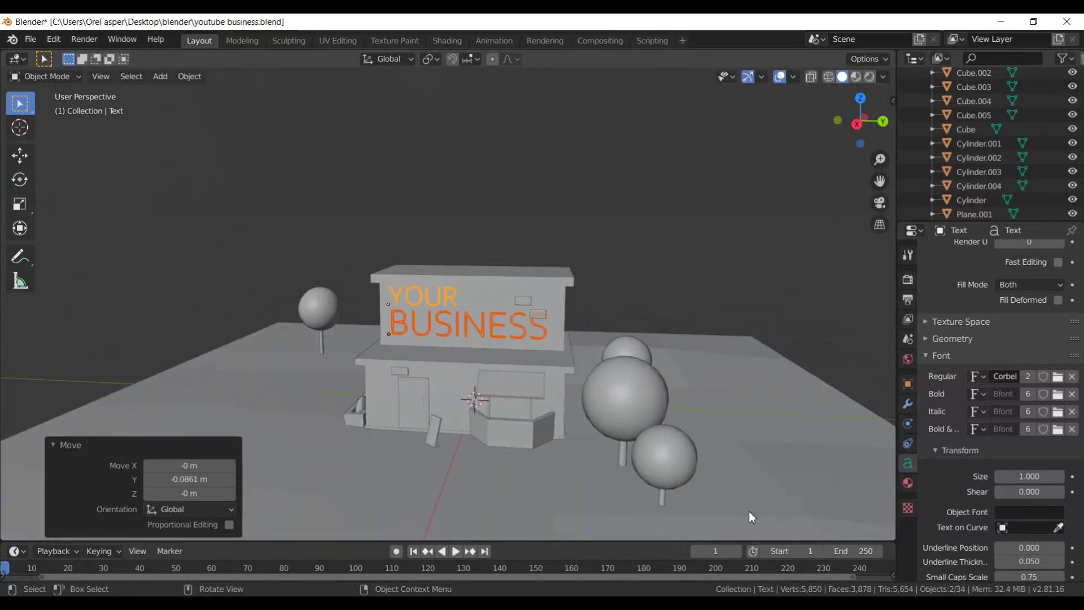
key("s")
left_click(692, 491)
middle_click_drag(692, 491, 802, 495)
- Nudge the sign text along X onto the wall
key("g")
key("x")
left_click(704, 472)
scroll(702, 472, "up", 2)
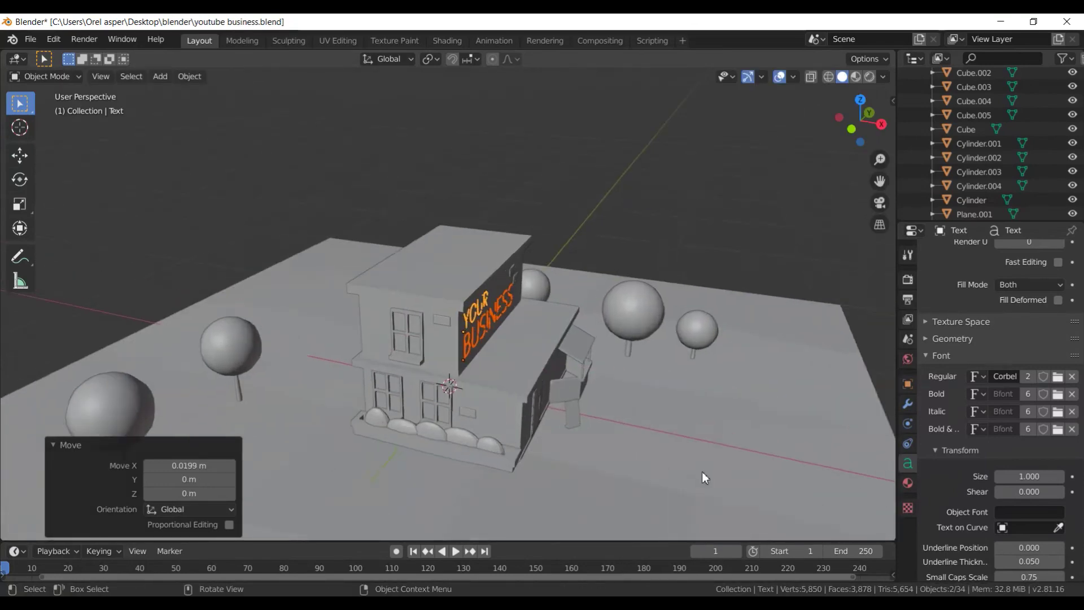
scroll(666, 473, "up", 3)
scroll(631, 452, "up", 2)
- Extrude the YOUR BUSINESS letters into 3D with an extrusion depth of 2
right_click(322, 296)
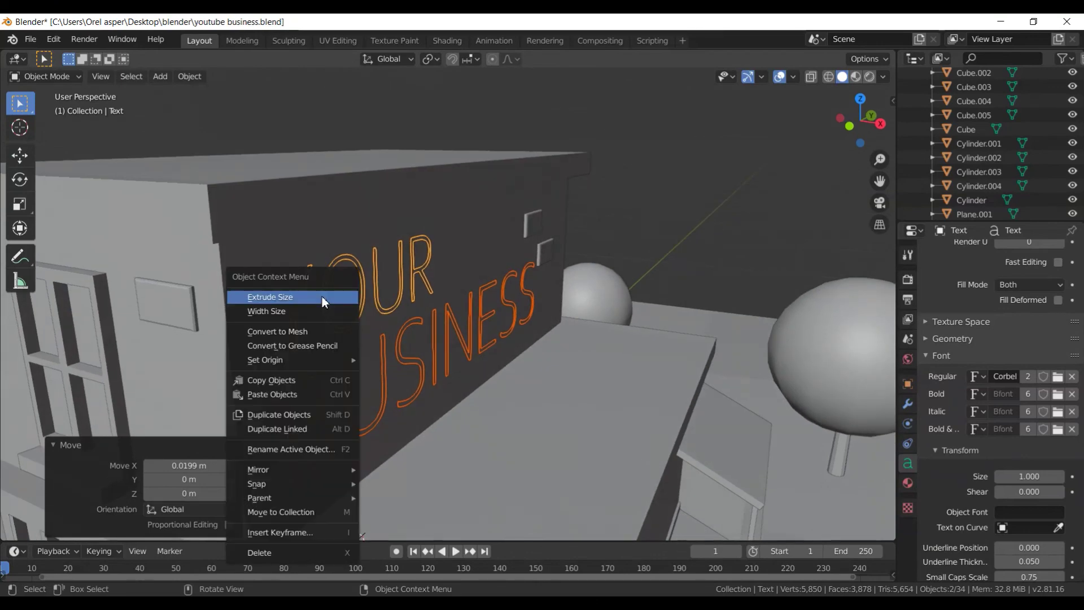
left_click(322, 300)
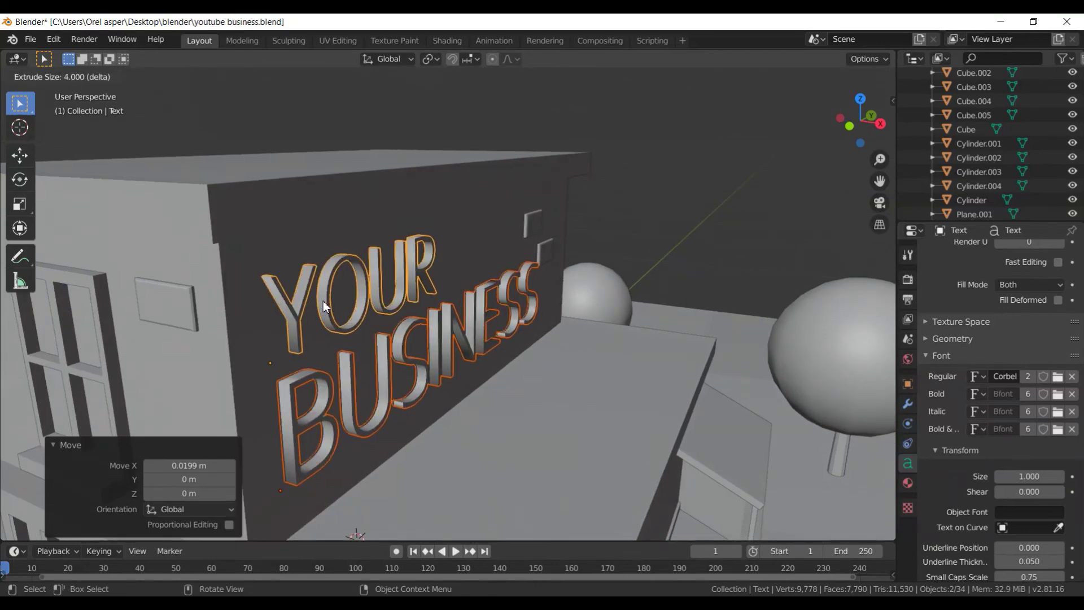
key("5")
key("BackSpace")
key("2")
key("Return")
mouse_move(324, 306)
middle_mouse_down()
mouse_move(401, 368)
mouse_move(611, 435)
mouse_move(712, 364)
middle_mouse_up()
key("Tab")
key("Tab")
- In Front view, move the extruded sign along X until it is flush with the wall
key("KP_1")
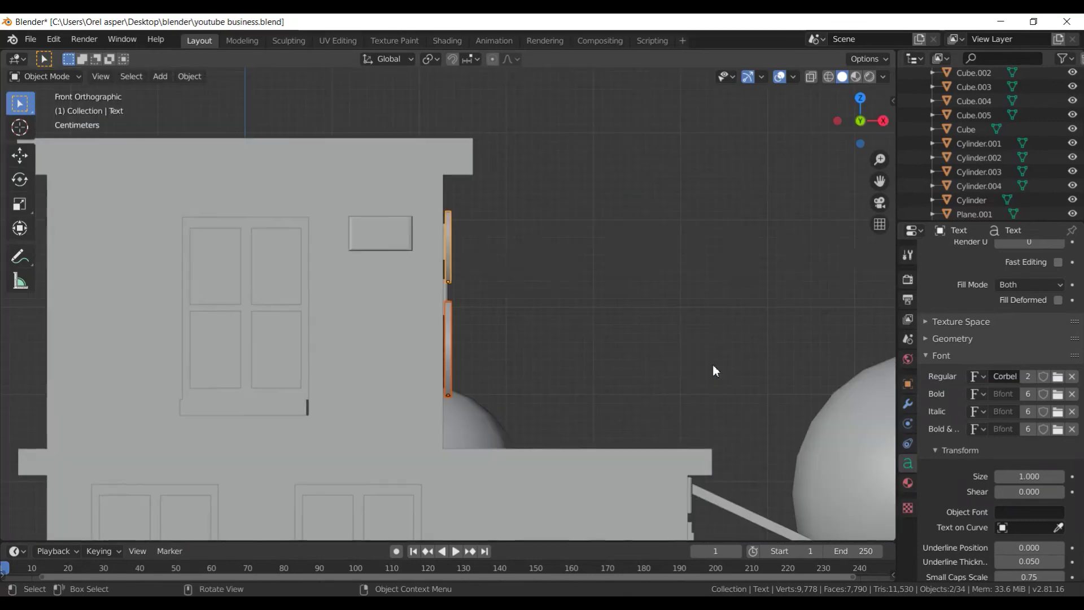
key("g")
key("y")
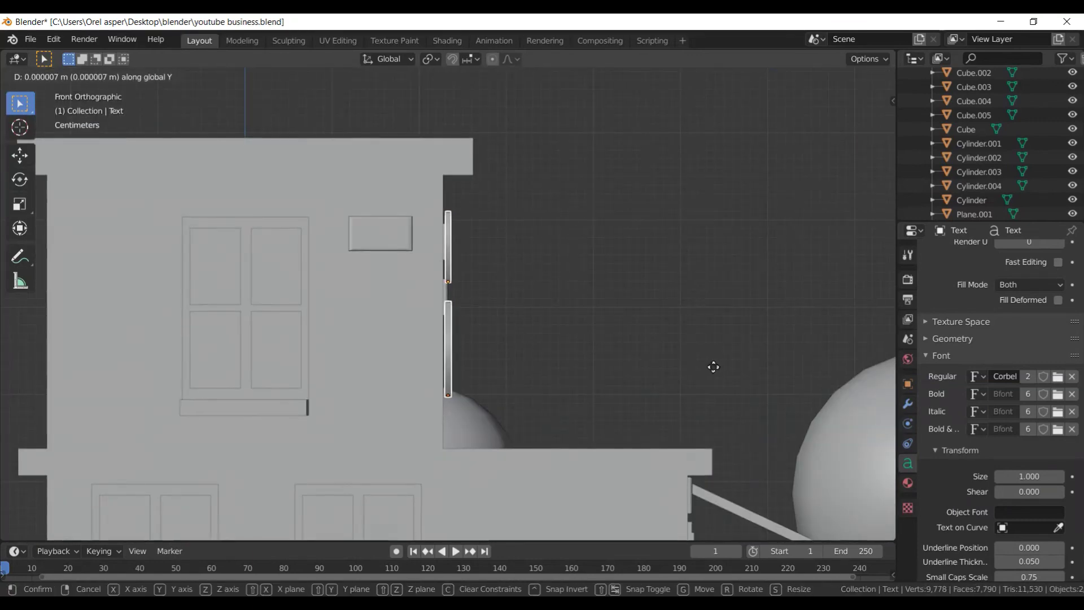
key("x")
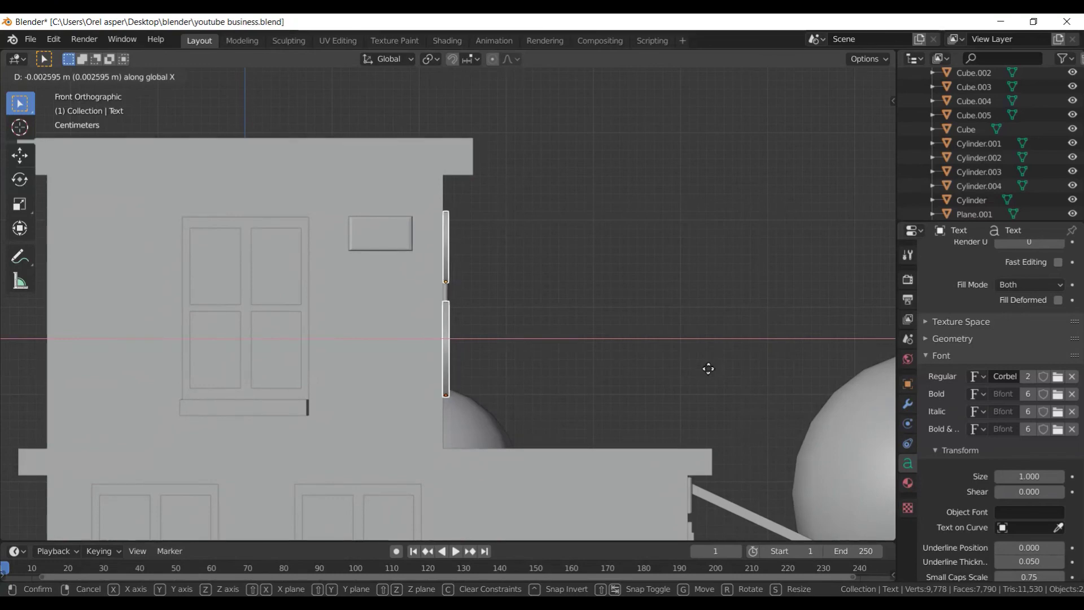
left_click(708, 368)
- Return to a perspective view of the shop and select the building body
middle_click_drag(706, 367, 526, 382)
scroll(618, 381, "down", 2)
scroll(539, 392, "up", 2)
scroll(539, 392, "up", 2)
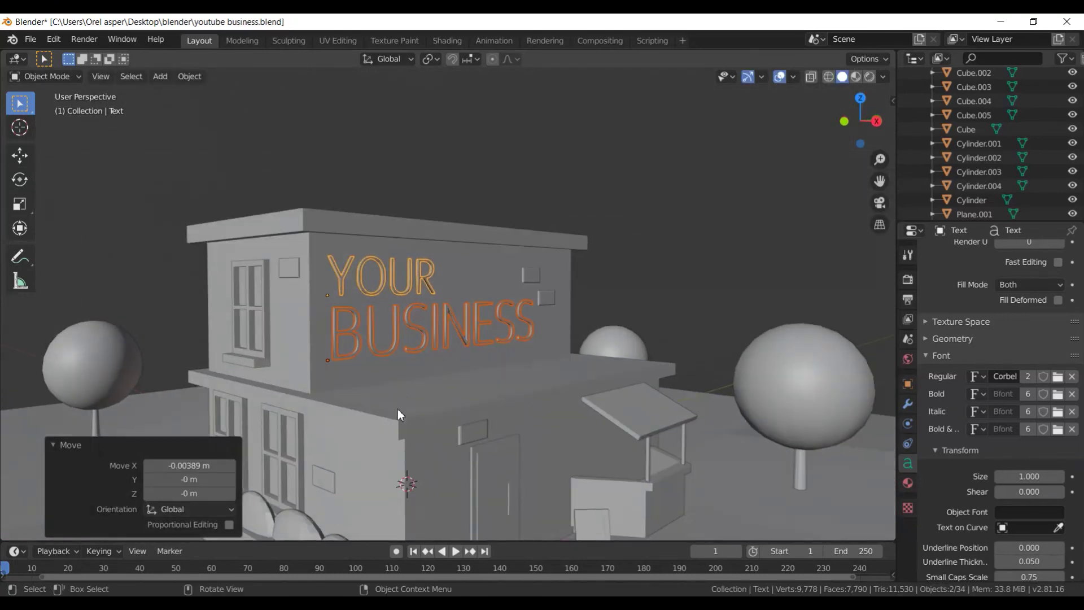
key("Tab")
key("Tab")
scroll(381, 422, "down", 1)
left_click(428, 428)
scroll(406, 429, "down", 4)
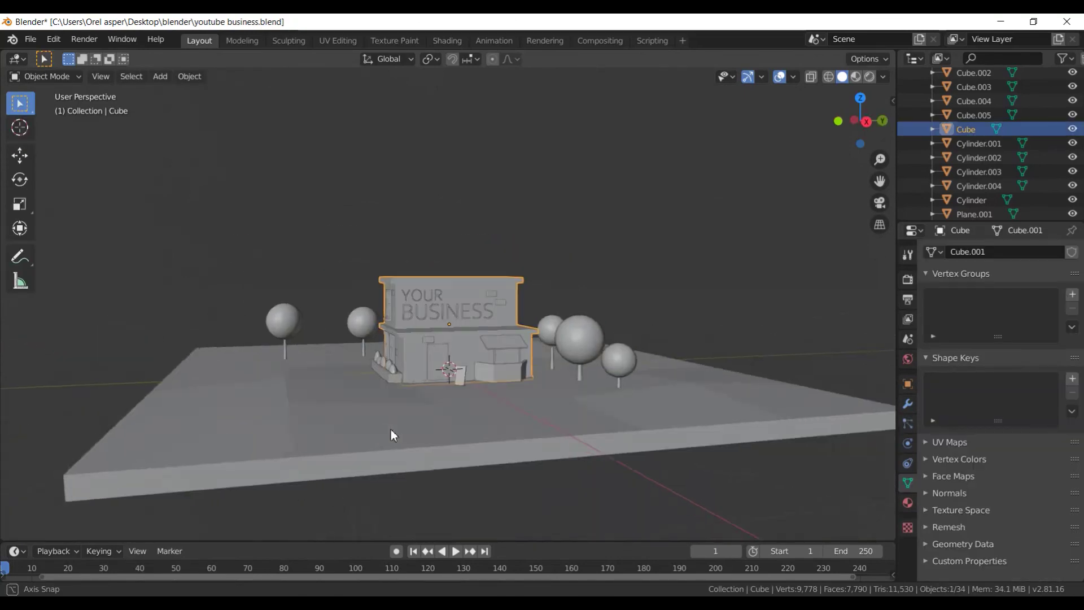
- Orbit and zoom around the shop to inspect the finished sign
scroll(406, 432, "up", 3)
middle_click_drag(433, 435, 445, 429)
scroll(457, 417, "up", 2)
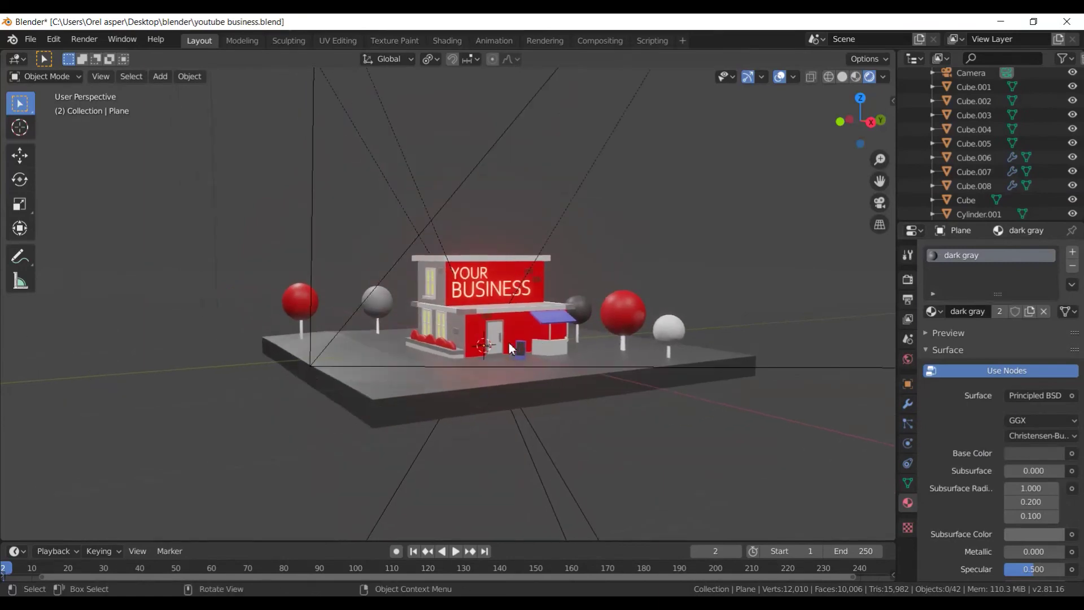
scroll(513, 366, "down", 1)
scroll(477, 365, "down", 1)
scroll(494, 371, "down", 2)
mouse_move(506, 373)
middle_mouse_down()
mouse_move(435, 382)
mouse_move(479, 372)
middle_mouse_up()
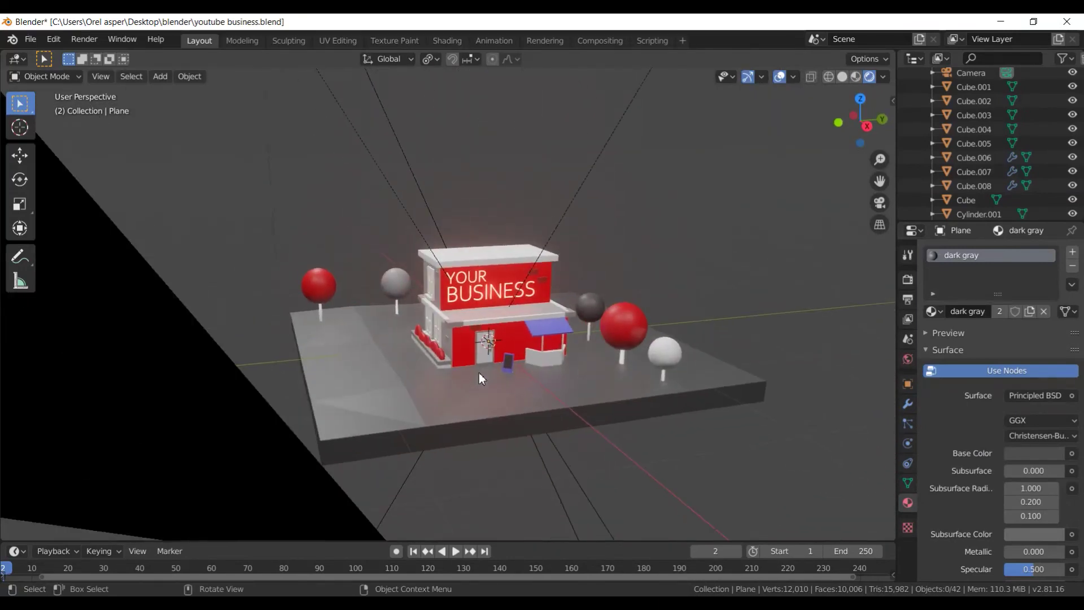
- Switch to the scene camera view and centre the camera frame
key("KP_0")
scroll(496, 366, "down", 2)
scroll(523, 357, "down", 3)
scroll(543, 352, "up", 1)
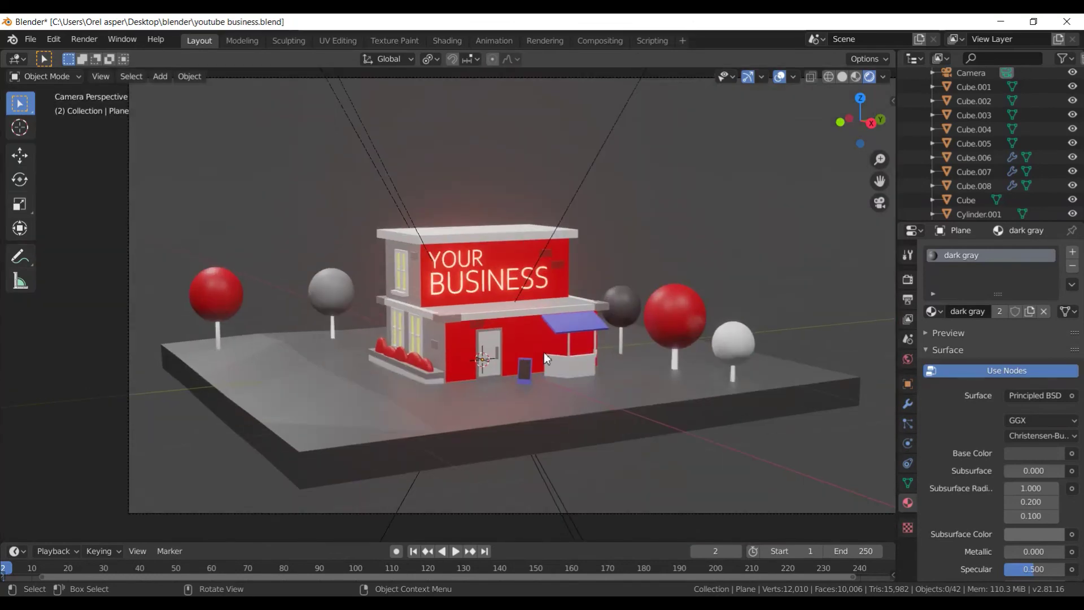
scroll(480, 351, "up", 2)
mouse_move(415, 350)
middle_mouse_down("shift")
mouse_move(499, 392)
mouse_move(500, 351)
middle_mouse_up("shift")
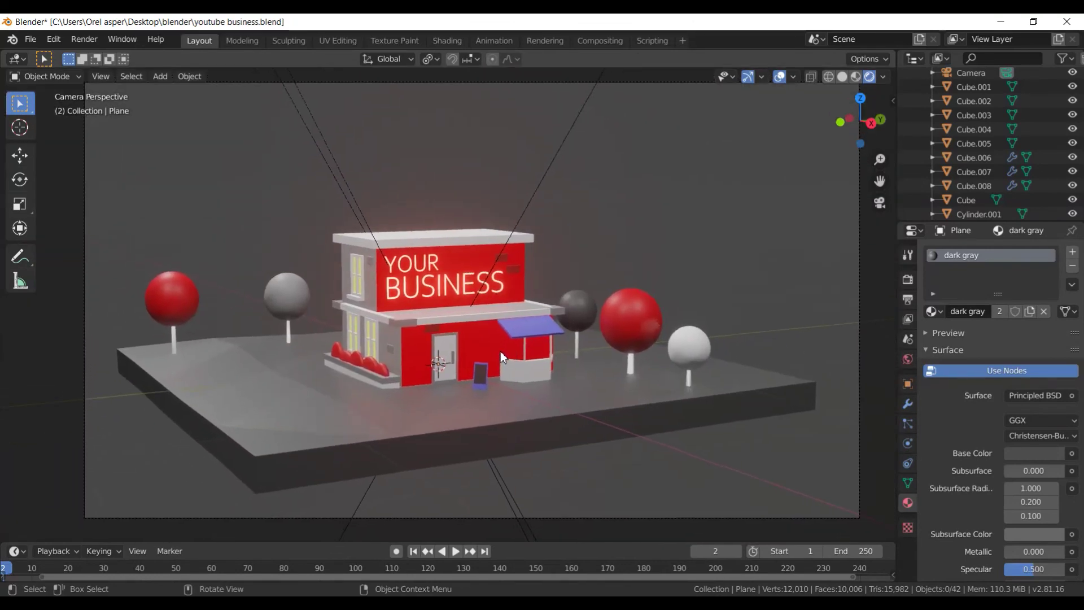
scroll(503, 357, "down", 1)
- Render the scene with F12, inspect the image, and close the render window
key("F12")
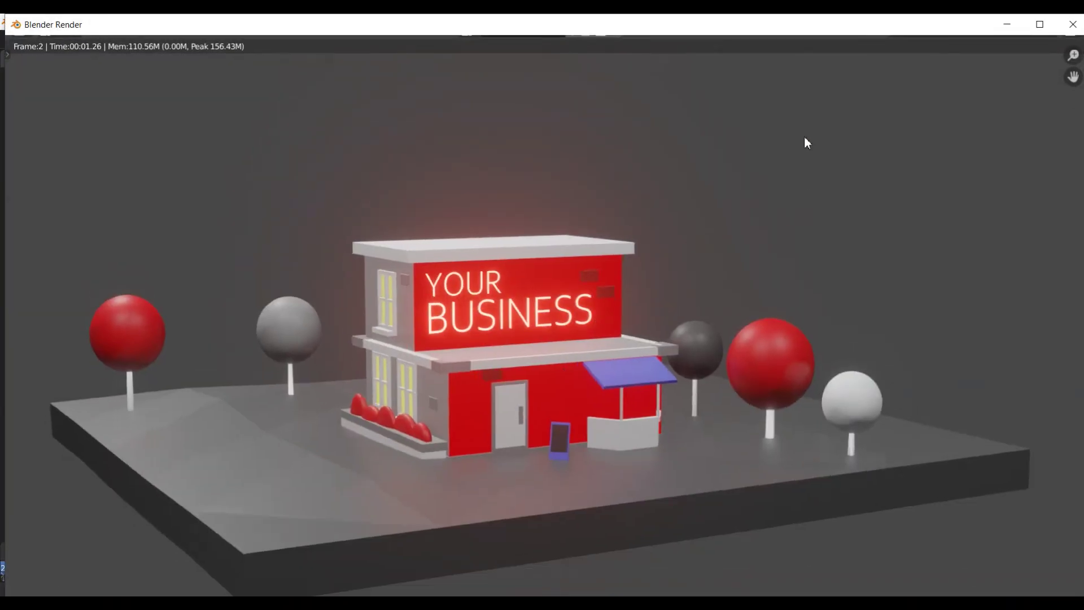
scroll(710, 310, "down", 3)
scroll(597, 368, "up", 1)
middle_click_drag(599, 343, 595, 328)
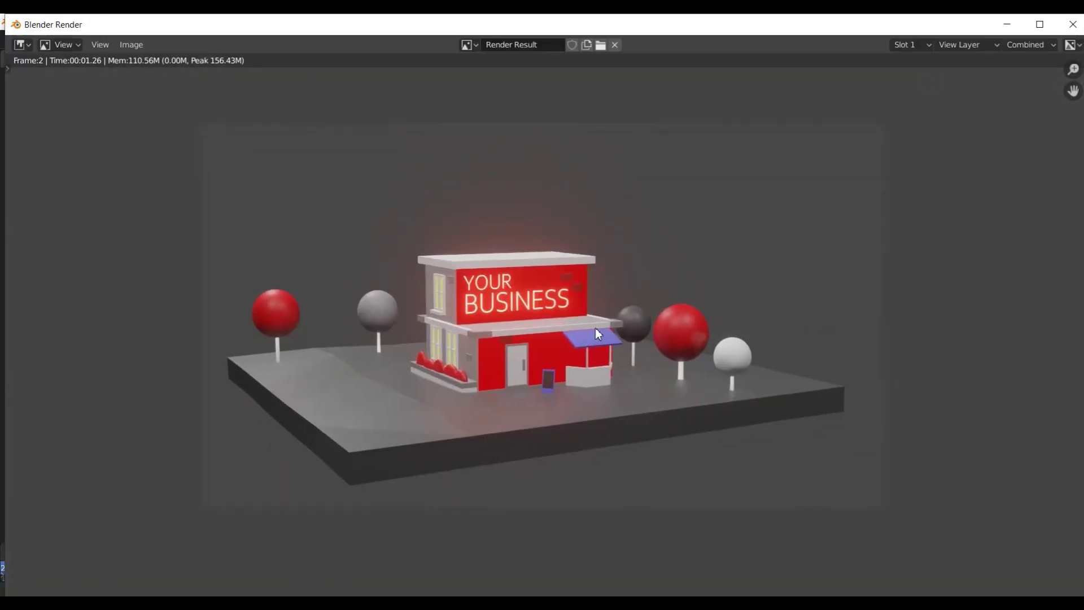
scroll(595, 327, "up", 1)
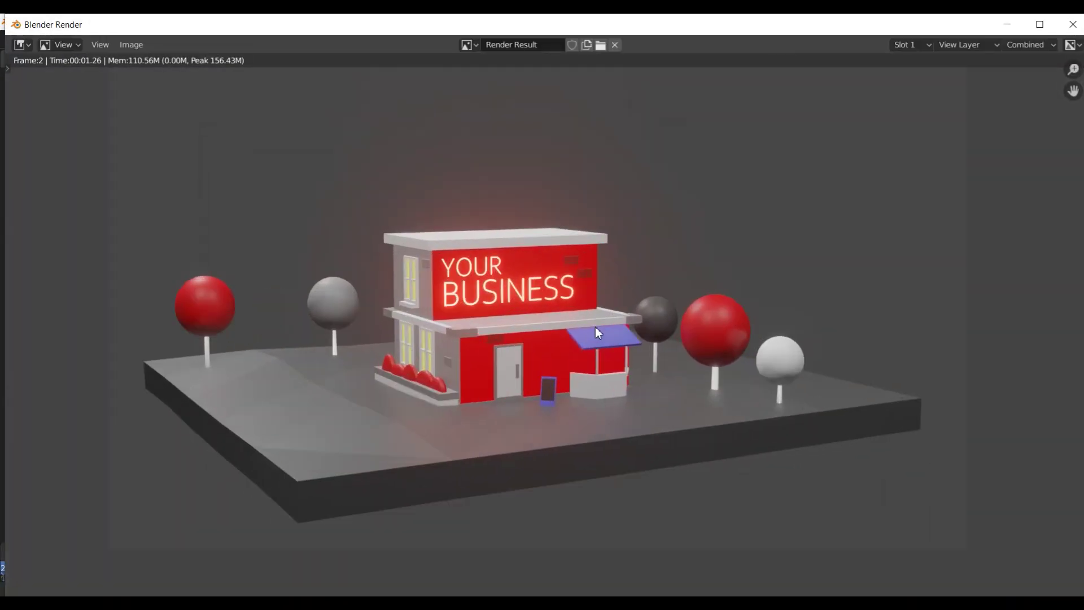
left_click(1072, 24)
mouse_move(634, 255)
middle_mouse_down()
mouse_move(692, 246)
mouse_move(598, 259)
mouse_move(616, 268)
mouse_move(617, 344)
mouse_move(634, 302)
mouse_move(760, 272)
mouse_move(603, 281)
mouse_move(559, 266)
mouse_move(520, 286)
mouse_move(546, 282)
middle_mouse_up()
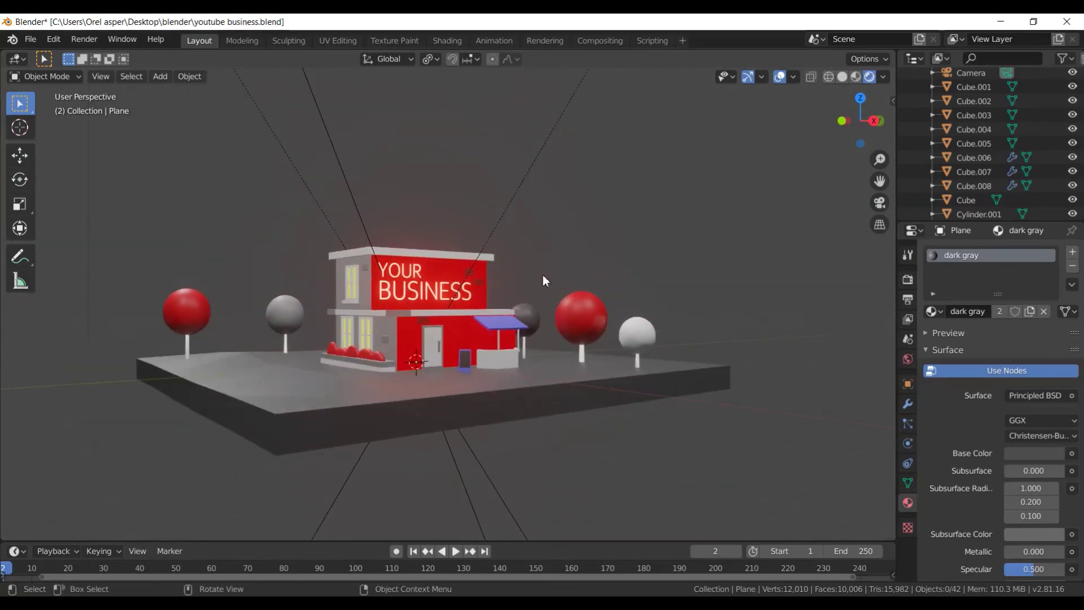